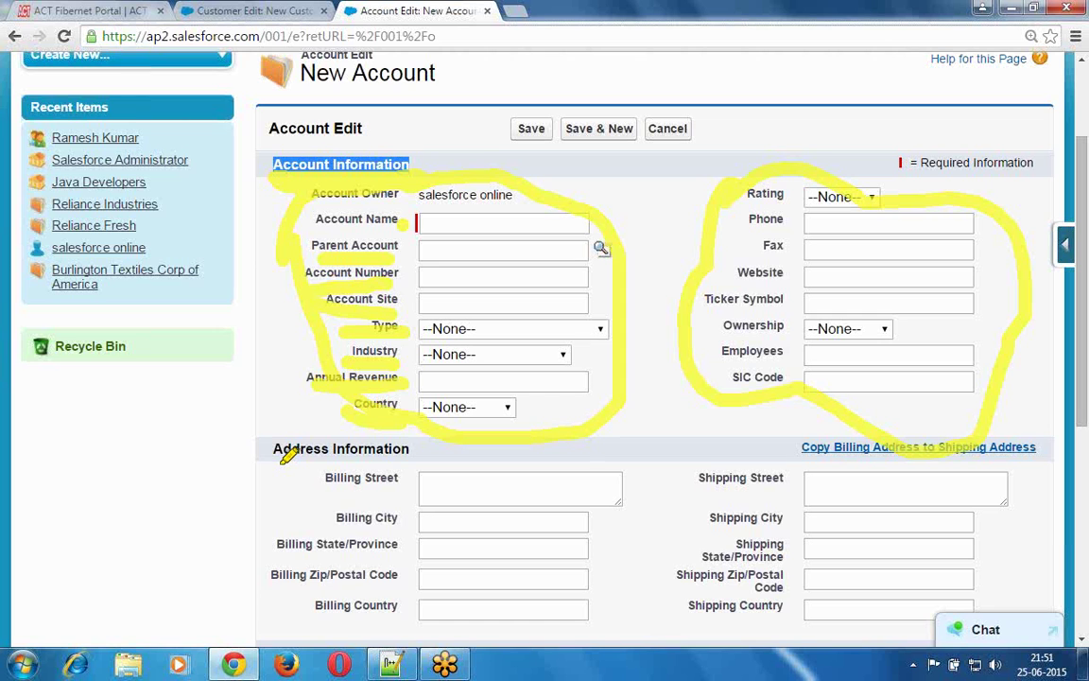
- Highlight the Billing Street label and the Additional and Description Information headings, then clear the marks
{"action": "left_click_drag", "start_coordinate": [276, 463], "coordinate": [411, 467]}
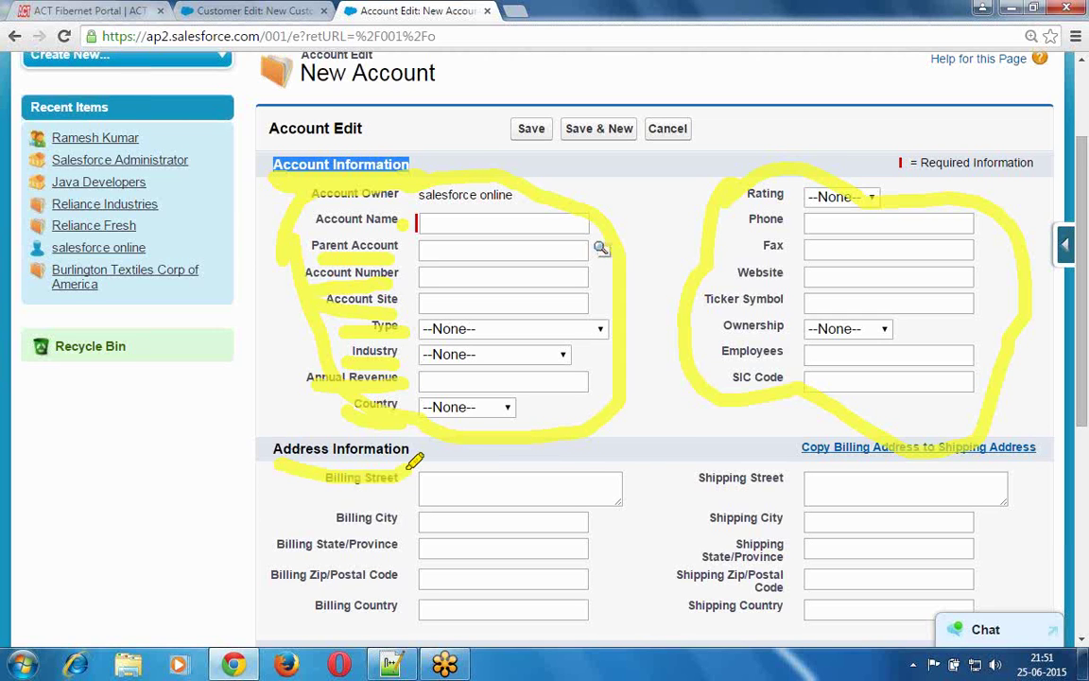
{"action": "scroll", "coordinate": [415, 460], "scroll_direction": "down", "scroll_amount": 1}
{"action": "scroll", "coordinate": [415, 461], "scroll_direction": "down", "scroll_amount": 8}
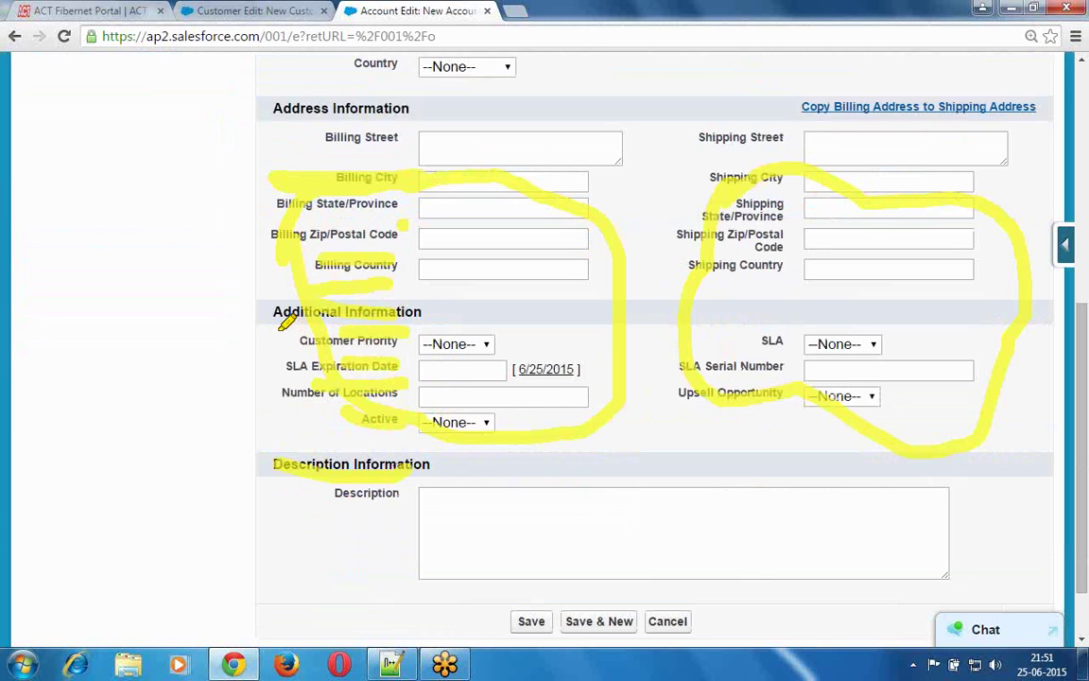
{"action": "left_click_drag", "start_coordinate": [416, 328], "coordinate": [275, 330]}
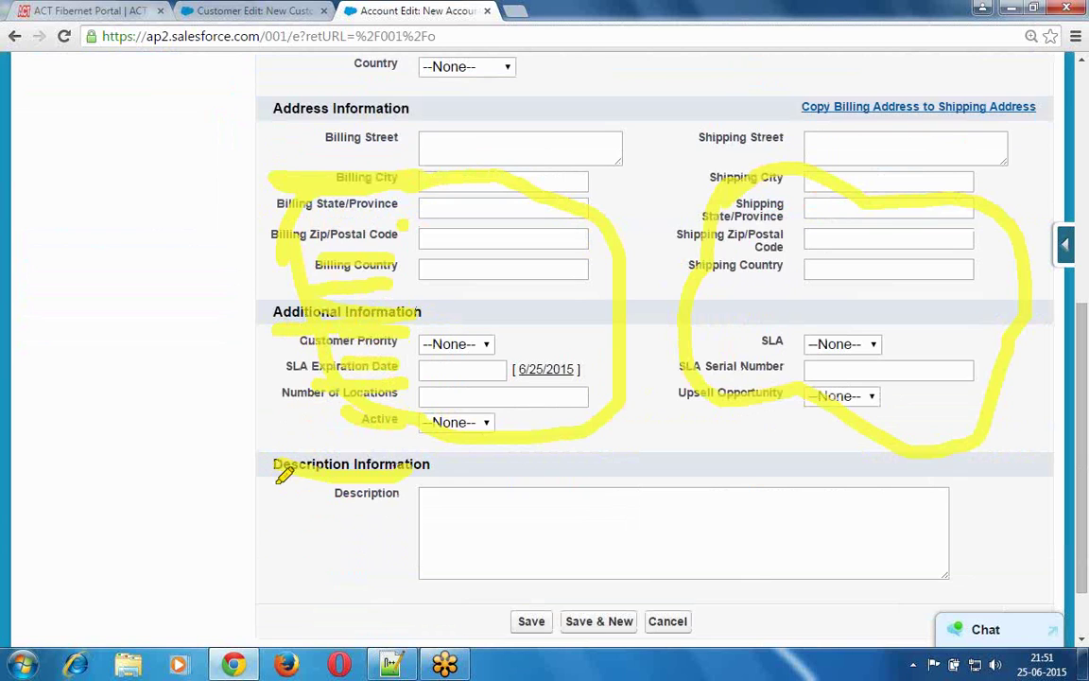
{"action": "left_click_drag", "start_coordinate": [276, 477], "coordinate": [415, 473]}
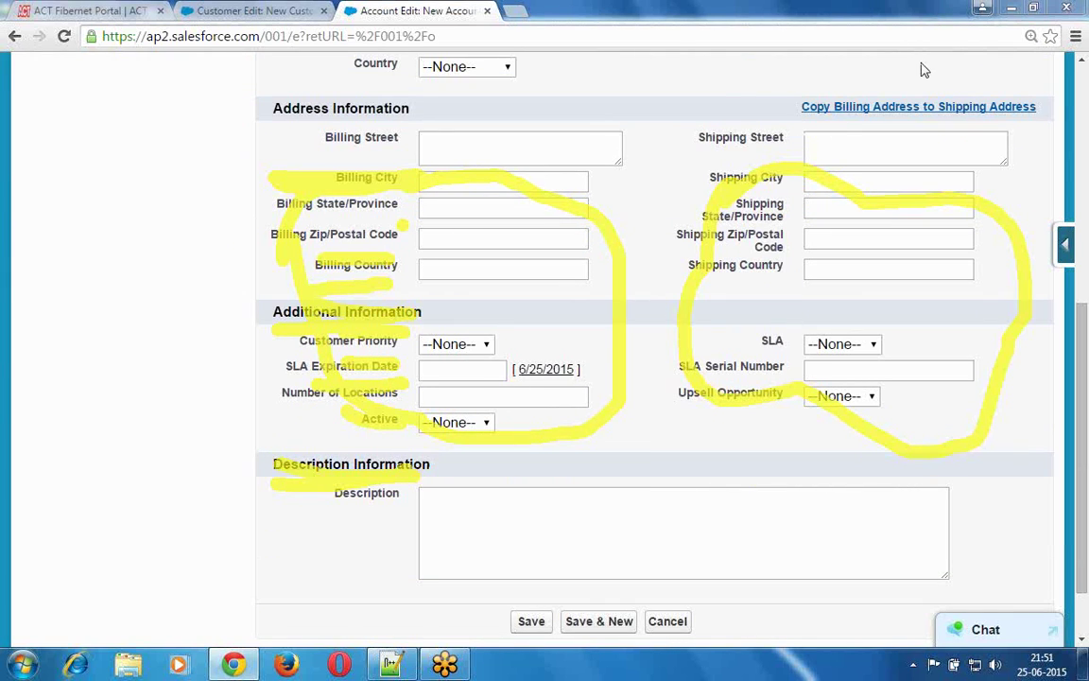
{"action": "key", "text": "Escape"}
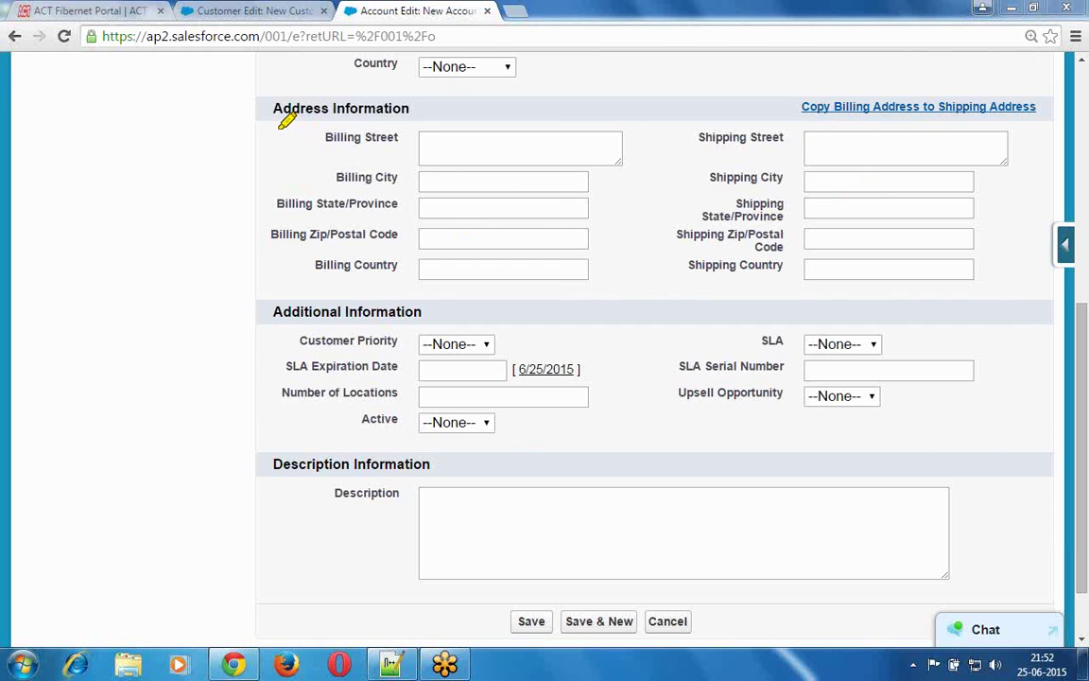
{"action": "mouse_move", "coordinate": [275, 123]}
{"action": "left_mouse_down"}
{"action": "mouse_move", "coordinate": [296, 264]}
{"action": "mouse_move", "coordinate": [539, 282]}
{"action": "mouse_move", "coordinate": [664, 189]}
{"action": "mouse_move", "coordinate": [561, 90]}
{"action": "mouse_move", "coordinate": [277, 130]}
{"action": "left_mouse_up"}
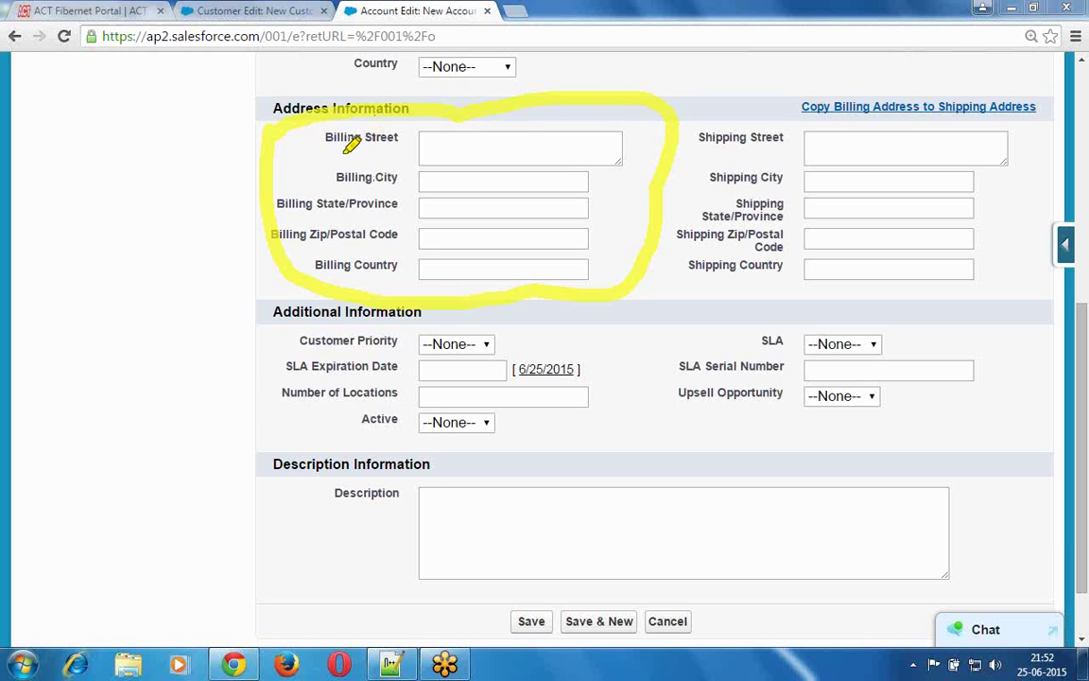
{"action": "left_click_drag", "start_coordinate": [347, 148], "coordinate": [422, 149]}
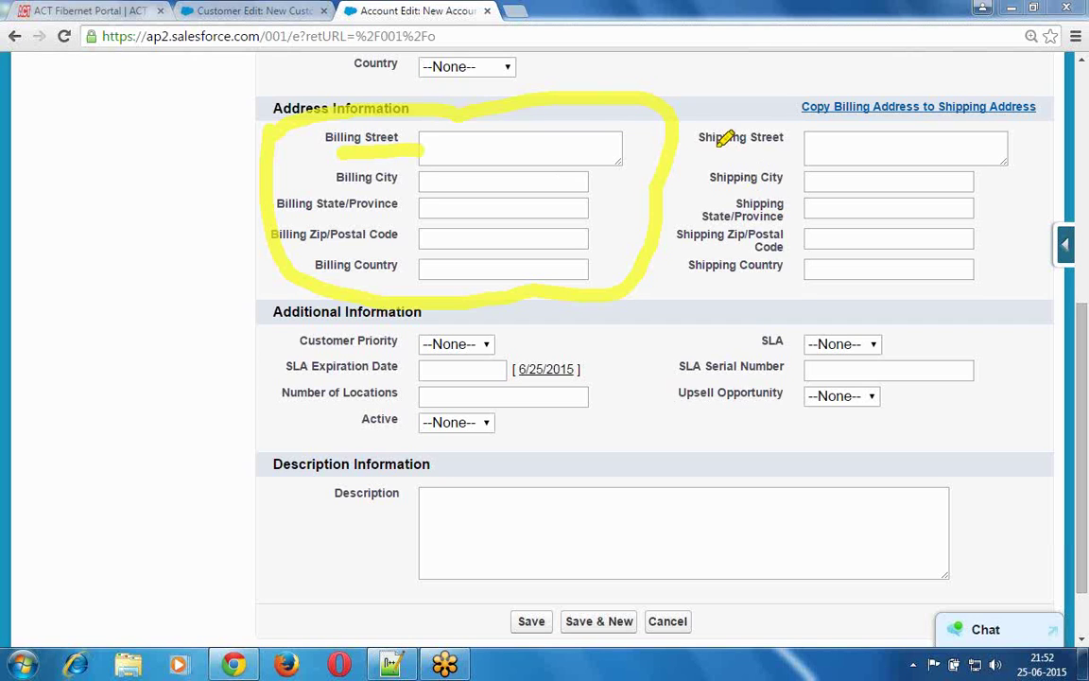
{"action": "mouse_move", "coordinate": [687, 135]}
{"action": "left_mouse_down"}
{"action": "mouse_move", "coordinate": [697, 267]}
{"action": "mouse_move", "coordinate": [872, 297]}
{"action": "left_mouse_up"}
{"action": "mouse_move", "coordinate": [955, 287]}
{"action": "left_mouse_down"}
{"action": "mouse_move", "coordinate": [1021, 217]}
{"action": "mouse_move", "coordinate": [1035, 132]}
{"action": "mouse_move", "coordinate": [985, 98]}
{"action": "left_mouse_up"}
{"action": "left_click_drag", "start_coordinate": [853, 113], "coordinate": [677, 120]}
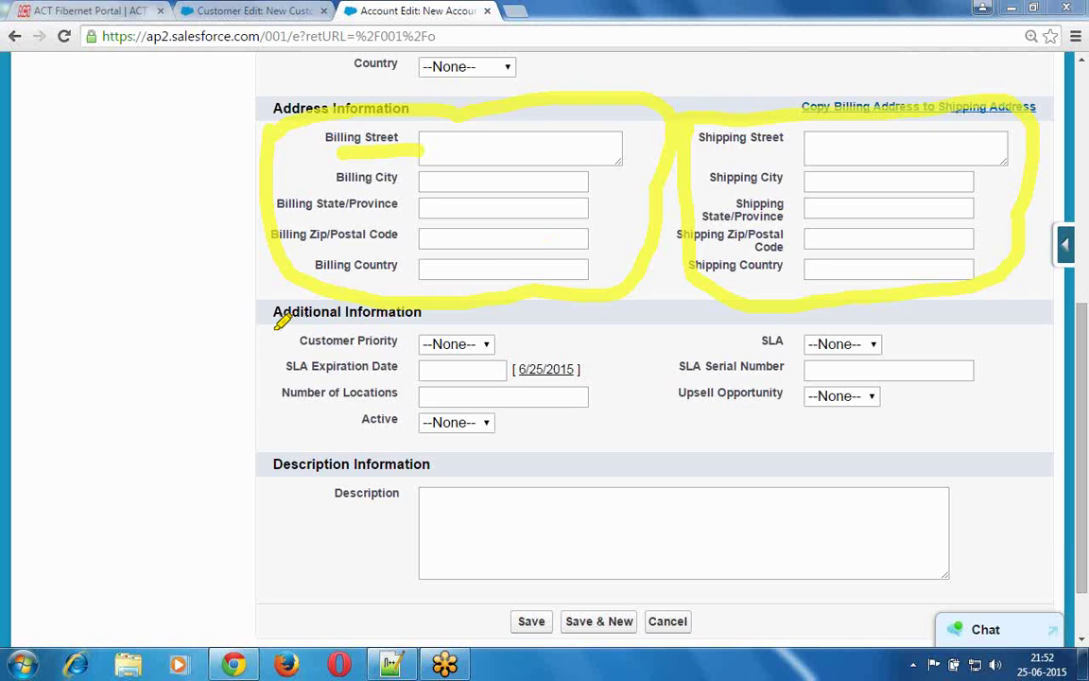
{"action": "left_click_drag", "start_coordinate": [267, 327], "coordinate": [422, 322]}
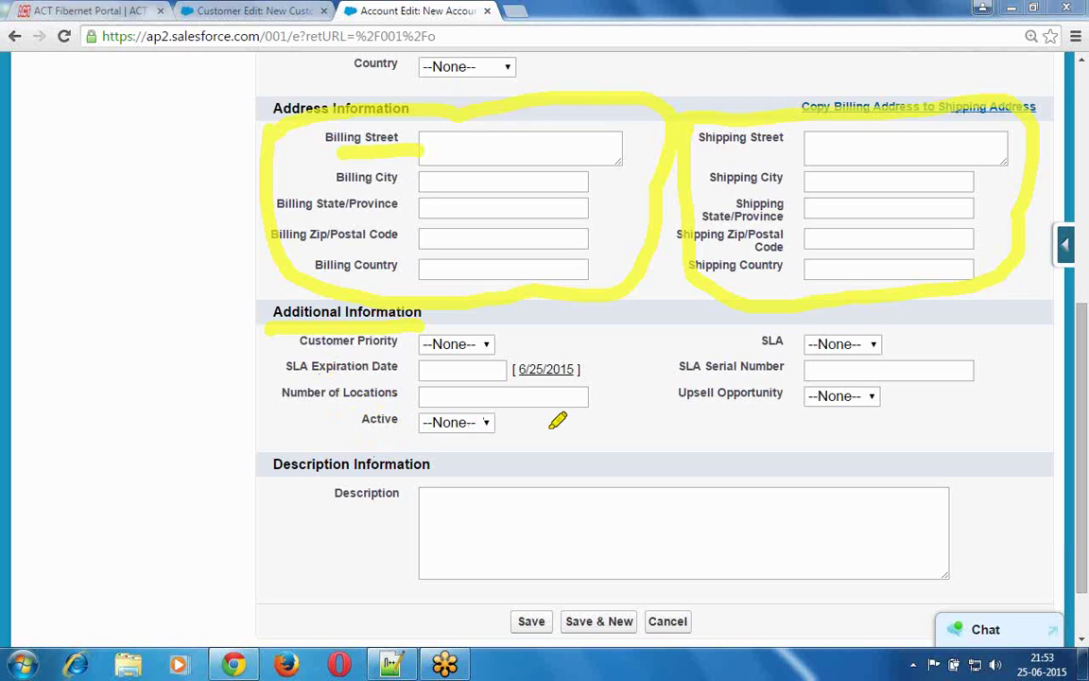
{"action": "left_click_drag", "start_coordinate": [281, 475], "coordinate": [447, 474]}
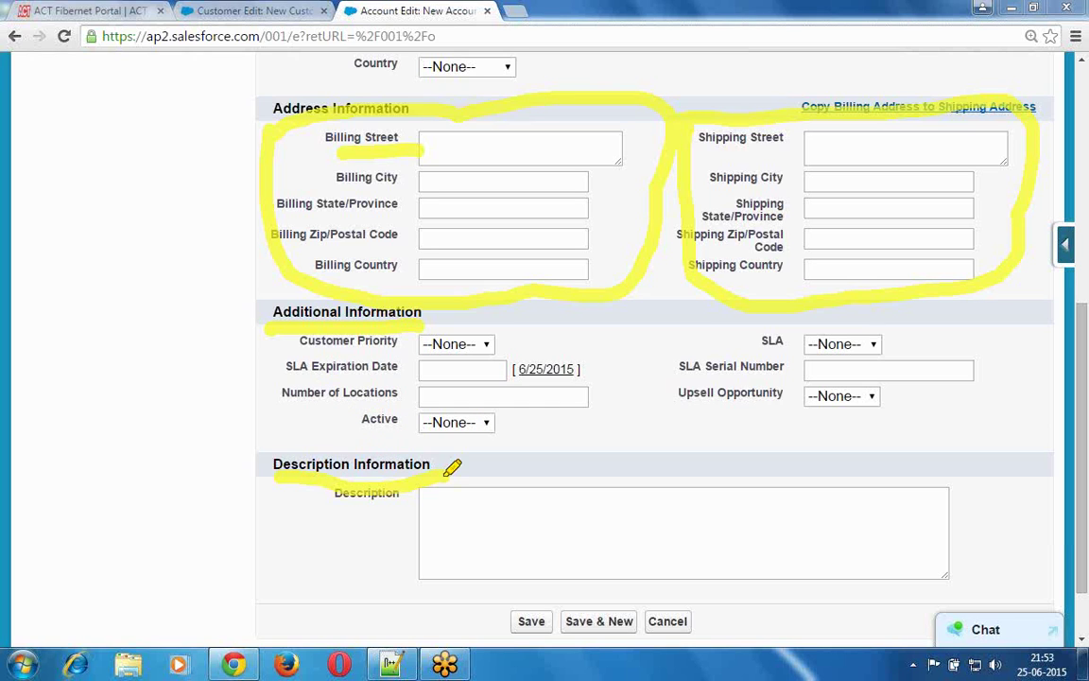
{"action": "left_click_drag", "start_coordinate": [336, 507], "coordinate": [385, 504]}
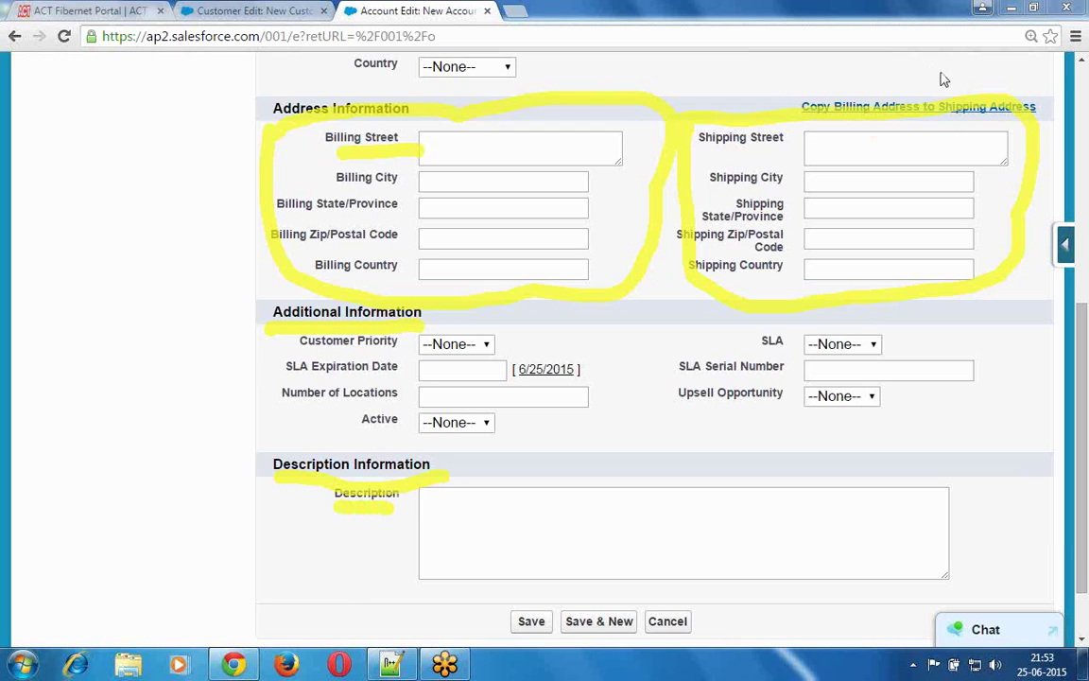
{"action": "key", "text": "Escape"}
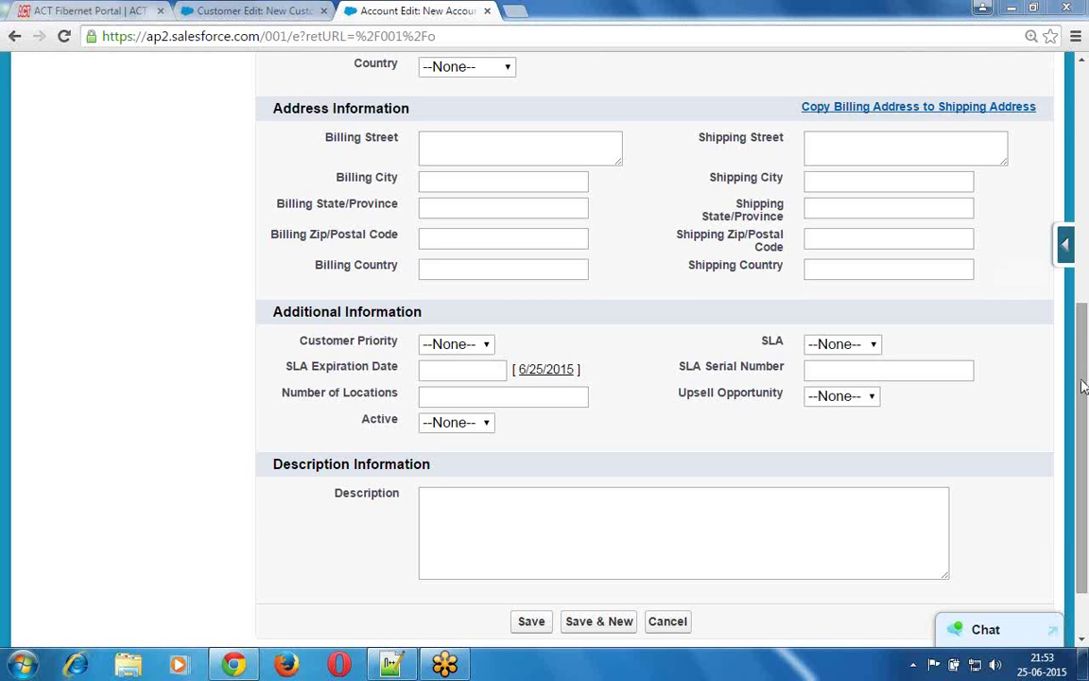
- Scroll back to the top of the New Account form and select the Account Information heading
{"action": "scroll", "coordinate": [1083, 310], "scroll_direction": "up", "scroll_amount": 1}
{"action": "scroll", "coordinate": [1083, 310], "scroll_direction": "up", "scroll_amount": 4}
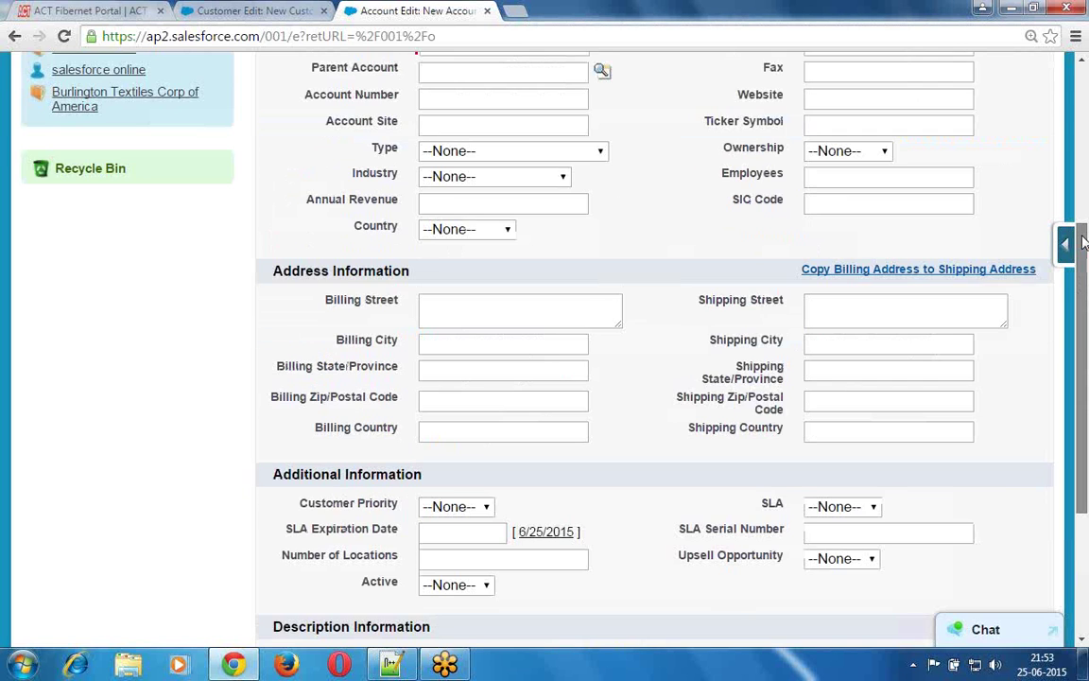
{"action": "scroll", "coordinate": [1083, 197], "scroll_direction": "up", "scroll_amount": 1}
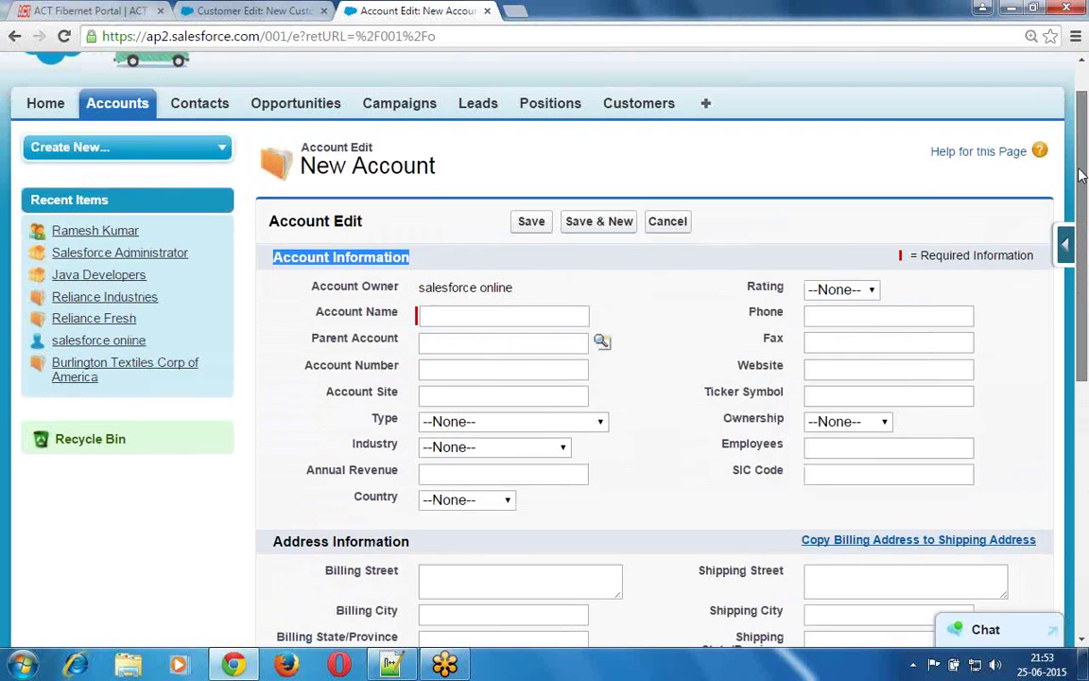
{"action": "left_click", "coordinate": [334, 273]}
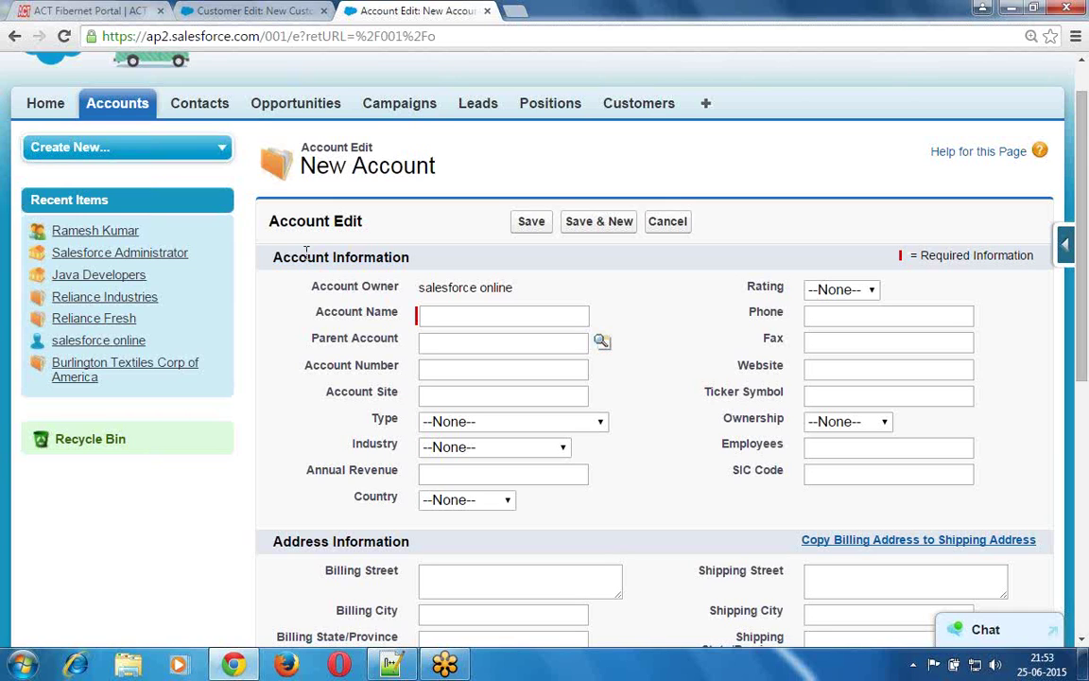
{"action": "left_click_drag", "start_coordinate": [274, 260], "coordinate": [411, 256]}
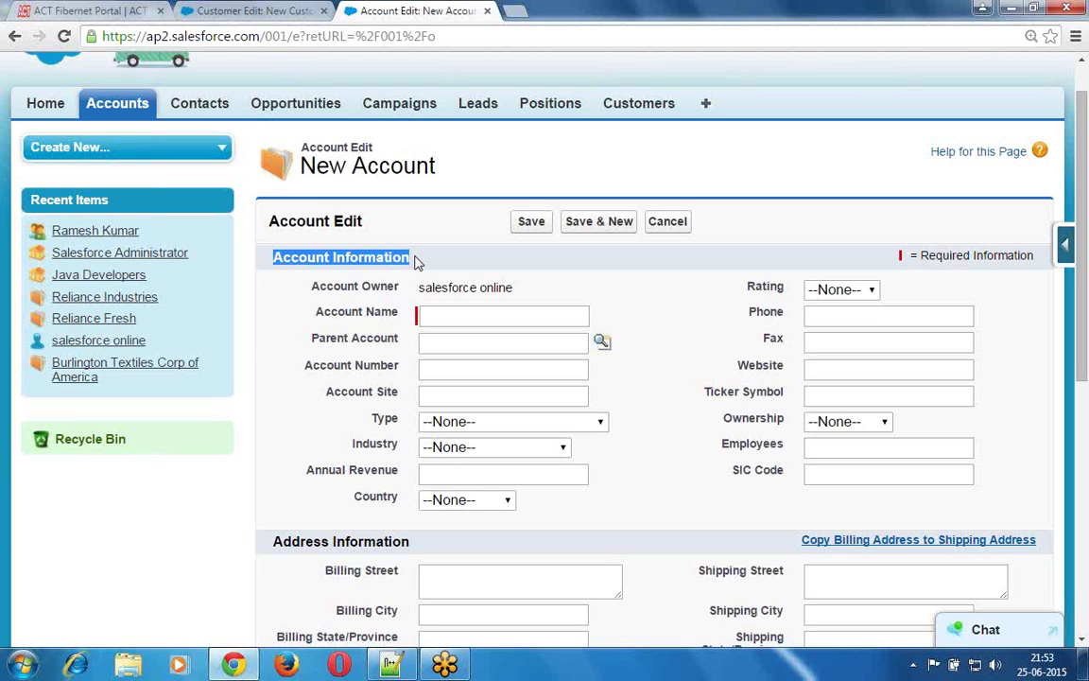
- From the Positions tab, start a new Position record and scroll through the blank form
{"action": "left_click", "coordinate": [551, 111]}
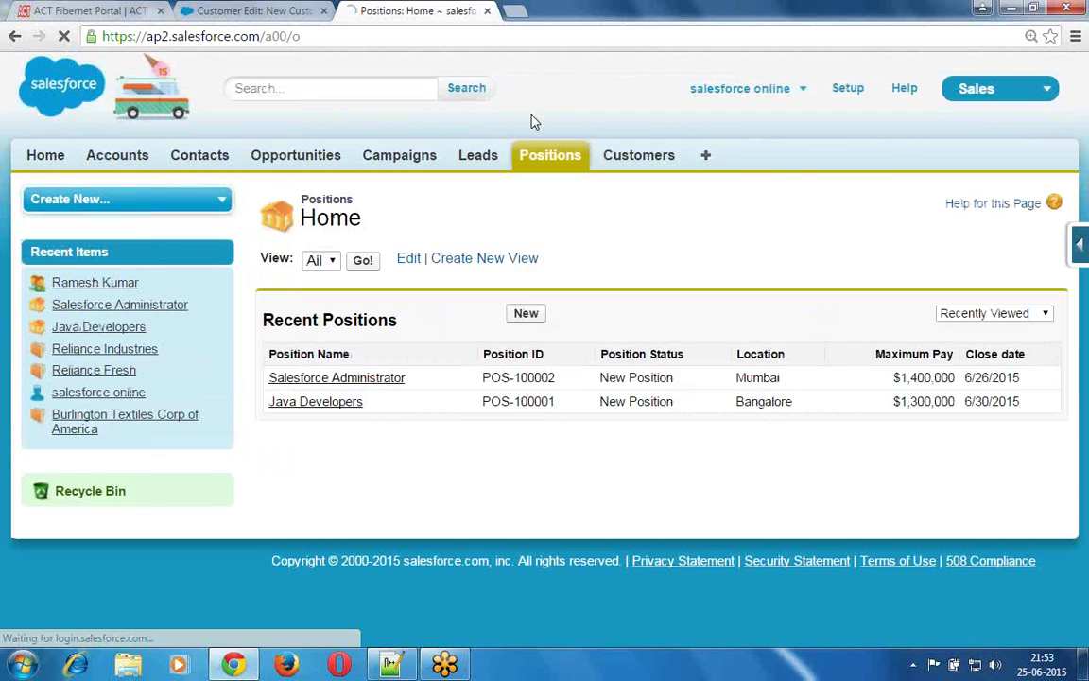
{"action": "left_click", "coordinate": [526, 314]}
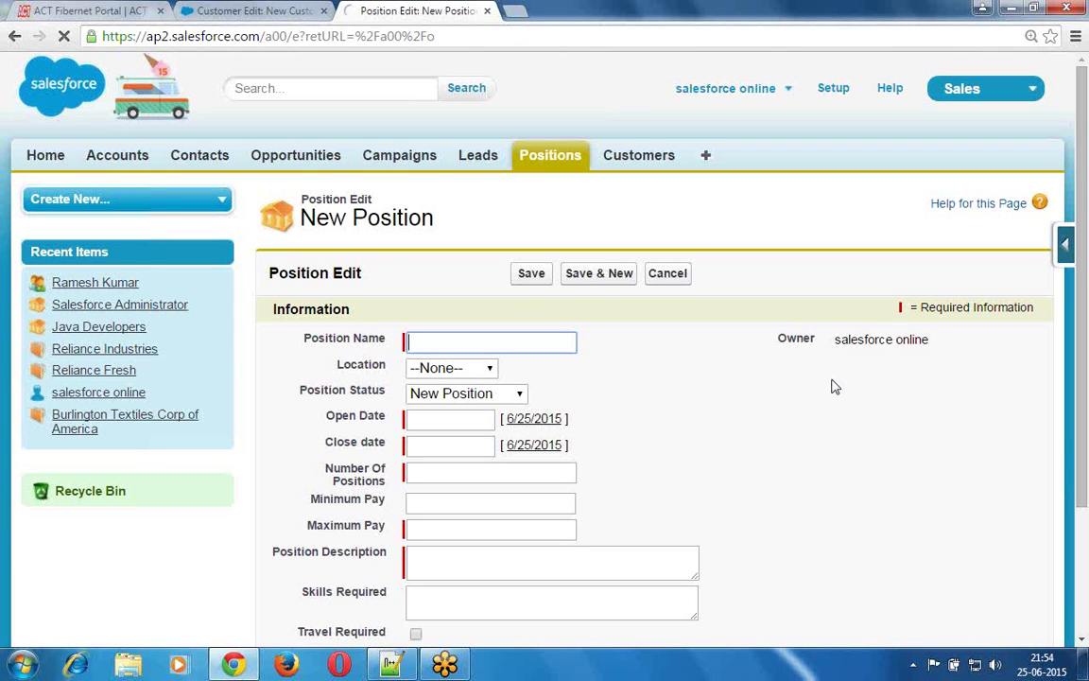
{"action": "scroll", "coordinate": [1085, 358], "scroll_direction": "down", "scroll_amount": 3}
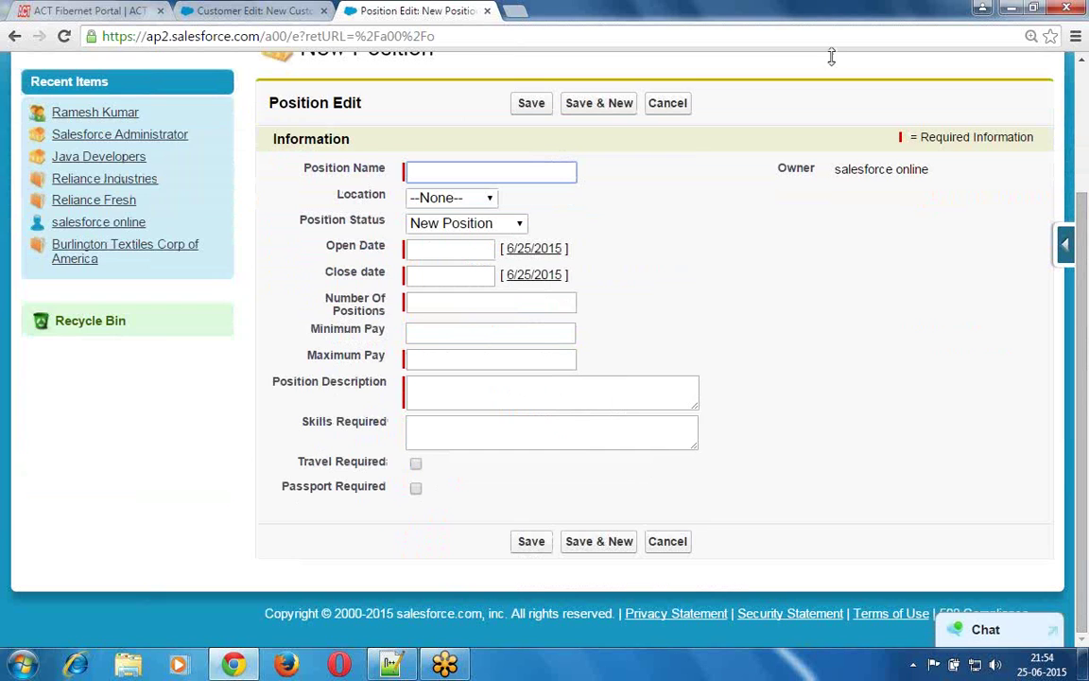
- With the screen pen, underline the Information heading and draw a loop around its fields
{"action": "left_click", "coordinate": [775, 54]}
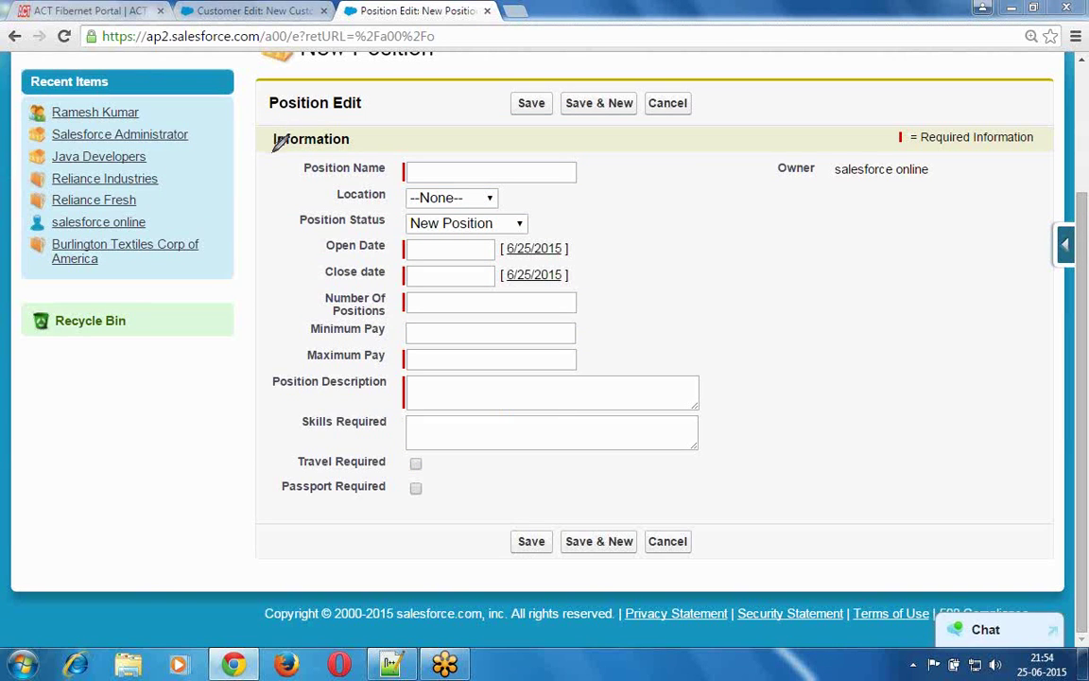
{"action": "left_click_drag", "start_coordinate": [273, 151], "coordinate": [373, 150]}
{"action": "mouse_move", "coordinate": [294, 151]}
{"action": "left_mouse_down"}
{"action": "mouse_move", "coordinate": [269, 348]}
{"action": "mouse_move", "coordinate": [269, 474]}
{"action": "mouse_move", "coordinate": [353, 518]}
{"action": "mouse_move", "coordinate": [593, 484]}
{"action": "mouse_move", "coordinate": [671, 353]}
{"action": "mouse_move", "coordinate": [548, 123]}
{"action": "left_mouse_up"}
{"action": "mouse_move", "coordinate": [482, 107]}
{"action": "left_mouse_down"}
{"action": "mouse_move", "coordinate": [404, 143]}
{"action": "mouse_move", "coordinate": [354, 140]}
{"action": "left_mouse_up"}
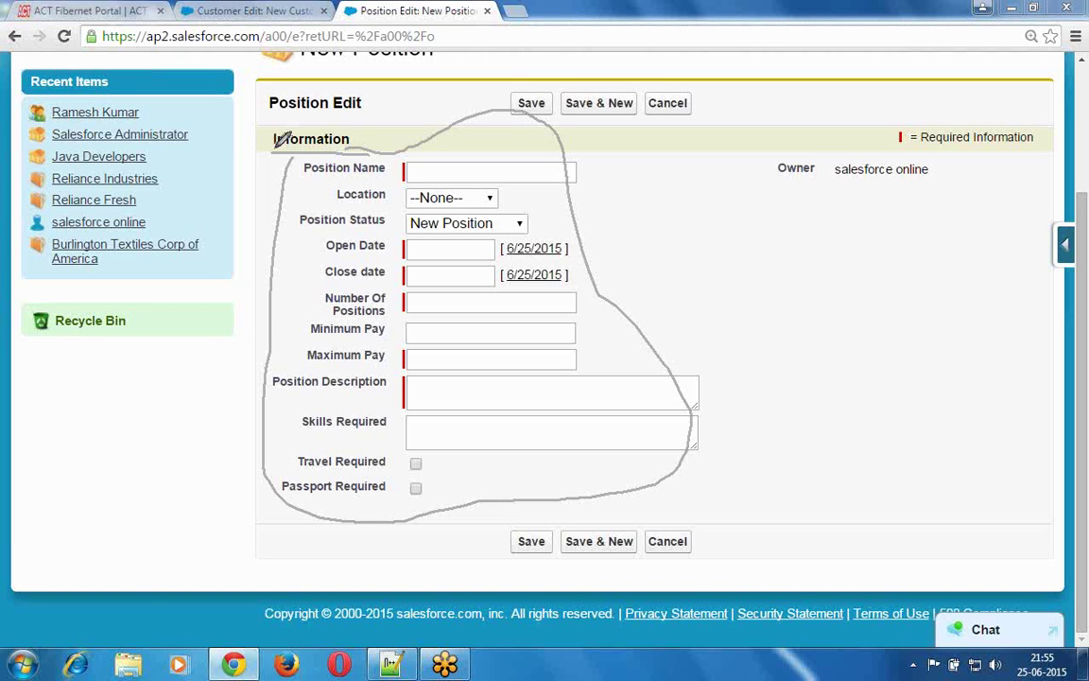
- Underline the Information heading once more, then clear all pen markings with Escape
{"action": "left_click_drag", "start_coordinate": [277, 145], "coordinate": [363, 146]}
{"action": "key", "text": "Escape"}
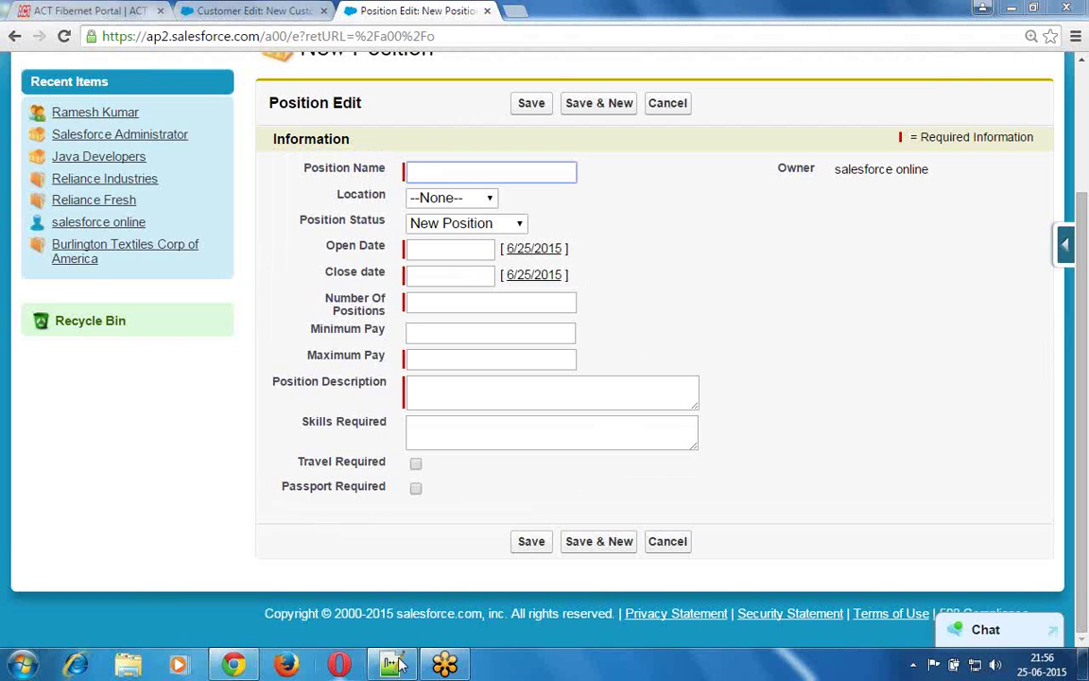
- Back in Notepad++, add '1. Information:' as the first item below the heading
{"action": "left_click", "coordinate": [394, 664]}
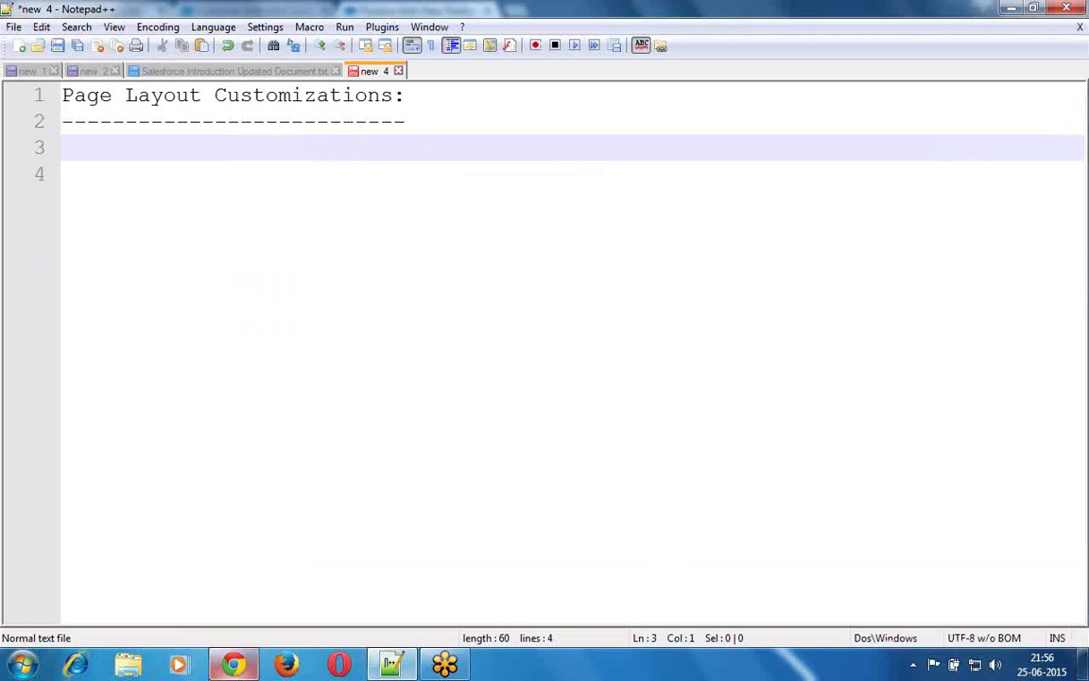
{"action": "key", "text": "Return"}
{"action": "key", "text": "Return"}
{"action": "left_click", "coordinate": [163, 148]}
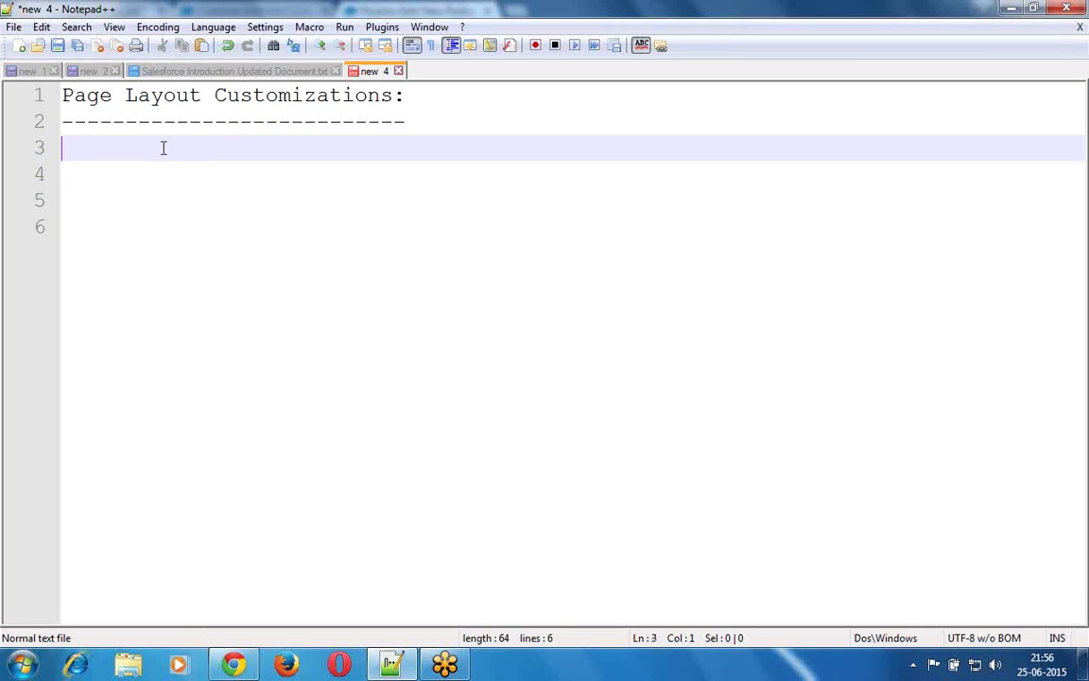
{"action": "type", "text": "1. Information:"}
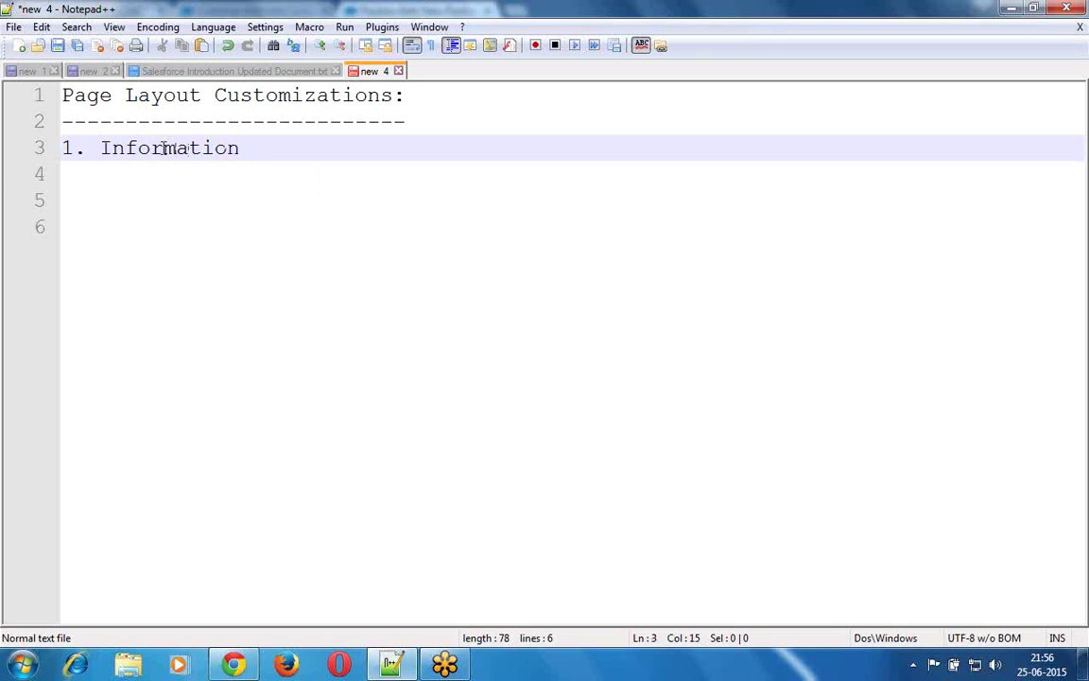
{"action": "key", "text": "Return"}
- Add item '2. Compensation Section'
{"action": "type", "text": "2."}
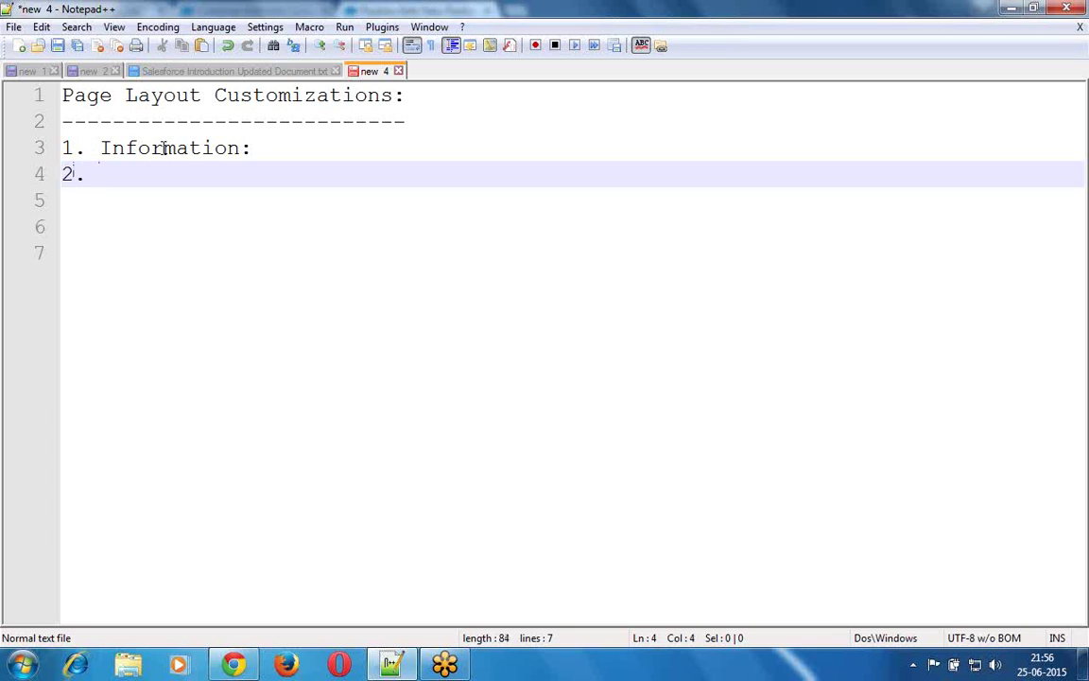
{"action": "type", "text": " Com[p"}
{"action": "key", "text": "BackSpace"}
{"action": "key", "text": "BackSpace"}
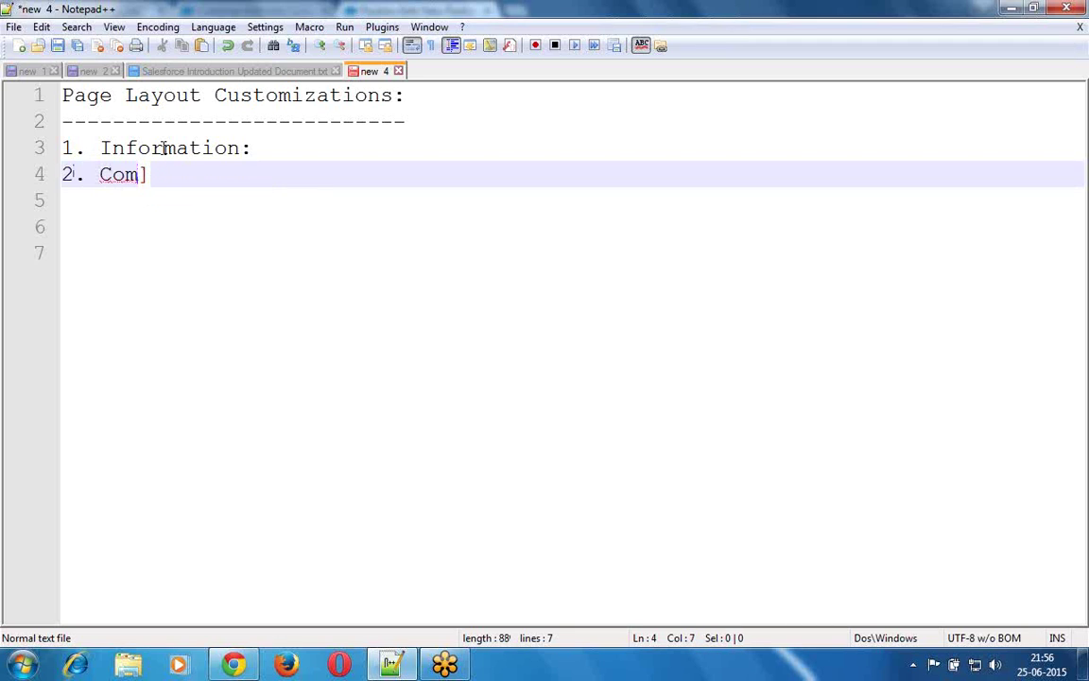
{"action": "key", "text": "Delete"}
{"action": "type", "text": "pensation "}
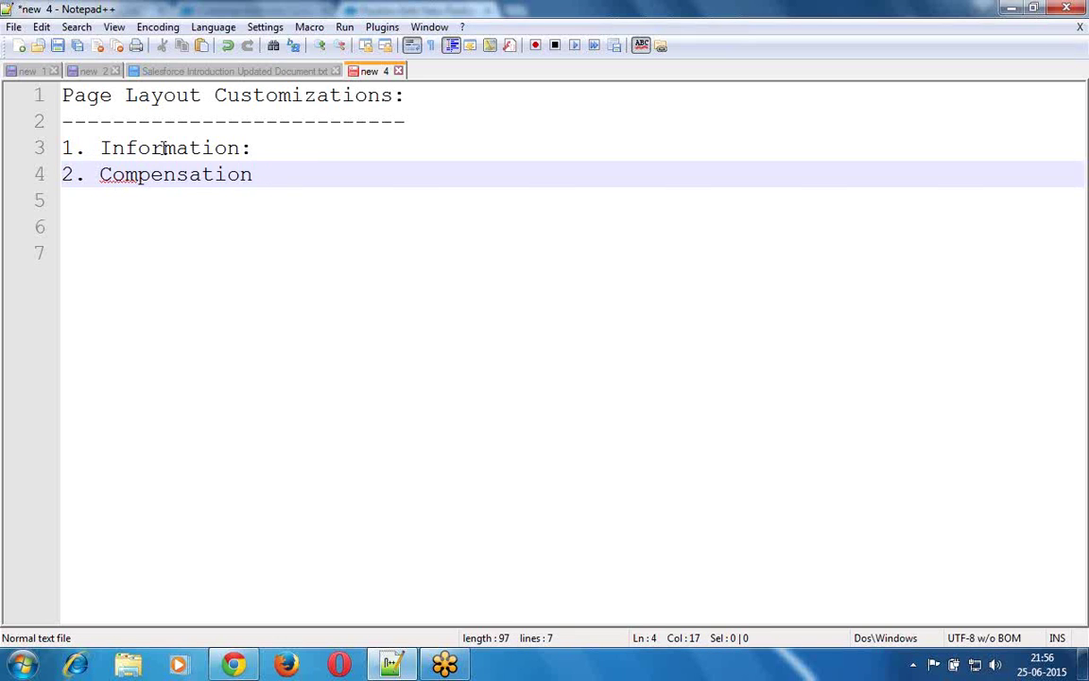
{"action": "type", "text": "Section"}
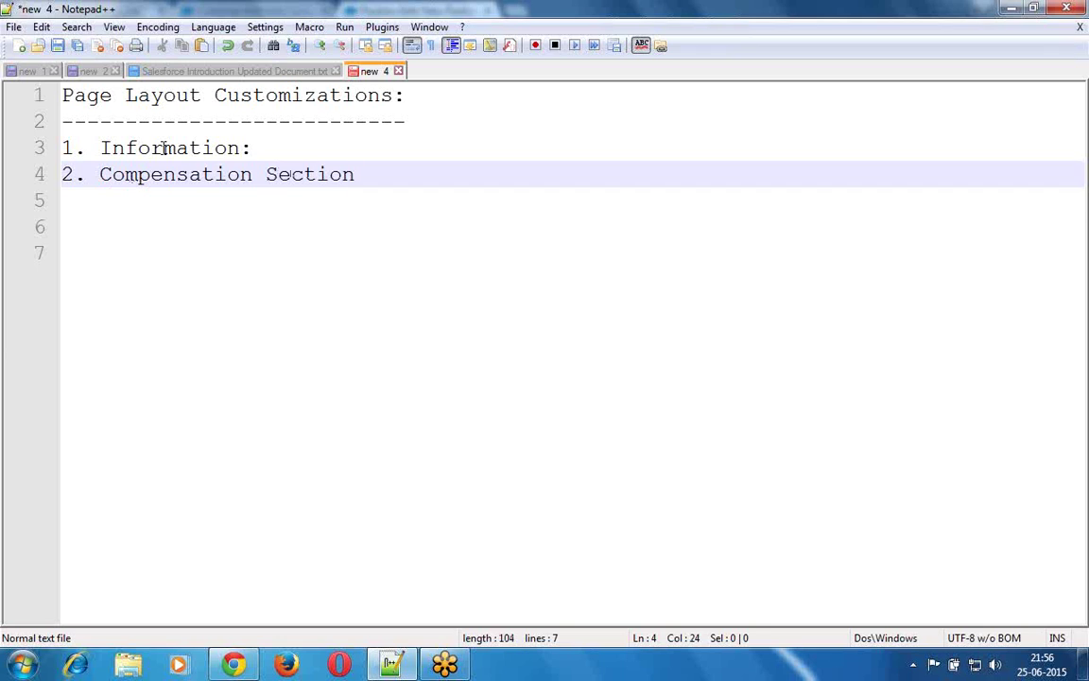
{"action": "key", "text": "Return"}
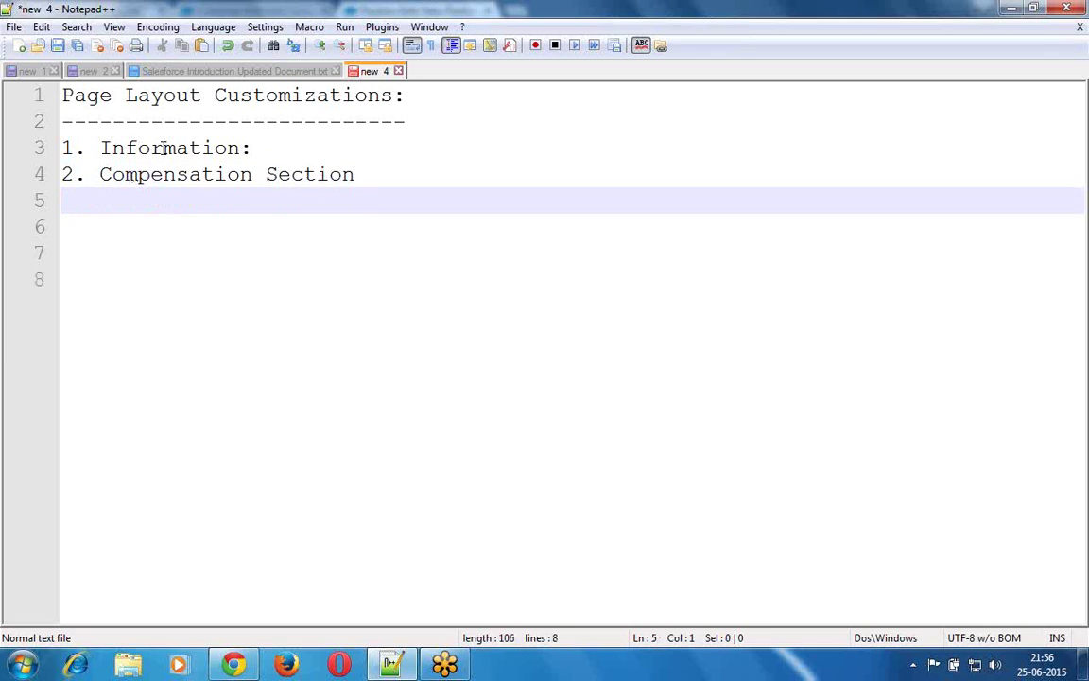
- Add items '3. Position Description Section' and '4. Additional Information'
{"action": "type", "text": "3. Positio"}
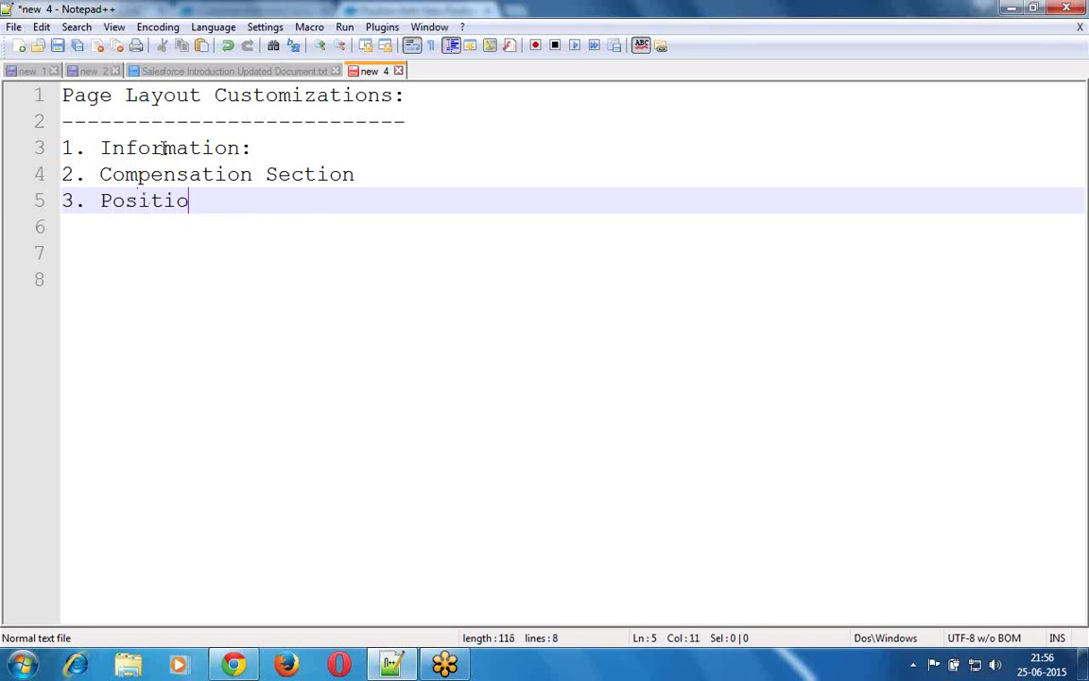
{"action": "type", "text": "n Descri"}
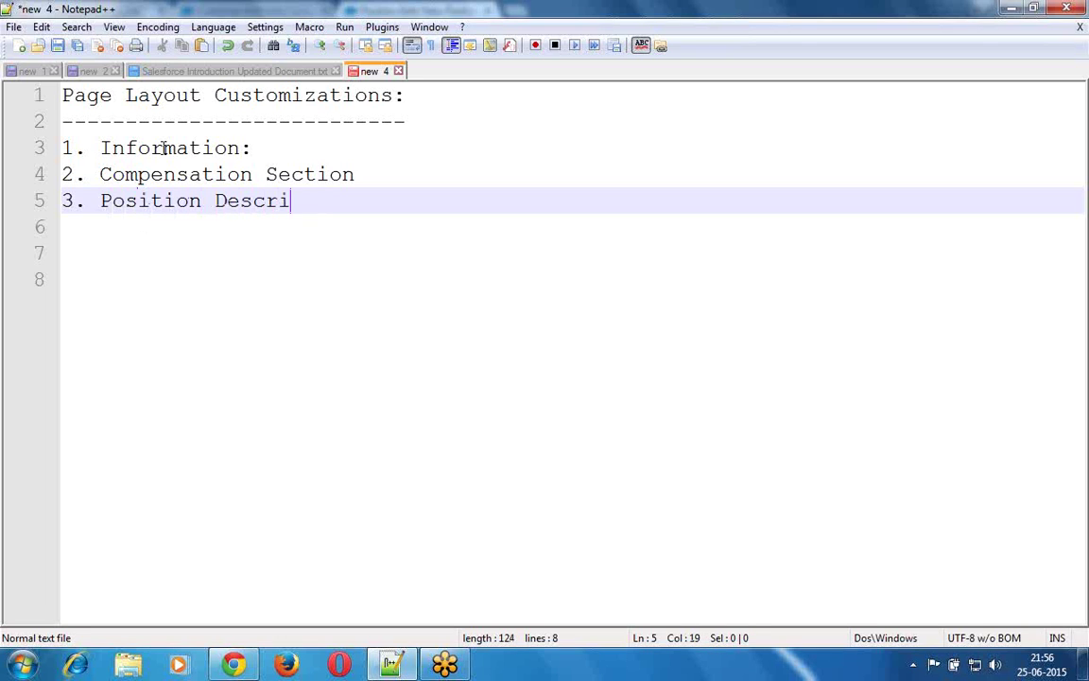
{"action": "type", "text": "ption Section"}
{"action": "key", "text": "Escape"}
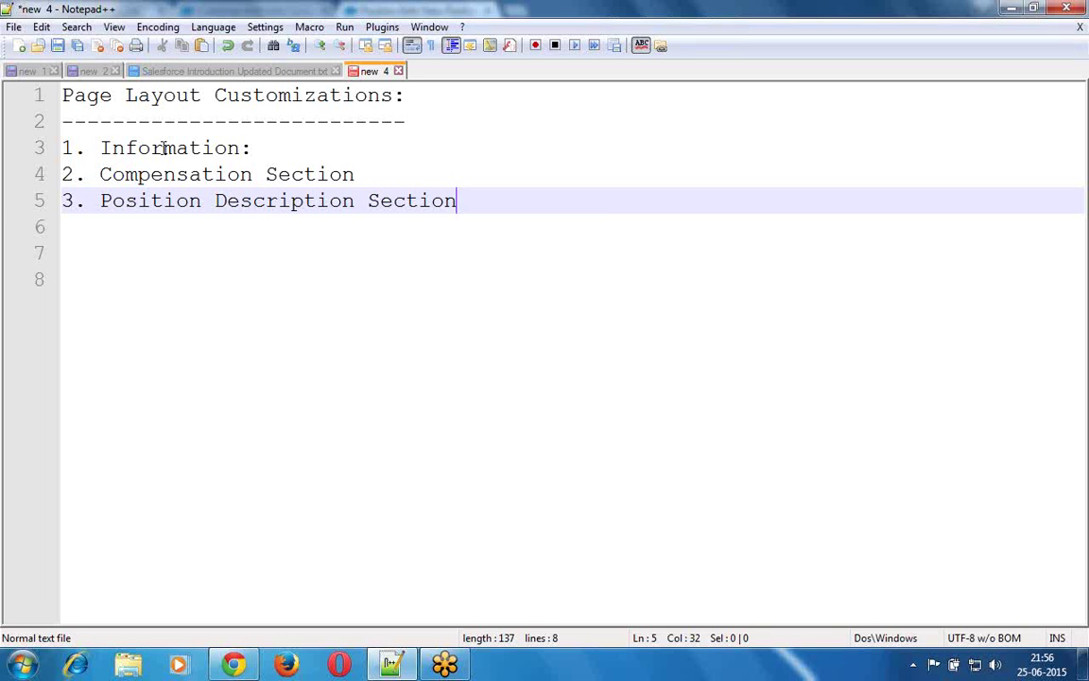
{"action": "key", "text": "Return"}
{"action": "type", "text": "4. "}
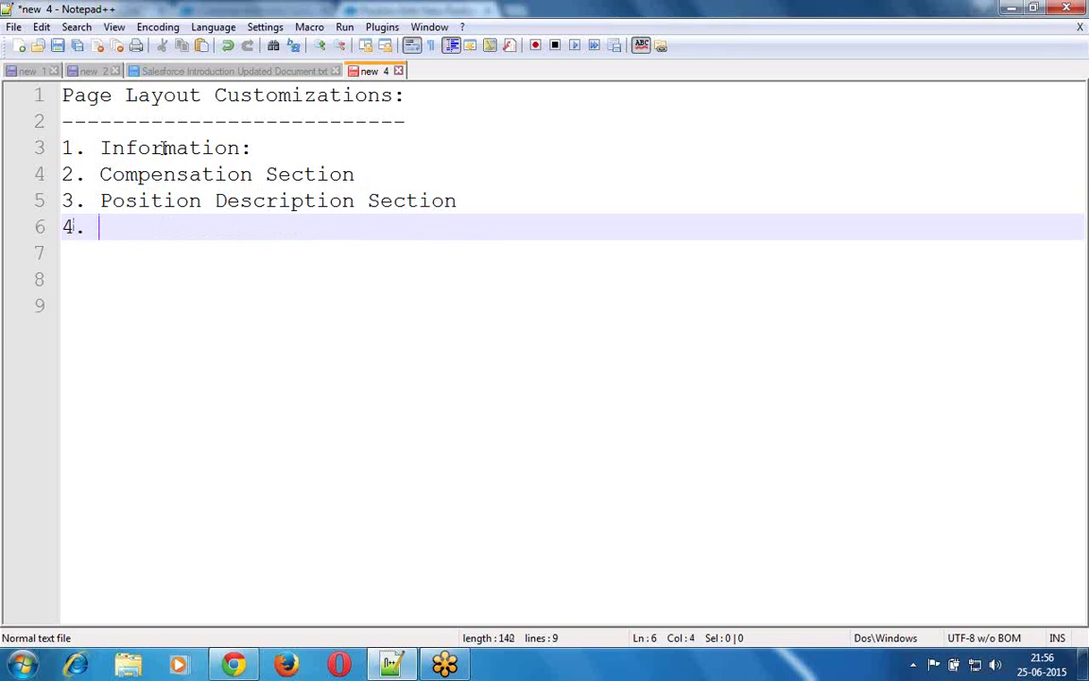
{"action": "type", "text": "Additional "}
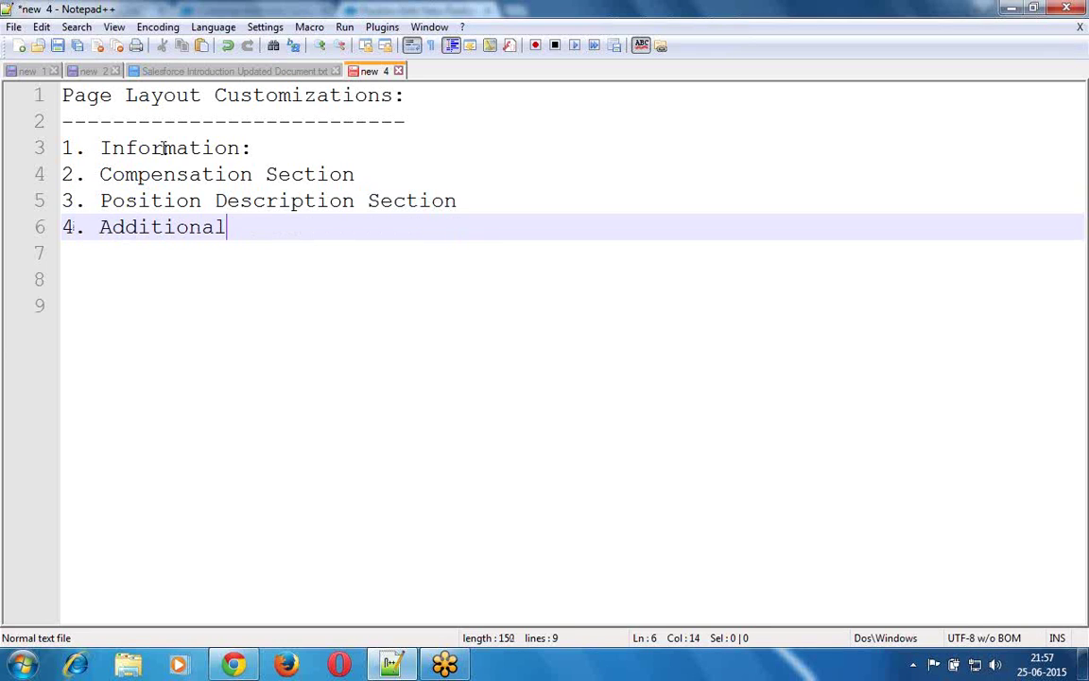
{"action": "type", "text": "Information"}
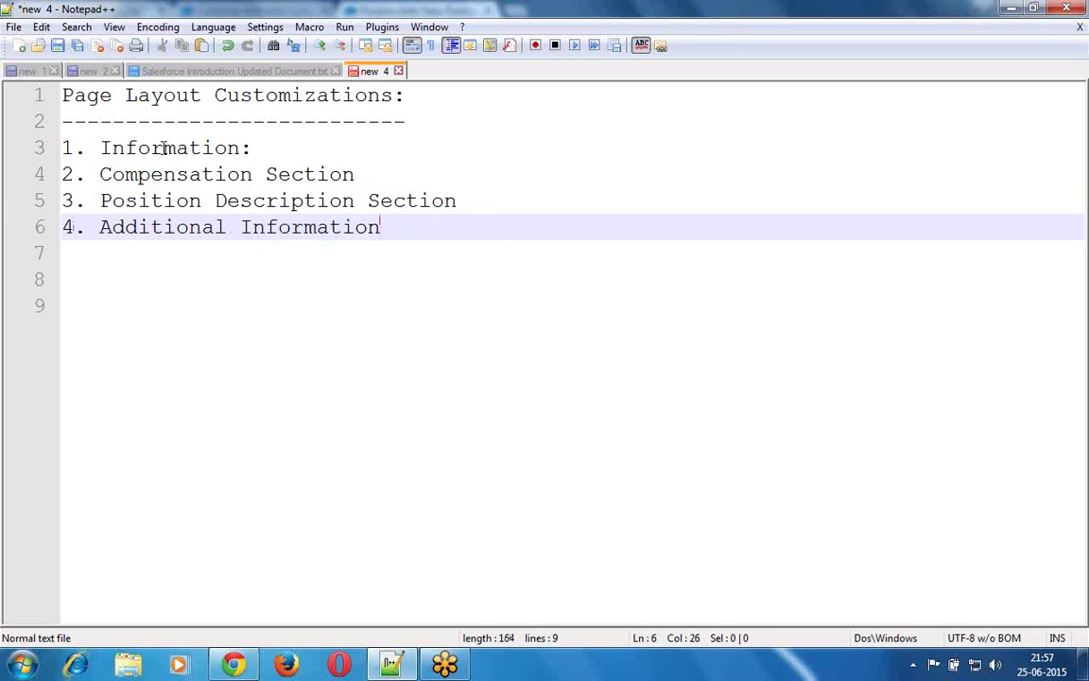
{"action": "key", "text": "Return"}
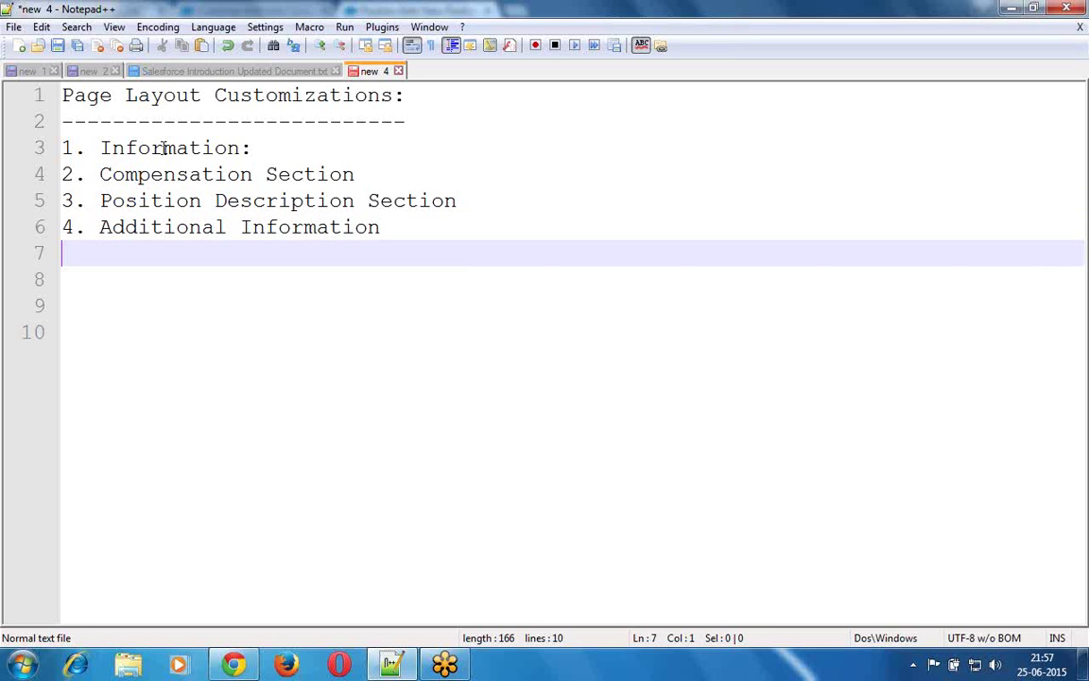
{"action": "key", "text": "Up"}
{"action": "key", "text": "Up"}
{"action": "key", "text": "Up"}
{"action": "key", "text": "Up"}
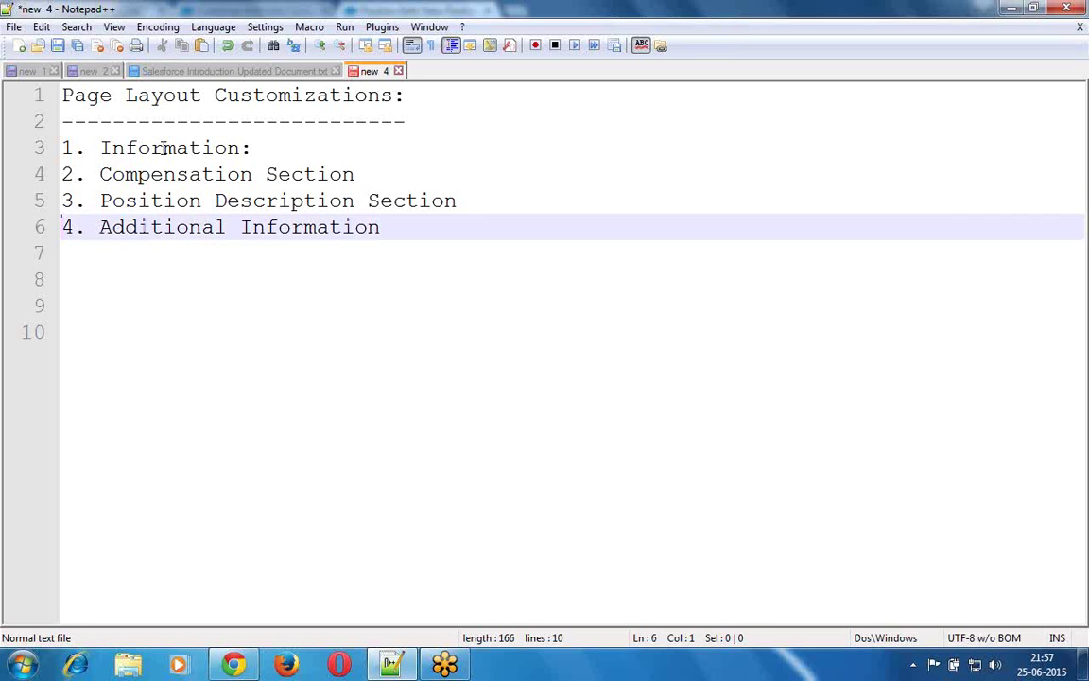
- Insert a 'Position:' heading underlined with dashes above the list
{"action": "key", "text": "Return"}
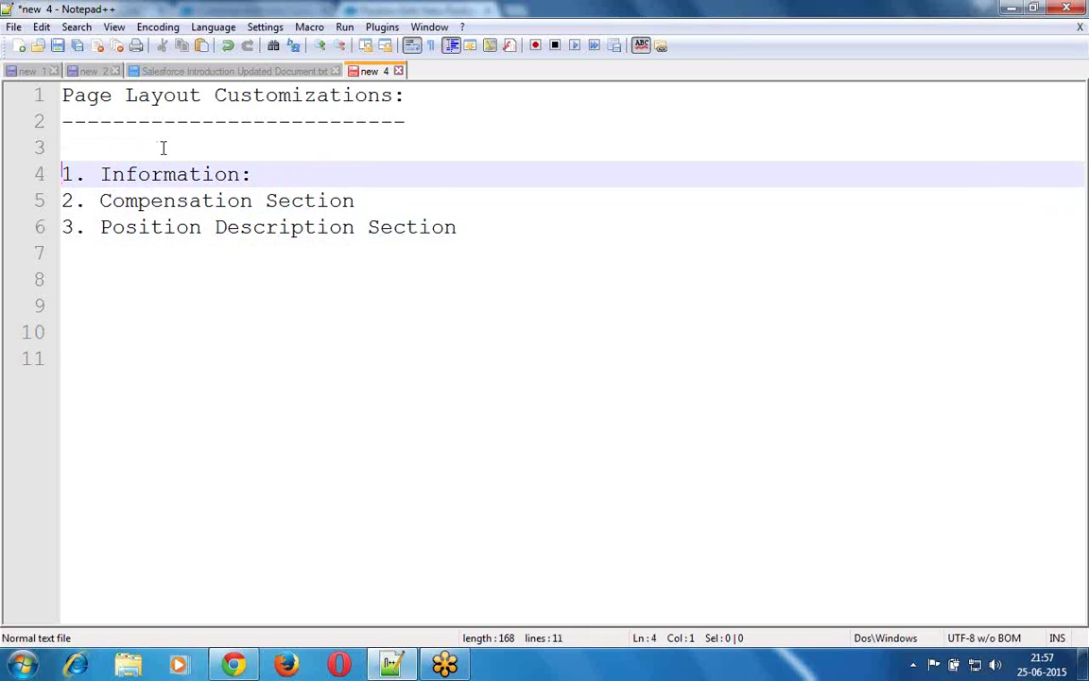
{"action": "key", "text": "Up"}
{"action": "type", "text": "Posi"}
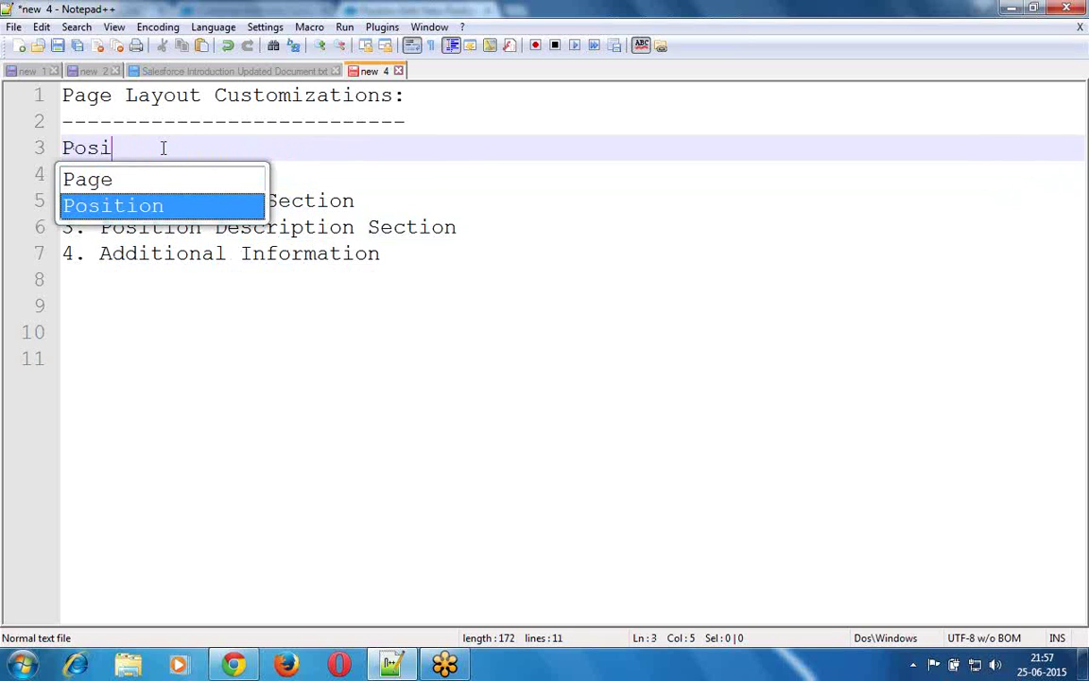
{"action": "key", "text": "Return"}
{"action": "type", "text": ":"}
{"action": "key", "text": "Return"}
{"action": "type", "text": "------------"}
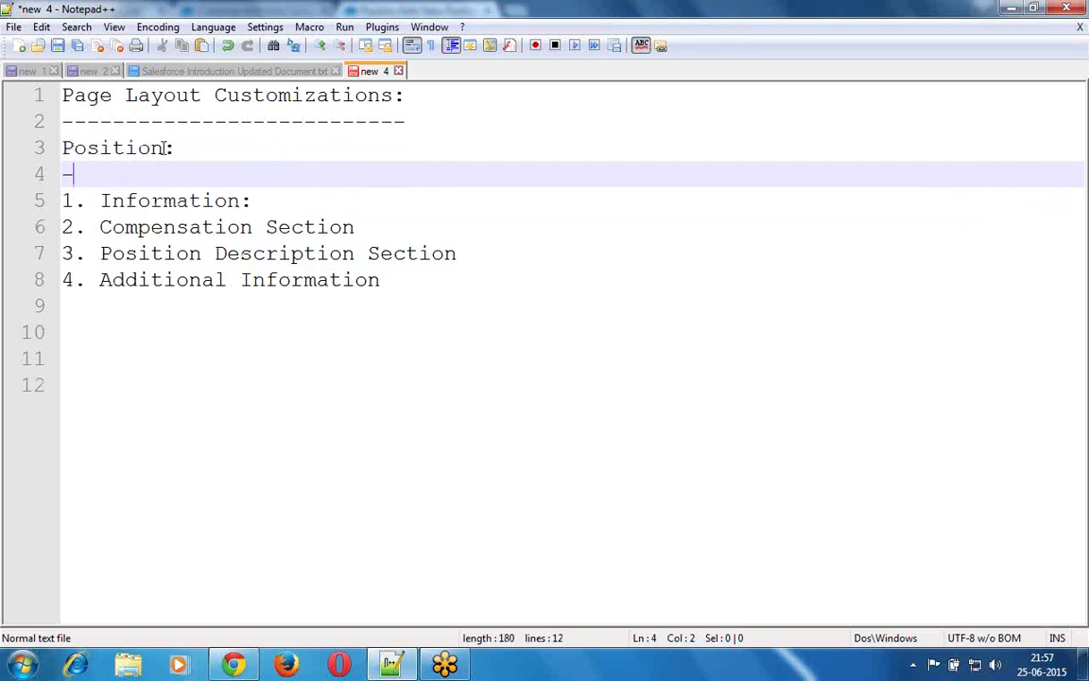
{"action": "key", "text": "BackSpace"}
{"action": "key", "text": "BackSpace"}
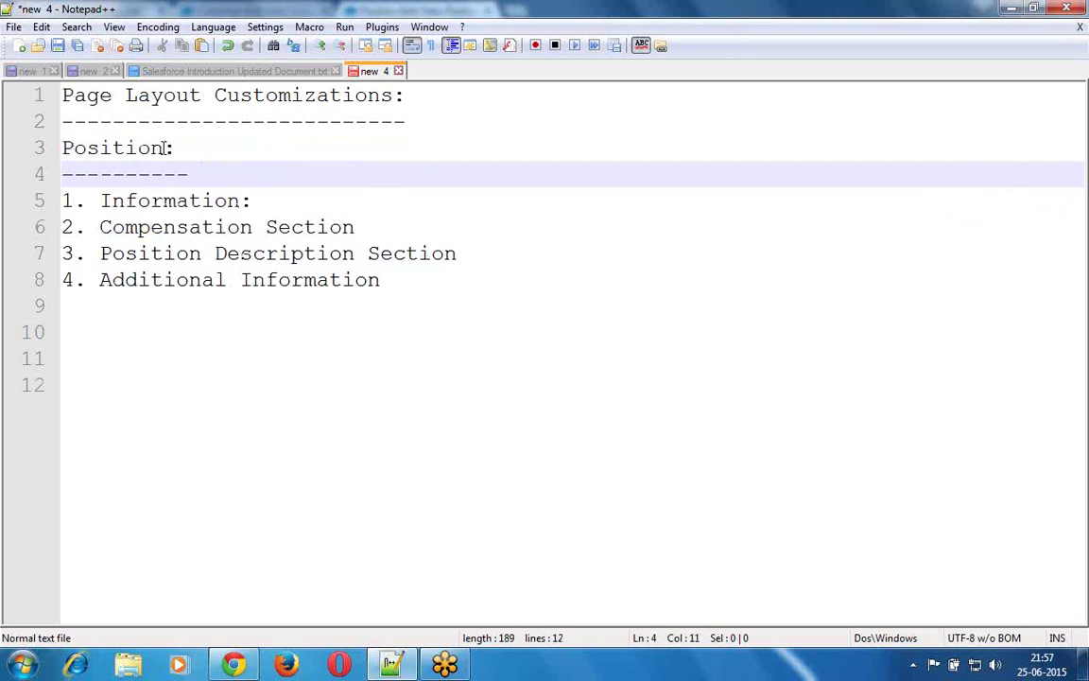
- Append '(Add)' to the Compensation Section item
{"action": "key", "text": "Down"}
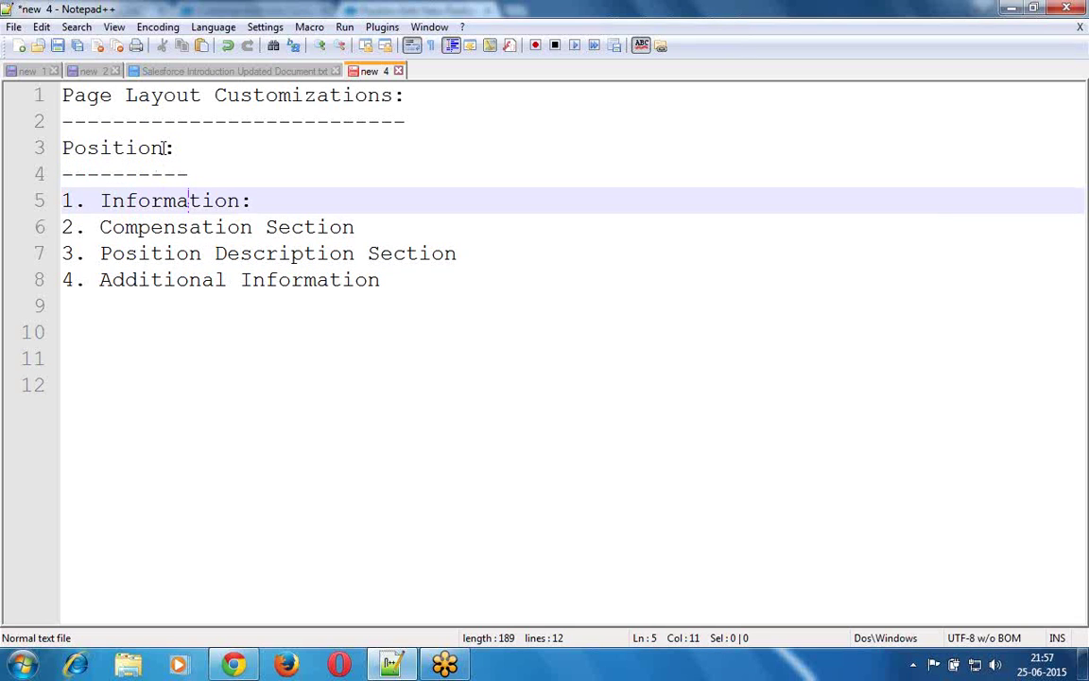
{"action": "key", "text": "Down"}
{"action": "key", "text": "Right"}
{"action": "key", "text": "Right"}
{"action": "key", "text": "Right"}
{"action": "key", "text": "Right"}
{"action": "key", "text": "Right"}
{"action": "key", "text": "Right"}
{"action": "key", "text": "Right"}
{"action": "key", "text": "Right"}
{"action": "key", "text": "Right"}
{"action": "key", "text": "Right"}
{"action": "key", "text": "Right"}
{"action": "key", "text": "Right"}
{"action": "key", "text": "Right"}
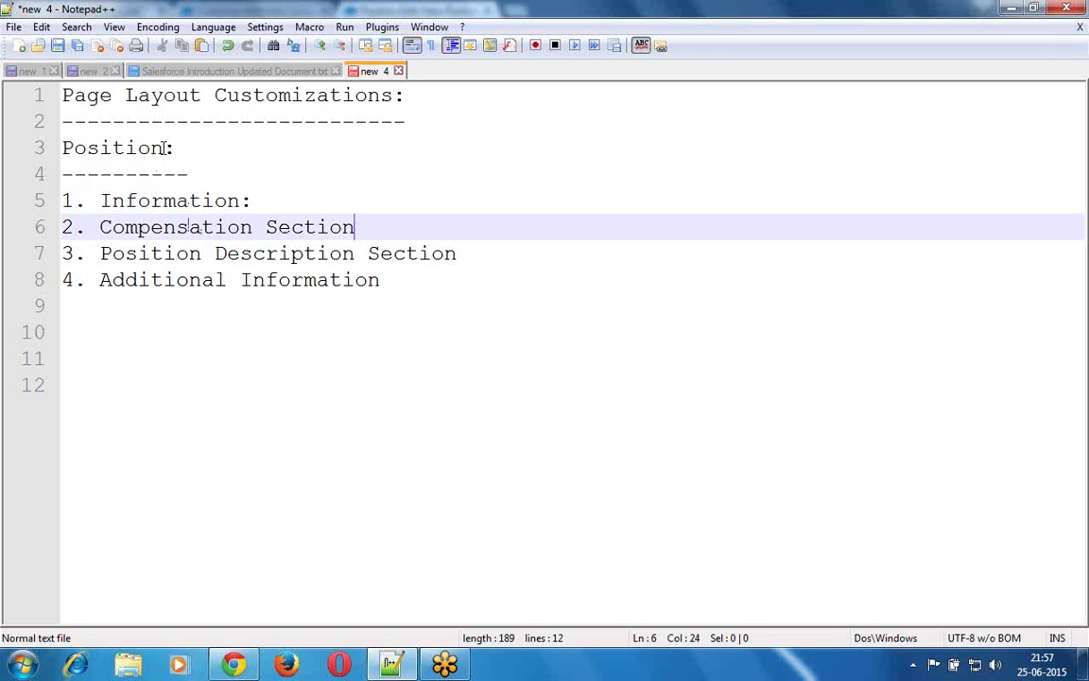
{"action": "type", "text": "()"}
{"action": "key", "text": "Left"}
{"action": "type", "text": "Add"}
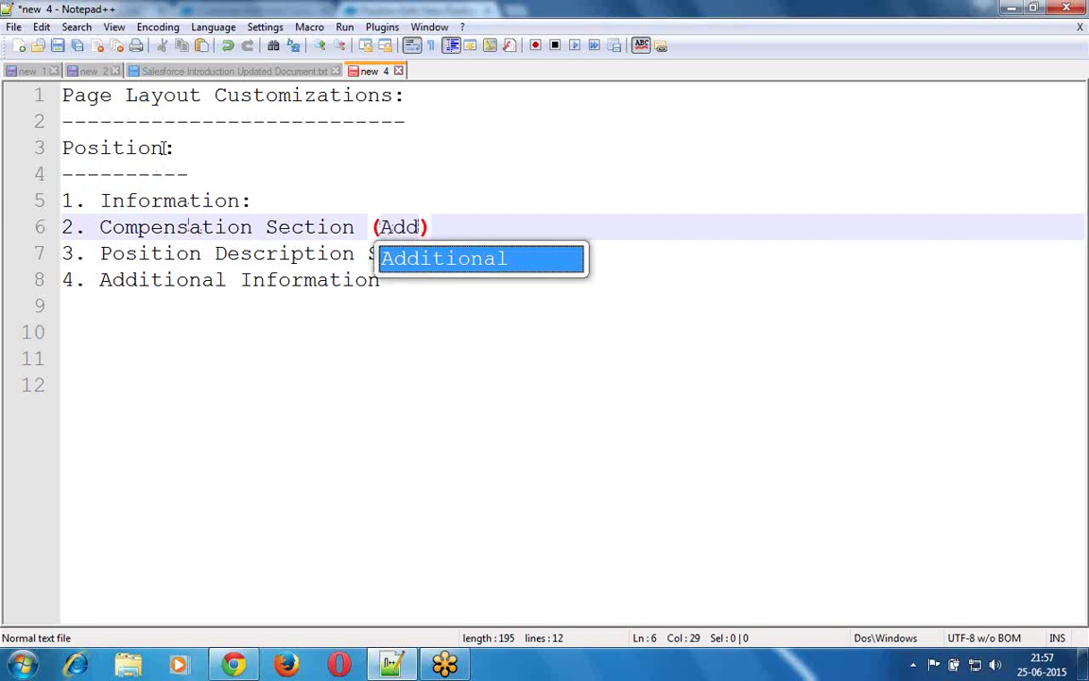
{"action": "key", "text": "Right"}
- Add an indented sub-item '1. Minimum Pay' under Compensation Section
{"action": "key", "text": "Return"}
{"action": "key", "text": "Tab"}
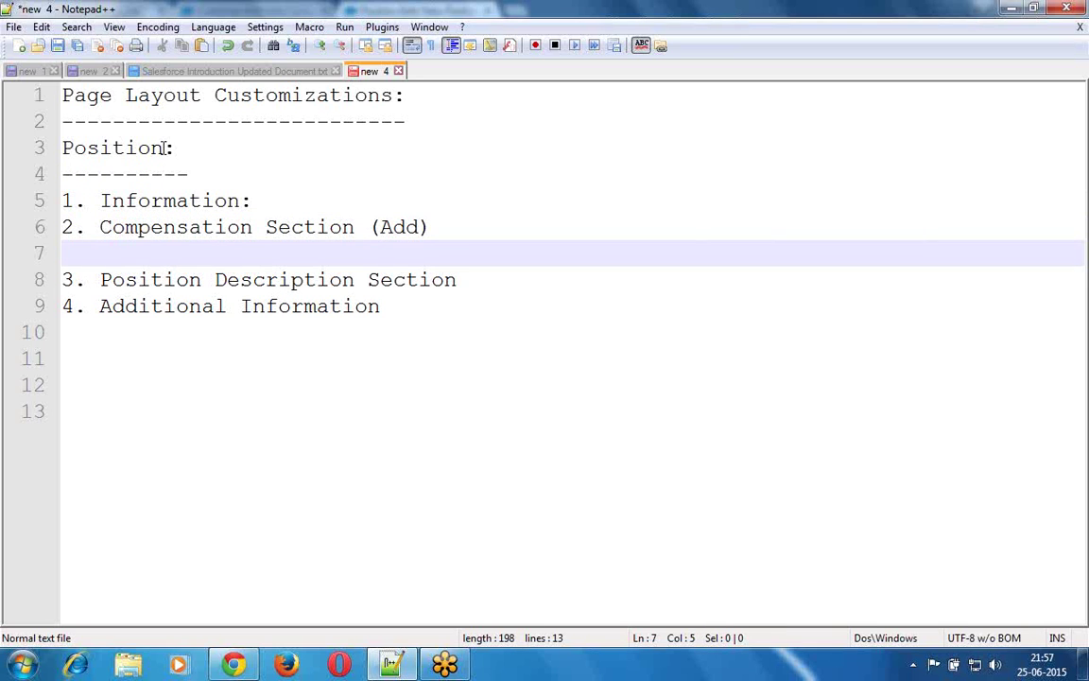
{"action": "type", "text": "1. Mi"}
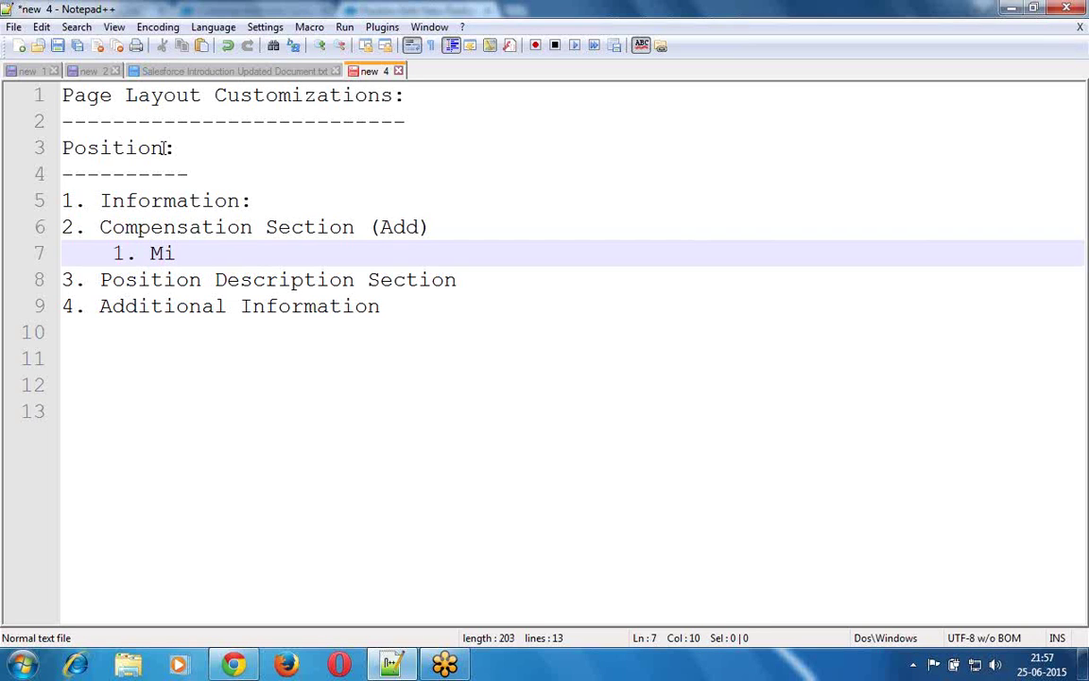
{"action": "type", "text": "nimul"}
{"action": "key", "text": "BackSpace"}
{"action": "key", "text": "BackSpace"}
{"action": "type", "text": "m Pay"}
- Add the indented sub-item '2. Maximum Pay' below Minimum Pay
{"action": "left_click", "coordinate": [164, 148]}
{"action": "key", "text": "Down"}
{"action": "key", "text": "Down"}
{"action": "key", "text": "Down"}
{"action": "key", "text": "Down"}
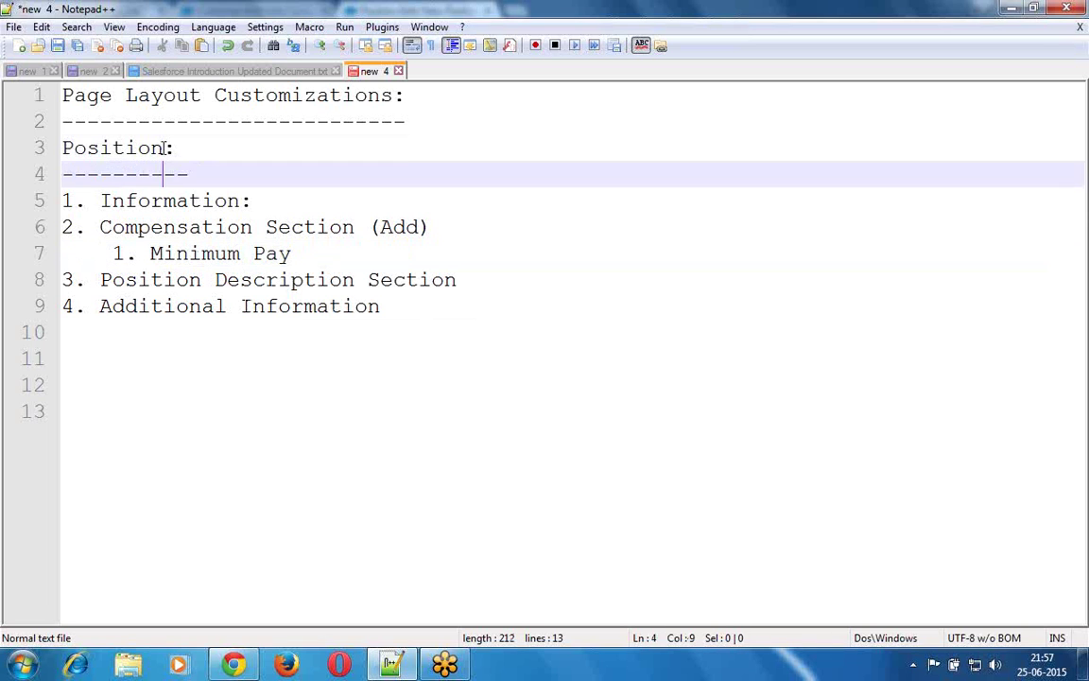
{"action": "key", "text": "End"}
{"action": "key", "text": "Return"}
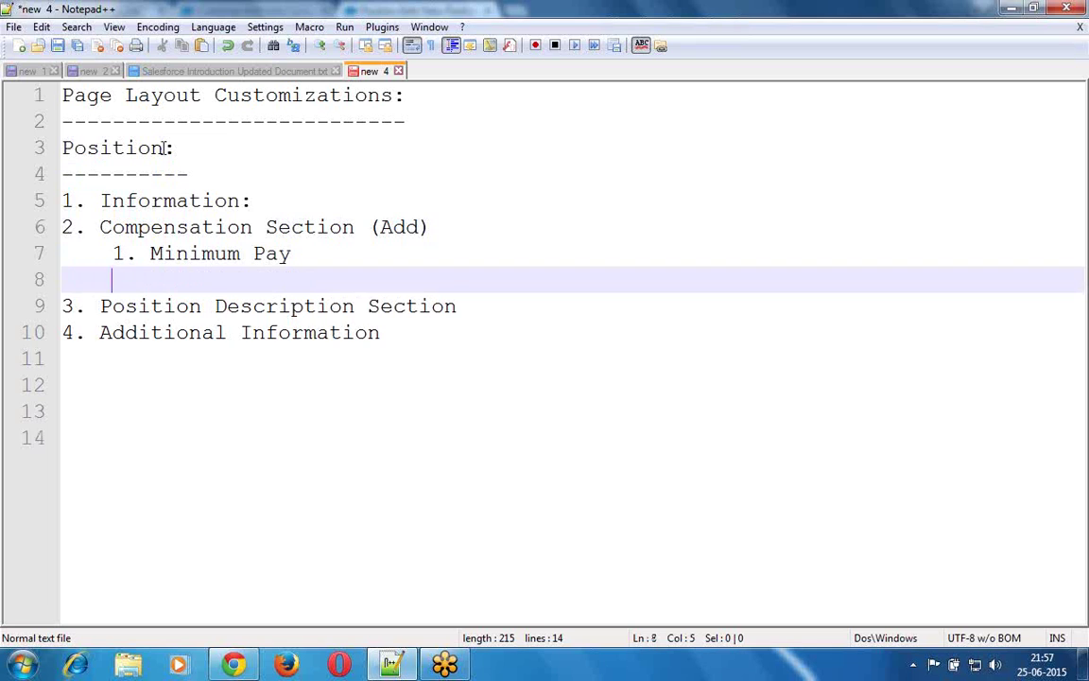
{"action": "type", "text": "2. M"}
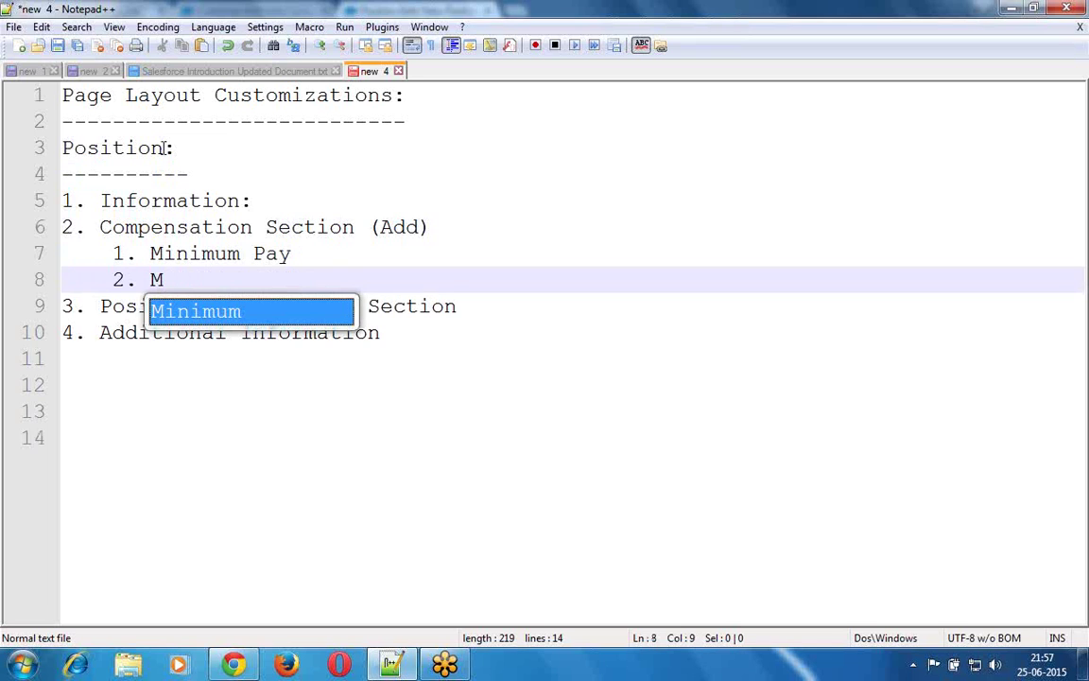
{"action": "type", "text": "aximu"}
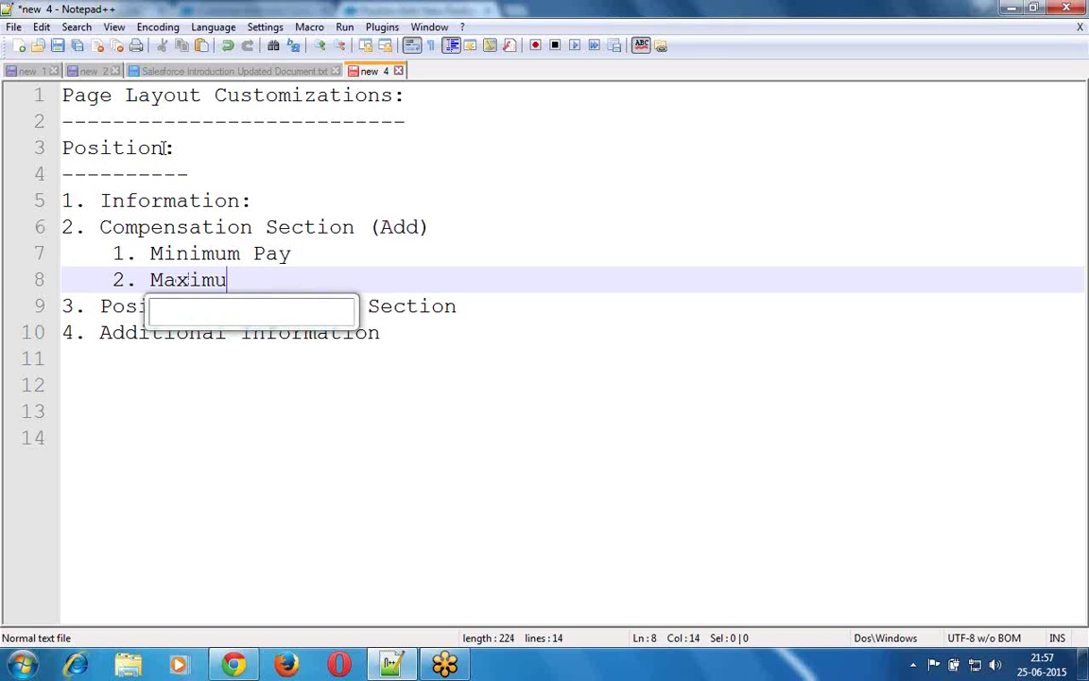
{"action": "left_click", "coordinate": [162, 147]}
{"action": "type", "text": "n"}
{"action": "key", "text": "BackSpace"}
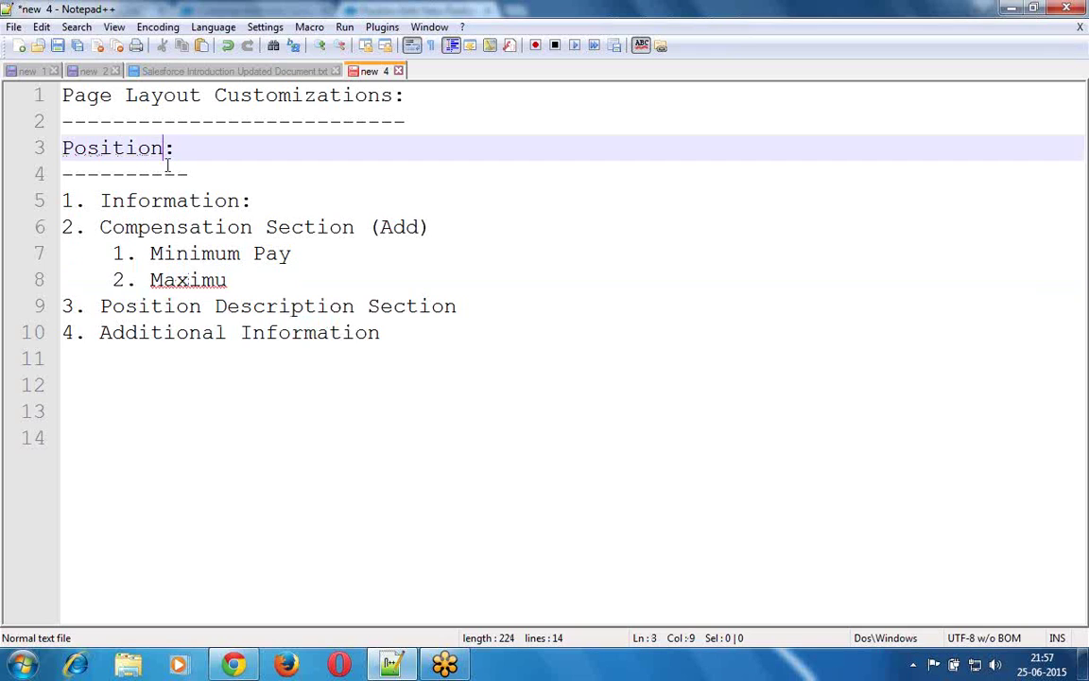
{"action": "left_click", "coordinate": [240, 286]}
{"action": "type", "text": "m P"}
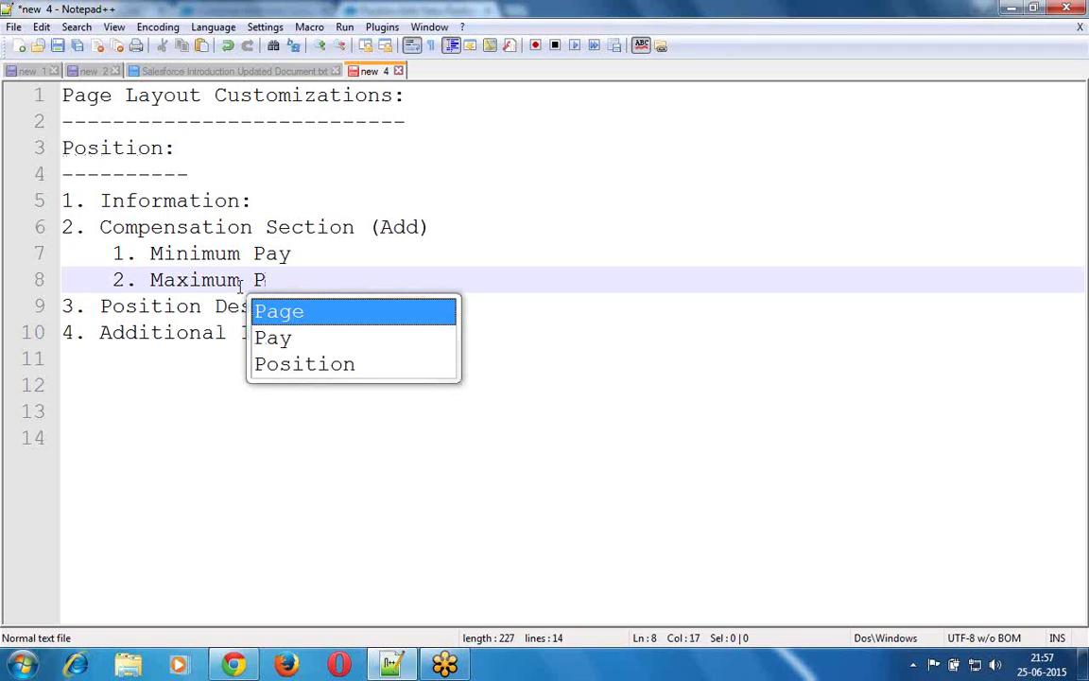
{"action": "type", "text": "ay"}
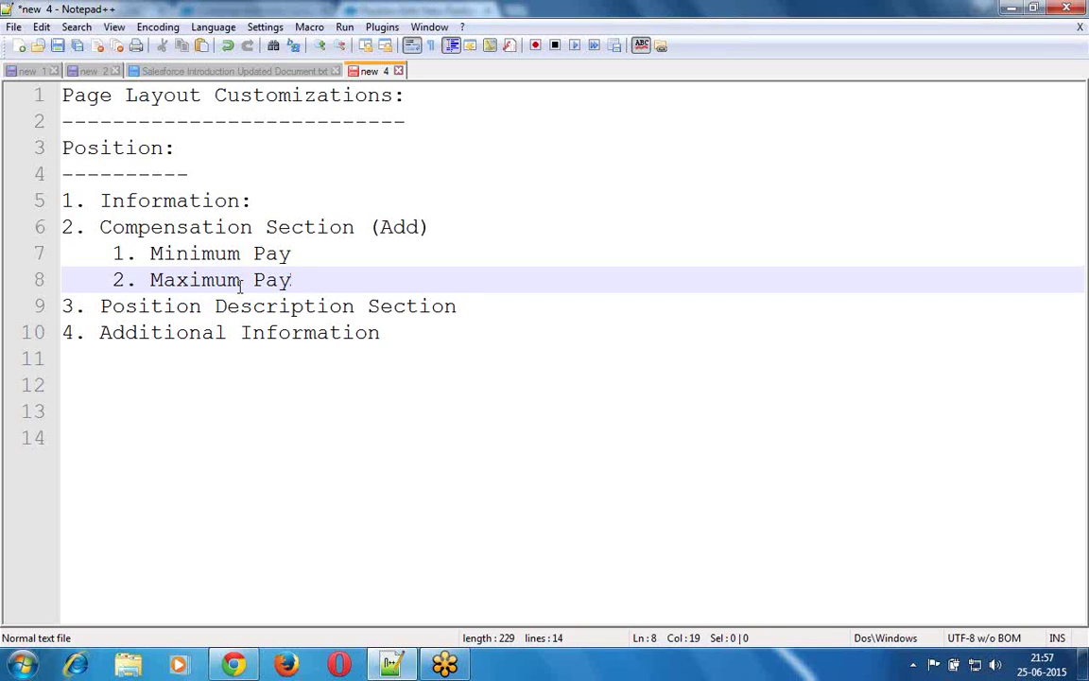
- Start an indented '1.' sub-item under Position Description Section
{"action": "key", "text": "Down"}
{"action": "key", "text": "End"}
{"action": "key", "text": "Return"}
{"action": "key", "text": "Tab"}
{"action": "type", "text": "1."}
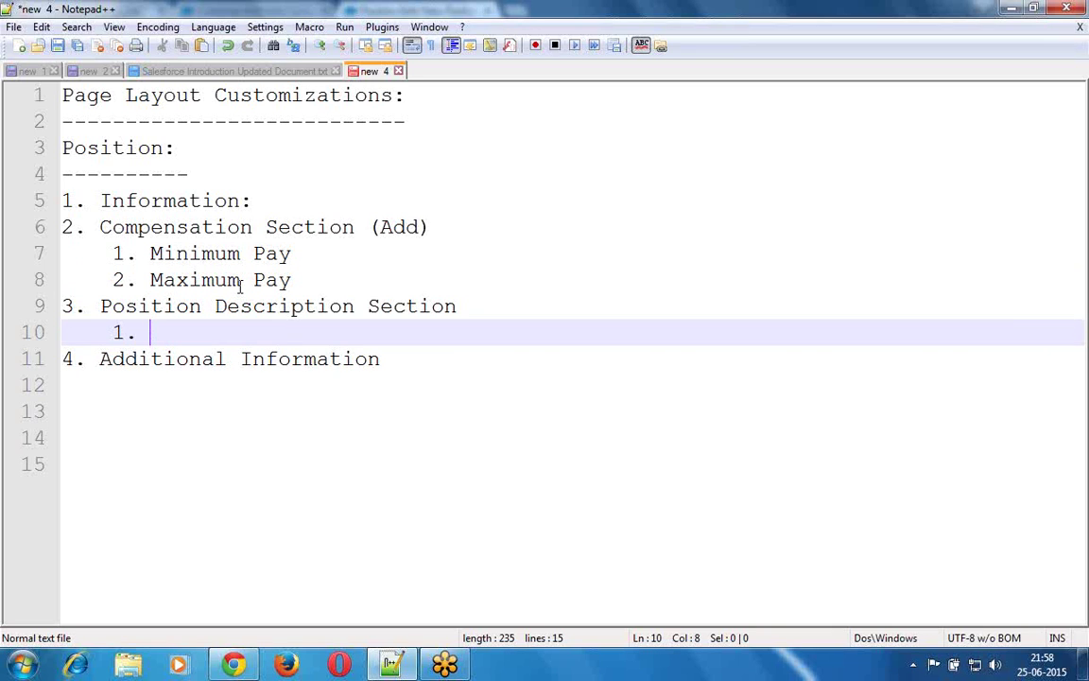
- Fill in sub-items 'Position Description' and '2. Skills Required' under Position Description Section
{"action": "type", "text": "Po"}
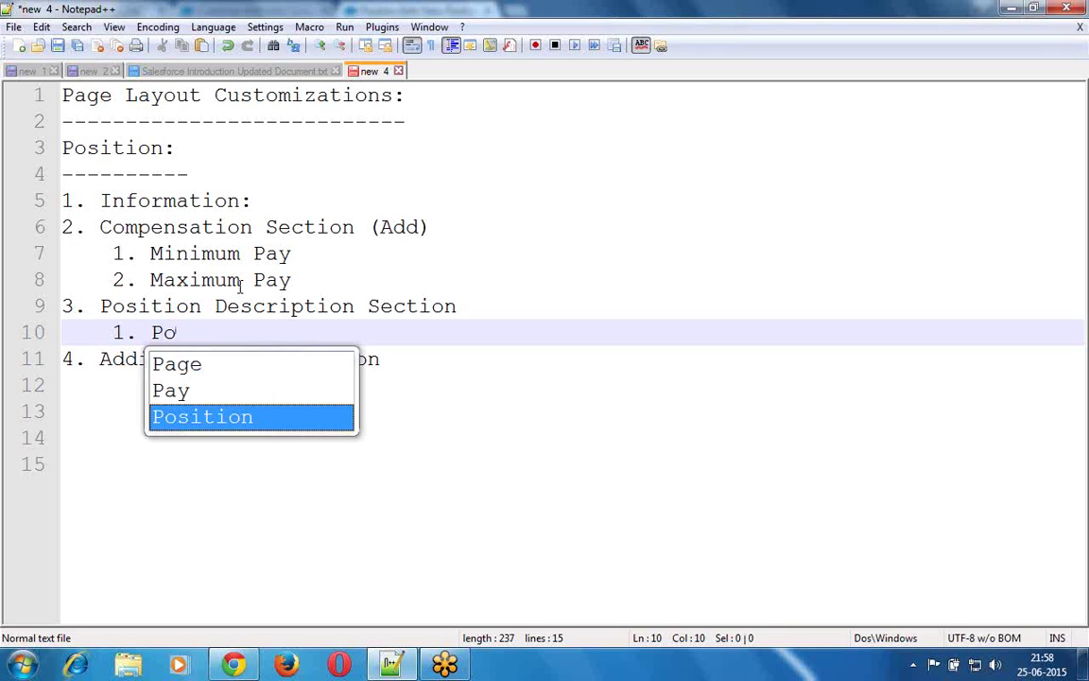
{"action": "key", "text": "Return"}
{"action": "type", "text": "De"}
{"action": "key", "text": "Return"}
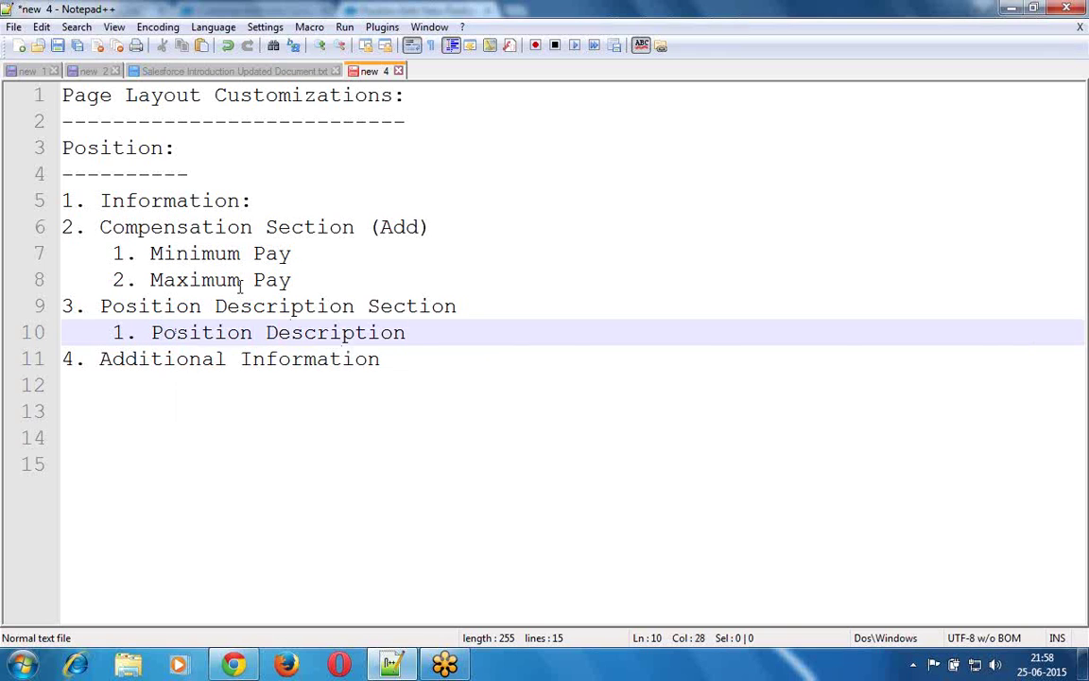
{"action": "key", "text": "Return"}
{"action": "type", "text": "2. "}
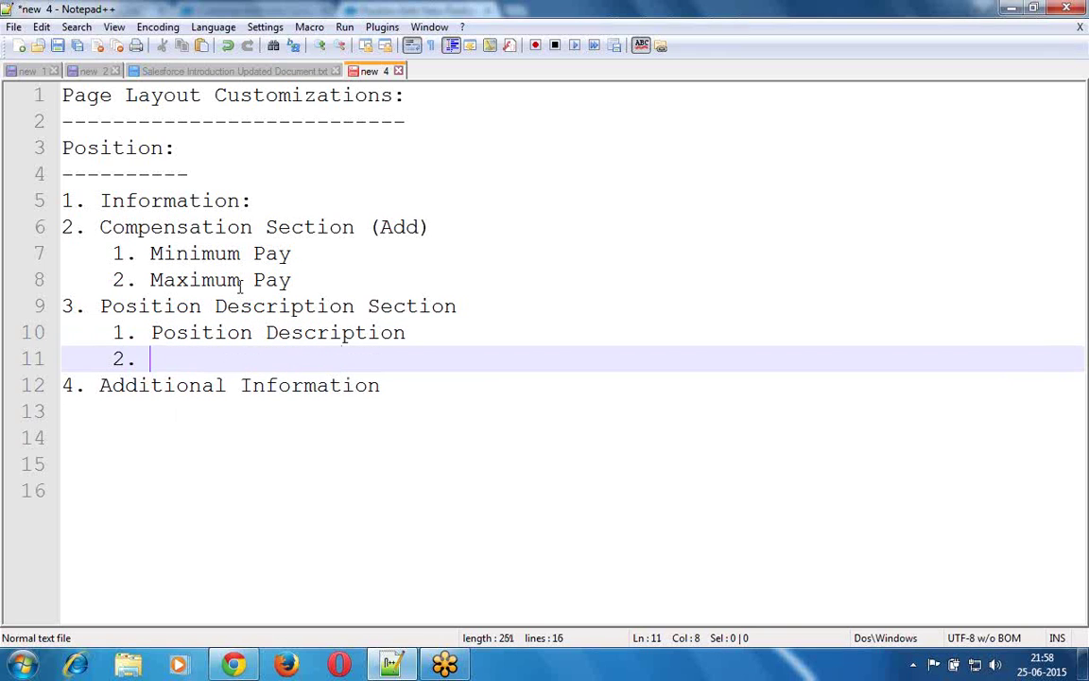
{"action": "type", "text": "P"}
{"action": "key", "text": "BackSpace"}
{"action": "type", "text": "Skills R"}
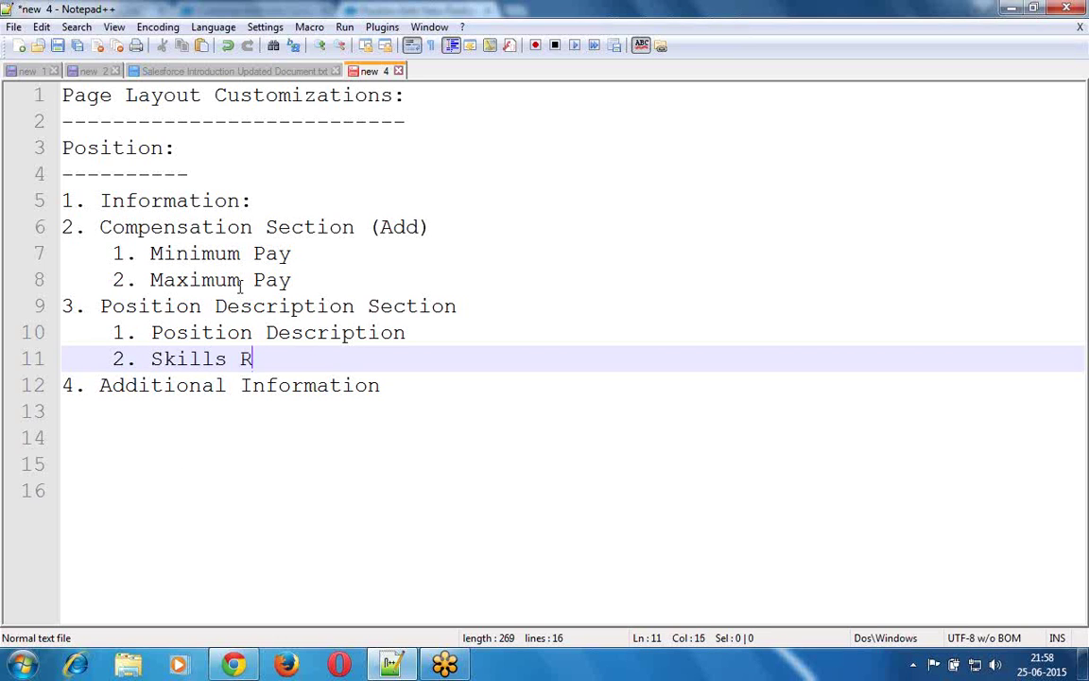
{"action": "type", "text": "equired"}
- Add indented sub-items '1. Travel Required' and '2. Passport Required' under Additional Information
{"action": "key", "text": "Down"}
{"action": "key", "text": "End"}
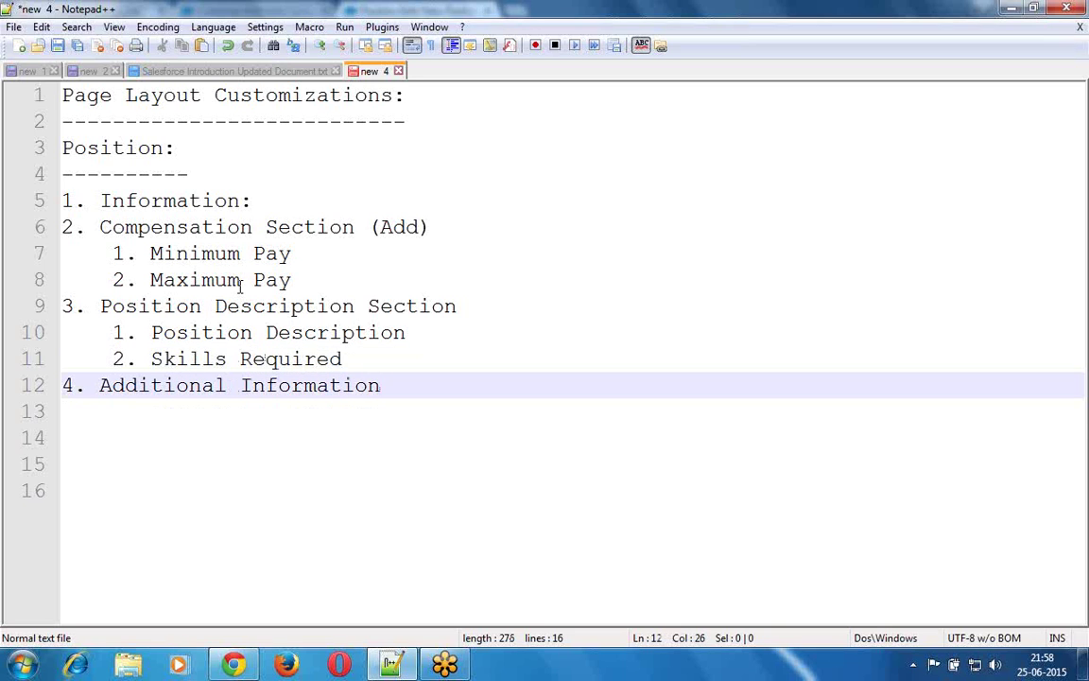
{"action": "key", "text": "Return"}
{"action": "key", "text": "Tab"}
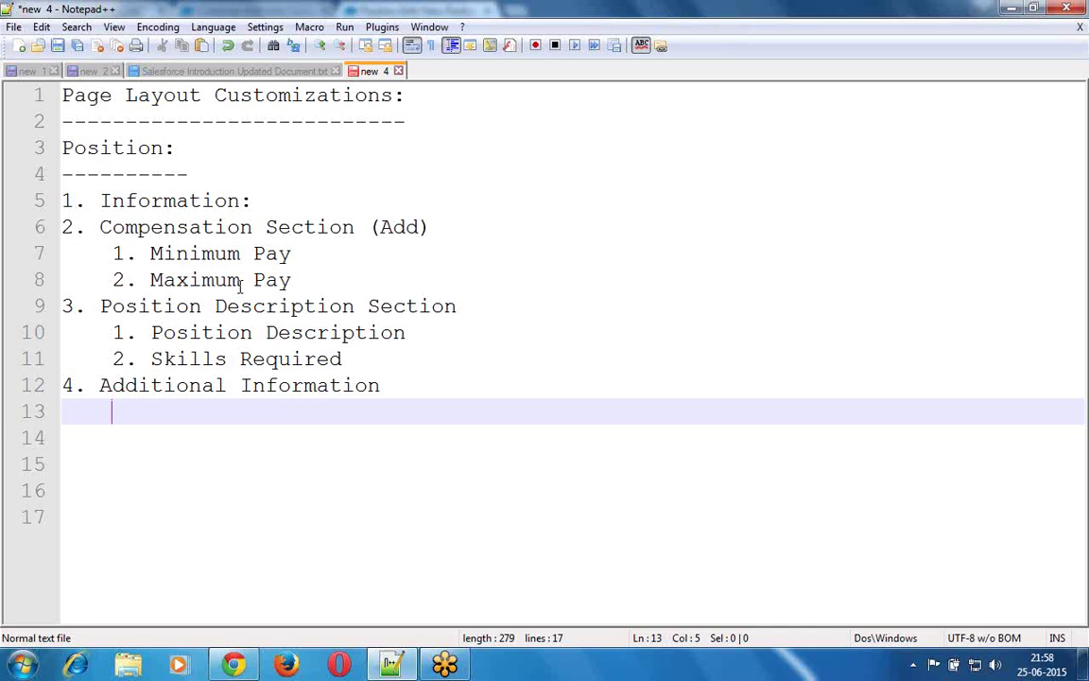
{"action": "type", "text": "1. T"}
{"action": "type", "text": "ravel "}
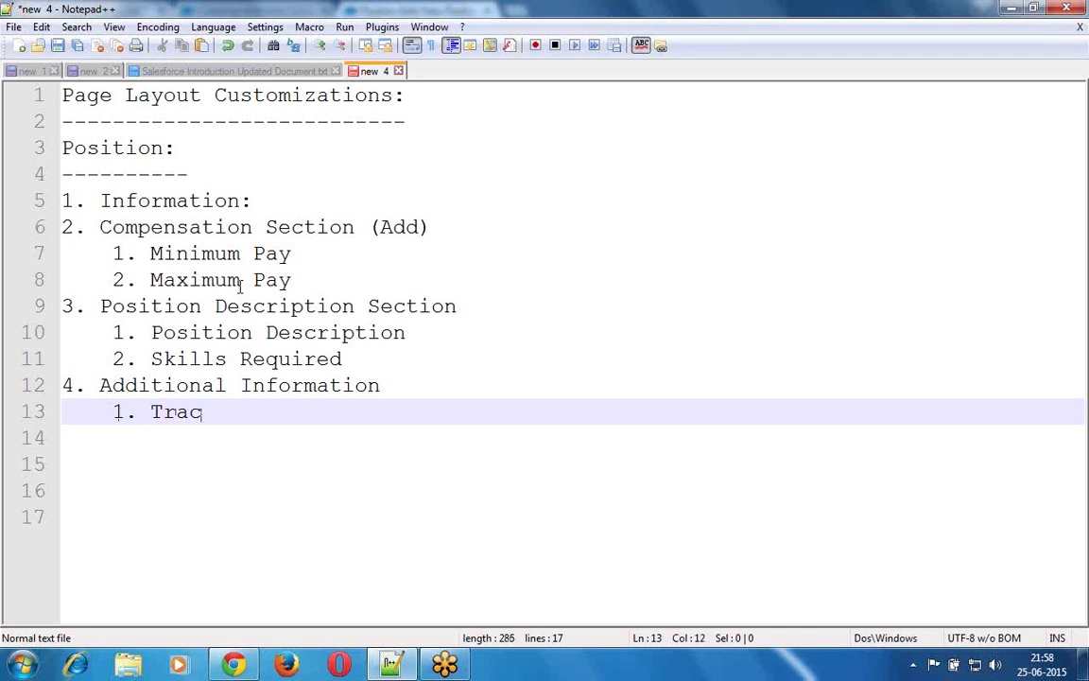
{"action": "type", "text": "Re"}
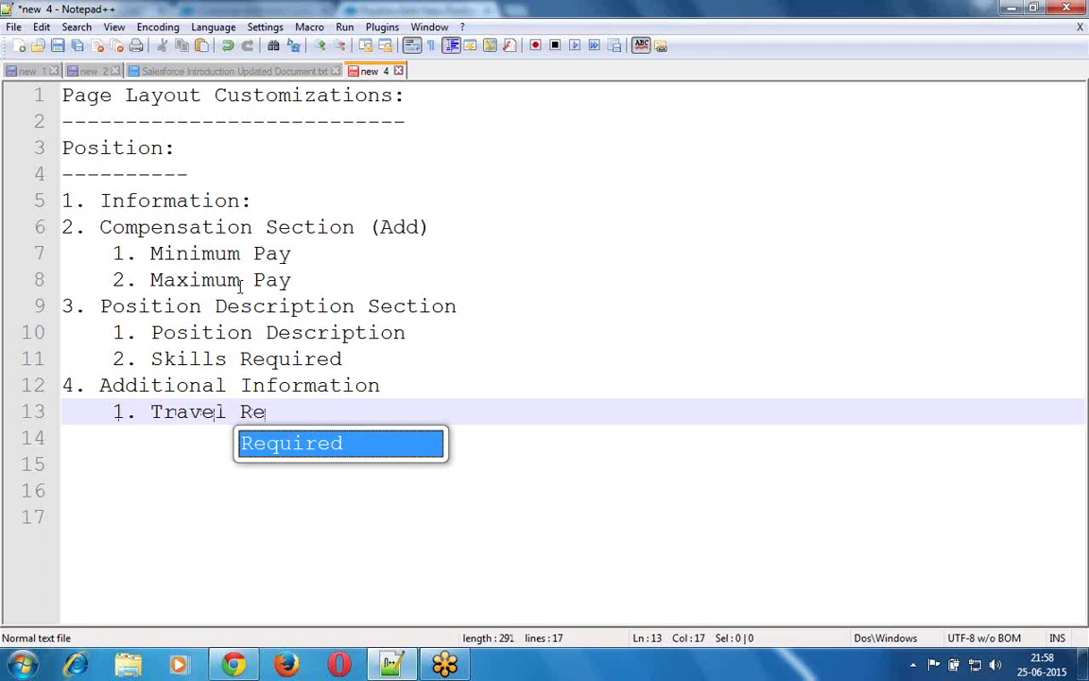
{"action": "key", "text": "Return"}
{"action": "key", "text": "Return"}
{"action": "type", "text": "2. "}
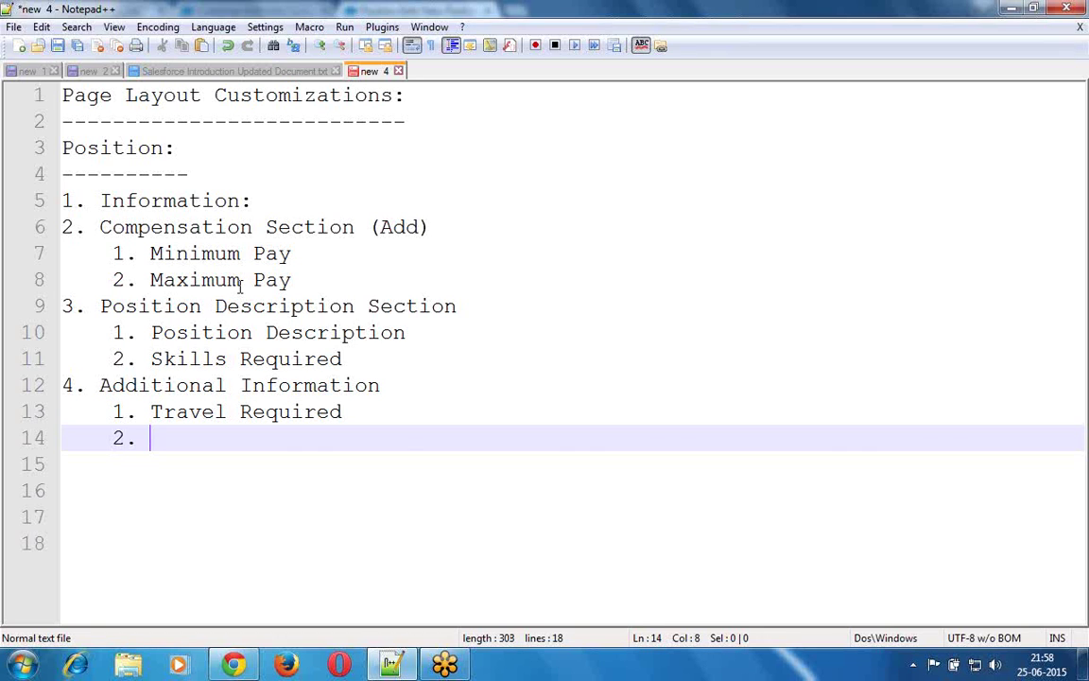
{"action": "type", "text": "Passport R"}
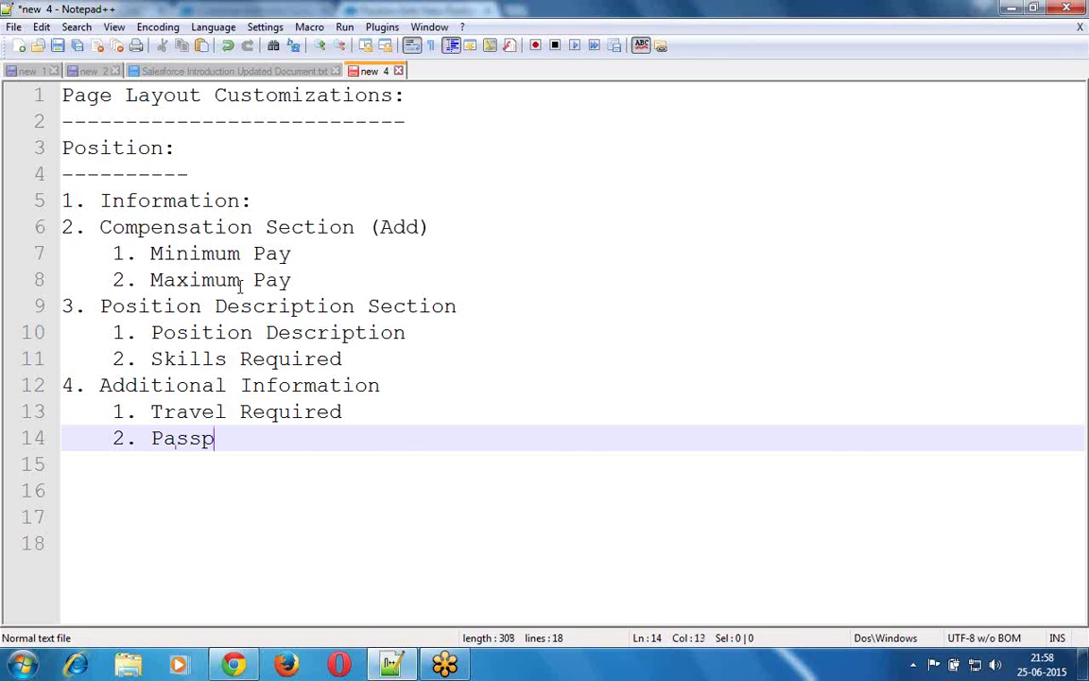
{"action": "key", "text": "Return"}
{"action": "key", "text": "Return"}
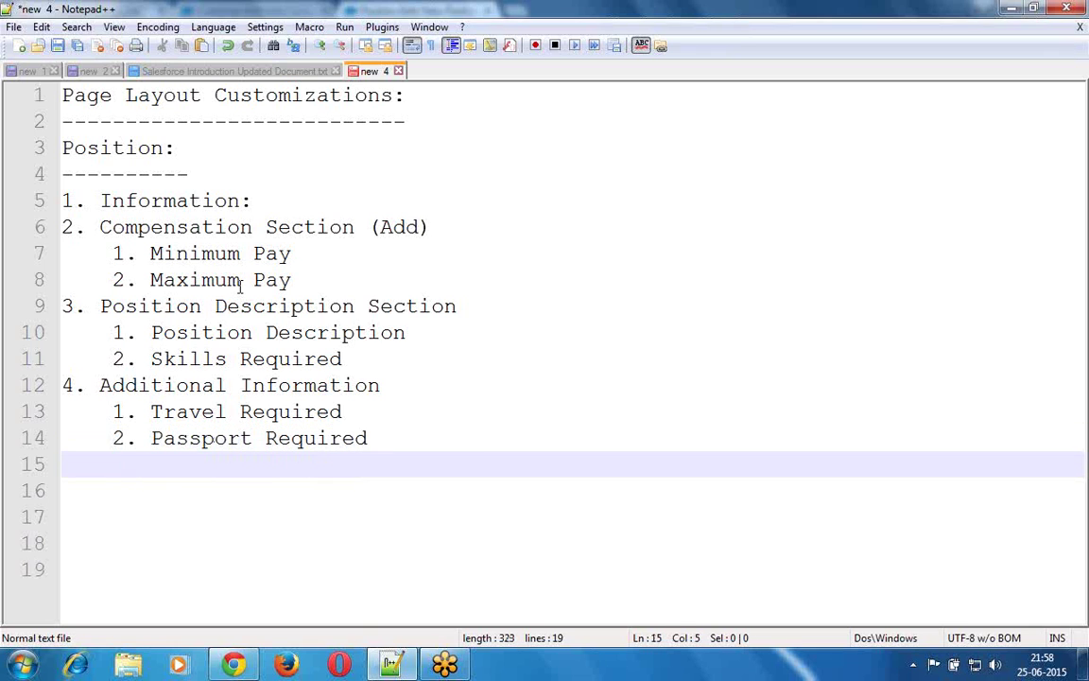
- Insert a blank line between Skills Required and Additional Information
{"action": "key", "text": "Up"}
{"action": "key", "text": "Up"}
{"action": "key", "text": "Up"}
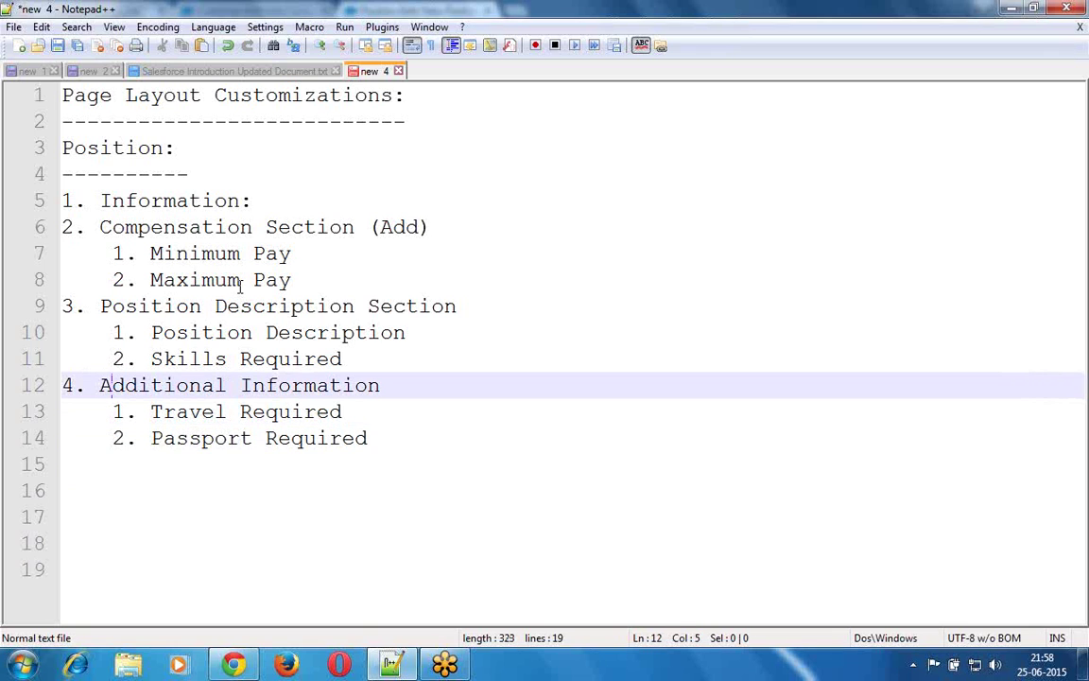
{"action": "key", "text": "Up"}
{"action": "key", "text": "End"}
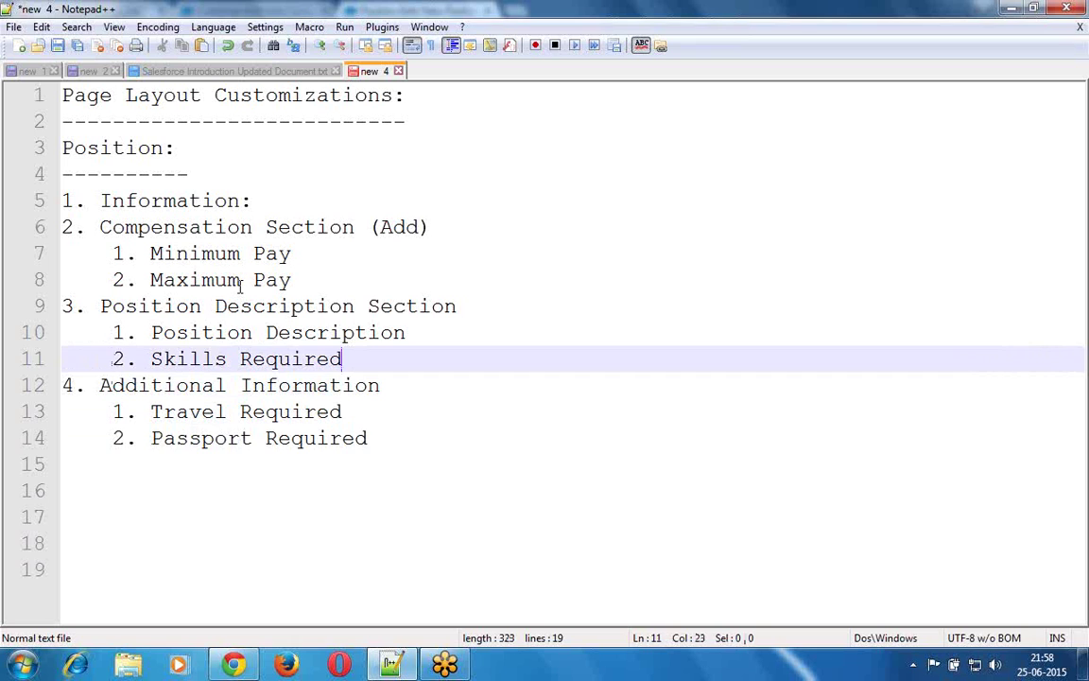
{"action": "key", "text": "Return"}
- Add a blank line before Position Description Section and sub-item '1. Position Name:' under Information
{"action": "key", "text": "Up"}
{"action": "key", "text": "Up"}
{"action": "key", "text": "Up"}
{"action": "key", "text": "Up"}
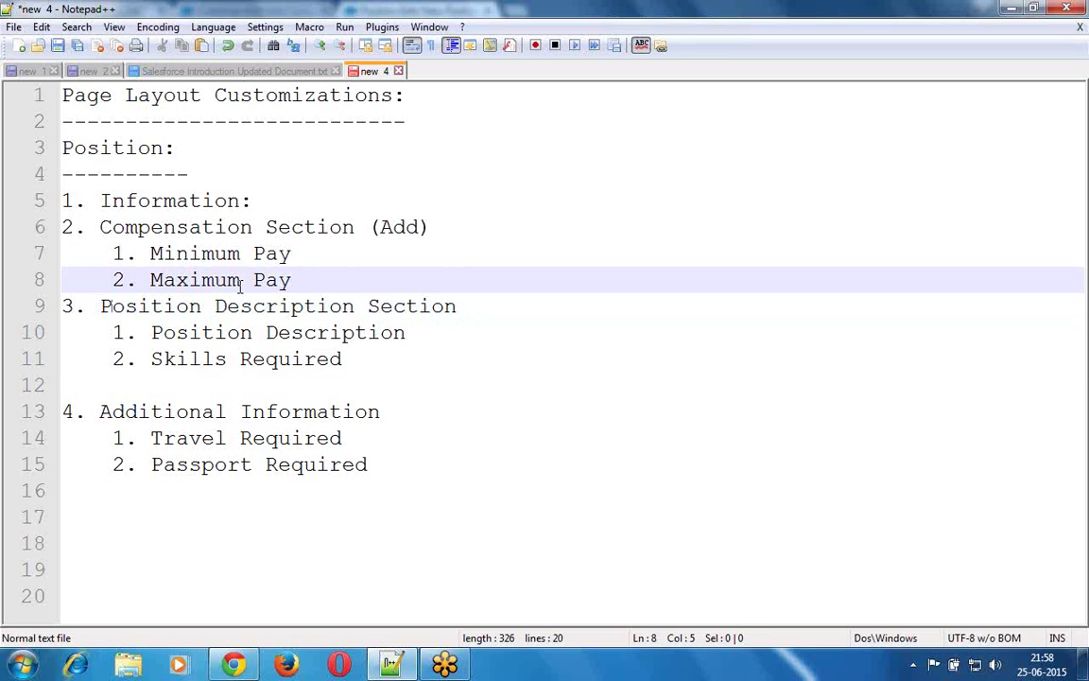
{"action": "key", "text": "Return"}
{"action": "key", "text": "Up"}
{"action": "key", "text": "Up"}
{"action": "key", "text": "Up"}
{"action": "key", "text": "Up"}
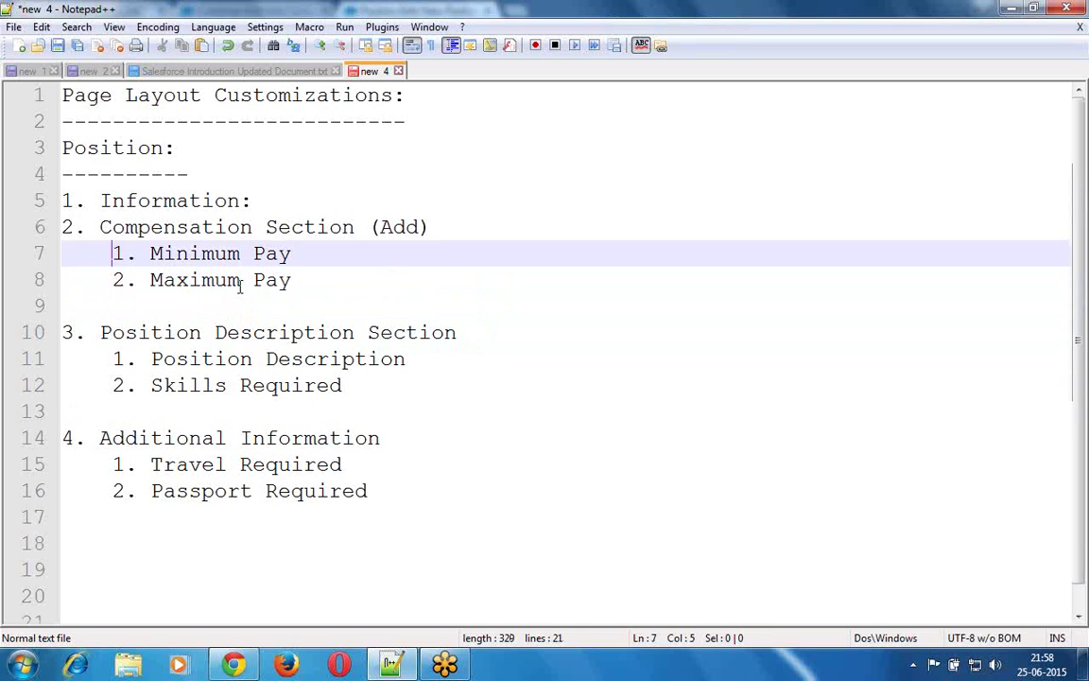
{"action": "key", "text": "End"}
{"action": "key", "text": "Return"}
{"action": "key", "text": "Tab"}
{"action": "type", "text": "Po"}
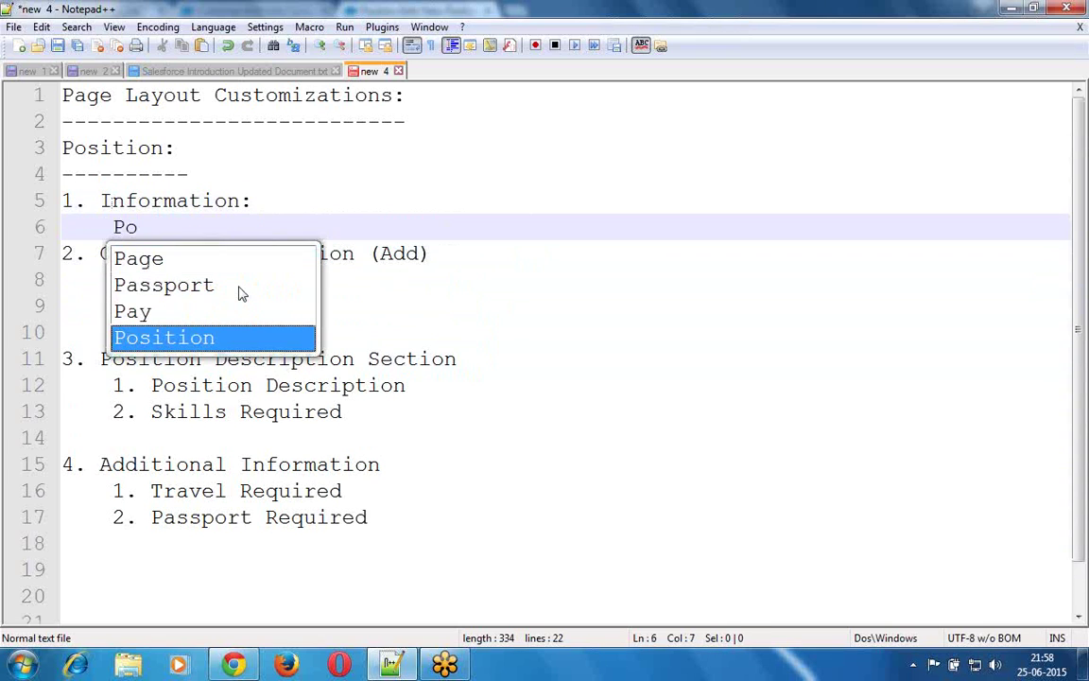
{"action": "key", "text": "Return"}
{"action": "type", "text": "Name"}
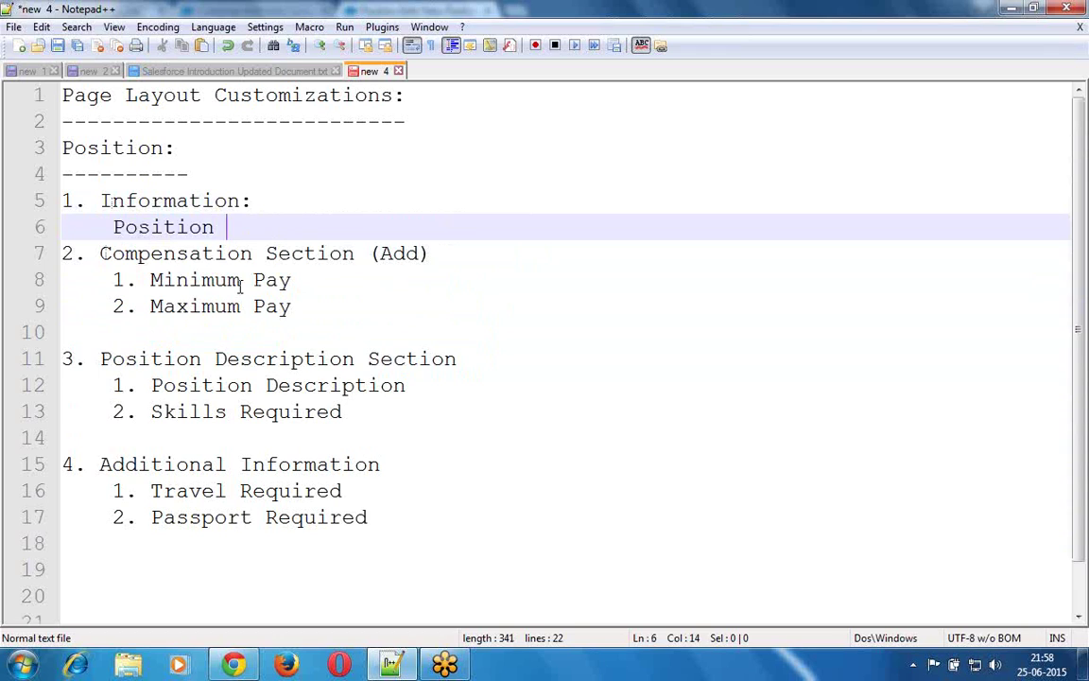
{"action": "type", "text": ":"}
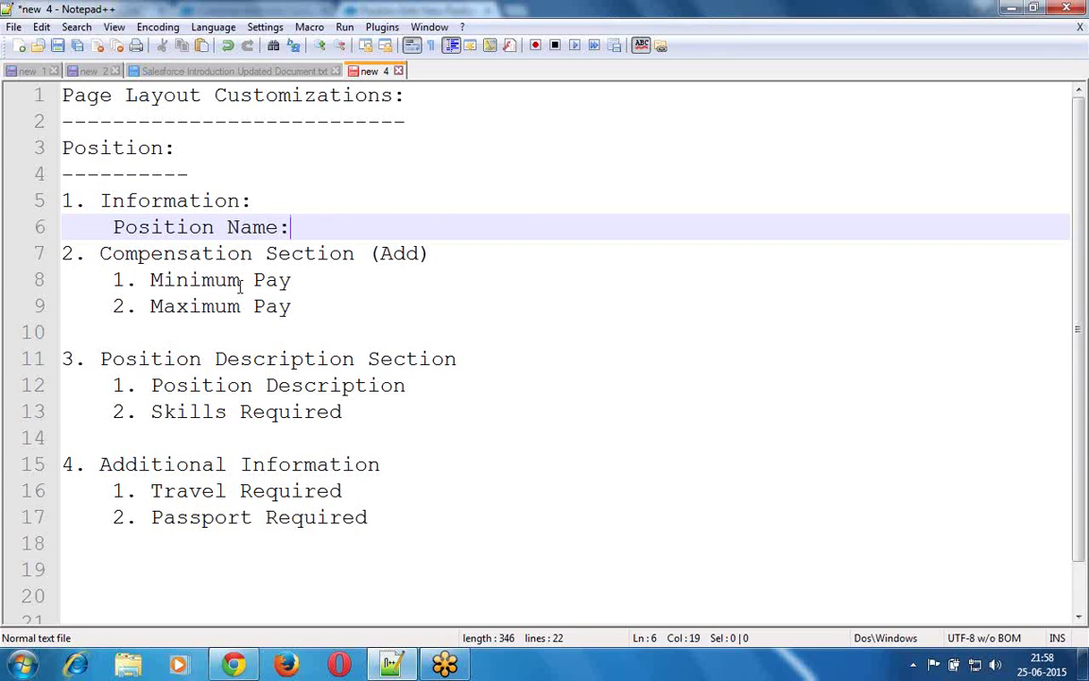
{"action": "key", "text": "Left"}
{"action": "key", "text": "Left"}
{"action": "key", "text": "Left"}
{"action": "key", "text": "Left"}
{"action": "key", "text": "Left"}
{"action": "key", "text": "Left"}
{"action": "key", "text": "Left"}
{"action": "key", "text": "Left"}
{"action": "key", "text": "Left"}
{"action": "key", "text": "Left"}
{"action": "key", "text": "Left"}
{"action": "key", "text": "Left"}
{"action": "type", "text": "1."}
{"action": "key", "text": "End"}
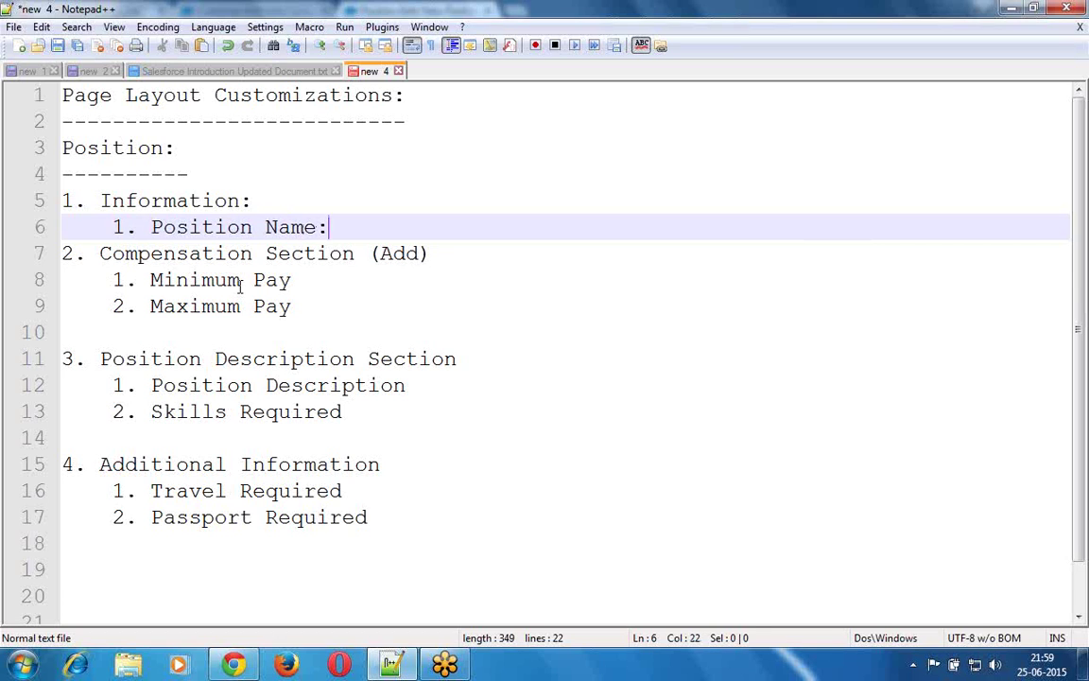
- Add sub-items 2. Location, 3. Status, 4. Open Date, 5. Close Date, 6. Position ID
{"action": "key", "text": "Return"}
{"action": "type", "text": "2. Lo"}
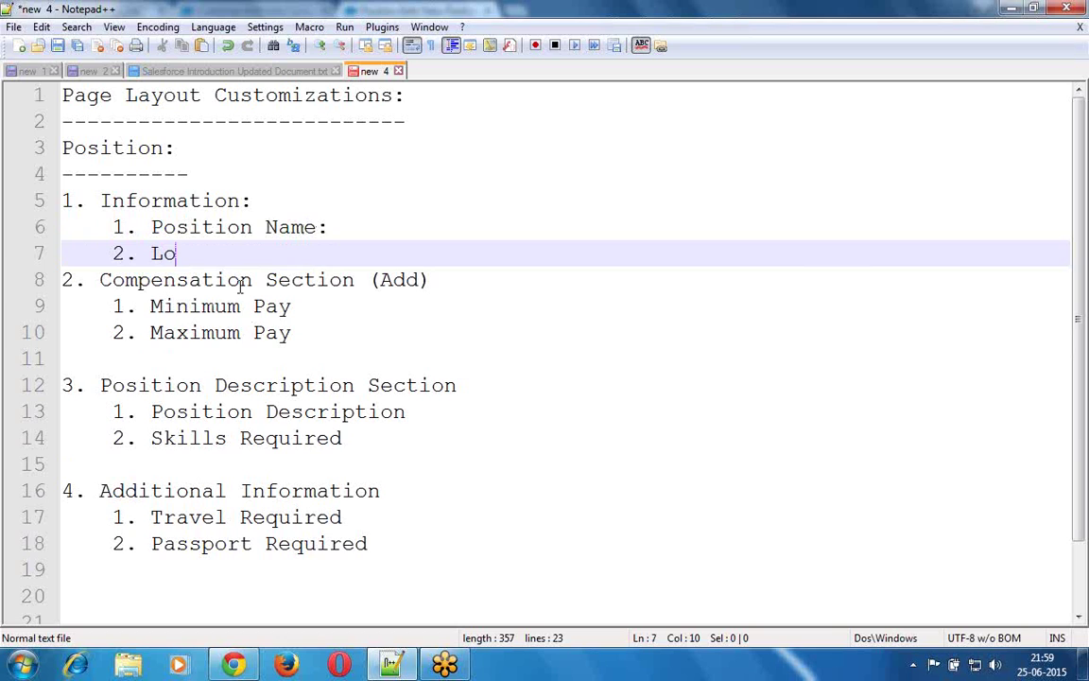
{"action": "type", "text": "cation"}
{"action": "key", "text": "Return"}
{"action": "type", "text": "3. "}
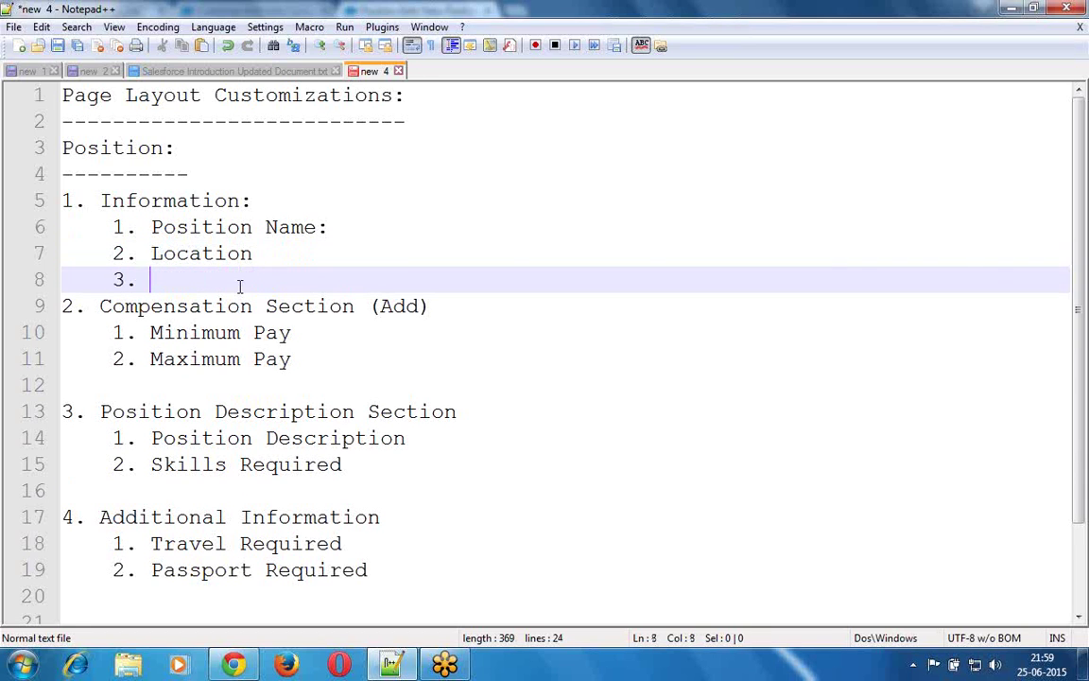
{"action": "type", "text": "St"}
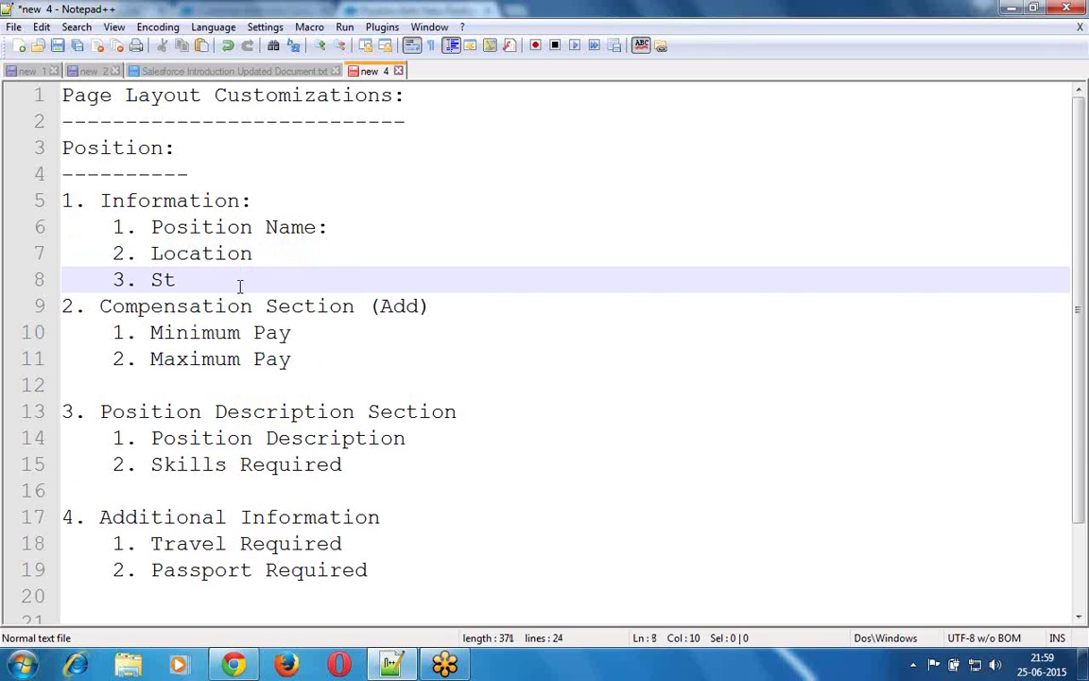
{"action": "type", "text": "atus"}
{"action": "key", "text": "Return"}
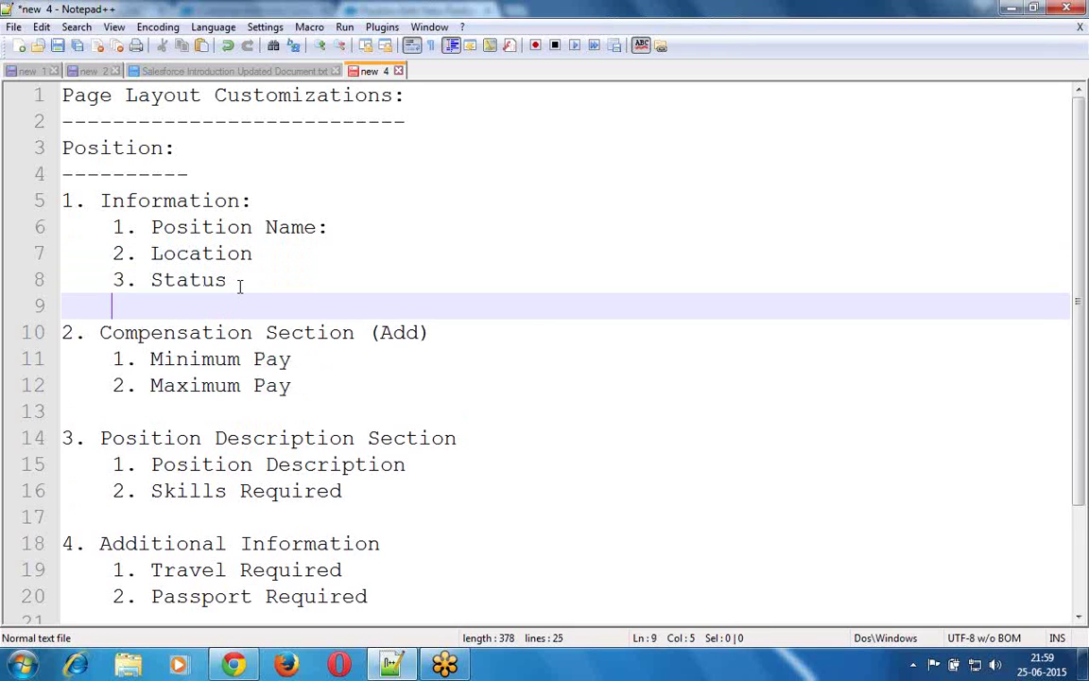
{"action": "type", "text": "4. Open Date"}
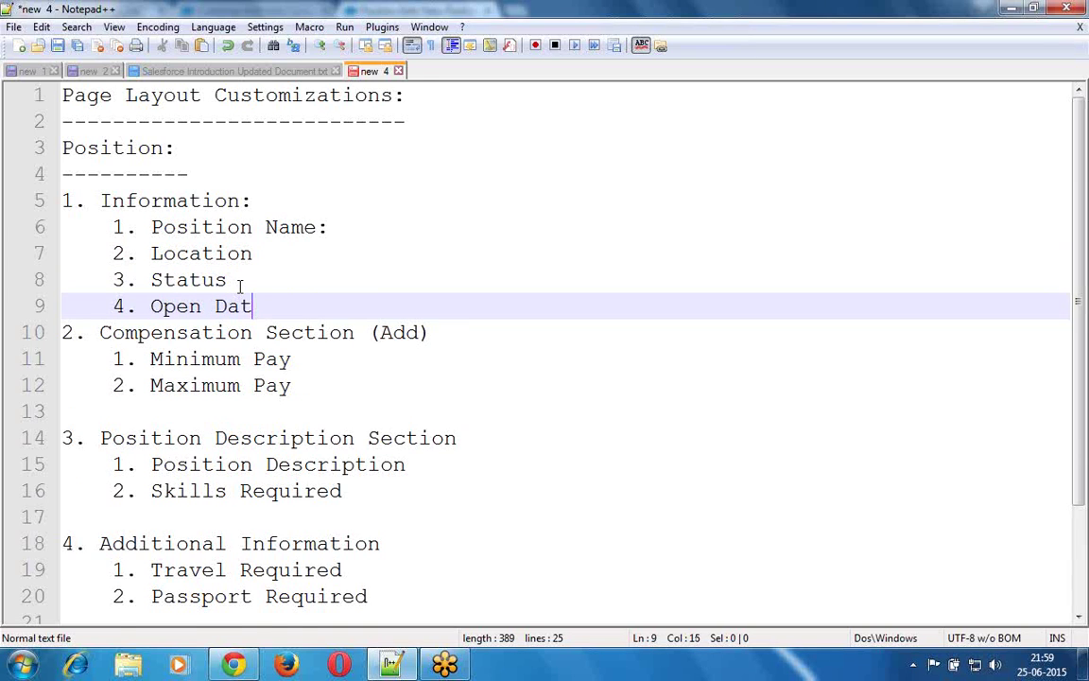
{"action": "key", "text": "Return"}
{"action": "type", "text": "5. "}
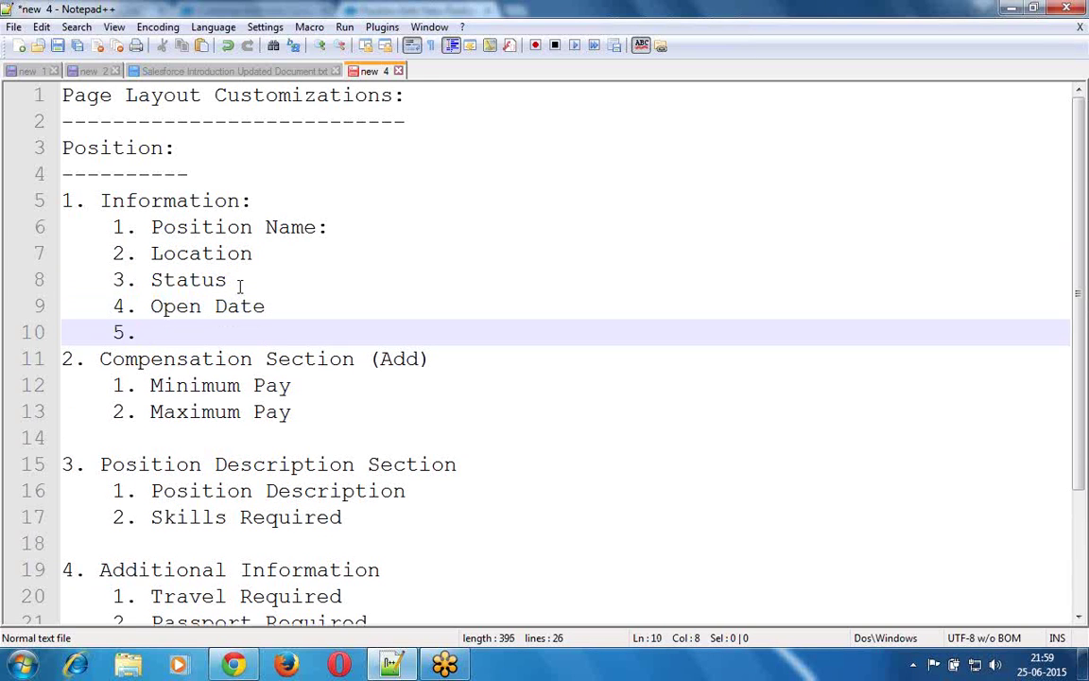
{"action": "type", "text": "Close Date"}
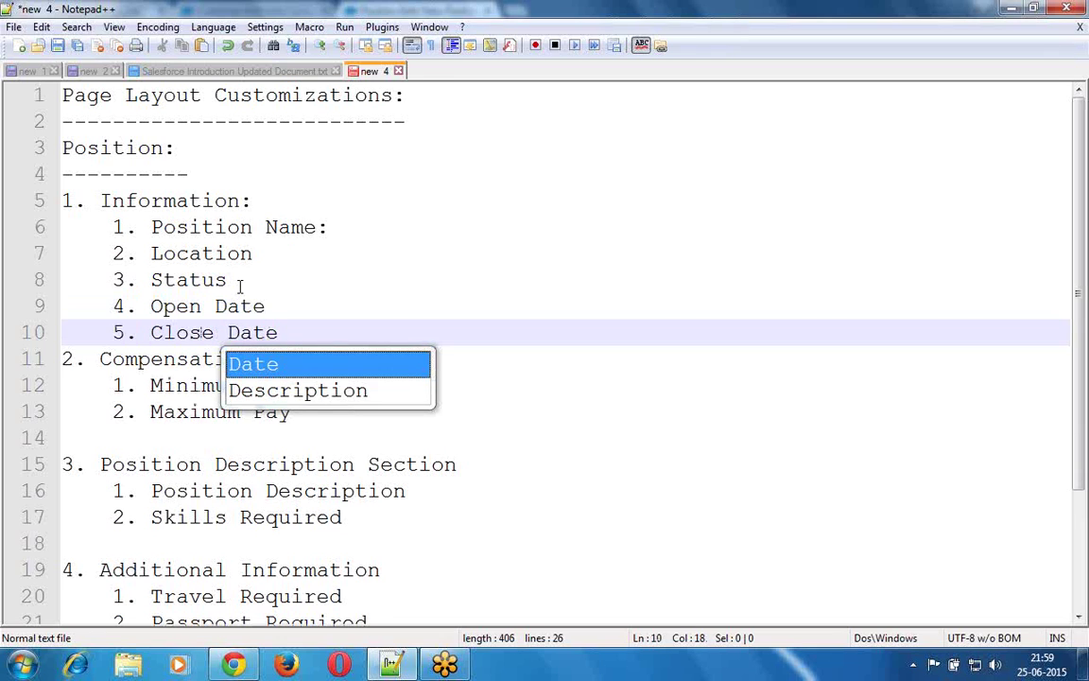
{"action": "key", "text": "Return"}
{"action": "key", "text": "Return"}
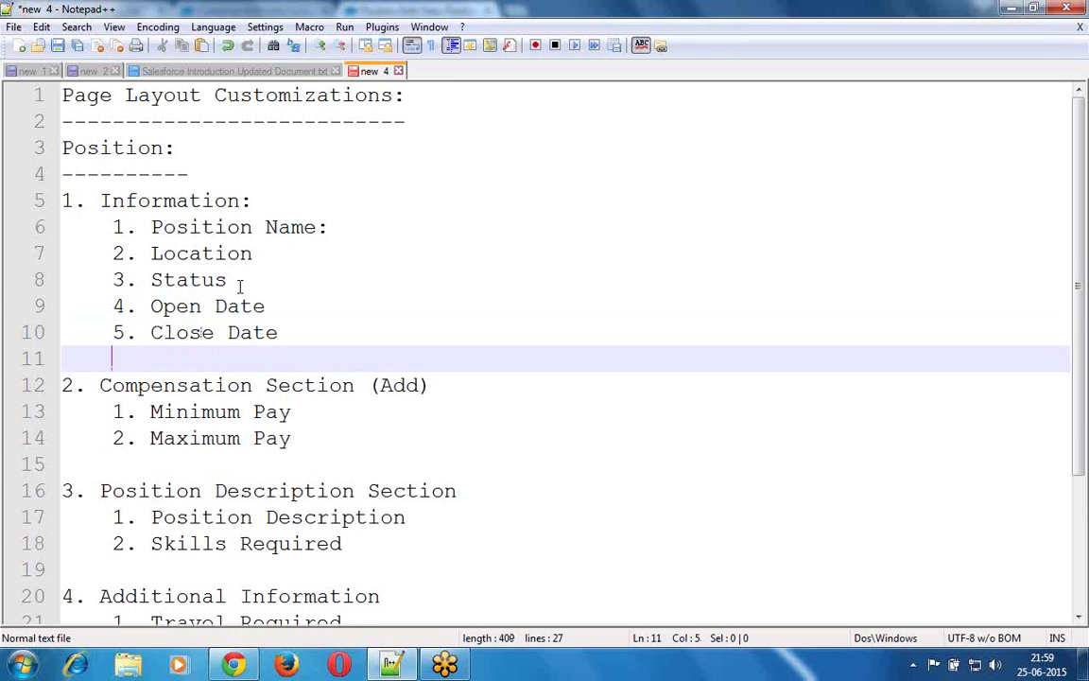
{"action": "type", "text": "6. Po"}
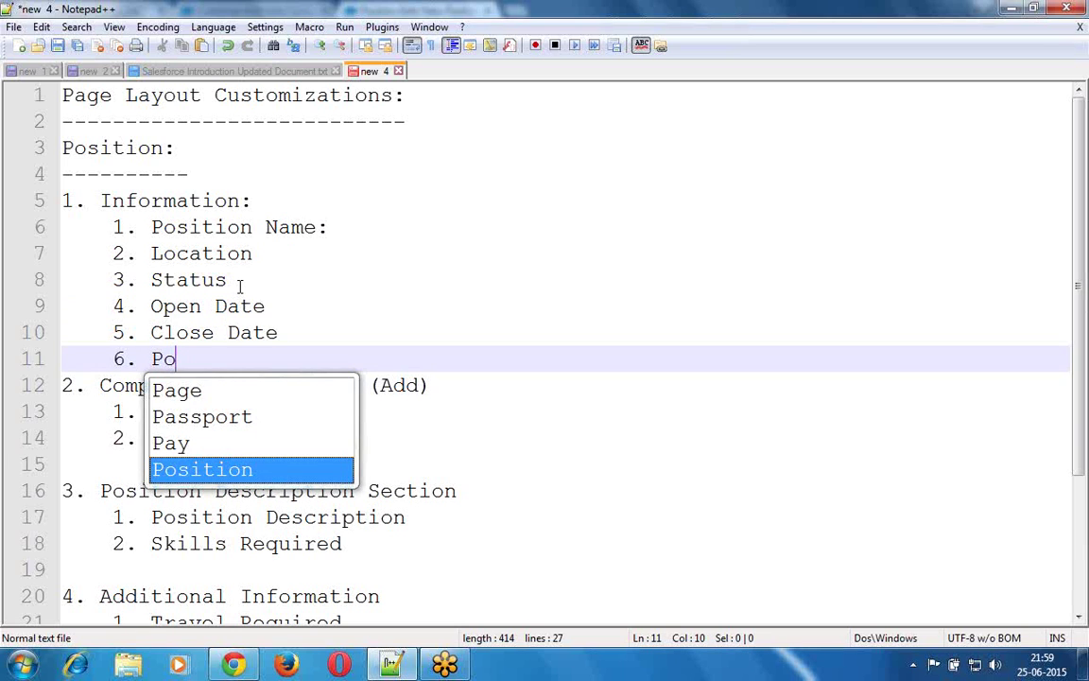
{"action": "key", "text": "Return"}
{"action": "type", "text": "ID"}
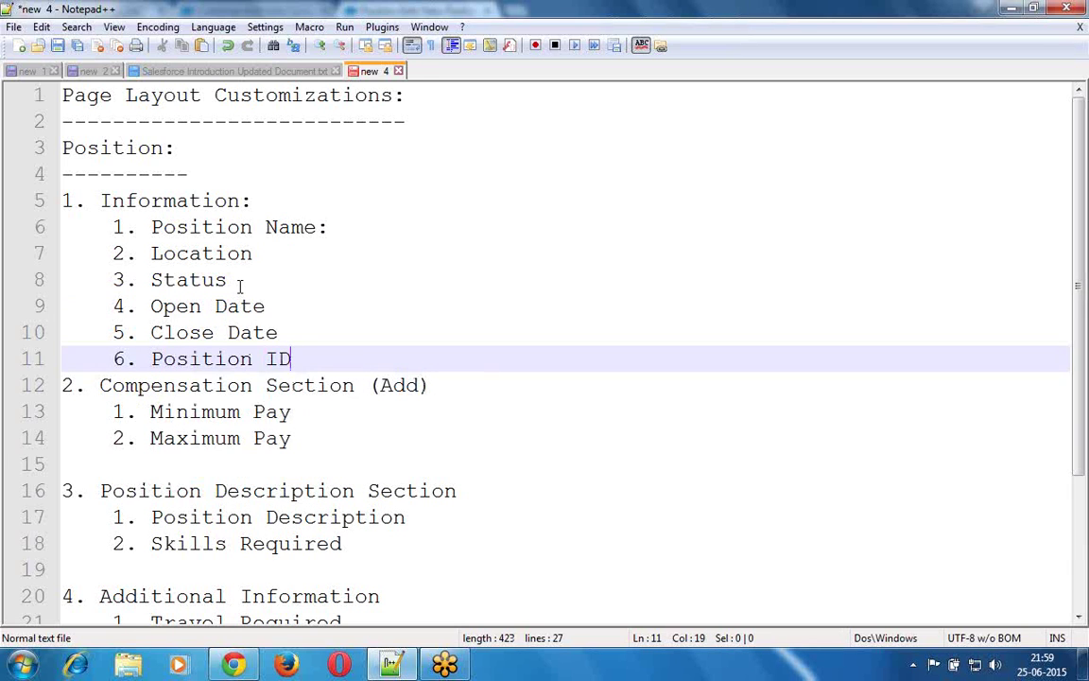
{"action": "key", "text": "Return"}
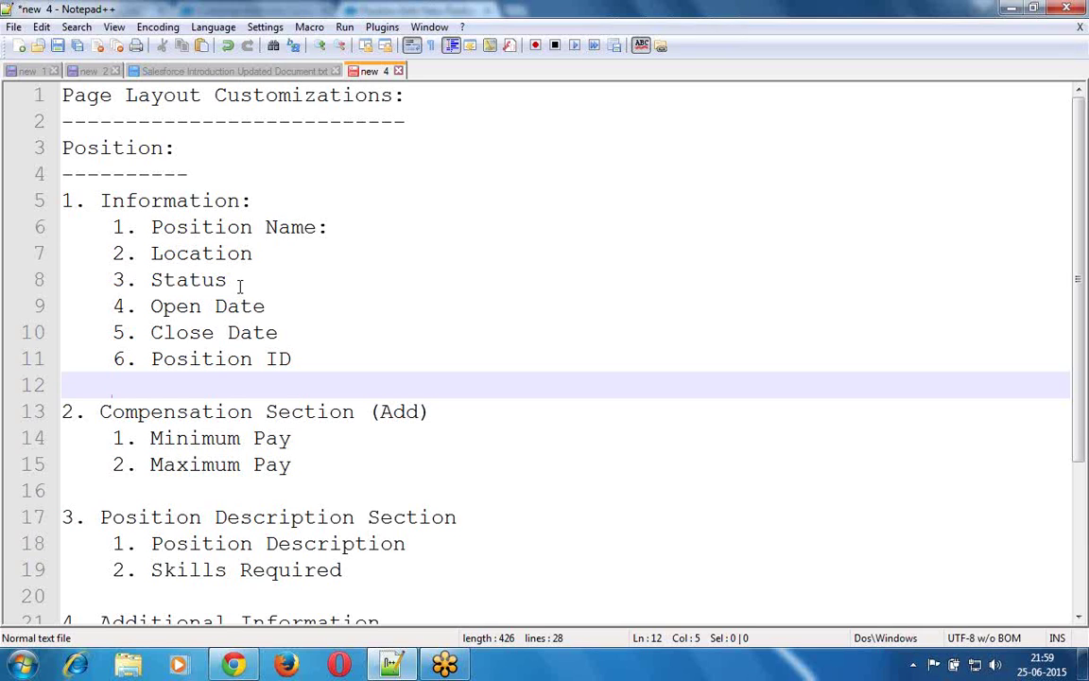
- Review the notes line by line, then return to the Salesforce New Position form
{"action": "key", "text": "Up"}
{"action": "key", "text": "Up"}
{"action": "key", "text": "Up"}
{"action": "key", "text": "Up"}
{"action": "key", "text": "Up"}
{"action": "key", "text": "Up"}
{"action": "key", "text": "Up"}
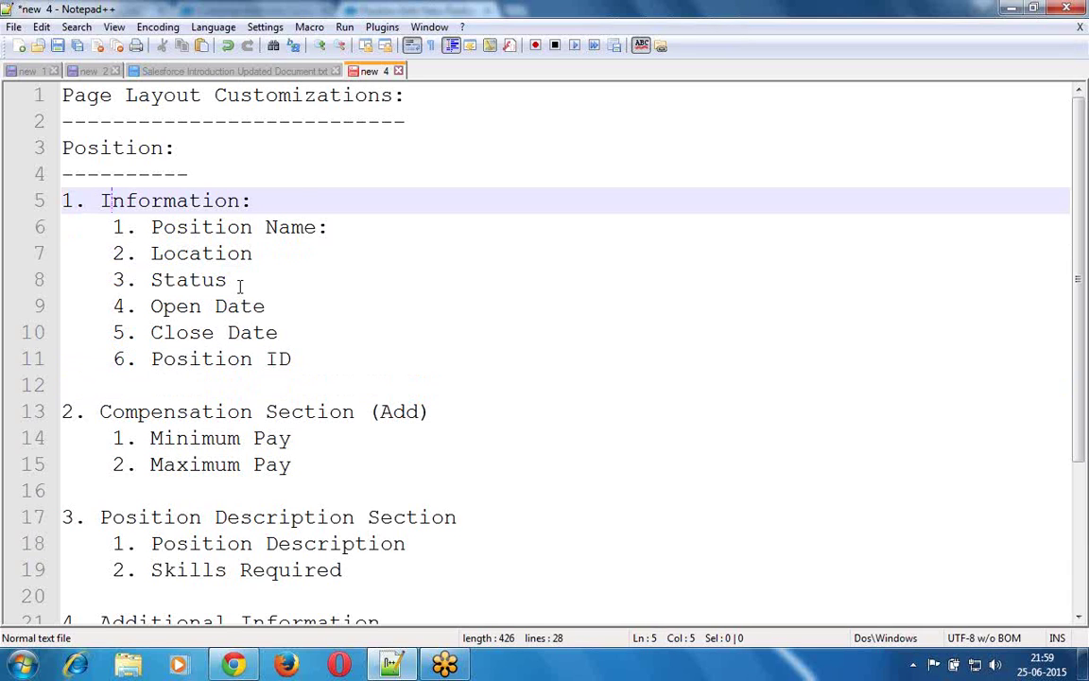
{"action": "key", "text": "Down"}
{"action": "key", "text": "Down"}
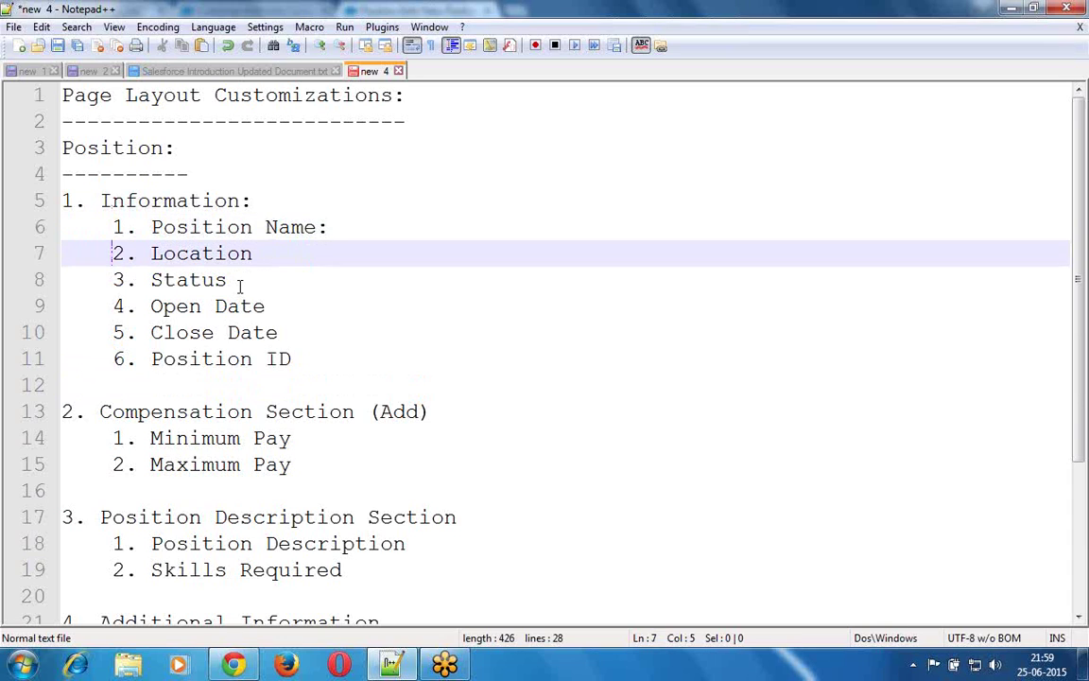
{"action": "key", "text": "Down"}
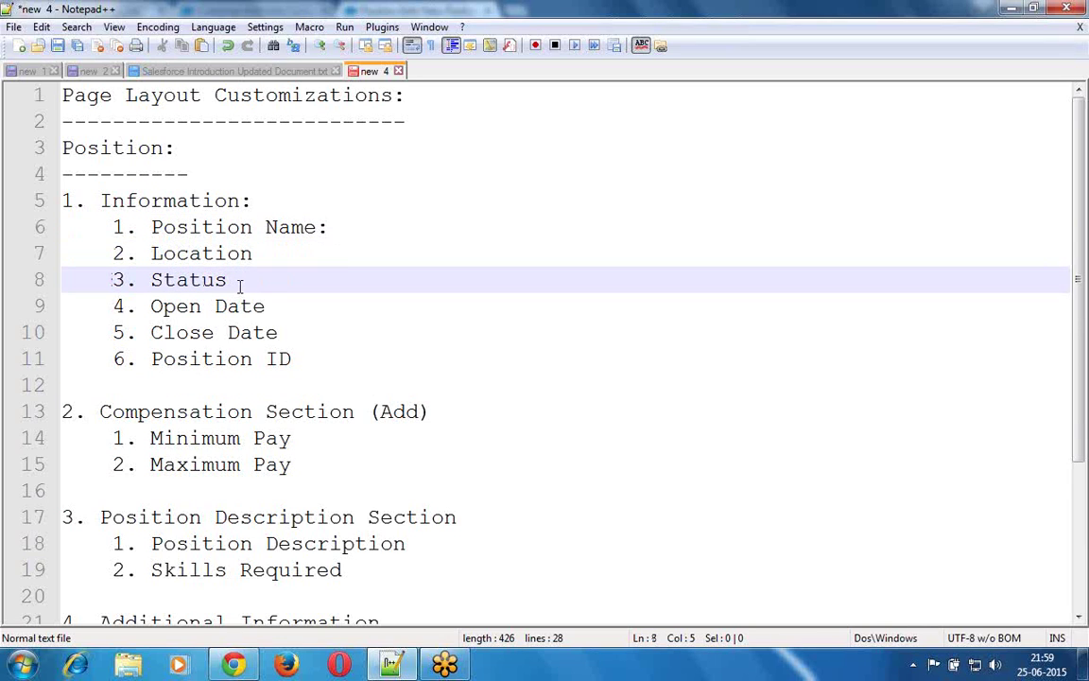
{"action": "key", "text": "Down"}
{"action": "key", "text": "Down"}
{"action": "key", "text": "Down"}
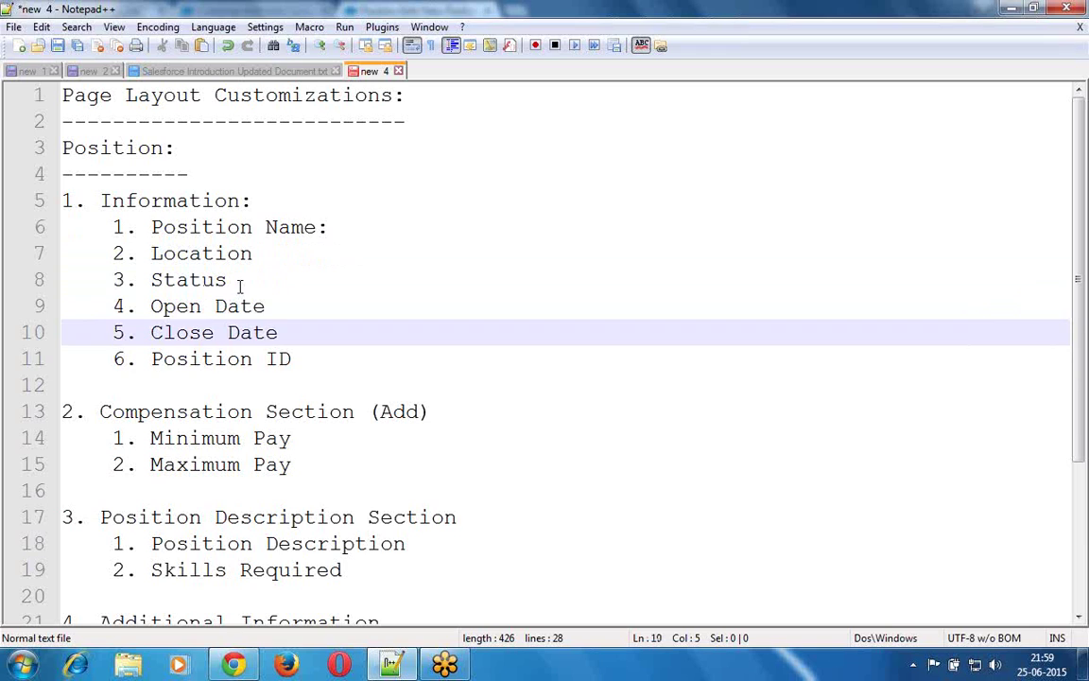
{"action": "key", "text": "Down"}
{"action": "key", "text": "Down"}
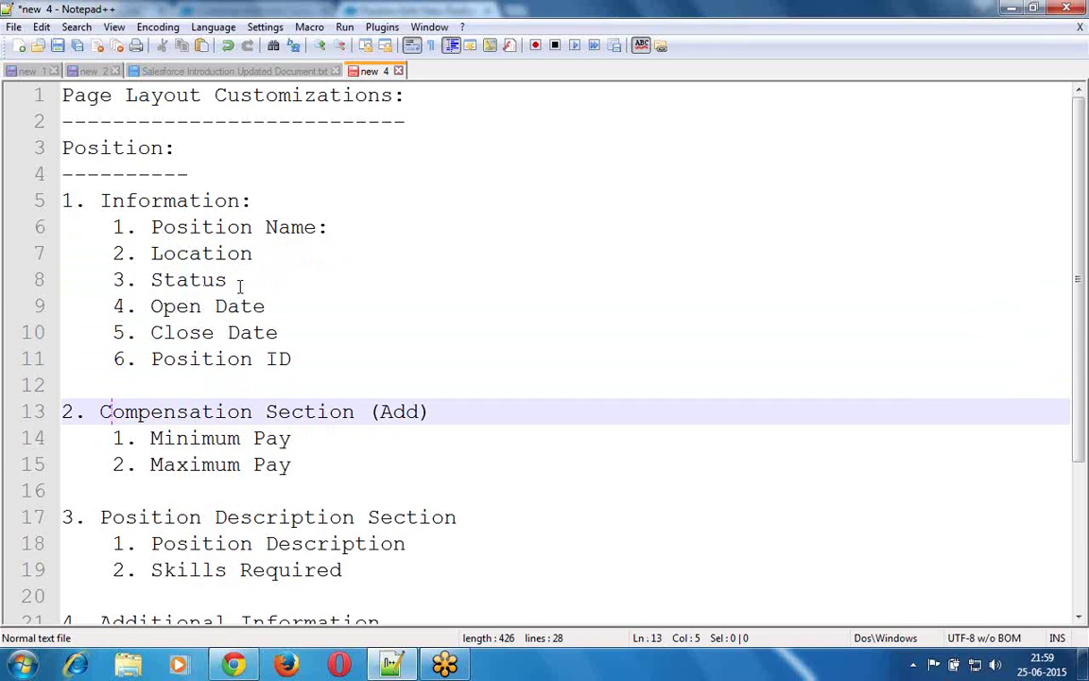
{"action": "key", "text": "Down"}
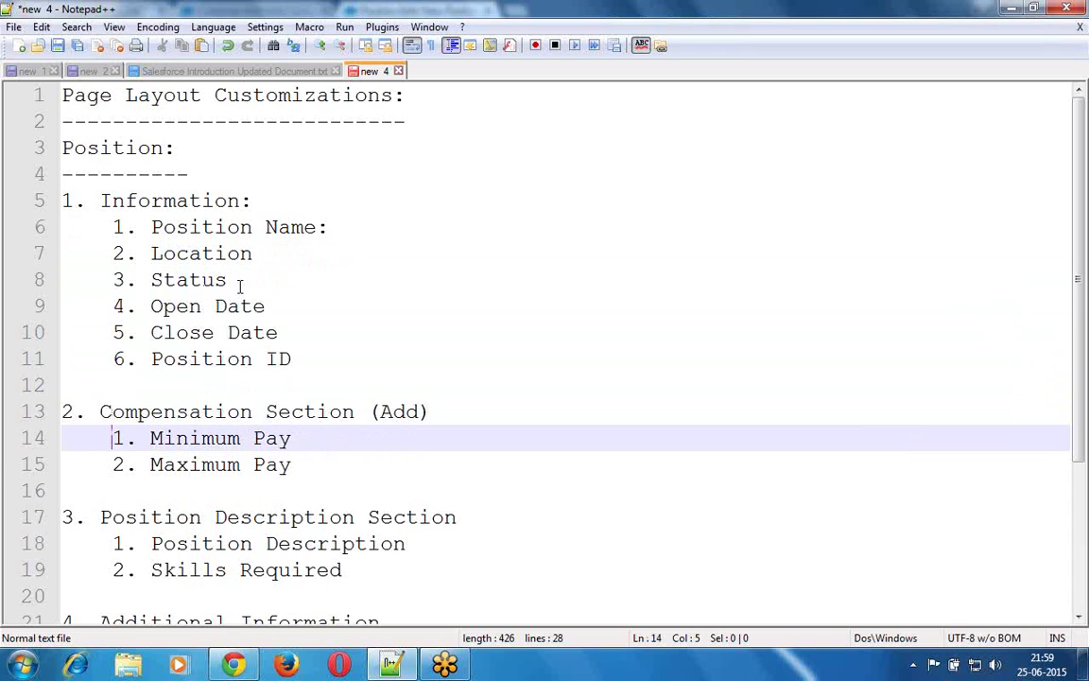
{"action": "key", "text": "Down"}
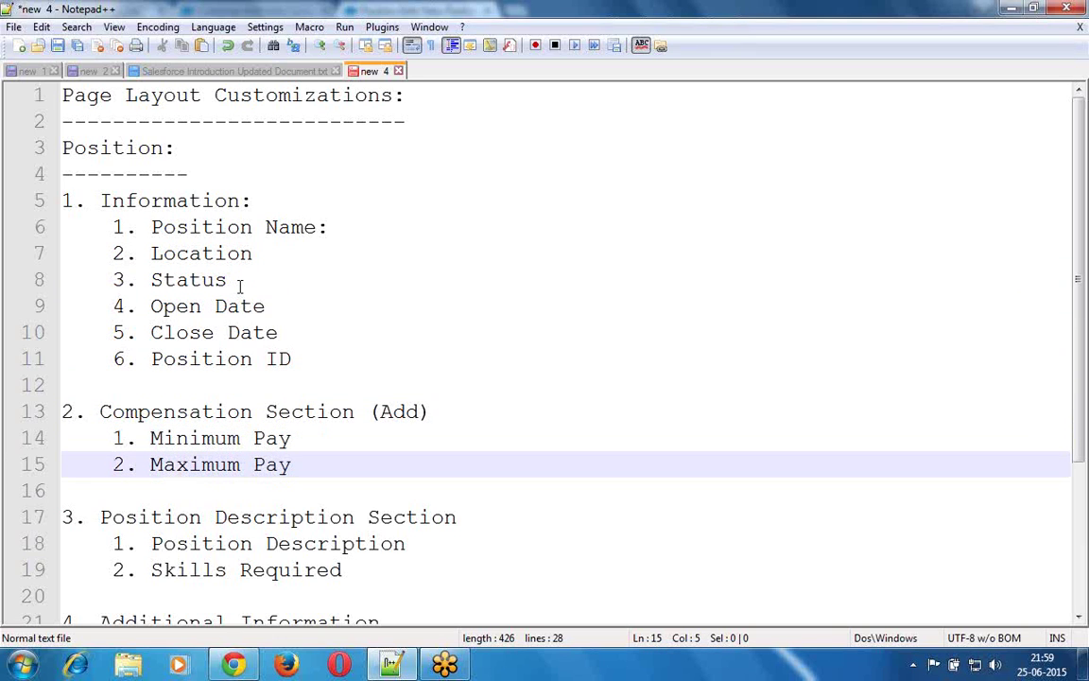
{"action": "key", "text": "Down"}
{"action": "key", "text": "Down"}
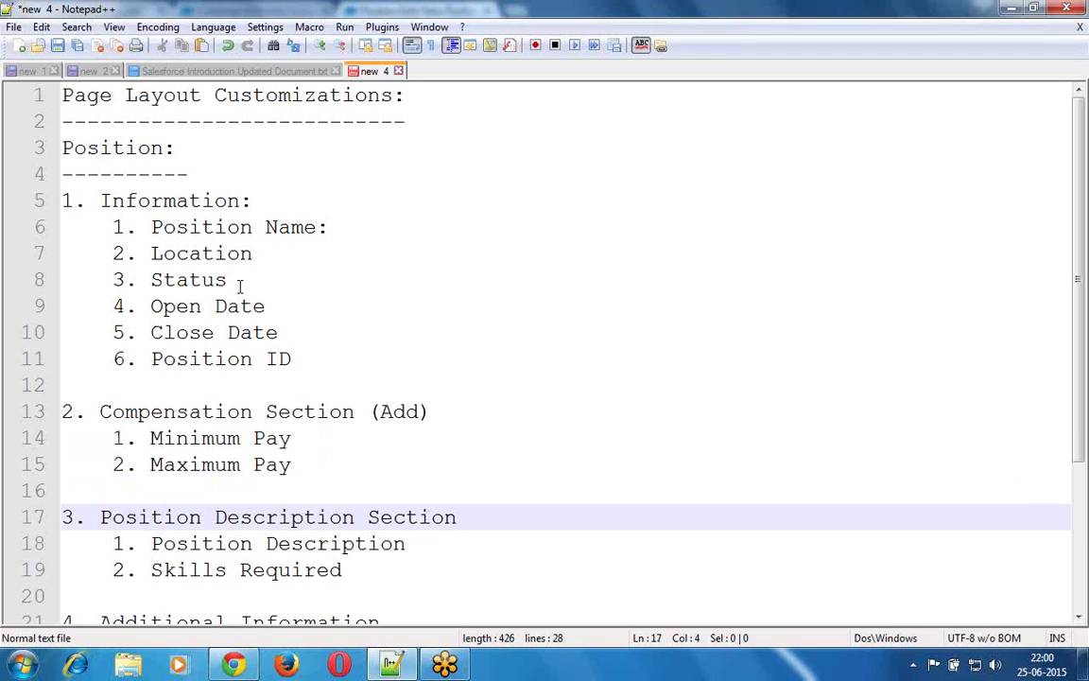
{"action": "key", "text": "Down"}
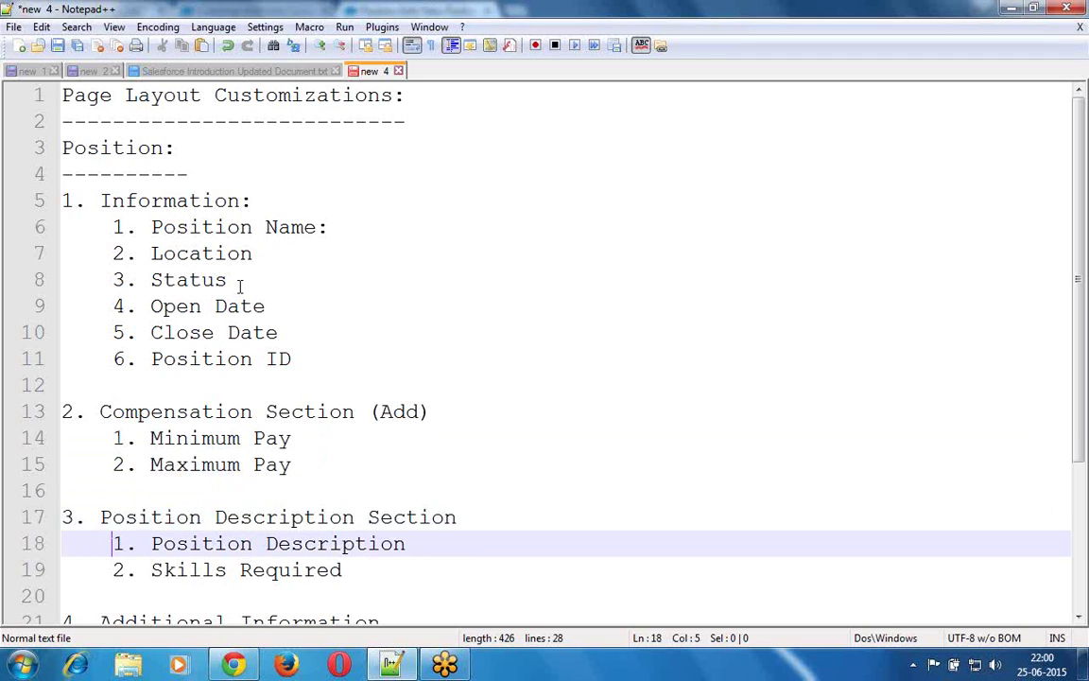
{"action": "key", "text": "Down"}
{"action": "key", "text": "Down"}
{"action": "key", "text": "Down"}
{"action": "key", "text": "Down"}
{"action": "key", "text": "Down"}
{"action": "key", "text": "Down"}
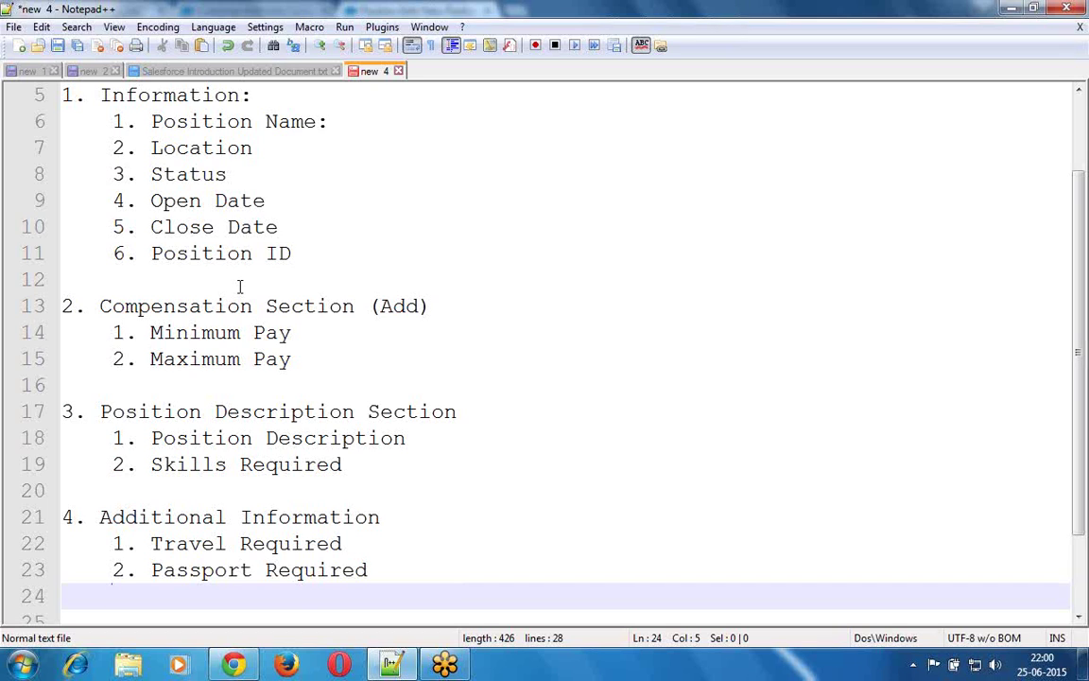
{"action": "key", "text": "Up"}
{"action": "key", "text": "Up"}
{"action": "key", "text": "Up"}
{"action": "key", "text": "Up"}
{"action": "key", "text": "Up"}
{"action": "key", "text": "Up"}
{"action": "key", "text": "Up"}
{"action": "key", "text": "Up"}
{"action": "key", "text": "Up"}
{"action": "key", "text": "Up"}
{"action": "key", "text": "Up"}
{"action": "key", "text": "Up"}
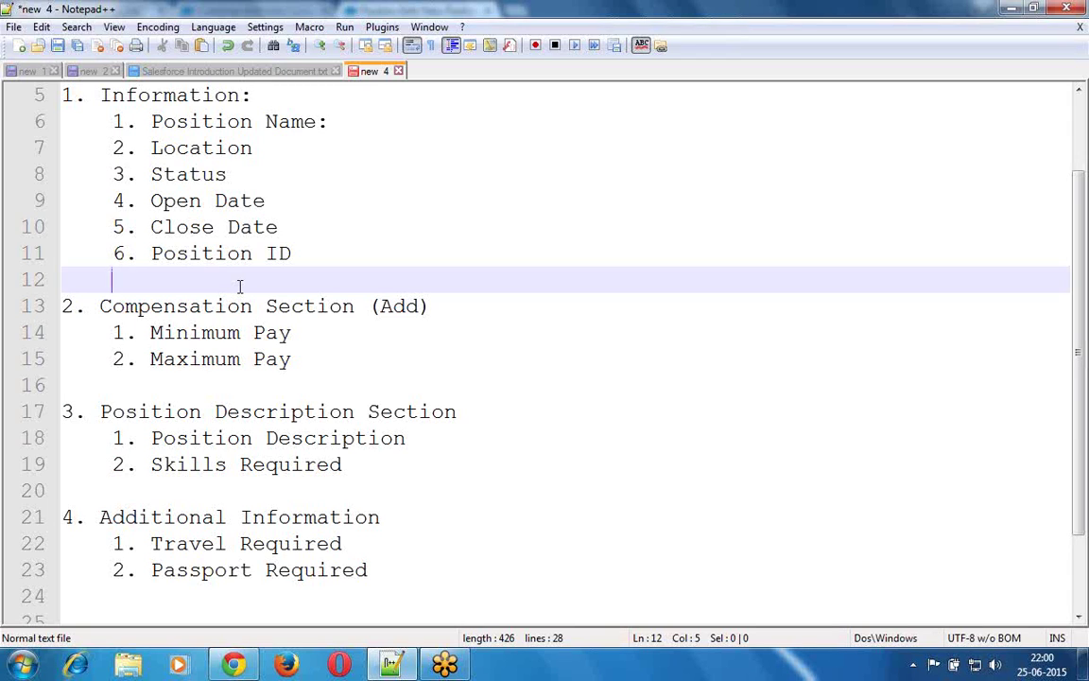
{"action": "left_click", "coordinate": [234, 665]}
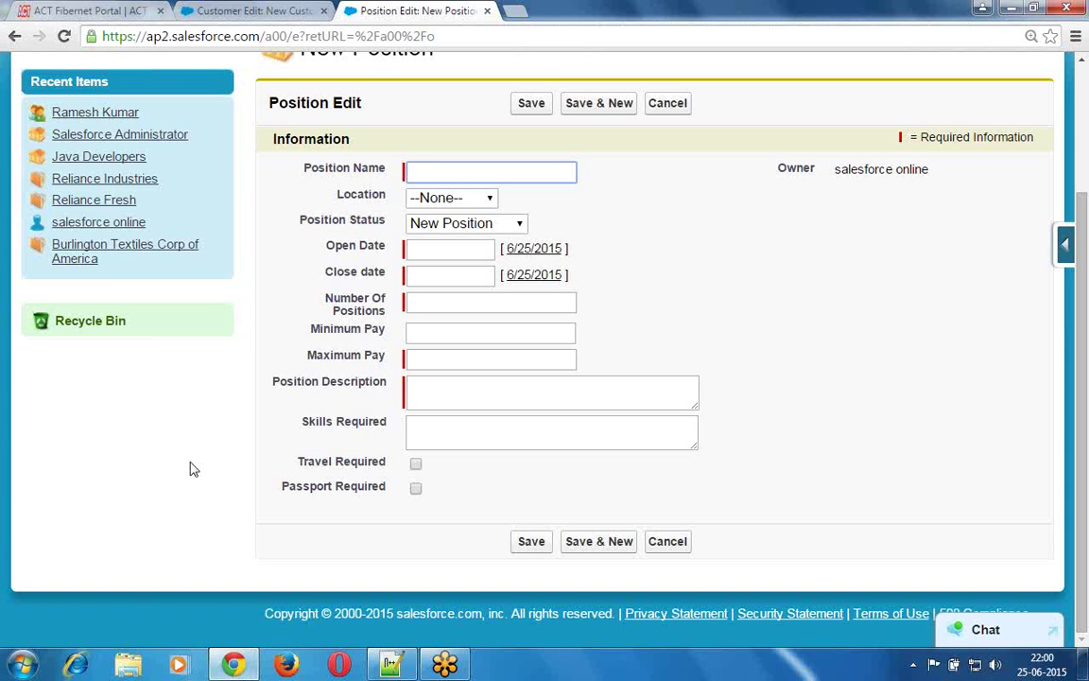
- Highlight the Information section heading and the Position Edit form title
{"action": "double_click", "coordinate": [312, 138]}
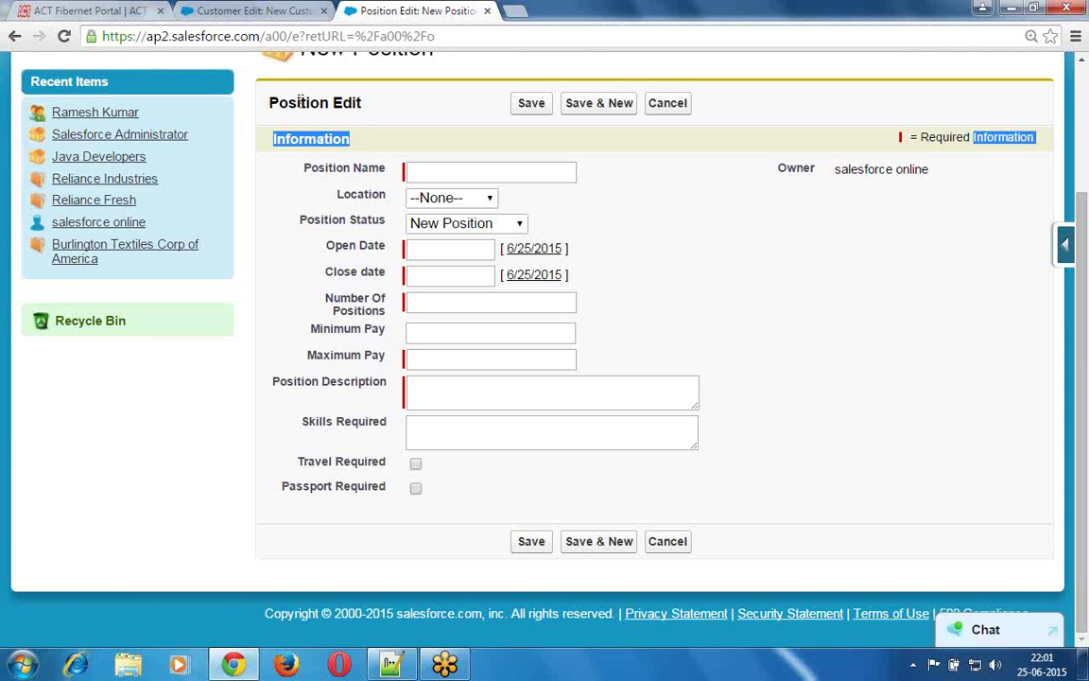
{"action": "double_click", "coordinate": [299, 104]}
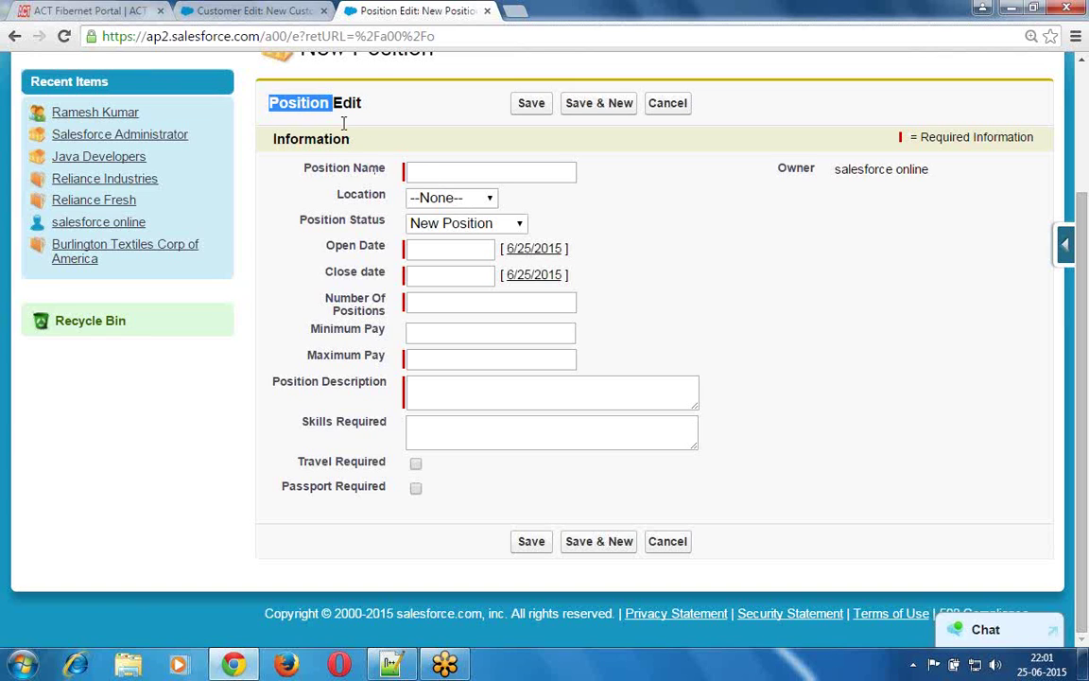
{"action": "left_click", "coordinate": [347, 104]}
{"action": "double_click", "coordinate": [347, 105]}
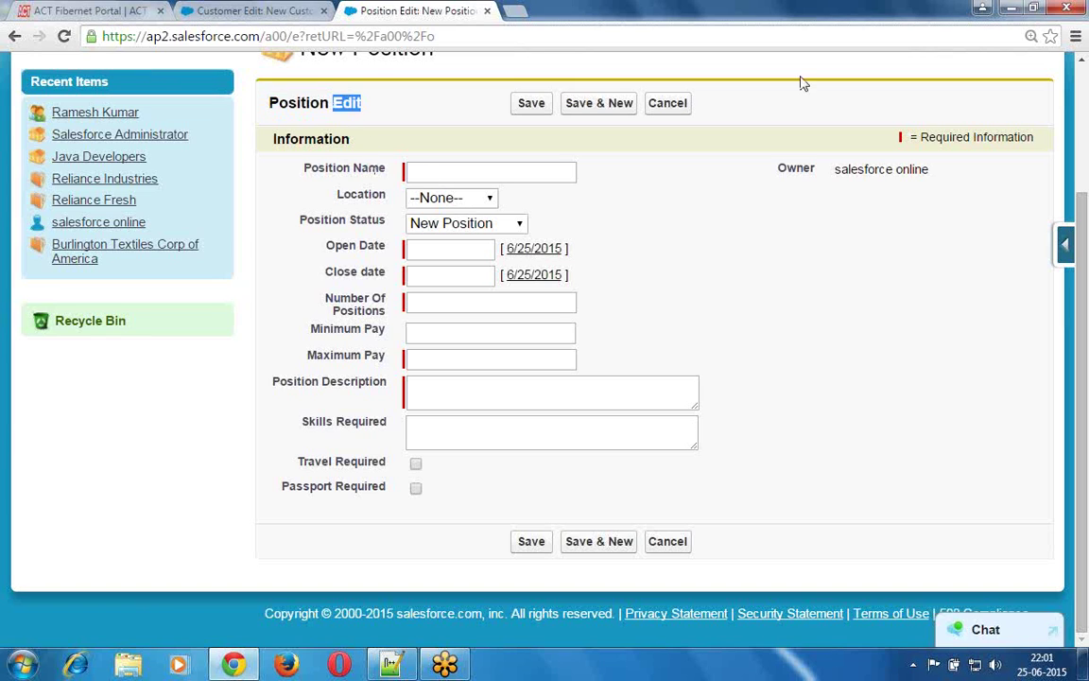
- Underline the Position Edit title, circle the Save button, then go to the Positions home page
{"action": "left_click", "coordinate": [775, 52]}
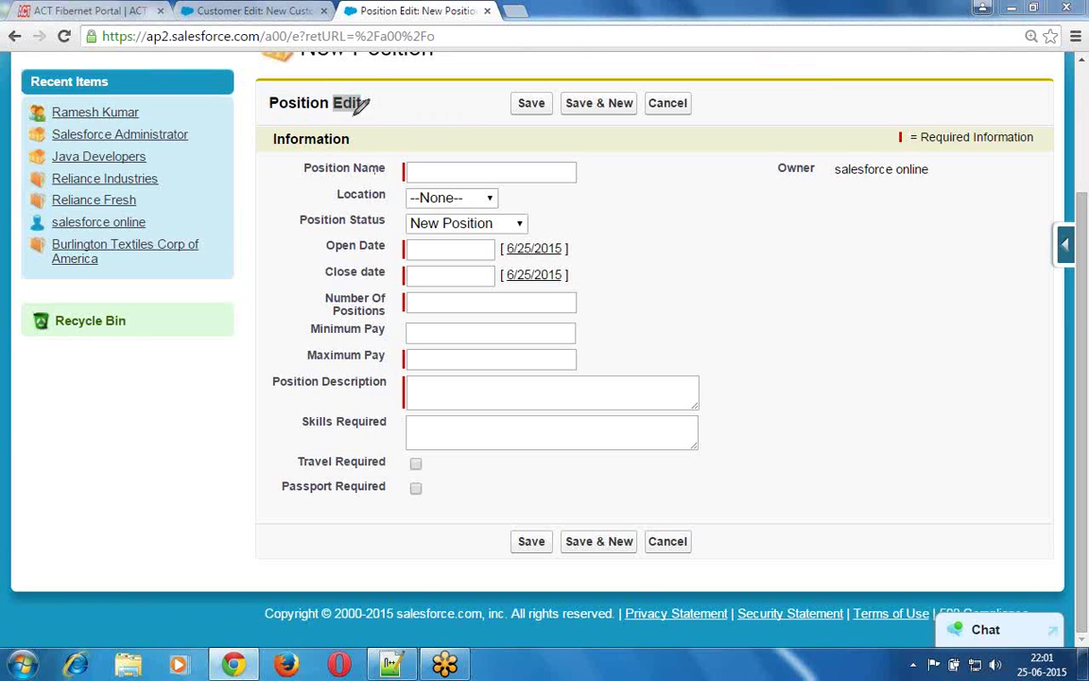
{"action": "left_click_drag", "start_coordinate": [368, 116], "coordinate": [272, 119]}
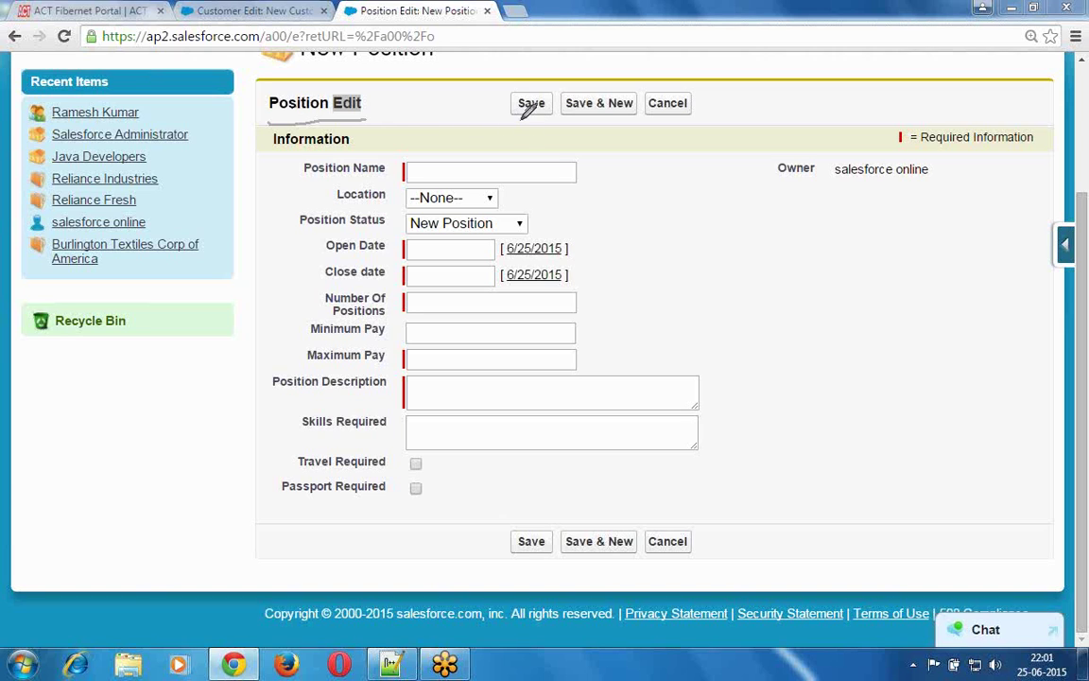
{"action": "mouse_move", "coordinate": [518, 110]}
{"action": "left_mouse_down"}
{"action": "mouse_move", "coordinate": [531, 120]}
{"action": "mouse_move", "coordinate": [558, 102]}
{"action": "mouse_move", "coordinate": [512, 73]}
{"action": "mouse_move", "coordinate": [506, 117]}
{"action": "mouse_move", "coordinate": [539, 120]}
{"action": "left_mouse_up"}
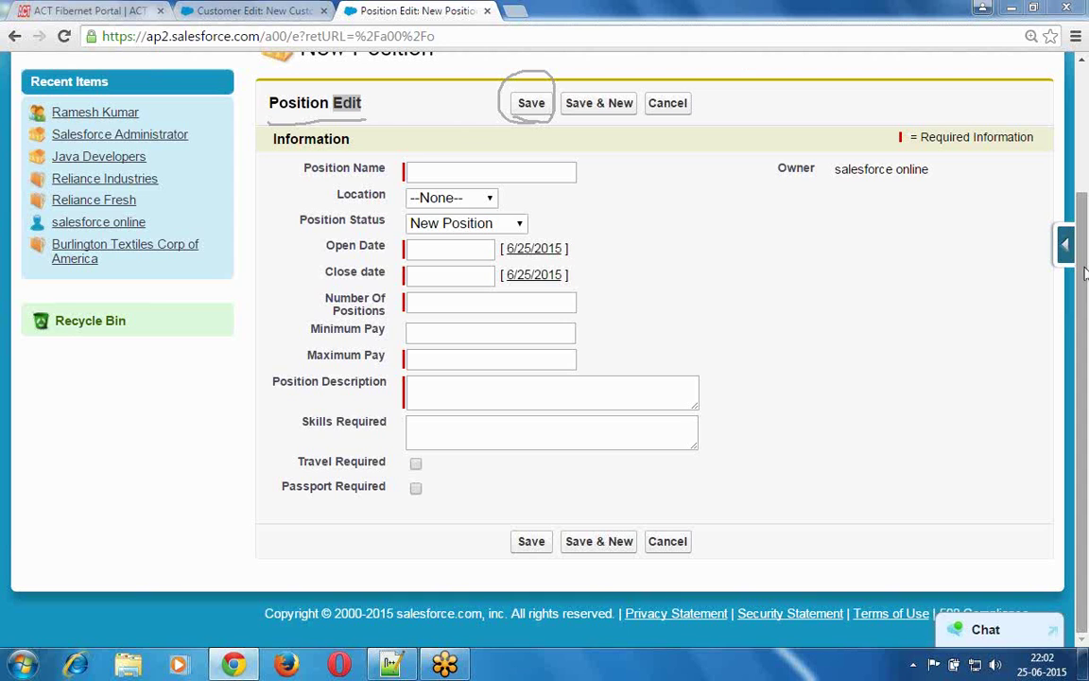
{"action": "left_click_drag", "start_coordinate": [1085, 272], "coordinate": [1085, 164]}
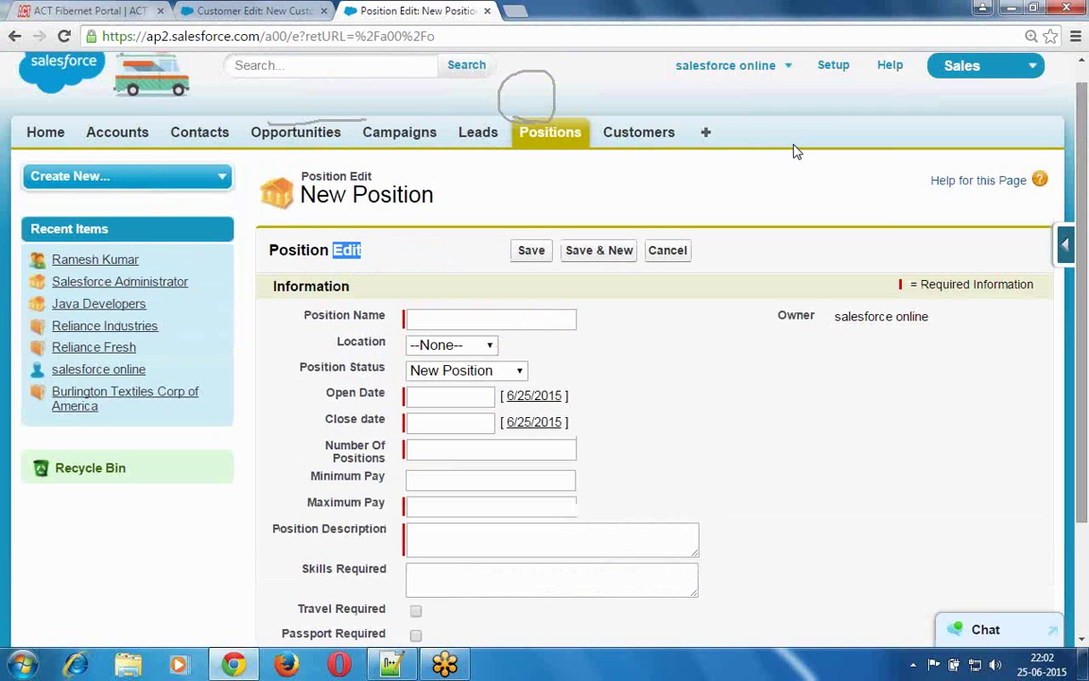
{"action": "left_click", "coordinate": [539, 140]}
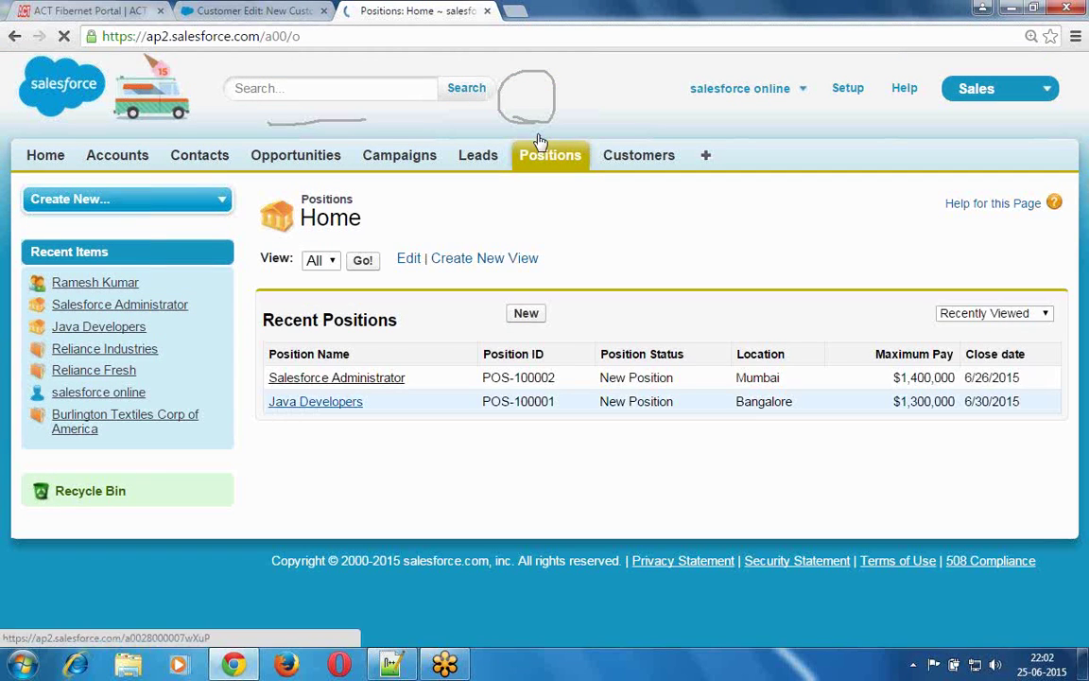
- Review the Salesforce Administrator record's Position Detail section, then switch back to the Notepad++ notes
{"action": "left_click", "coordinate": [351, 383]}
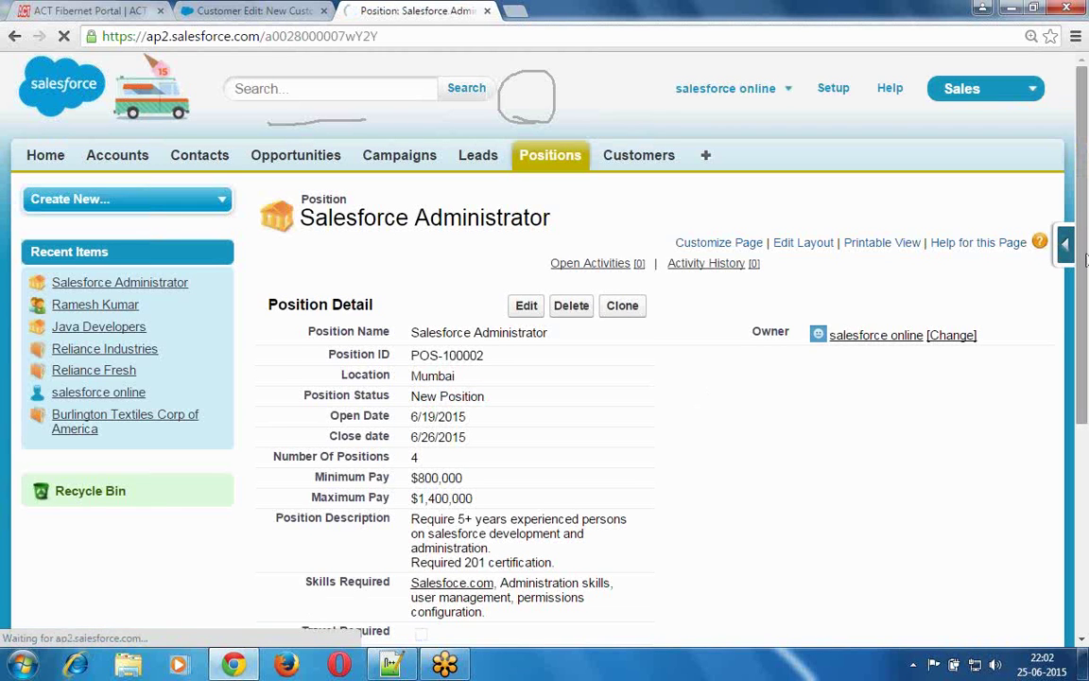
{"action": "left_click_drag", "start_coordinate": [1084, 217], "coordinate": [1086, 277]}
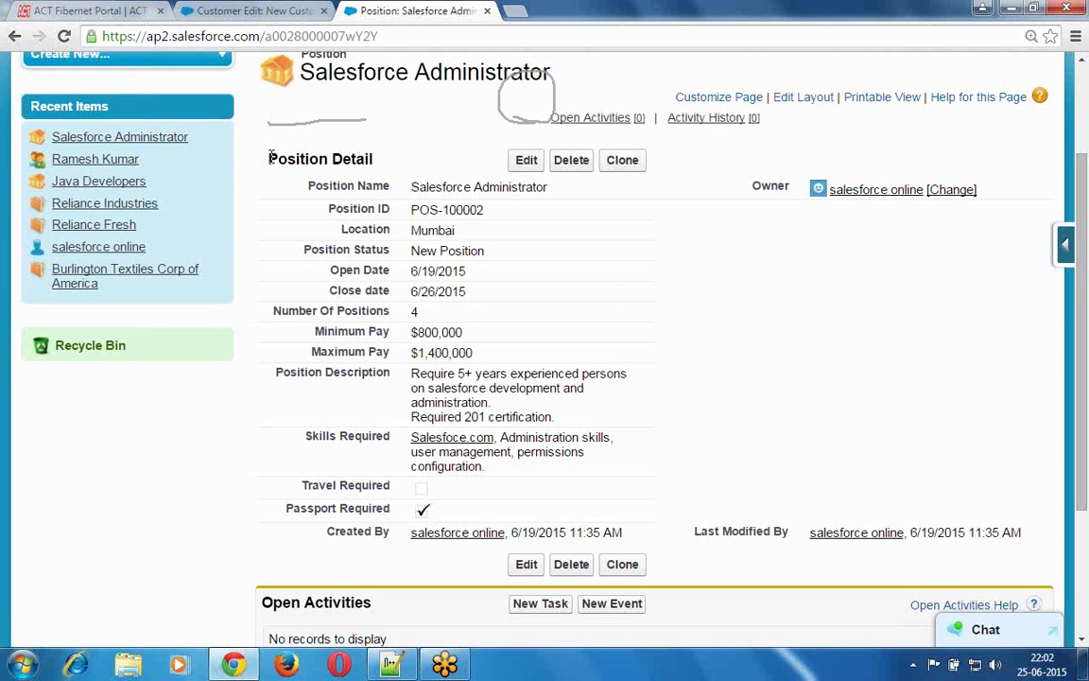
{"action": "left_click_drag", "start_coordinate": [270, 158], "coordinate": [387, 169]}
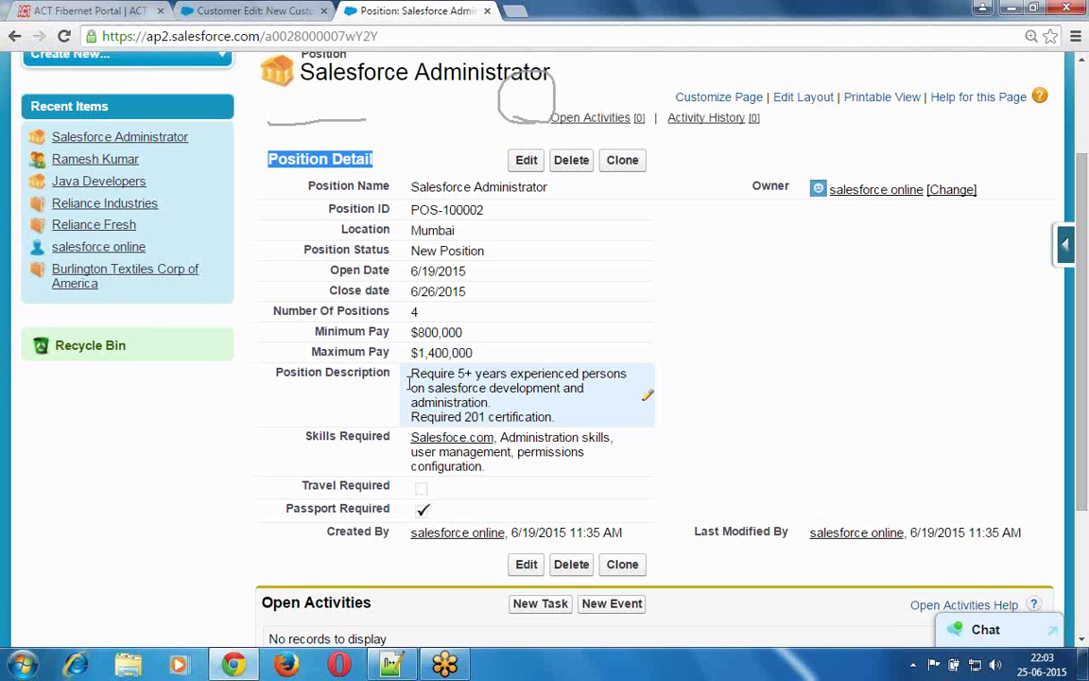
{"action": "left_click", "coordinate": [391, 664]}
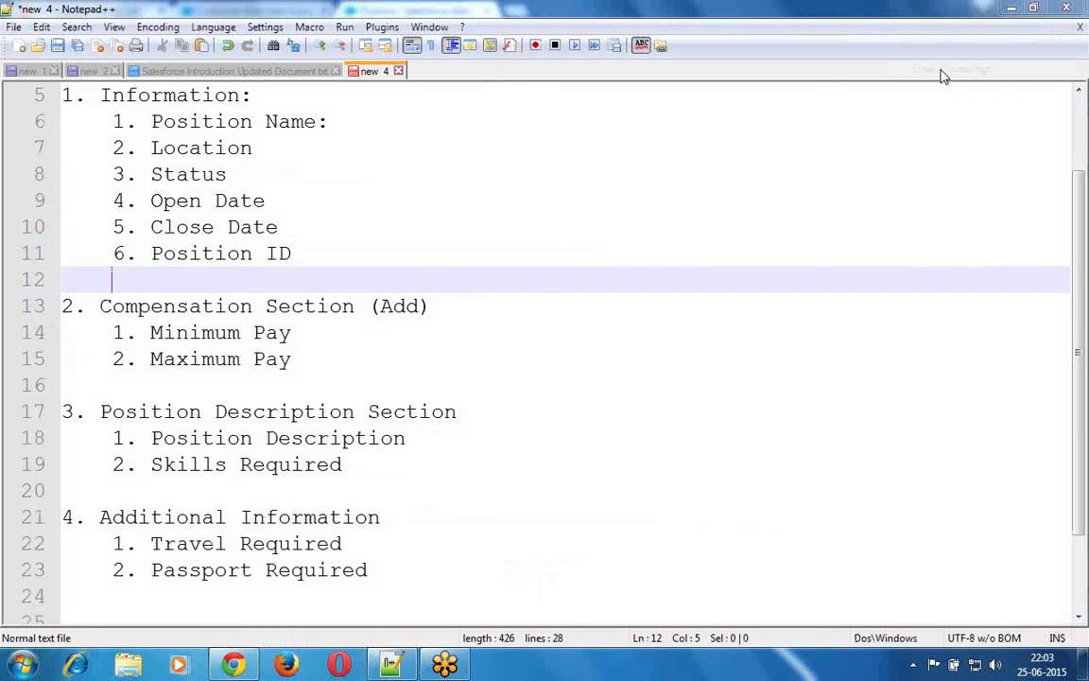
- Insert blank lines below the Page Layout Customizations title underline
{"action": "left_click", "coordinate": [205, 219]}
{"action": "key", "text": "Up"}
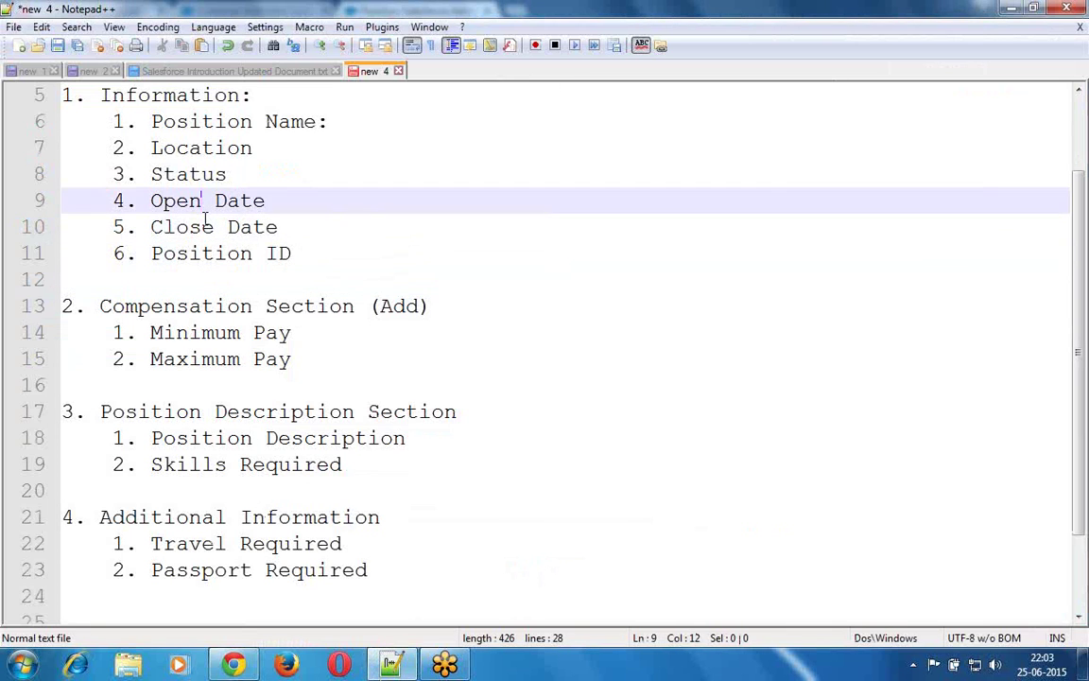
{"action": "key", "text": "Up"}
{"action": "key", "text": "Up"}
{"action": "key", "text": "Up"}
{"action": "key", "text": "Up"}
{"action": "key", "text": "Up"}
{"action": "key", "text": "Up"}
{"action": "key", "text": "Up"}
{"action": "key", "text": "End"}
{"action": "key", "text": "Return"}
{"action": "key", "text": "Return"}
{"action": "key", "text": "Return"}
{"action": "key", "text": "Return"}
{"action": "key", "text": "Return"}
{"action": "key", "text": "Up"}
{"action": "key", "text": "Up"}
{"action": "key", "text": "Up"}
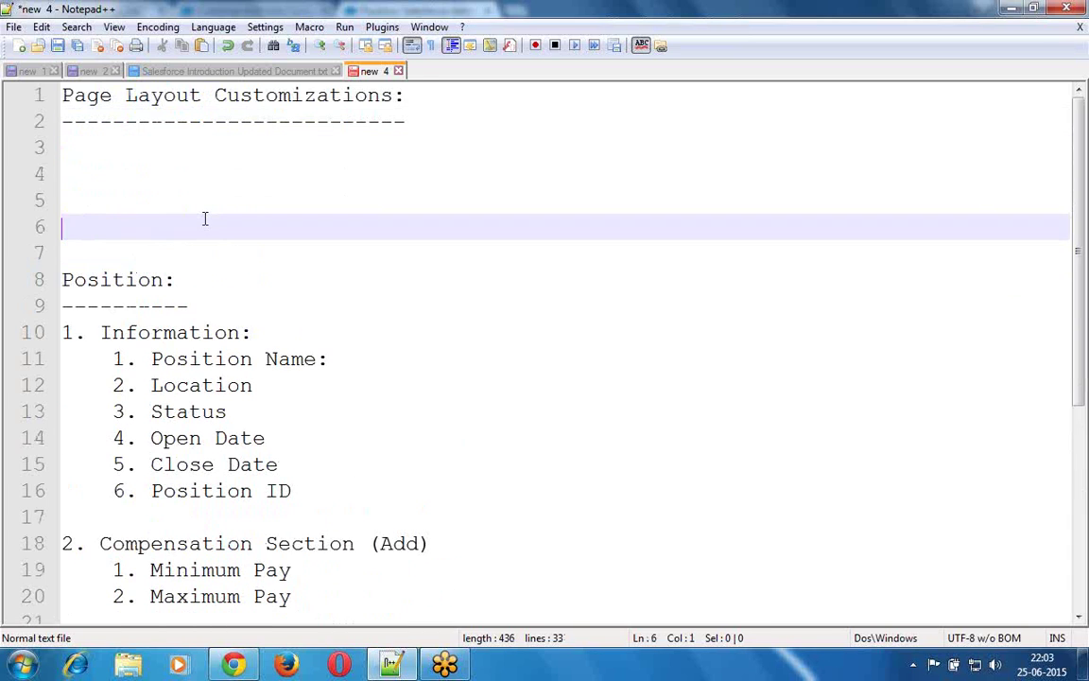
{"action": "key", "text": "Up"}
- Type '- We can customize the standard page layout provided by salesforce.' and start a new line
{"action": "type", "text": "- "}
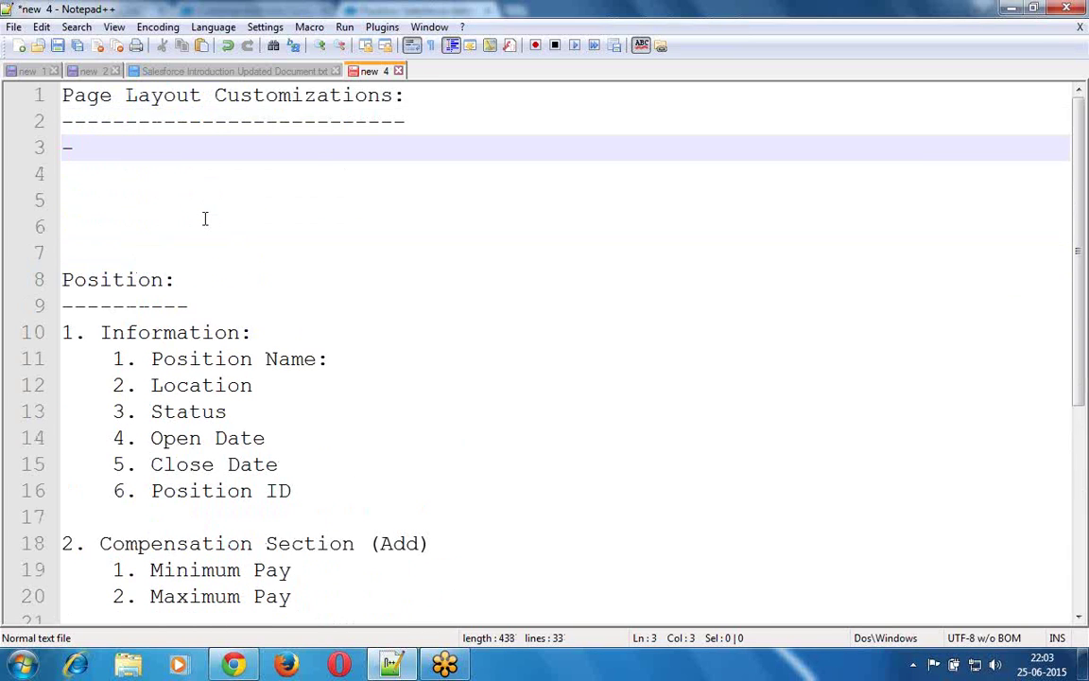
{"action": "type", "text": "We can "}
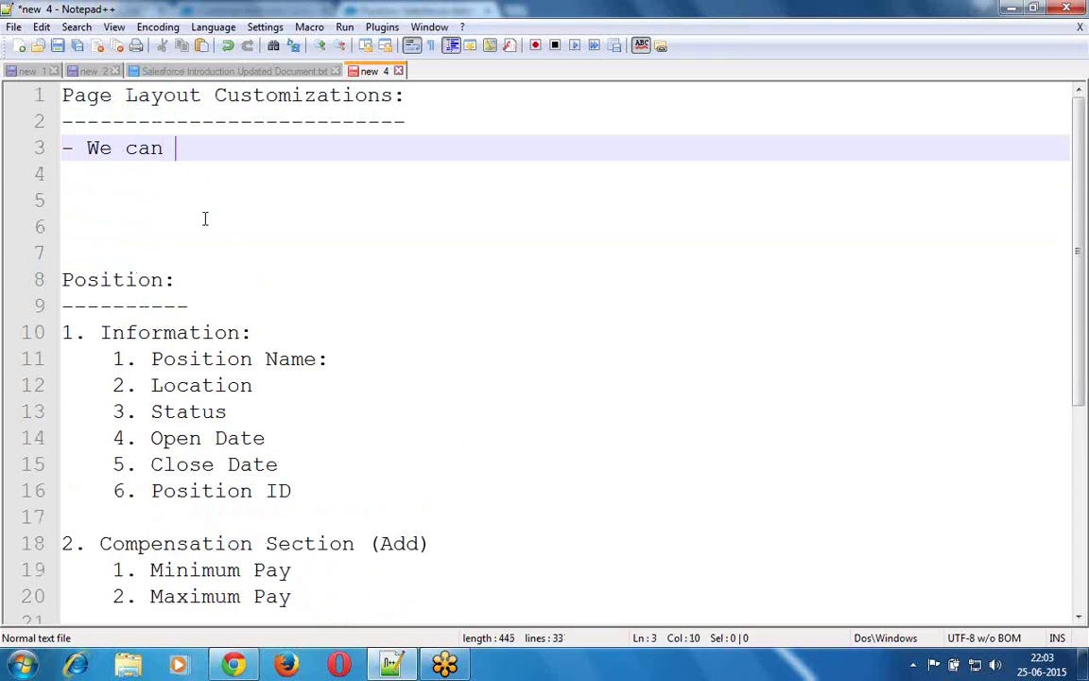
{"action": "type", "text": "customo"}
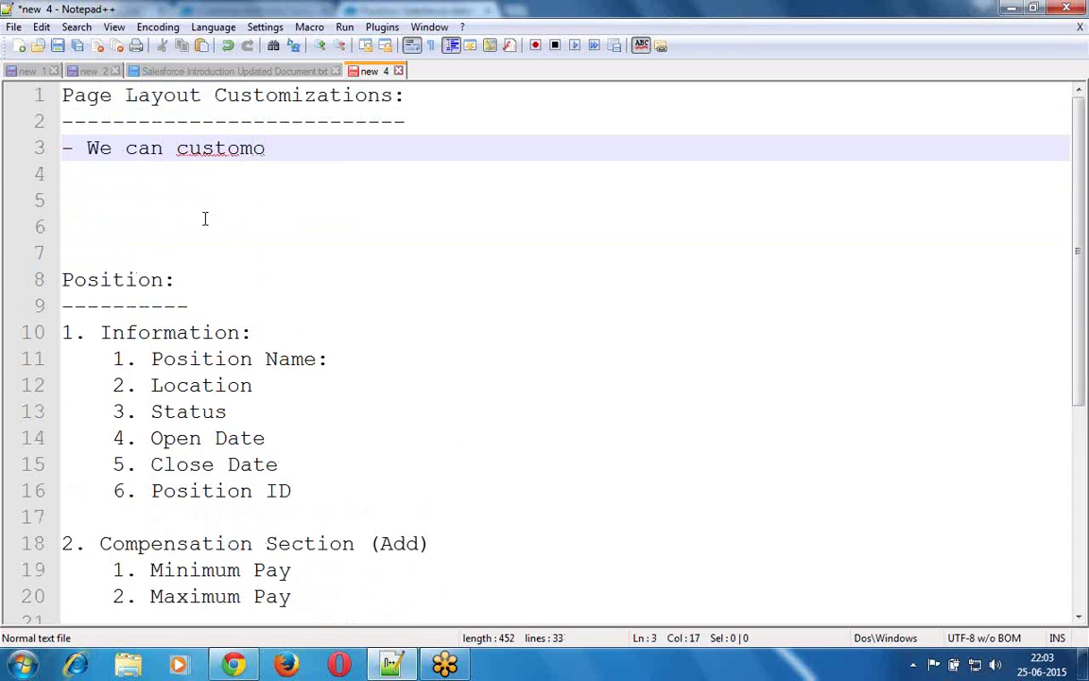
{"action": "type", "text": "ze the"}
{"action": "key", "text": "BackSpace"}
{"action": "key", "text": "BackSpace"}
{"action": "key", "text": "BackSpace"}
{"action": "key", "text": "BackSpace"}
{"action": "key", "text": "BackSpace"}
{"action": "key", "text": "BackSpace"}
{"action": "key", "text": "BackSpace"}
{"action": "key", "text": "BackSpace"}
{"action": "type", "text": "izr"}
{"action": "key", "text": "BackSpace"}
{"action": "type", "text": "e the "}
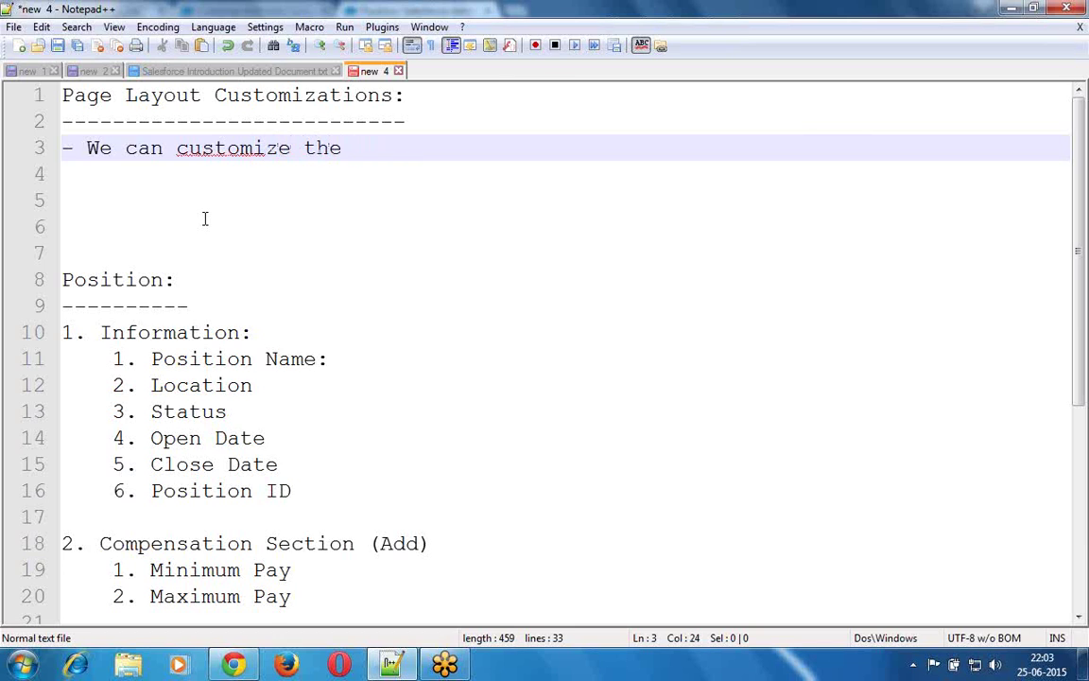
{"action": "type", "text": "standard "}
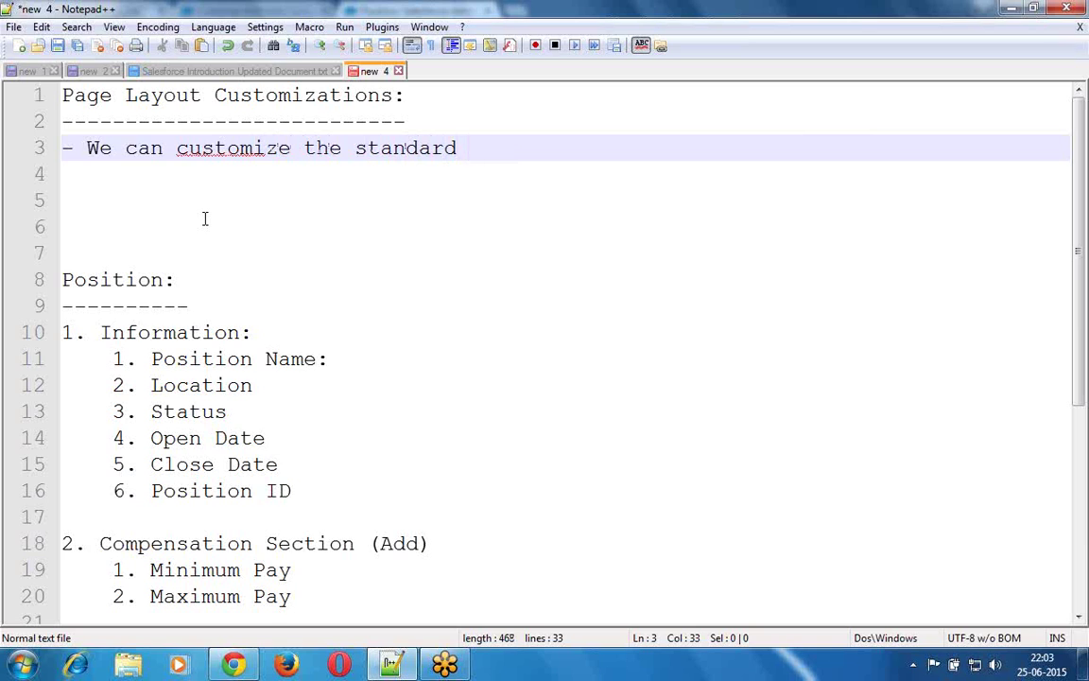
{"action": "type", "text": "page lay"}
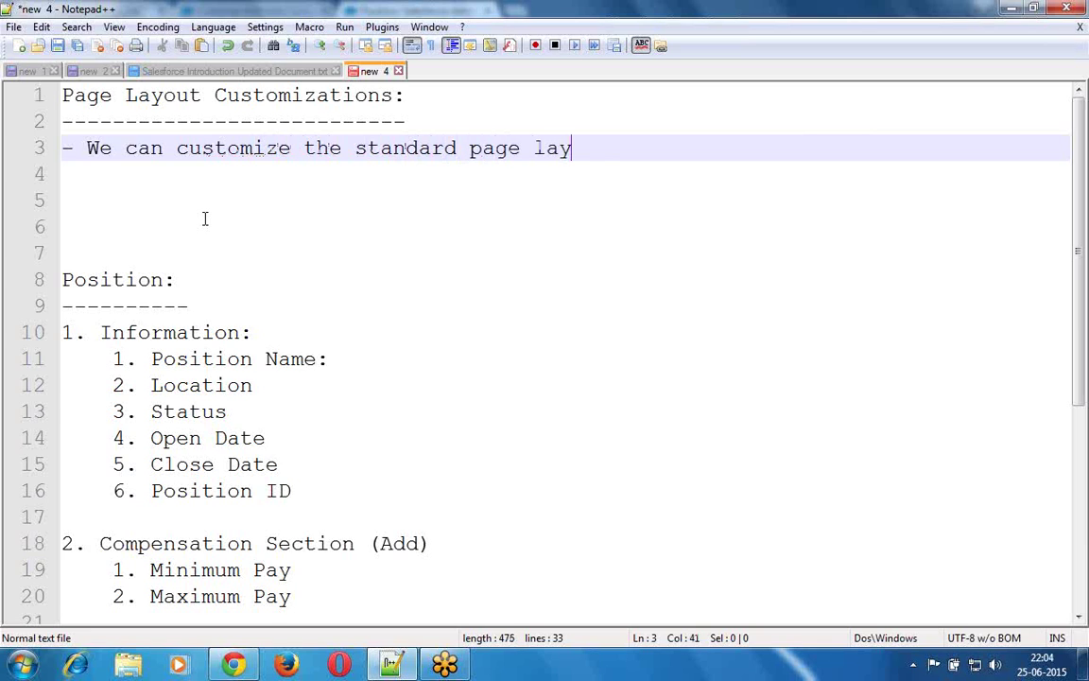
{"action": "type", "text": "out pro"}
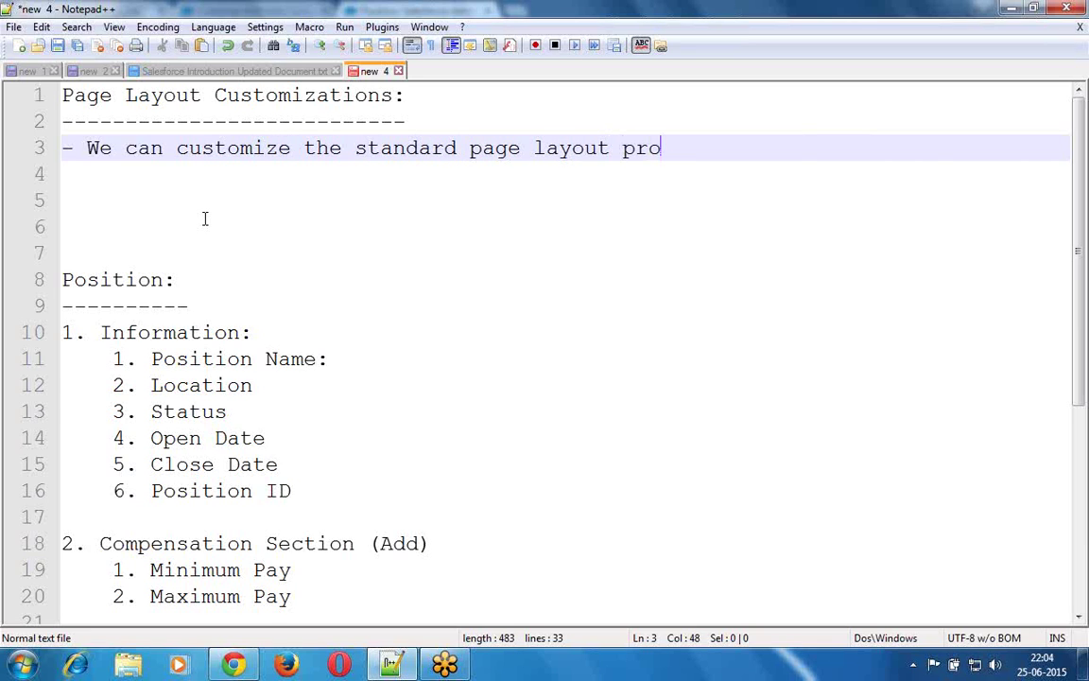
{"action": "type", "text": "vided by sa"}
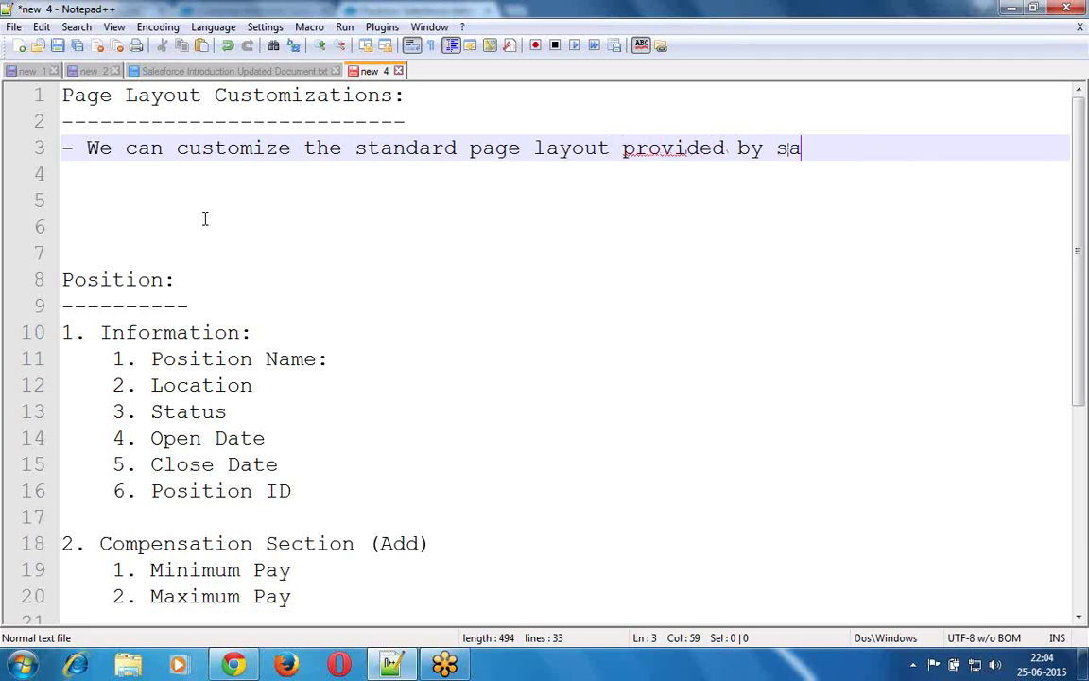
{"action": "type", "text": "lesforce."}
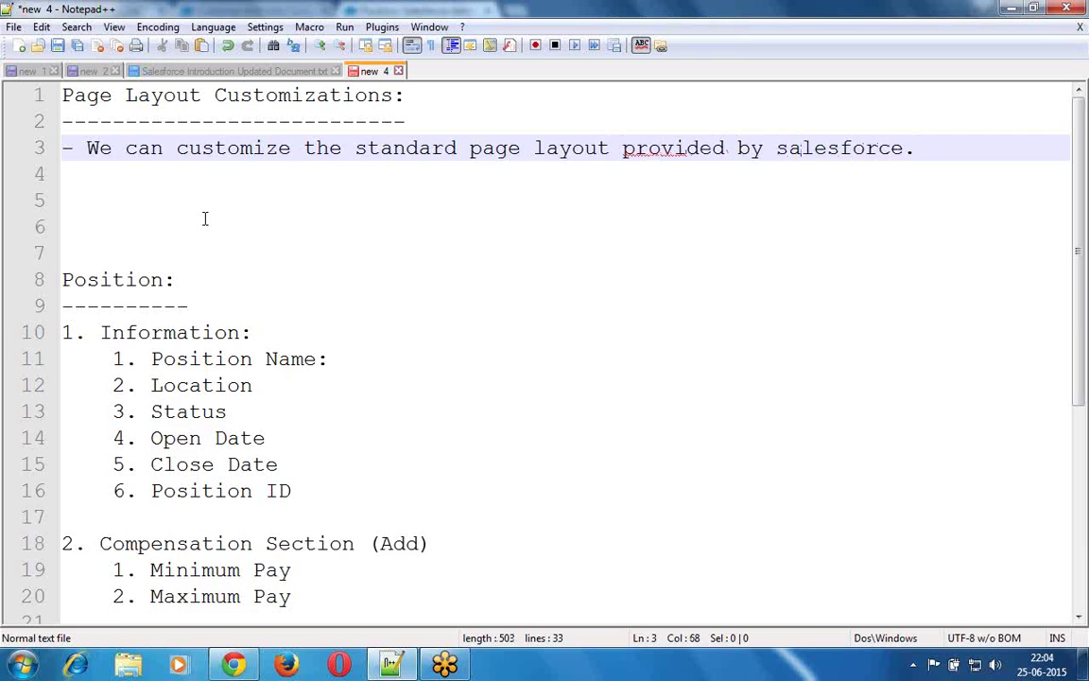
{"action": "key", "text": "Return"}
{"action": "type", "text": "0"}
{"action": "key", "text": "BackSpace"}
- Type '- Salesforce provides a default standard page layout for each object ()' using autocomplete
{"action": "type", "text": "-"}
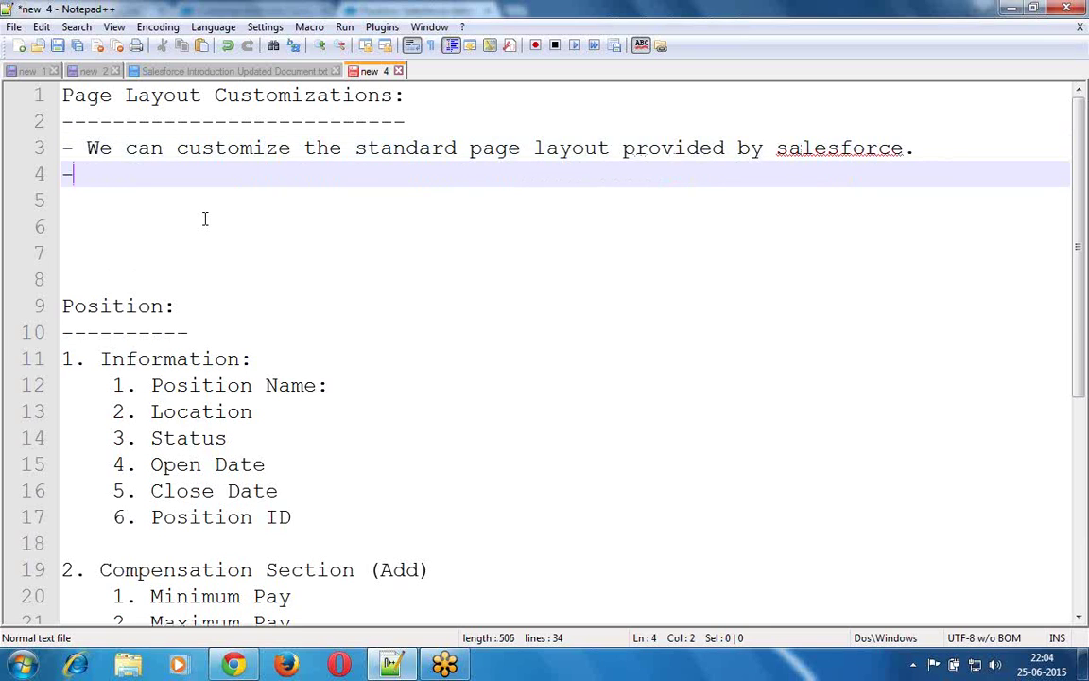
{"action": "type", "text": " Salesfo"}
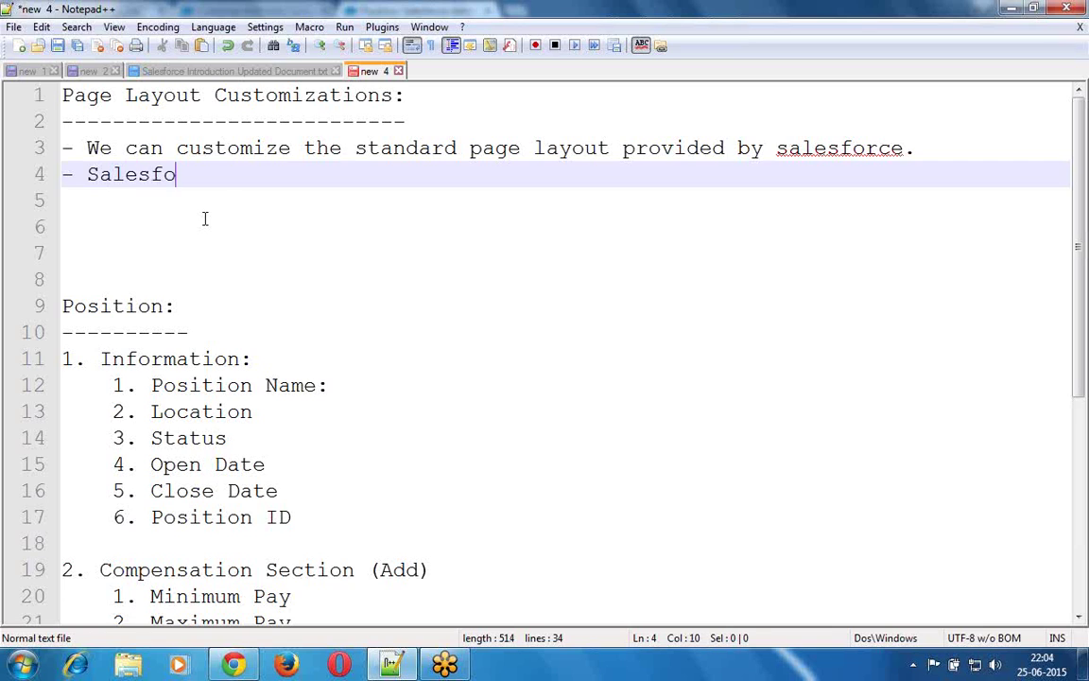
{"action": "type", "text": "rce provi"}
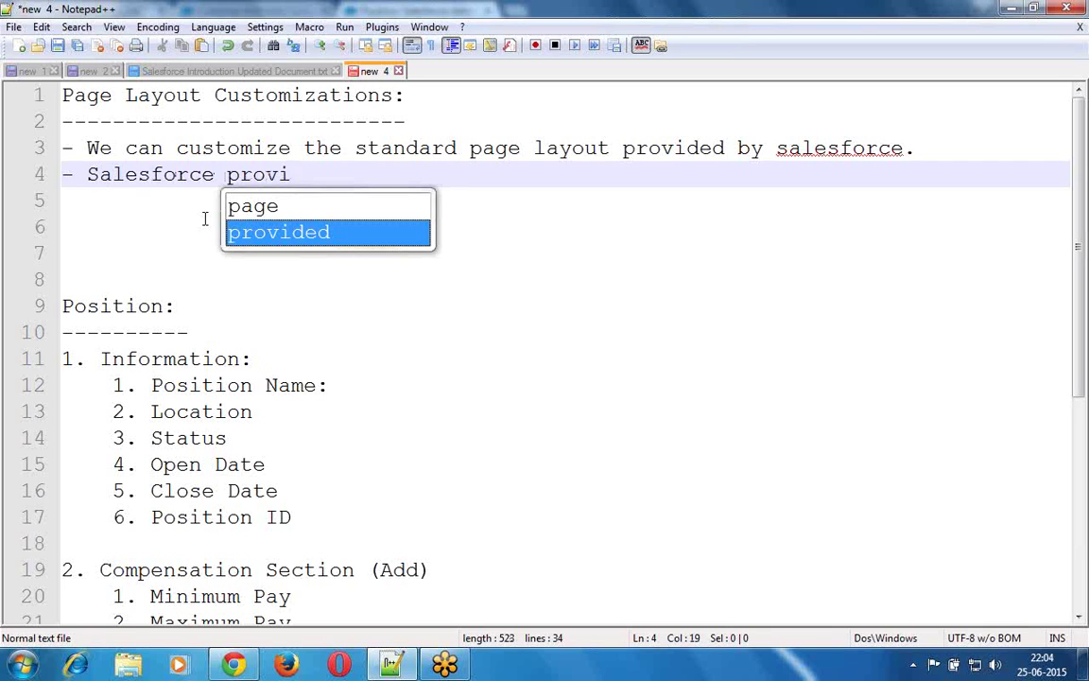
{"action": "key", "text": "Return"}
{"action": "key", "text": "BackSpace"}
{"action": "type", "text": "s a "}
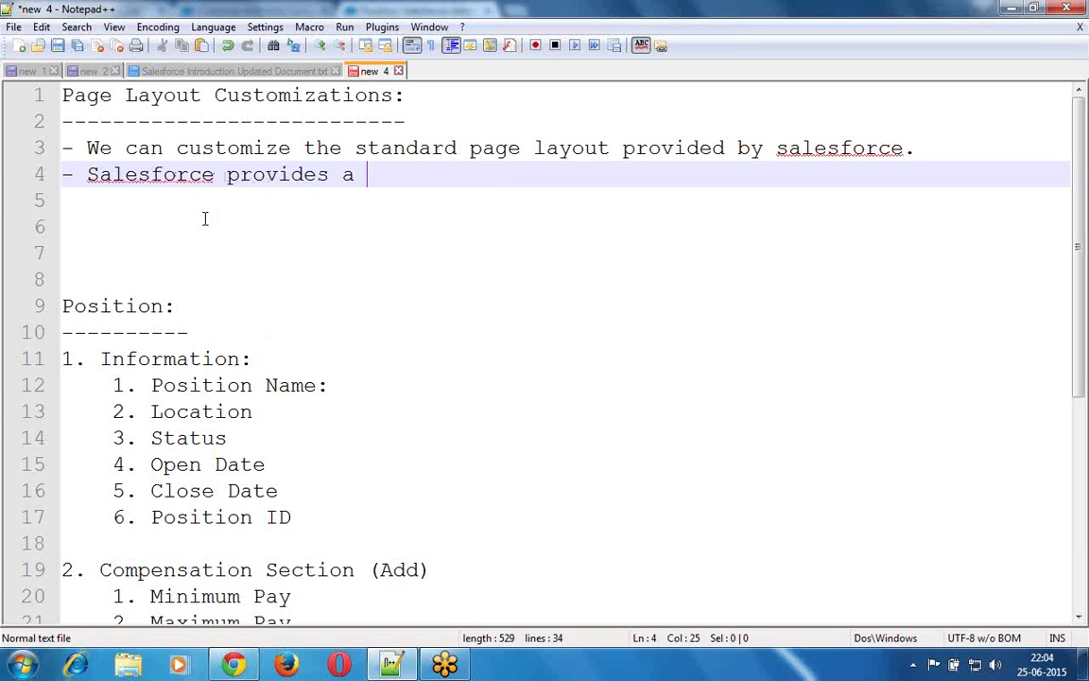
{"action": "type", "text": "default sta"}
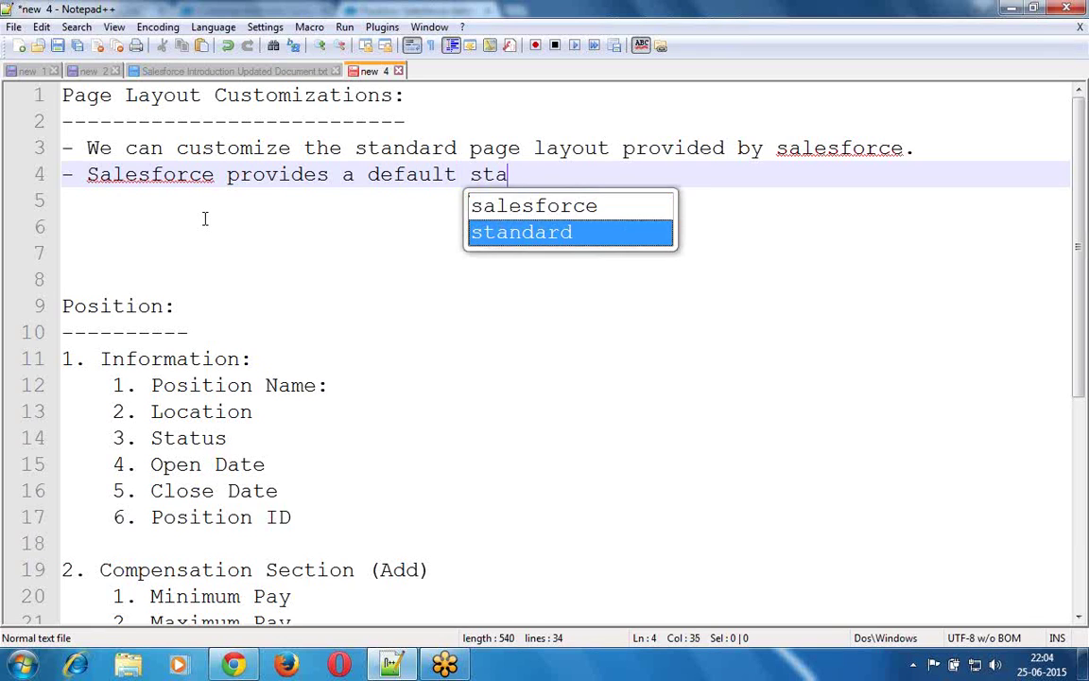
{"action": "key", "text": "Return"}
{"action": "type", "text": "page l"}
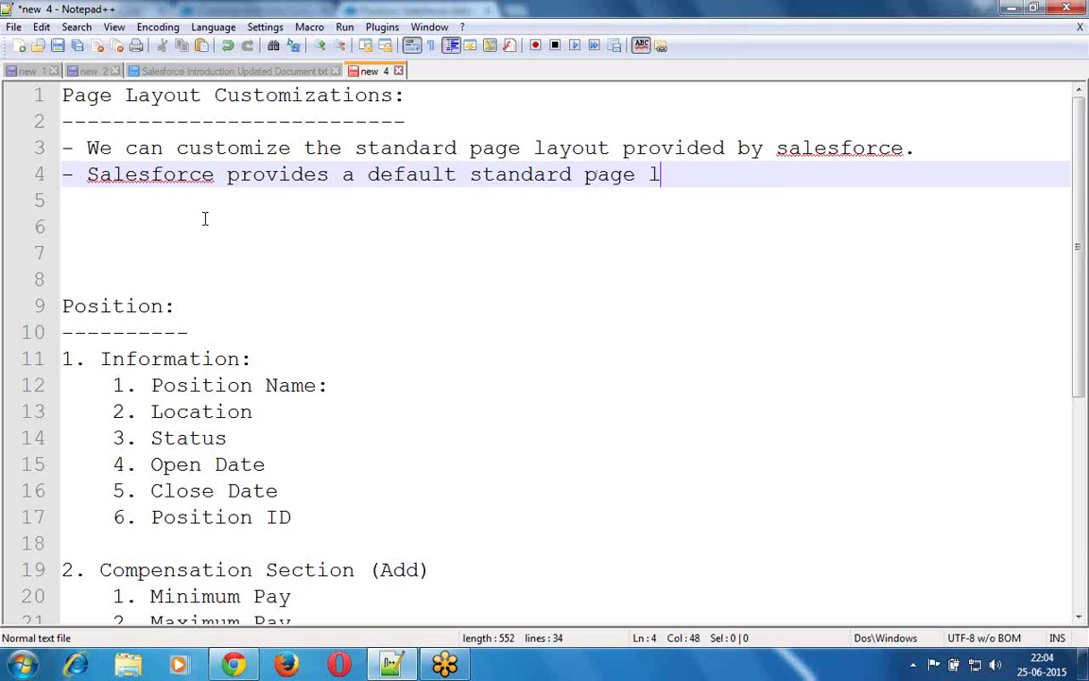
{"action": "type", "text": "ay"}
{"action": "left_click", "coordinate": [205, 219]}
{"action": "type", "text": "ou"}
{"action": "key", "text": "BackSpace"}
{"action": "key", "text": "BackSpace"}
{"action": "key", "text": "BackSpace"}
{"action": "key", "text": "BackSpace"}
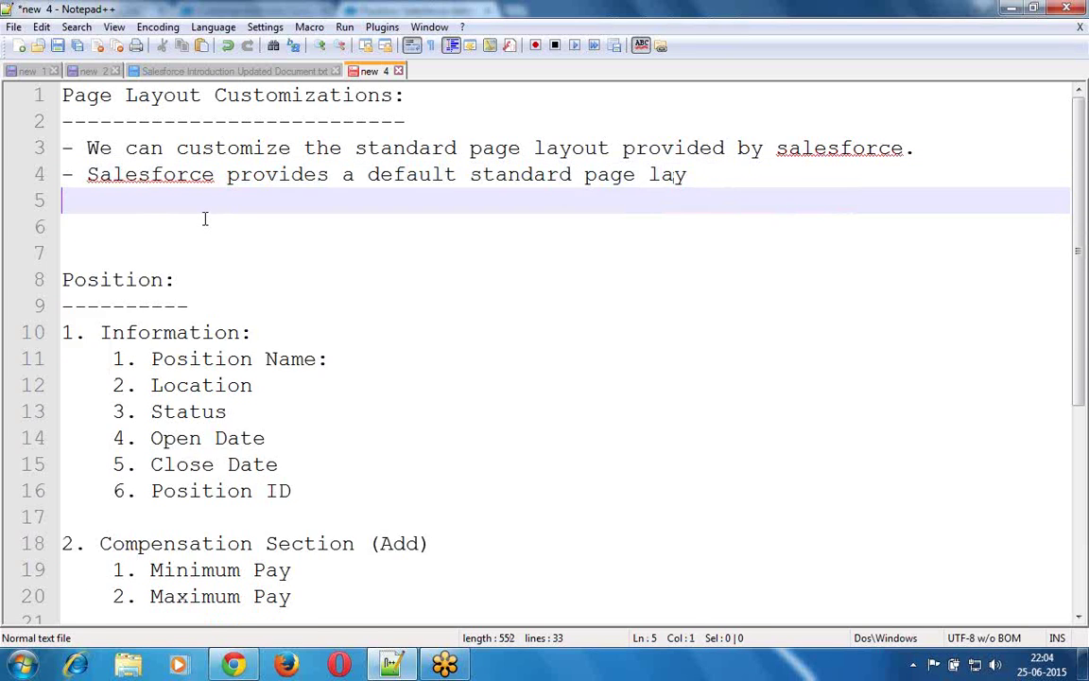
{"action": "type", "text": "out "}
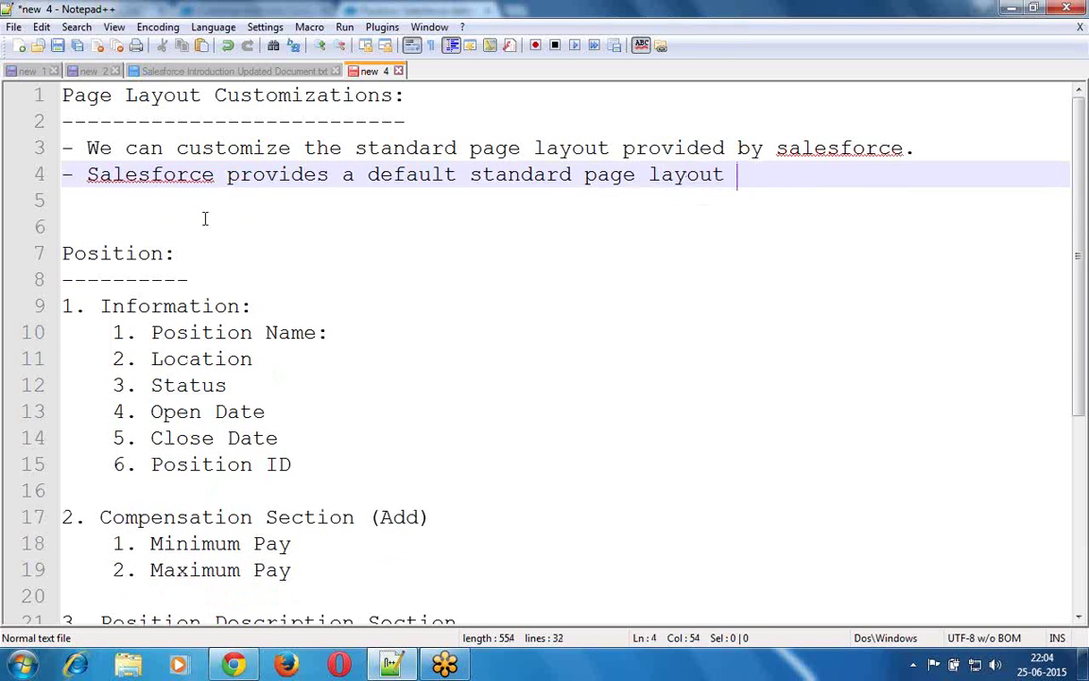
{"action": "type", "text": "for each "}
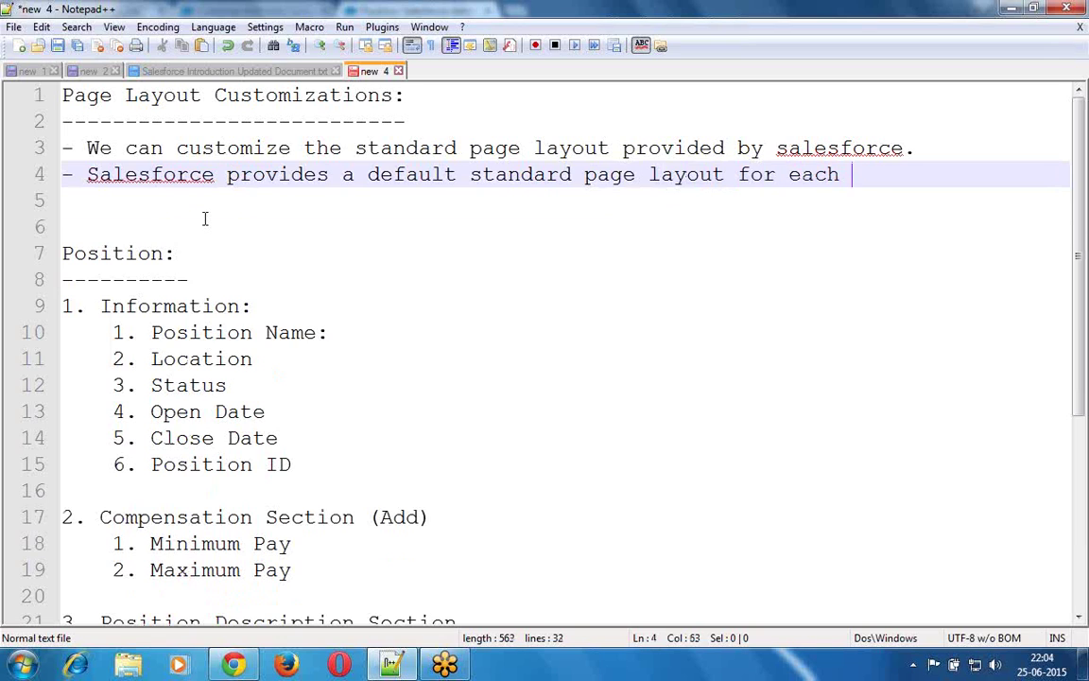
{"action": "type", "text": "object ()"}
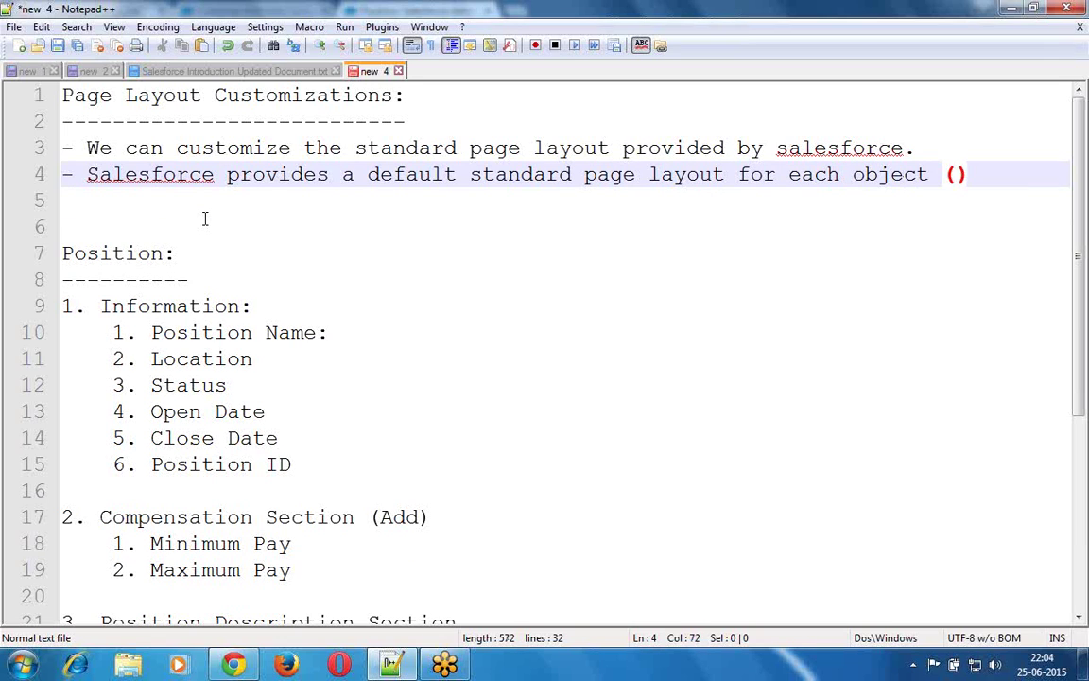
- Fill the brackets with 'standard / Custom', fixing the 'Cuustom' typo, and add a blank line
{"action": "key", "text": "Left"}
{"action": "type", "text": "s"}
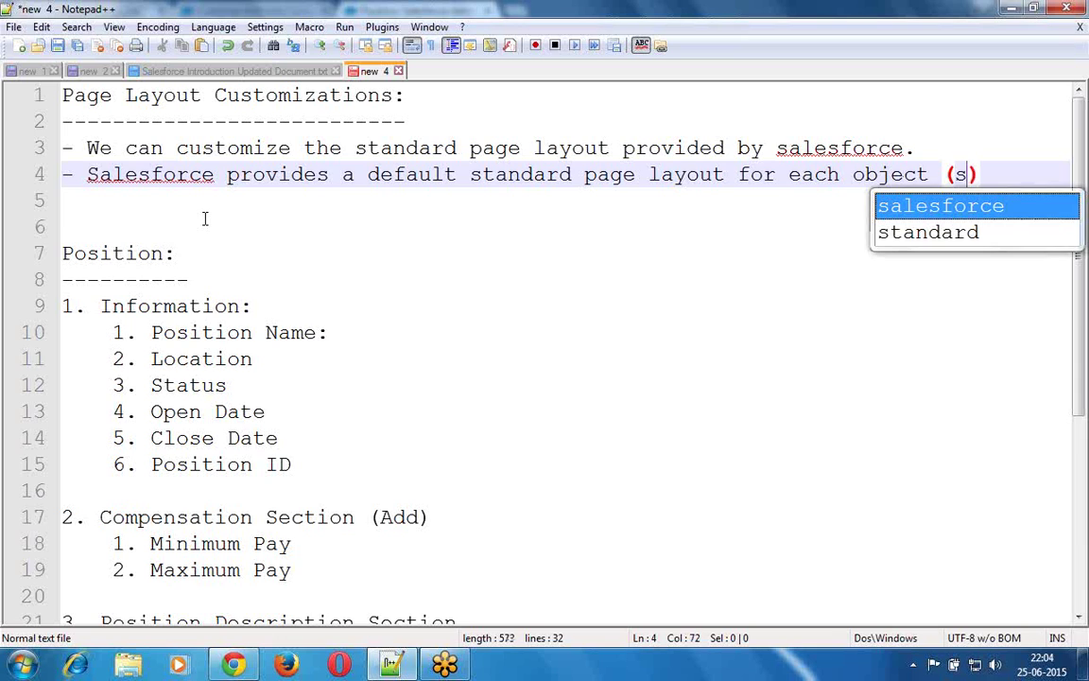
{"action": "key", "text": "Down"}
{"action": "key", "text": "Return"}
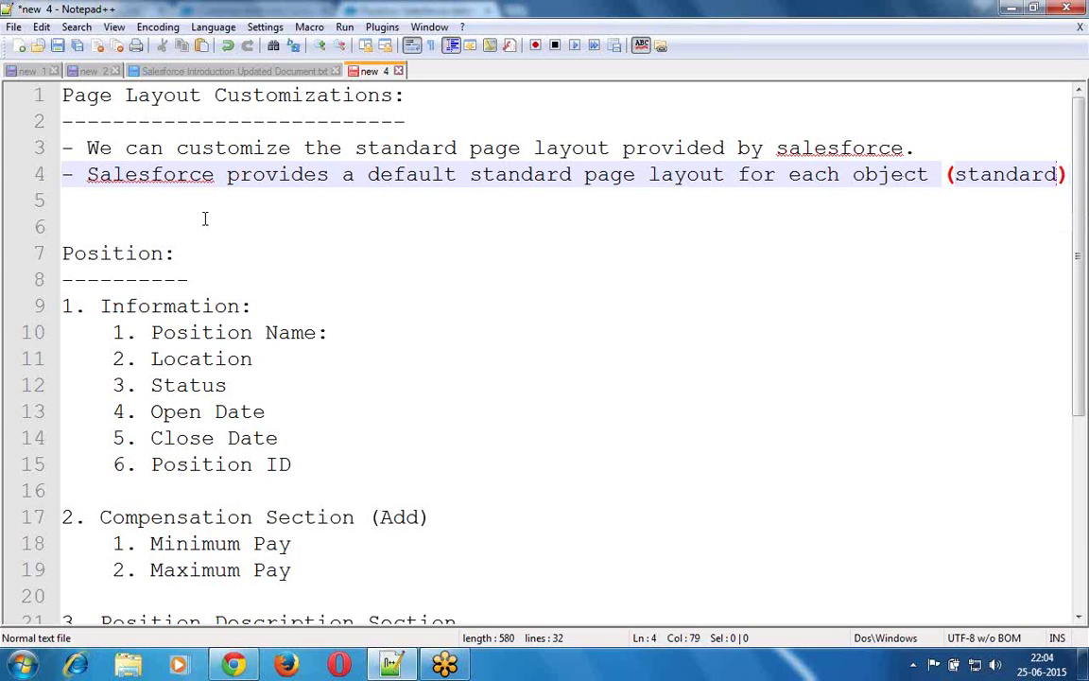
{"action": "type", "text": "/ Cu"}
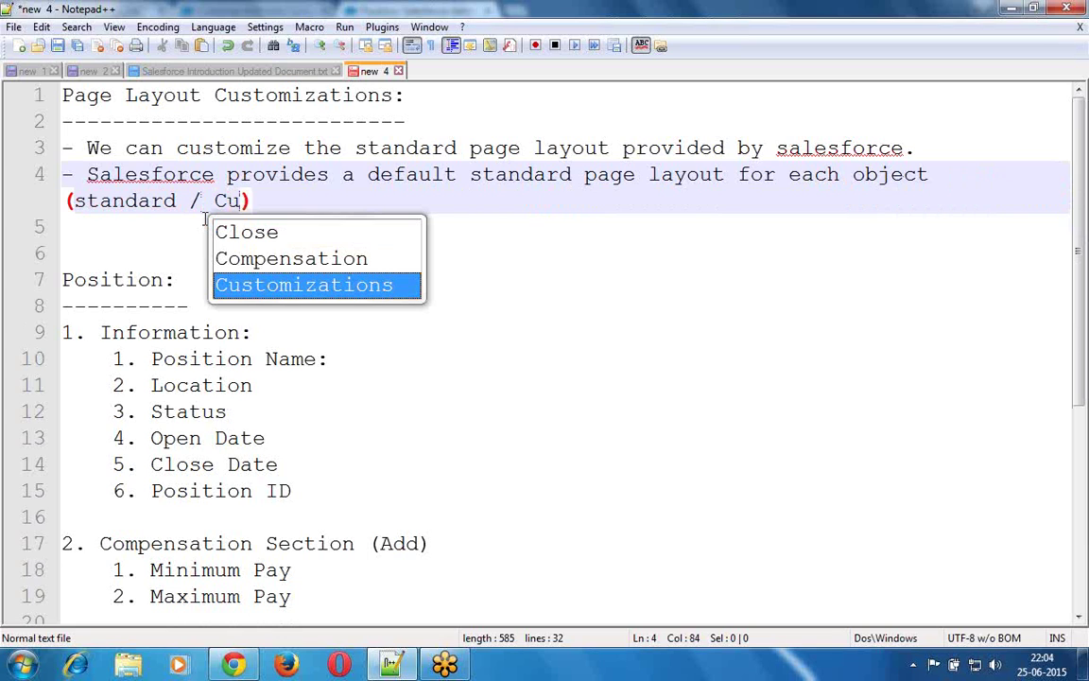
{"action": "type", "text": "ustom"}
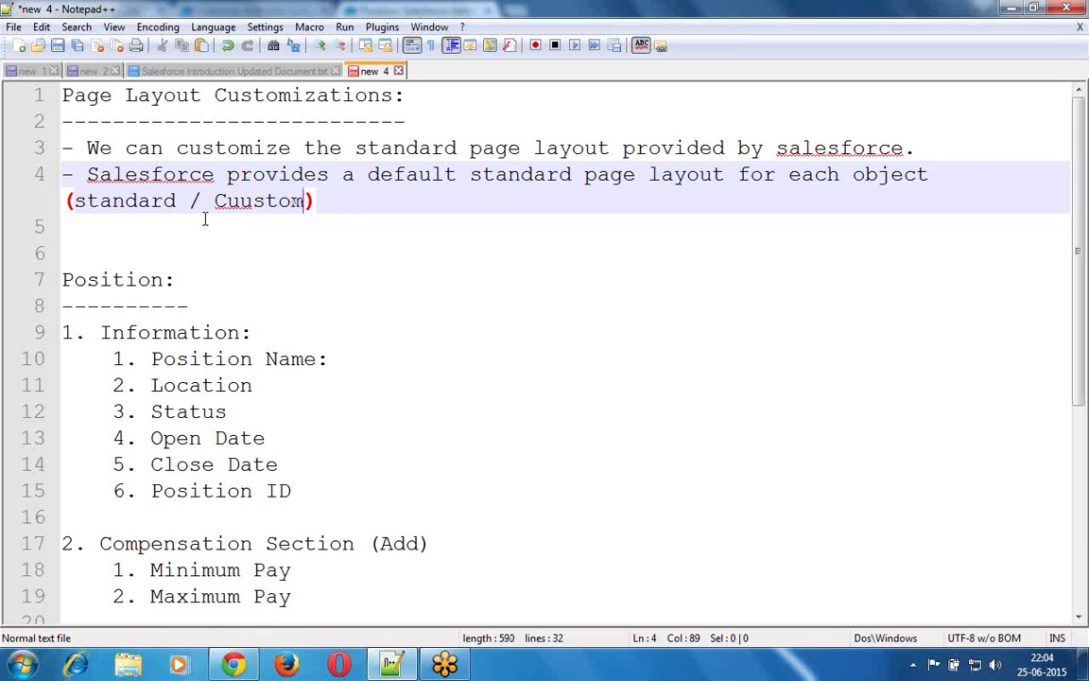
{"action": "key", "text": "Return"}
{"action": "key", "text": "Return"}
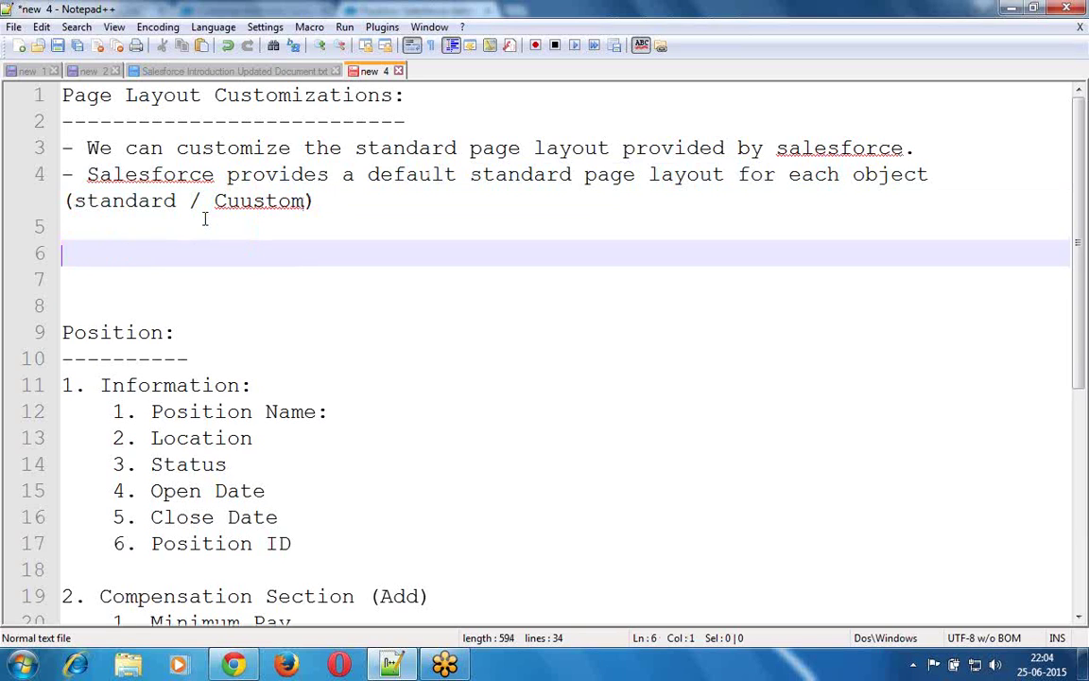
{"action": "left_click", "coordinate": [251, 202]}
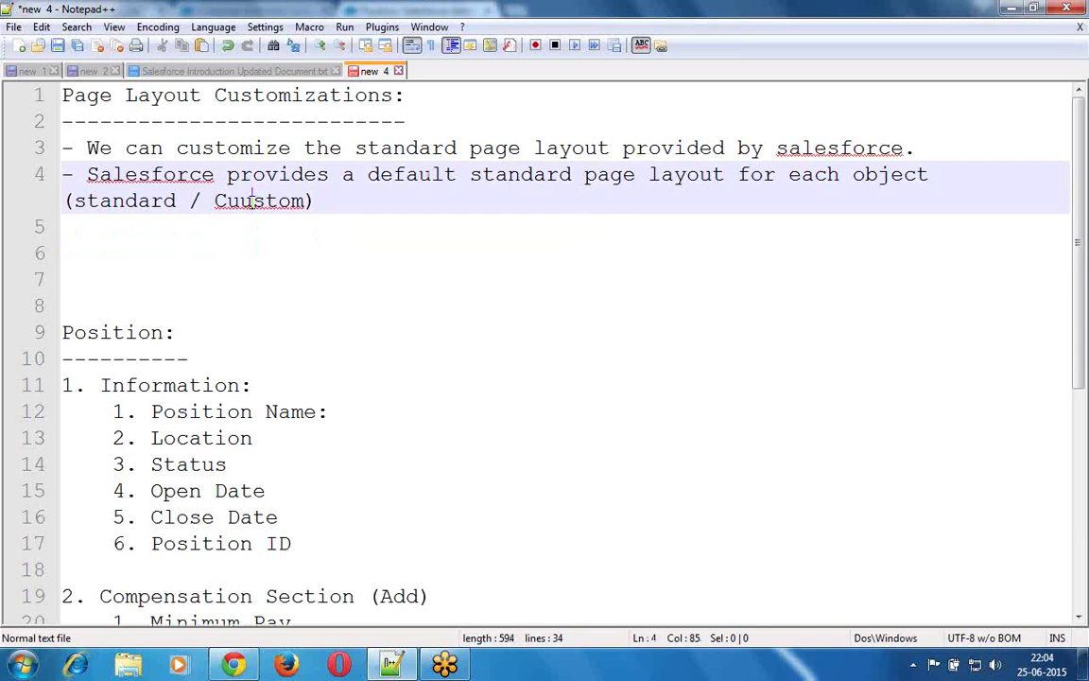
{"action": "key", "text": "BackSpace"}
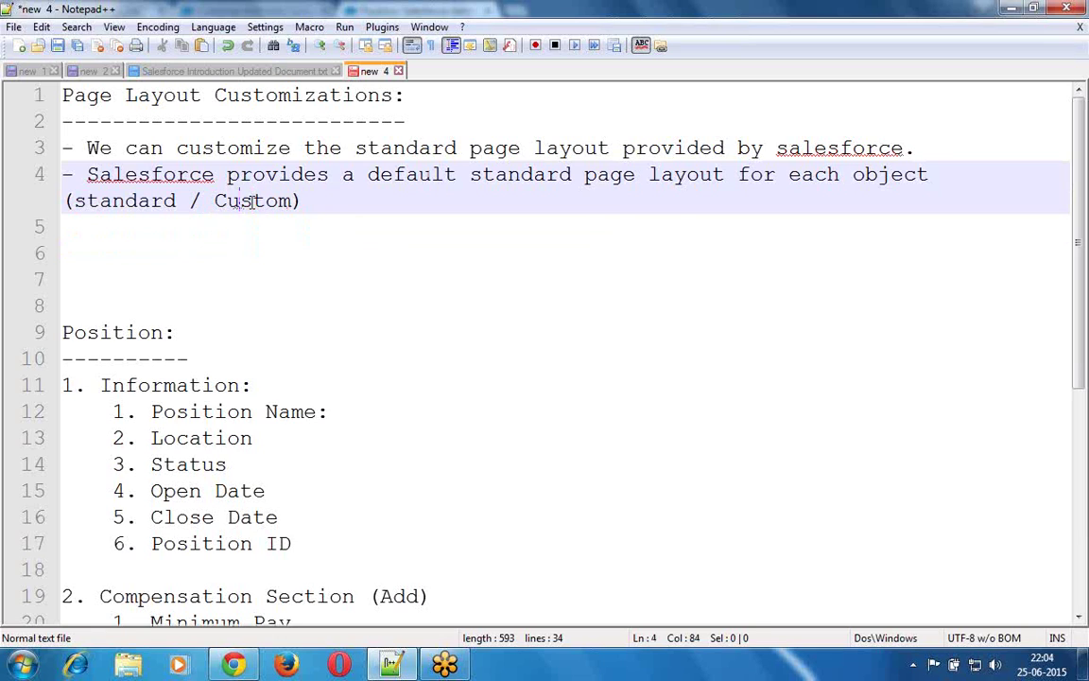
{"action": "key", "text": "Down"}
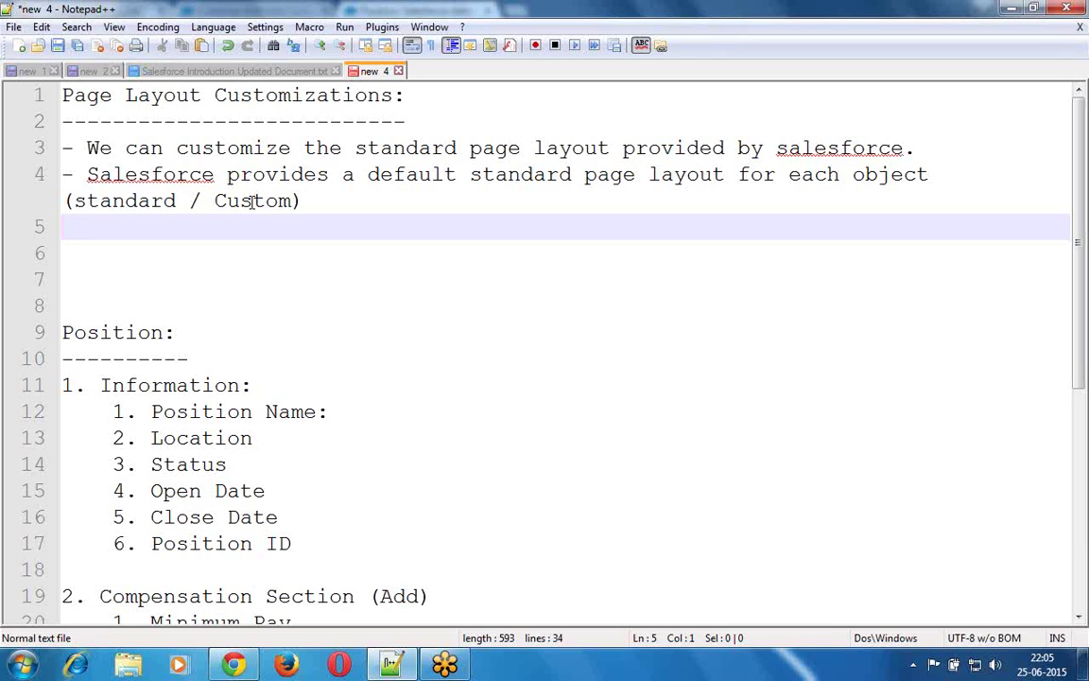
- Type '- To make the page layout / Screen / UI looks attractive, we need to customize based on the requirement.'
{"action": "type", "text": "- To m"}
{"action": "type", "text": "ake "}
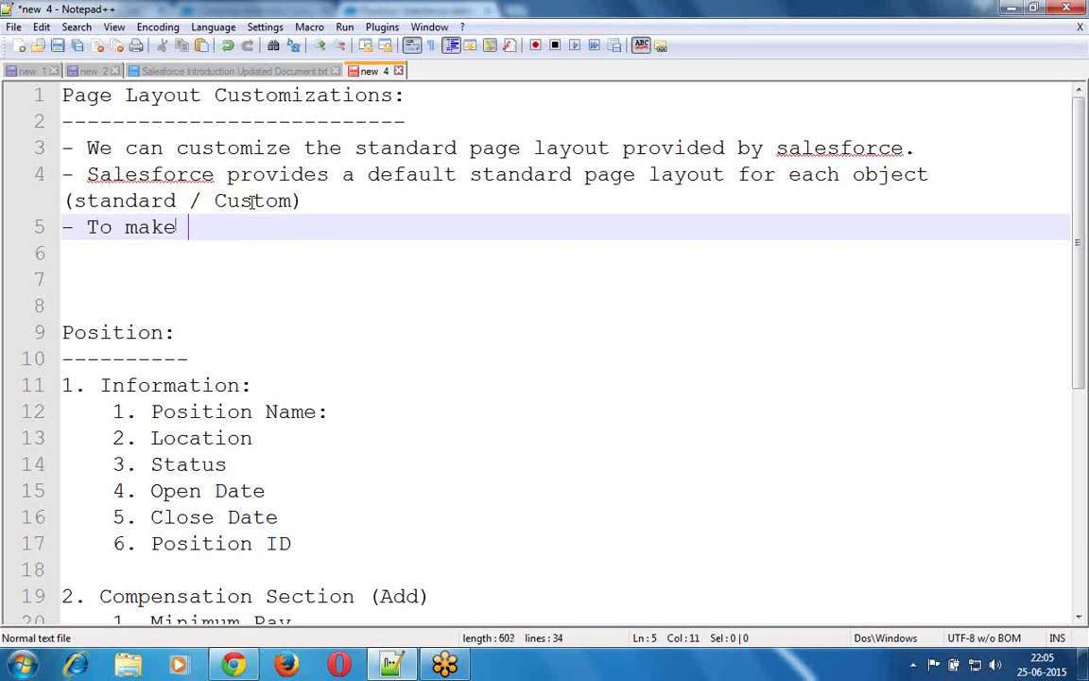
{"action": "type", "text": "the page"}
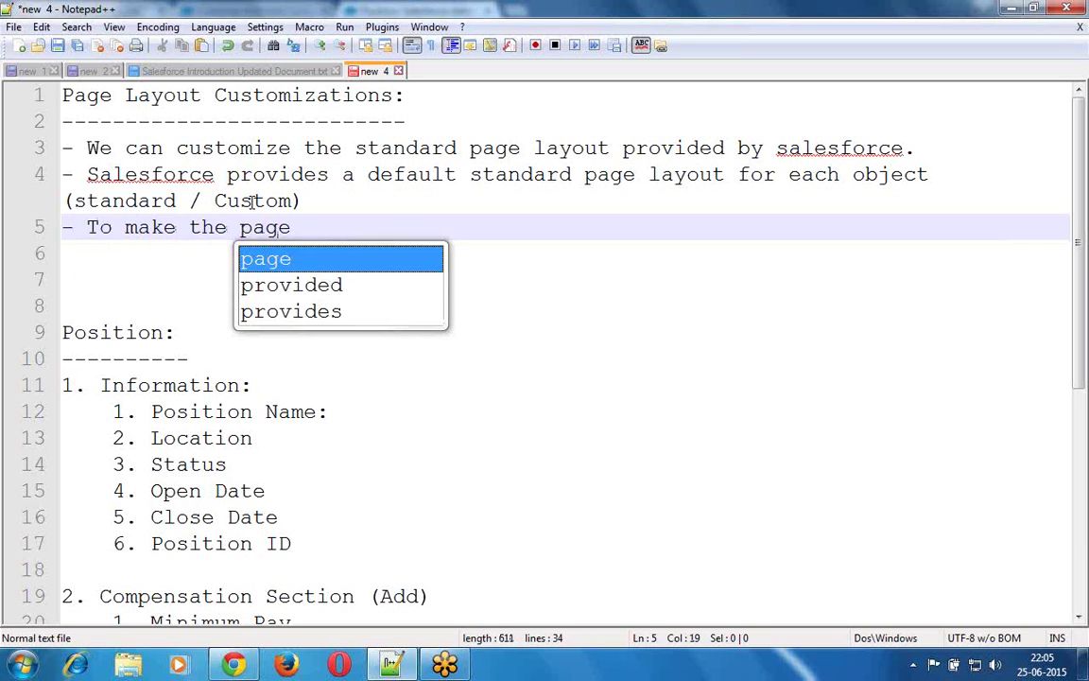
{"action": "type", "text": " layout"}
{"action": "key", "text": "BackSpace"}
{"action": "type", "text": "ut / Screen / "}
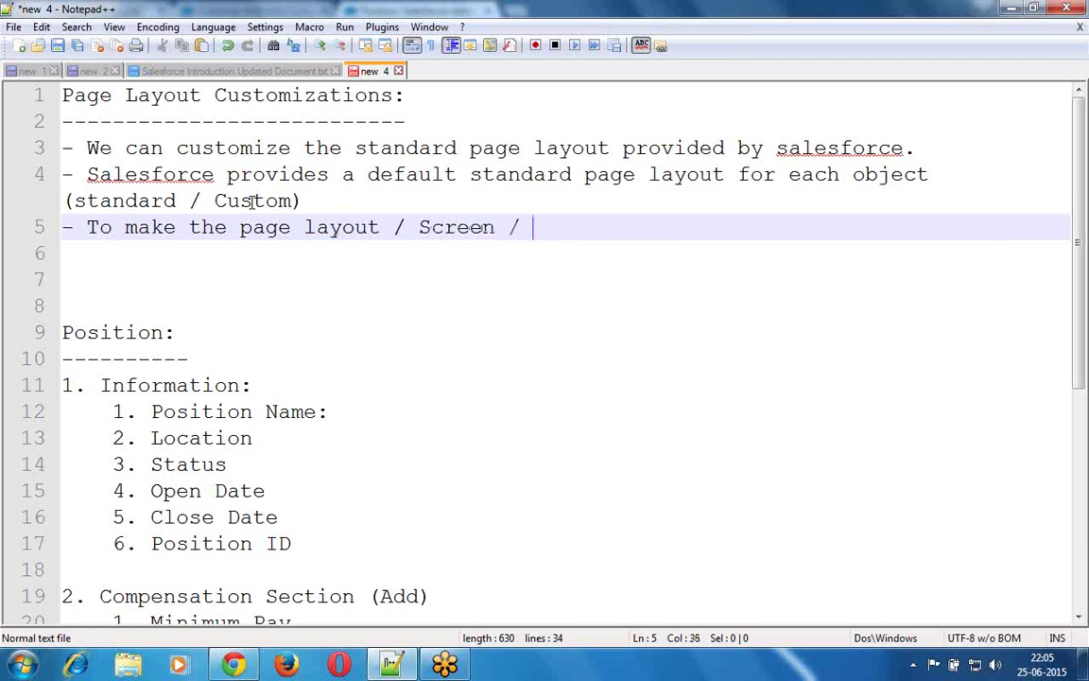
{"action": "type", "text": "UI looks att"}
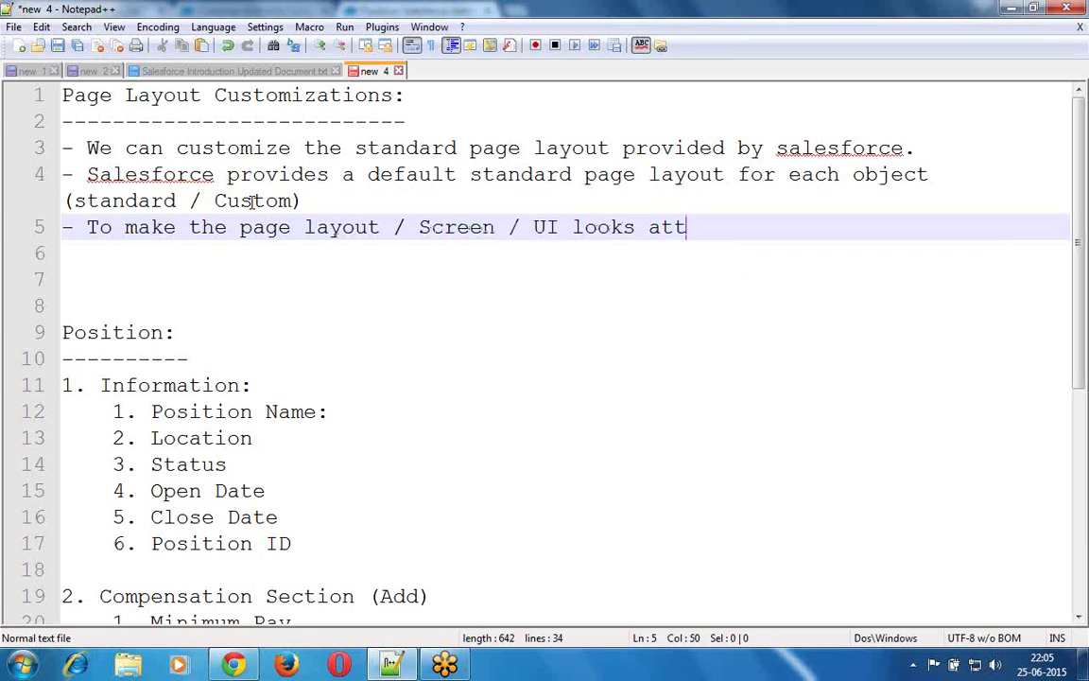
{"action": "type", "text": "ractive,"}
{"action": "key", "text": "BackSpace"}
{"action": "type", "text": ", we n"}
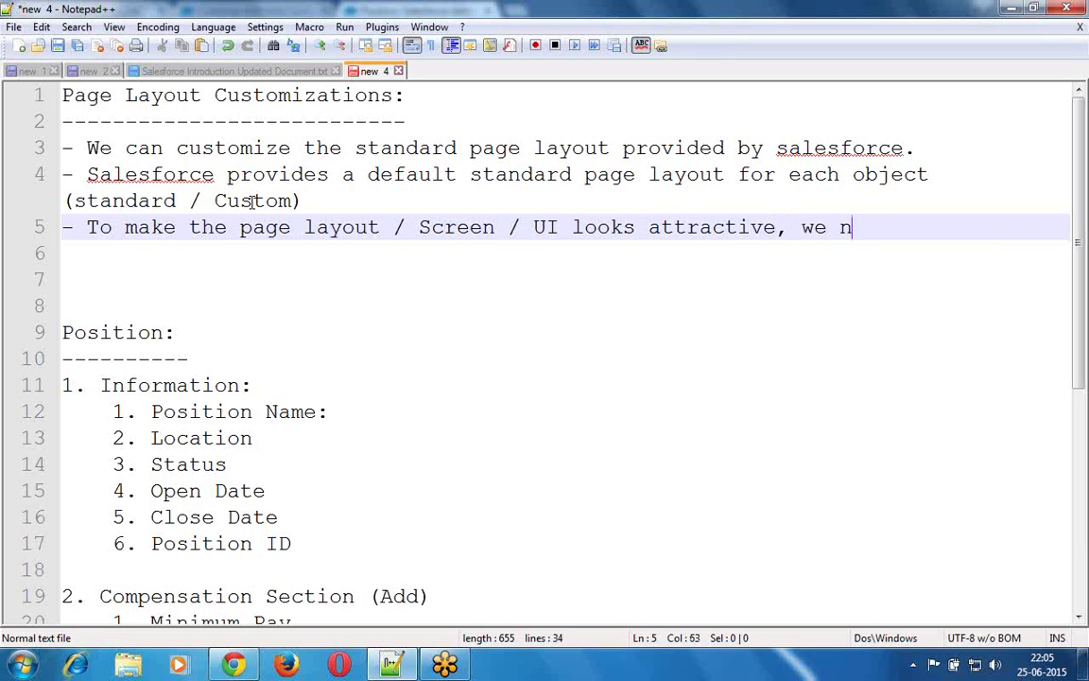
{"action": "type", "text": "eed to custom"}
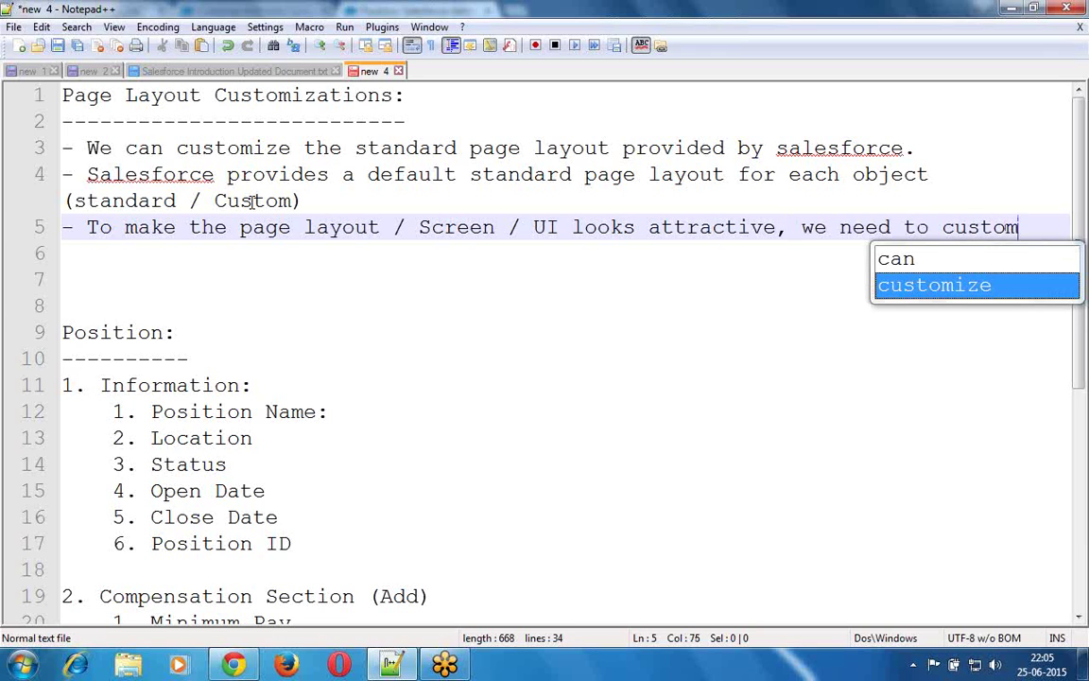
{"action": "key", "text": "Return"}
{"action": "type", "text": "b"}
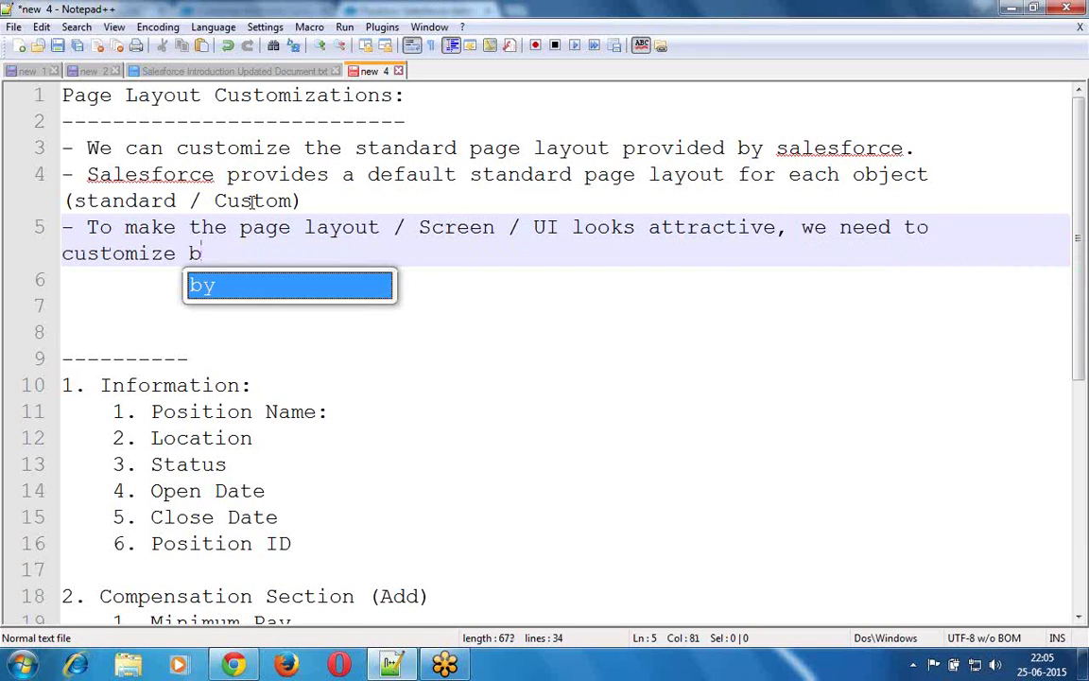
{"action": "type", "text": "ased on the requirement."}
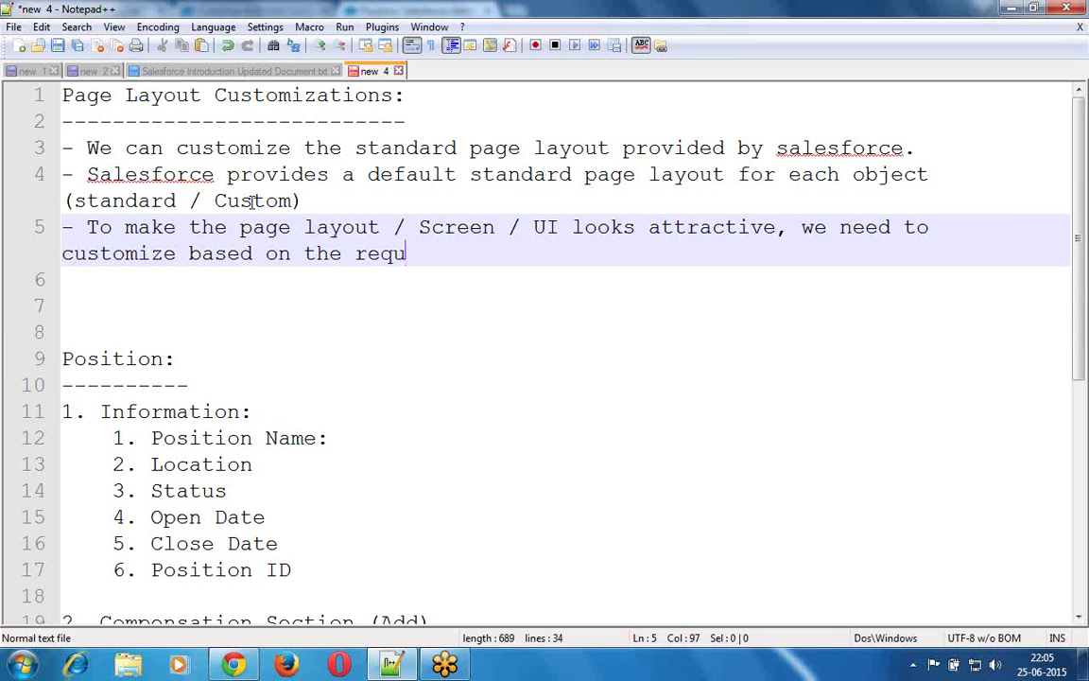
- Add a blank line and type '-Salesforce provides the page layout customization for each object.'
{"action": "key", "text": "Return"}
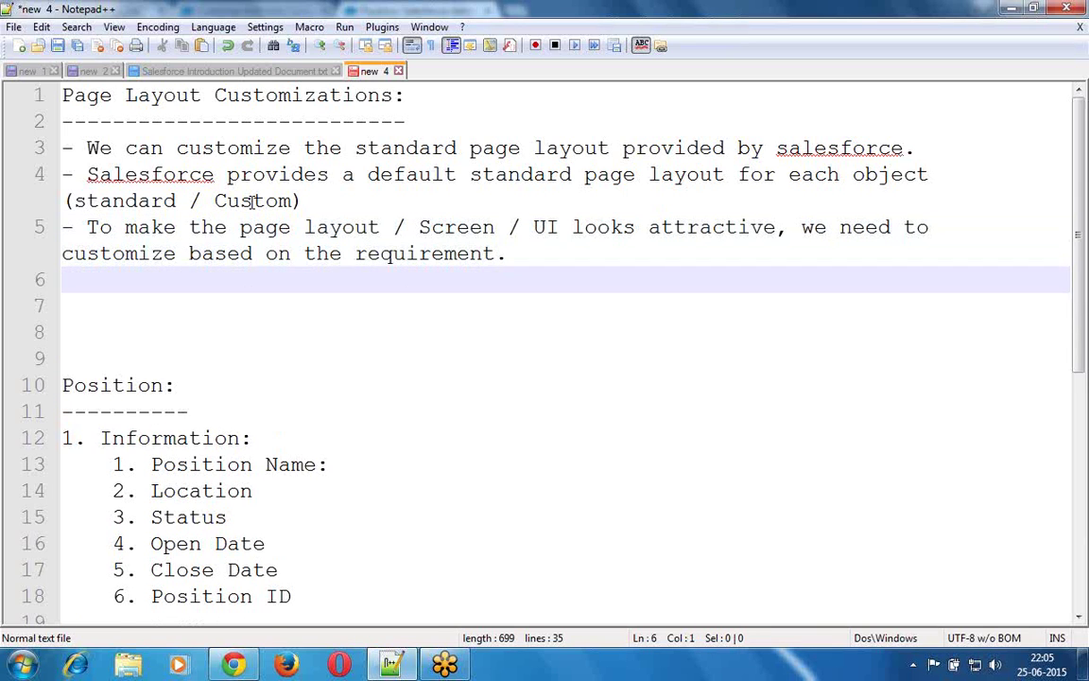
{"action": "key", "text": "Return"}
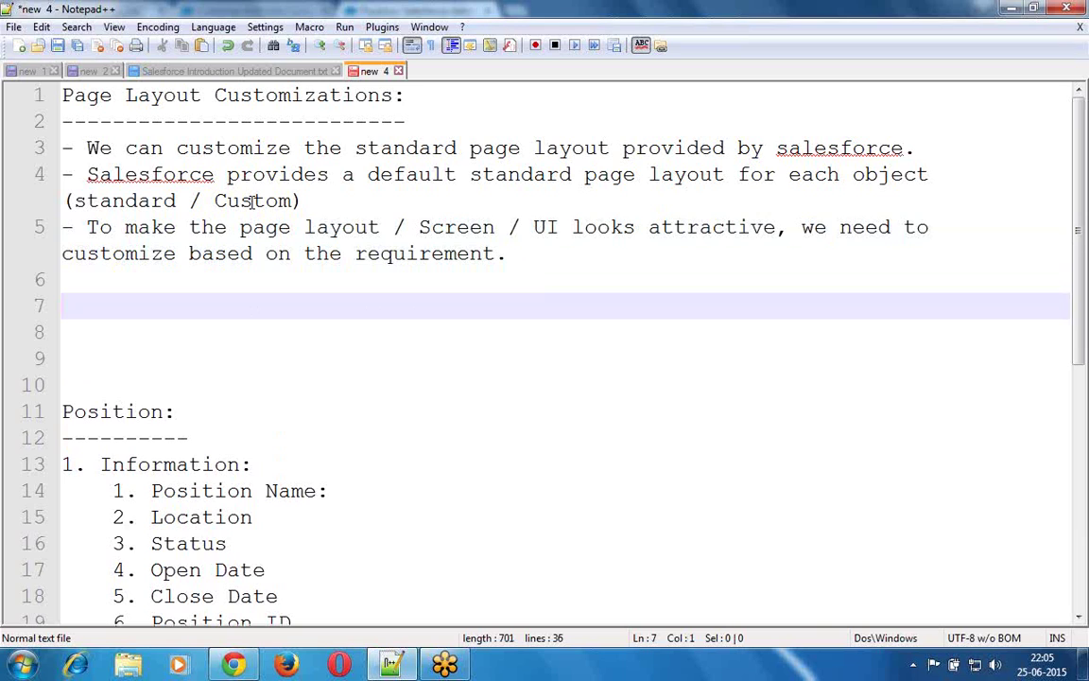
{"action": "key", "text": "Up"}
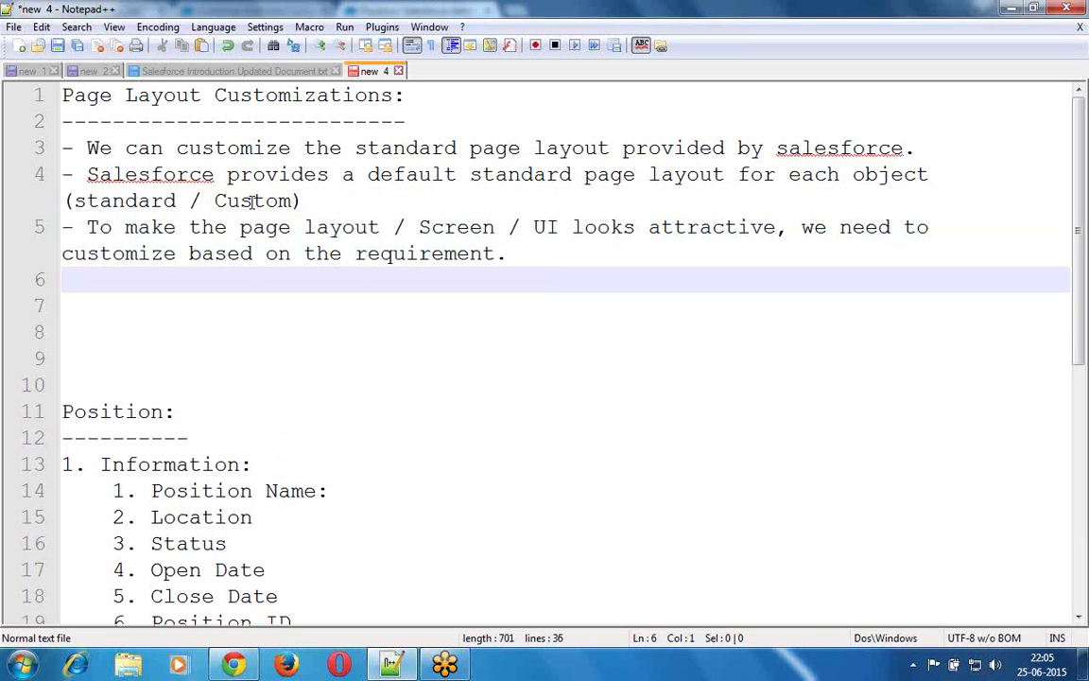
{"action": "type", "text": "-Sal"}
{"action": "key", "text": "Return"}
{"action": "type", "text": "p"}
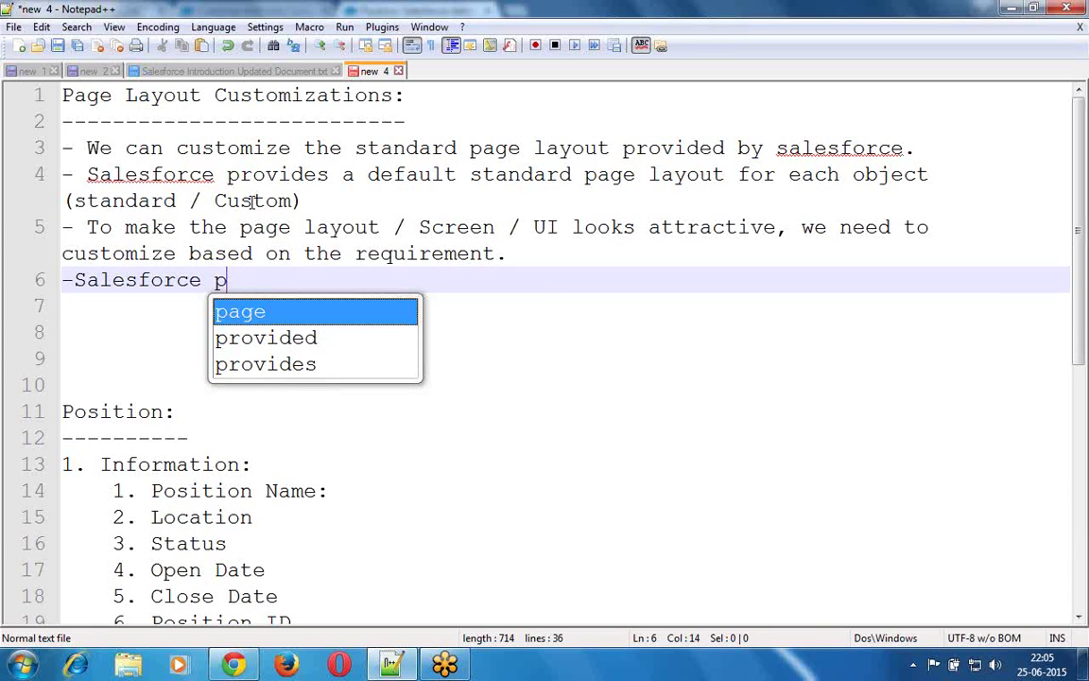
{"action": "type", "text": "rovides the "}
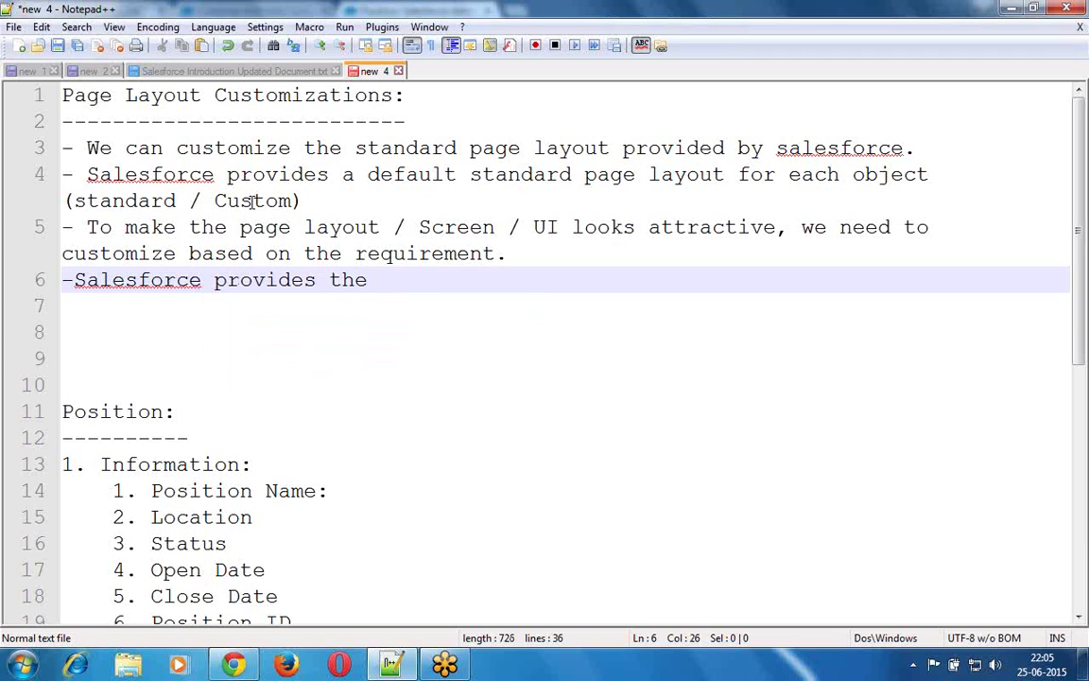
{"action": "type", "text": "page"}
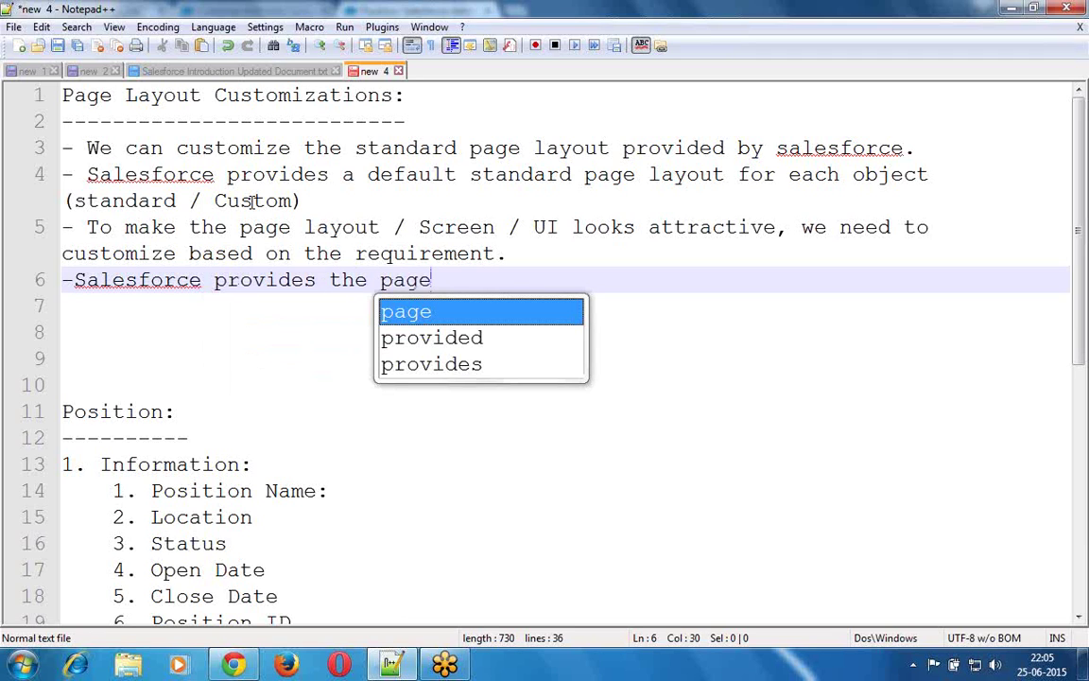
{"action": "type", "text": " lay"}
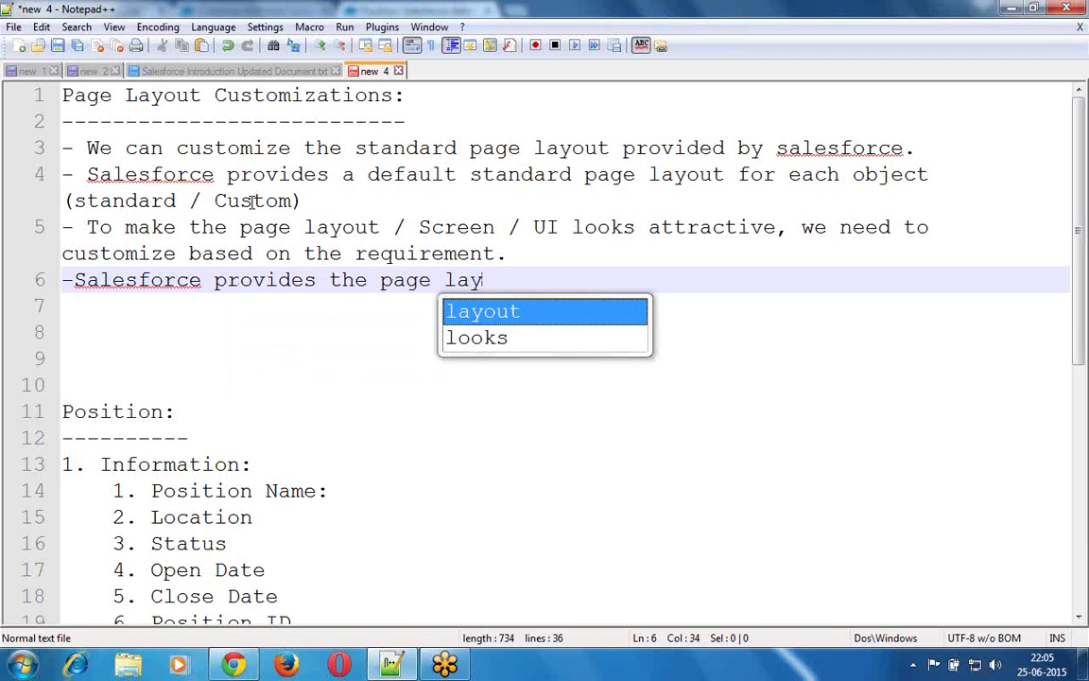
{"action": "key", "text": "Return"}
{"action": "type", "text": "cu"}
{"action": "key", "text": "Return"}
{"action": "key", "text": "BackSpace"}
{"action": "type", "text": "ation for "}
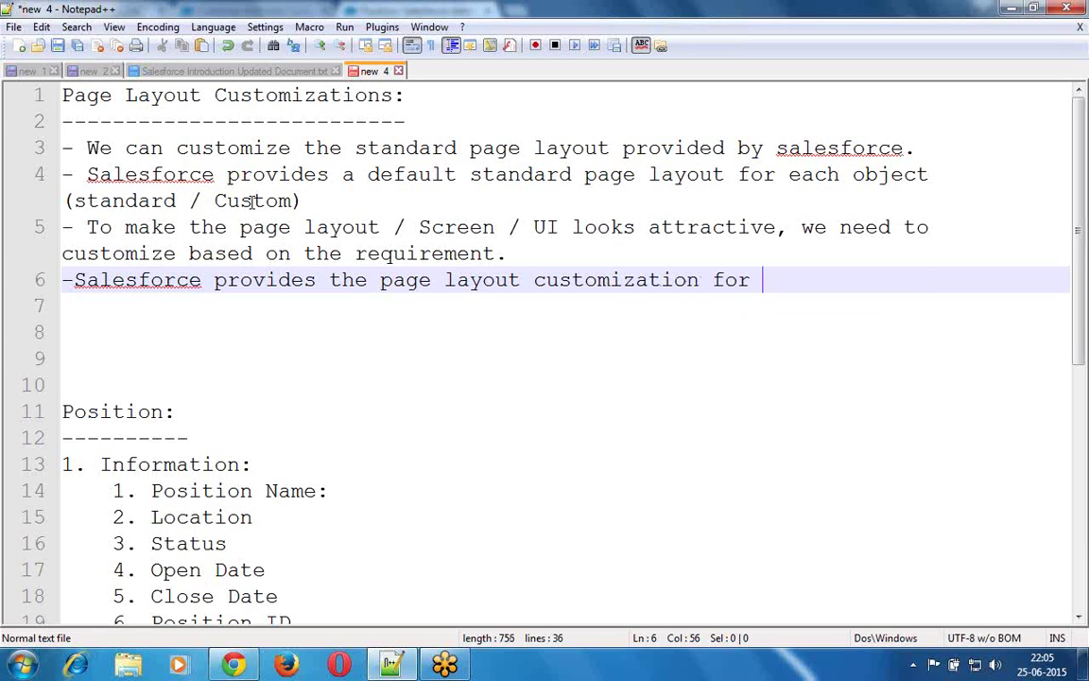
{"action": "type", "text": "each obj"}
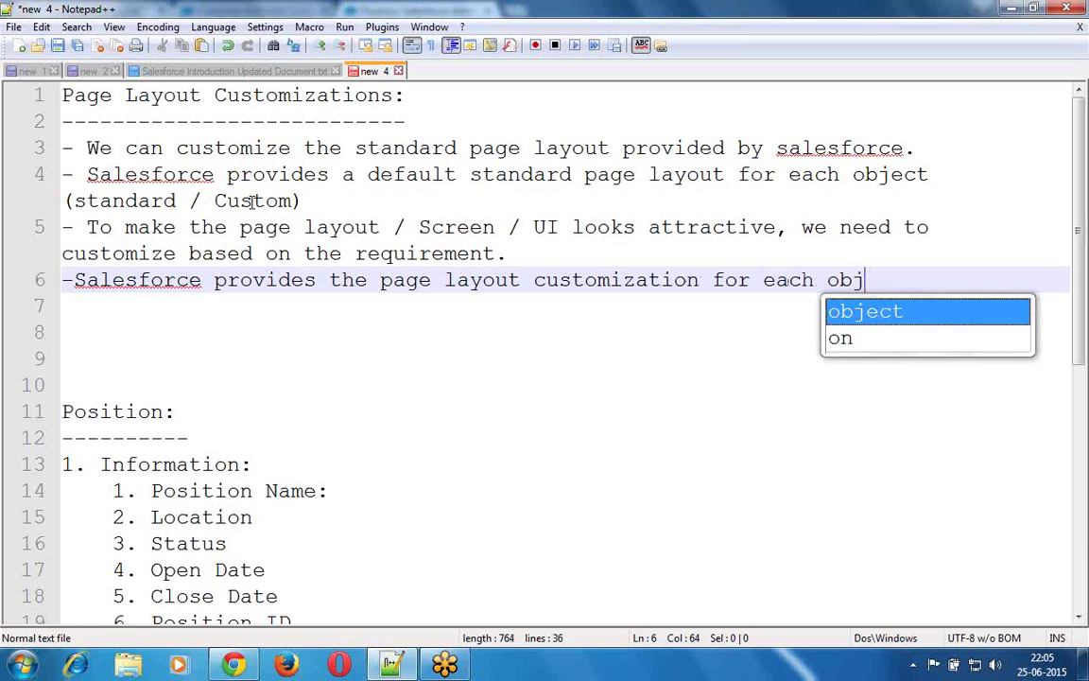
{"action": "key", "text": "Return"}
{"action": "type", "text": "."}
{"action": "key", "text": "Return"}
{"action": "key", "text": "Return"}
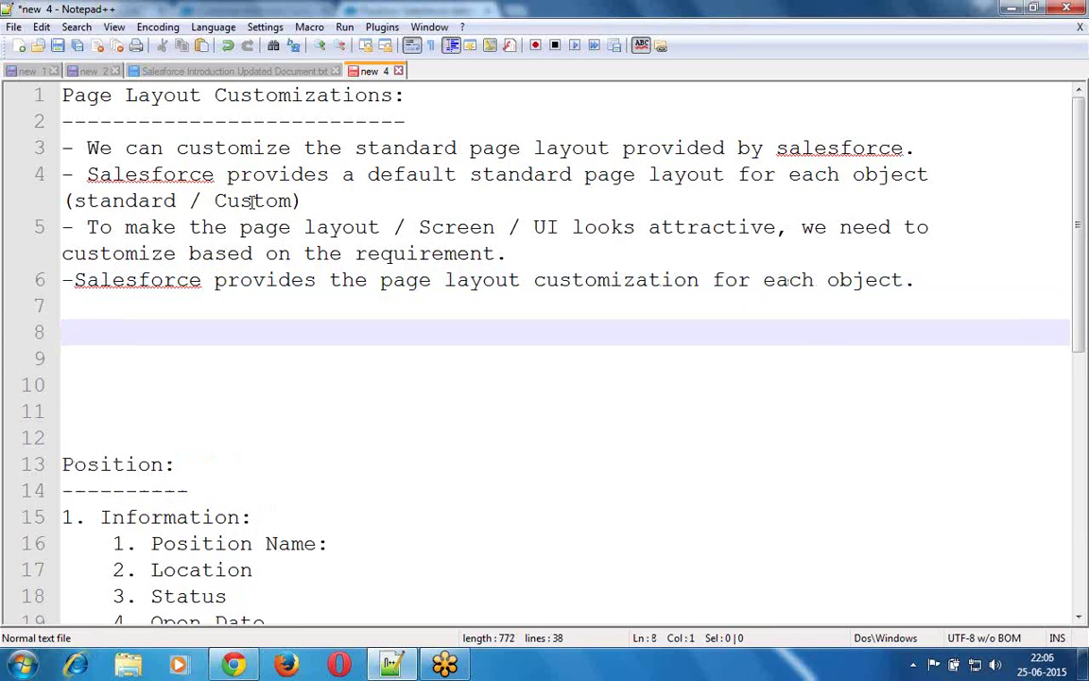
- Add the heading 'What we can do with Customizations:', underline it with dashes, and begin item '1.'
{"action": "type", "text": "Waht"}
{"action": "key", "text": "BackSpace"}
{"action": "key", "text": "BackSpace"}
{"action": "key", "text": "BackSpace"}
{"action": "key", "text": "BackSpace"}
{"action": "type", "text": "hat we "}
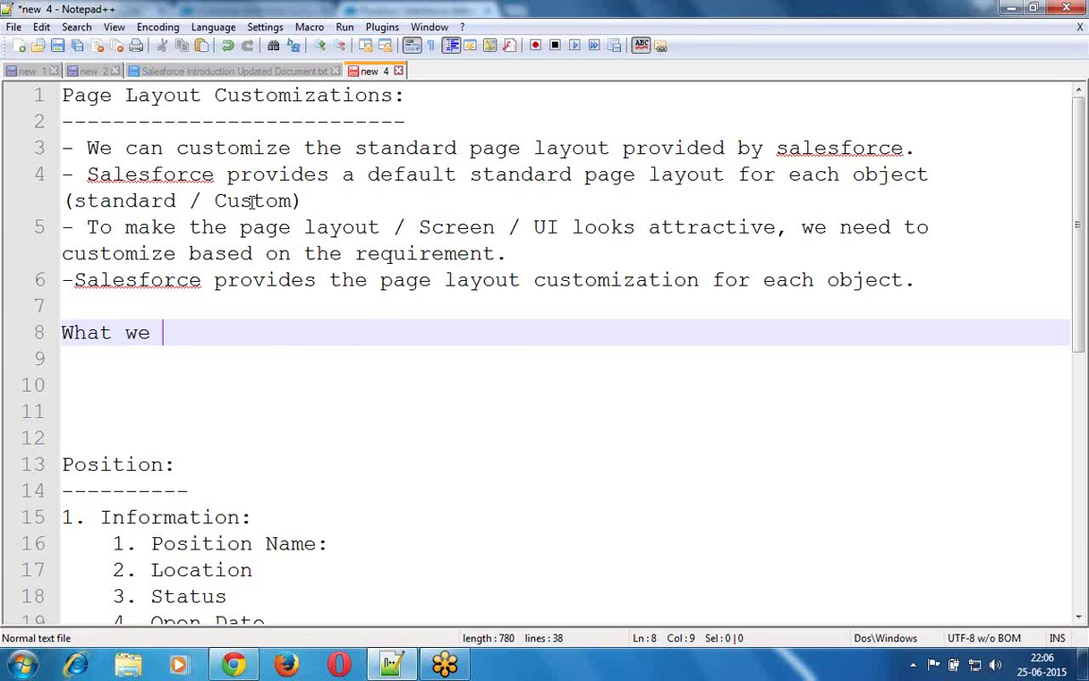
{"action": "type", "text": "can "}
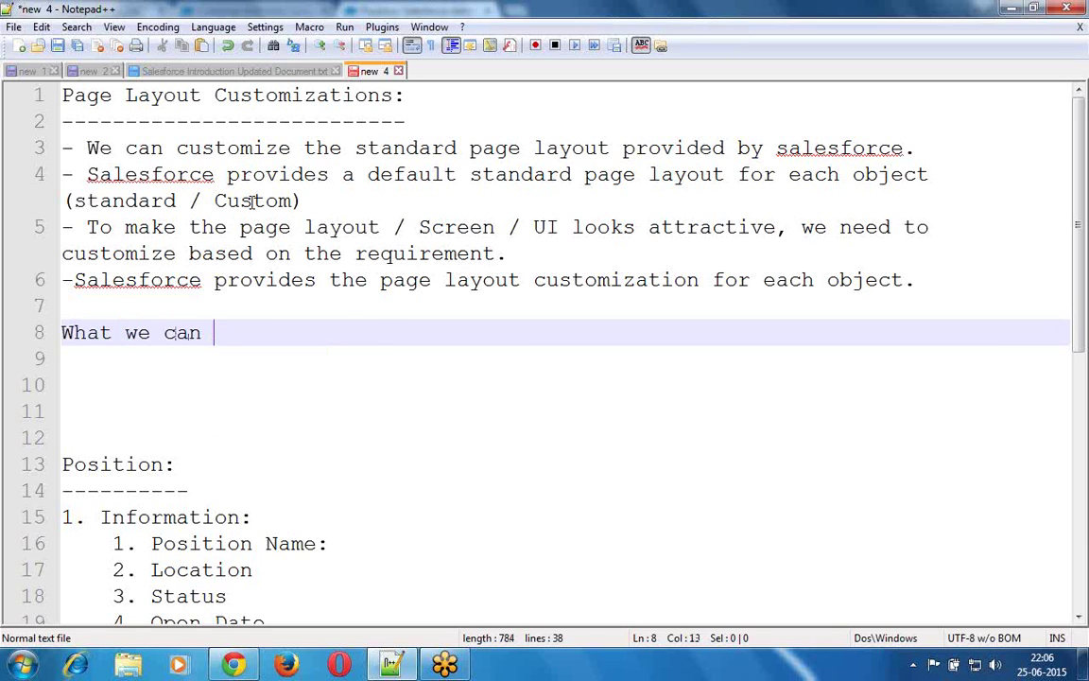
{"action": "type", "text": "do with Cu"}
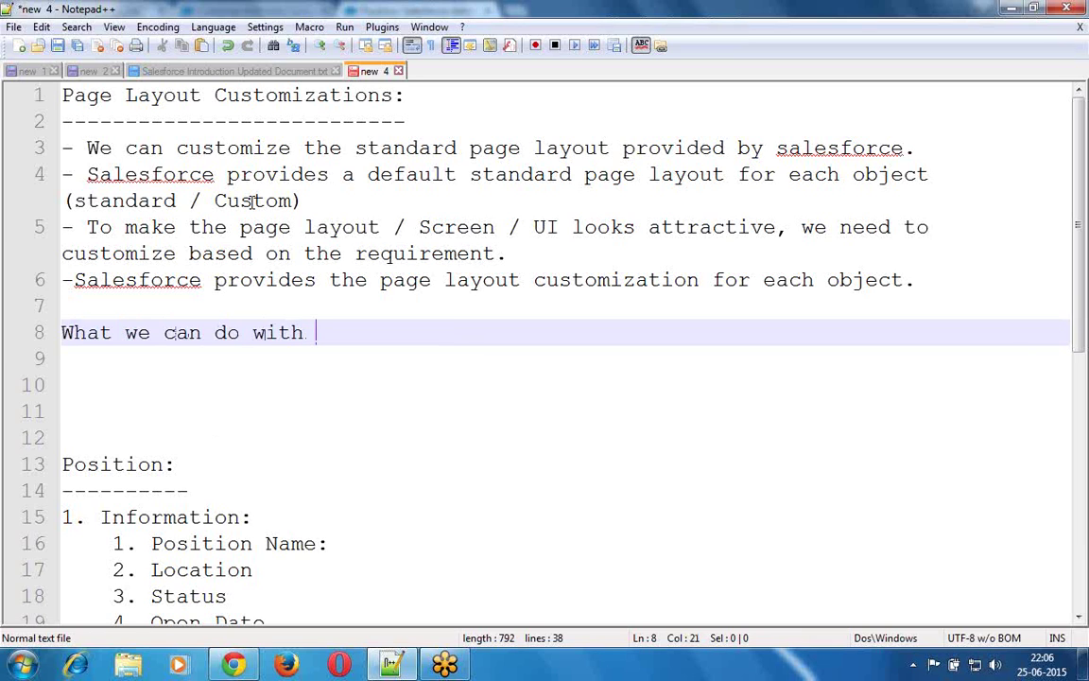
{"action": "key", "text": "Down"}
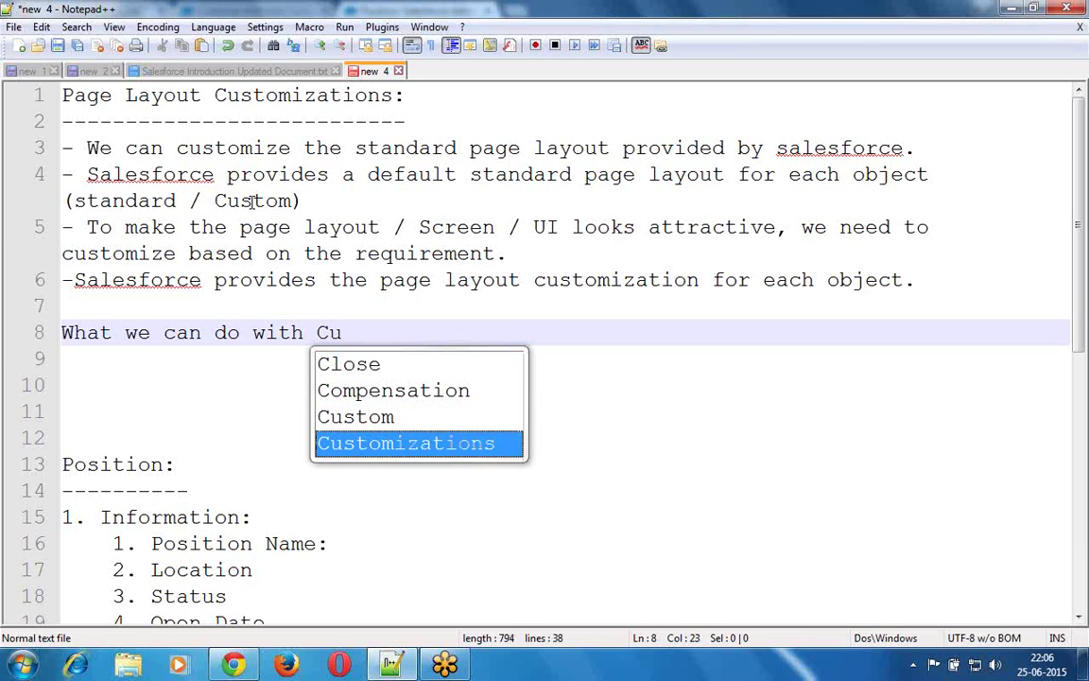
{"action": "key", "text": "Return"}
{"action": "type", "text": ":"}
{"action": "key", "text": "Return"}
{"action": "type", "text": "-----------------------------------"}
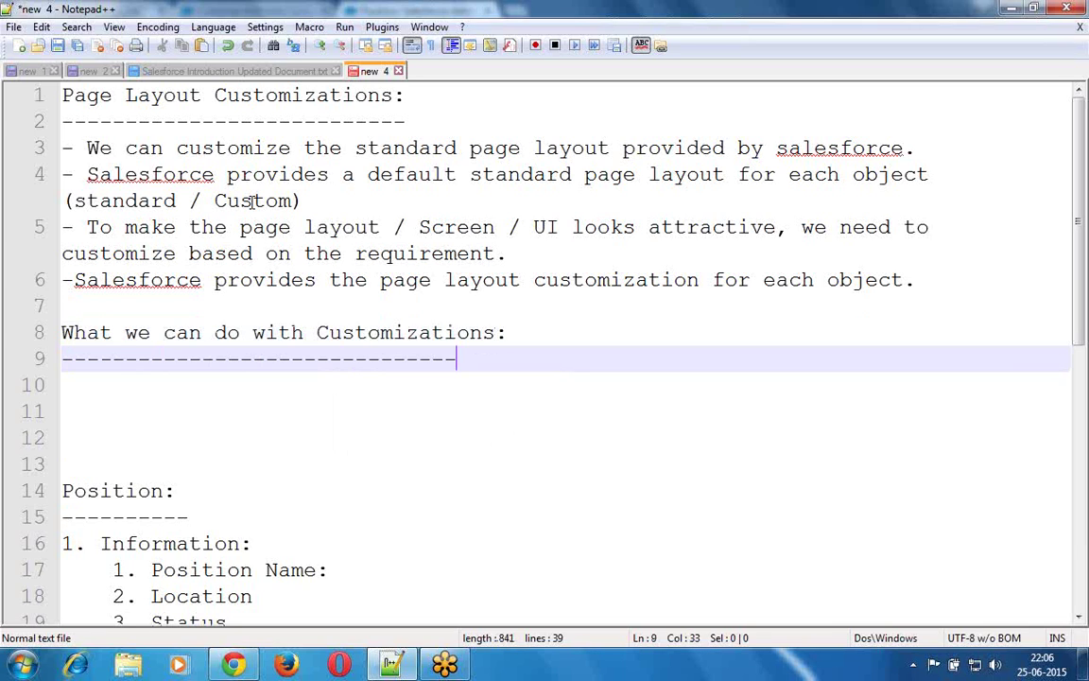
{"action": "key", "text": "Return"}
{"action": "type", "text": "1."}
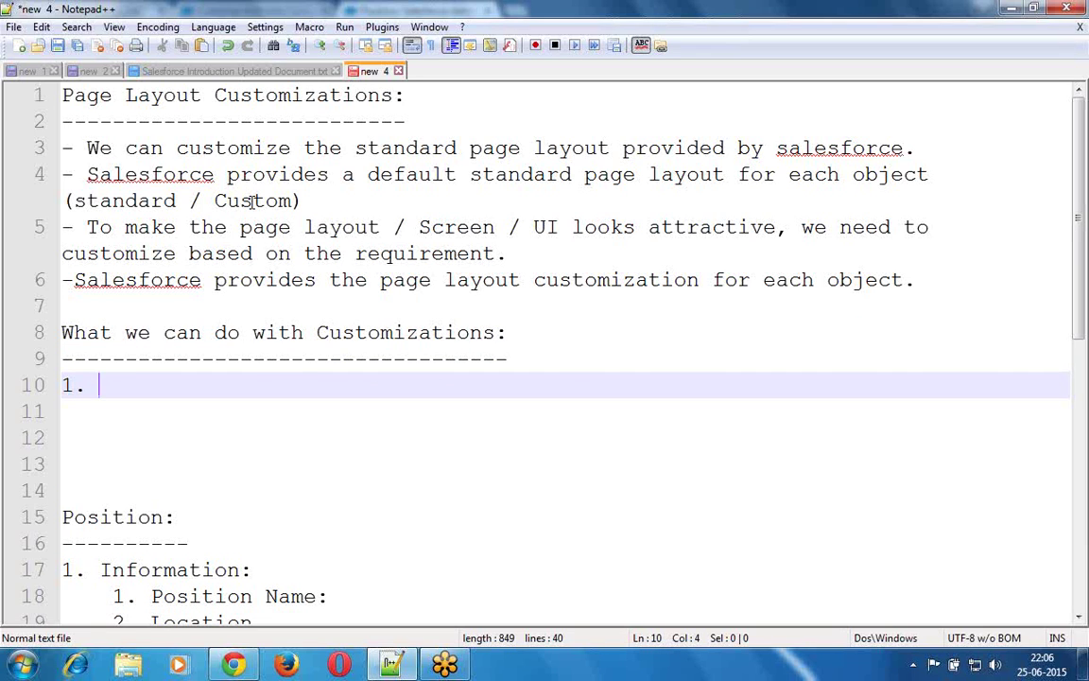
- Open the Salesforce Administrator position in edit mode and highlight its Information section heading
{"action": "left_click", "coordinate": [234, 666]}
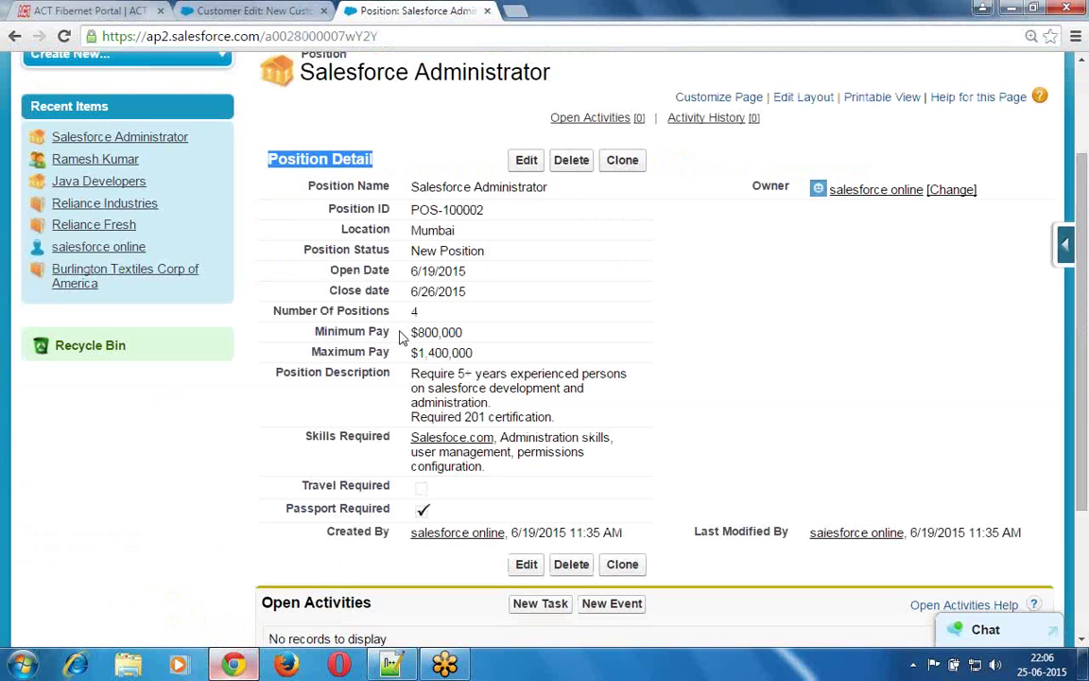
{"action": "left_click", "coordinate": [526, 163]}
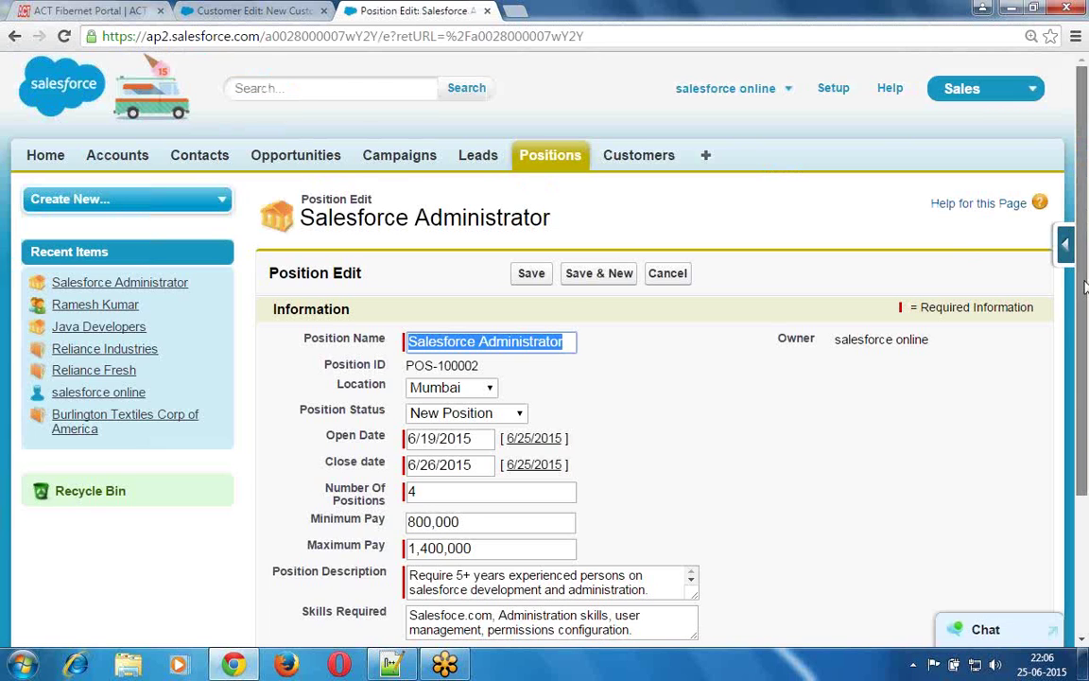
{"action": "scroll", "coordinate": [1085, 196], "scroll_direction": "down", "scroll_amount": 2}
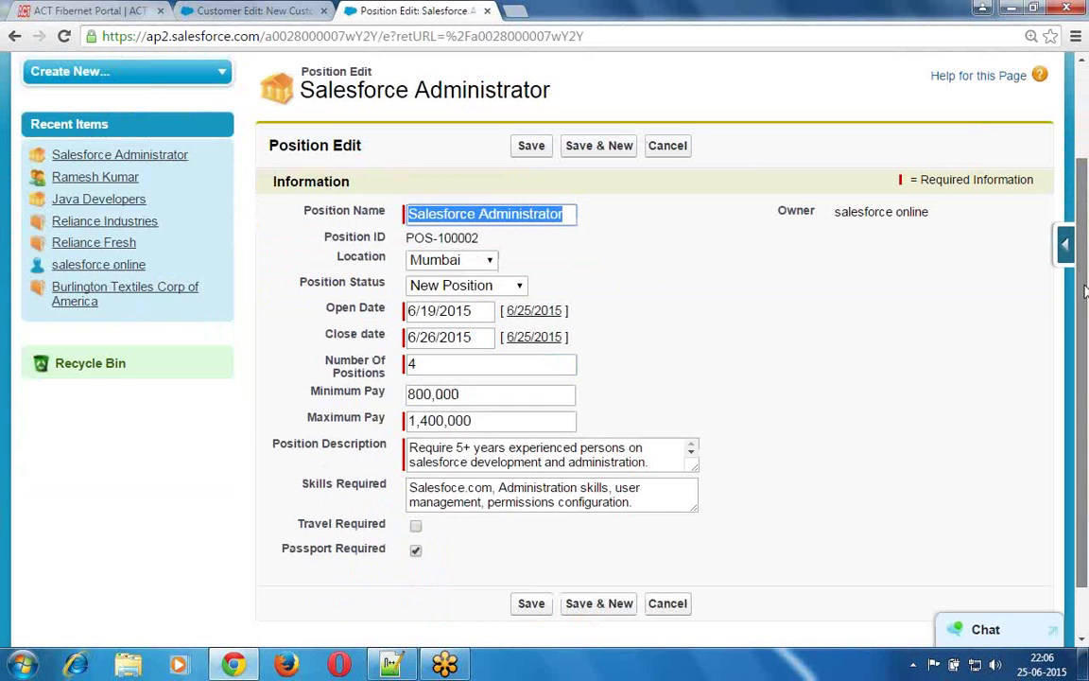
{"action": "left_click", "coordinate": [810, 58]}
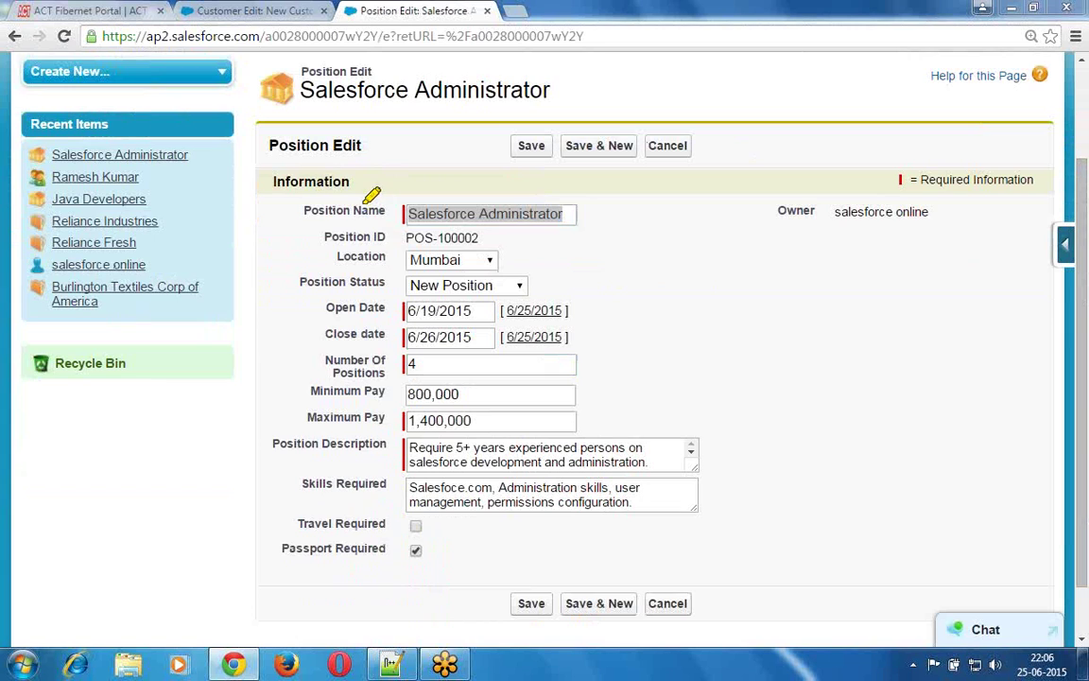
{"action": "left_click", "coordinate": [354, 197]}
{"action": "left_click_drag", "start_coordinate": [314, 189], "coordinate": [273, 190]}
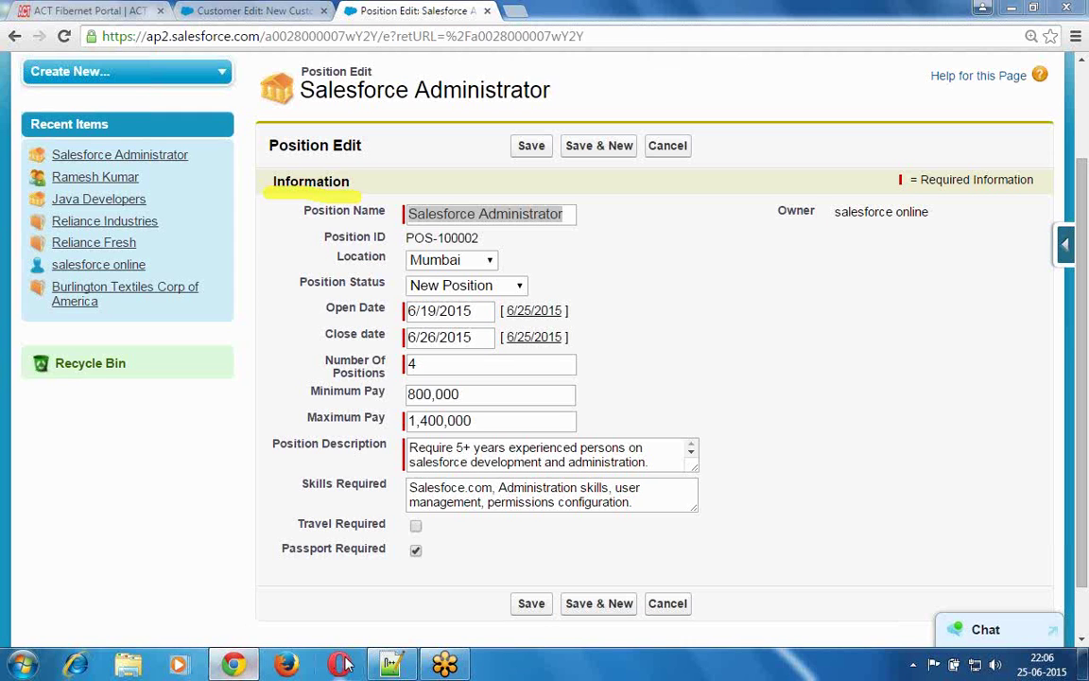
- Complete item 1 in Notepad++ as 'We can add more sections to the page layout'
{"action": "left_click", "coordinate": [390, 665]}
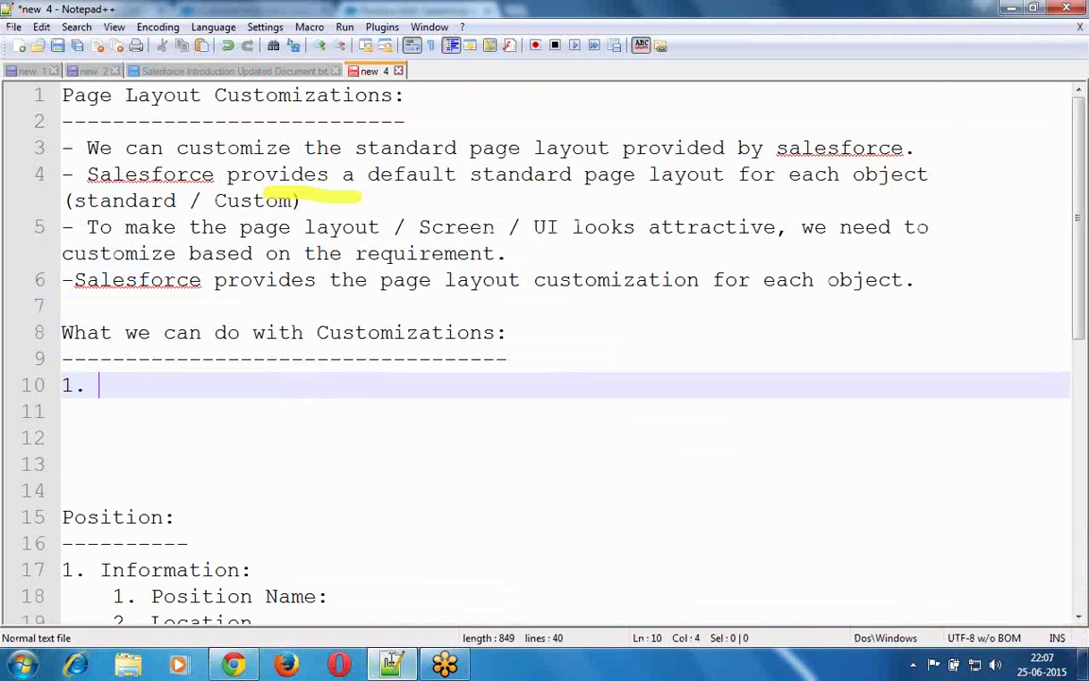
{"action": "type", "text": "We can ass"}
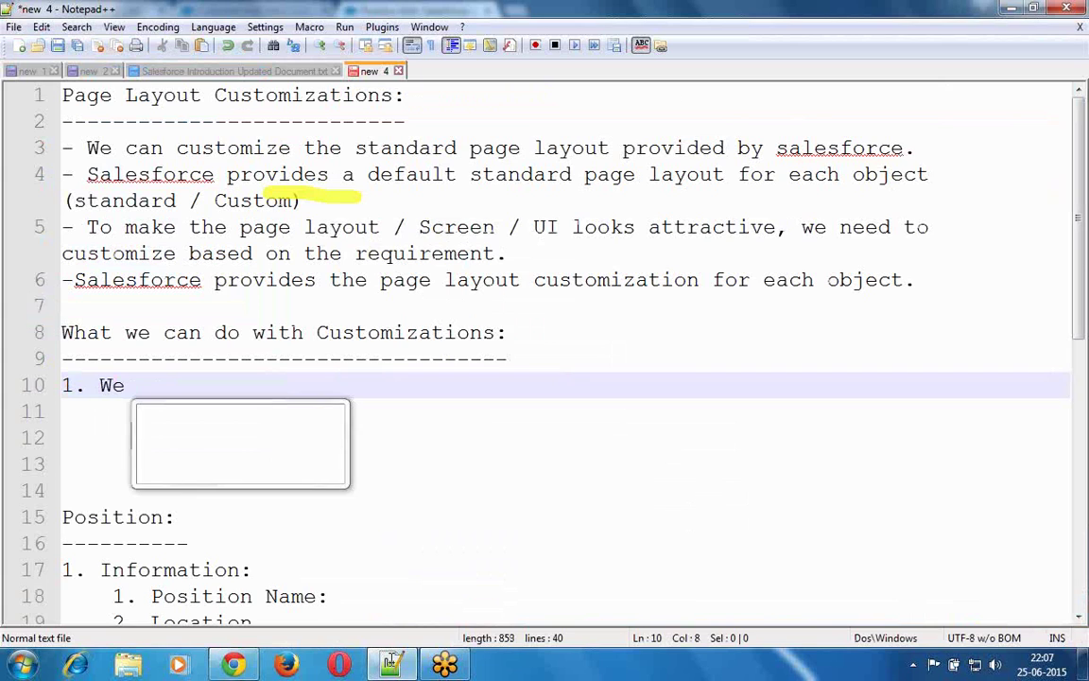
{"action": "key", "text": "BackSpace"}
{"action": "key", "text": "BackSpace"}
{"action": "type", "text": "dd"}
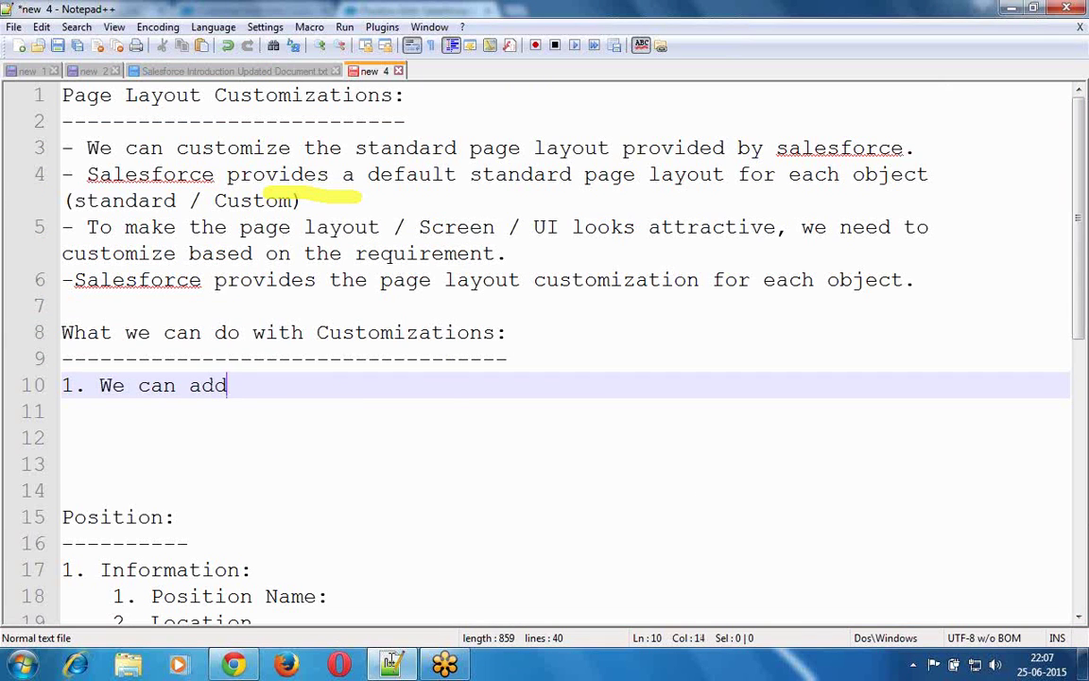
{"action": "type", "text": " more sections "}
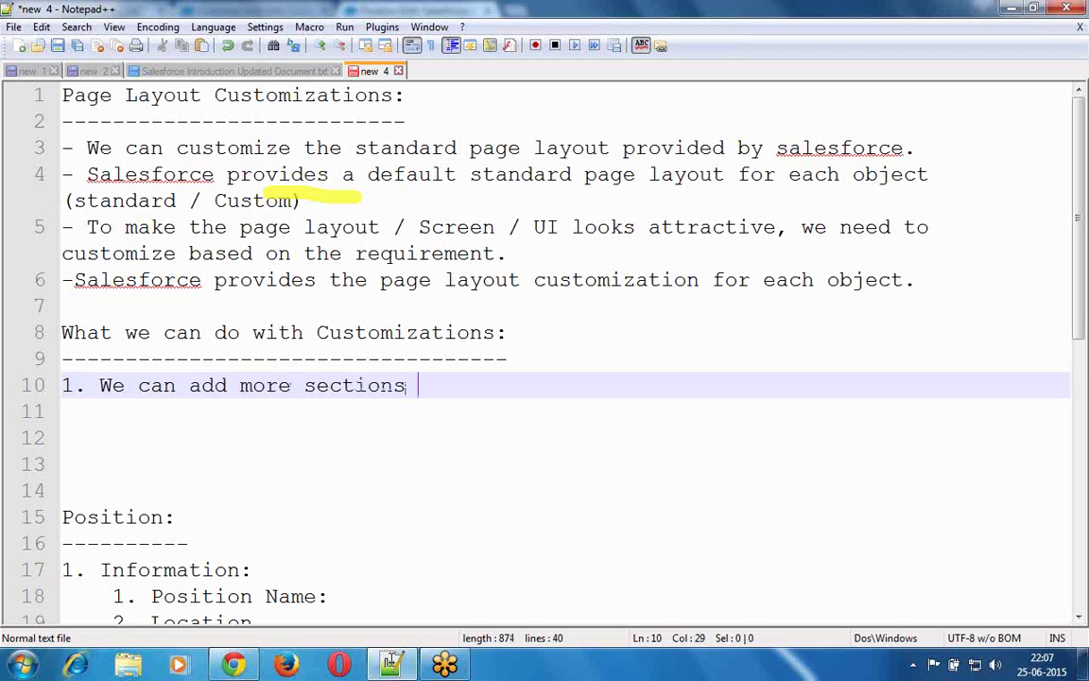
{"action": "type", "text": "to the"}
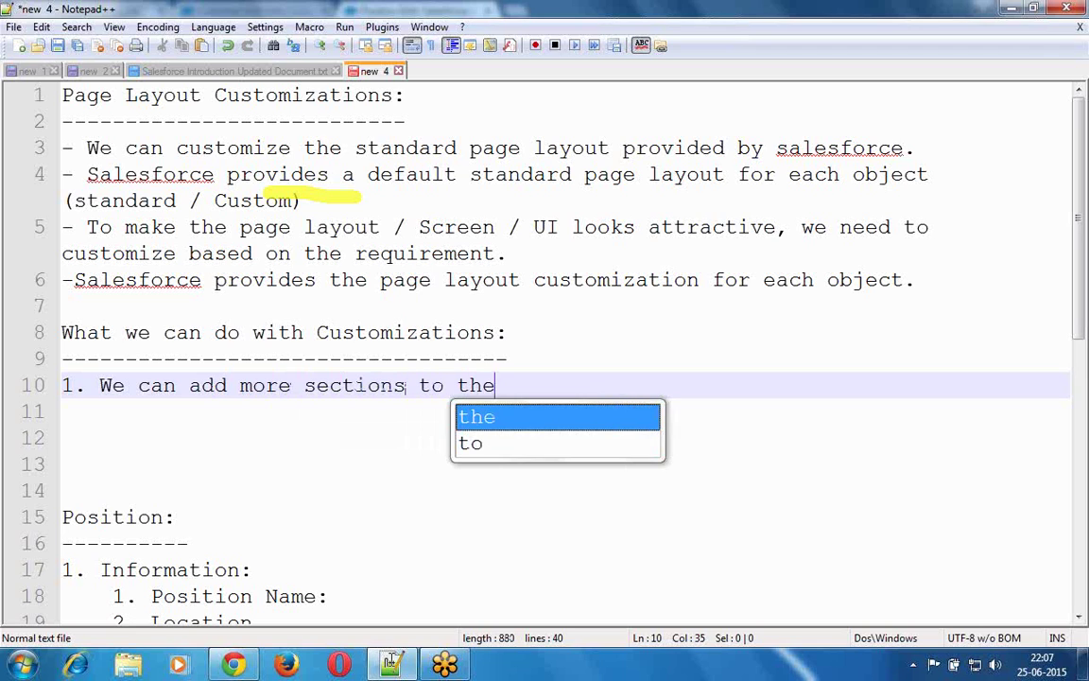
{"action": "type", "text": " page la"}
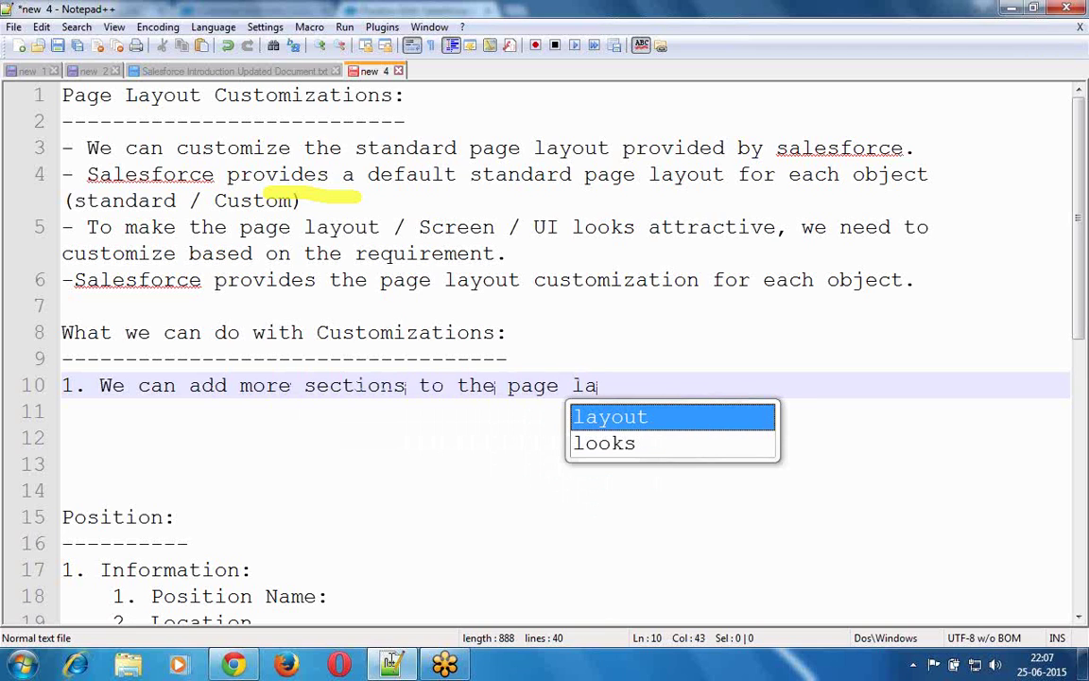
{"action": "type", "text": "y"}
{"action": "key", "text": "Escape"}
{"action": "key", "text": "Down"}
{"action": "key", "text": "Down"}
{"action": "key", "text": "Down"}
{"action": "key", "text": "Down"}
{"action": "key", "text": "Down"}
{"action": "key", "text": "Return"}
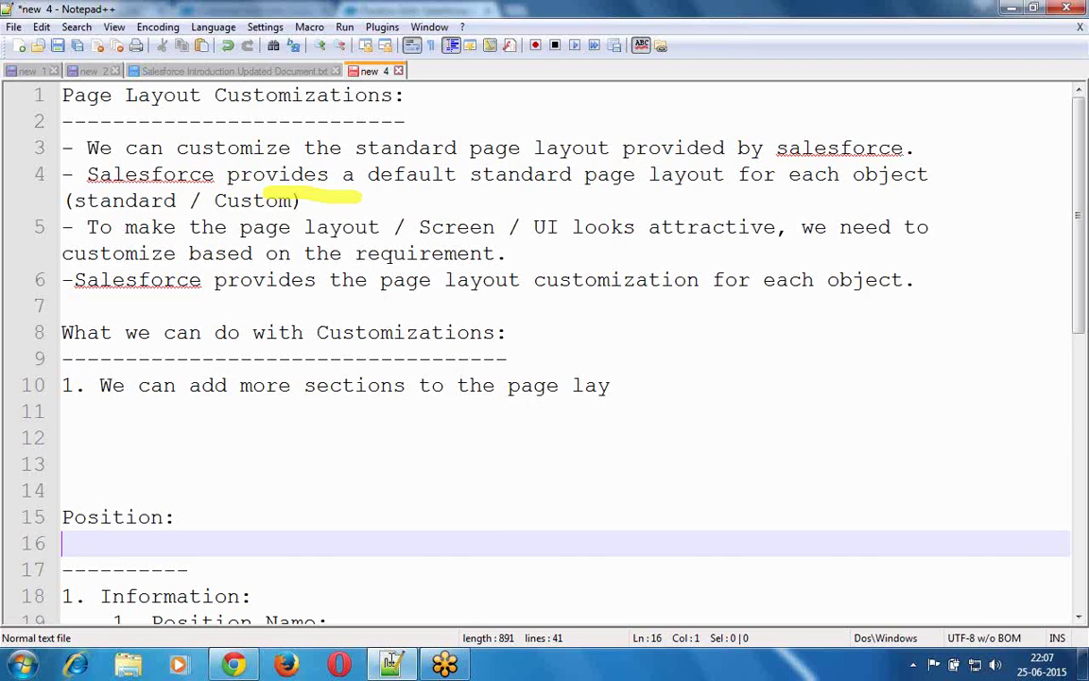
{"action": "left_click", "coordinate": [662, 379]}
{"action": "type", "text": "out"}
{"action": "key", "text": "Escape"}
{"action": "key", "text": "Return"}
- Type item 2, 'We can remove the sections from the layout', correcting 'remore' to 'remove'
{"action": "type", "text": "2."}
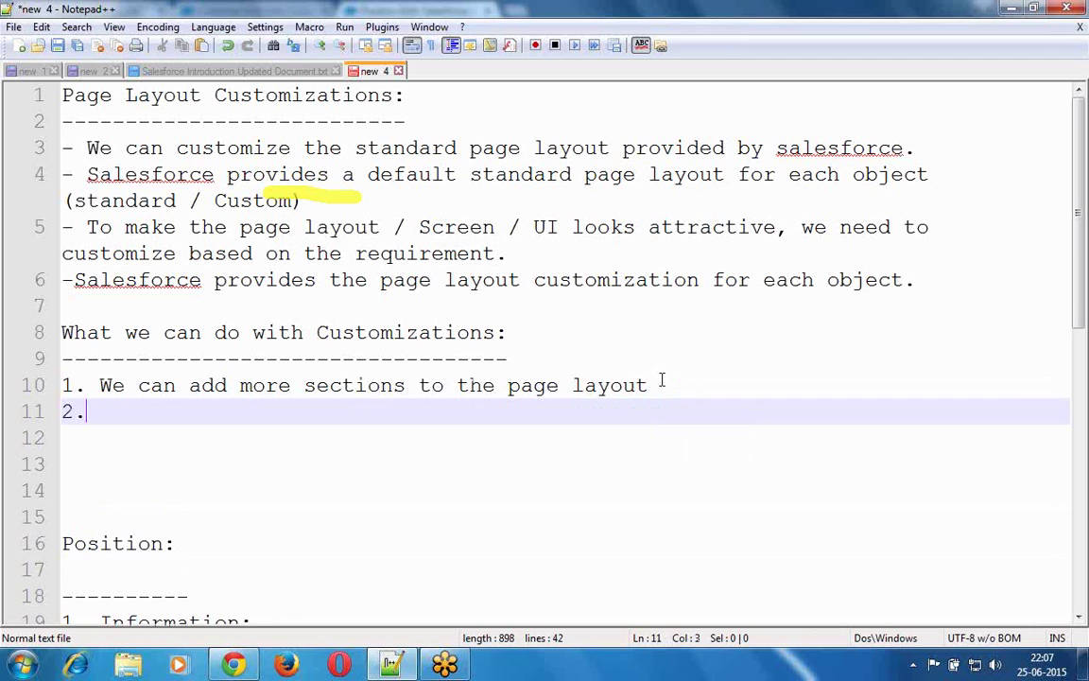
{"action": "type", "text": " We c"}
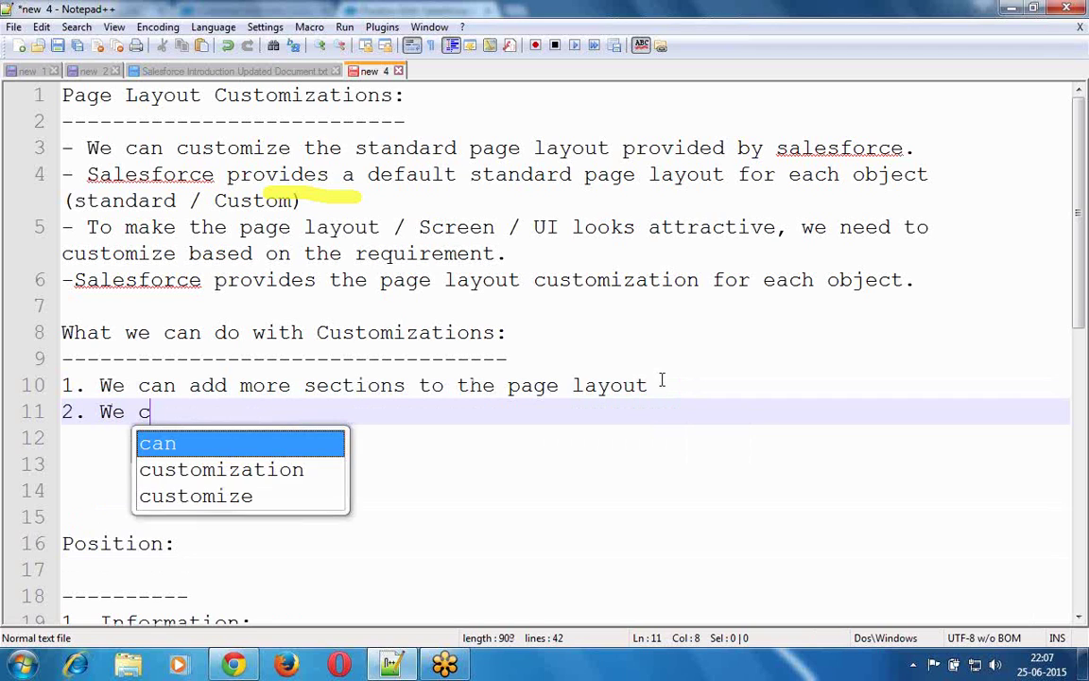
{"action": "type", "text": "an remore th"}
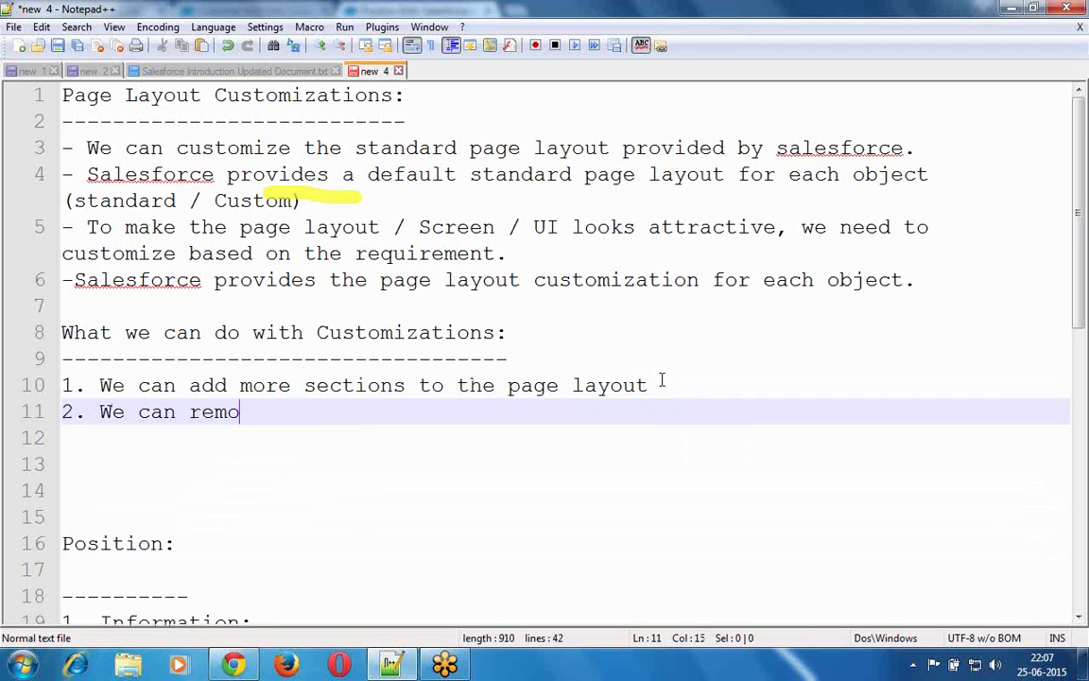
{"action": "left_click", "coordinate": [662, 383]}
{"action": "type", "text": "e"}
{"action": "key", "text": "BackSpace"}
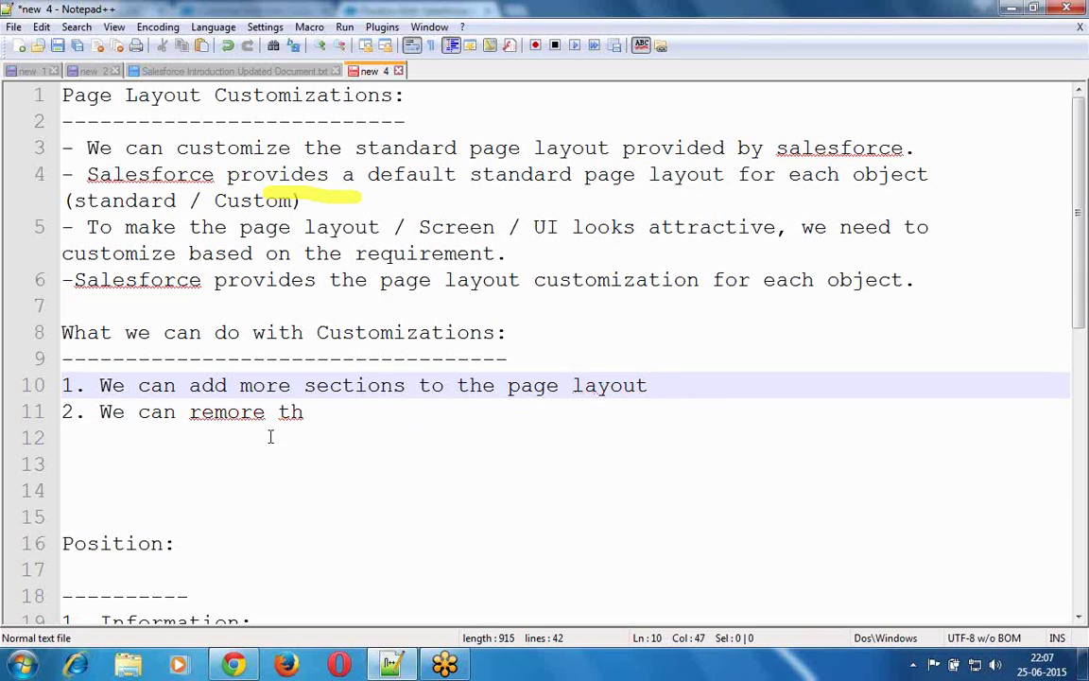
{"action": "left_click", "coordinate": [243, 413]}
{"action": "key", "text": "Delete"}
{"action": "type", "text": "v"}
{"action": "key", "text": "End"}
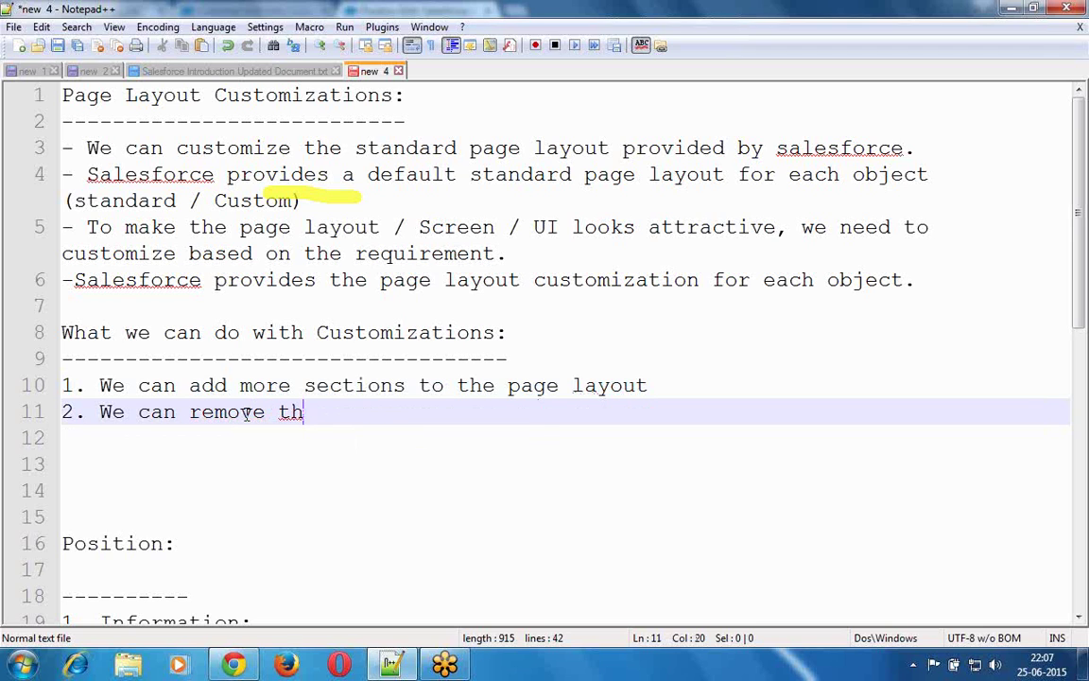
{"action": "type", "text": "e sec"}
{"action": "key", "text": "Return"}
{"action": "type", "text": "from the la"}
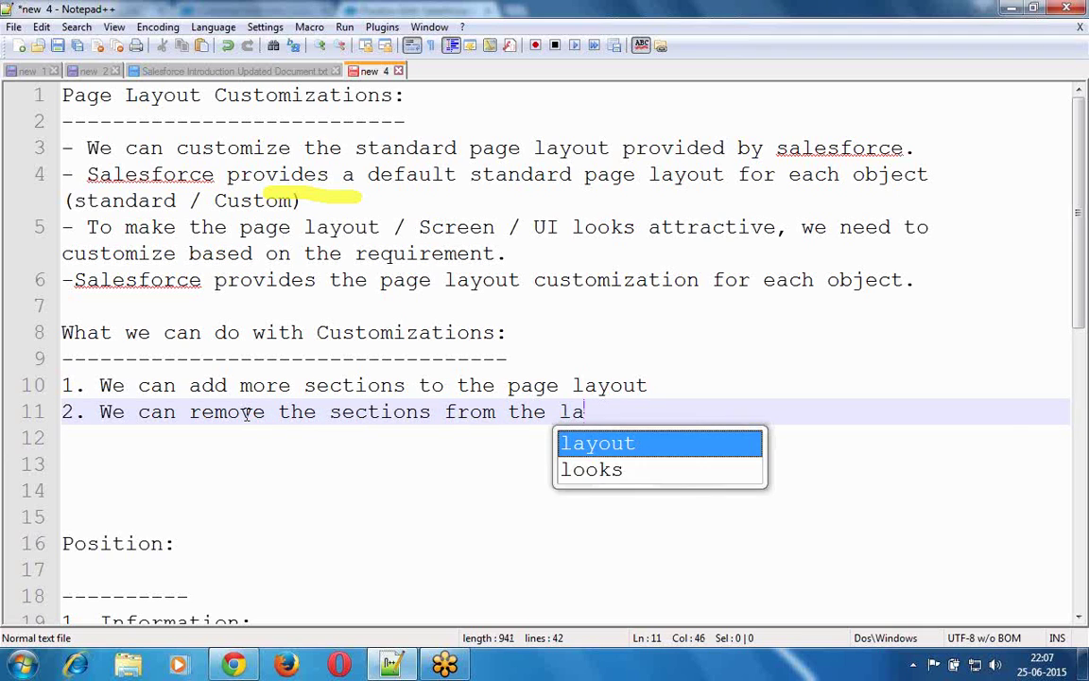
{"action": "key", "text": "Return"}
{"action": "key", "text": "Return"}
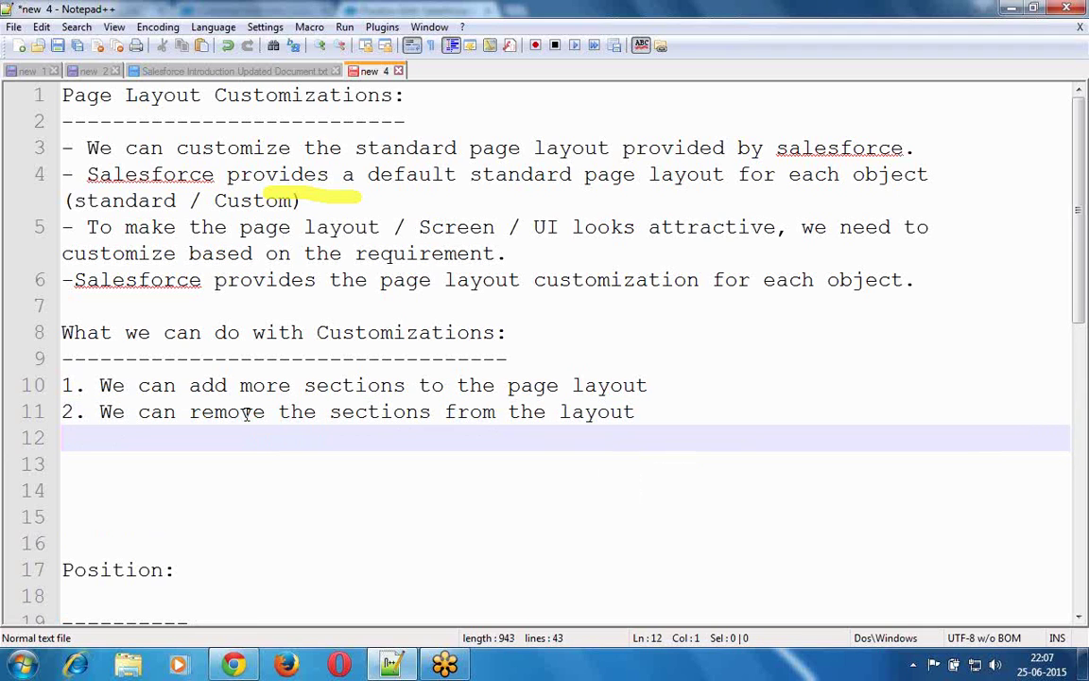
- Type '3. We can arrange the fields in the required sections' and start a new line
{"action": "type", "text": "3. We can "}
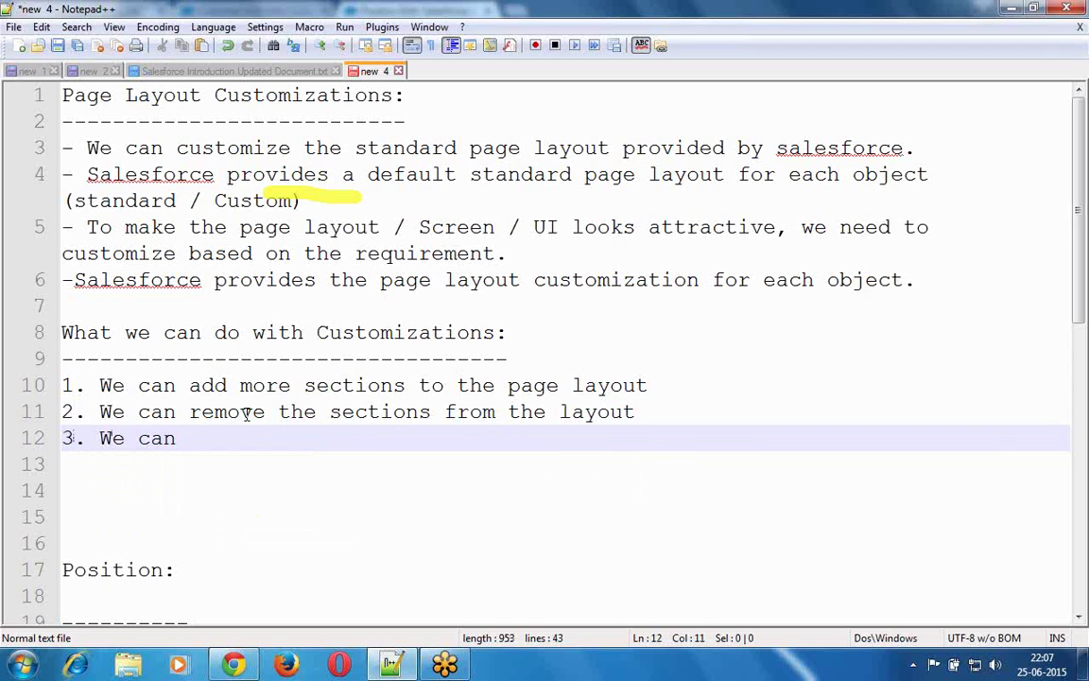
{"action": "type", "text": "arrange the fields i"}
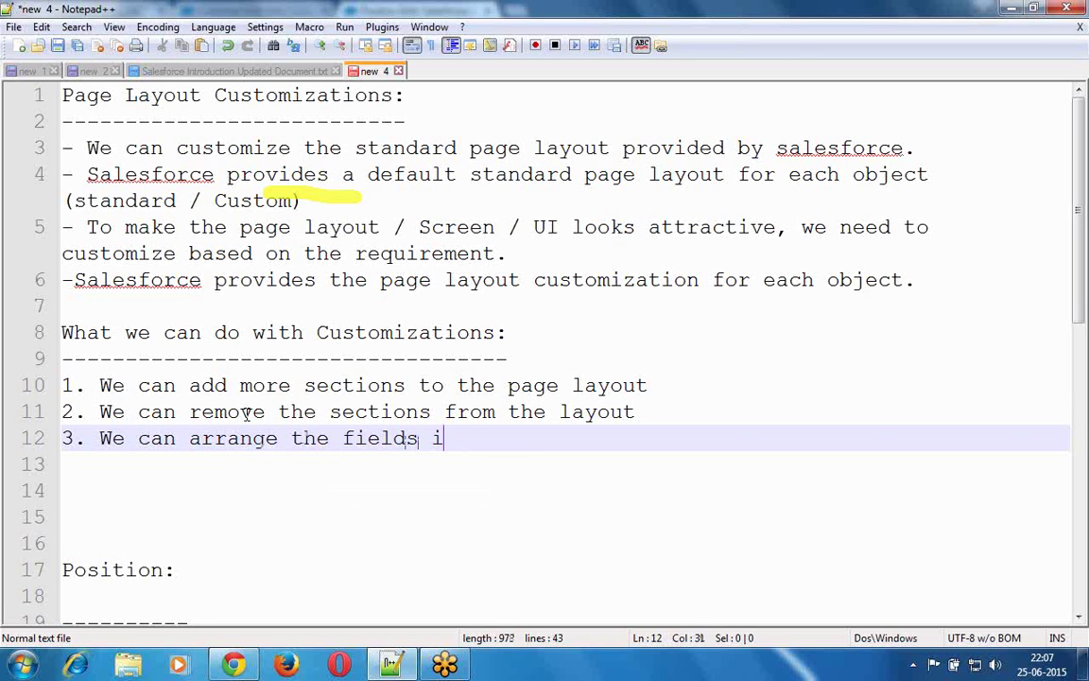
{"action": "type", "text": "n the re"}
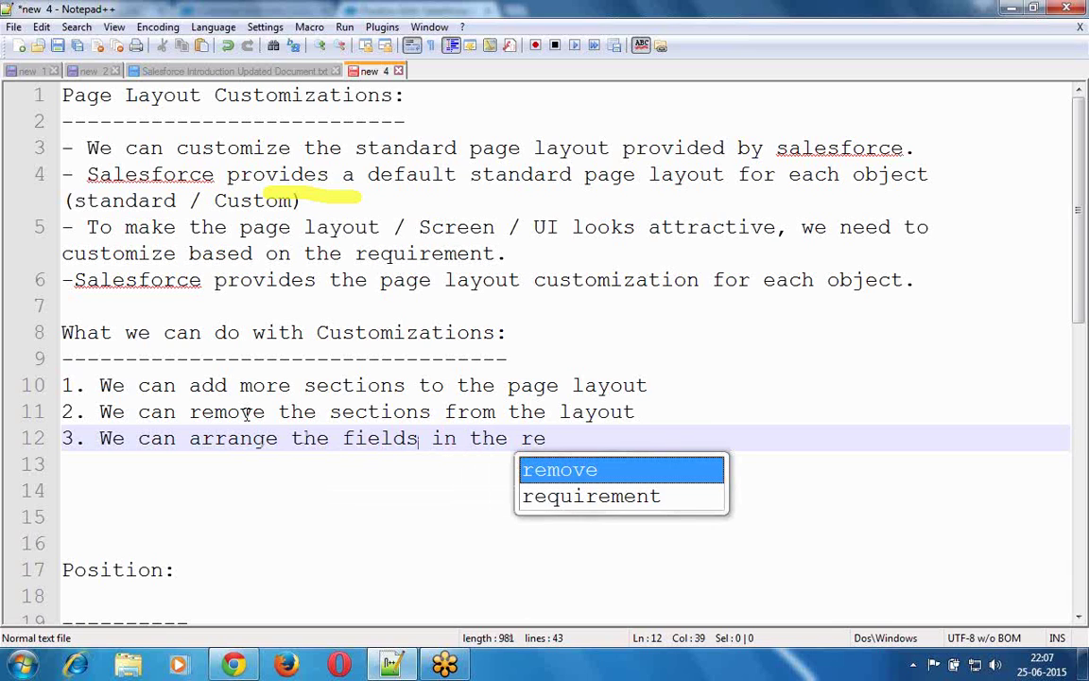
{"action": "type", "text": "quire"}
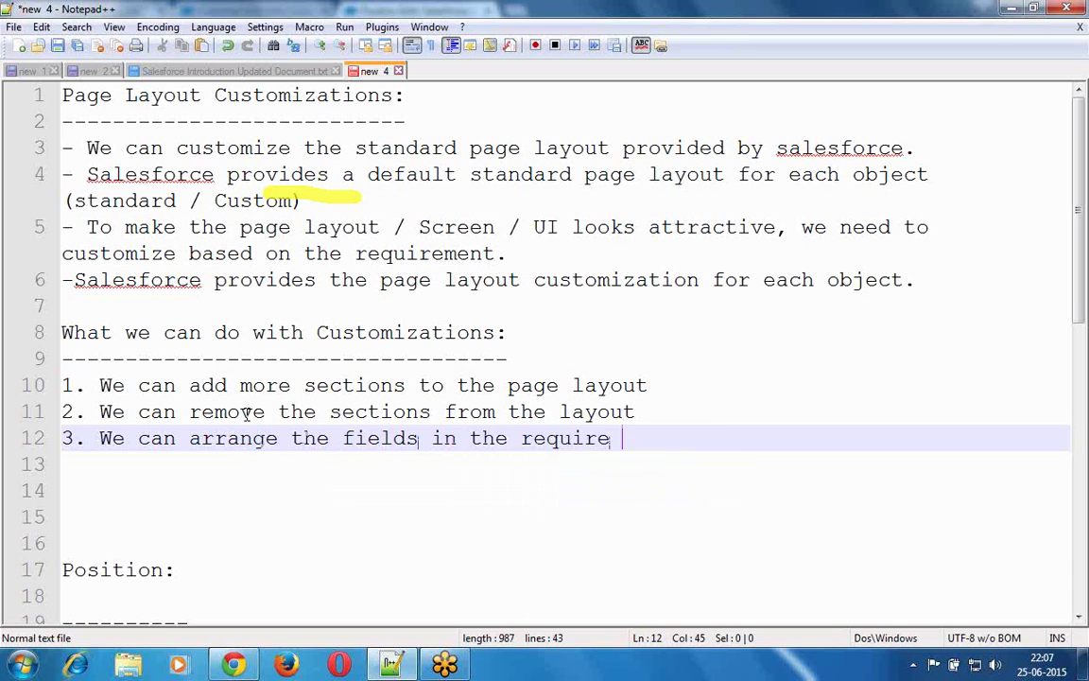
{"action": "key", "text": "BackSpace"}
{"action": "type", "text": "d sect"}
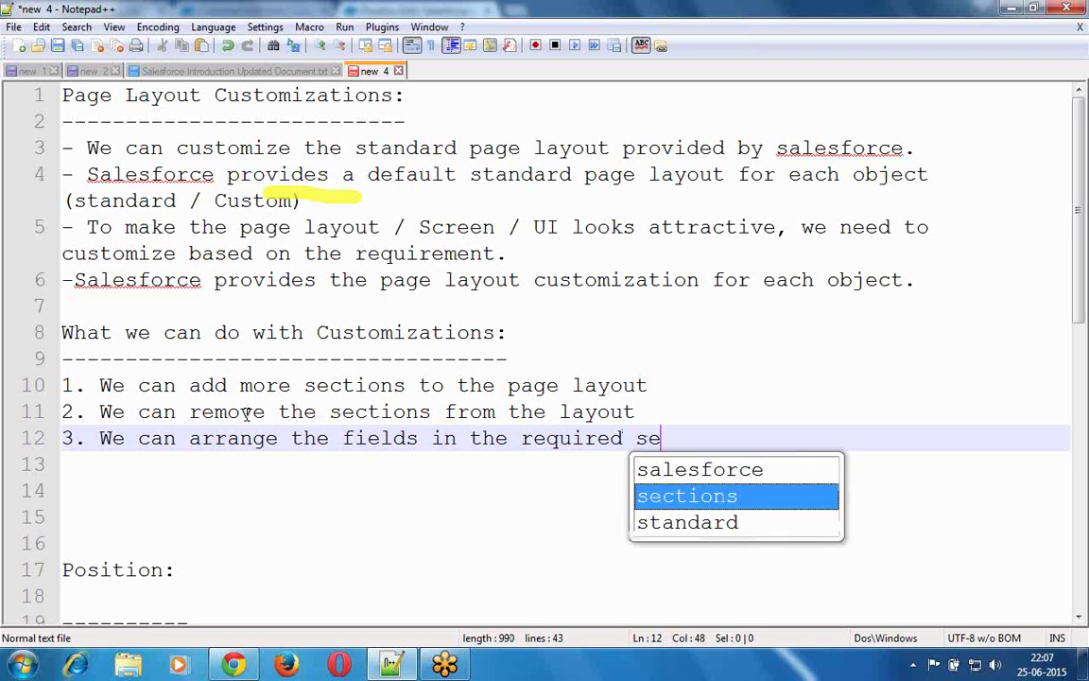
{"action": "left_click", "coordinate": [243, 412]}
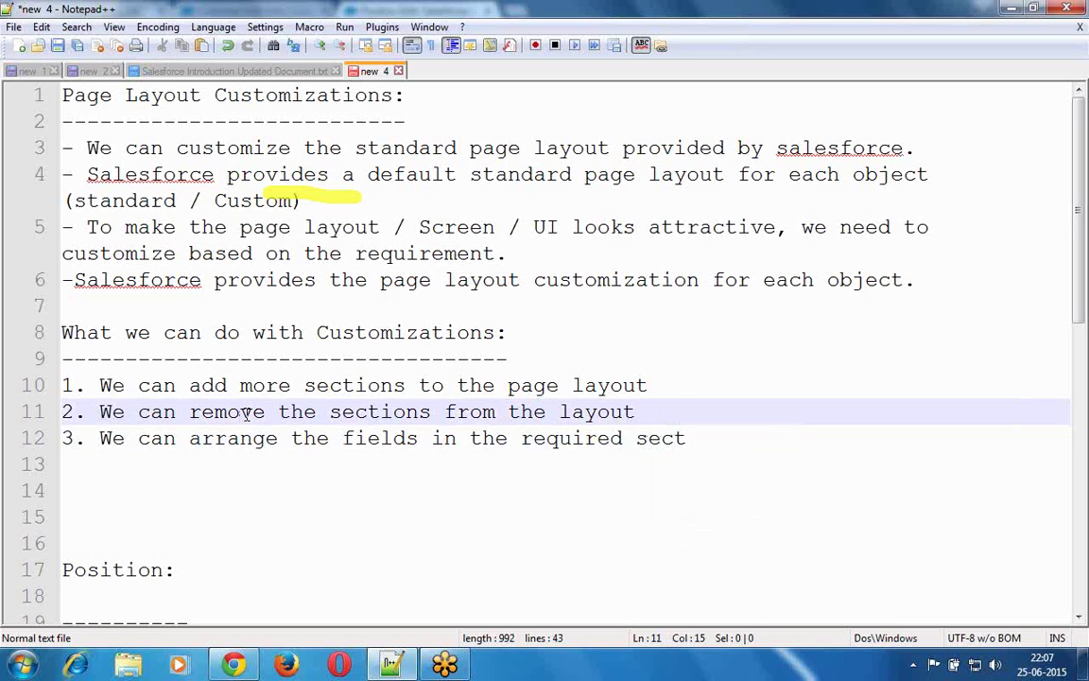
{"action": "key", "text": "Down"}
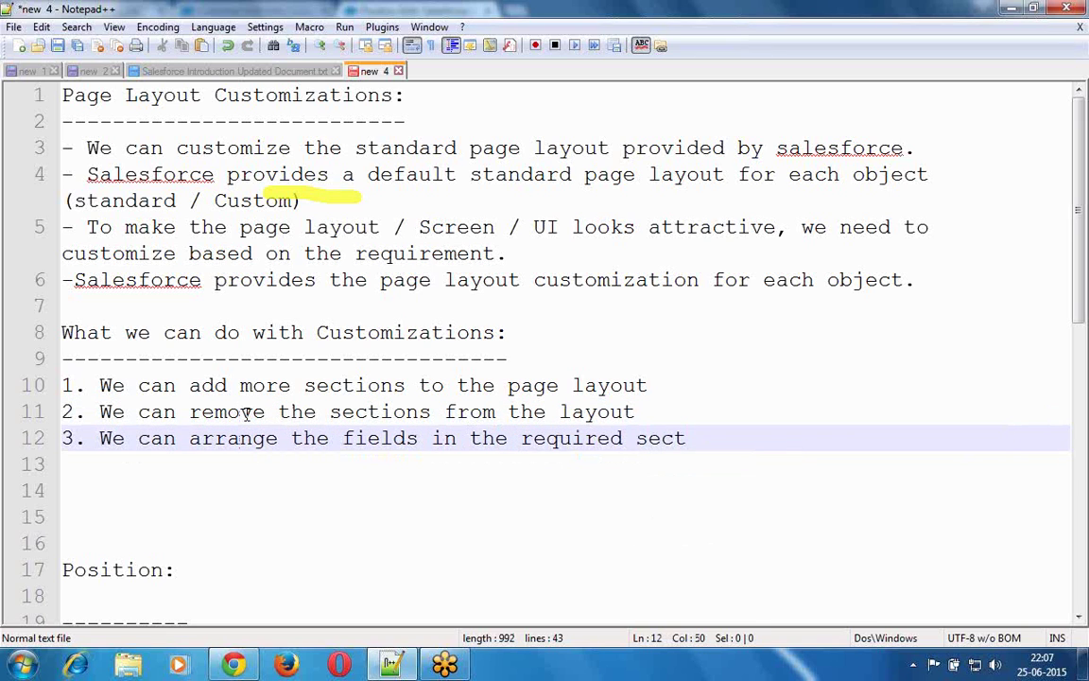
{"action": "type", "text": "i"}
{"action": "key", "text": "Return"}
{"action": "key", "text": "Return"}
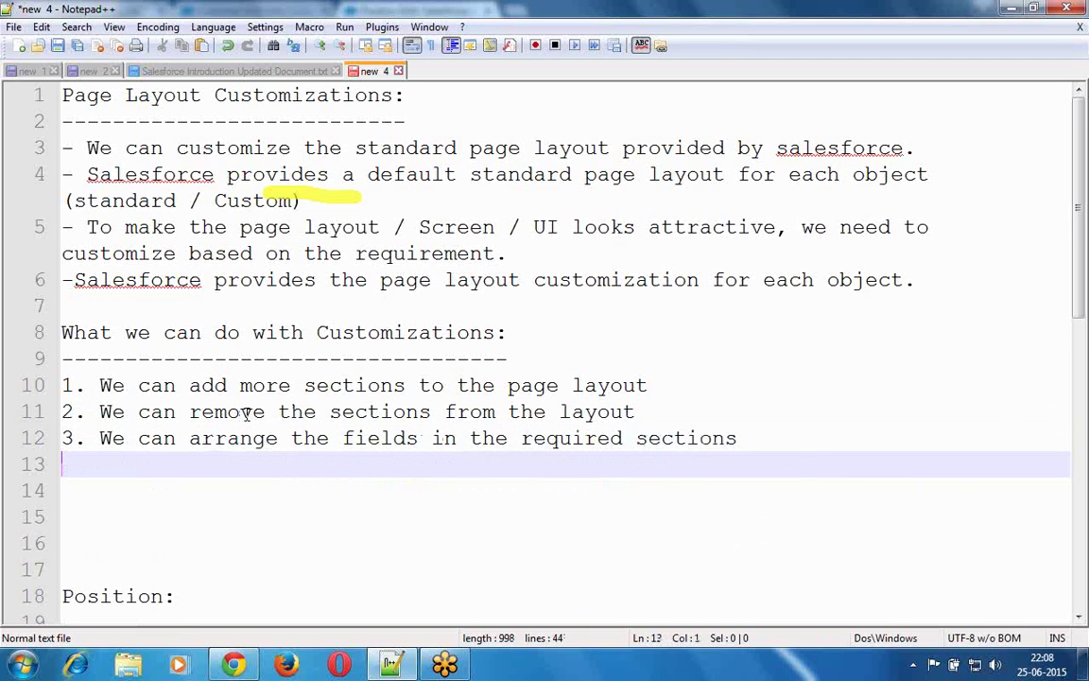
- Type '4. We can move the fields from one section to another', then begin line '5.'
{"action": "type", "text": "3."}
{"action": "key", "text": "BackSpace"}
{"action": "key", "text": "BackSpace"}
{"action": "key", "text": "BackSpace"}
{"action": "type", "text": "4. We "}
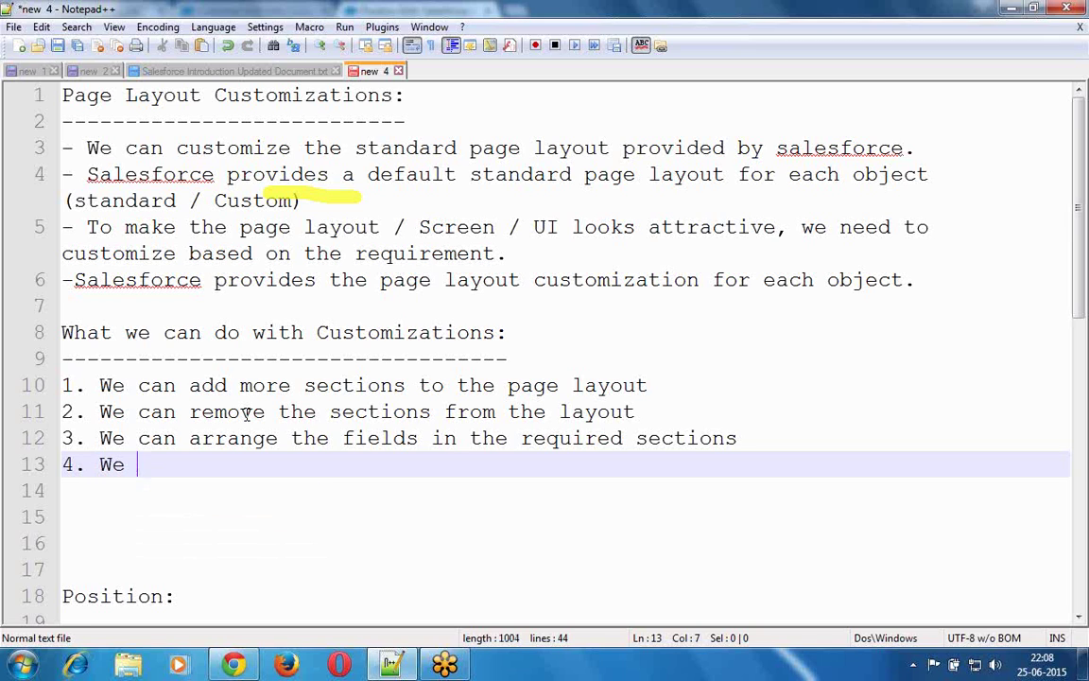
{"action": "type", "text": "can move"}
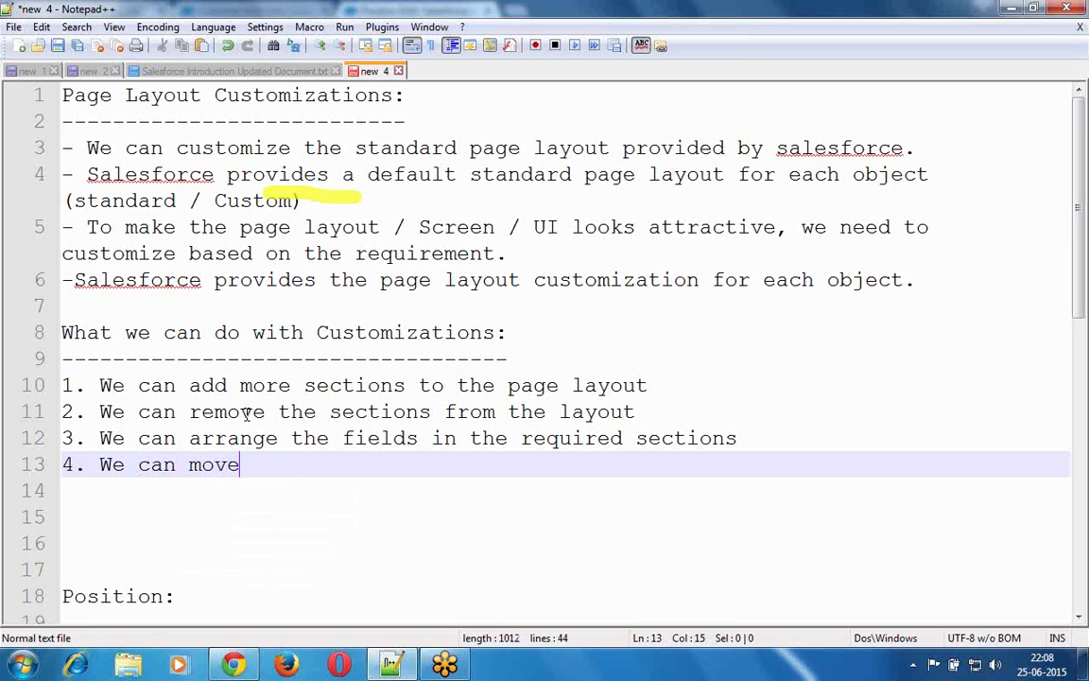
{"action": "type", "text": " the field"}
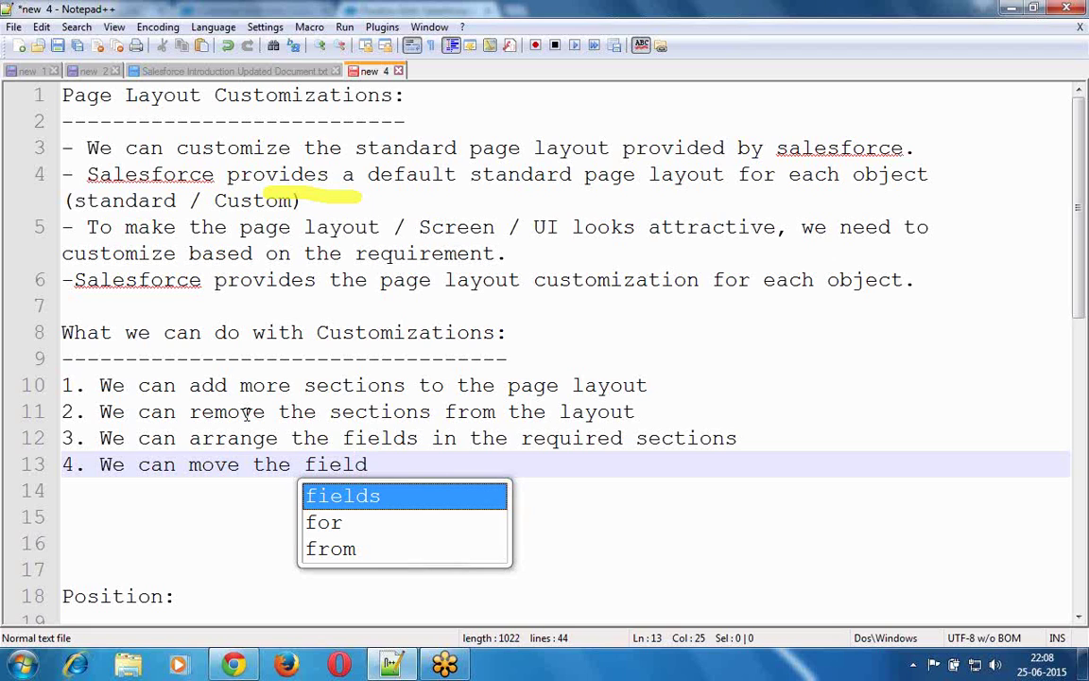
{"action": "type", "text": "s fr"}
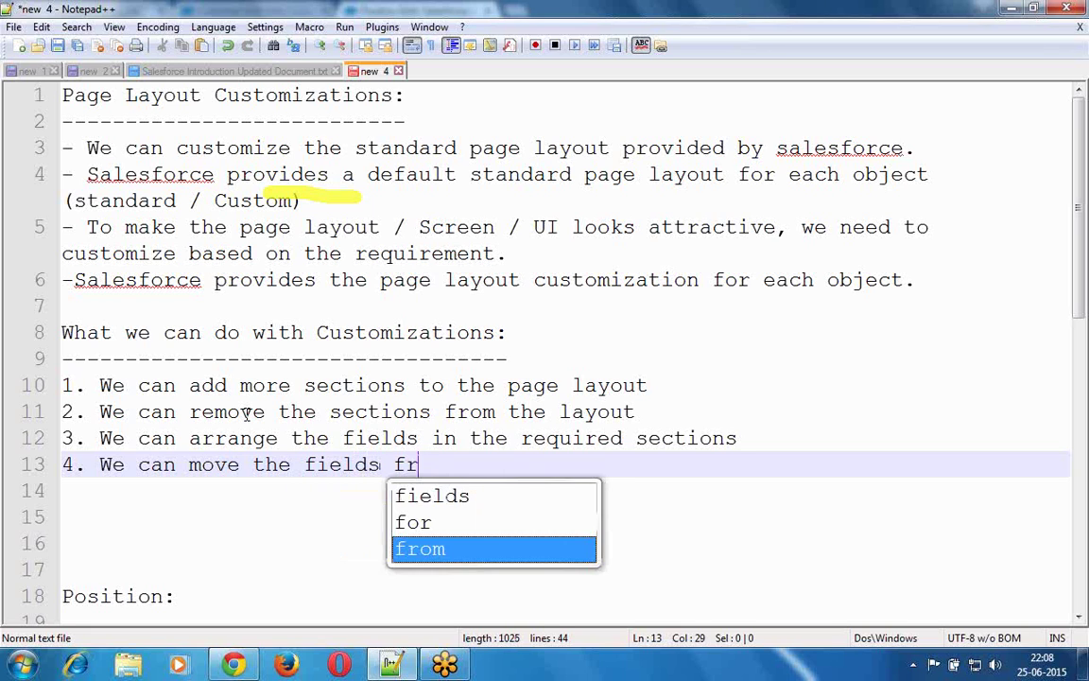
{"action": "type", "text": "om one sections"}
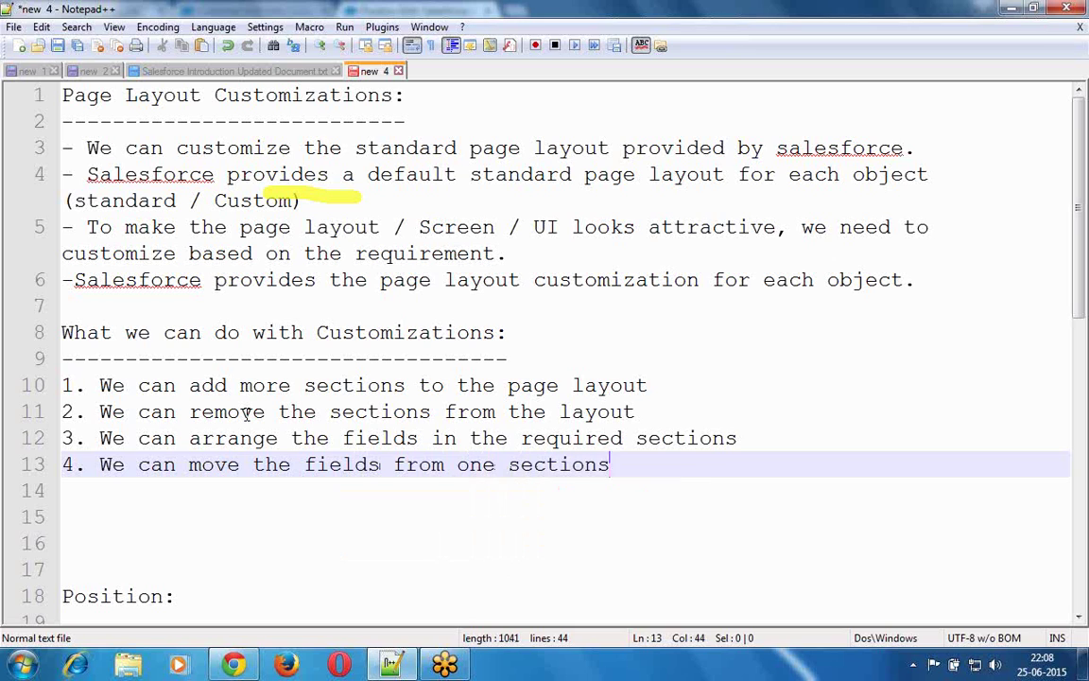
{"action": "key", "text": "BackSpace"}
{"action": "type", "text": "to another"}
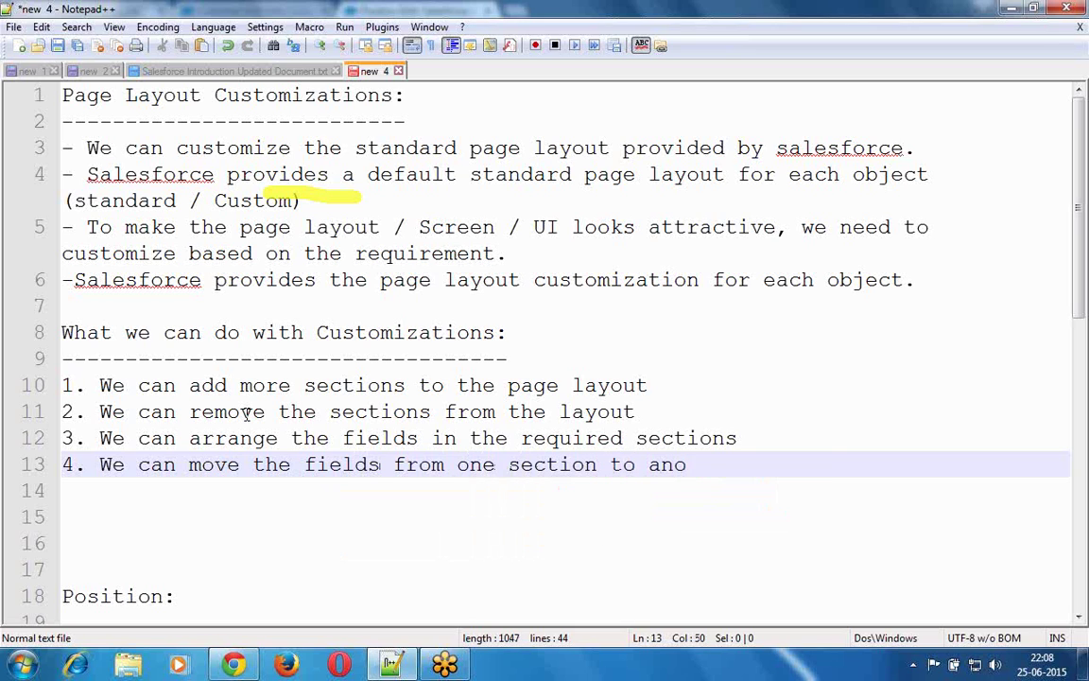
{"action": "key", "text": "Return"}
{"action": "type", "text": "5."}
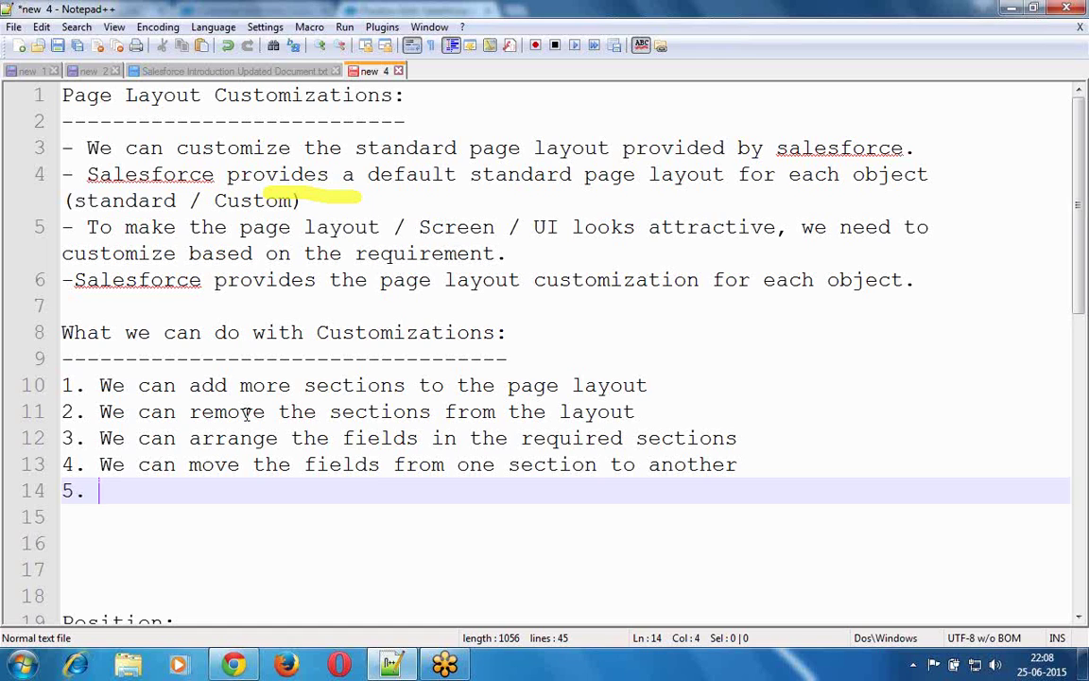
- Begin item 5 with 'We can able to make the field visible on the'
{"action": "type", "text": "We can"}
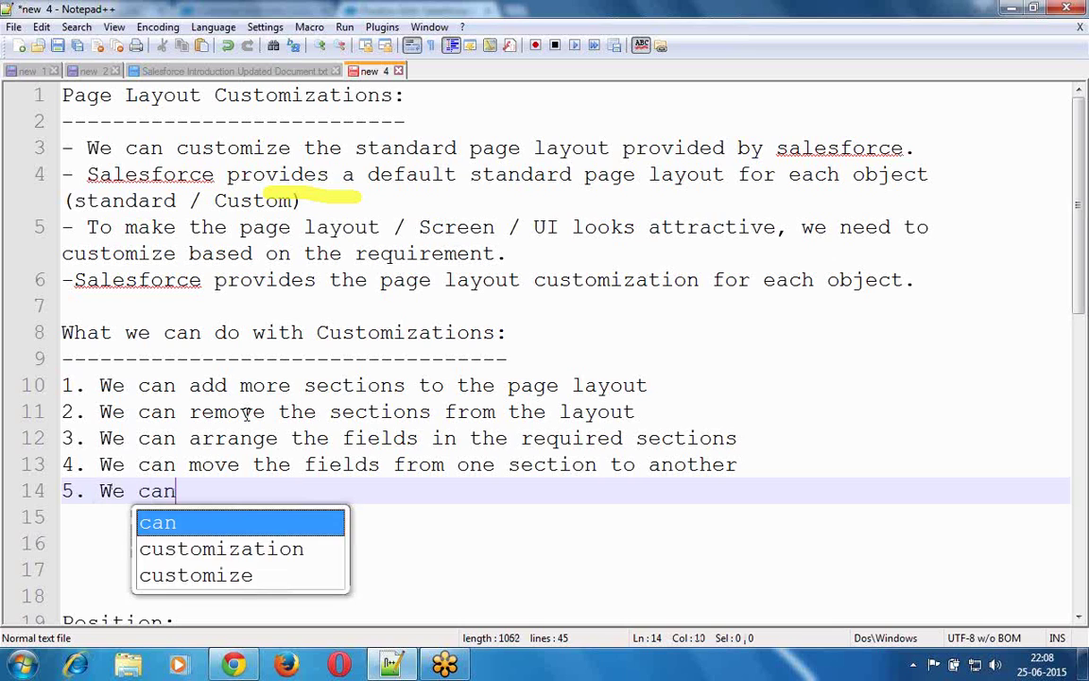
{"action": "type", "text": " able to"}
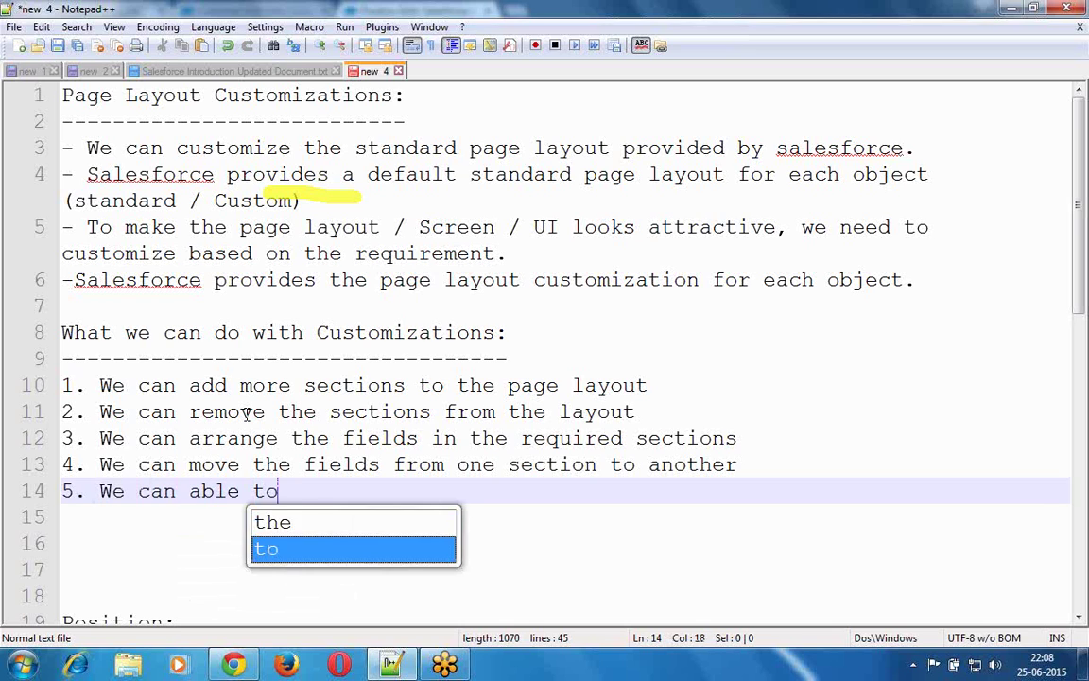
{"action": "type", "text": " make the fi"}
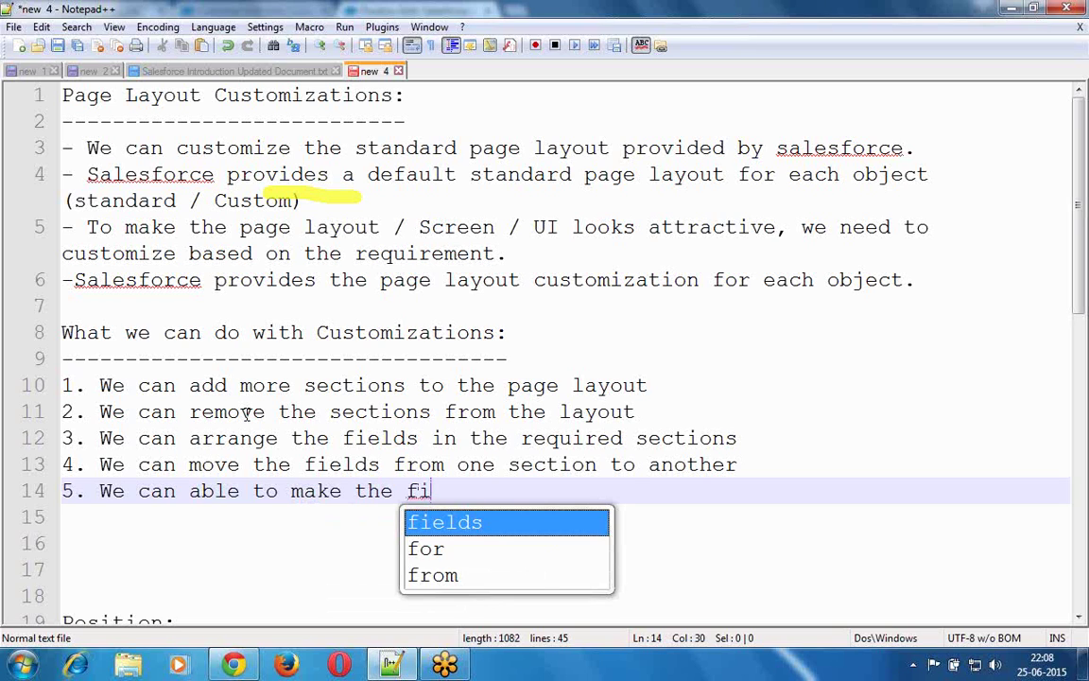
{"action": "key", "text": "Return"}
{"action": "key", "text": "BackSpace"}
{"action": "type", "text": "v"}
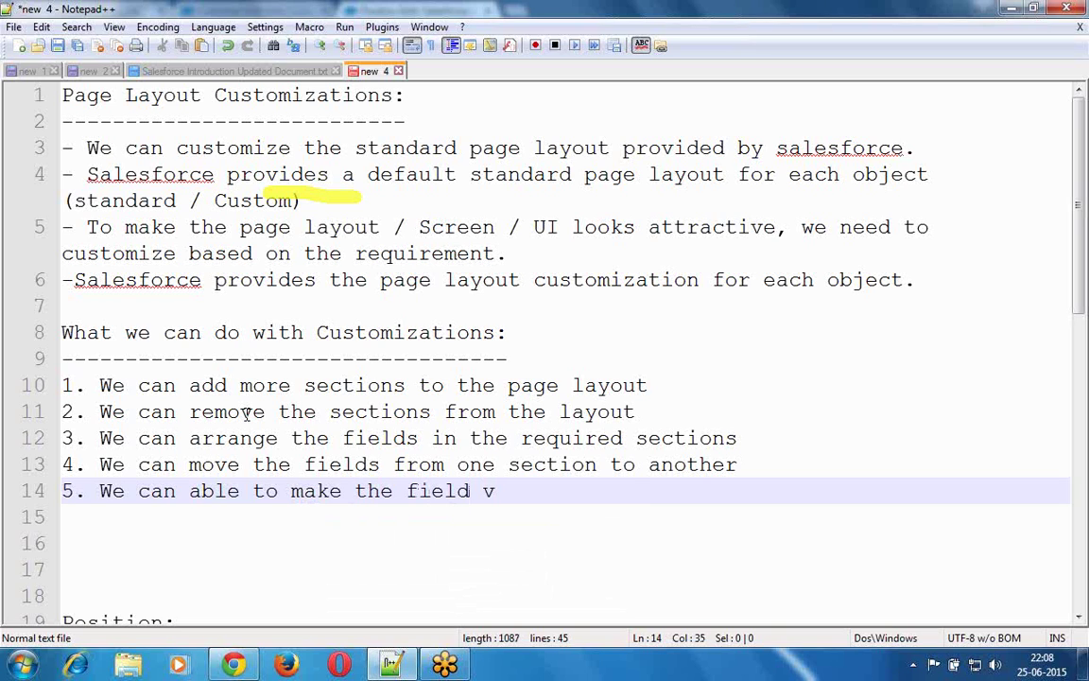
{"action": "type", "text": "isible"}
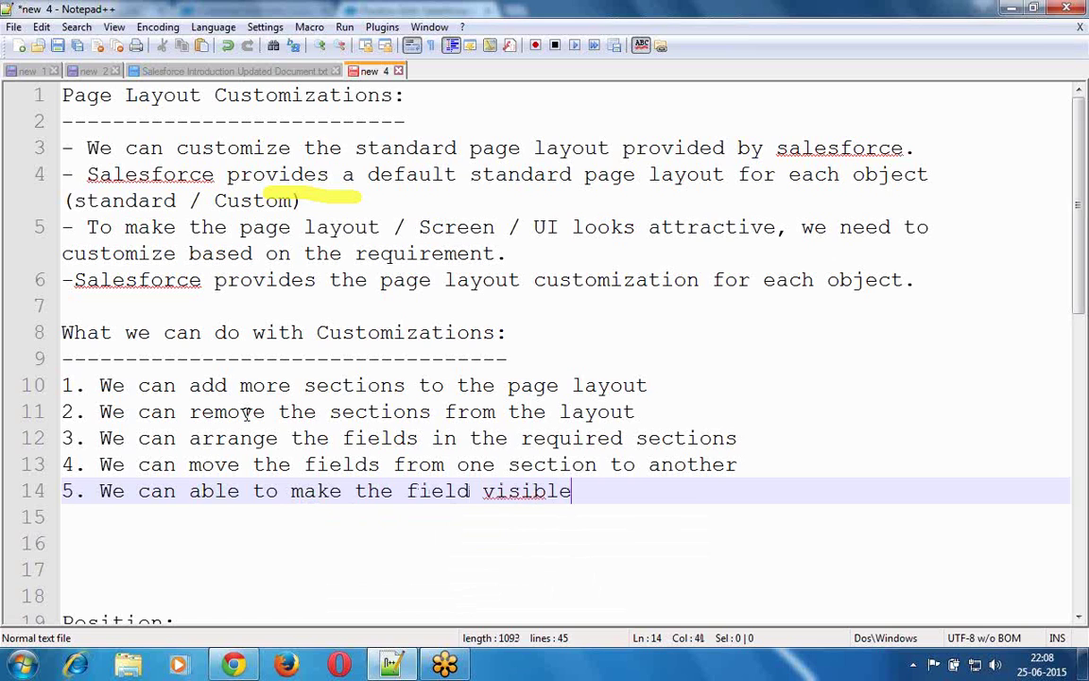
{"action": "type", "text": " on the"}
{"action": "left_click", "coordinate": [245, 413]}
{"action": "key", "text": "Escape"}
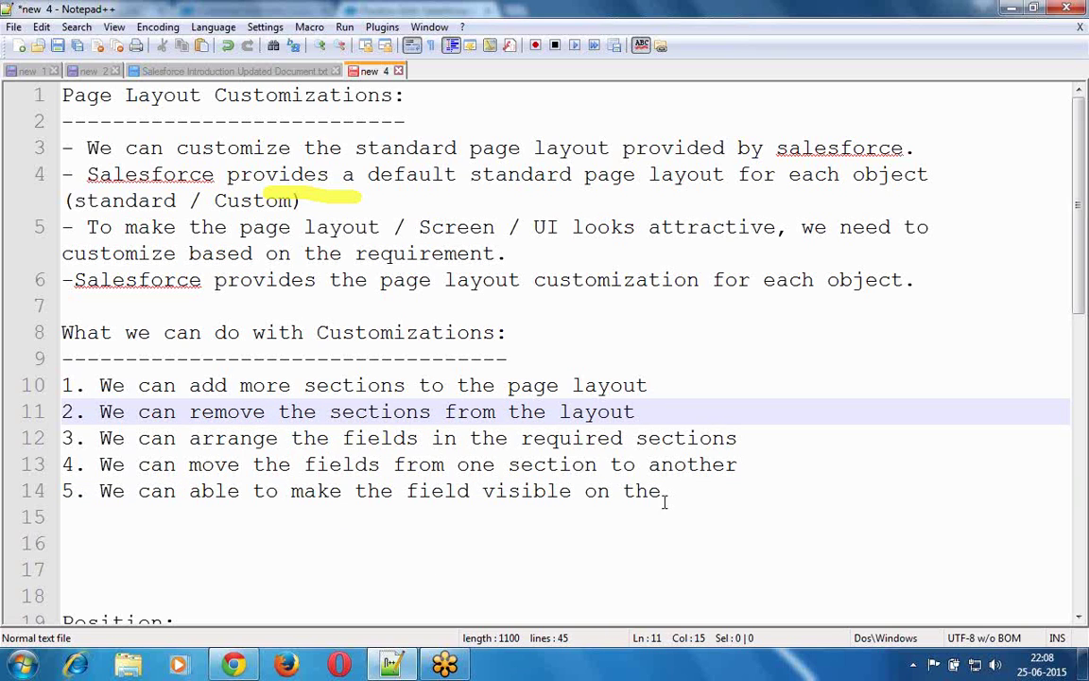
- Complete item 5 with 'layout or we can hide the field from the layout' and start '6.'
{"action": "left_click", "coordinate": [697, 488]}
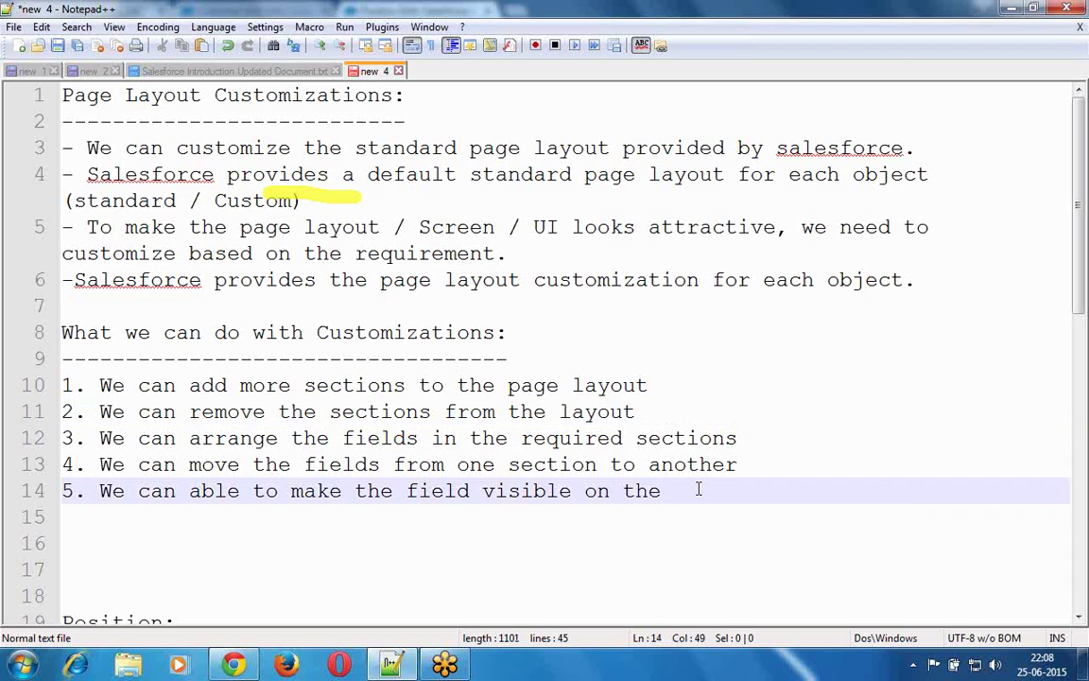
{"action": "type", "text": "lay"}
{"action": "key", "text": "Return"}
{"action": "type", "text": "or m"}
{"action": "key", "text": "BackSpace"}
{"action": "type", "text": "we can "}
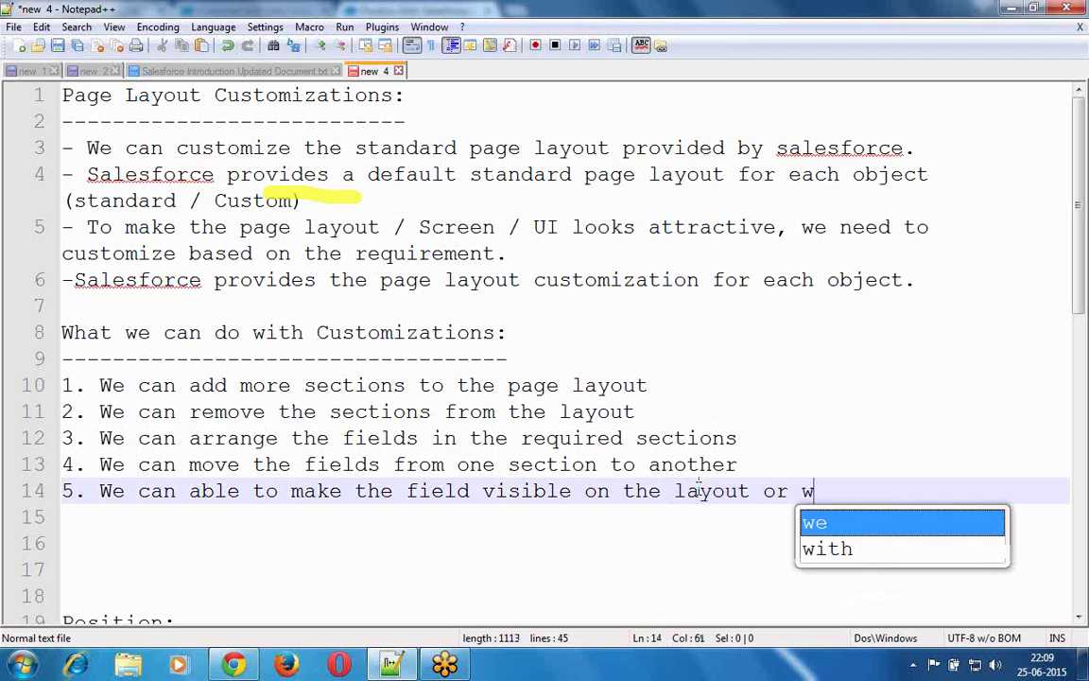
{"action": "type", "text": "m"}
{"action": "key", "text": "Return"}
{"action": "key", "text": "BackSpace"}
{"action": "key", "text": "BackSpace"}
{"action": "key", "text": "BackSpace"}
{"action": "key", "text": "BackSpace"}
{"action": "key", "text": "BackSpace"}
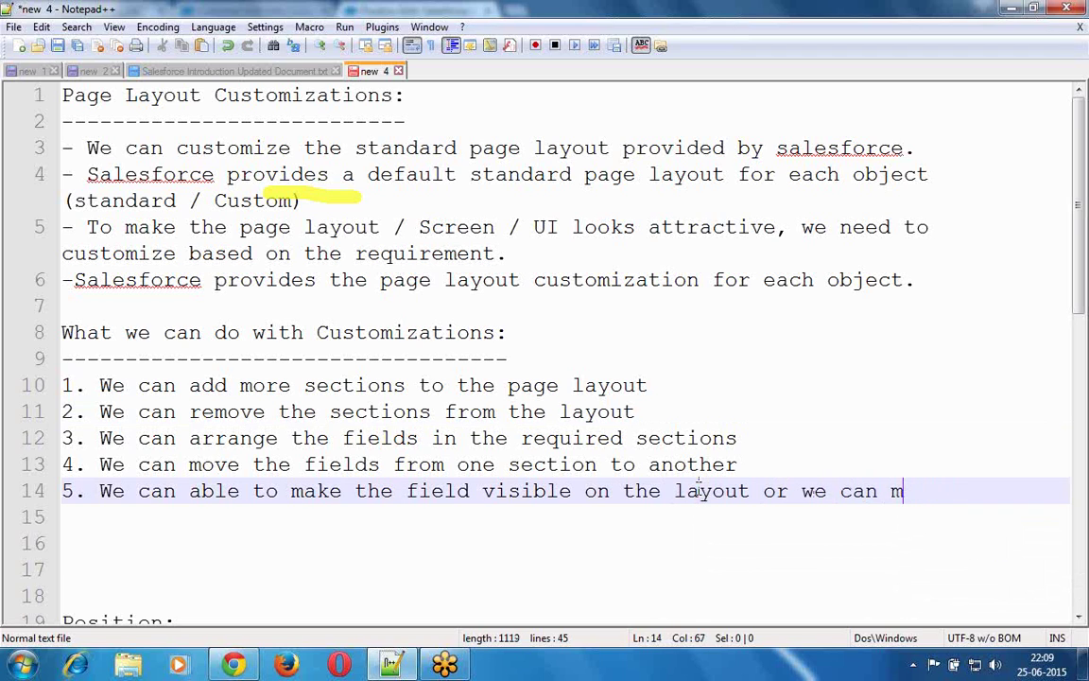
{"action": "type", "text": "hide the fi"}
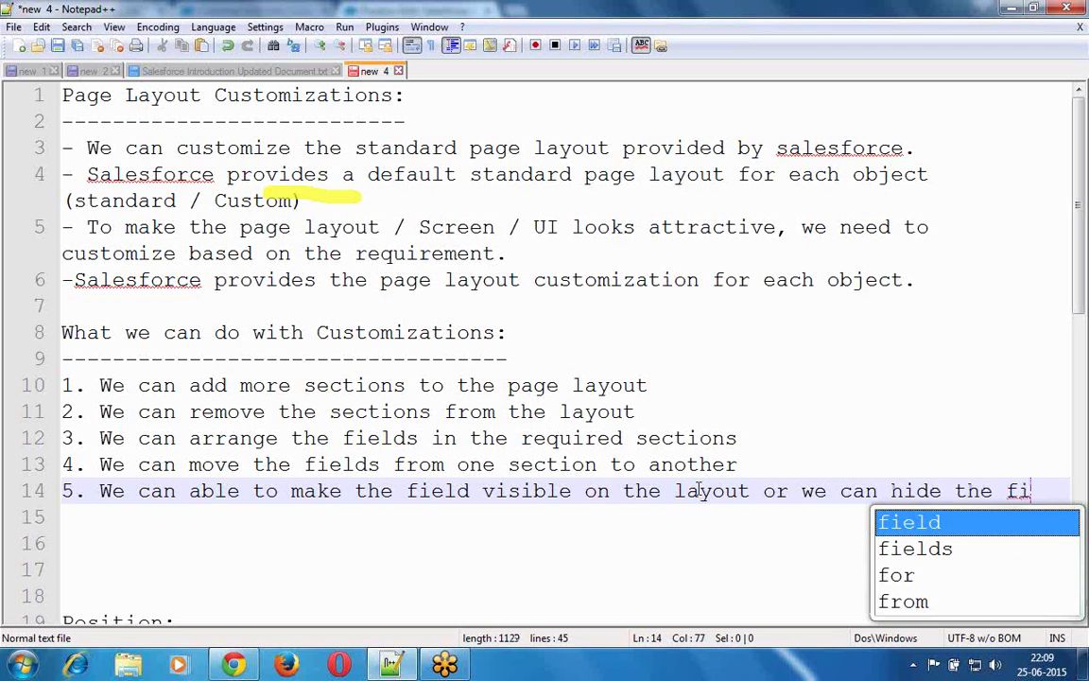
{"action": "key", "text": "Return"}
{"action": "type", "text": "f"}
{"action": "key", "text": "Return"}
{"action": "type", "text": "the lay"}
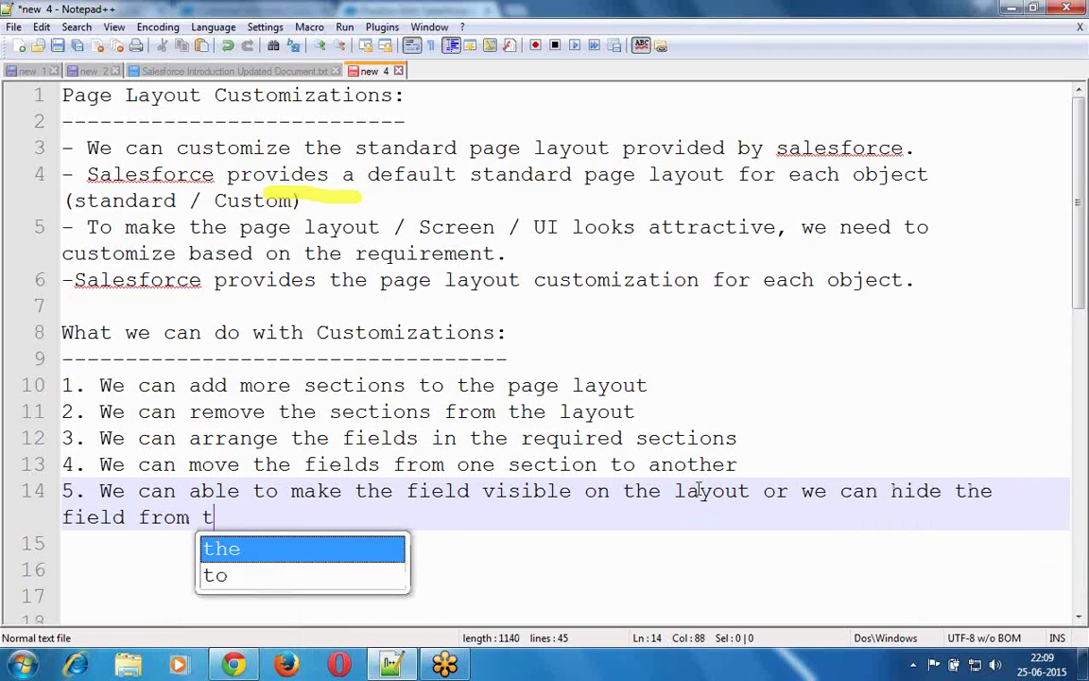
{"action": "key", "text": "Return"}
{"action": "key", "text": "Return"}
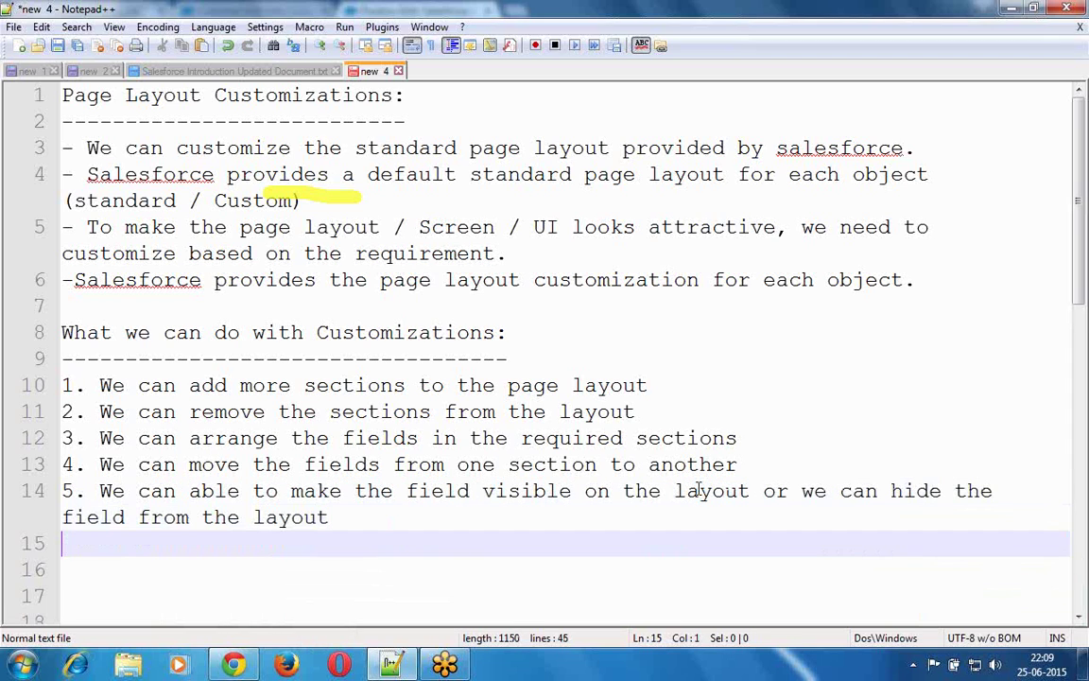
{"action": "type", "text": "6."}
- Write item 6, 'We can able to customise the buttons on the layout', fixing a stray typo in line 14
{"action": "type", "text": "We can "}
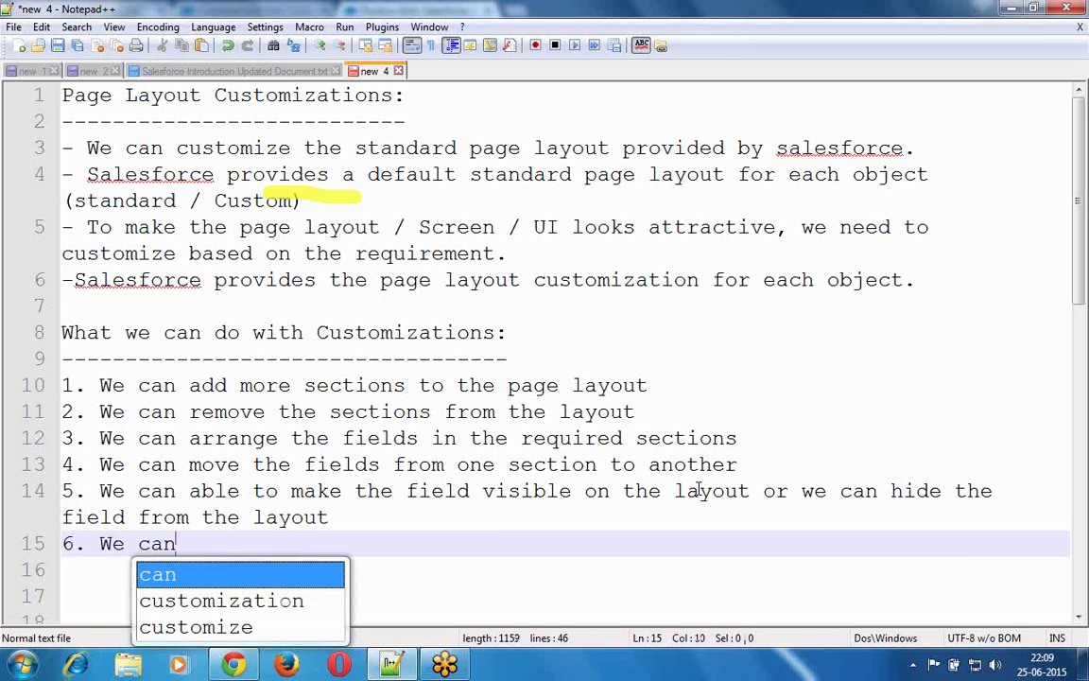
{"action": "type", "text": "able to "}
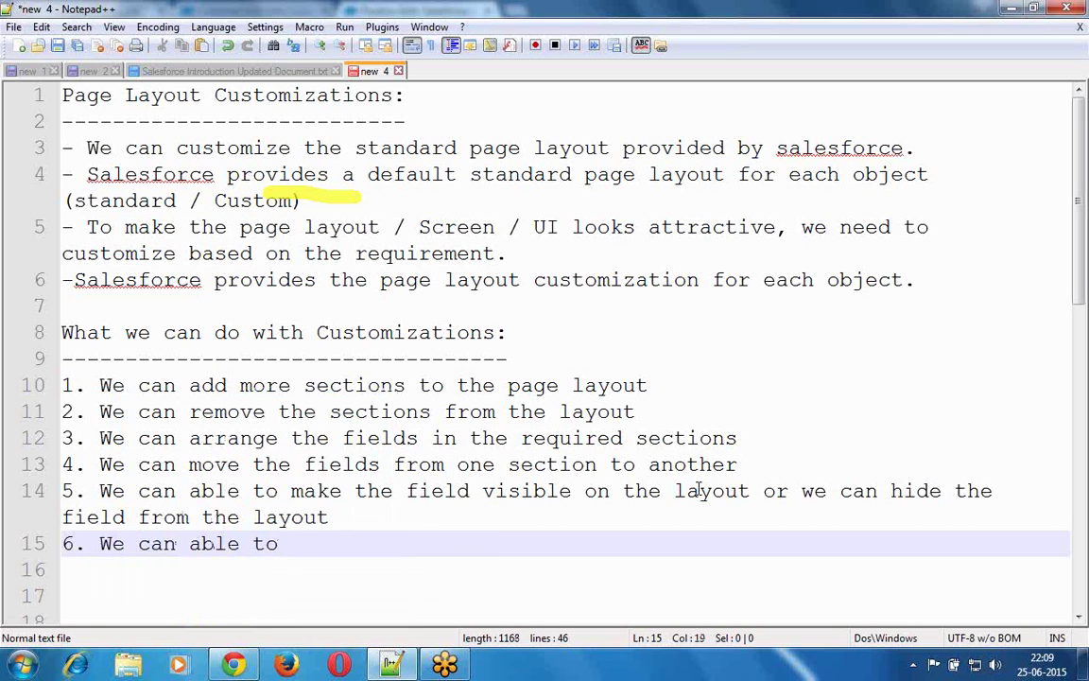
{"action": "type", "text": "cus"}
{"action": "key", "text": "Return"}
{"action": "key", "text": "BackSpace"}
{"action": "key", "text": "BackSpace"}
{"action": "key", "text": "BackSpace"}
{"action": "key", "text": "BackSpace"}
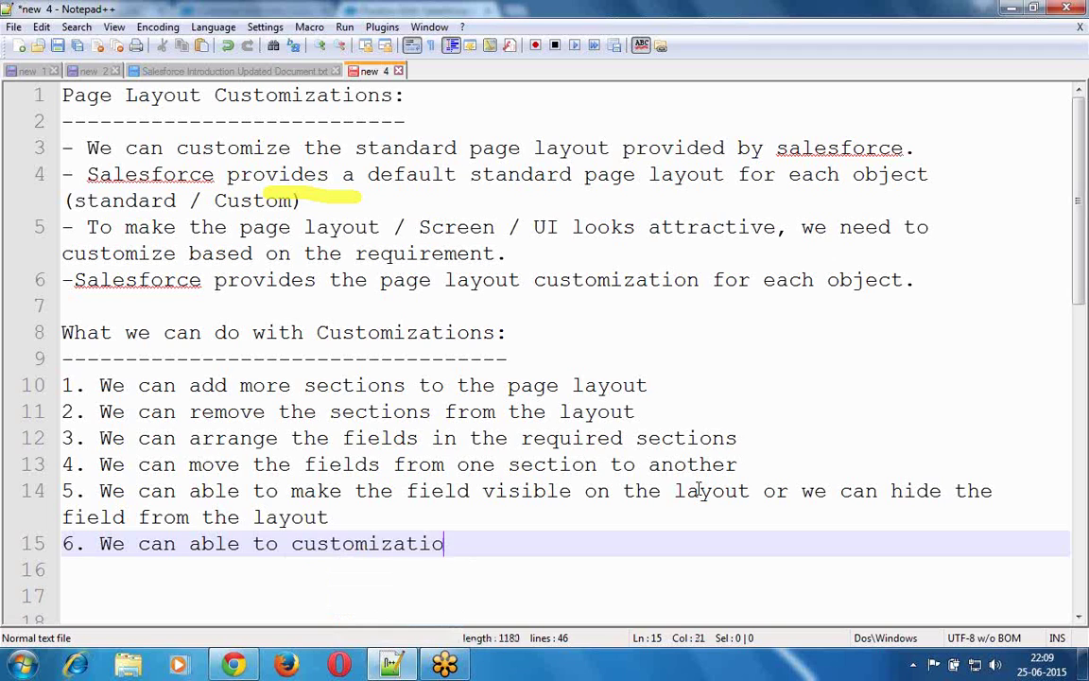
{"action": "key", "text": "BackSpace"}
{"action": "key", "text": "BackSpace"}
{"action": "type", "text": "se the"}
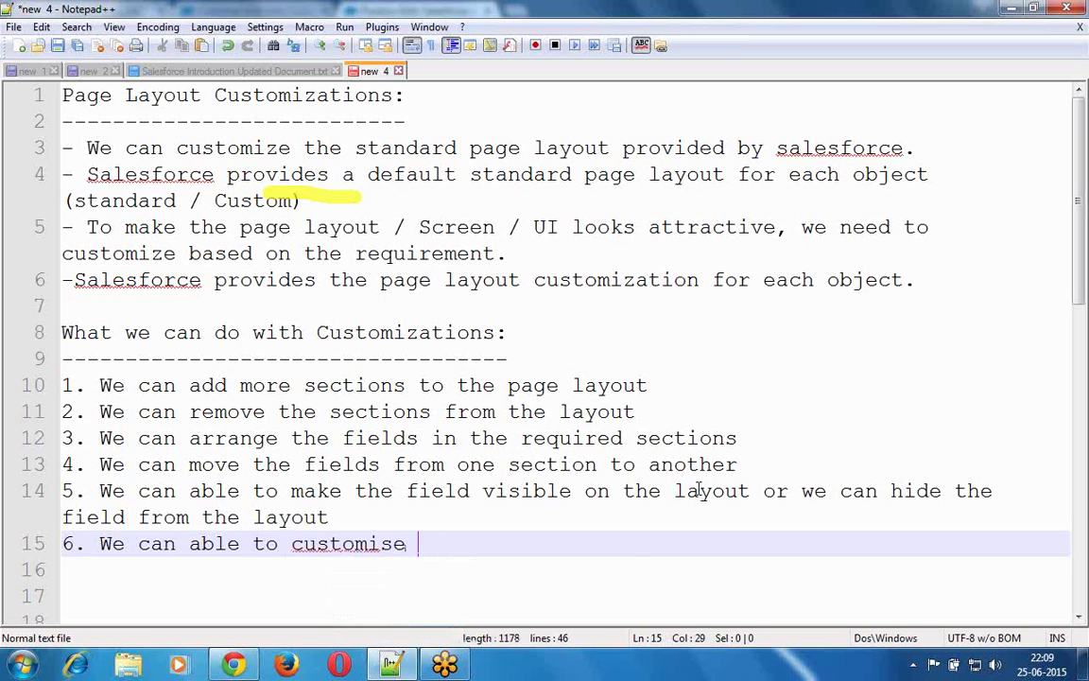
{"action": "left_click", "coordinate": [698, 490]}
{"action": "type", "text": "b"}
{"action": "key", "text": "BackSpace"}
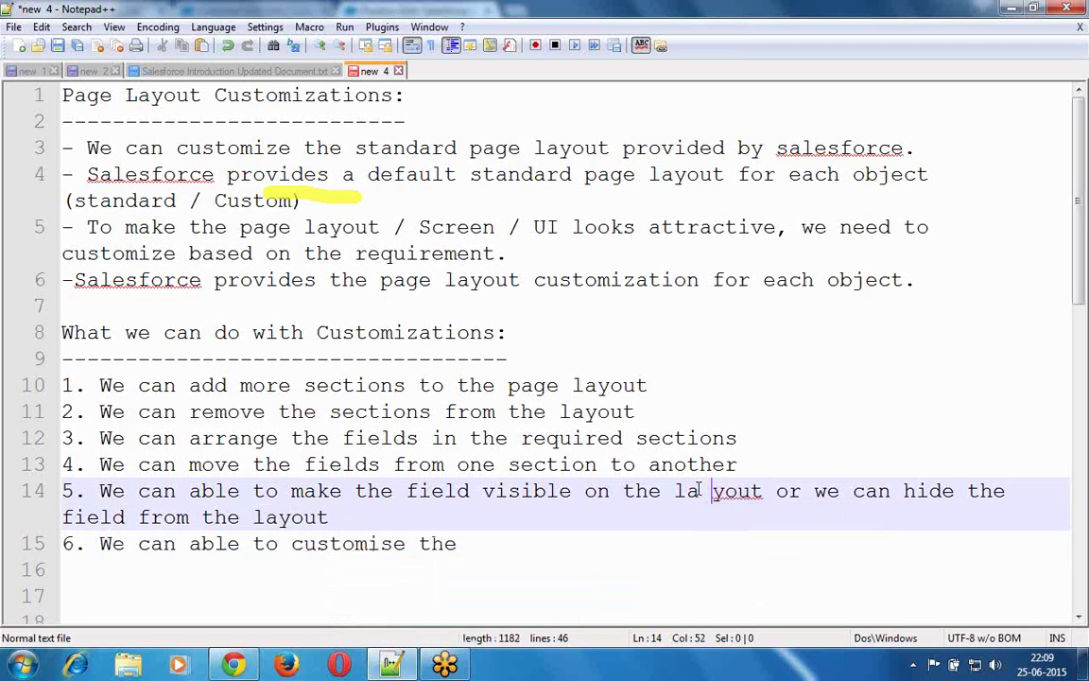
{"action": "key", "text": "BackSpace"}
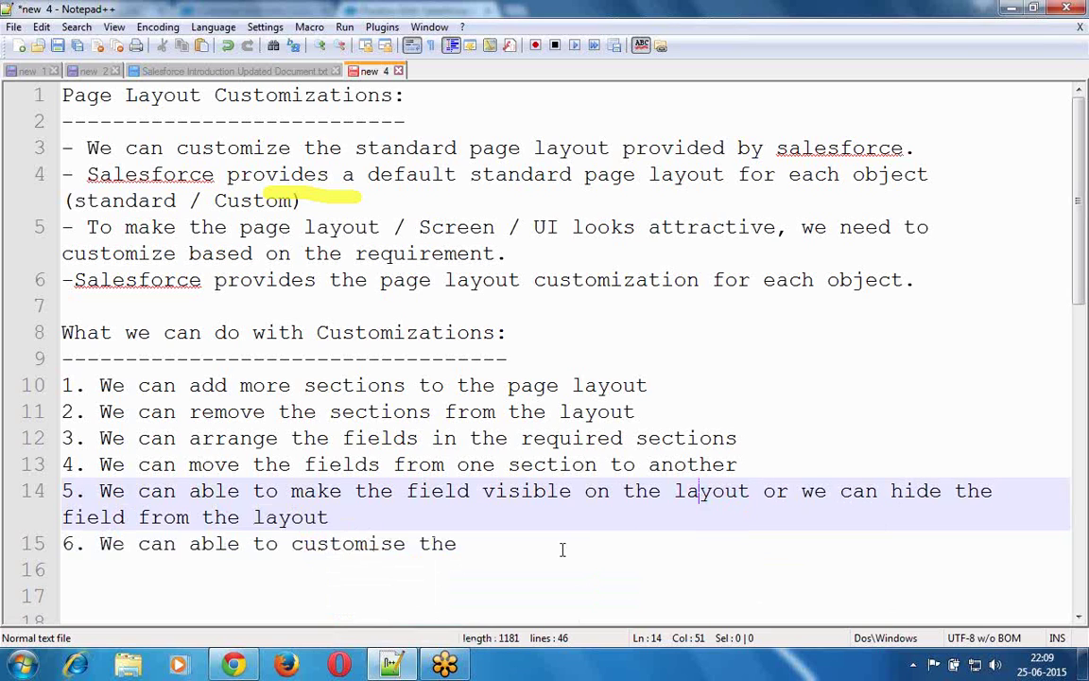
{"action": "left_click", "coordinate": [562, 549]}
{"action": "type", "text": "but"}
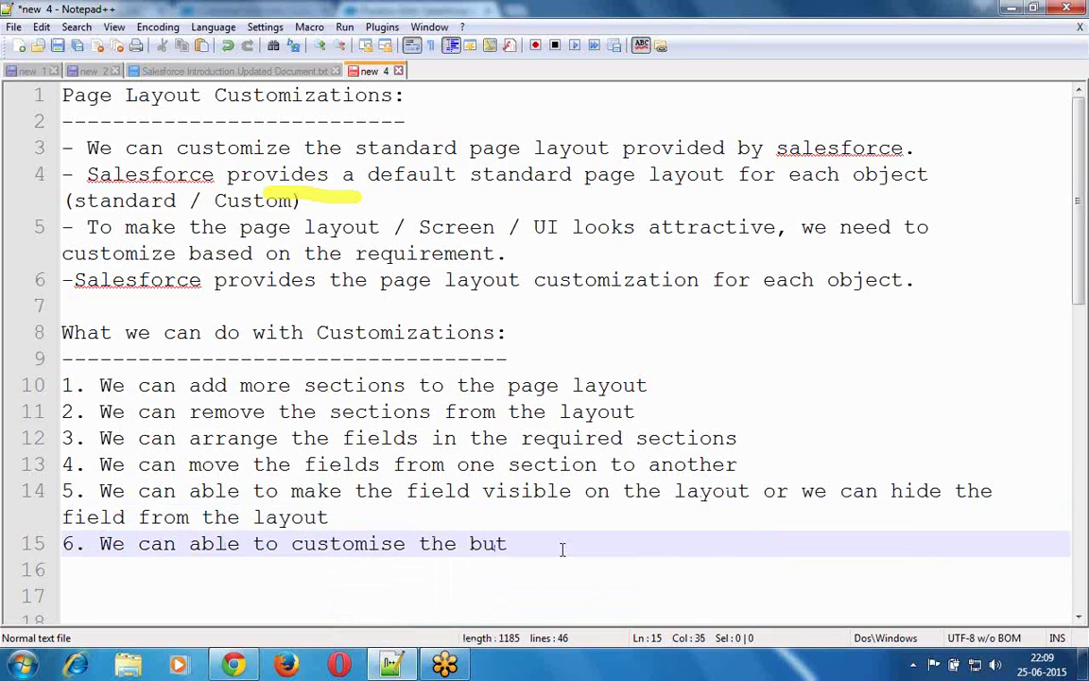
{"action": "type", "text": "tons on th"}
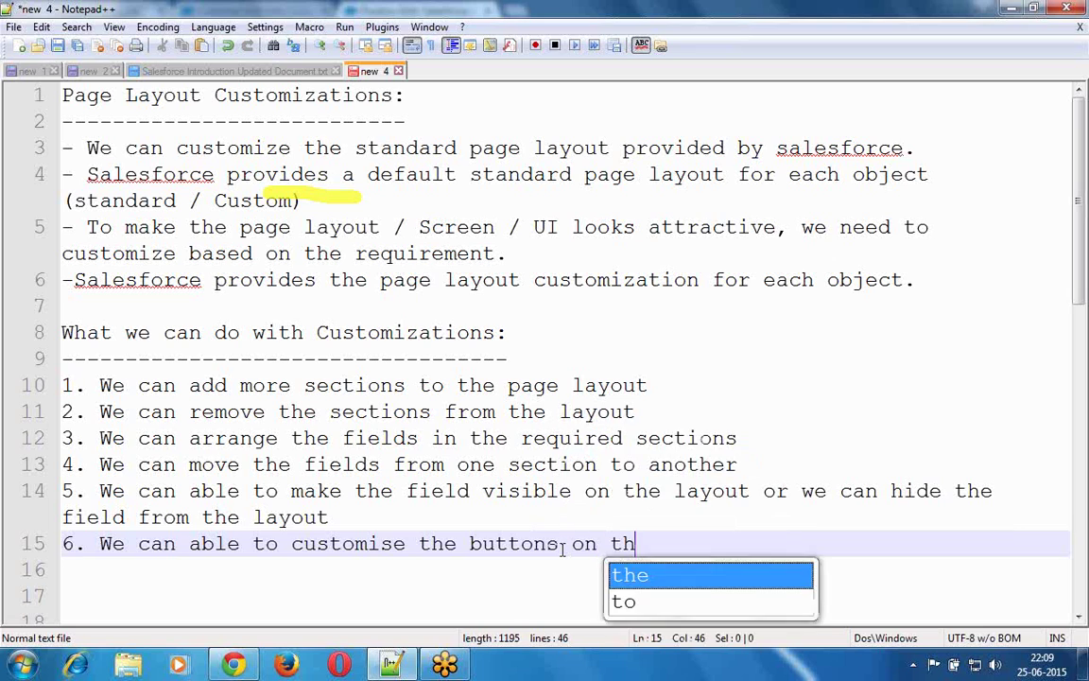
{"action": "type", "text": "e layout"}
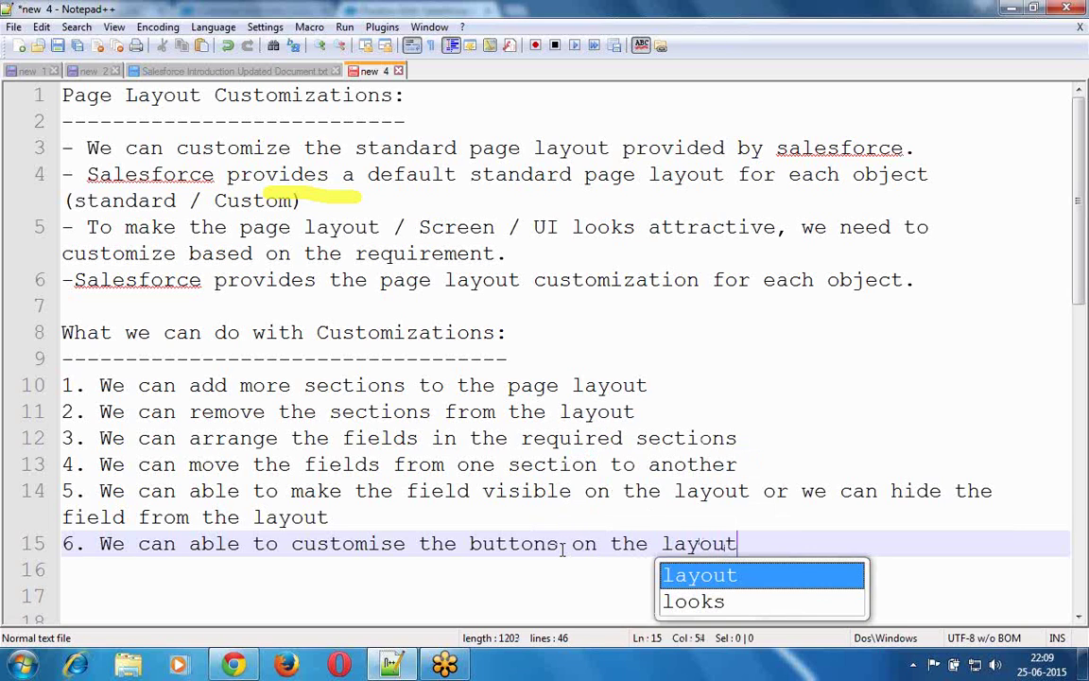
{"action": "key", "text": "Return"}
- Add item 7: 'We can able to add / remove the Related Lists of the object.'
{"action": "type", "text": "7. We can able"}
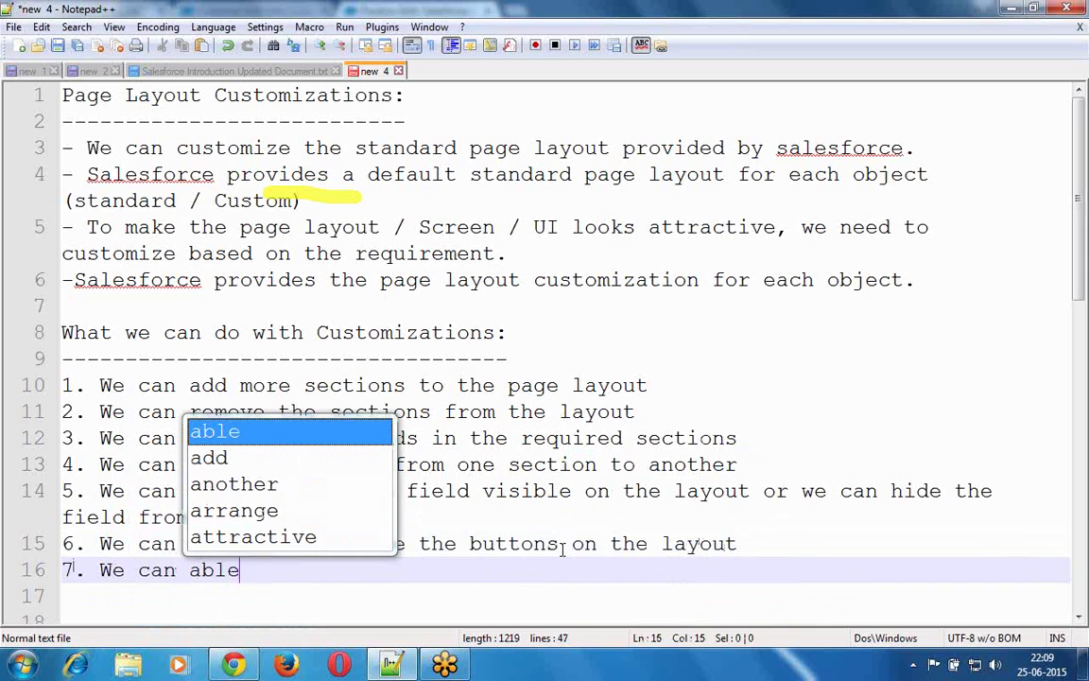
{"action": "type", "text": " to cu"}
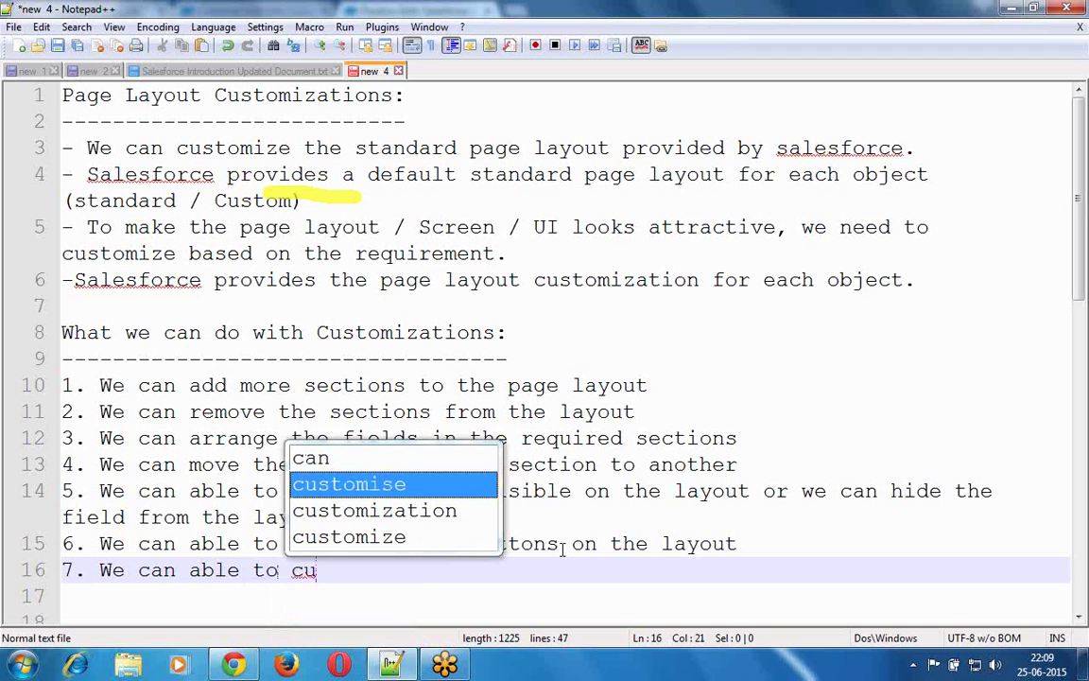
{"action": "key", "text": "BackSpace"}
{"action": "key", "text": "BackSpace"}
{"action": "type", "text": "add / "}
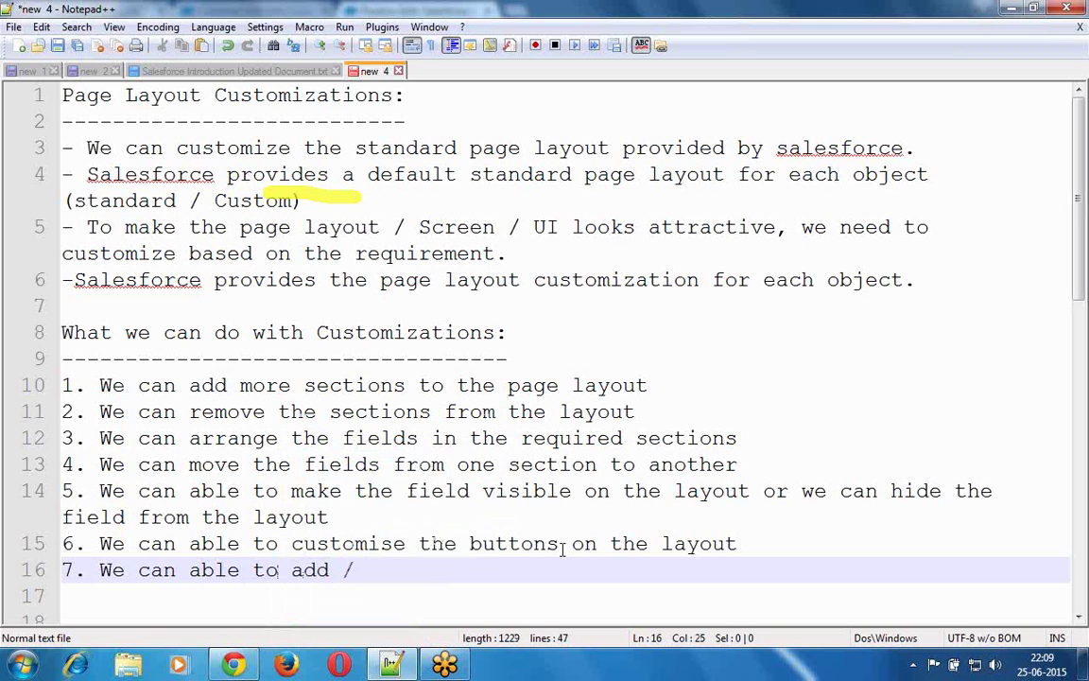
{"action": "type", "text": "remove the "}
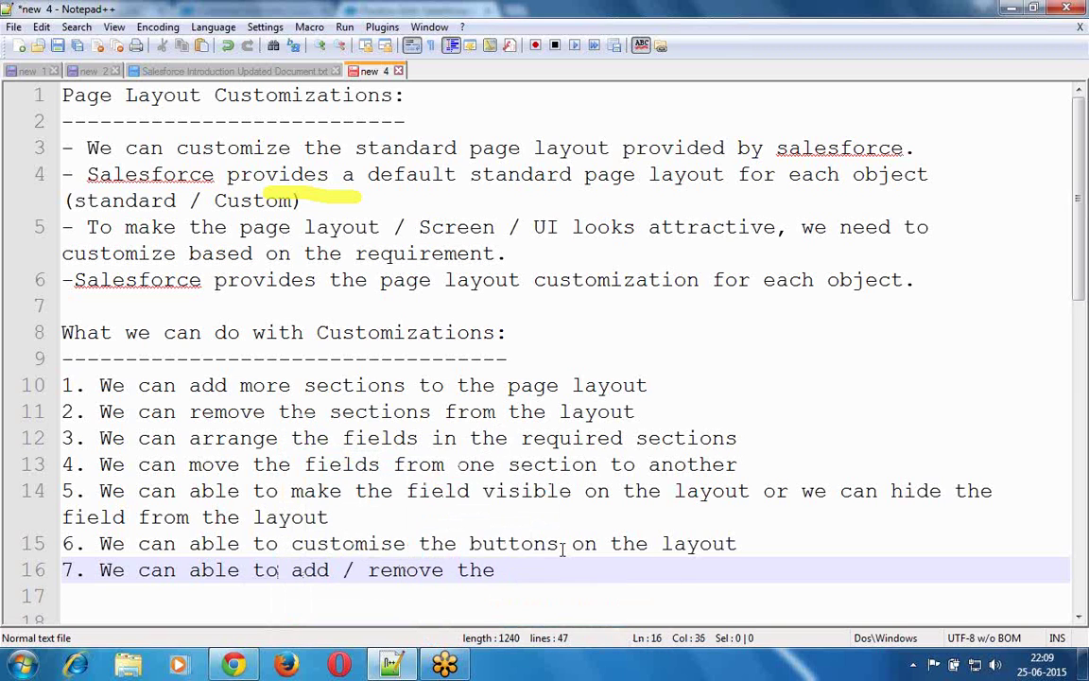
{"action": "type", "text": "Related Lists of the o"}
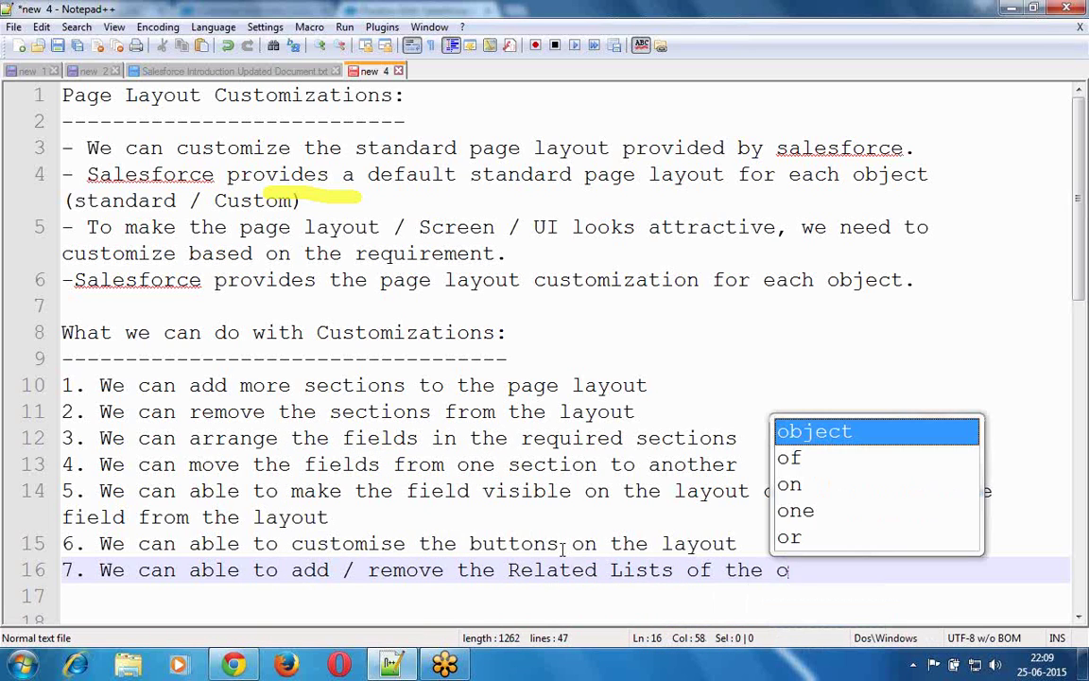
{"action": "type", "text": "bject."}
- Add item 8, 'We can customise the related list buttons and fields.', plus two blank lines below
{"action": "key", "text": "Return"}
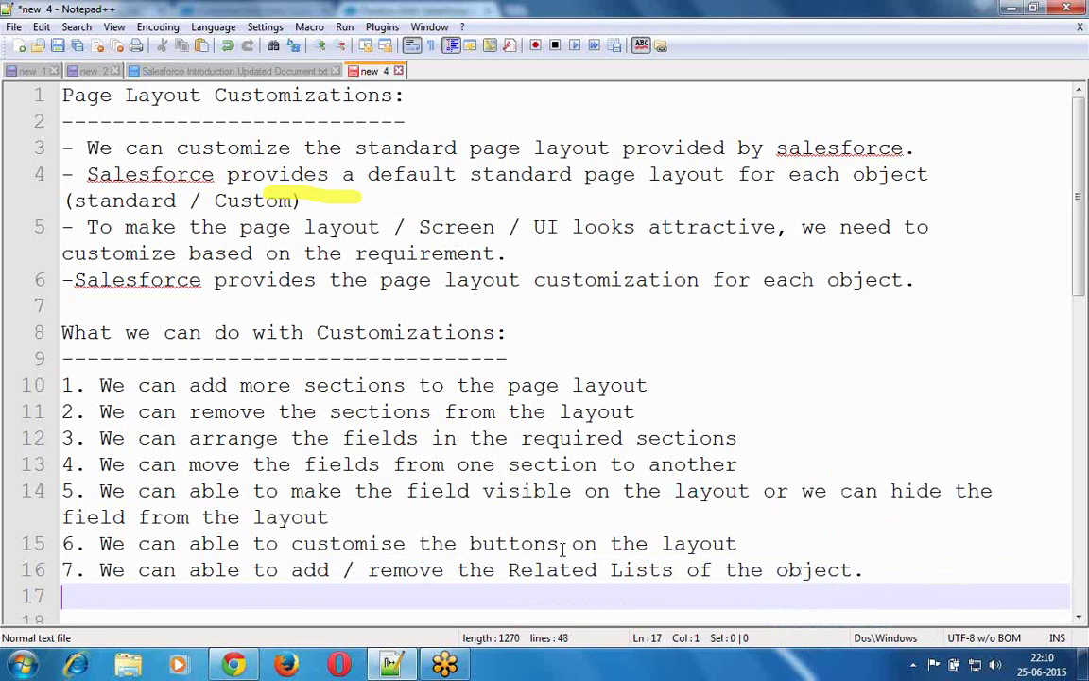
{"action": "type", "text": "8. We can "}
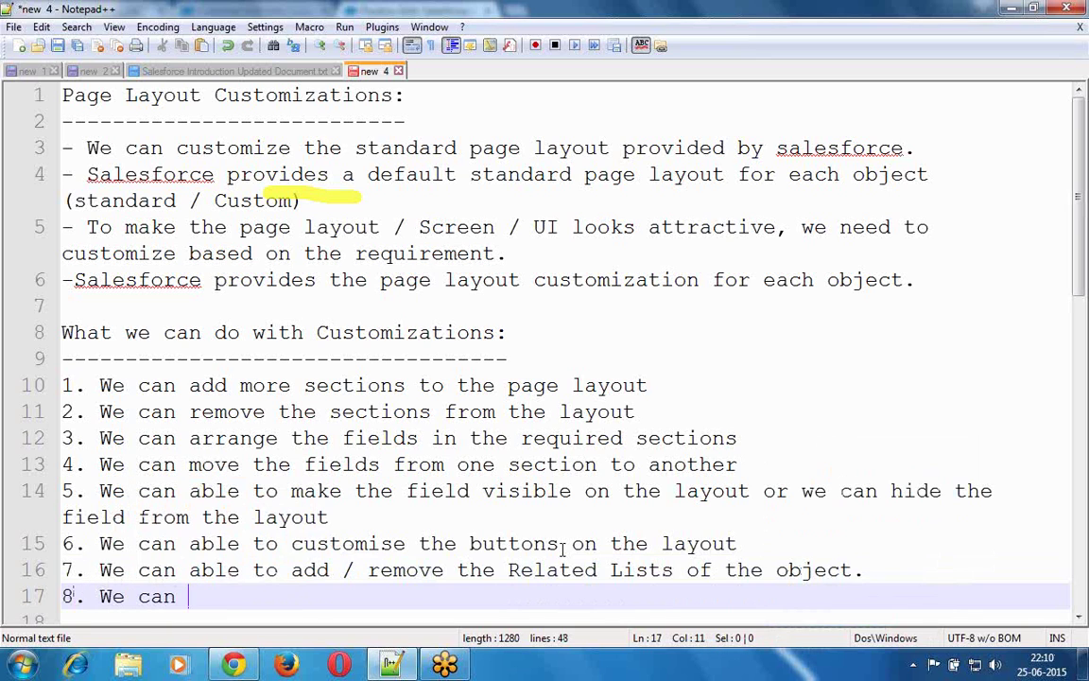
{"action": "type", "text": "cuus"}
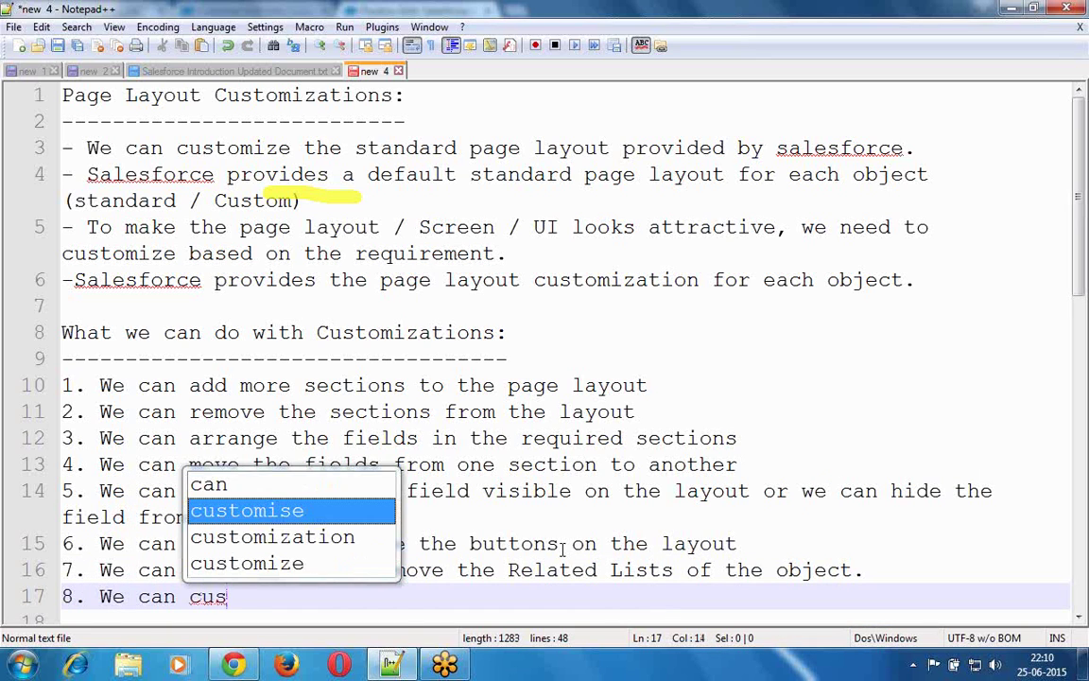
{"action": "key", "text": "Return"}
{"action": "type", "text": "the relati"}
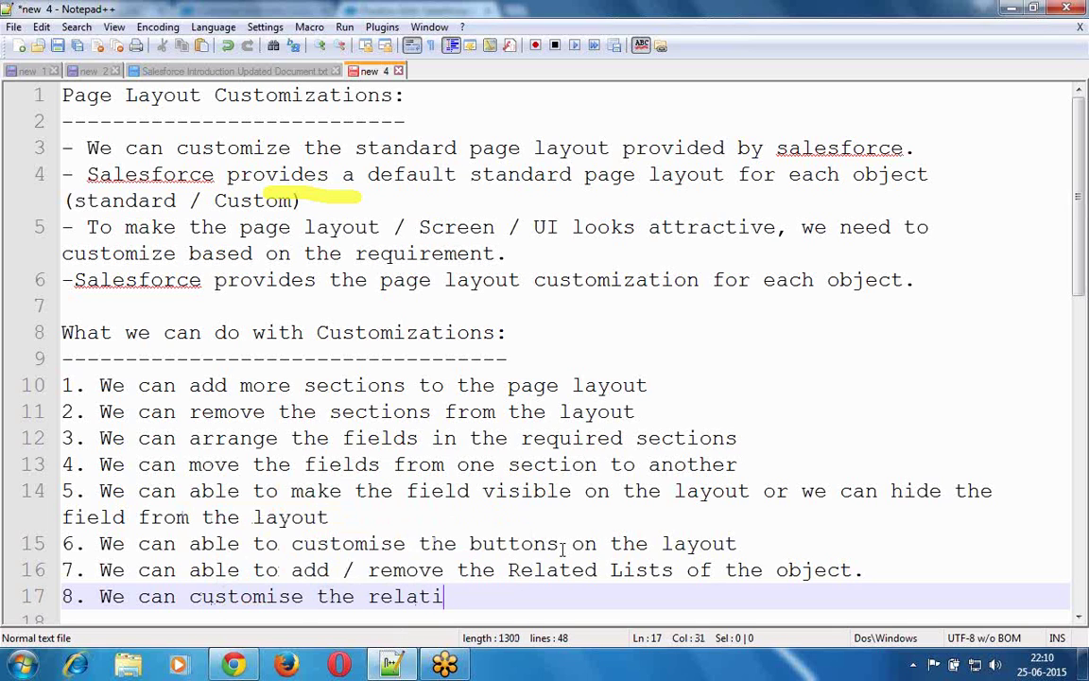
{"action": "key", "text": "BackSpace"}
{"action": "type", "text": "ed list "}
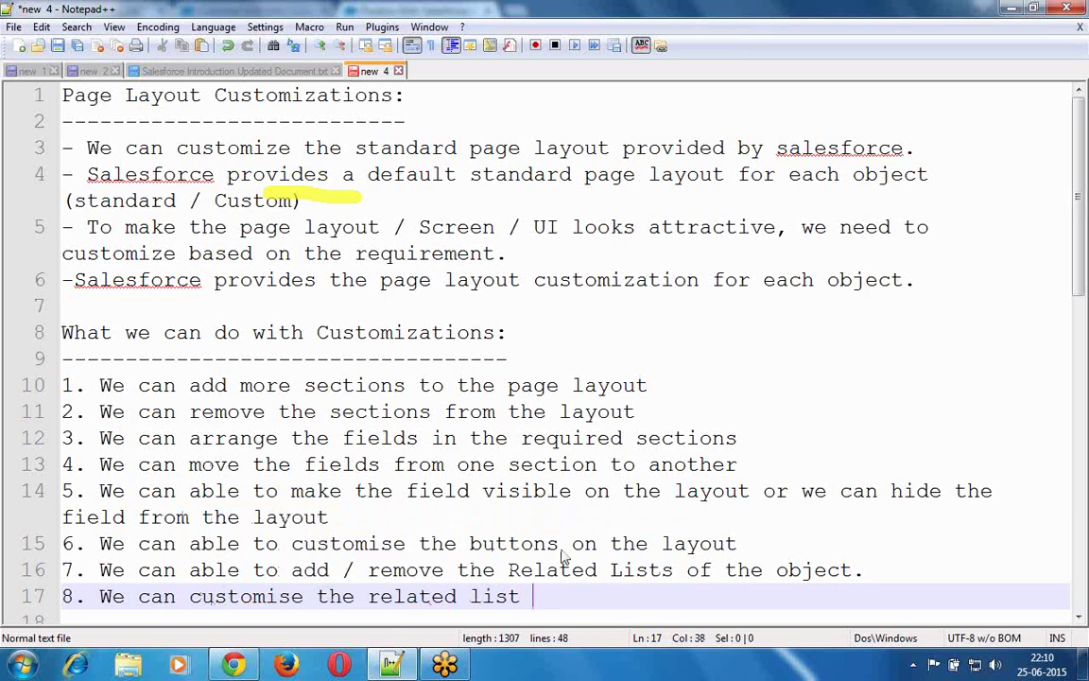
{"action": "type", "text": "buttons a"}
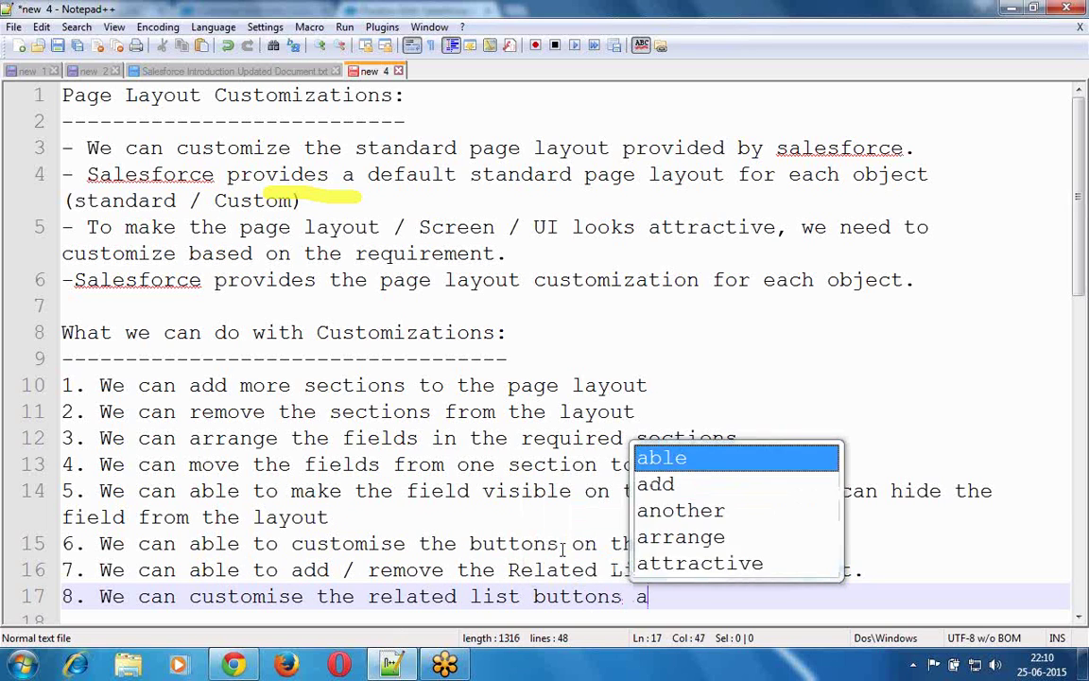
{"action": "type", "text": "nd fields."}
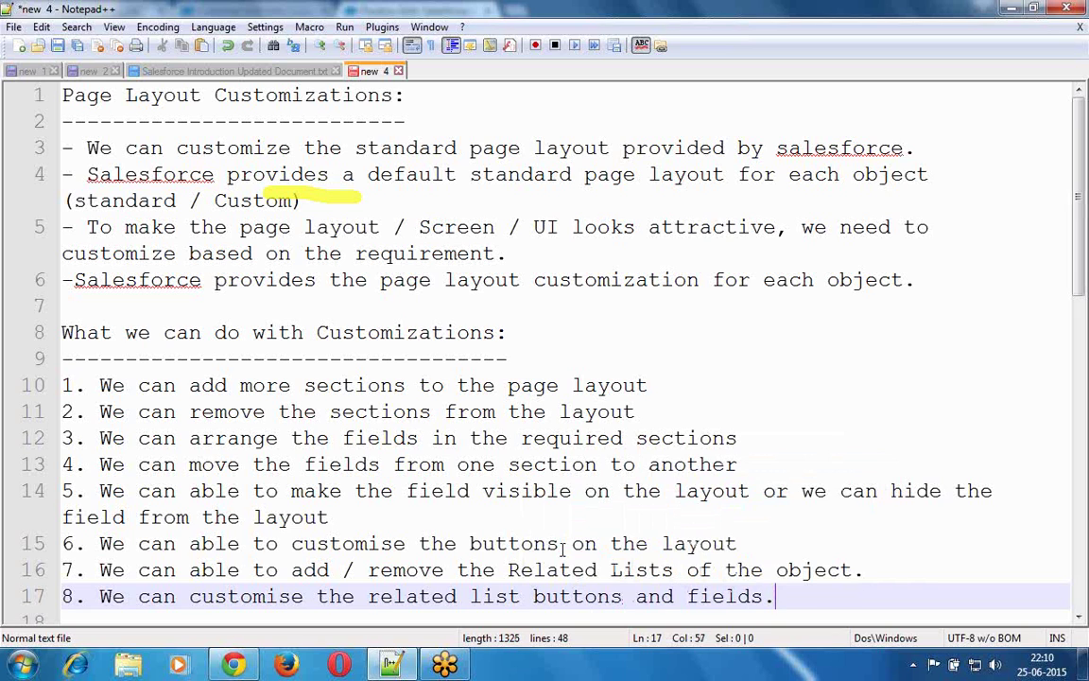
{"action": "key", "text": "Return"}
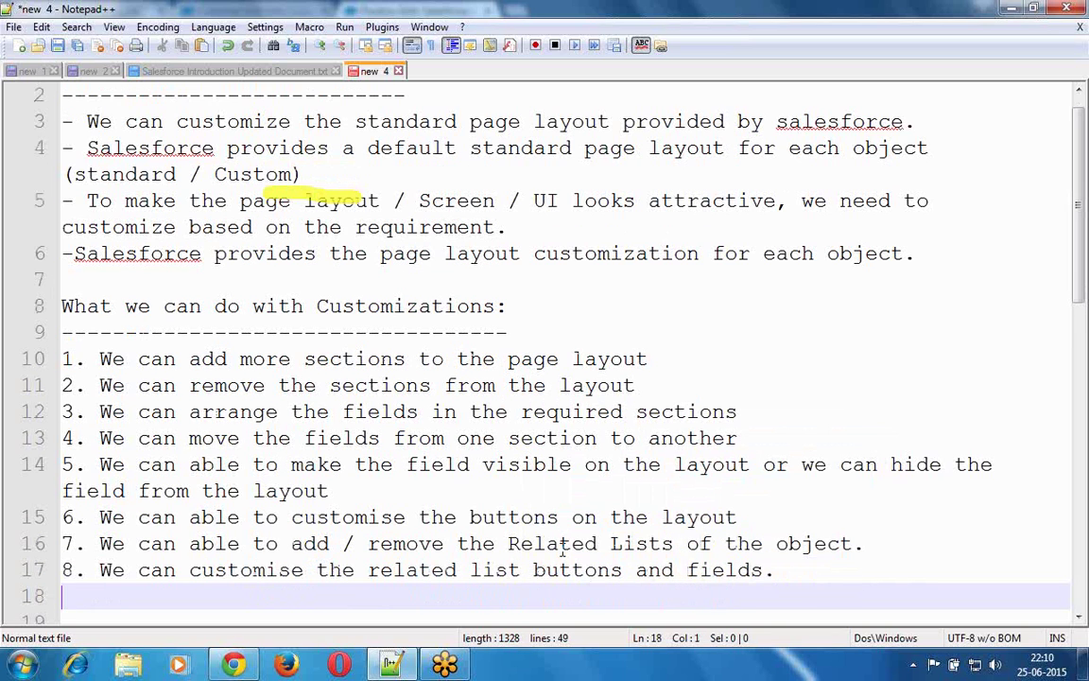
{"action": "key", "text": "Return"}
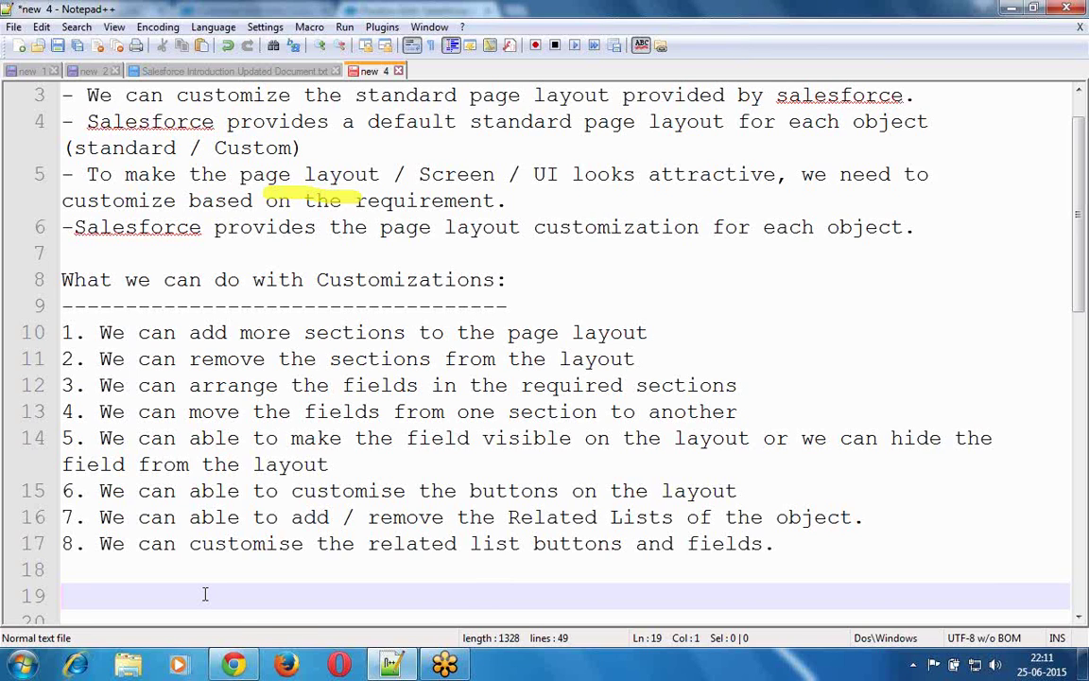
- Add a 'Navigations:' heading underlined with dashes, with blank lines below it
{"action": "type", "text": "Navigations:"}
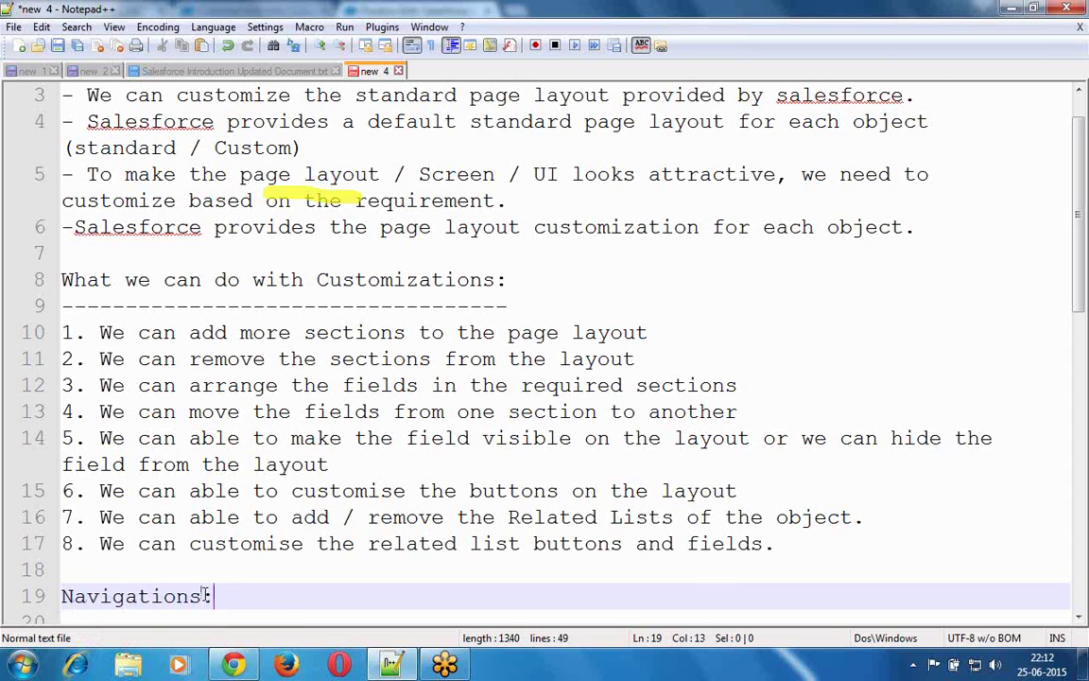
{"action": "key", "text": "Return"}
{"action": "type", "text": "------------"}
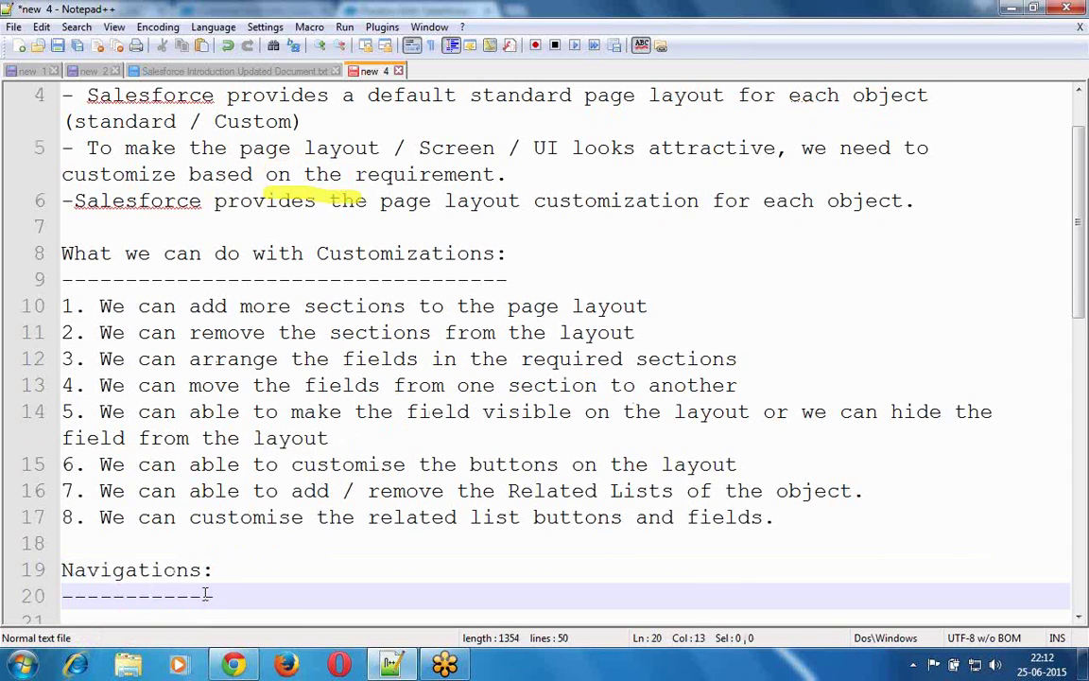
{"action": "key", "text": "Return"}
{"action": "key", "text": "Return"}
{"action": "key", "text": "Return"}
{"action": "key", "text": "Return"}
{"action": "key", "text": "Return"}
{"action": "key", "text": "Return"}
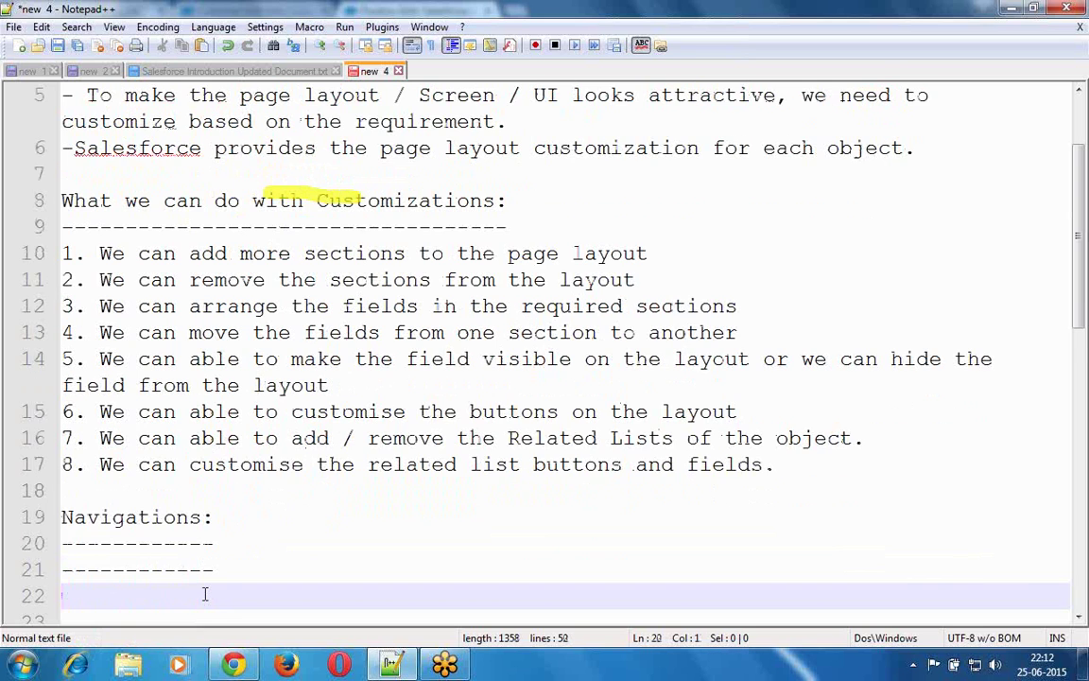
{"action": "key", "text": "Return"}
{"action": "key", "text": "Return"}
{"action": "key", "text": "Return"}
{"action": "key", "text": "Return"}
{"action": "key", "text": "Return"}
{"action": "key", "text": "Return"}
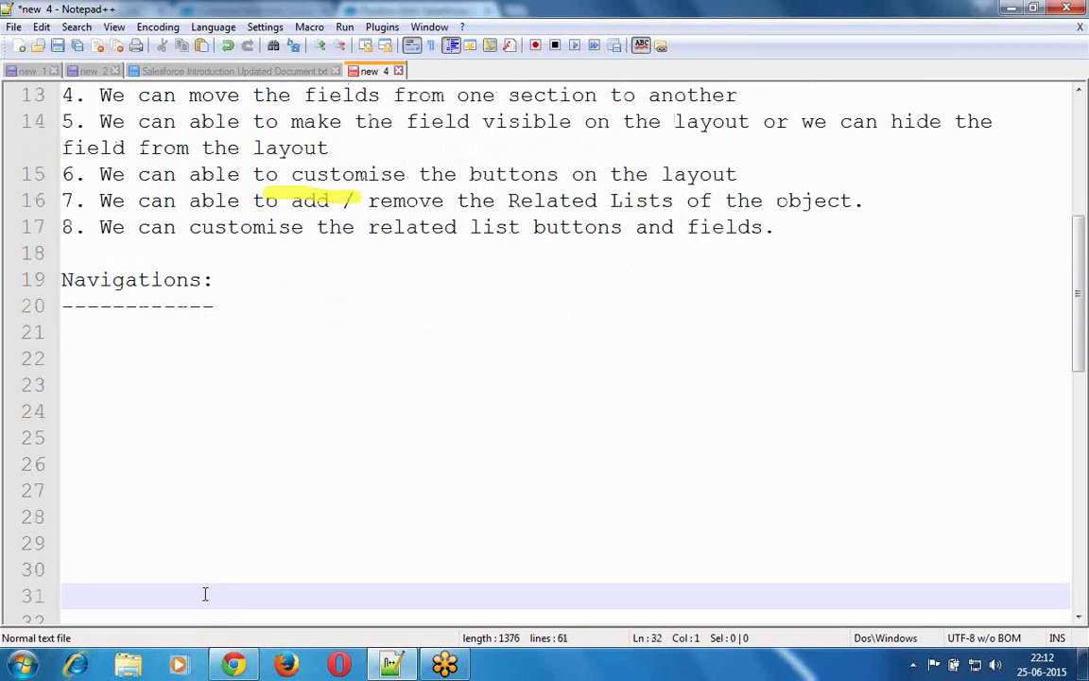
{"action": "key", "text": "Return"}
{"action": "key", "text": "Up"}
{"action": "key", "text": "Up"}
{"action": "key", "text": "Up"}
{"action": "key", "text": "Up"}
{"action": "key", "text": "Up"}
{"action": "key", "text": "Up"}
{"action": "key", "text": "Up"}
{"action": "key", "text": "Up"}
{"action": "key", "text": "Up"}
{"action": "key", "text": "Up"}
{"action": "key", "text": "Up"}
{"action": "key", "text": "Up"}
{"action": "key", "text": "Up"}
{"action": "key", "text": "Down"}
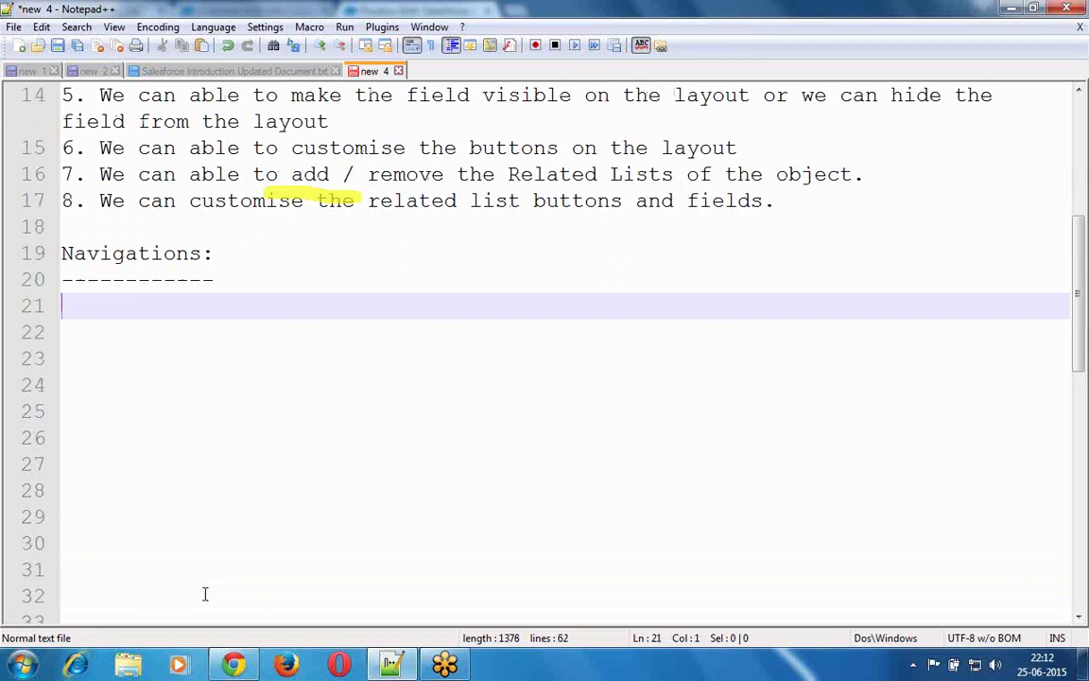
- Type 'Goto Setup --> Goto Build Menu --> Goto Create --> Goto Objects --> Click on Requ'
{"action": "type", "text": "Goto Setu"}
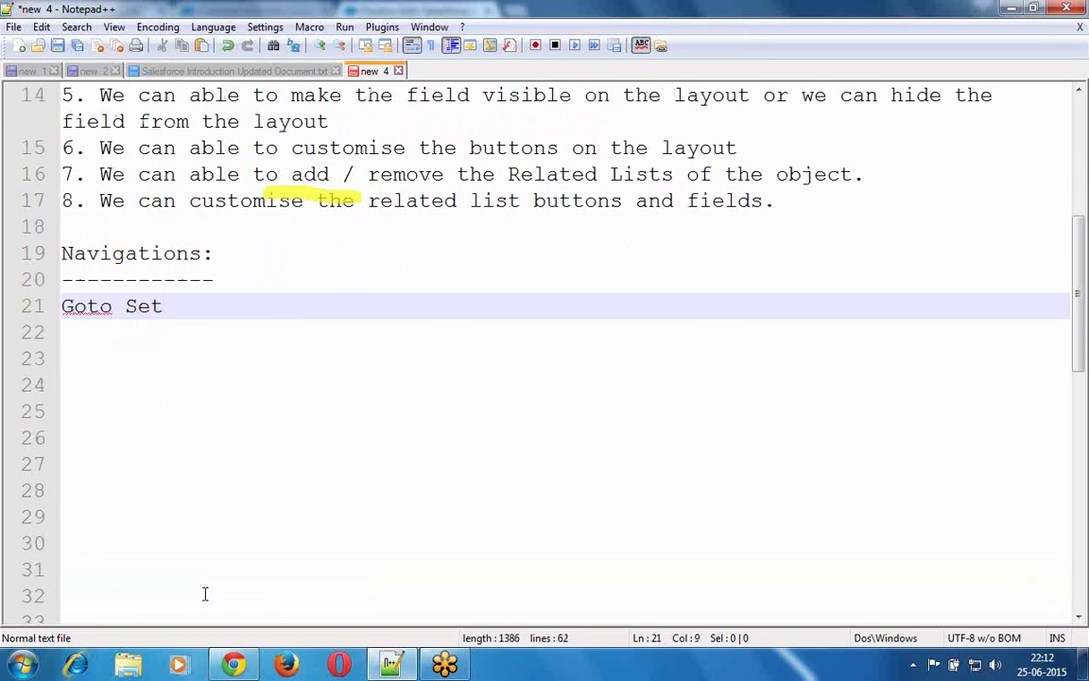
{"action": "left_click", "coordinate": [204, 593]}
{"action": "type", "text": "p"}
{"action": "key", "text": "BackSpace"}
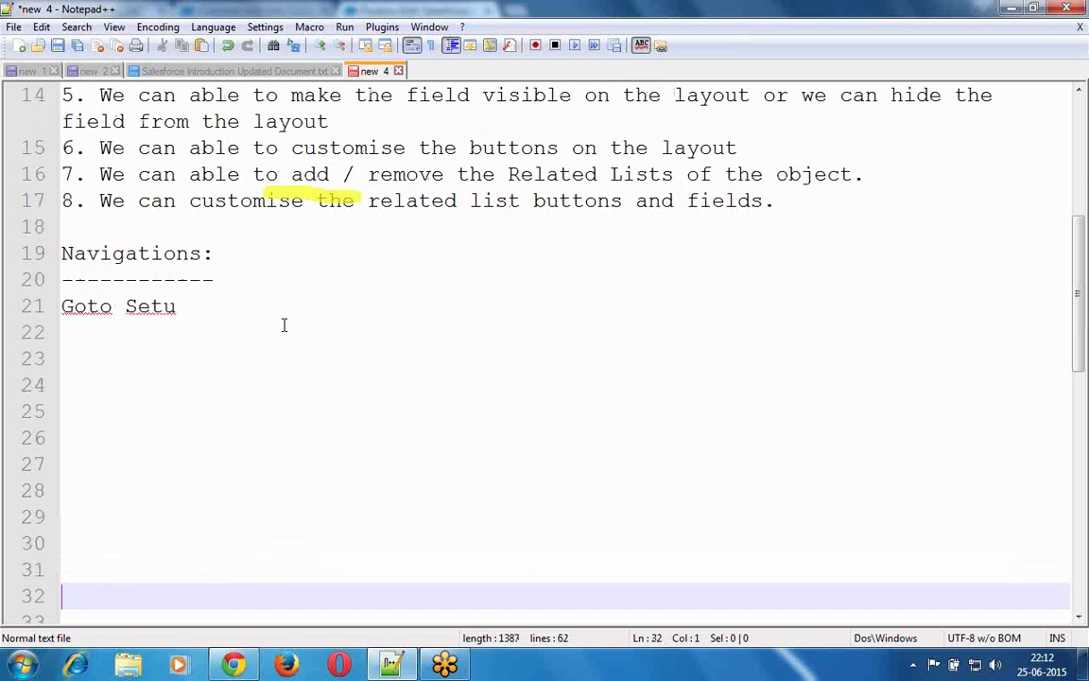
{"action": "left_click", "coordinate": [240, 308]}
{"action": "type", "text": "p -"}
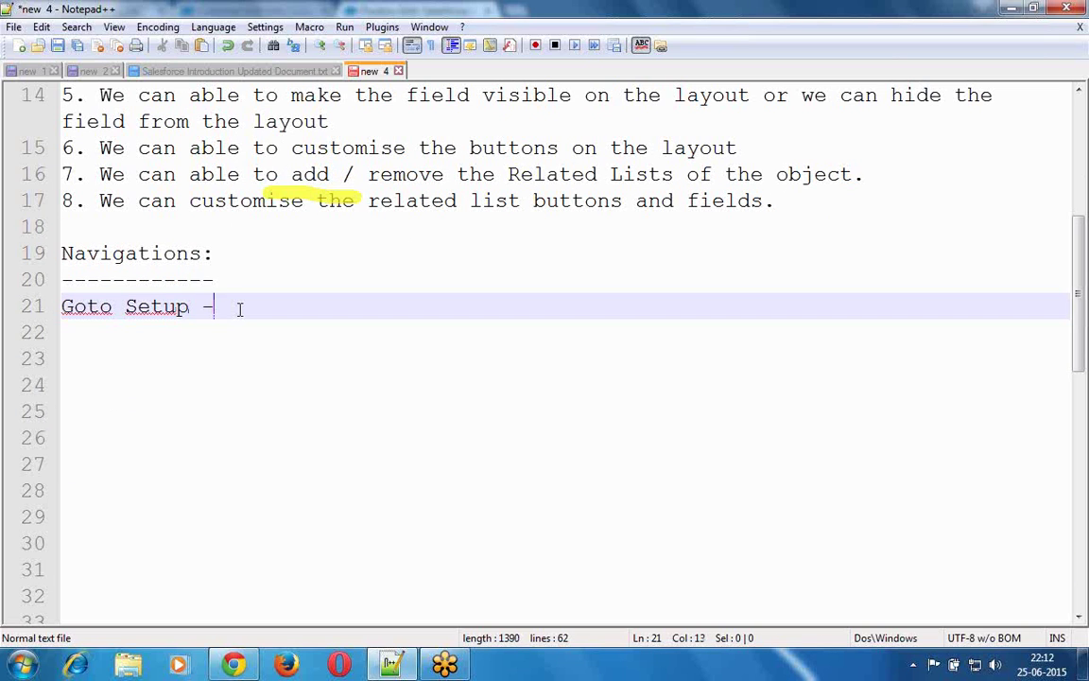
{"action": "type", "text": "-> Goto"}
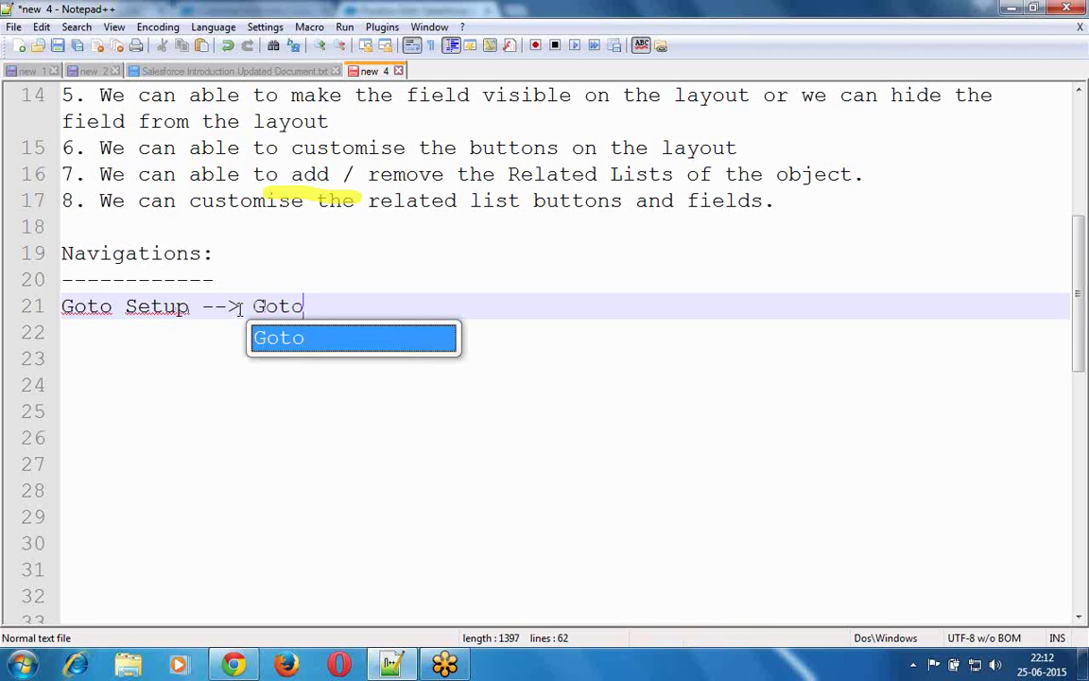
{"action": "type", "text": " Buil"}
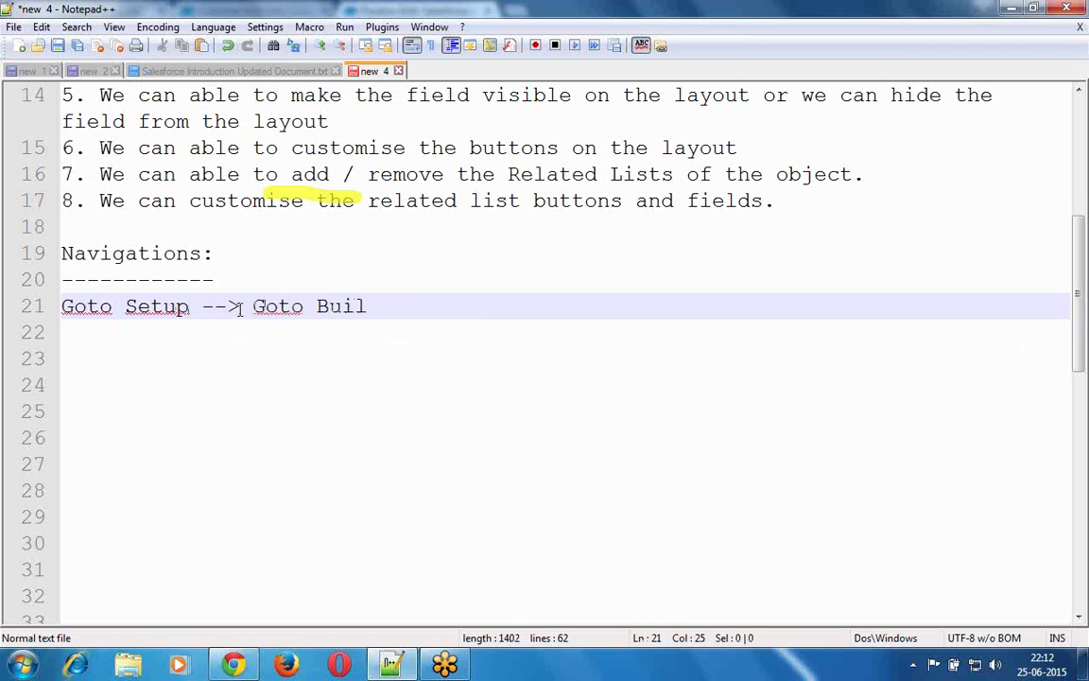
{"action": "type", "text": "d Menu -->"}
{"action": "type", "text": " Goto "}
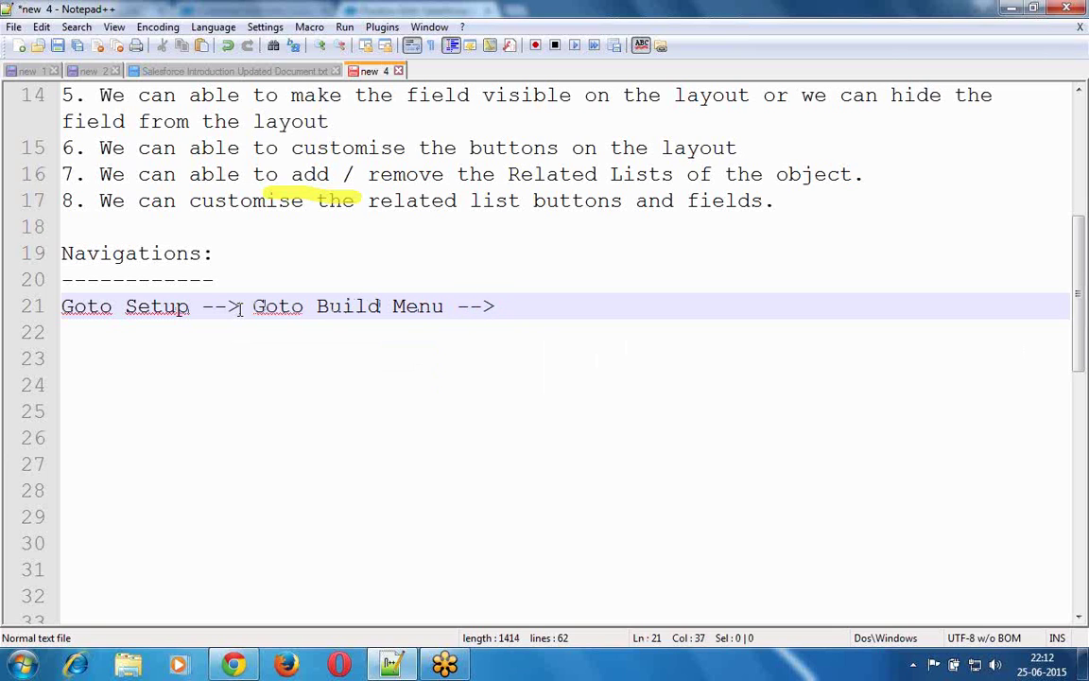
{"action": "type", "text": "Create --> Got"}
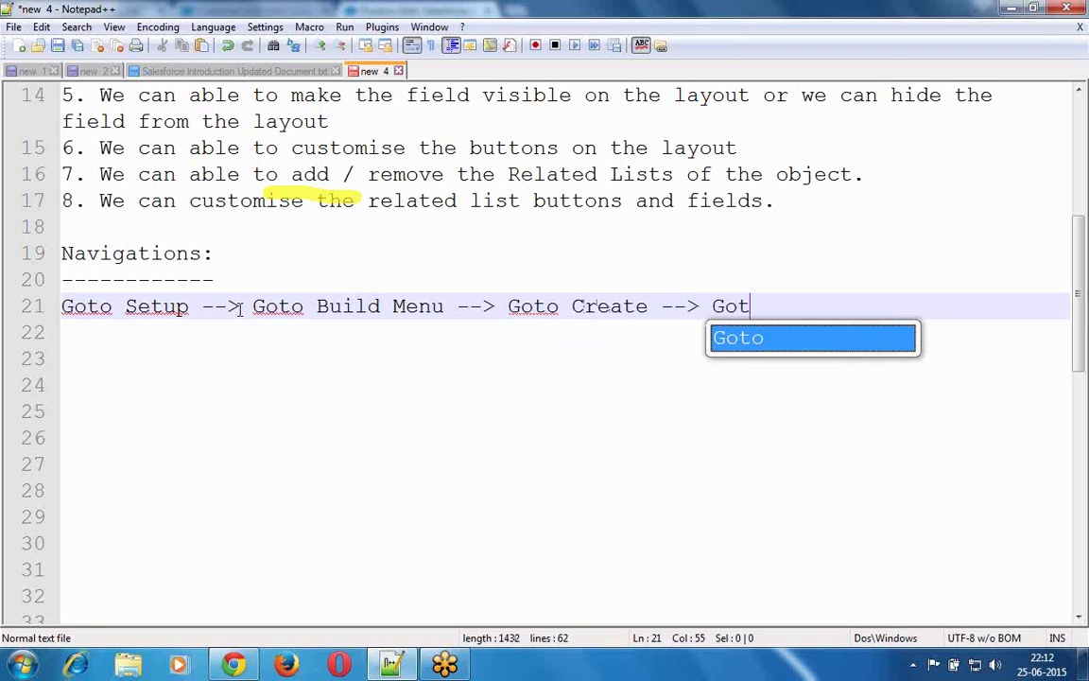
{"action": "type", "text": "o Objec"}
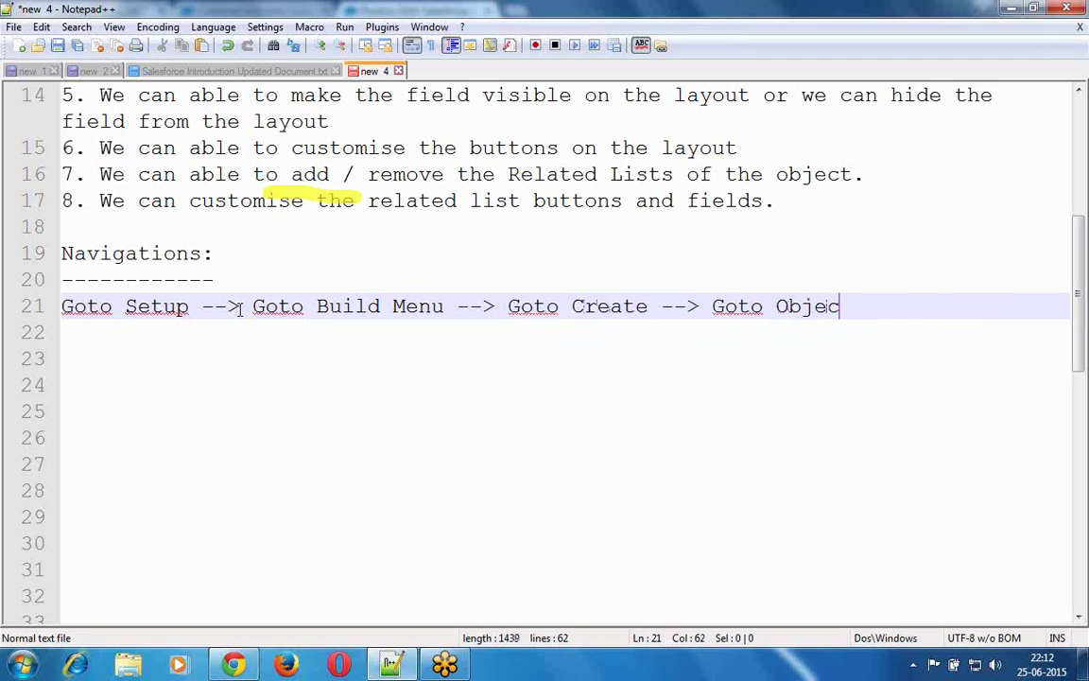
{"action": "type", "text": "ts --> Click on Requ"}
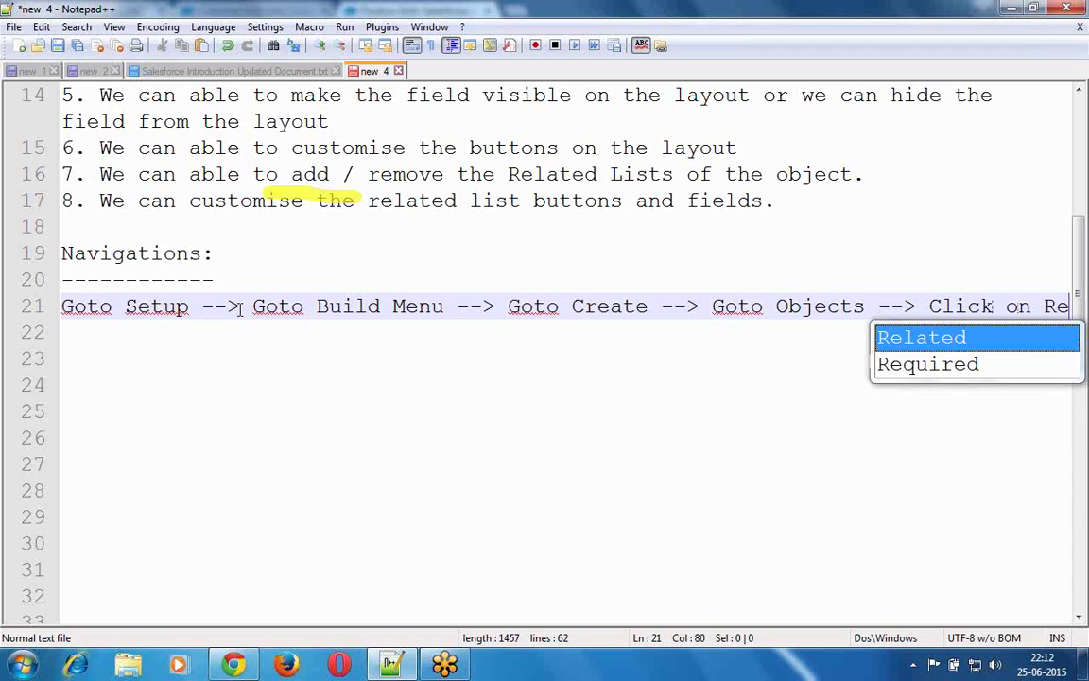
- Finish the path with 'Required Object (Ex: Position)' and start an indented line below
{"action": "left_click", "coordinate": [239, 308]}
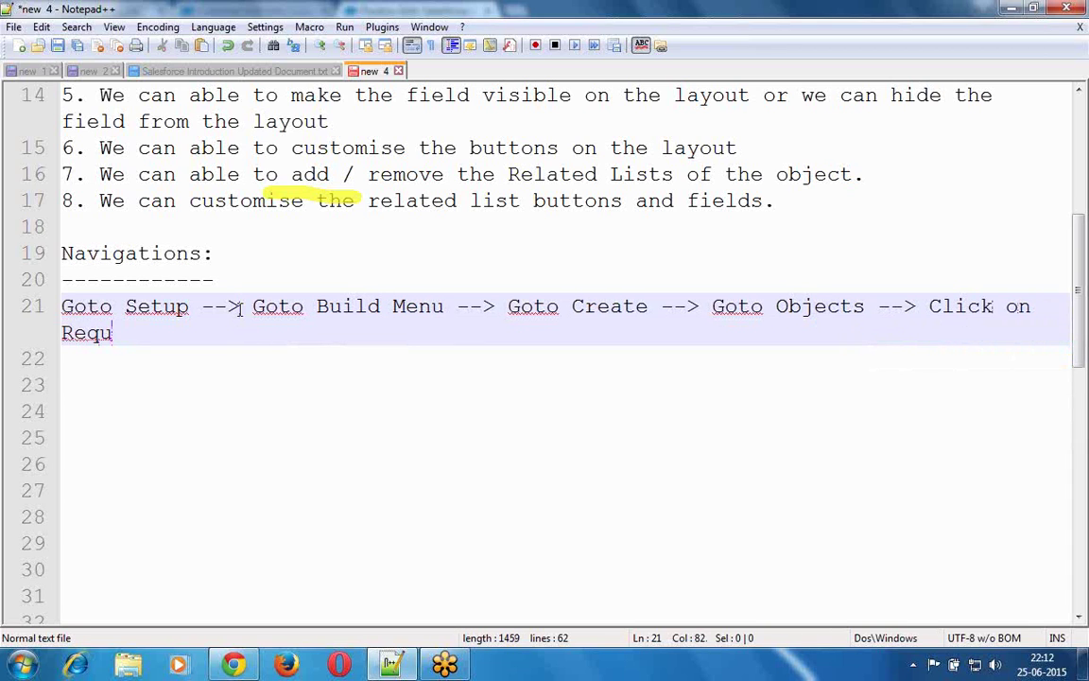
{"action": "type", "text": "ired Obj"}
{"action": "key", "text": "Return"}
{"action": "key", "text": "BackSpace"}
{"action": "type", "text": "s"}
{"action": "key", "text": "BackSpace"}
{"action": "type", "text": "("}
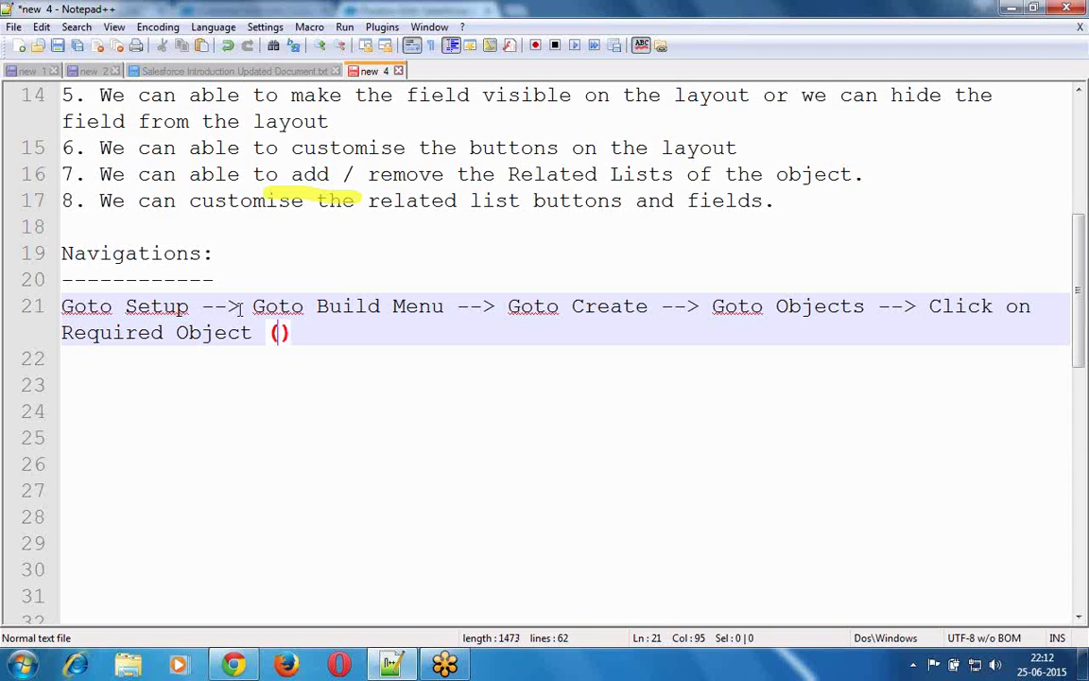
{"action": "type", "text": "Ex: "}
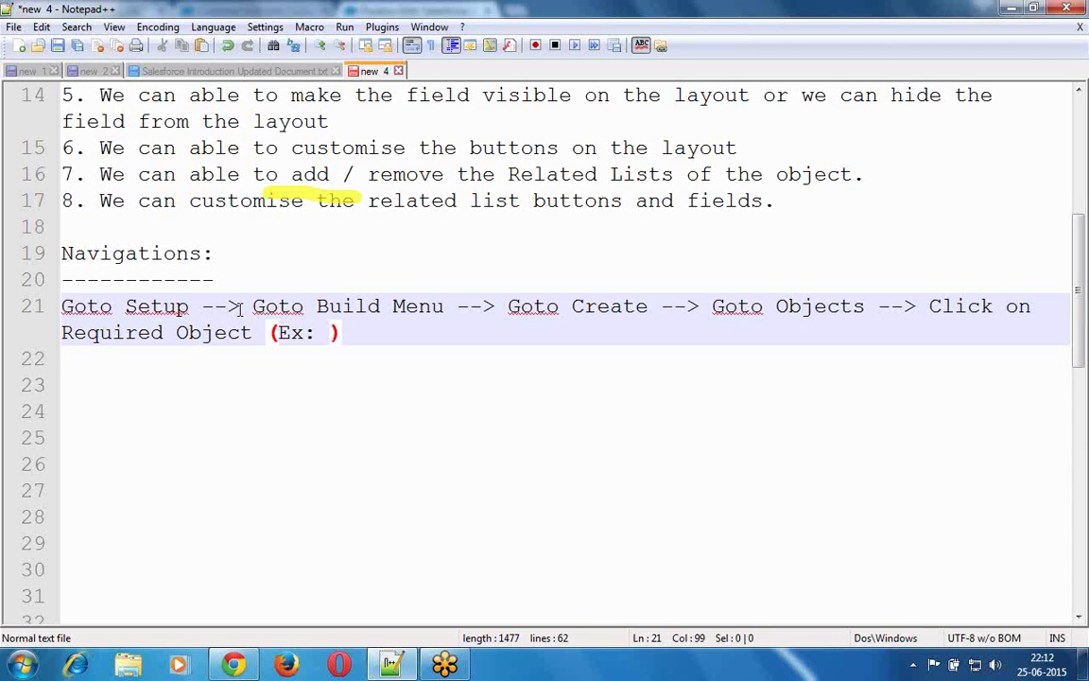
{"action": "type", "text": "Pos"}
{"action": "key", "text": "Return"}
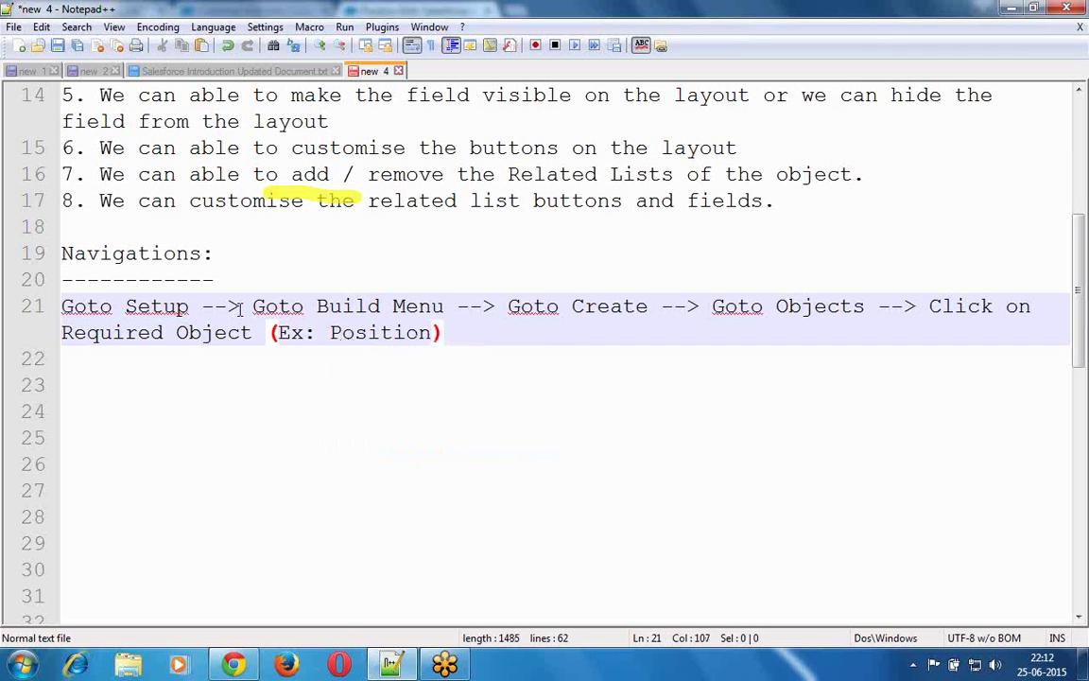
{"action": "type", "text": "-->"}
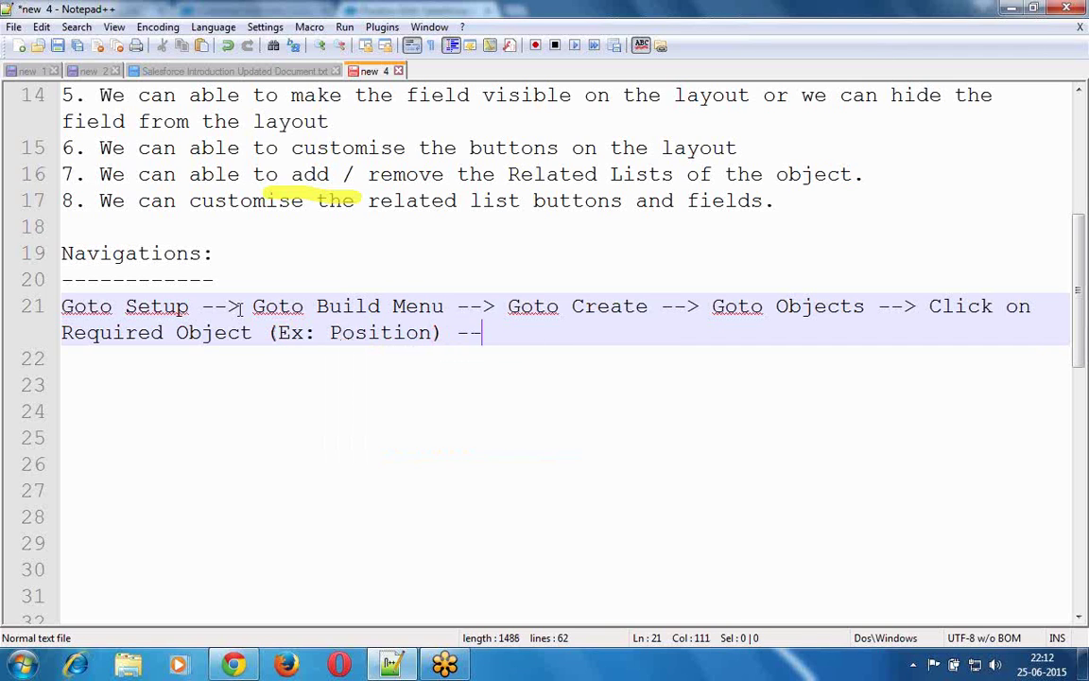
{"action": "key", "text": "BackSpace"}
{"action": "key", "text": "BackSpace"}
{"action": "key", "text": "BackSpace"}
{"action": "key", "text": "BackSpace"}
{"action": "key", "text": "Return"}
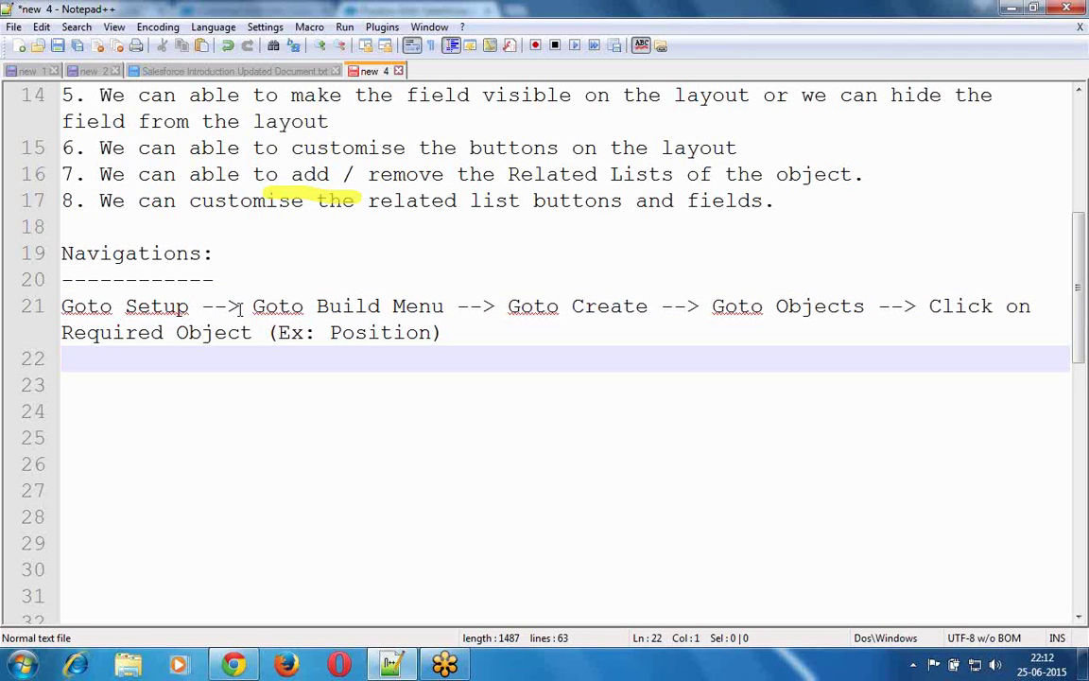
{"action": "key", "text": "Tab"}
- Write item '1. It will display the object and its fields details.'
{"action": "type", "text": "1. It wil"}
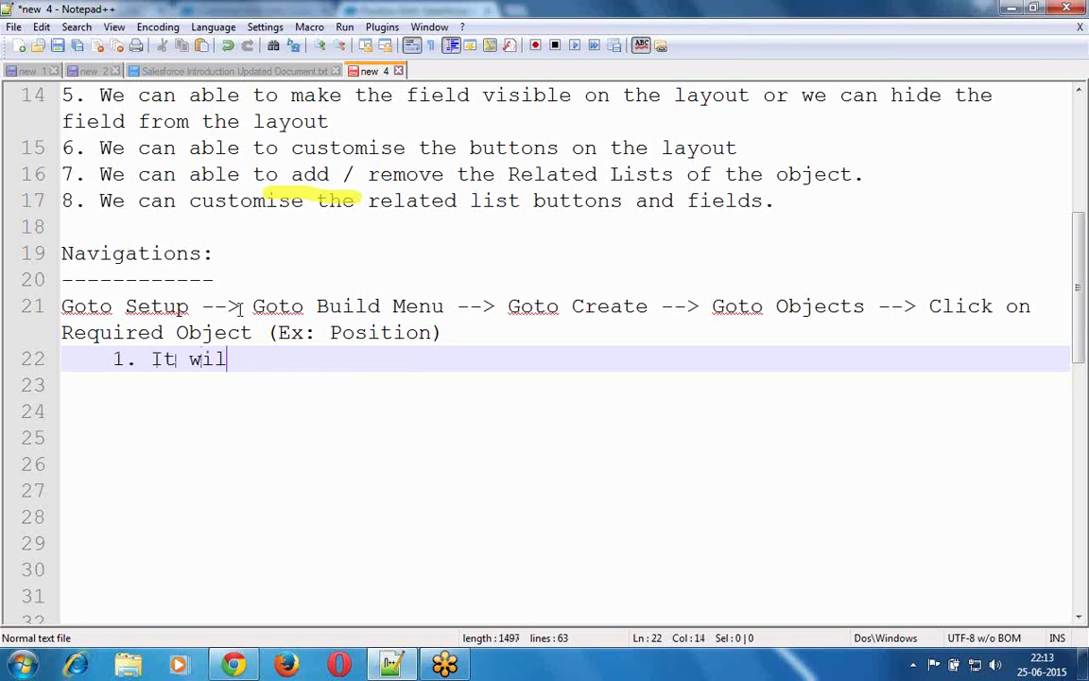
{"action": "type", "text": "l displa"}
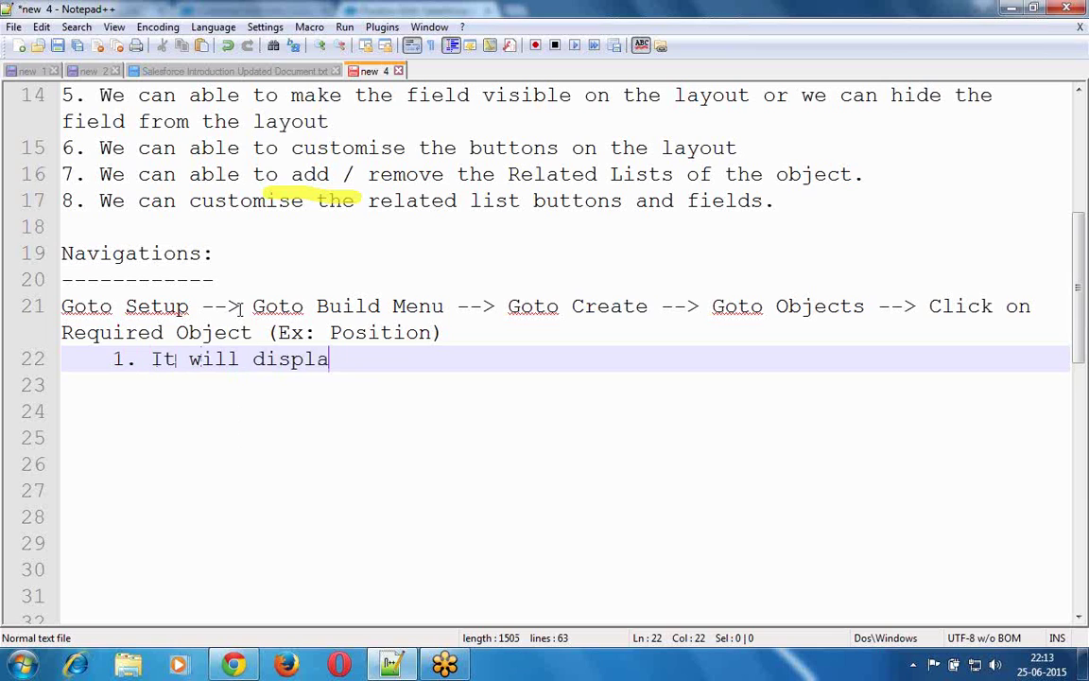
{"action": "type", "text": "y the ob"}
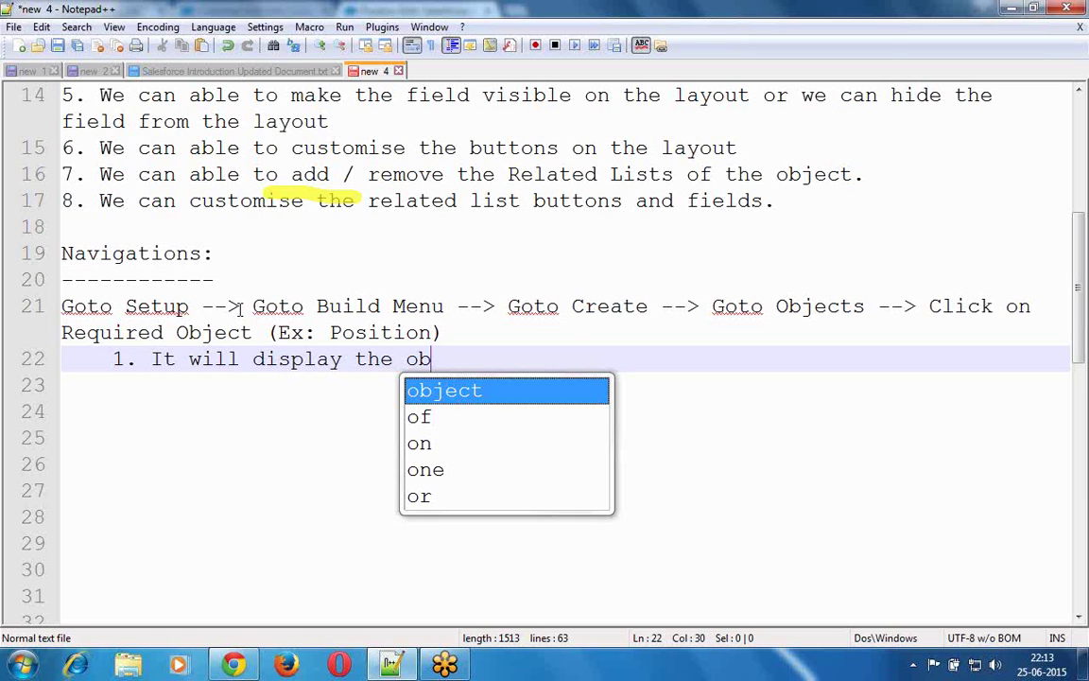
{"action": "type", "text": "ject and its field"}
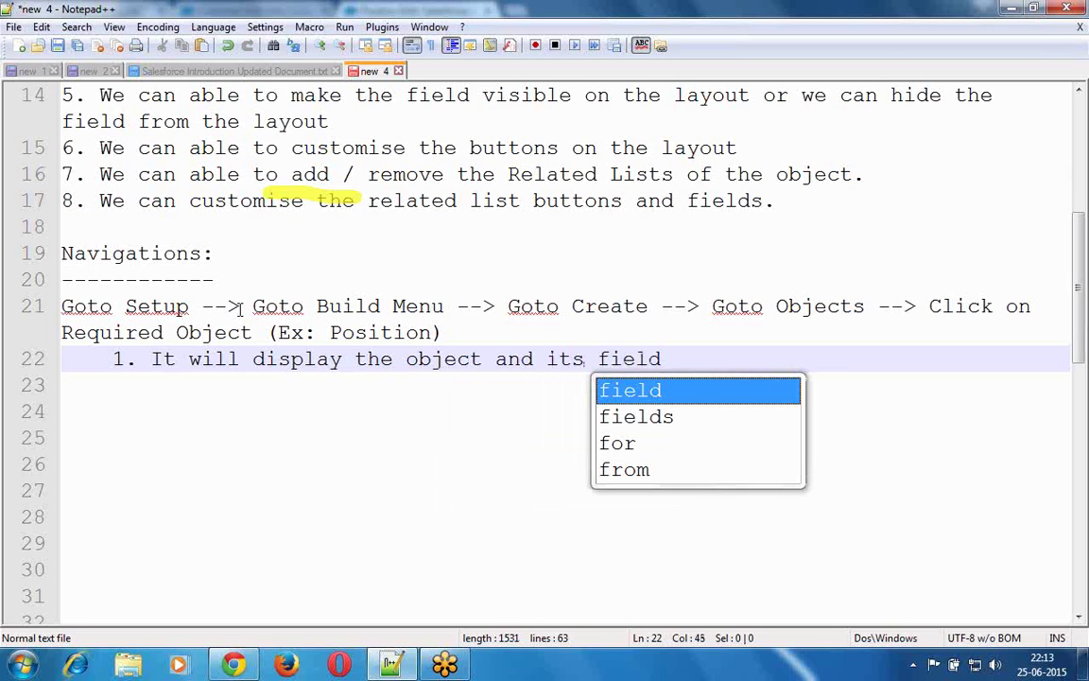
{"action": "key", "text": "Down"}
{"action": "key", "text": "Return"}
{"action": "type", "text": "details."}
{"action": "key", "text": "Return"}
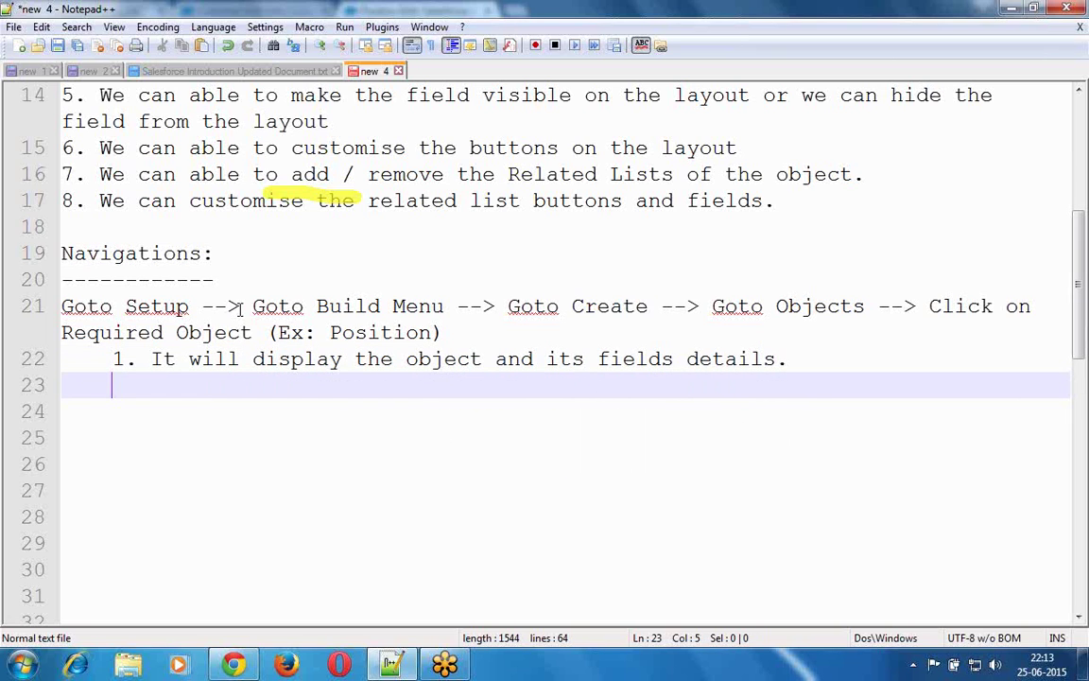
- Write item '2. Goto "Page Layout" Section'
{"action": "type", "text": "2. Goto \"\""}
{"action": "key", "text": "Left"}
{"action": "type", "text": "Page "}
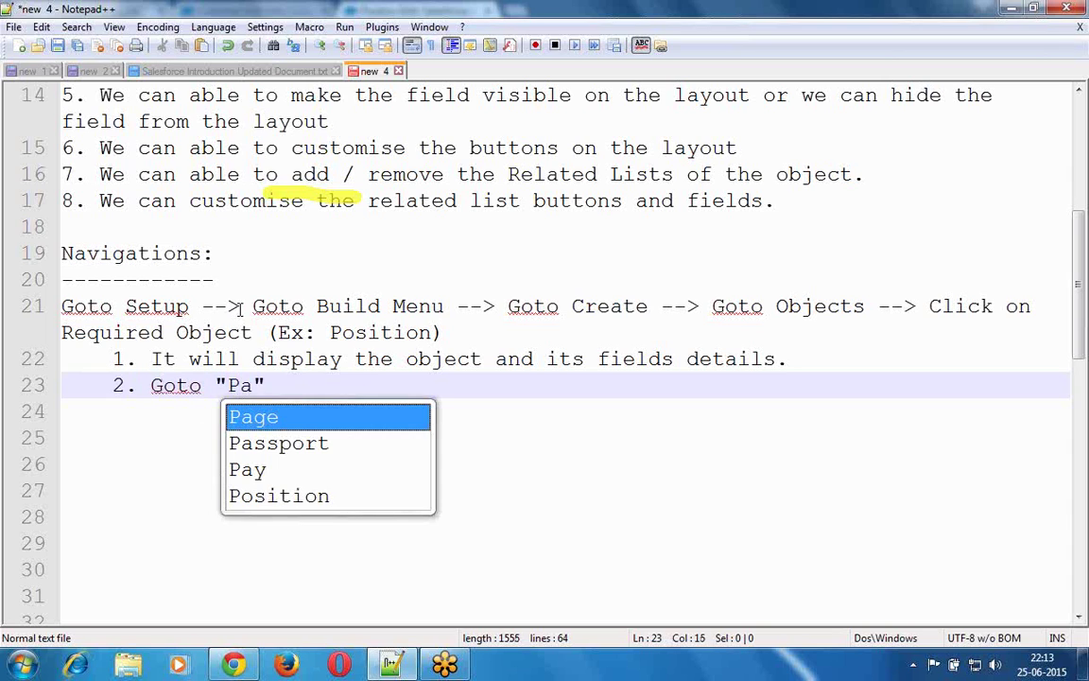
{"action": "type", "text": "Layout"}
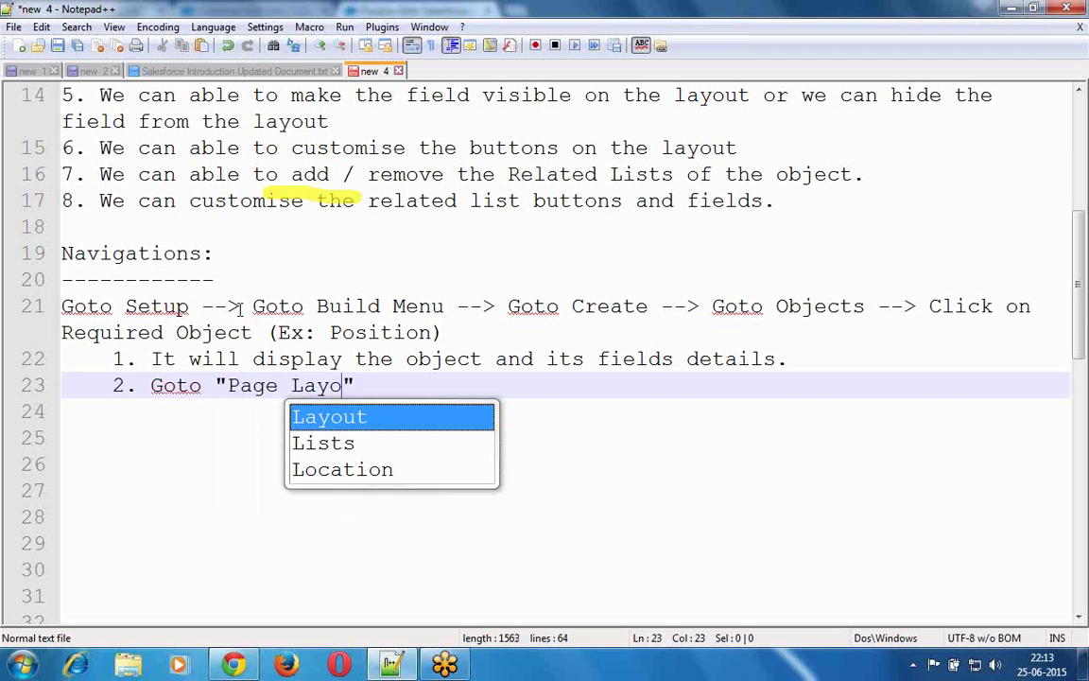
{"action": "key", "text": "Right"}
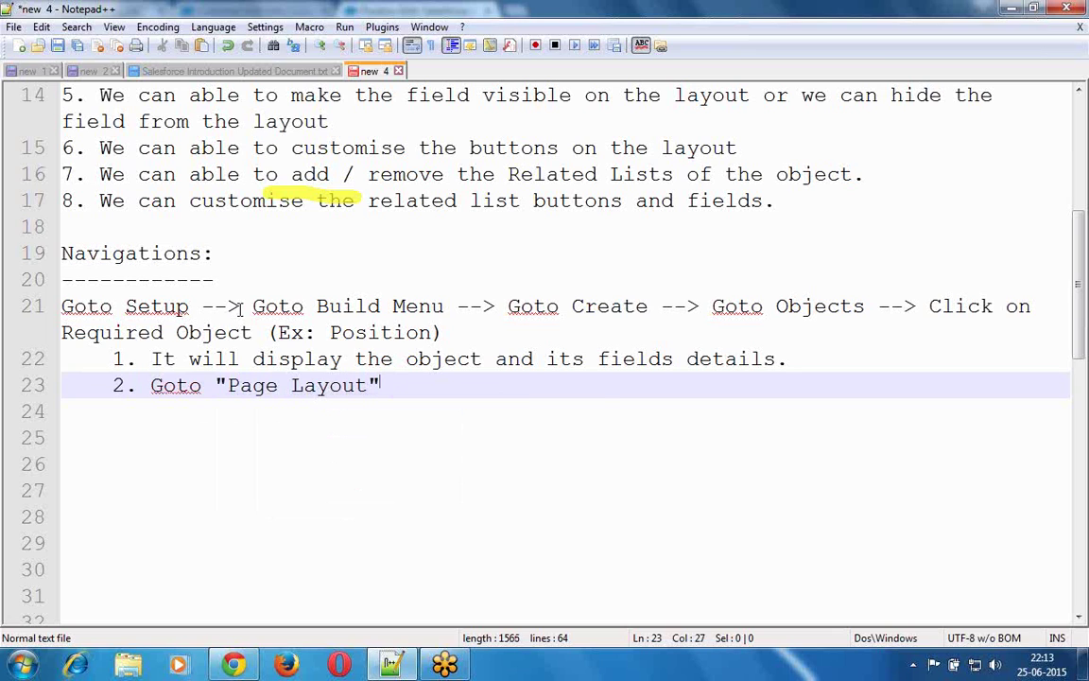
{"action": "type", "text": "Sec"}
{"action": "key", "text": "Return"}
- Write item '3. Click on Edit button on the page layout section', fixing a stray space on line 21
{"action": "key", "text": "Return"}
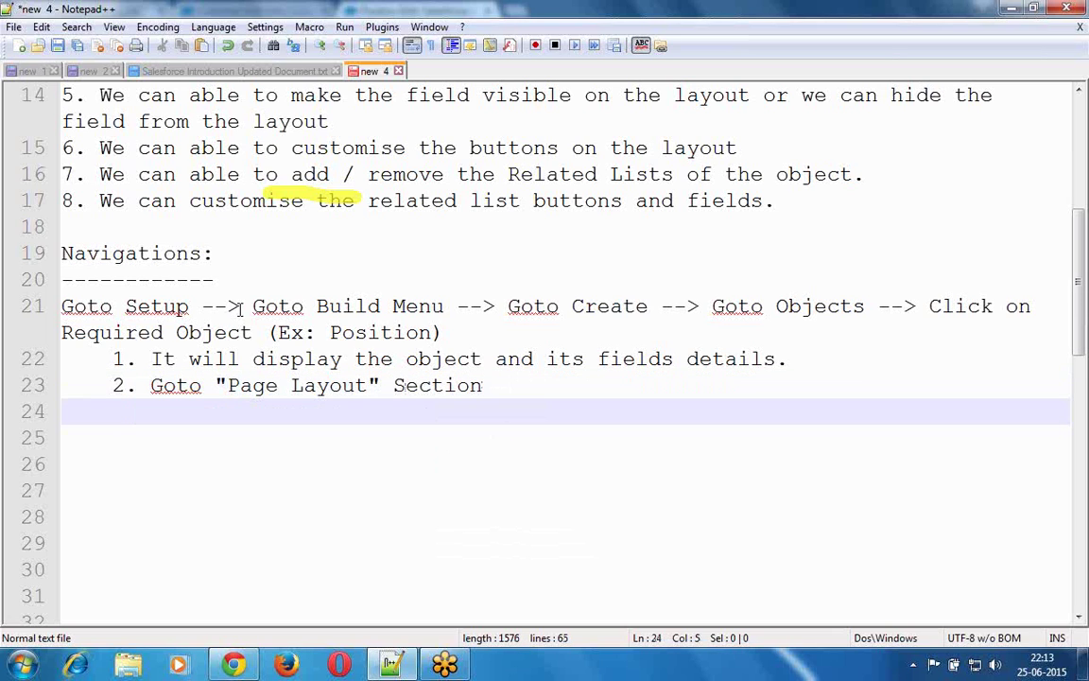
{"action": "type", "text": "3. Cl"}
{"action": "key", "text": "Return"}
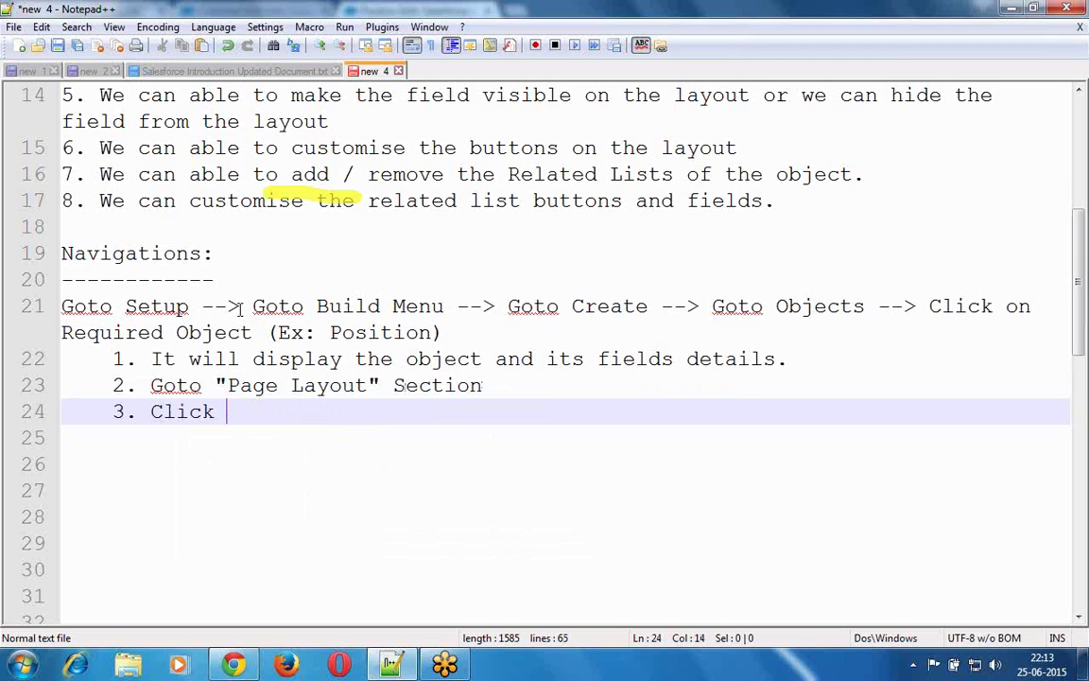
{"action": "type", "text": "th"}
{"action": "left_click", "coordinate": [240, 309]}
{"action": "key", "text": "BackSpace"}
{"action": "key", "text": "End"}
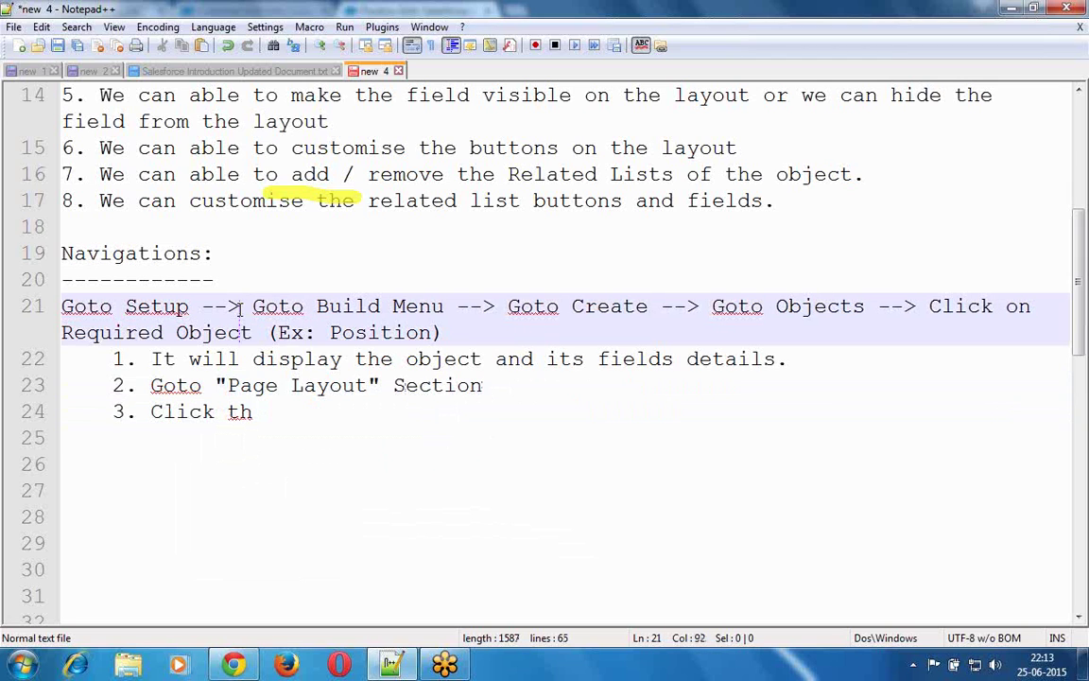
{"action": "key", "text": "Down"}
{"action": "key", "text": "Down"}
{"action": "key", "text": "Down"}
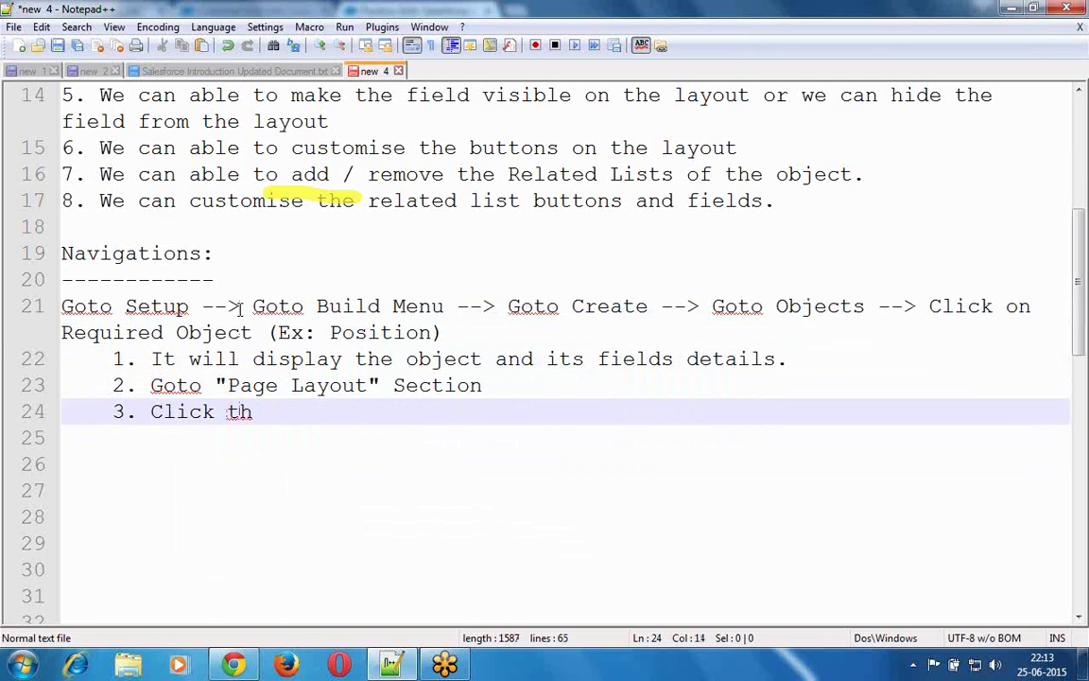
{"action": "key", "text": "ctrl+shift+Left"}
{"action": "type", "text": "on E"}
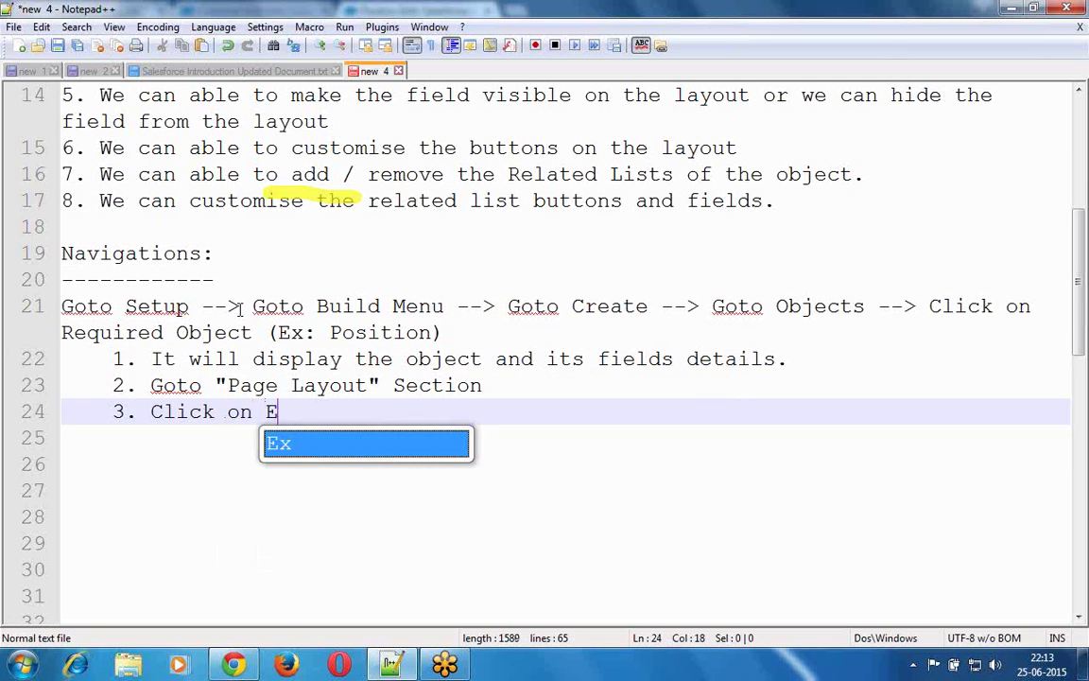
{"action": "type", "text": "dit n"}
{"action": "key", "text": "BackSpace"}
{"action": "type", "text": "button "}
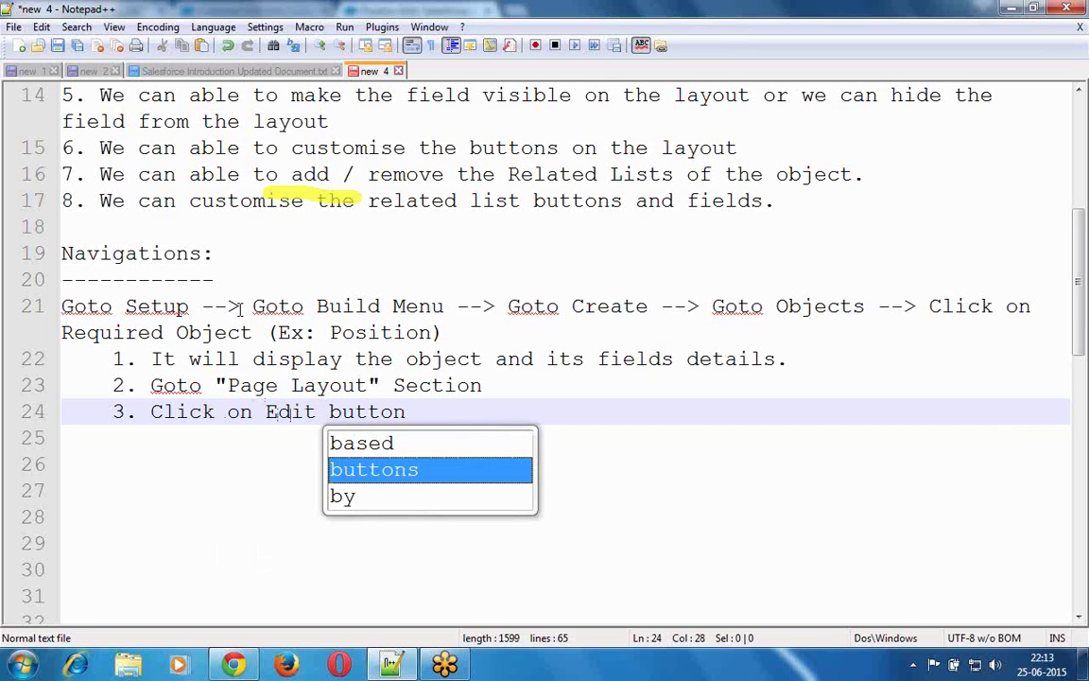
{"action": "type", "text": "on the la"}
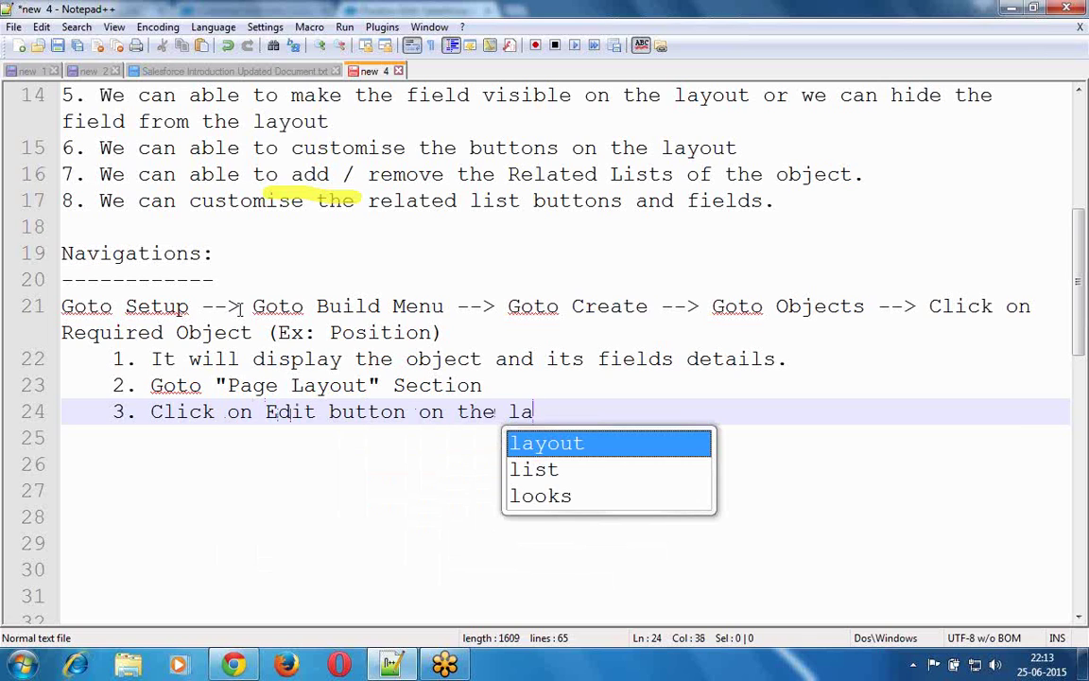
{"action": "key", "text": "BackSpace"}
{"action": "key", "text": "BackSpace"}
{"action": "type", "text": "page "}
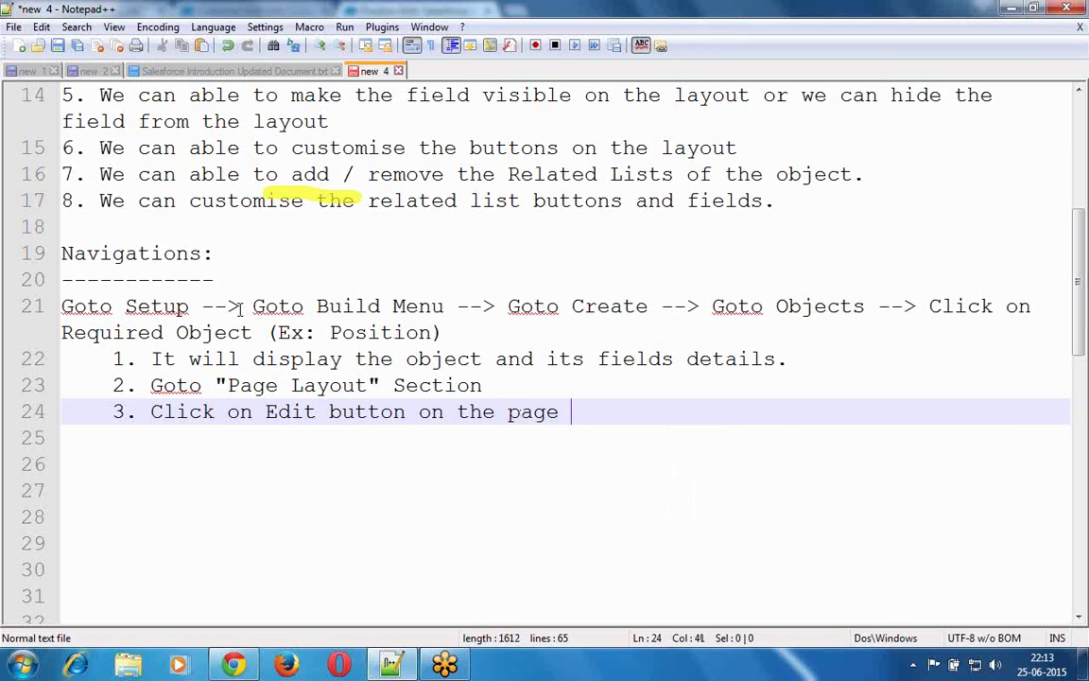
{"action": "type", "text": "lay"}
{"action": "key", "text": "Return"}
{"action": "type", "text": "sectio"}
{"action": "key", "text": "Return"}
{"action": "key", "text": "Return"}
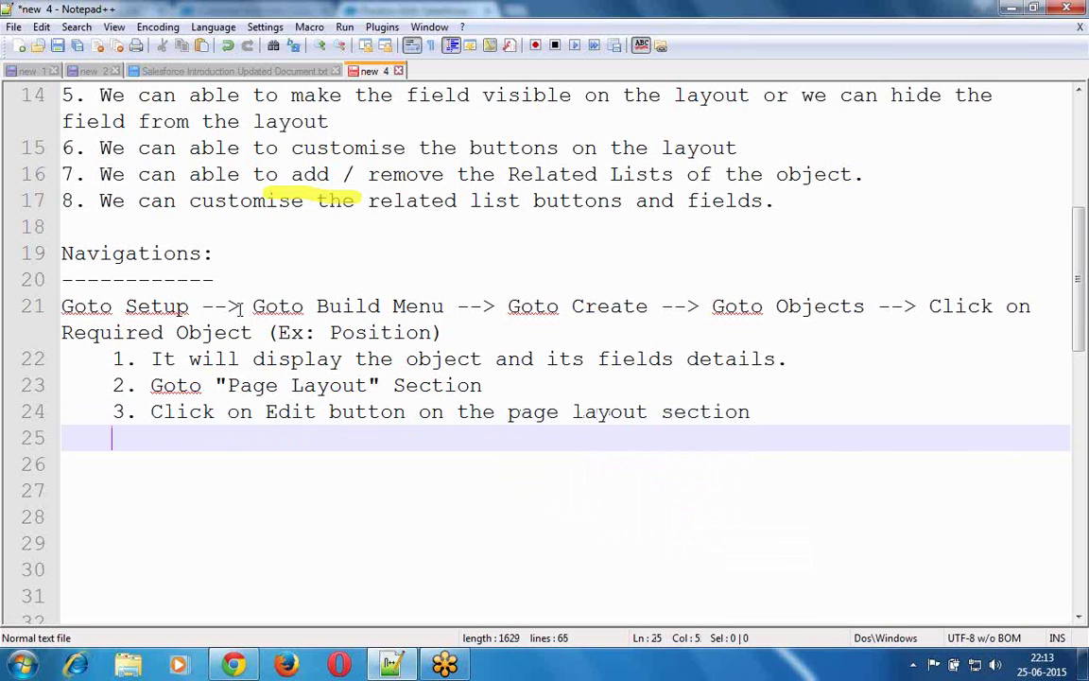
- Add the indented sub-point '- It will display the Page Layout customization Editor'
{"action": "key", "text": "Tab"}
{"action": "type", "text": "- It will "}
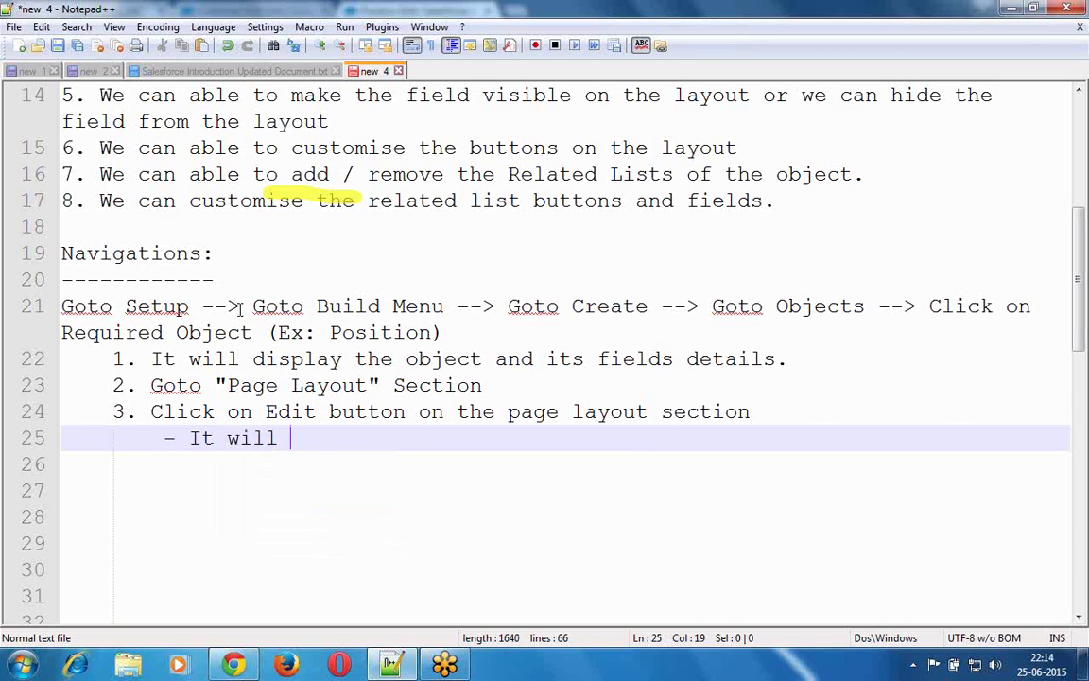
{"action": "type", "text": "displ"}
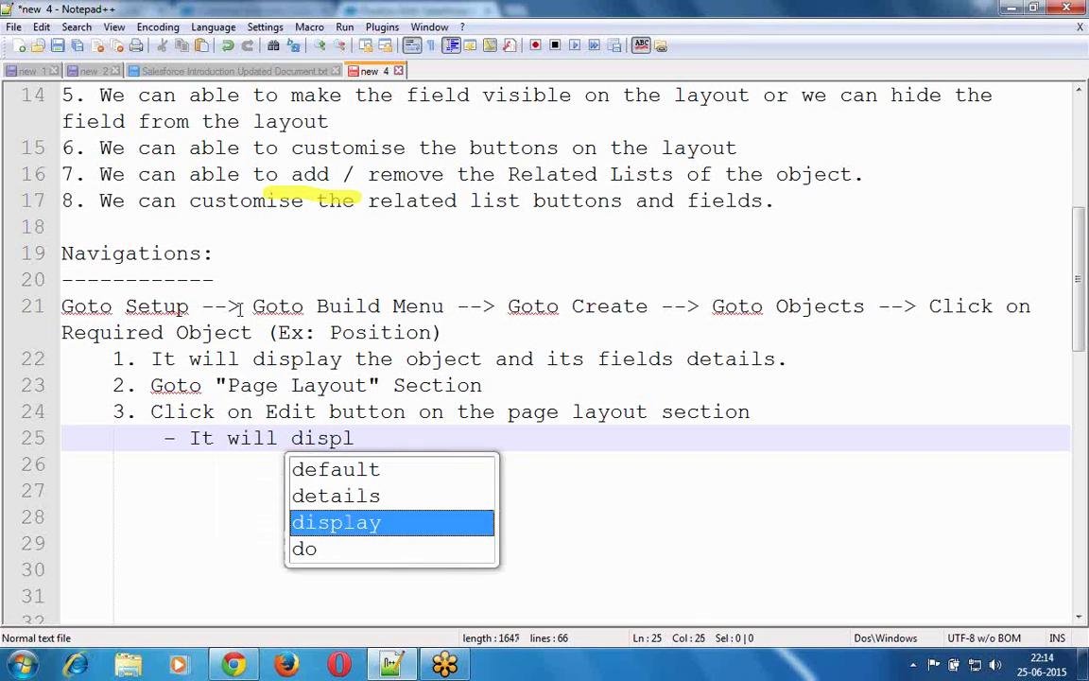
{"action": "type", "text": "ay the Pa"}
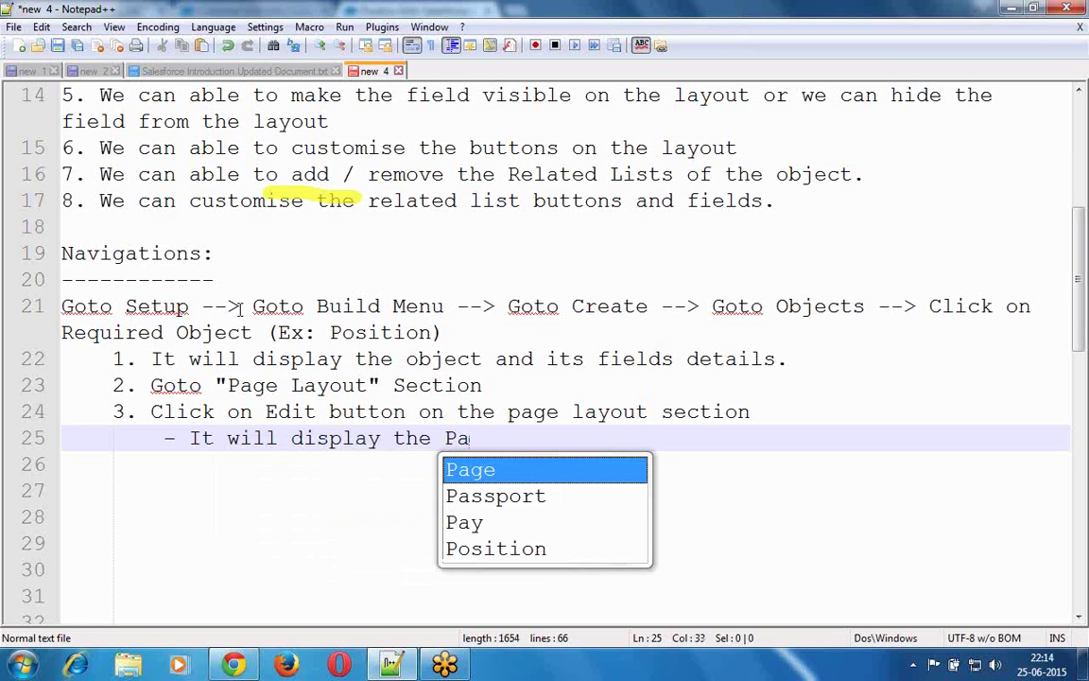
{"action": "key", "text": "Return"}
{"action": "type", "text": "La"}
{"action": "key", "text": "Return"}
{"action": "type", "text": "out"}
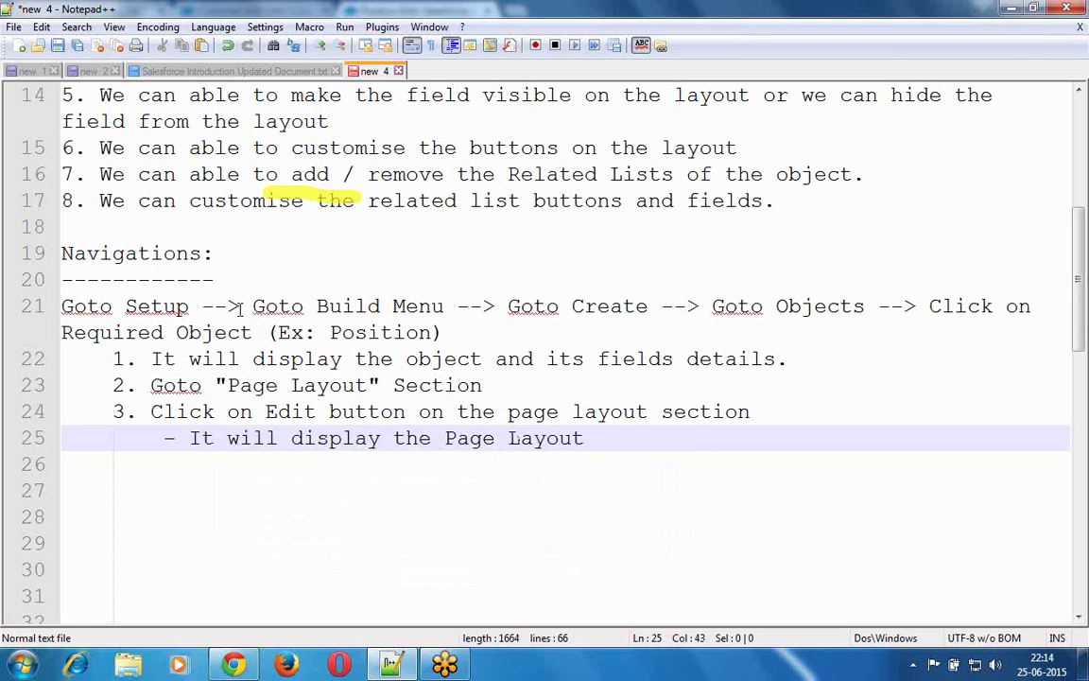
{"action": "key", "text": "BackSpace"}
{"action": "key", "text": "BackSpace"}
{"action": "key", "text": "BackSpace"}
{"action": "type", "text": "cus"}
{"action": "key", "text": "Down"}
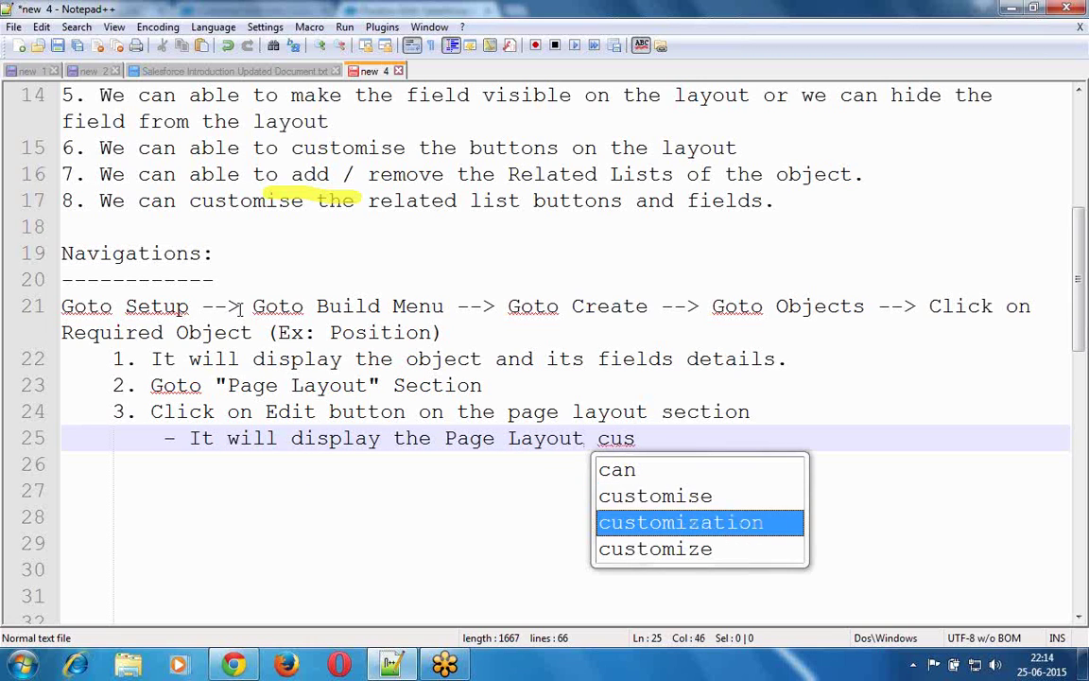
{"action": "key", "text": "Return"}
{"action": "type", "text": "Editor"}
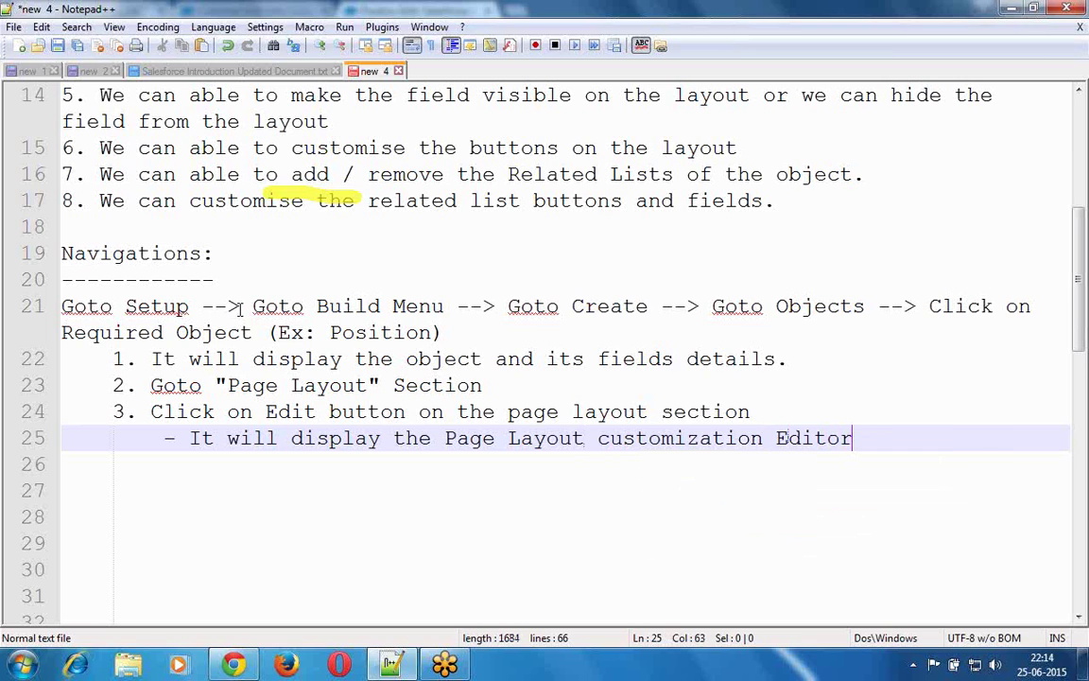
{"action": "key", "text": "Return"}
{"action": "key", "text": "BackSpace"}
- Write item '4. customise the layout'
{"action": "type", "text": "4."}
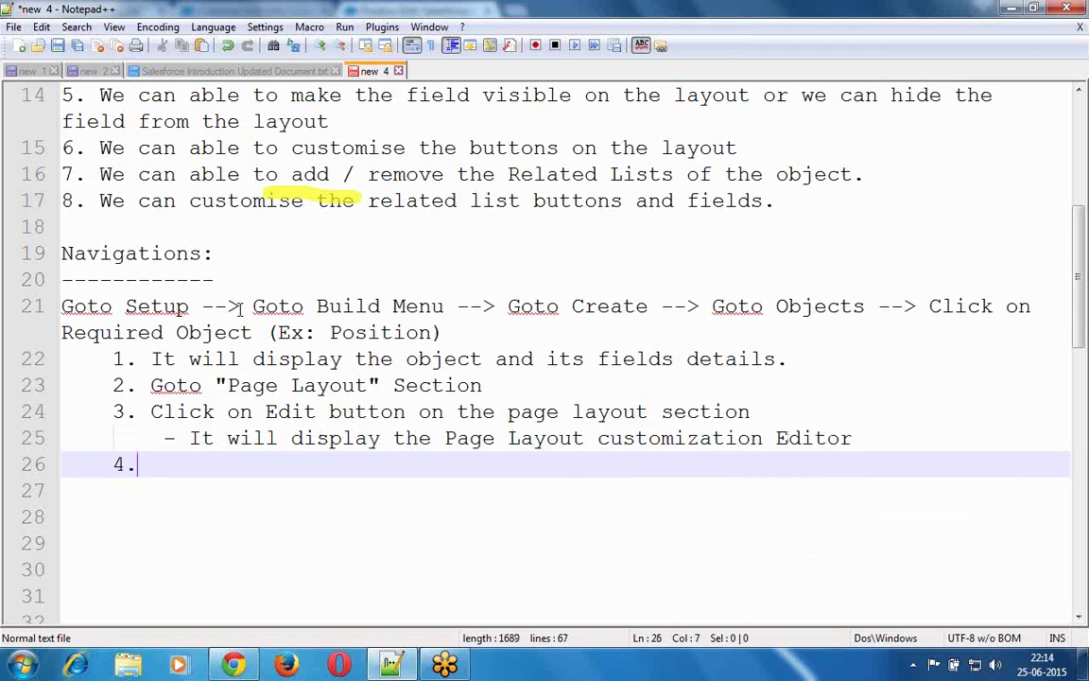
{"action": "type", "text": " We can"}
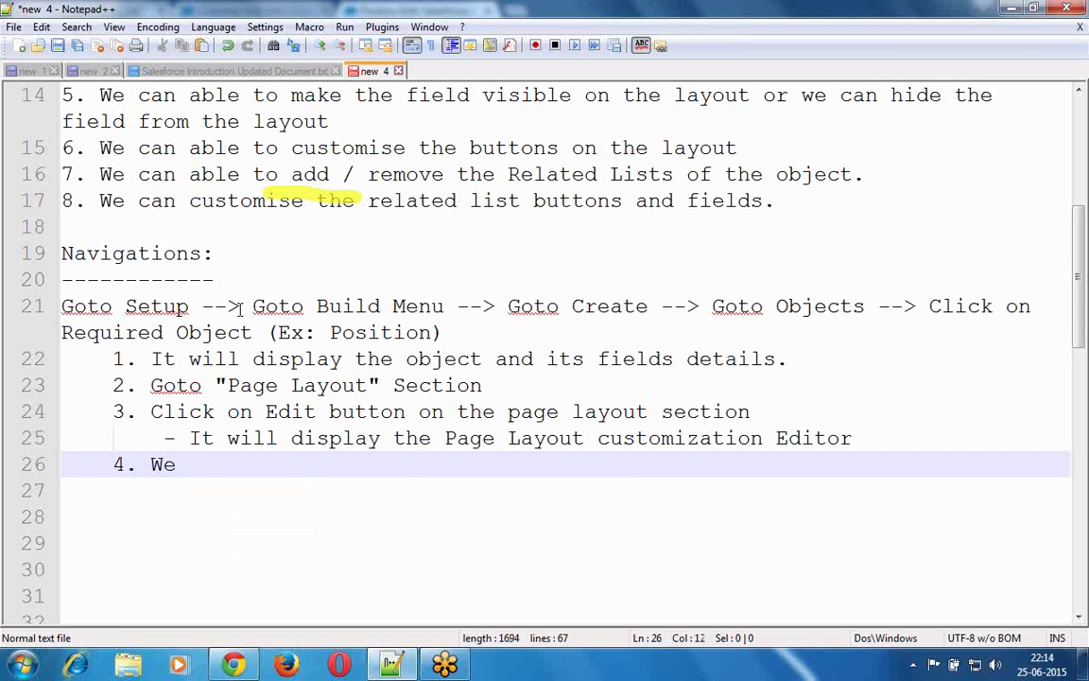
{"action": "key", "text": "BackSpace"}
{"action": "key", "text": "BackSpace"}
{"action": "key", "text": "BackSpace"}
{"action": "key", "text": "BackSpace"}
{"action": "key", "text": "BackSpace"}
{"action": "key", "text": "BackSpace"}
{"action": "type", "text": "custom"}
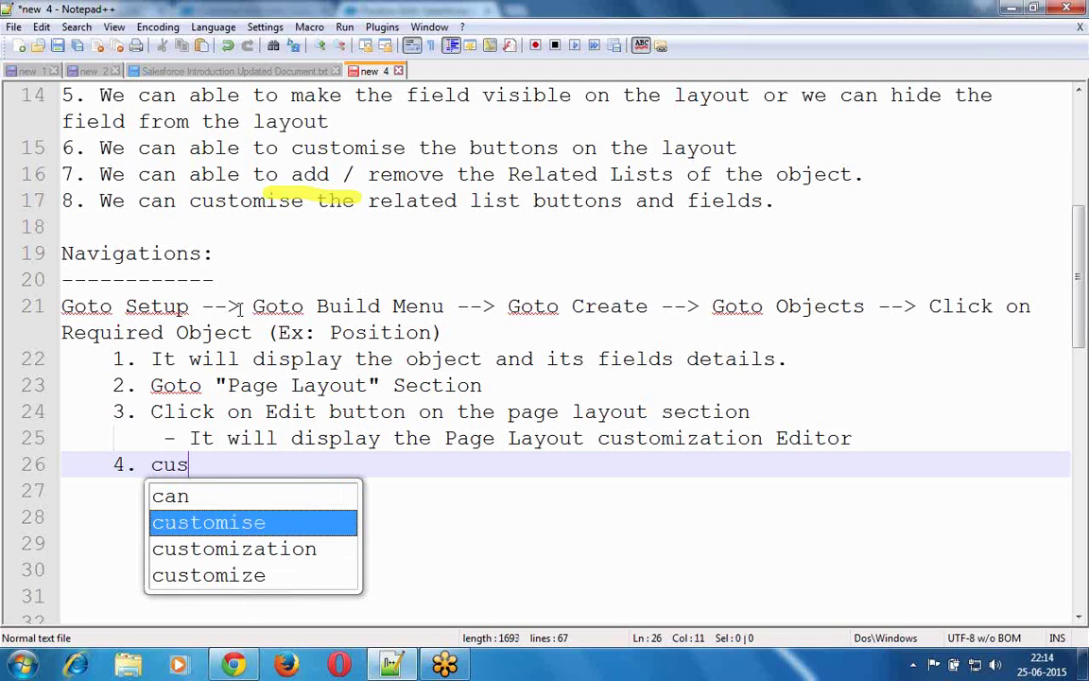
{"action": "key", "text": "Return"}
{"action": "type", "text": "the"}
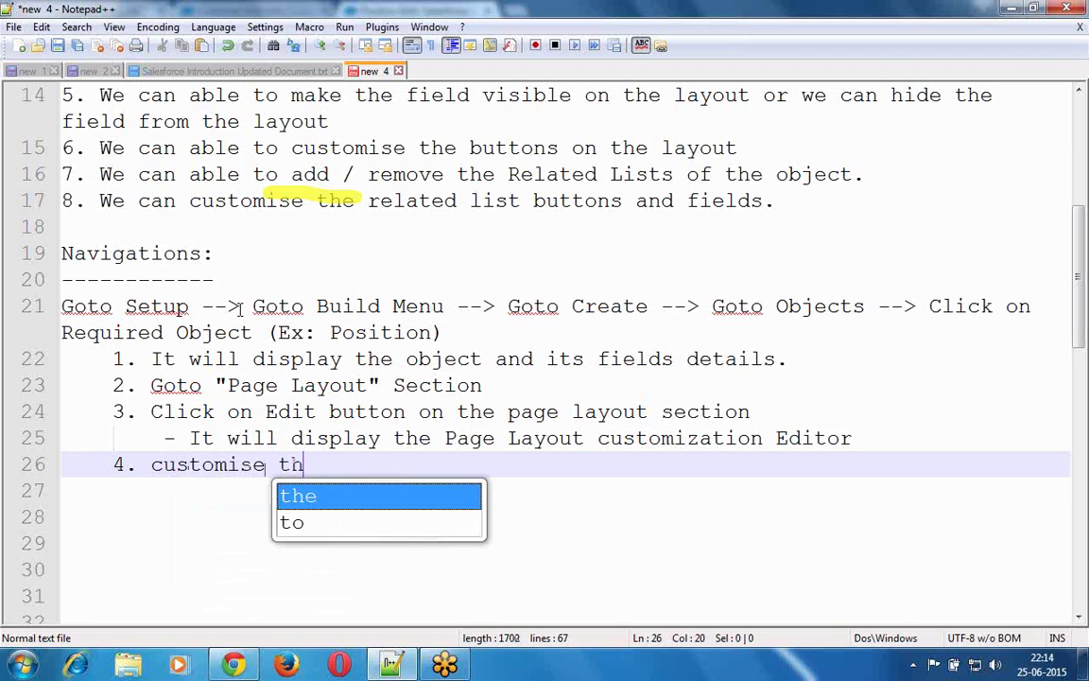
{"action": "left_click", "coordinate": [241, 306]}
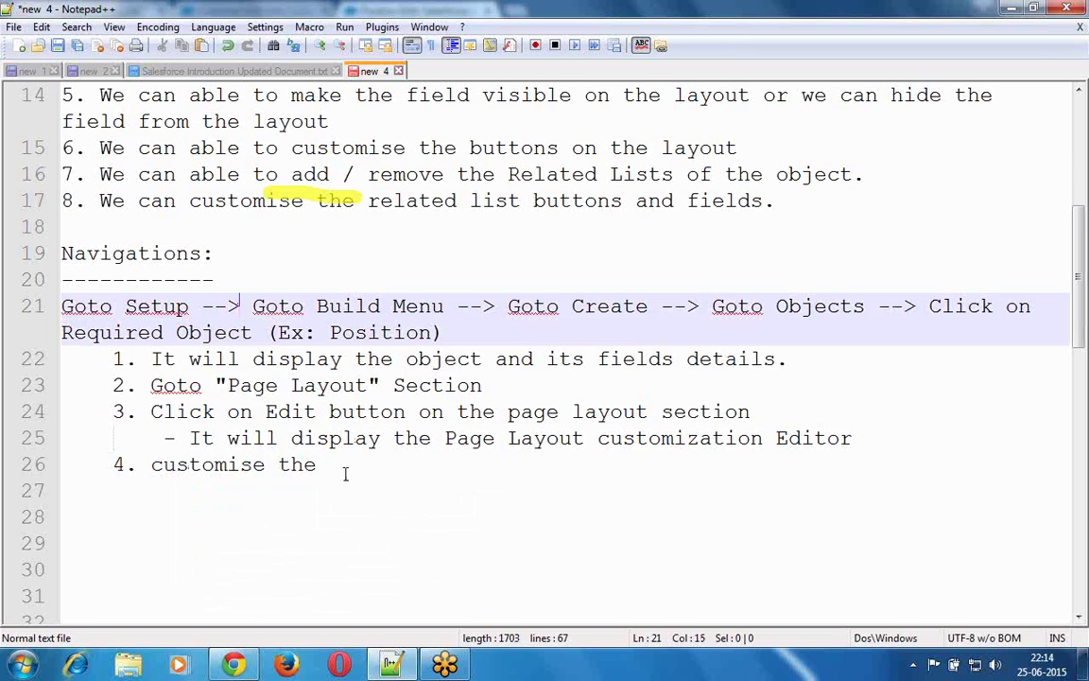
{"action": "left_click", "coordinate": [345, 474]}
{"action": "type", "text": "layout"}
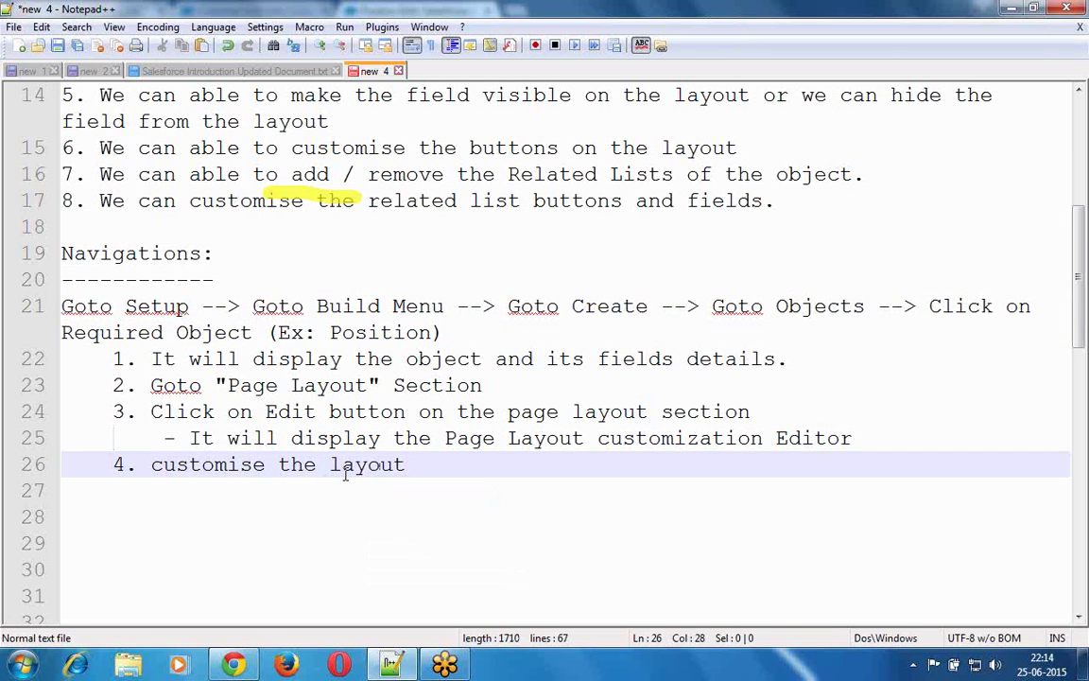
{"action": "key", "text": "Return"}
- Write item '5. Click on "save" button', fixing the doubled quote marks
{"action": "type", "text": "5. Save"}
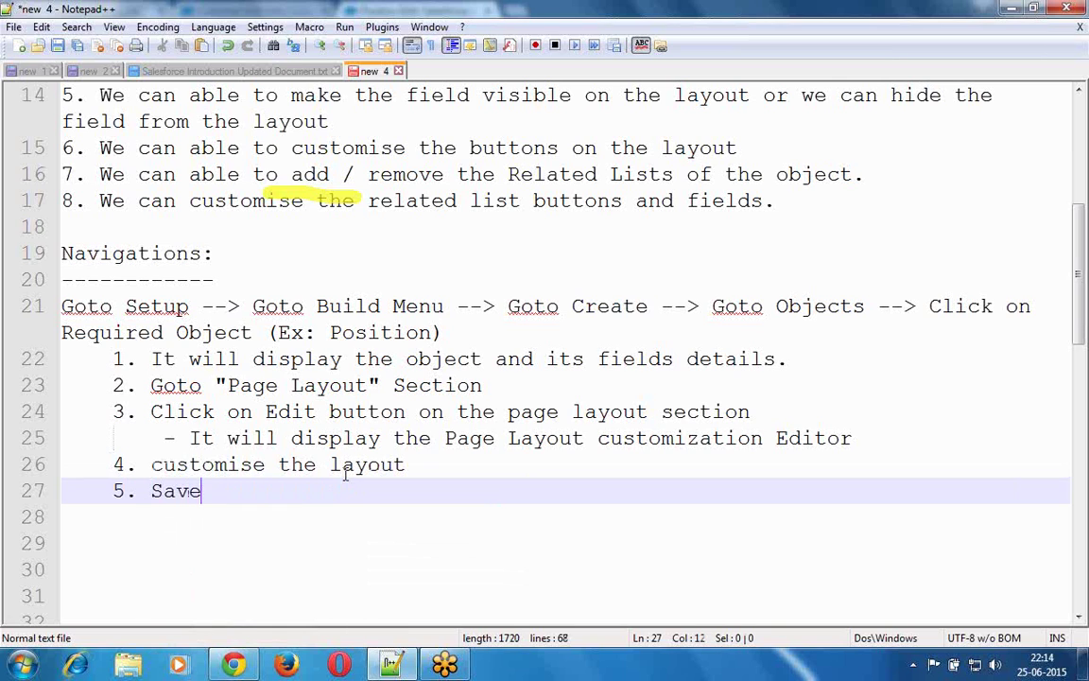
{"action": "key", "text": "BackSpace"}
{"action": "key", "text": "BackSpace"}
{"action": "key", "text": "BackSpace"}
{"action": "key", "text": "BackSpace"}
{"action": "type", "text": "C"}
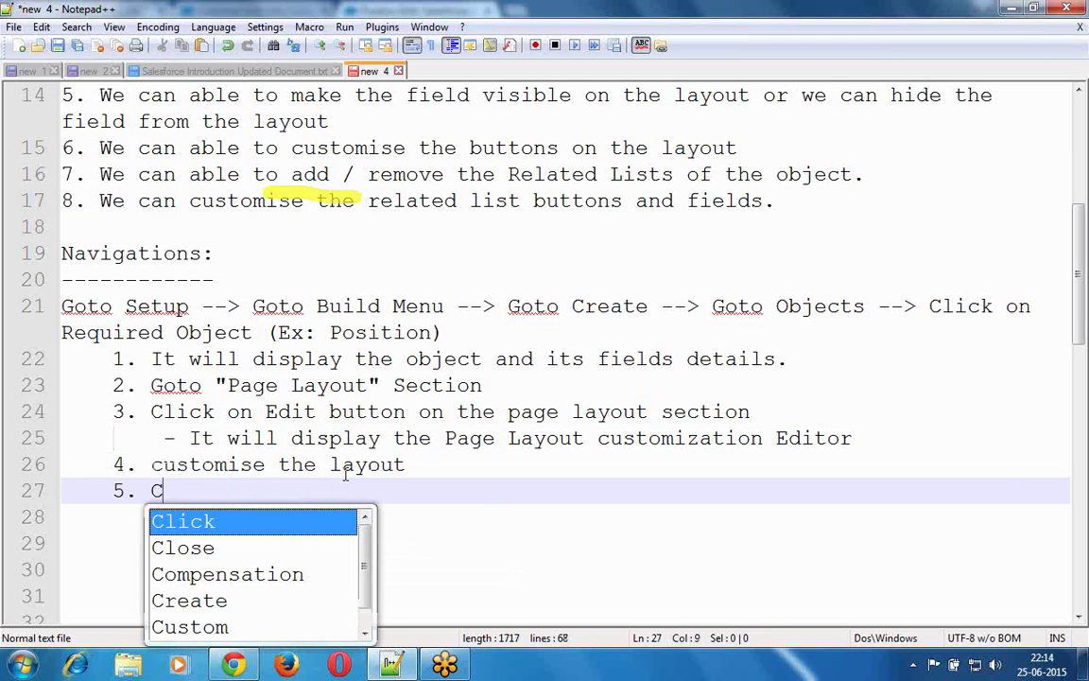
{"action": "type", "text": "lick on \"\""}
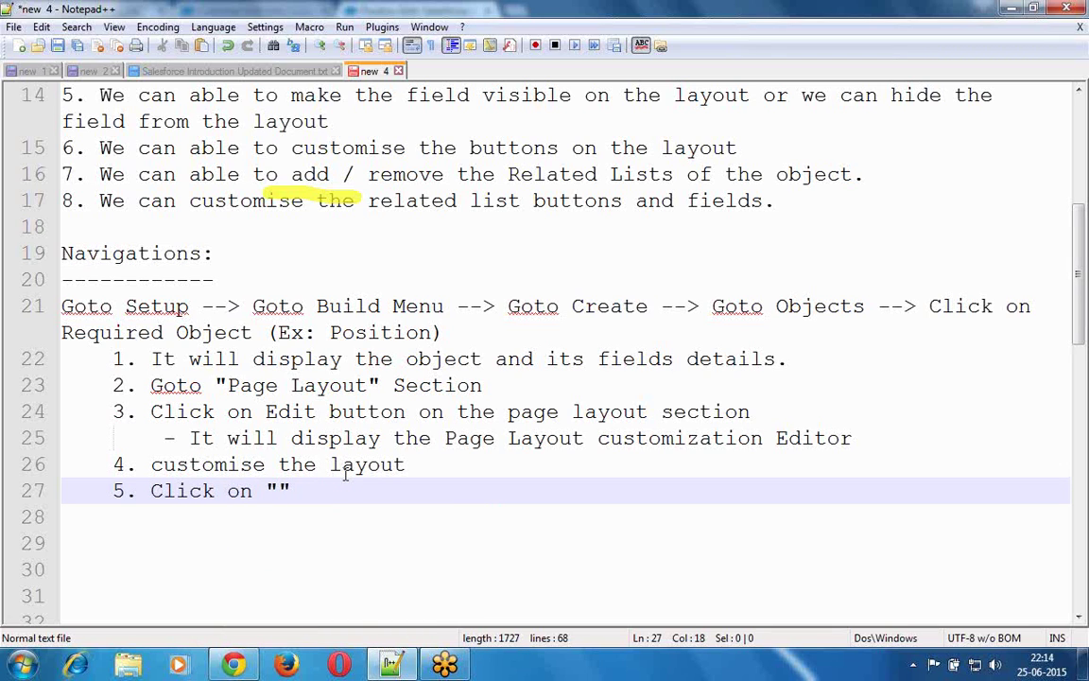
{"action": "key", "text": "BackSpace"}
{"action": "type", "text": "\""}
{"action": "key", "text": "Delete"}
{"action": "type", "text": "save"}
{"action": "key", "text": "End"}
{"action": "type", "text": "button"}
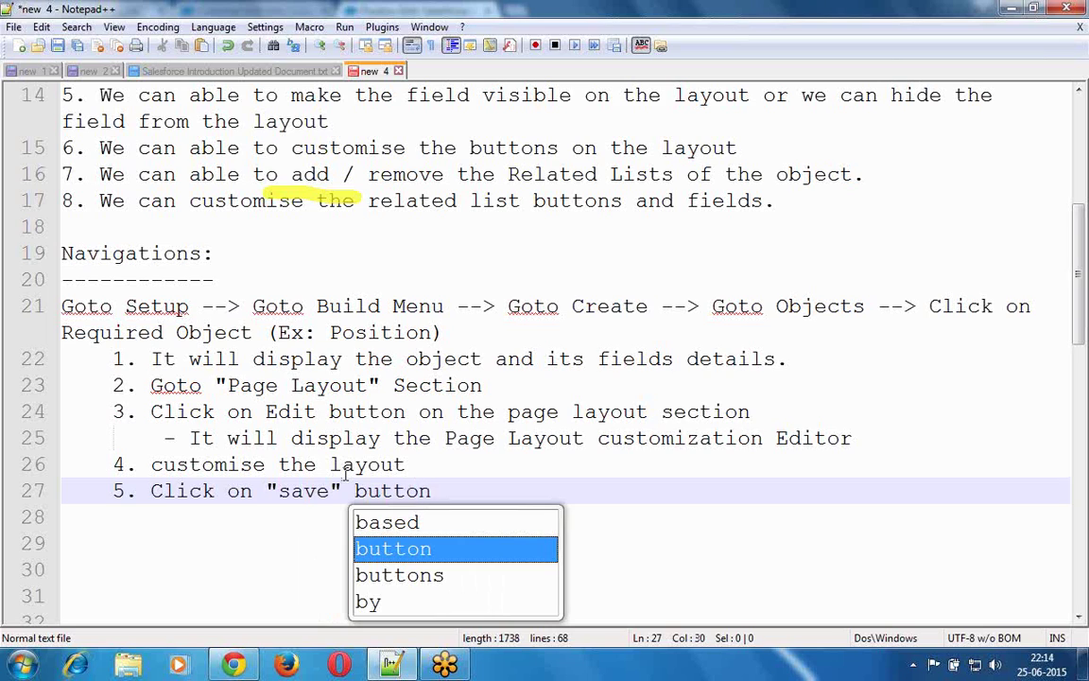
{"action": "key", "text": "Return"}
{"action": "key", "text": "Return"}
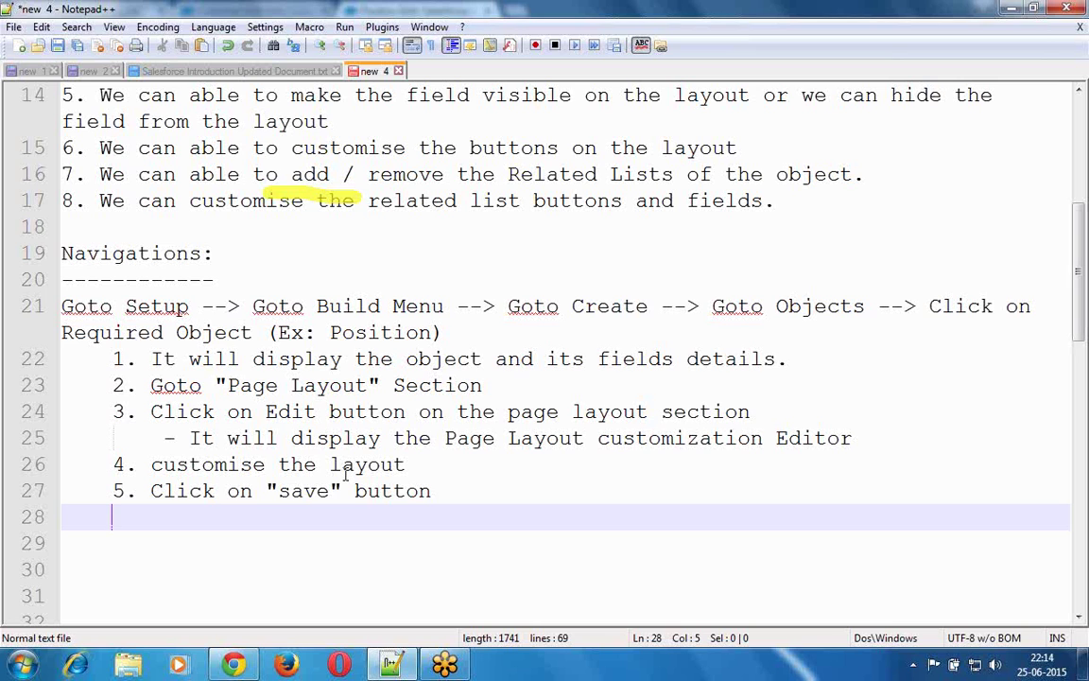
- Back in Chrome, go to the Positions tab and then open Setup
{"action": "left_click", "coordinate": [232, 667]}
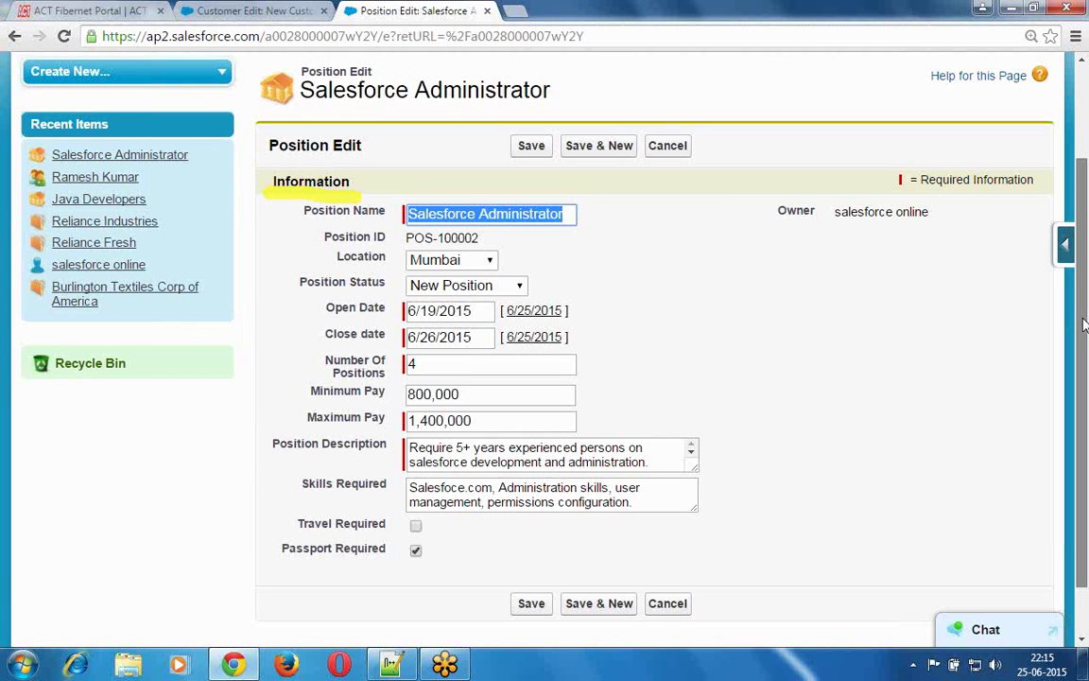
{"action": "left_click_drag", "start_coordinate": [1084, 325], "coordinate": [1088, 180]}
{"action": "scroll", "coordinate": [604, 179], "scroll_direction": "up", "scroll_amount": 2}
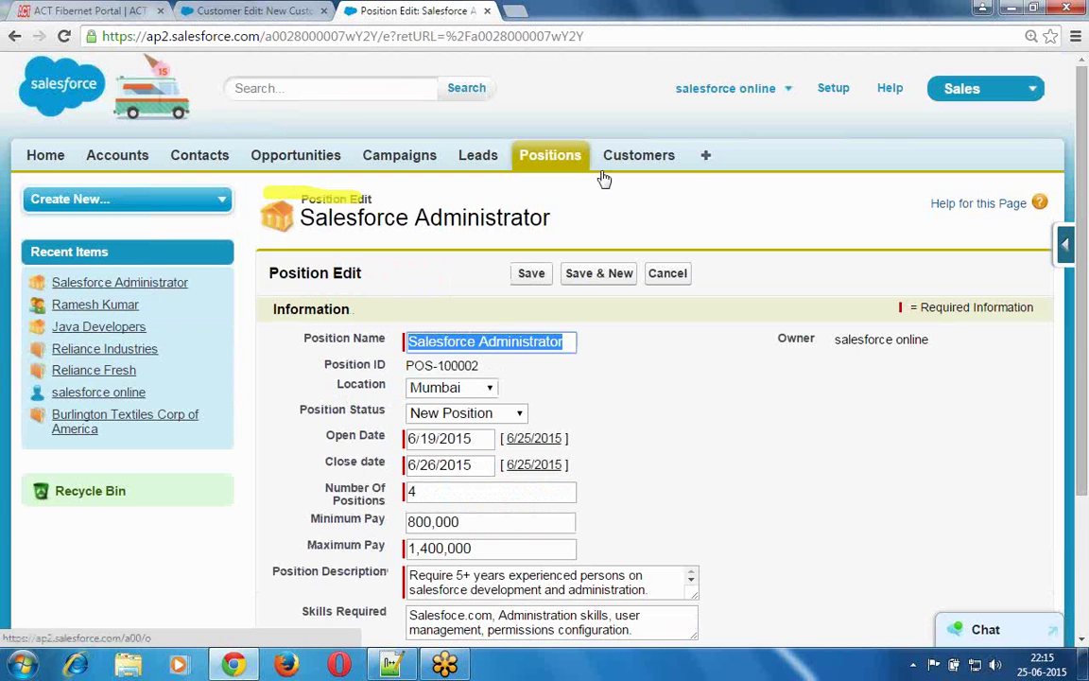
{"action": "left_click", "coordinate": [602, 175]}
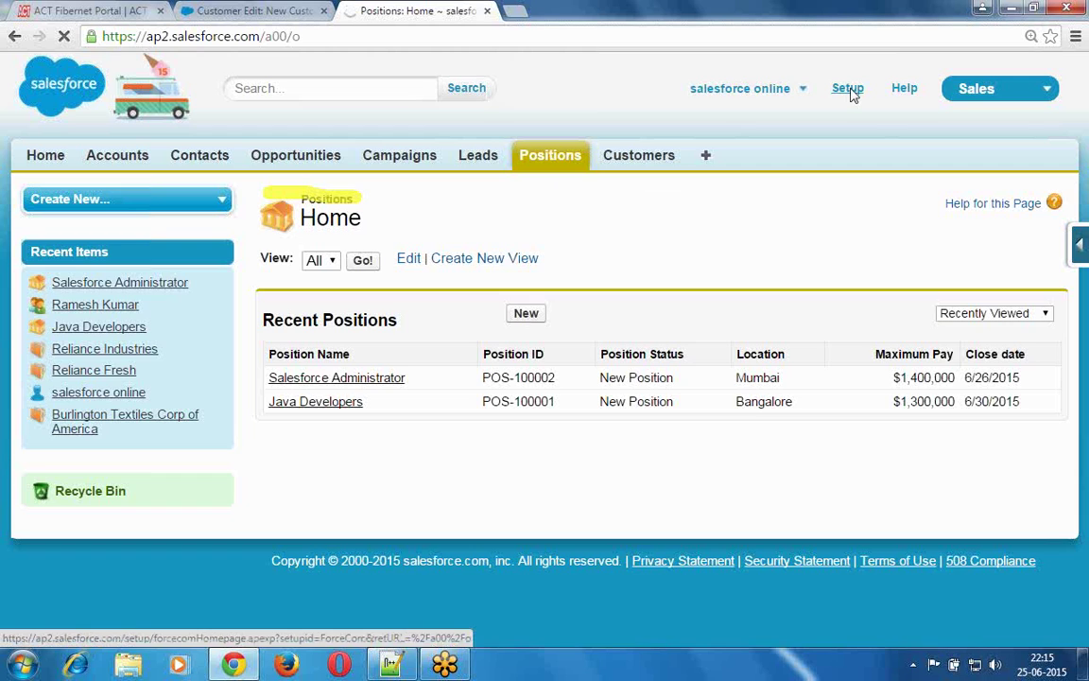
{"action": "left_click", "coordinate": [848, 87]}
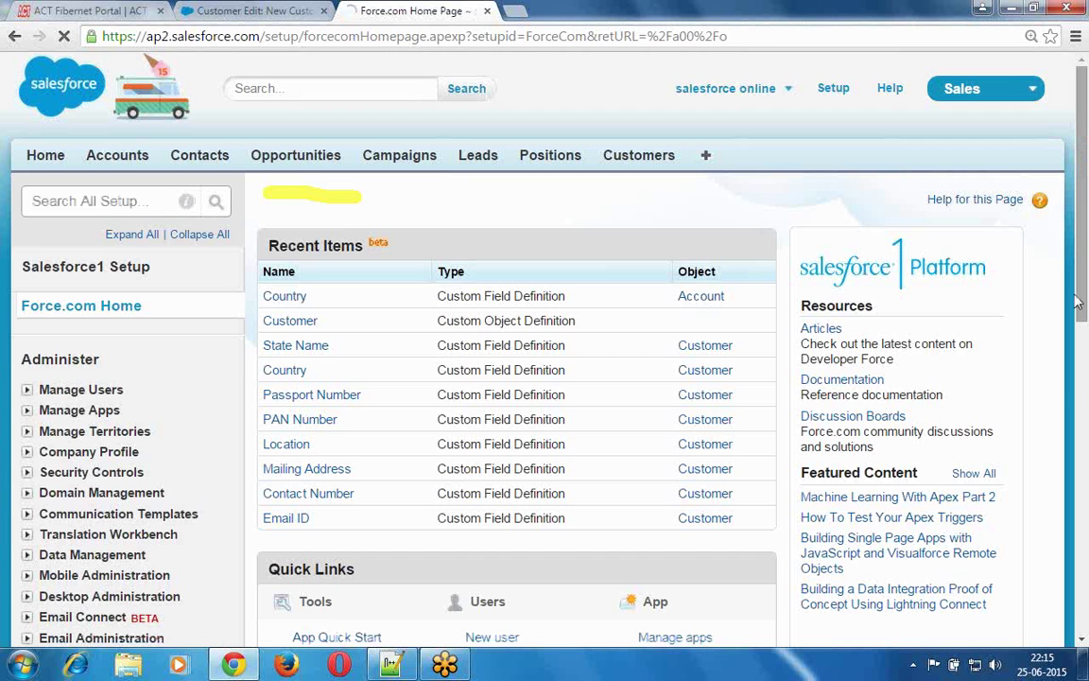
- In Setup, expand Build > Create and open Objects
{"action": "scroll", "coordinate": [517, 447], "scroll_direction": "down", "scroll_amount": 3}
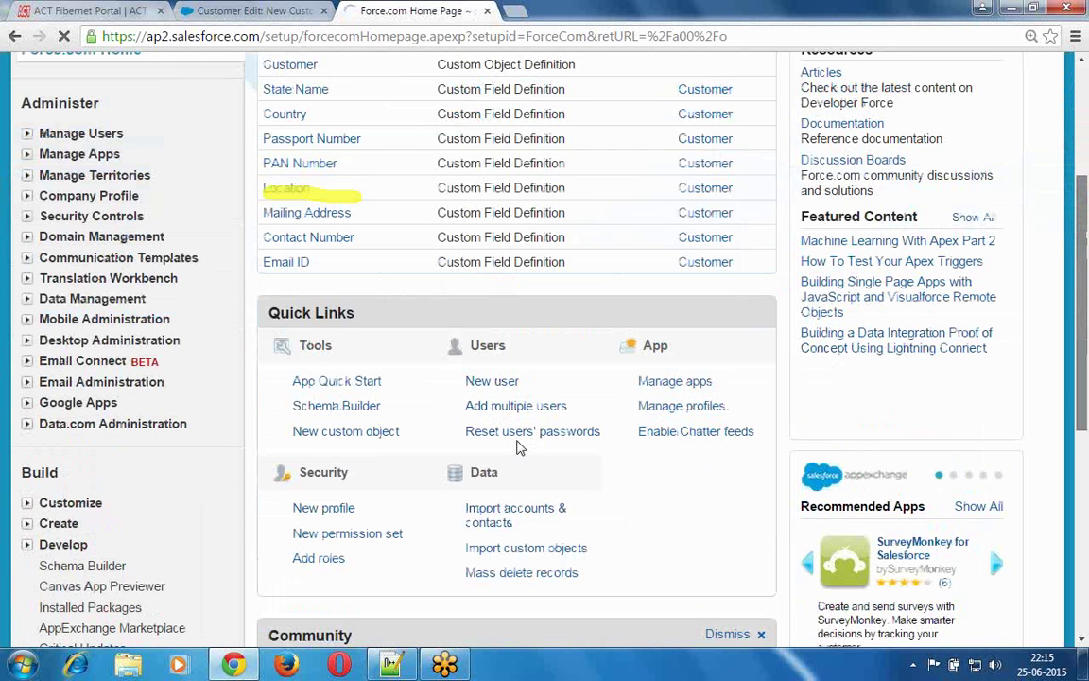
{"action": "scroll", "coordinate": [518, 447], "scroll_direction": "down", "scroll_amount": 1}
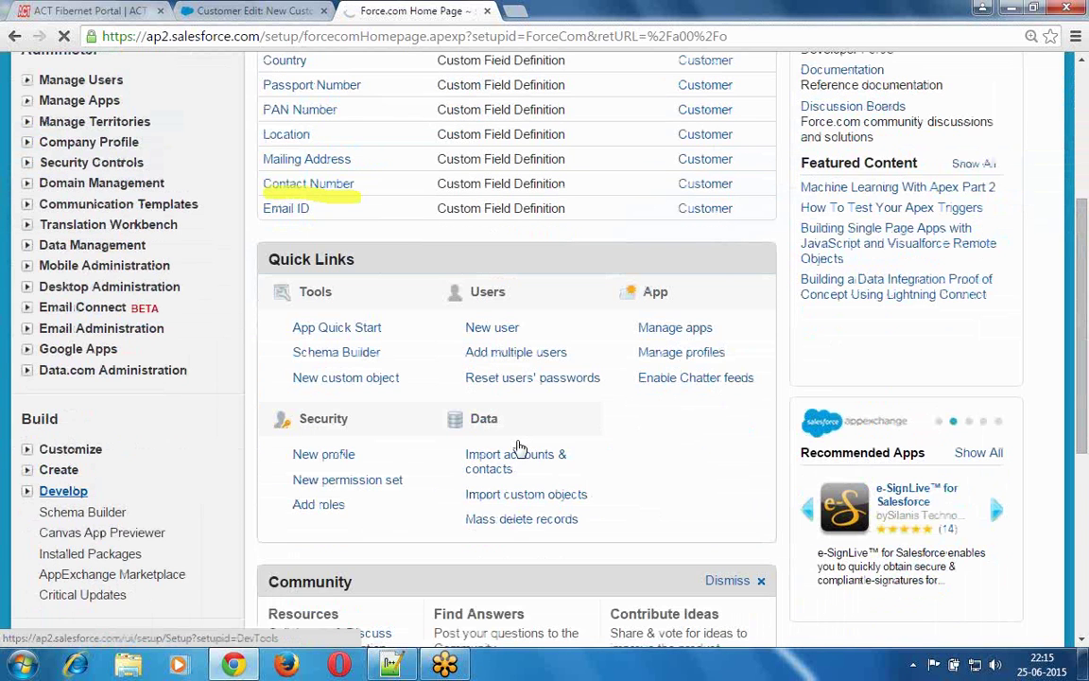
{"action": "left_click", "coordinate": [27, 470]}
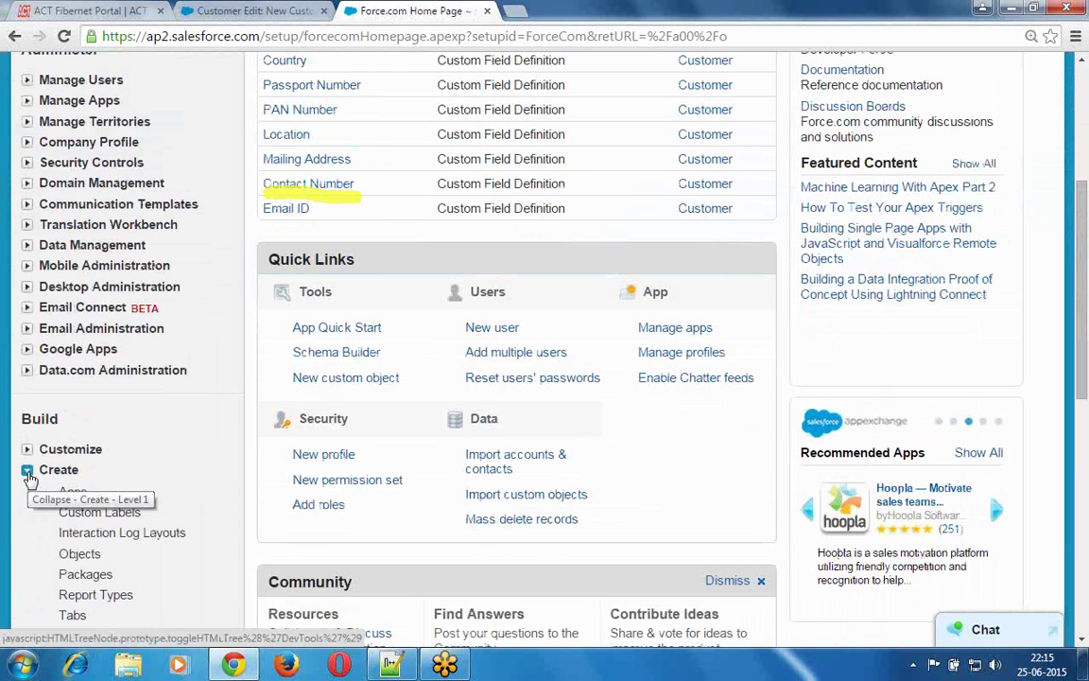
{"action": "left_click", "coordinate": [80, 554]}
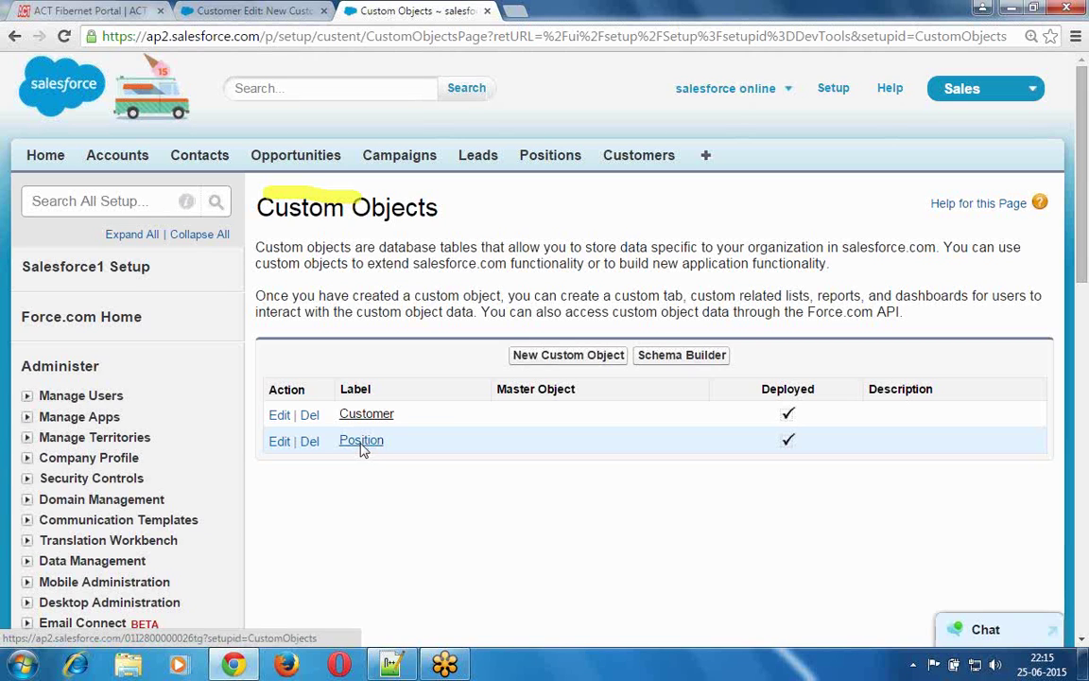
- Open the Position object and scroll past Standard Fields and Custom Fields to Page Layouts
{"action": "left_click", "coordinate": [362, 444]}
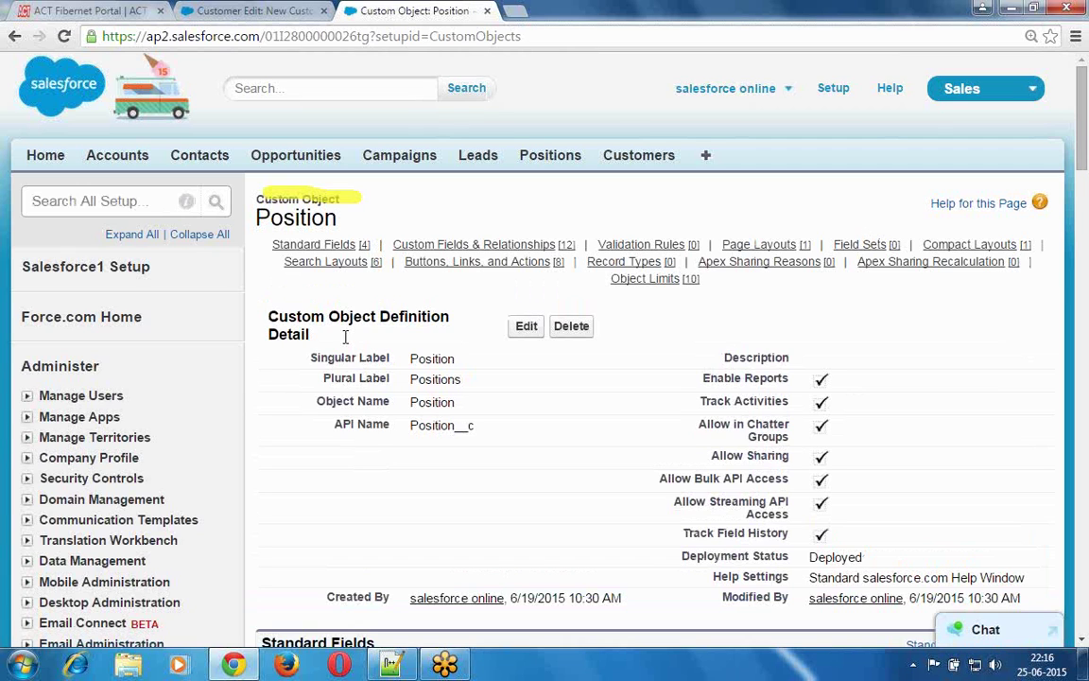
{"action": "left_click_drag", "start_coordinate": [450, 317], "coordinate": [261, 313]}
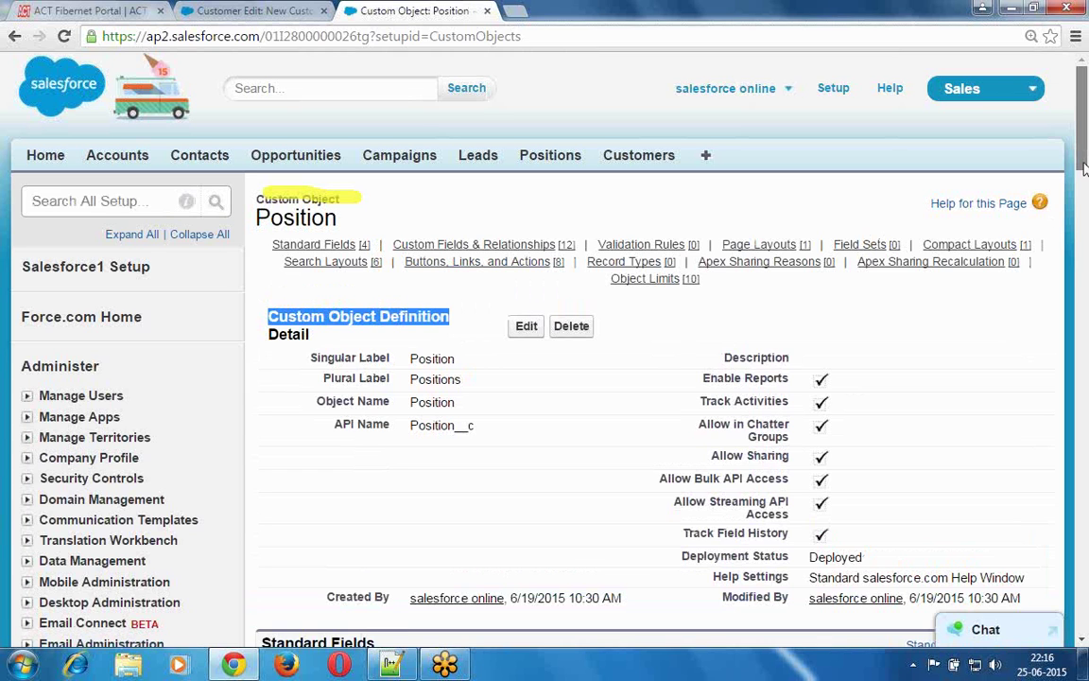
{"action": "left_click_drag", "start_coordinate": [1084, 168], "coordinate": [1081, 249]}
{"action": "left_click_drag", "start_coordinate": [375, 115], "coordinate": [242, 118]}
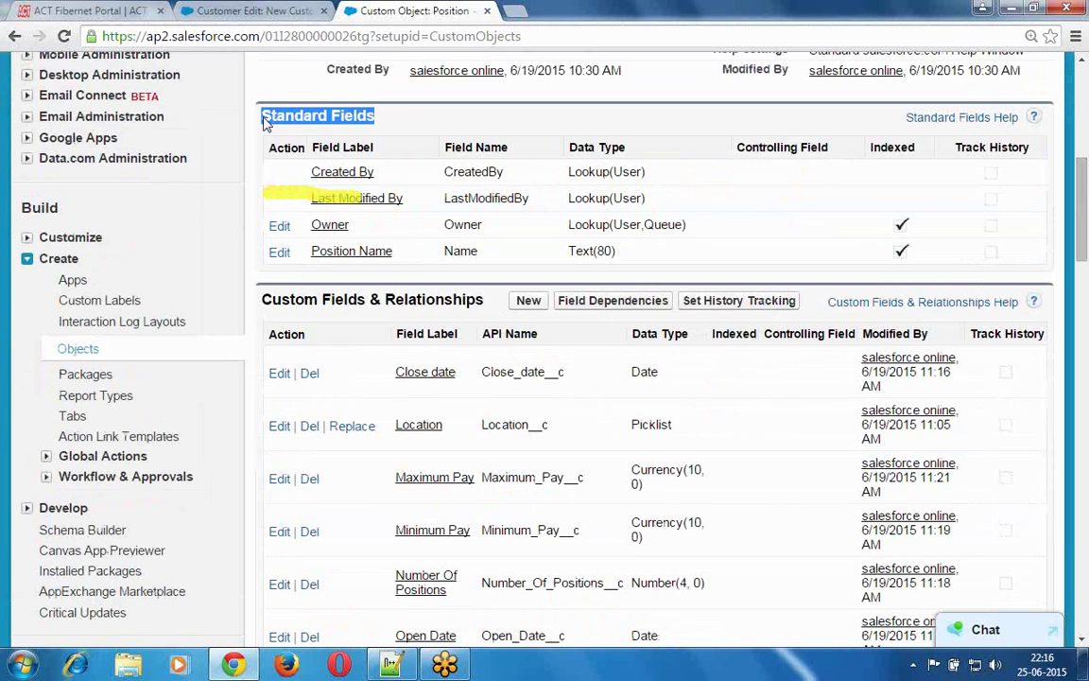
{"action": "left_click_drag", "start_coordinate": [484, 300], "coordinate": [270, 301]}
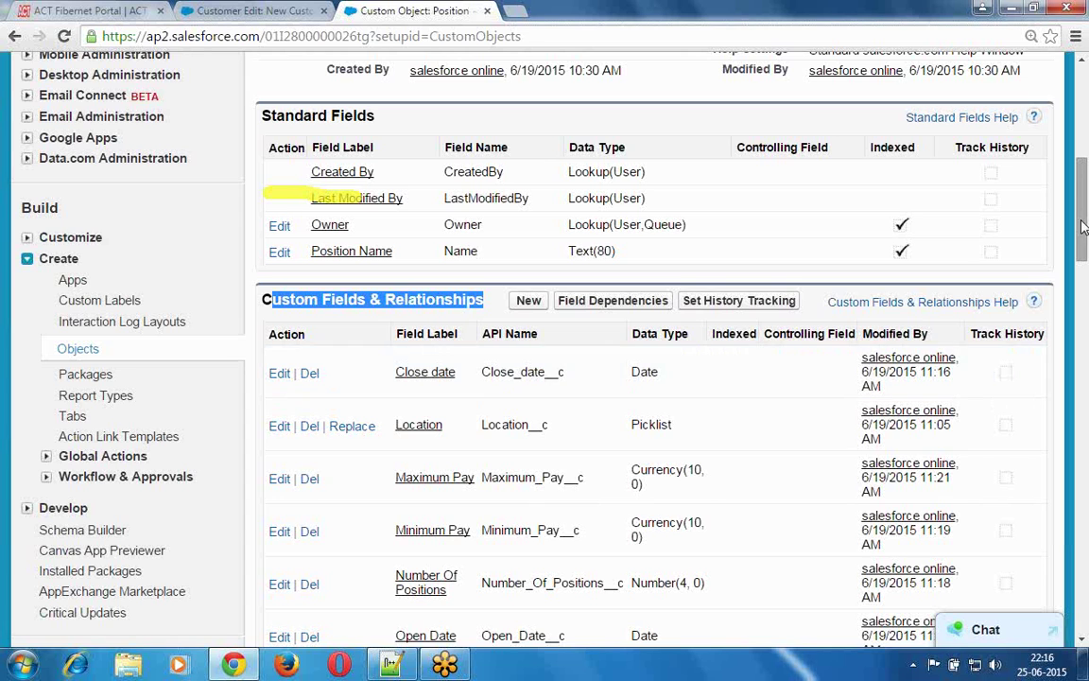
{"action": "left_click_drag", "start_coordinate": [1086, 241], "coordinate": [1086, 397]}
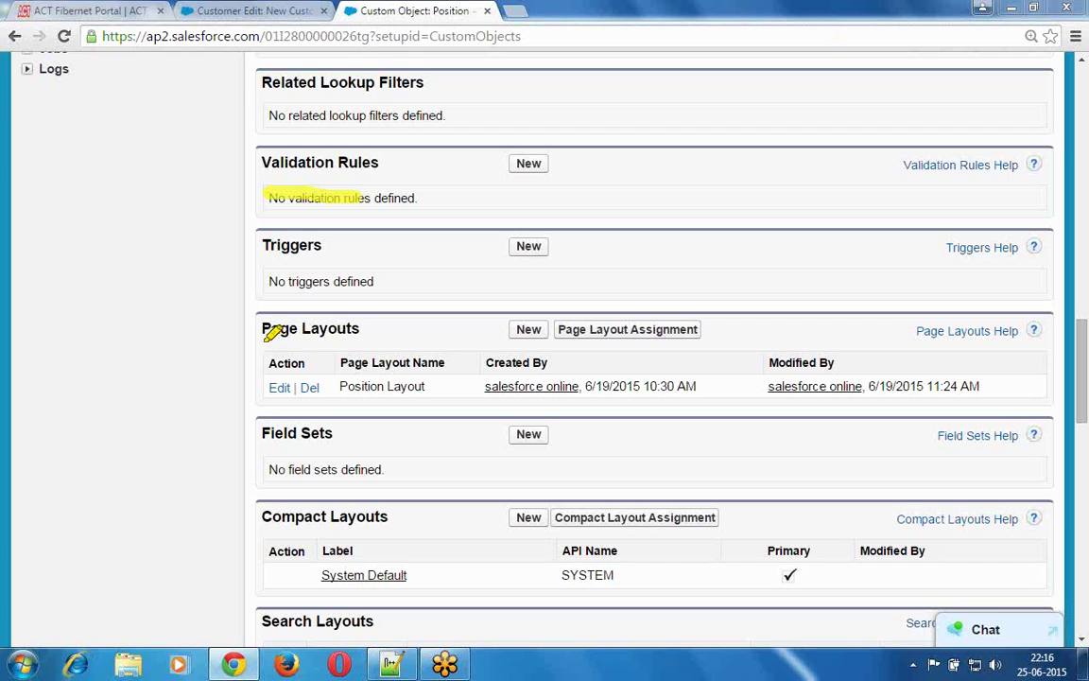
- Mark the Page Layouts section and Position Layout entry, then edit Position Layout
{"action": "left_click_drag", "start_coordinate": [267, 340], "coordinate": [373, 342]}
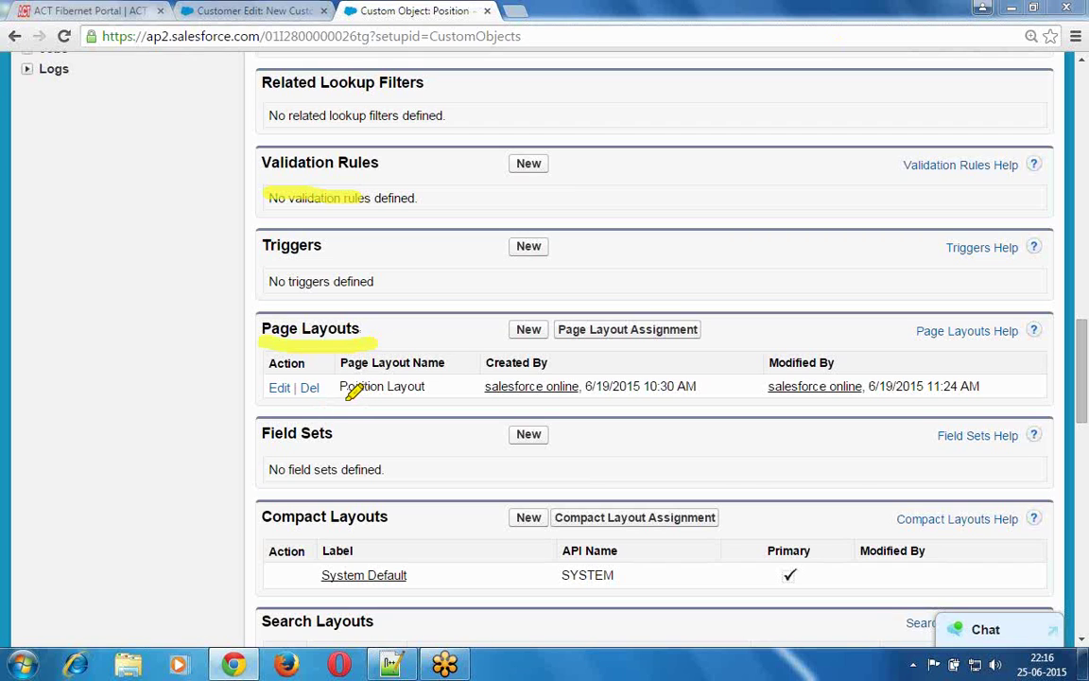
{"action": "left_click_drag", "start_coordinate": [341, 398], "coordinate": [422, 398]}
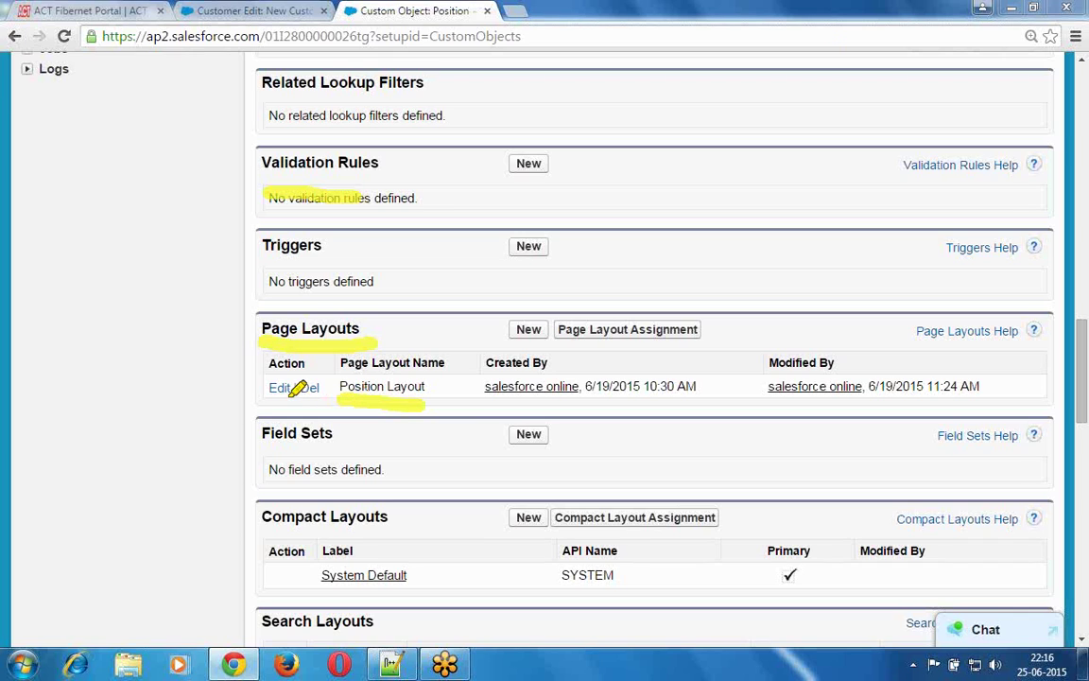
{"action": "left_click_drag", "start_coordinate": [268, 401], "coordinate": [323, 402]}
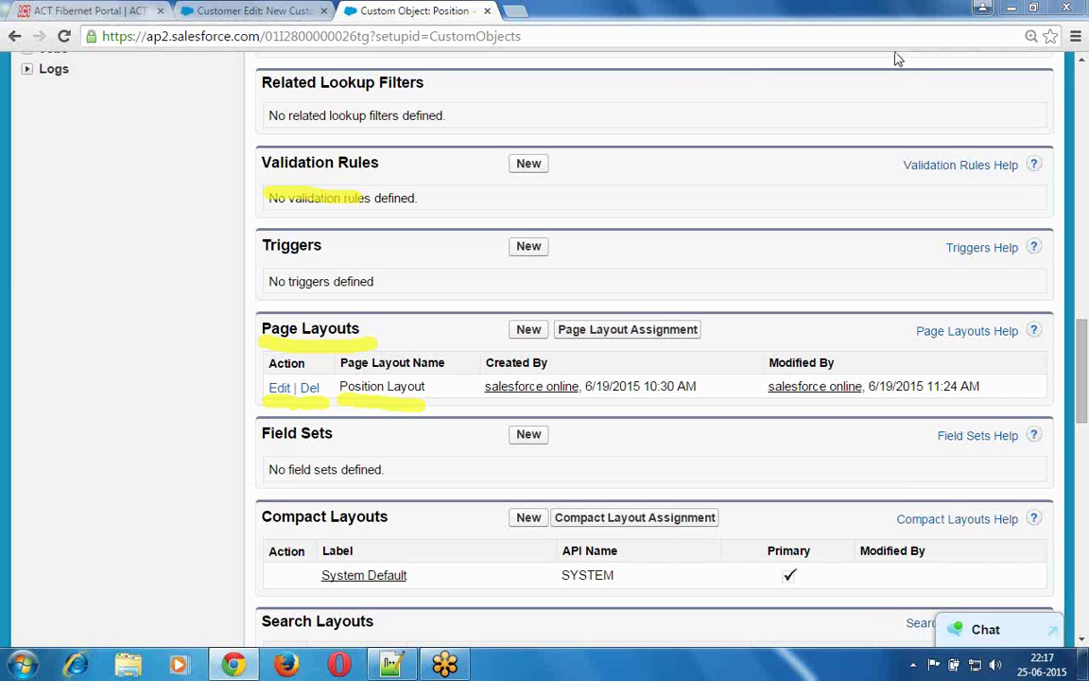
{"action": "key", "text": "Escape"}
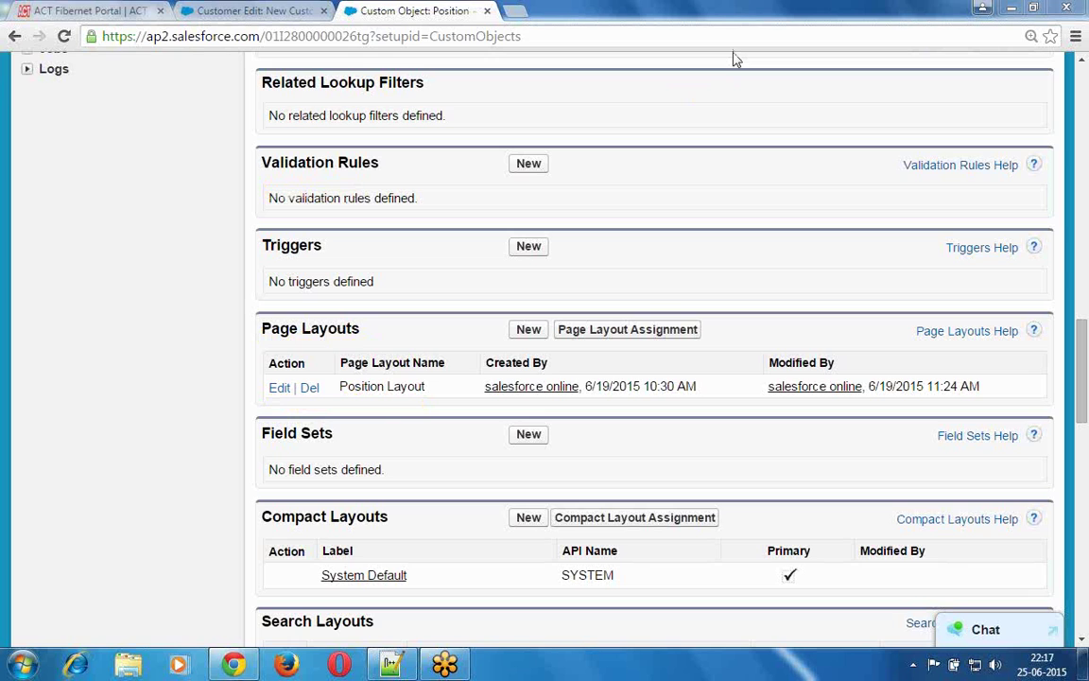
{"action": "left_click", "coordinate": [280, 389]}
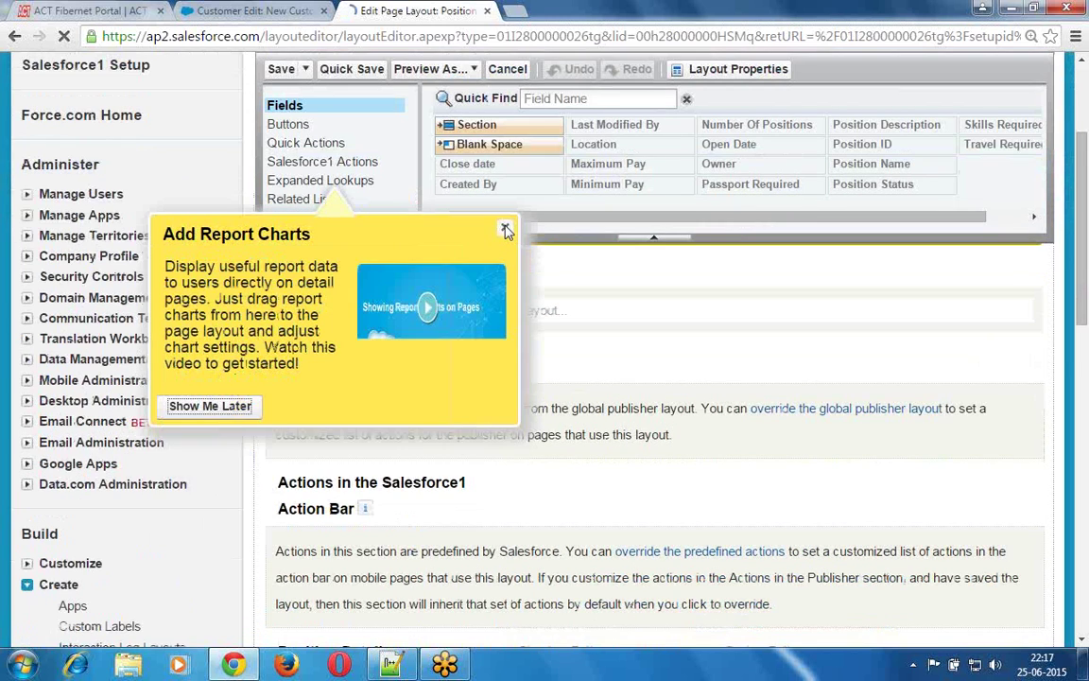
- Dismiss the Add Report Charts tip and scroll down to the Open Activities and Activity History lists
{"action": "left_click", "coordinate": [505, 231]}
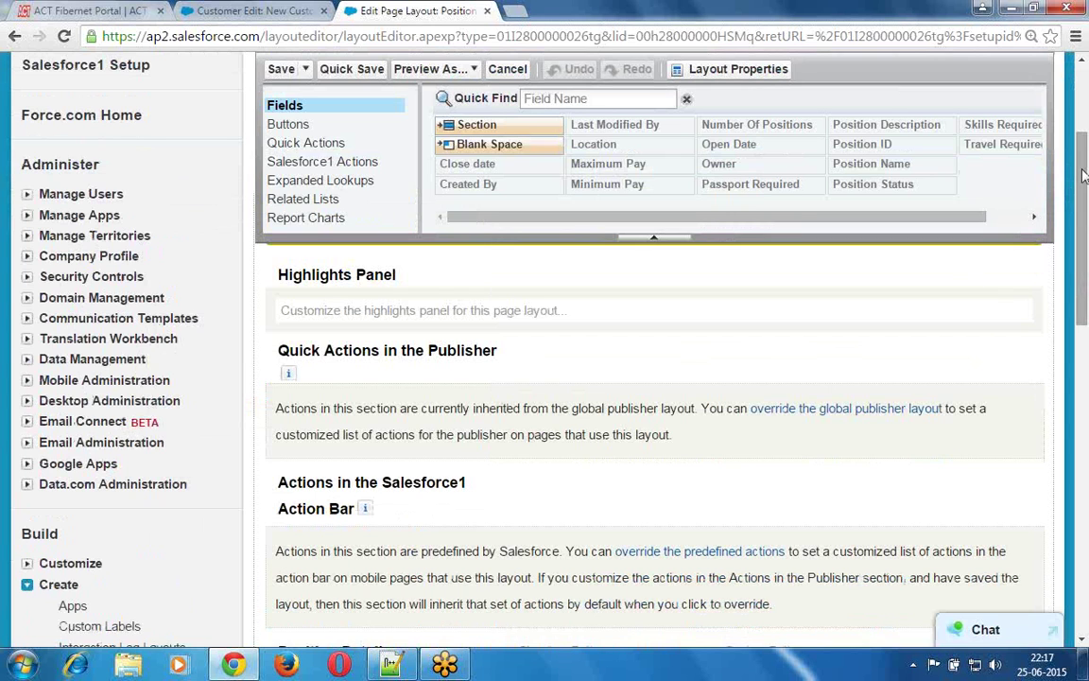
{"action": "left_click_drag", "start_coordinate": [1084, 220], "coordinate": [1084, 310]}
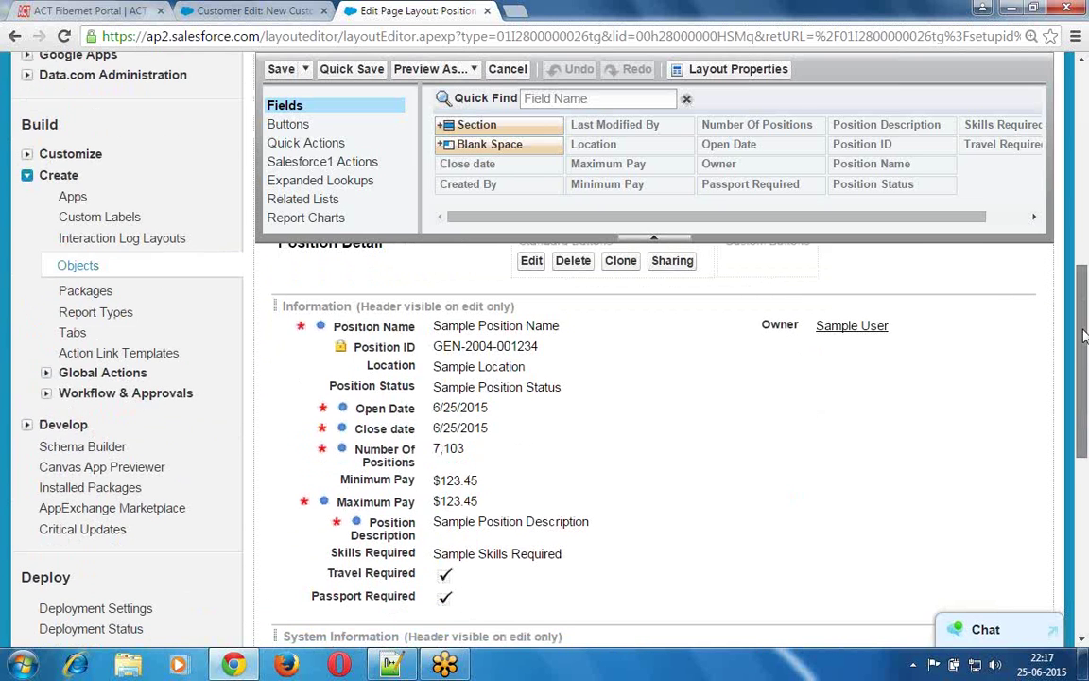
{"action": "left_click_drag", "start_coordinate": [1084, 336], "coordinate": [1080, 510]}
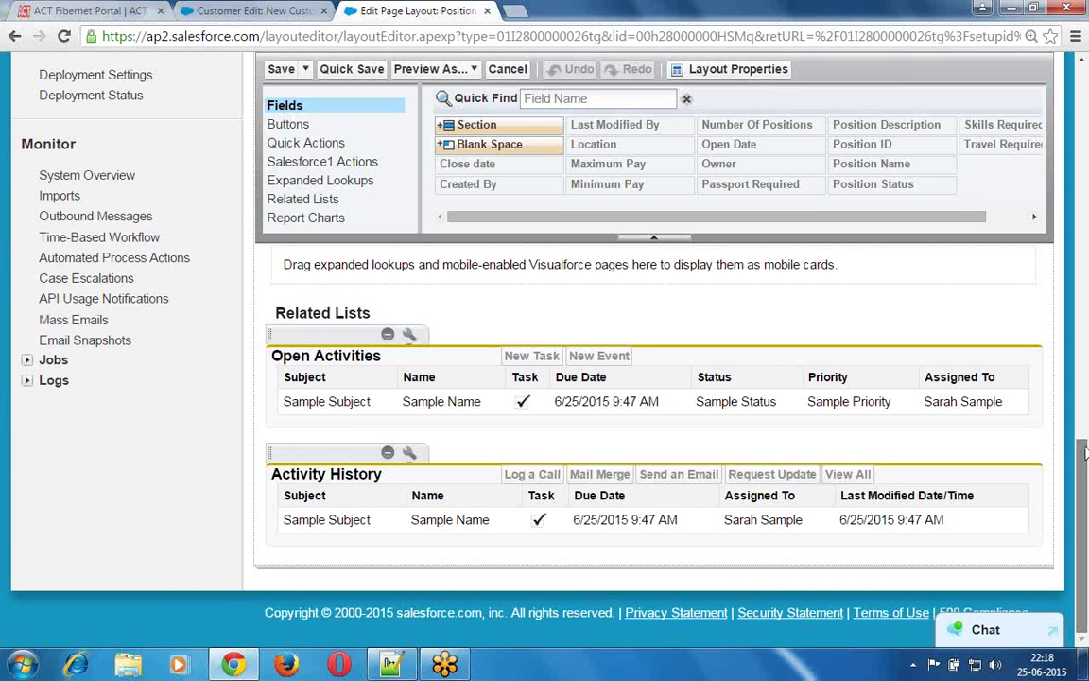
{"action": "left_click_drag", "start_coordinate": [1084, 452], "coordinate": [1086, 329]}
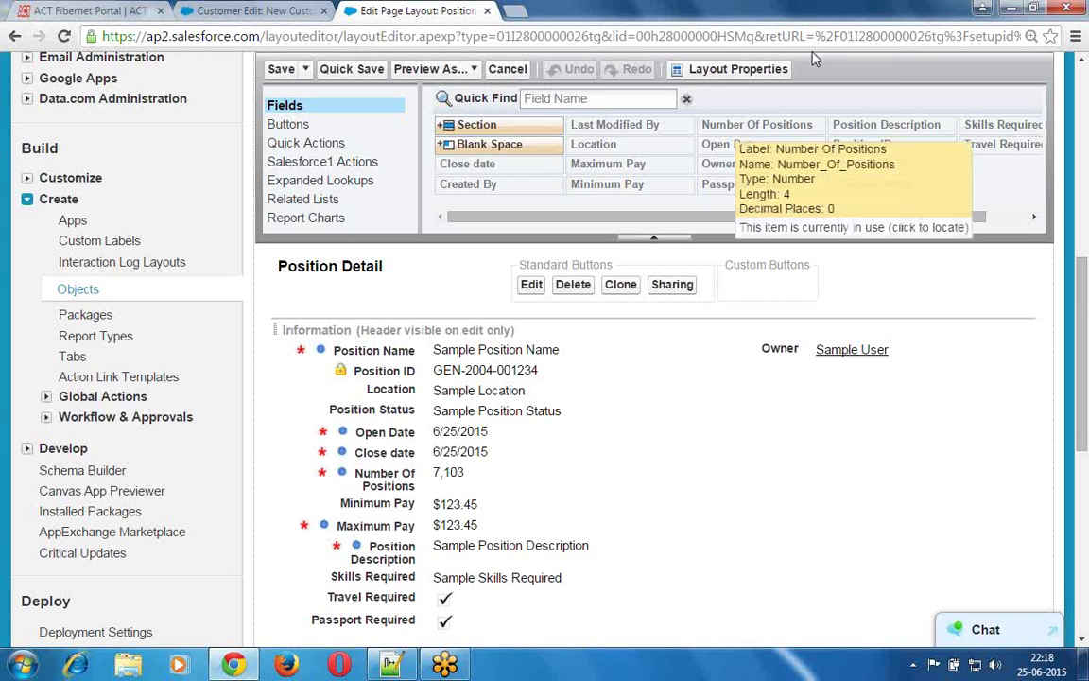
{"action": "left_click_drag", "start_coordinate": [276, 340], "coordinate": [520, 336]}
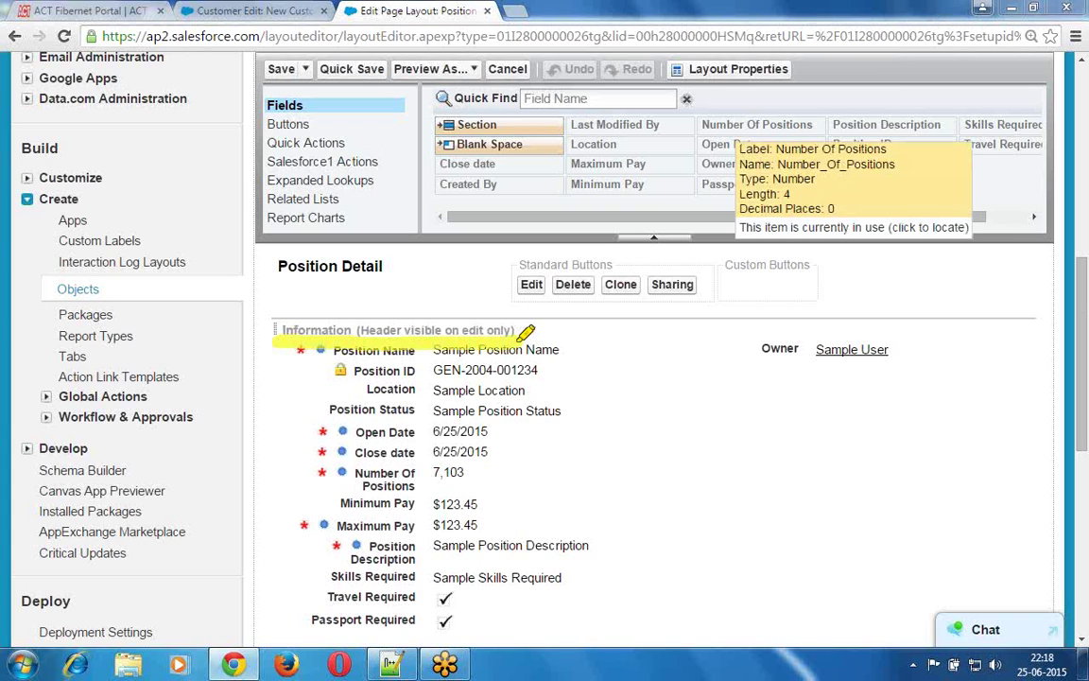
{"action": "left_click_drag", "start_coordinate": [280, 338], "coordinate": [281, 380]}
{"action": "mouse_move", "coordinate": [280, 441]}
{"action": "left_mouse_down"}
{"action": "mouse_move", "coordinate": [281, 502]}
{"action": "mouse_move", "coordinate": [387, 579]}
{"action": "mouse_move", "coordinate": [570, 591]}
{"action": "mouse_move", "coordinate": [602, 461]}
{"action": "left_mouse_up"}
{"action": "mouse_move", "coordinate": [570, 339]}
{"action": "left_mouse_down"}
{"action": "mouse_move", "coordinate": [556, 317]}
{"action": "mouse_move", "coordinate": [502, 338]}
{"action": "left_mouse_up"}
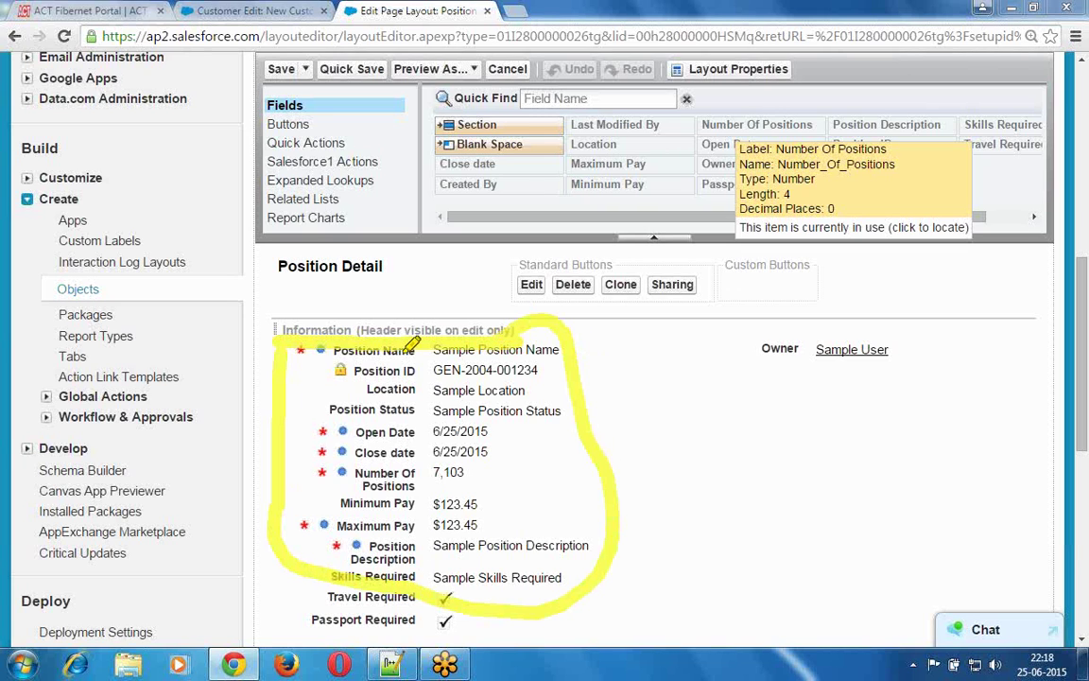
{"action": "left_click_drag", "start_coordinate": [746, 343], "coordinate": [757, 346]}
{"action": "left_click_drag", "start_coordinate": [860, 316], "coordinate": [919, 408]}
{"action": "mouse_move", "coordinate": [819, 474]}
{"action": "left_mouse_down"}
{"action": "mouse_move", "coordinate": [729, 331]}
{"action": "mouse_move", "coordinate": [741, 354]}
{"action": "mouse_move", "coordinate": [751, 340]}
{"action": "left_mouse_up"}
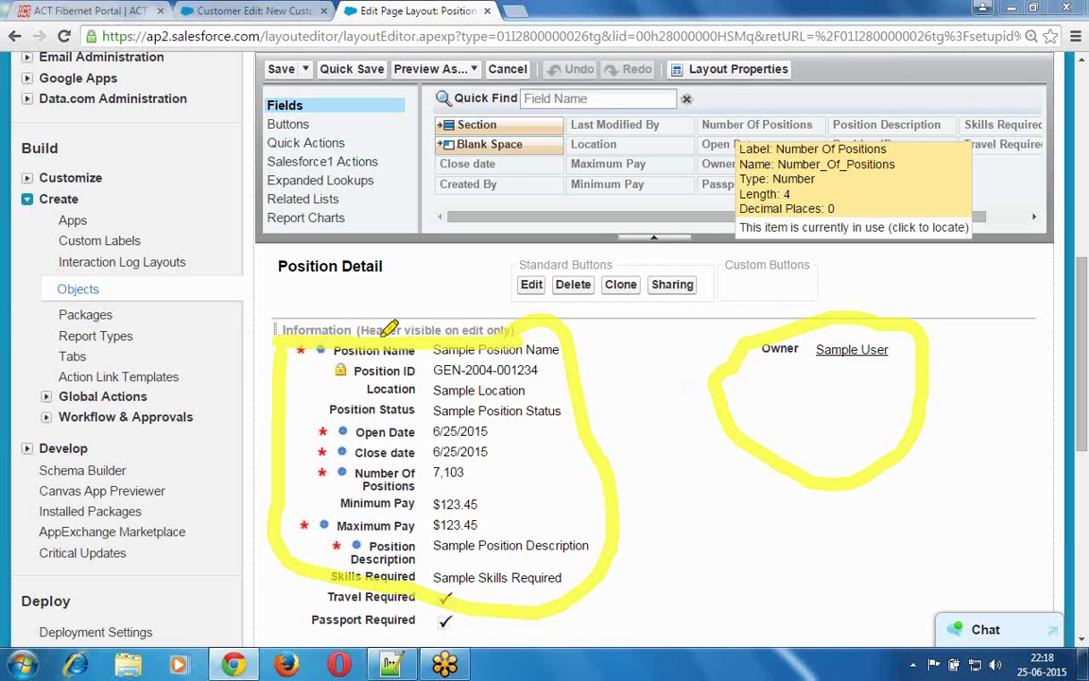
{"action": "key", "text": "alt+Tab"}
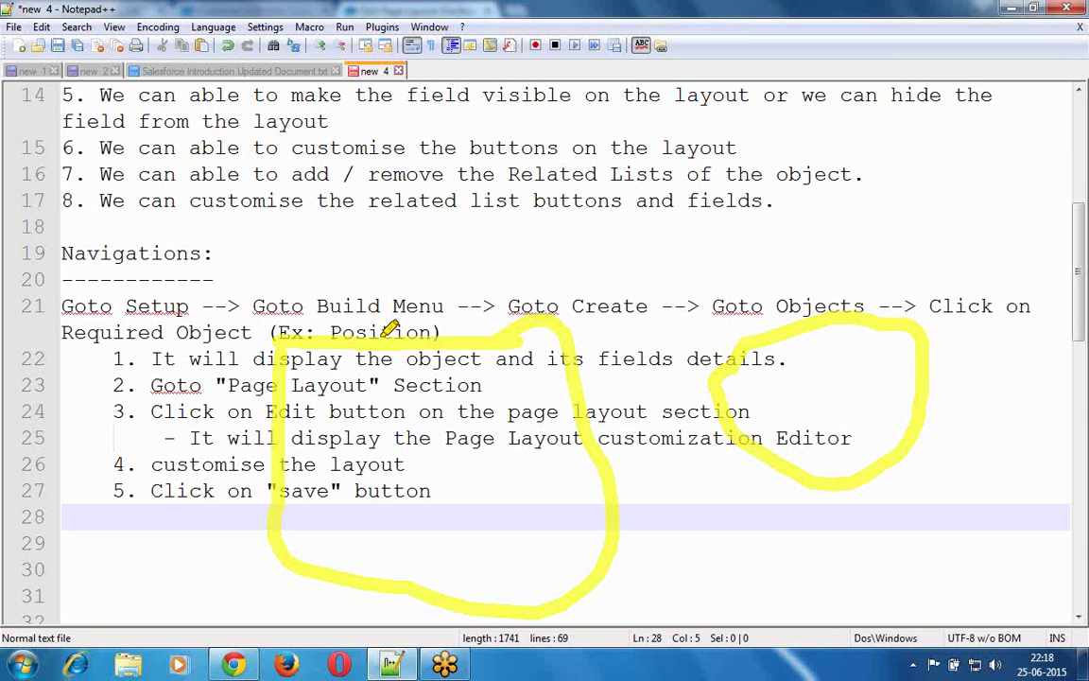
{"action": "key", "text": "Down"}
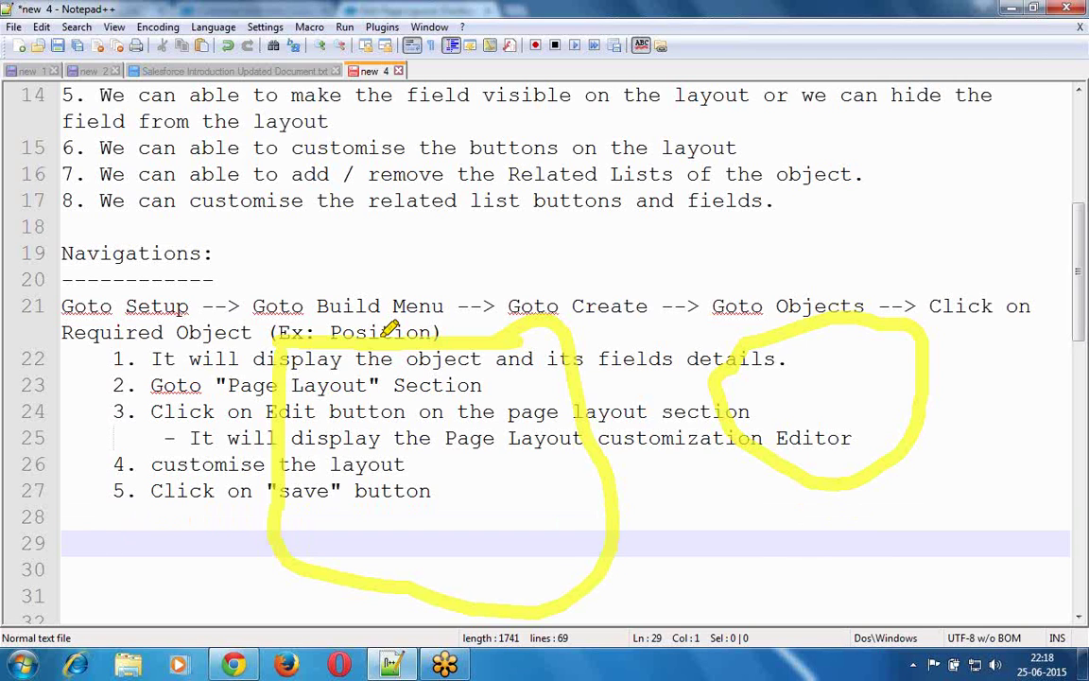
{"action": "key", "text": "Down"}
{"action": "key", "text": "Down"}
{"action": "key", "text": "Down"}
{"action": "key", "text": "Down"}
{"action": "key", "text": "Down"}
{"action": "key", "text": "Down"}
{"action": "key", "text": "Down"}
{"action": "key", "text": "Down"}
{"action": "key", "text": "Down"}
{"action": "key", "text": "Down"}
{"action": "key", "text": "Down"}
{"action": "key", "text": "Down"}
{"action": "key", "text": "Down"}
{"action": "key", "text": "Down"}
{"action": "key", "text": "Down"}
{"action": "key", "text": "Down"}
{"action": "key", "text": "Down"}
{"action": "key", "text": "Down"}
{"action": "key", "text": "Down"}
{"action": "key", "text": "Down"}
{"action": "key", "text": "Down"}
{"action": "key", "text": "Down"}
{"action": "key", "text": "Down"}
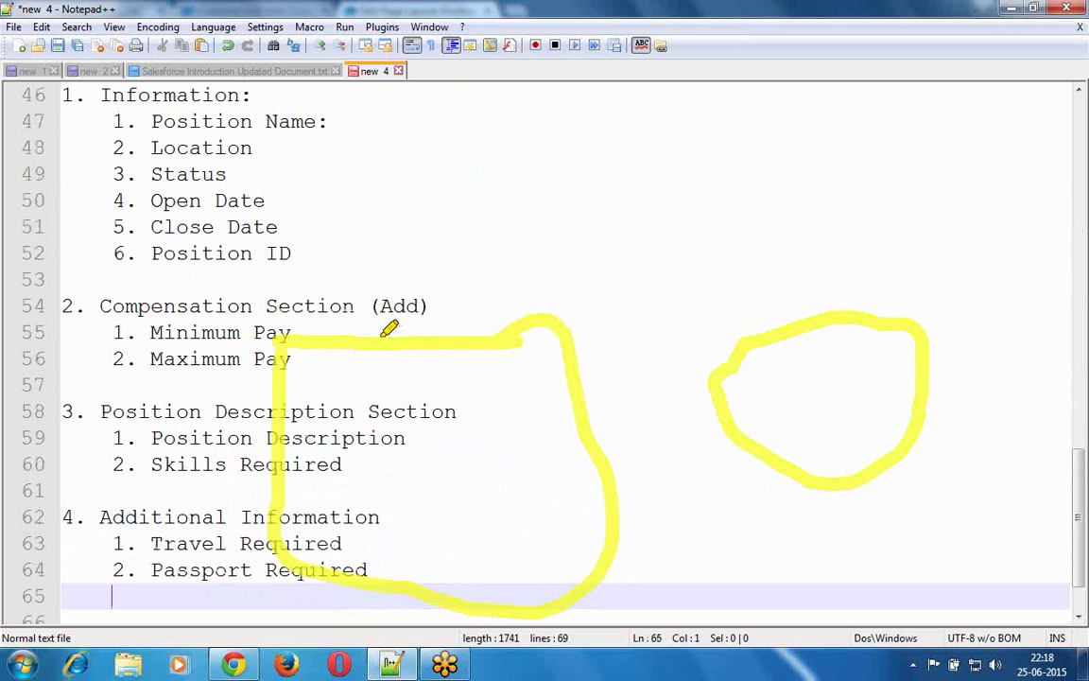
{"action": "key", "text": "Down"}
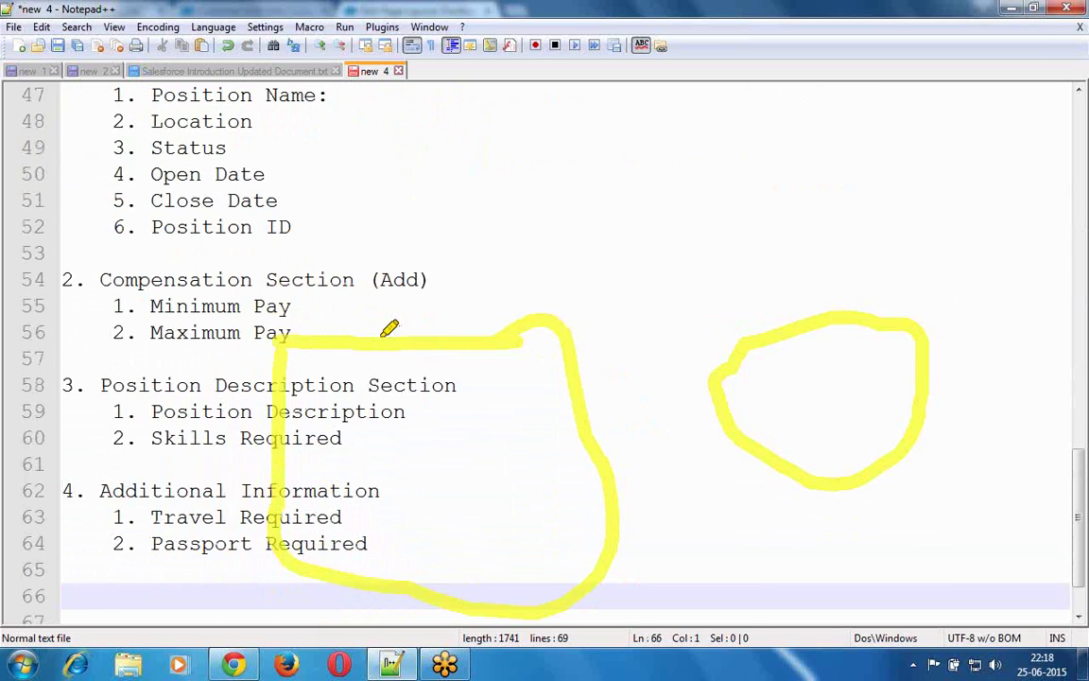
{"action": "key", "text": "Up"}
{"action": "key", "text": "Up"}
{"action": "key", "text": "Up"}
{"action": "key", "text": "Up"}
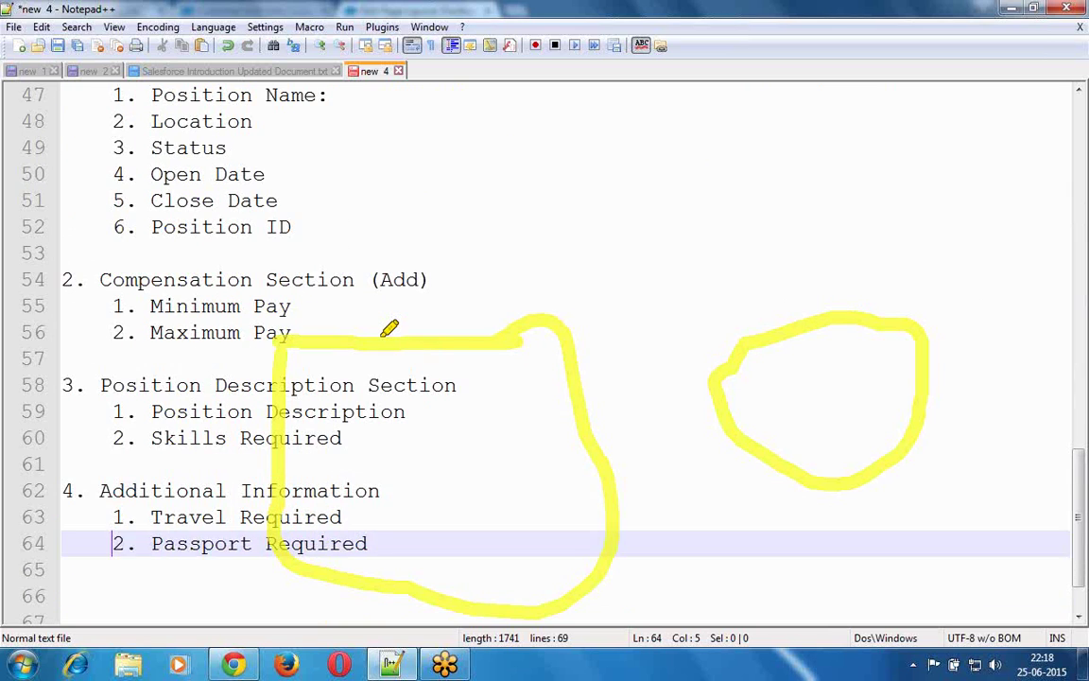
{"action": "key", "text": "shift+End"}
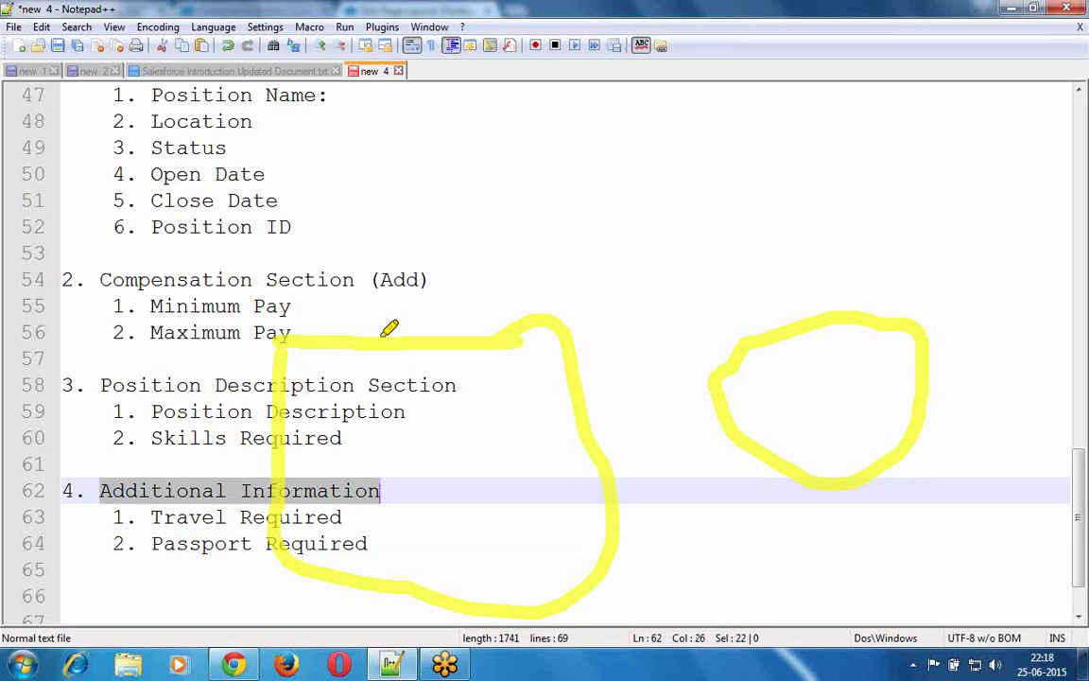
{"action": "key", "text": "alt+Tab"}
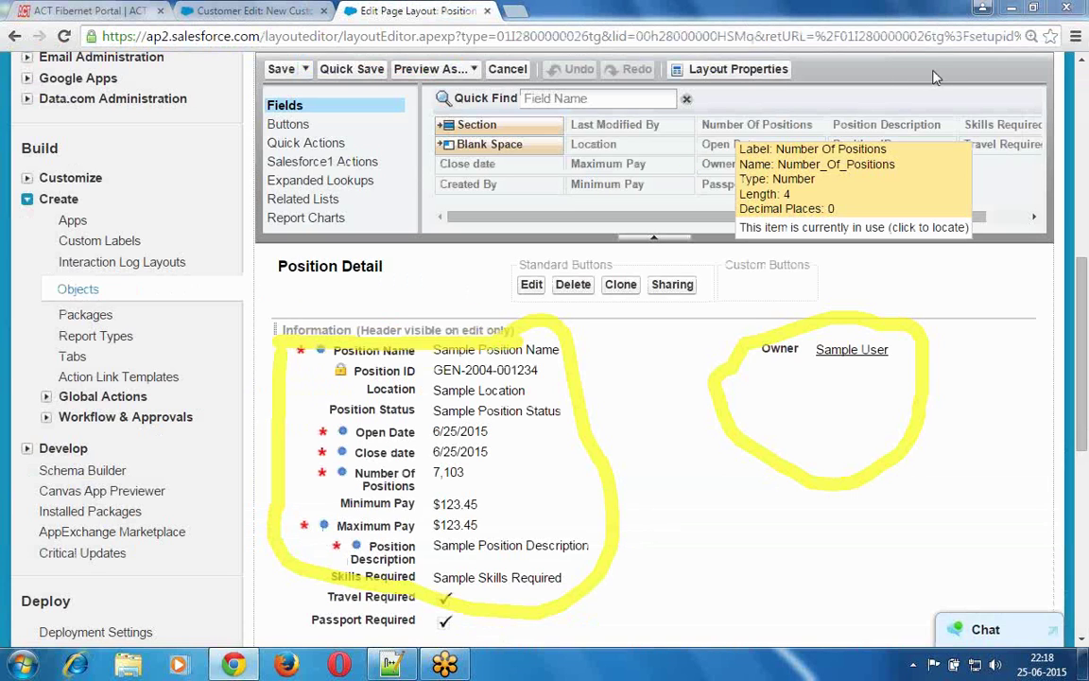
{"action": "key", "text": "Escape"}
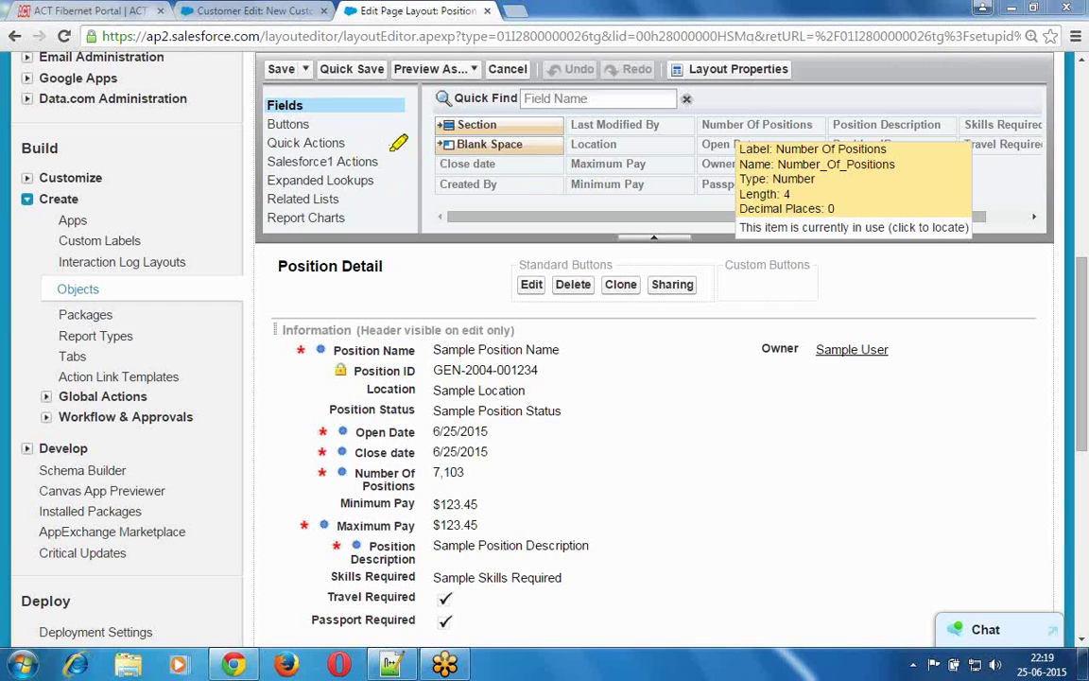
{"action": "mouse_move", "coordinate": [253, 49]}
{"action": "left_mouse_down"}
{"action": "mouse_move", "coordinate": [232, 85]}
{"action": "mouse_move", "coordinate": [214, 174]}
{"action": "mouse_move", "coordinate": [269, 236]}
{"action": "mouse_move", "coordinate": [376, 248]}
{"action": "left_mouse_up"}
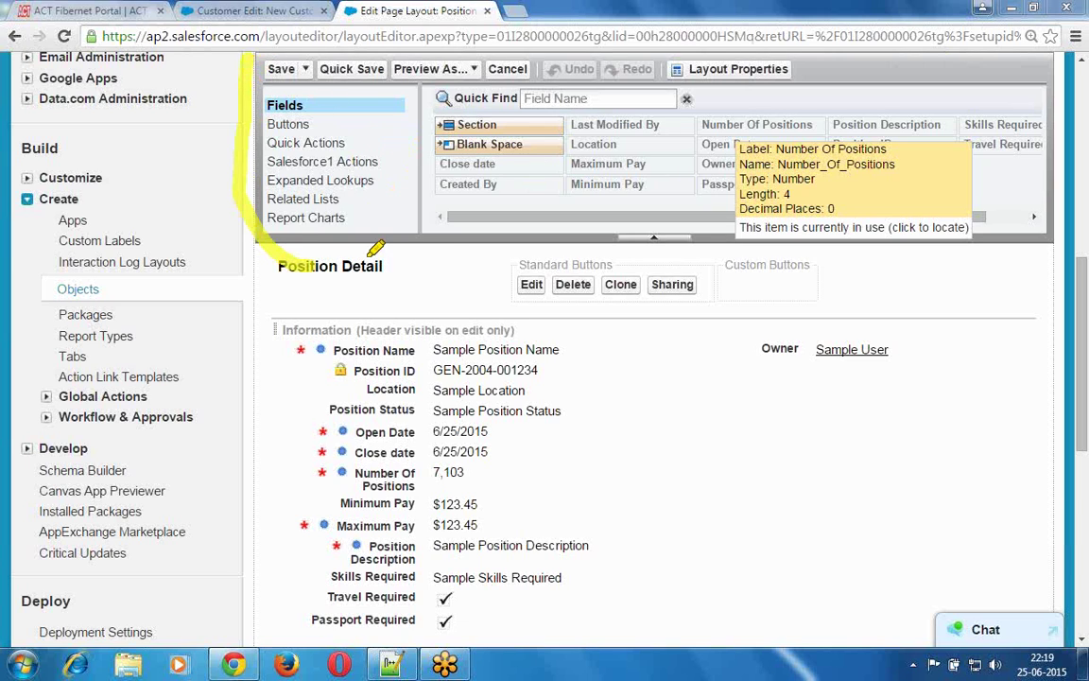
{"action": "left_click_drag", "start_coordinate": [451, 248], "coordinate": [881, 244]}
{"action": "mouse_move", "coordinate": [952, 237]}
{"action": "left_mouse_down"}
{"action": "mouse_move", "coordinate": [1040, 212]}
{"action": "mouse_move", "coordinate": [1078, 132]}
{"action": "mouse_move", "coordinate": [1057, 40]}
{"action": "left_mouse_up"}
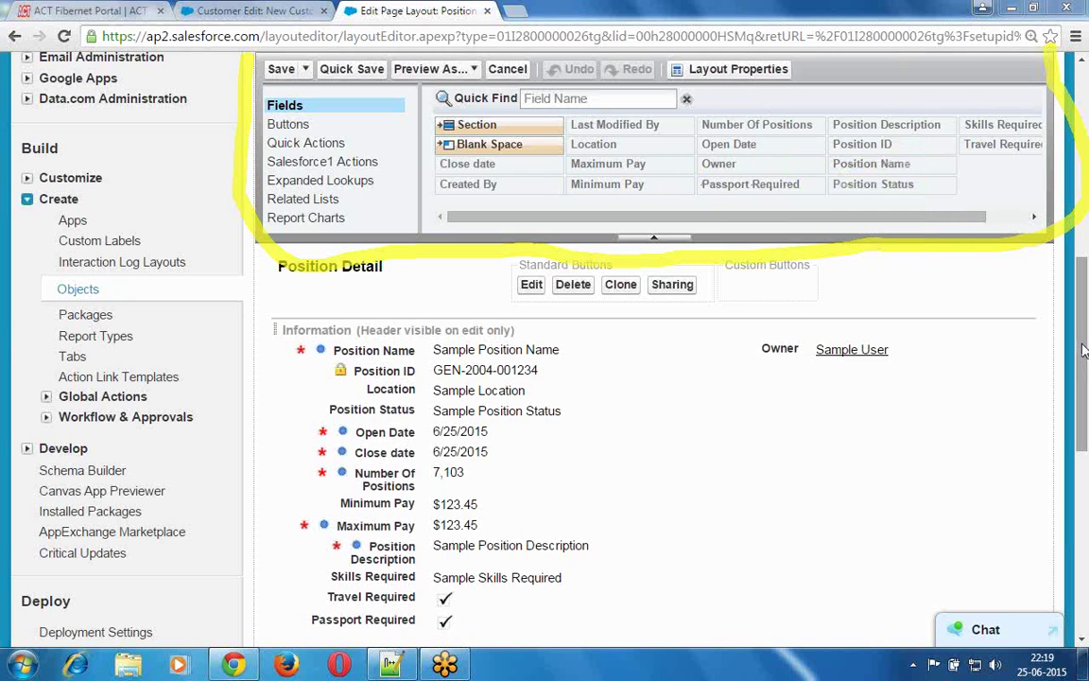
{"action": "left_click_drag", "start_coordinate": [1084, 373], "coordinate": [1084, 481]}
{"action": "scroll", "coordinate": [1085, 480], "scroll_direction": "down", "scroll_amount": 4}
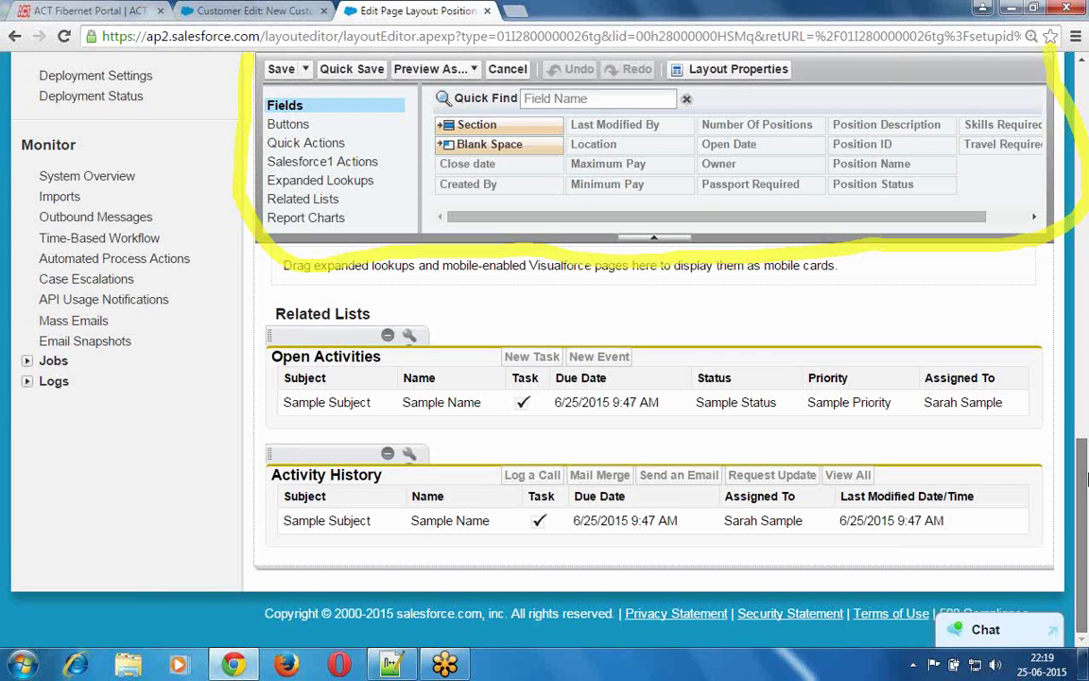
{"action": "left_click_drag", "start_coordinate": [1085, 481], "coordinate": [1085, 149]}
{"action": "scroll", "coordinate": [1087, 149], "scroll_direction": "up", "scroll_amount": 2}
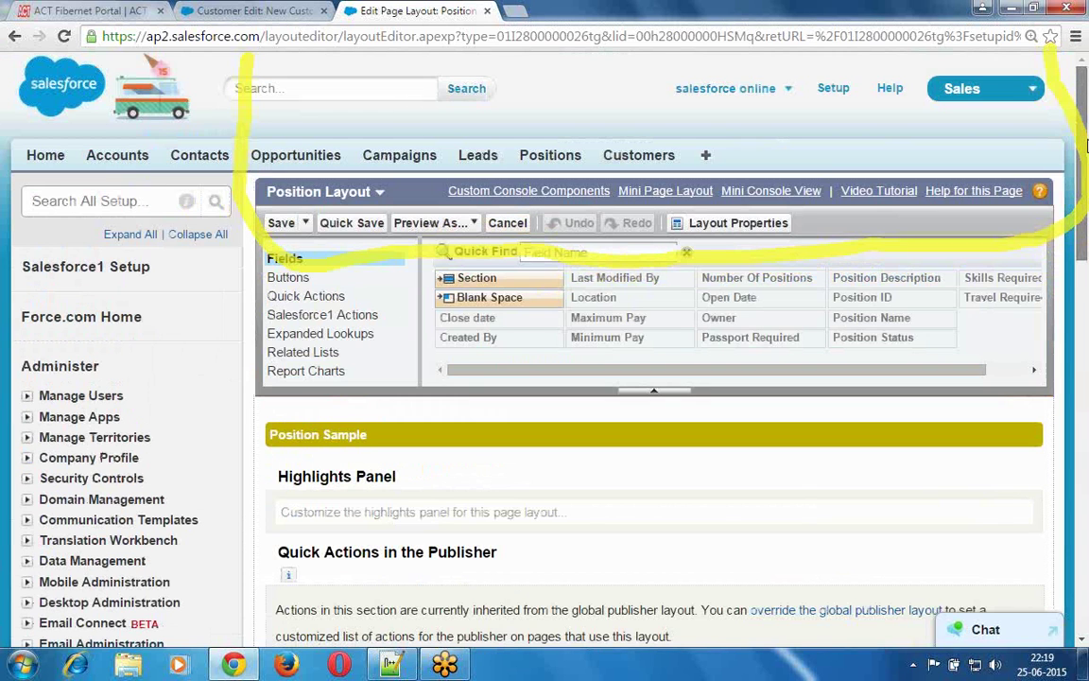
{"action": "left_click_drag", "start_coordinate": [1086, 210], "coordinate": [1082, 572]}
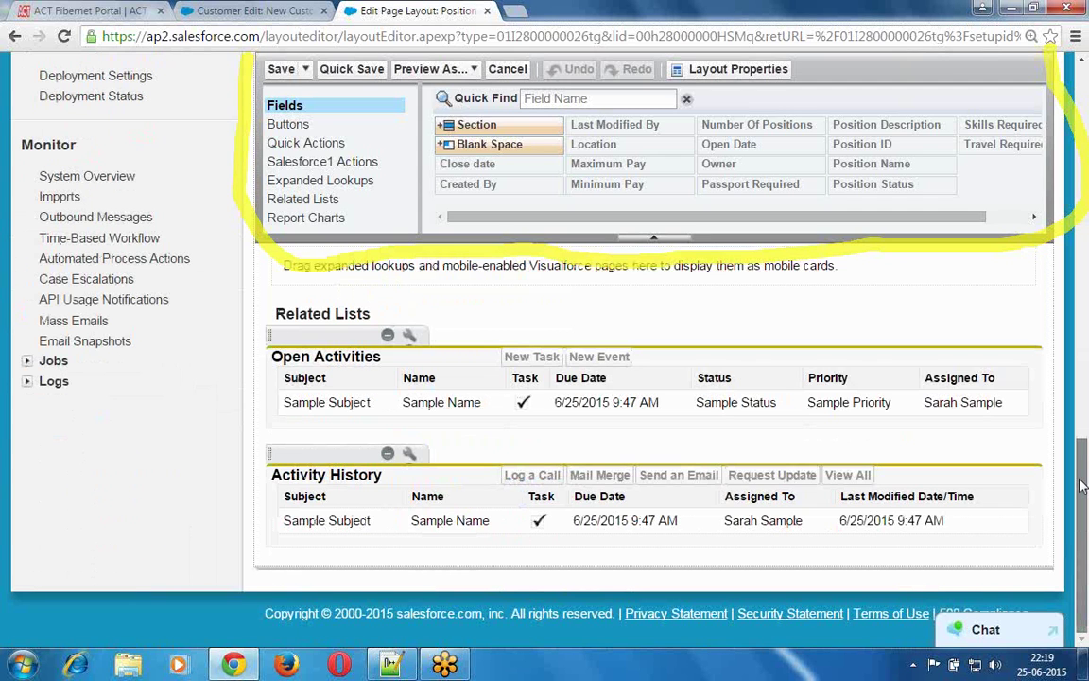
{"action": "left_click_drag", "start_coordinate": [1082, 485], "coordinate": [1086, 303]}
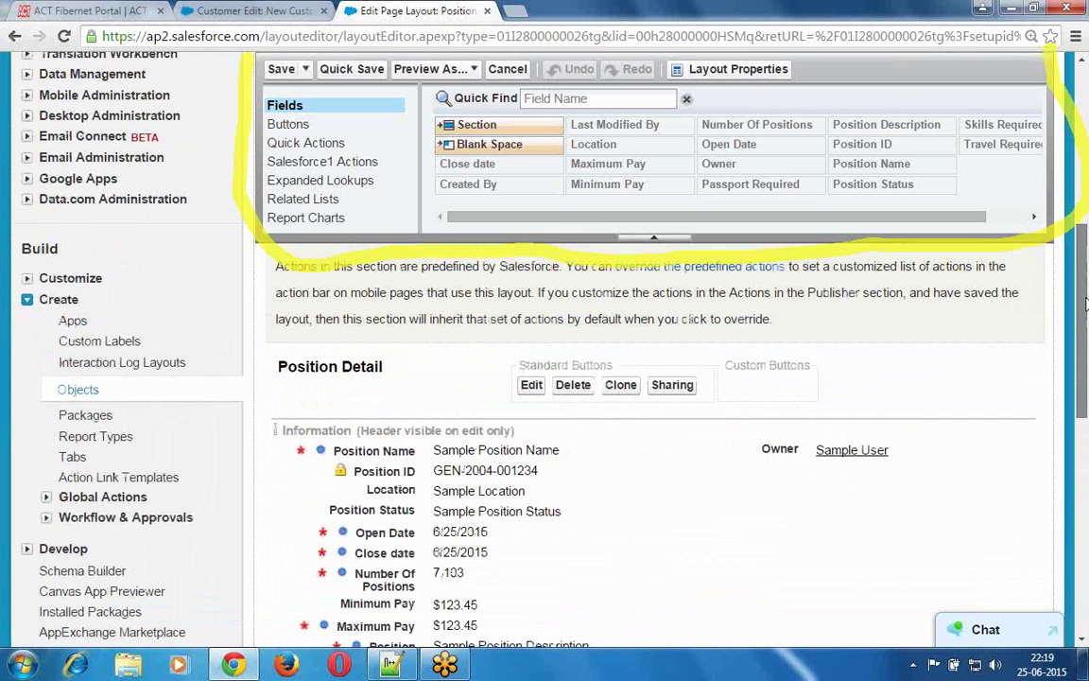
{"action": "mouse_move", "coordinate": [1085, 348]}
{"action": "left_mouse_down"}
{"action": "mouse_move", "coordinate": [1084, 379]}
{"action": "mouse_move", "coordinate": [1082, 327]}
{"action": "left_mouse_up"}
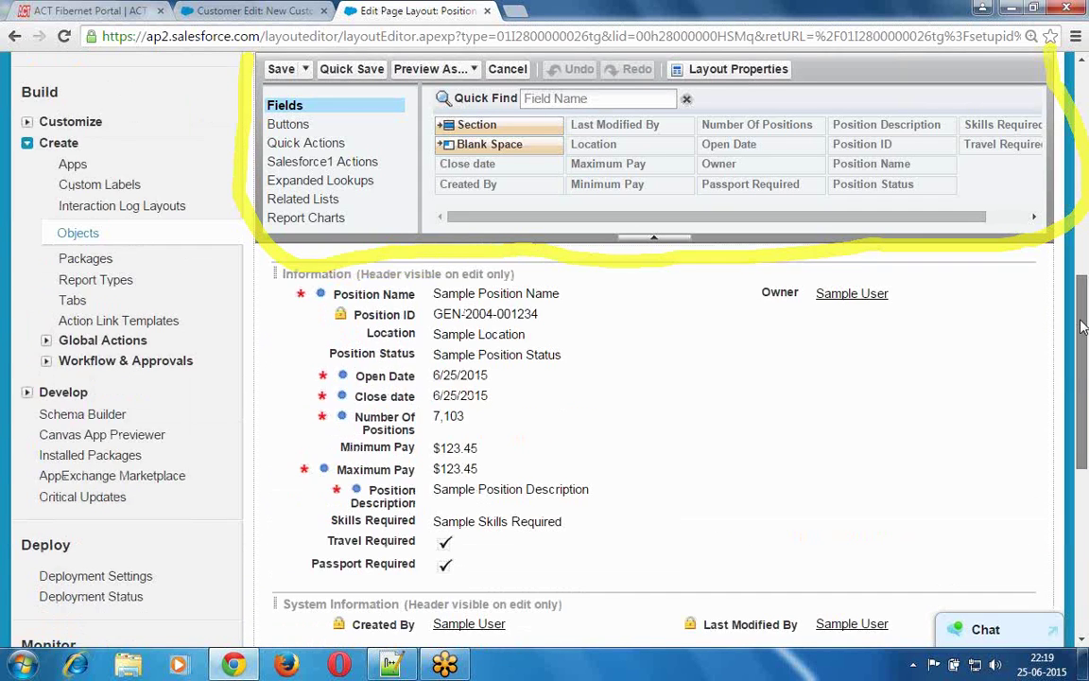
{"action": "scroll", "coordinate": [1083, 327], "scroll_direction": "up", "scroll_amount": 2}
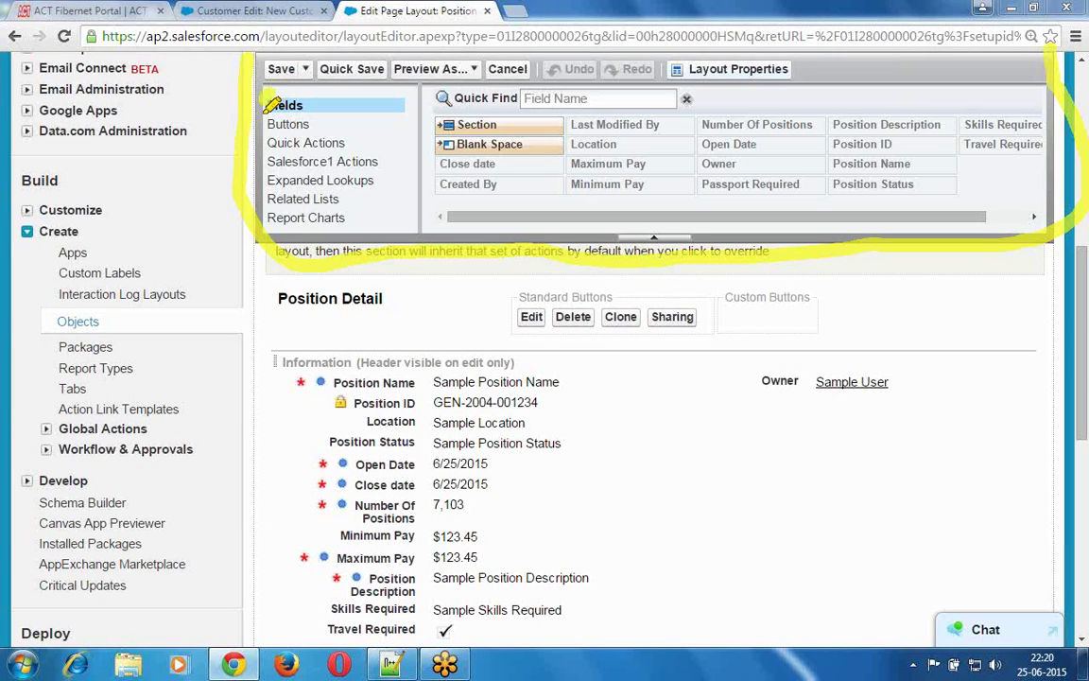
{"action": "mouse_move", "coordinate": [317, 227]}
{"action": "left_mouse_down"}
{"action": "mouse_move", "coordinate": [364, 155]}
{"action": "mouse_move", "coordinate": [364, 109]}
{"action": "mouse_move", "coordinate": [338, 95]}
{"action": "left_mouse_up"}
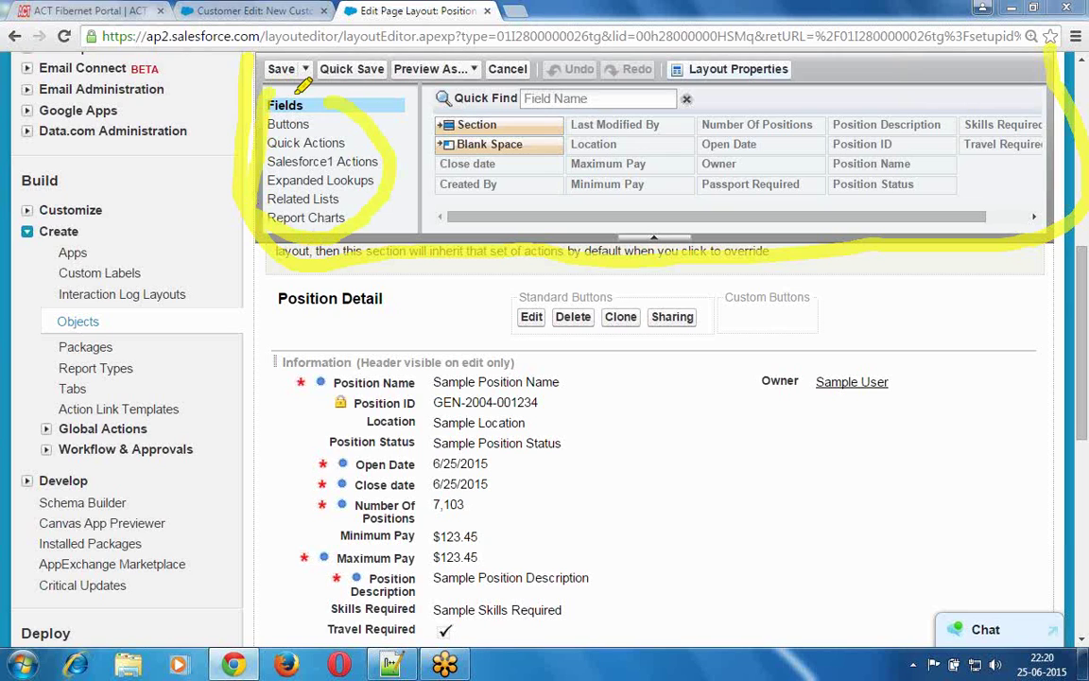
{"action": "left_click", "coordinate": [320, 126]}
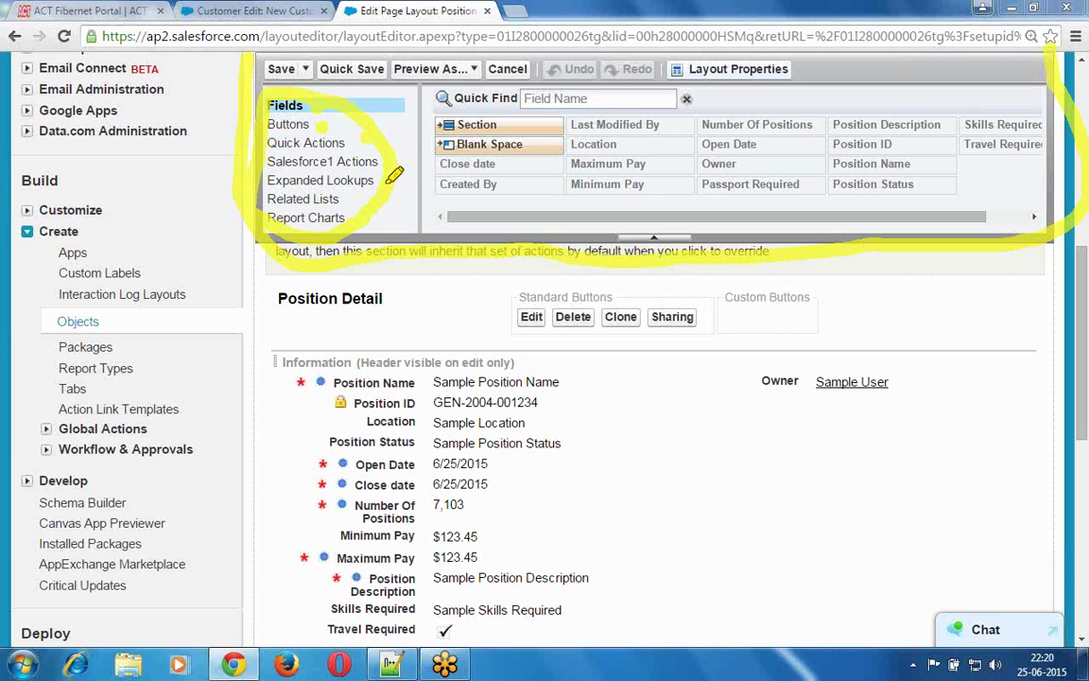
{"action": "left_click", "coordinate": [339, 204]}
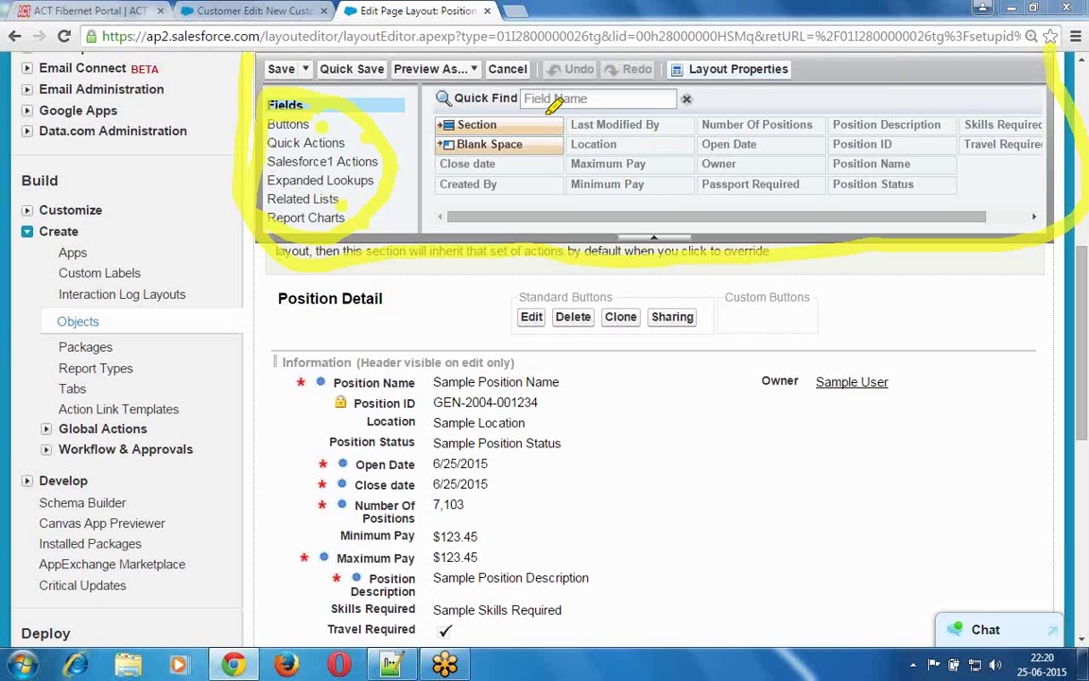
{"action": "mouse_move", "coordinate": [450, 104]}
{"action": "left_mouse_down"}
{"action": "mouse_move", "coordinate": [438, 146]}
{"action": "mouse_move", "coordinate": [444, 212]}
{"action": "mouse_move", "coordinate": [564, 213]}
{"action": "left_mouse_up"}
{"action": "mouse_move", "coordinate": [647, 196]}
{"action": "left_mouse_down"}
{"action": "mouse_move", "coordinate": [851, 170]}
{"action": "mouse_move", "coordinate": [1058, 95]}
{"action": "left_mouse_up"}
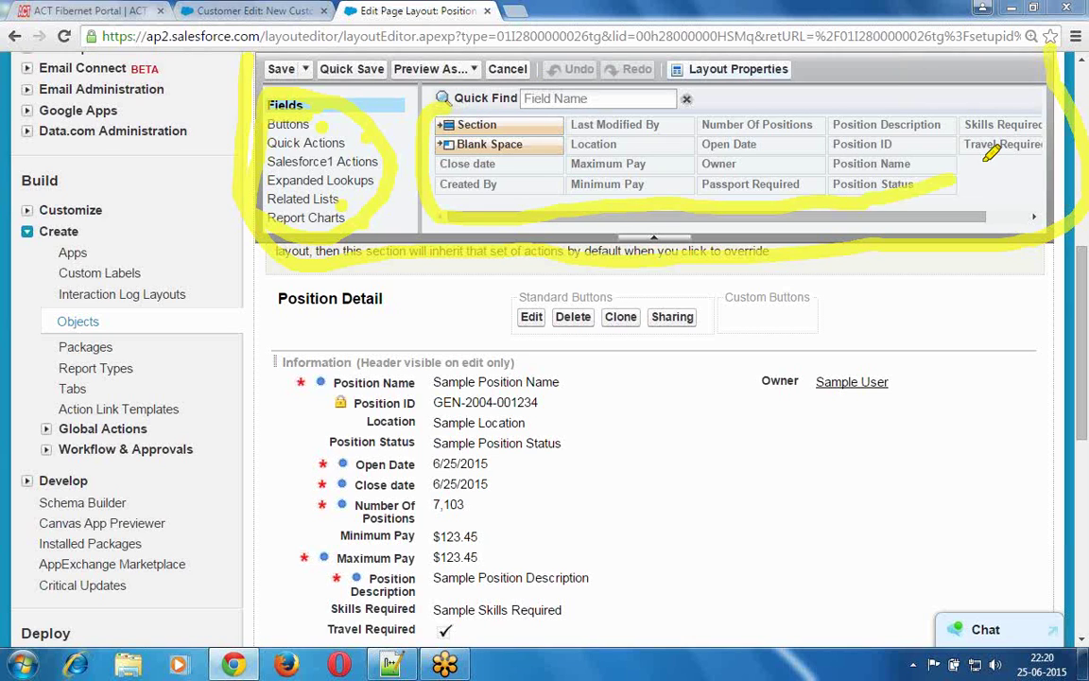
{"action": "mouse_move", "coordinate": [941, 117]}
{"action": "left_mouse_down"}
{"action": "mouse_move", "coordinate": [544, 83]}
{"action": "mouse_move", "coordinate": [450, 98]}
{"action": "left_mouse_up"}
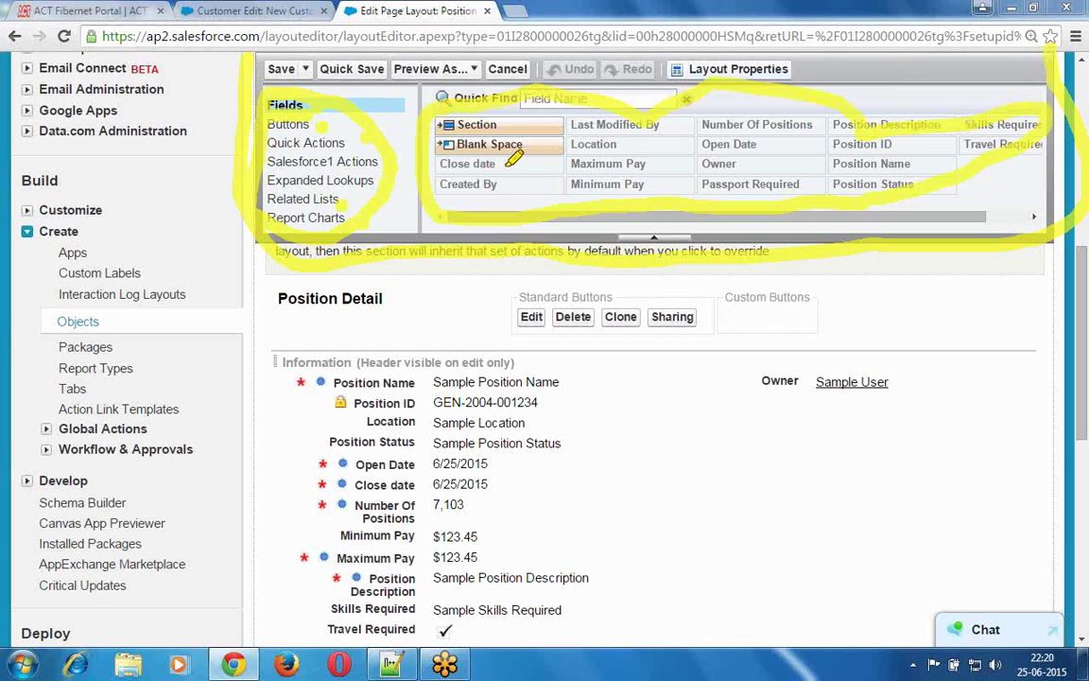
{"action": "left_click", "coordinate": [636, 140]}
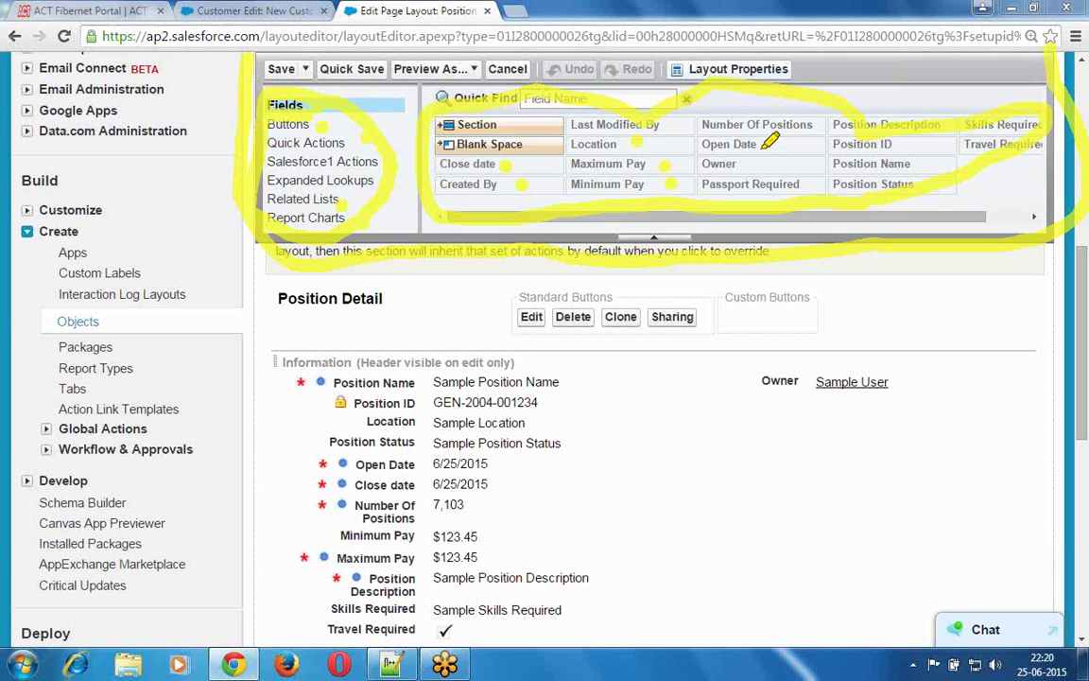
{"action": "left_click", "coordinate": [764, 145]}
{"action": "left_click", "coordinate": [771, 161]}
{"action": "left_click", "coordinate": [812, 186]}
{"action": "left_click", "coordinate": [882, 171]}
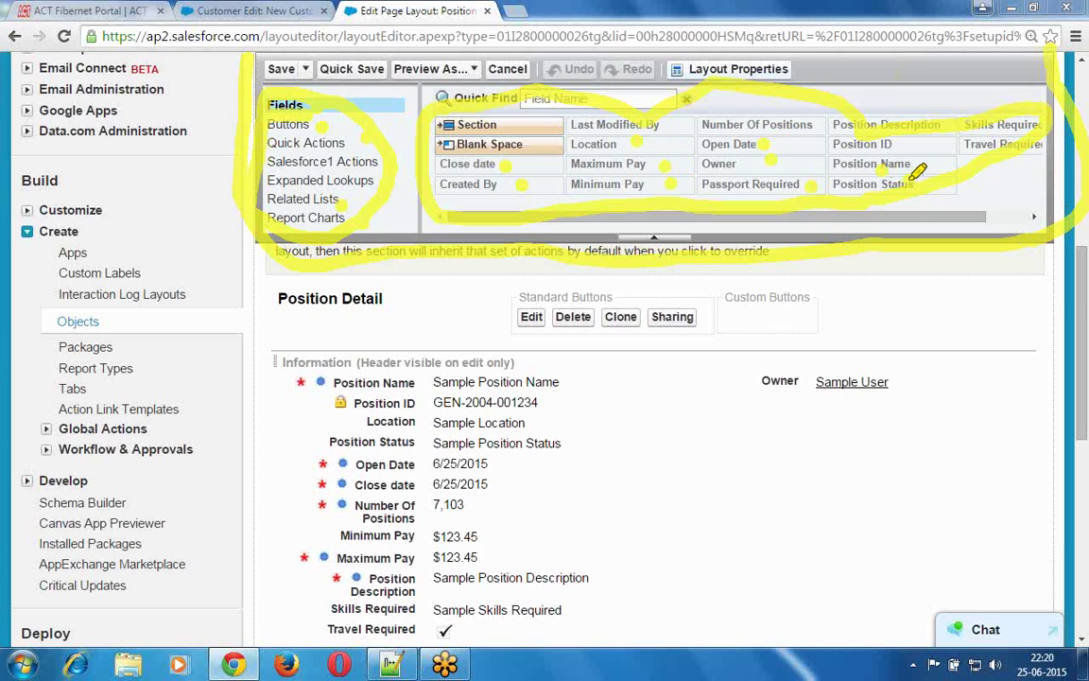
{"action": "left_click", "coordinate": [910, 180]}
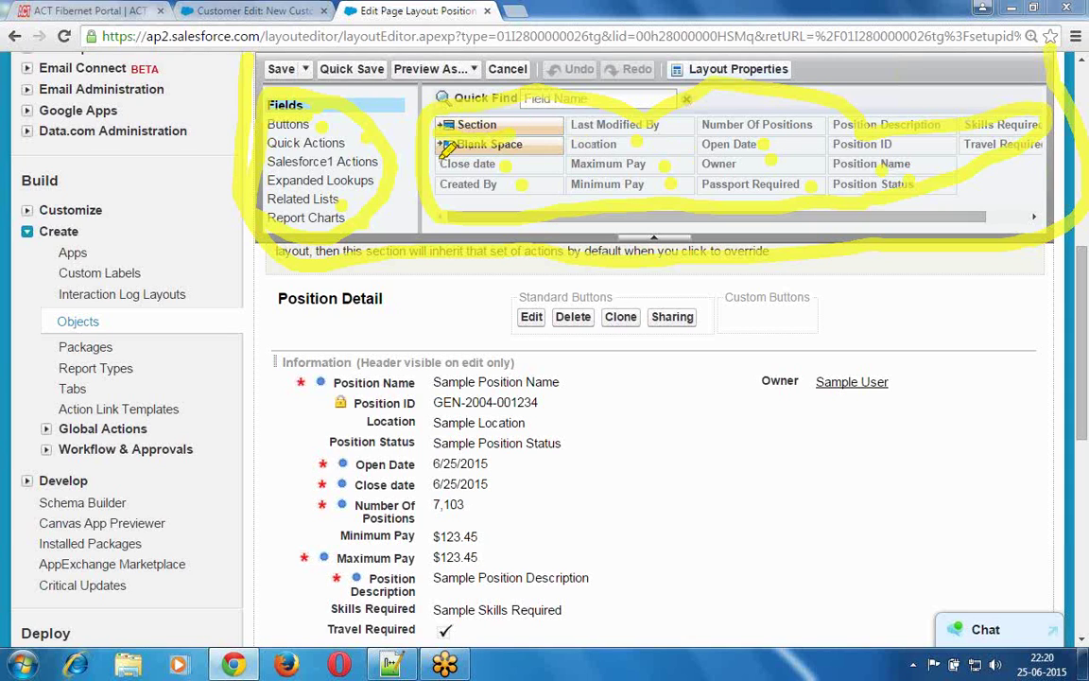
{"action": "left_click_drag", "start_coordinate": [441, 159], "coordinate": [518, 163]}
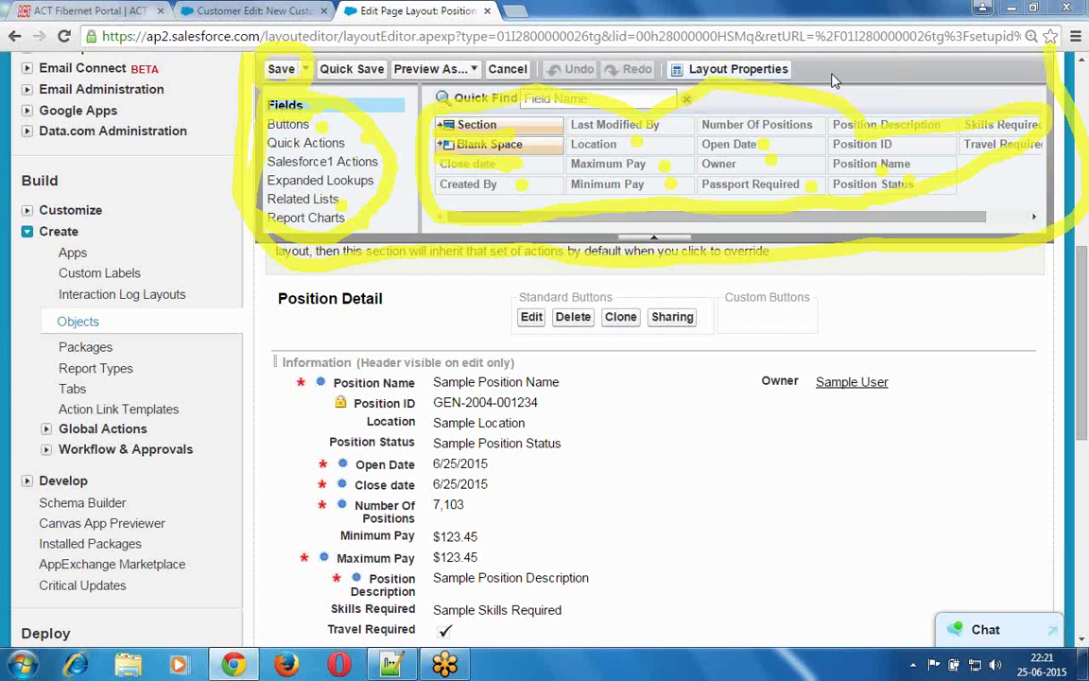
{"action": "left_click", "coordinate": [926, 72]}
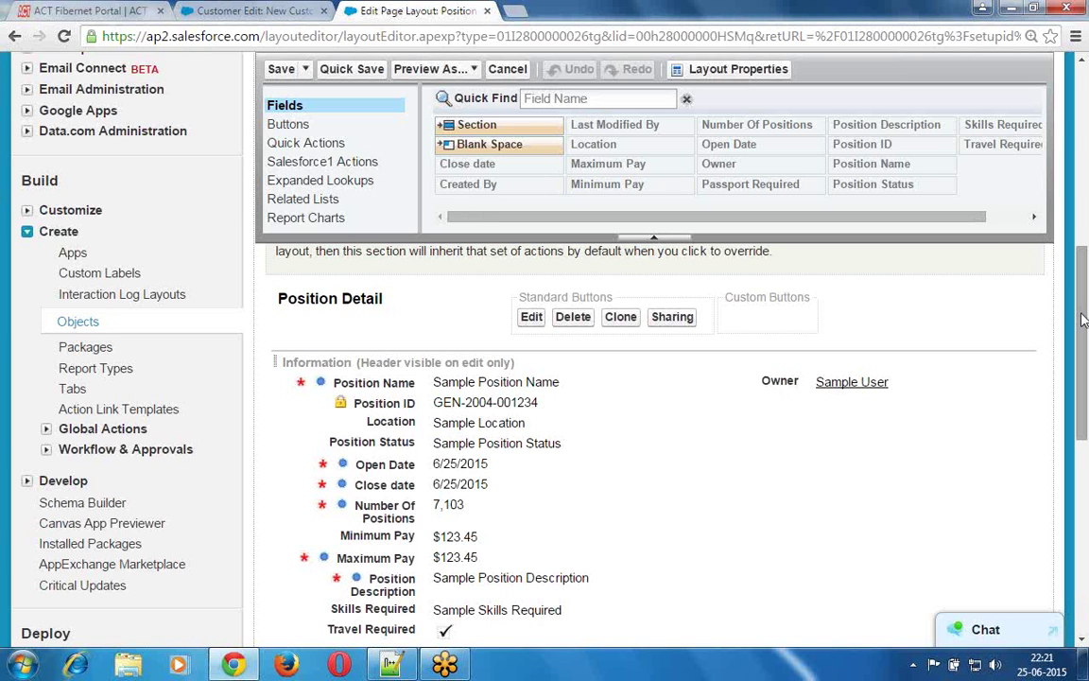
- Drag a Section into the Position layout and review its 'New Section' name, header and column options
{"action": "left_click_drag", "start_coordinate": [1083, 320], "coordinate": [1084, 348]}
{"action": "scroll", "coordinate": [1087, 373], "scroll_direction": "down", "scroll_amount": 1}
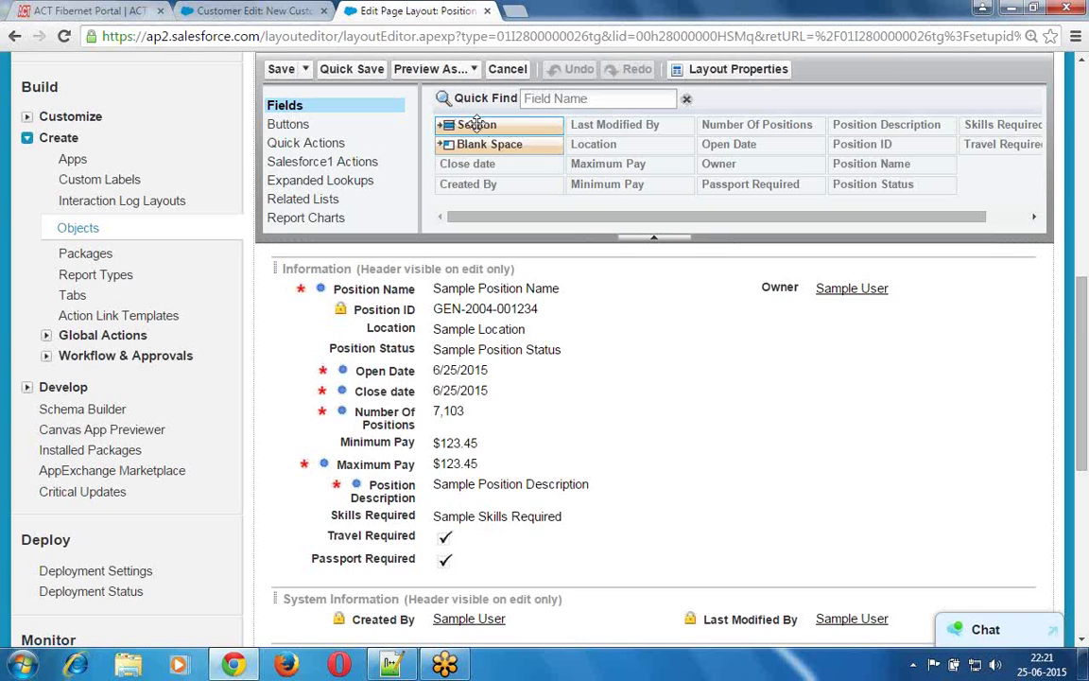
{"action": "left_click_drag", "start_coordinate": [438, 191], "coordinate": [290, 574]}
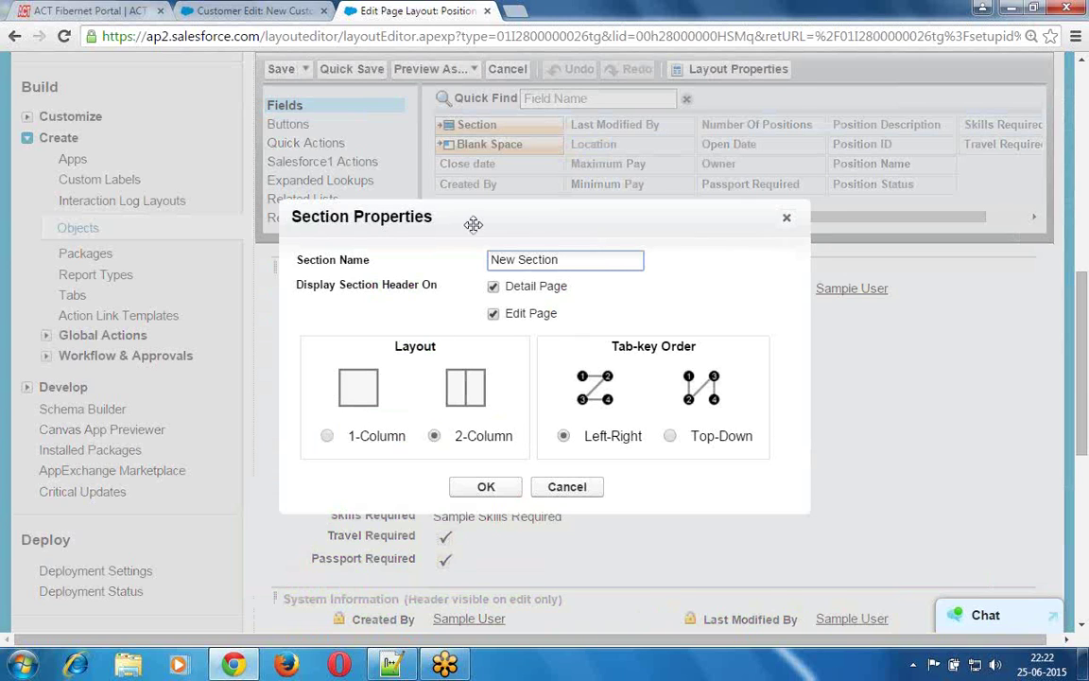
{"action": "left_click_drag", "start_coordinate": [461, 217], "coordinate": [460, 214]}
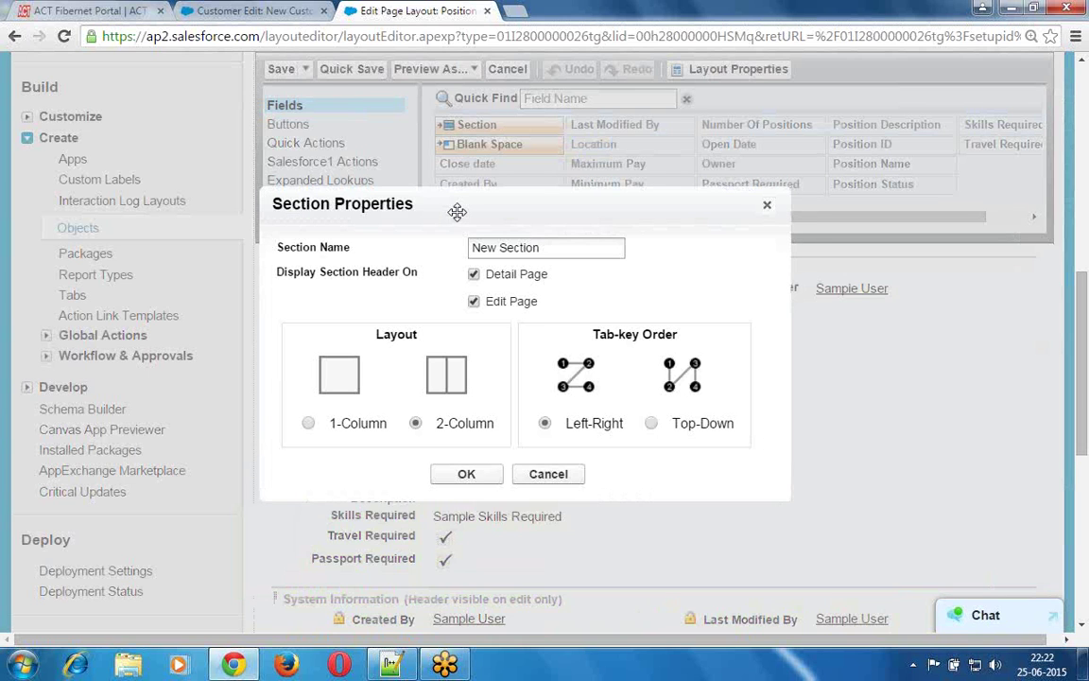
{"action": "left_click", "coordinate": [555, 248]}
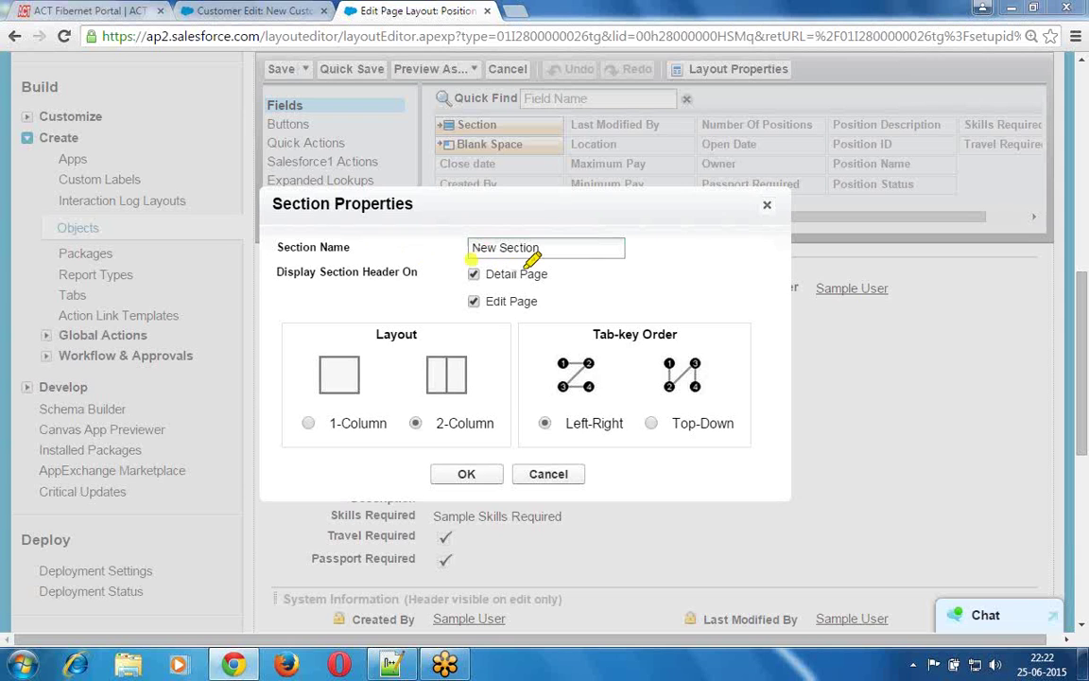
{"action": "left_click_drag", "start_coordinate": [573, 255], "coordinate": [576, 255]}
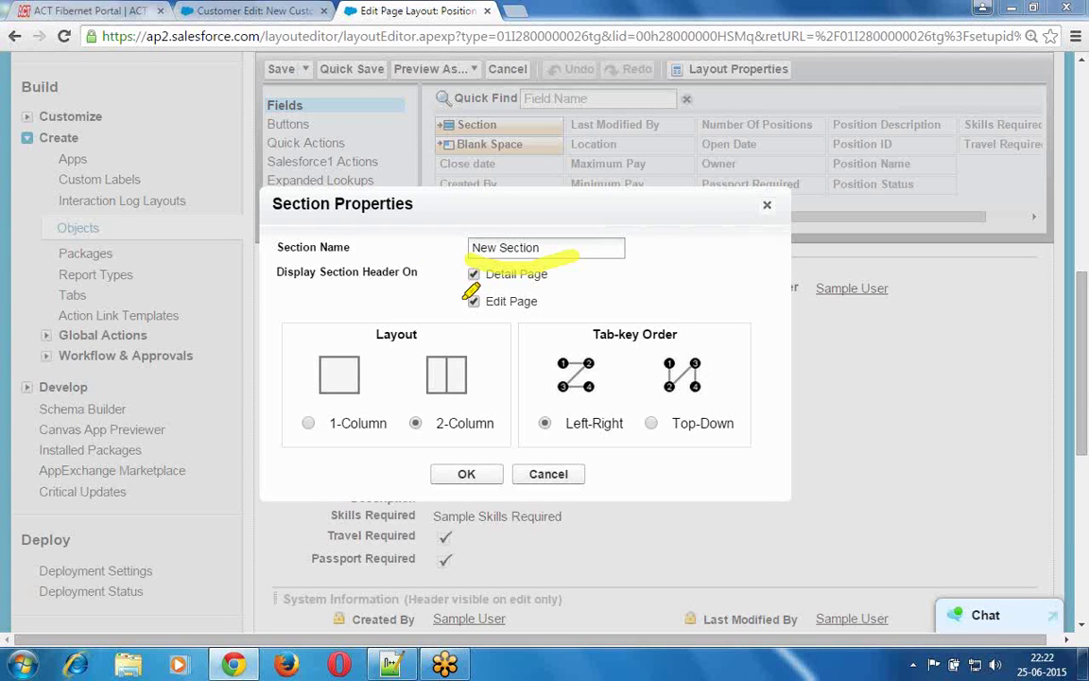
{"action": "mouse_move", "coordinate": [448, 269]}
{"action": "left_mouse_down"}
{"action": "mouse_move", "coordinate": [457, 300]}
{"action": "mouse_move", "coordinate": [562, 318]}
{"action": "mouse_move", "coordinate": [547, 253]}
{"action": "left_mouse_up"}
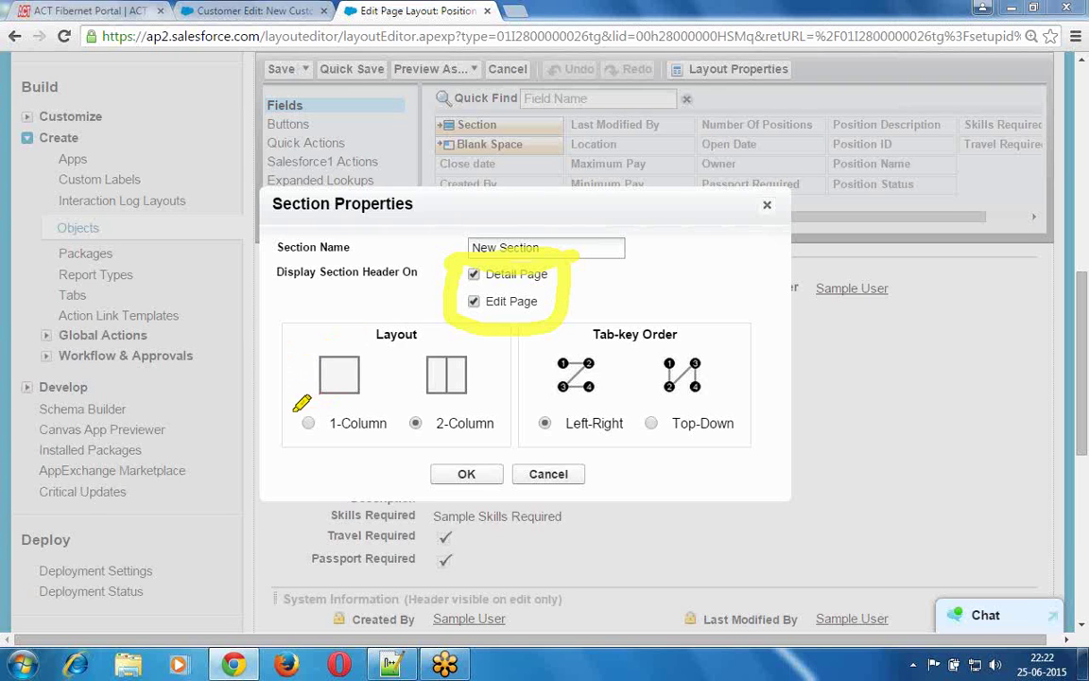
{"action": "mouse_move", "coordinate": [293, 413]}
{"action": "left_mouse_down"}
{"action": "mouse_move", "coordinate": [297, 431]}
{"action": "mouse_move", "coordinate": [382, 447]}
{"action": "mouse_move", "coordinate": [389, 398]}
{"action": "mouse_move", "coordinate": [302, 397]}
{"action": "mouse_move", "coordinate": [288, 408]}
{"action": "left_mouse_up"}
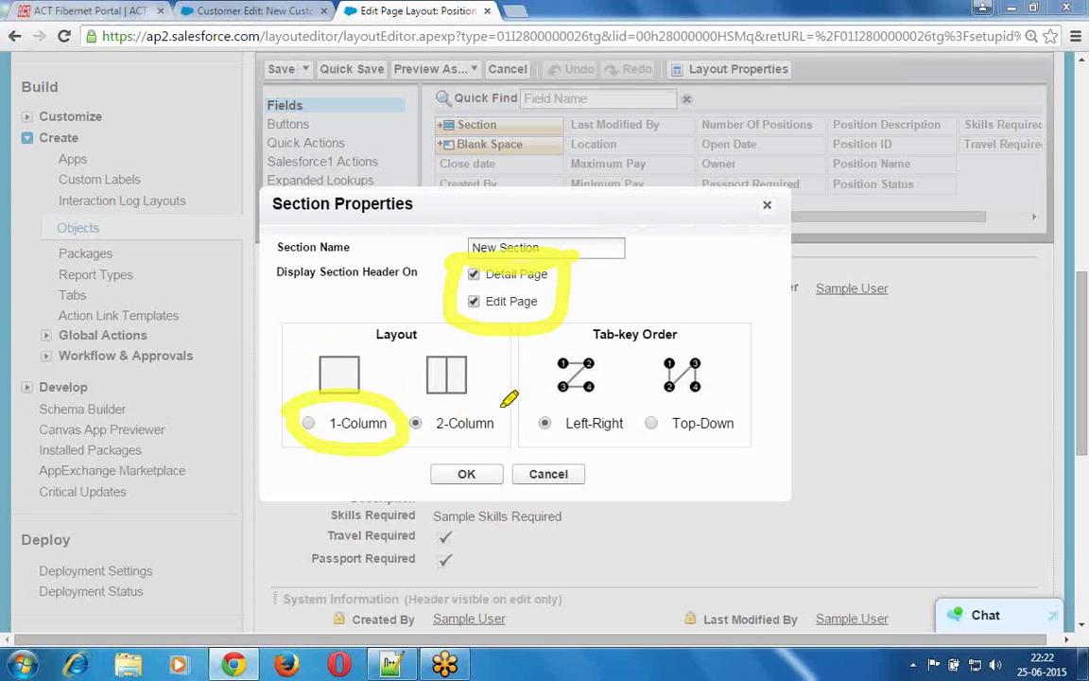
{"action": "mouse_move", "coordinate": [505, 408]}
{"action": "left_mouse_down"}
{"action": "mouse_move", "coordinate": [405, 409]}
{"action": "mouse_move", "coordinate": [415, 444]}
{"action": "mouse_move", "coordinate": [508, 409]}
{"action": "left_mouse_up"}
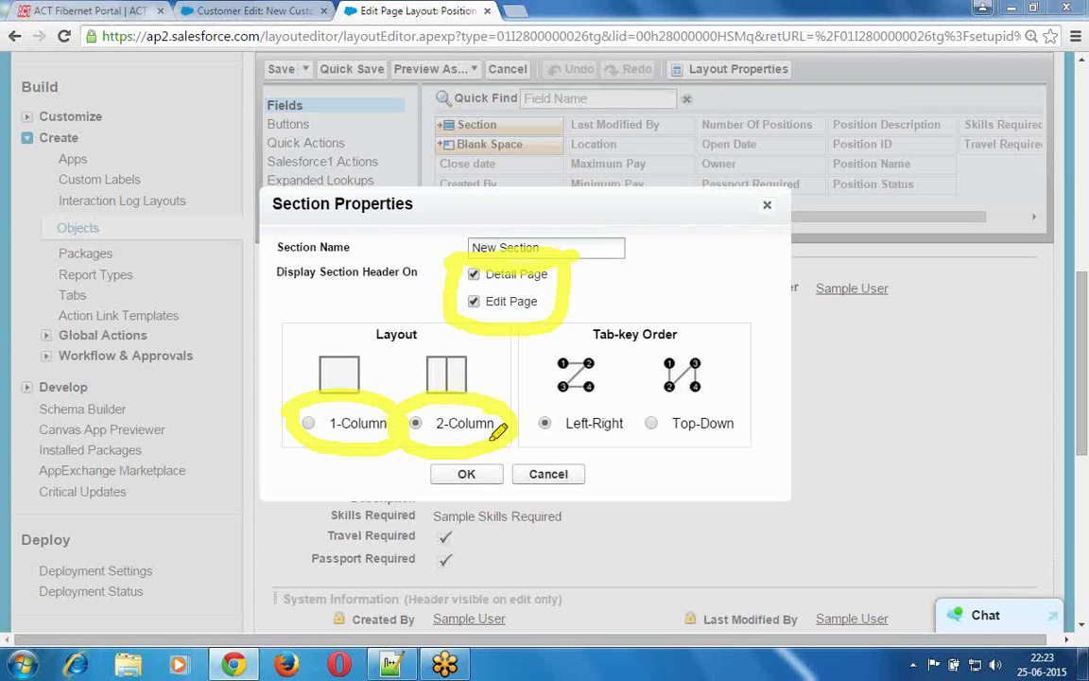
{"action": "left_click", "coordinate": [553, 364]}
{"action": "left_click", "coordinate": [606, 362]}
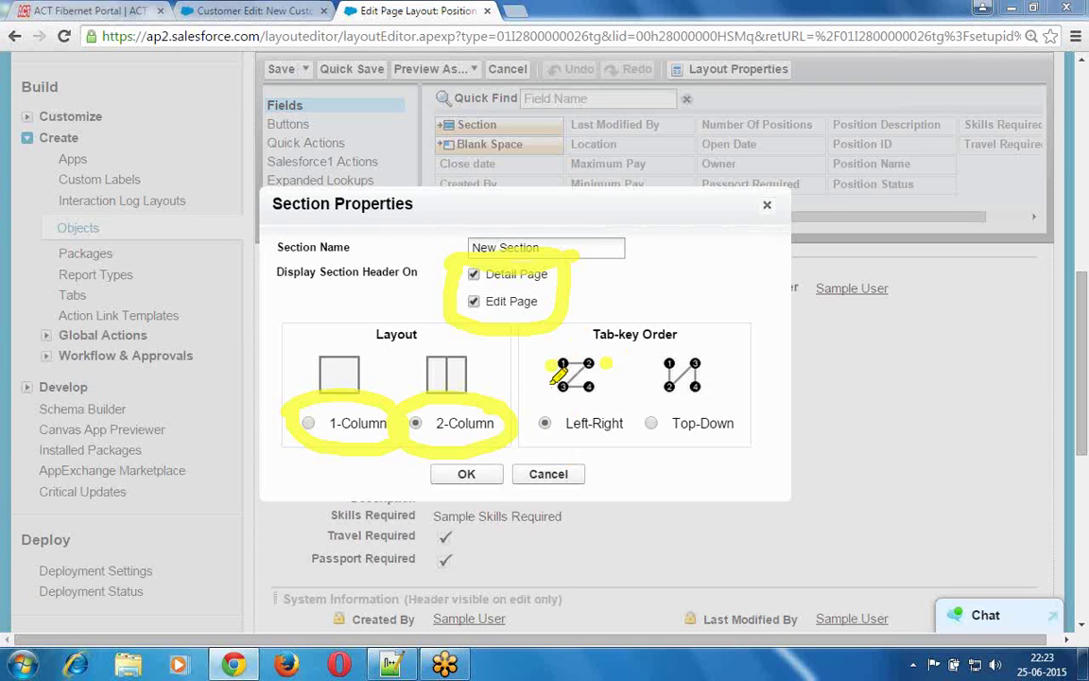
{"action": "left_click", "coordinate": [540, 392]}
{"action": "left_click", "coordinate": [606, 388]}
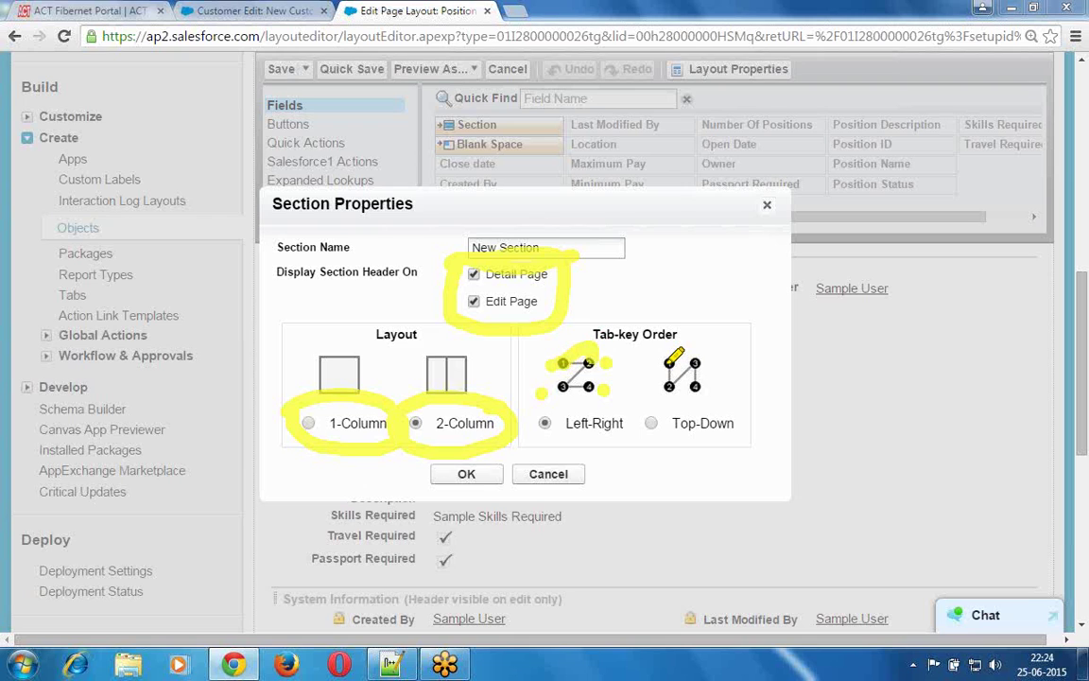
{"action": "left_click_drag", "start_coordinate": [668, 365], "coordinate": [669, 384]}
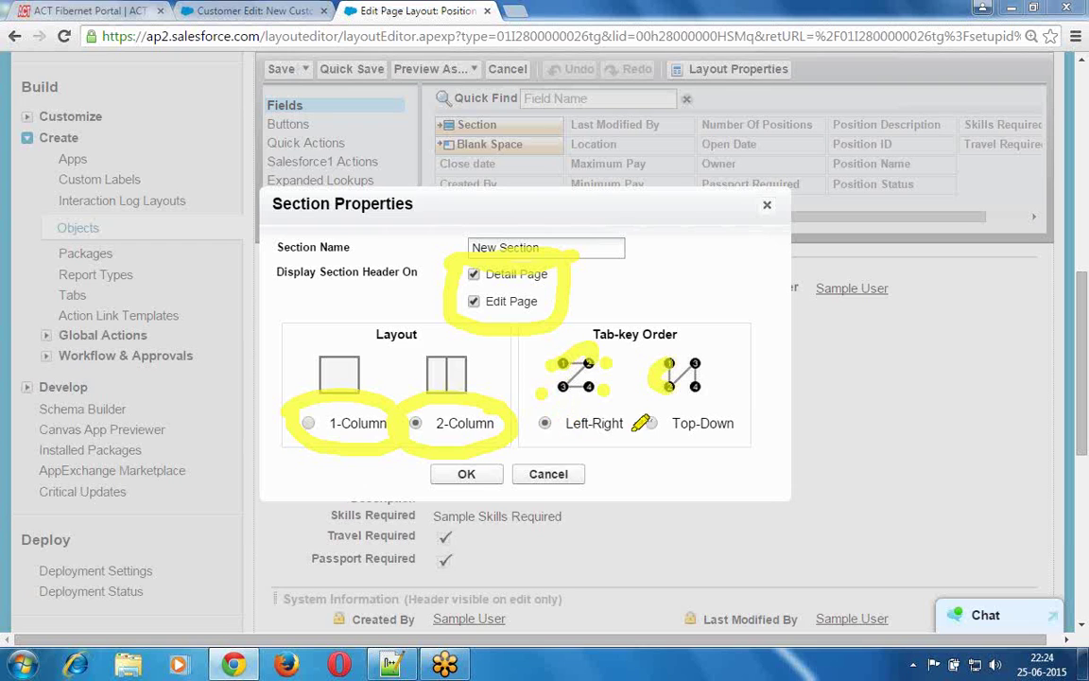
{"action": "left_click_drag", "start_coordinate": [675, 434], "coordinate": [731, 433]}
{"action": "left_click_drag", "start_coordinate": [625, 440], "coordinate": [542, 441]}
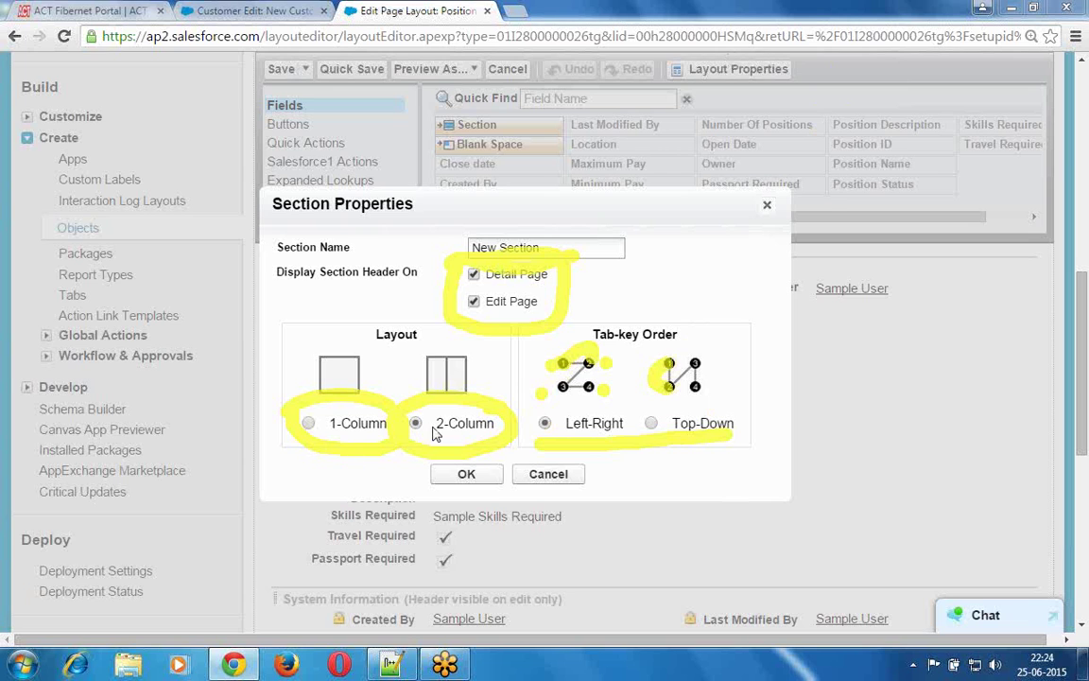
{"action": "left_click", "coordinate": [309, 423]}
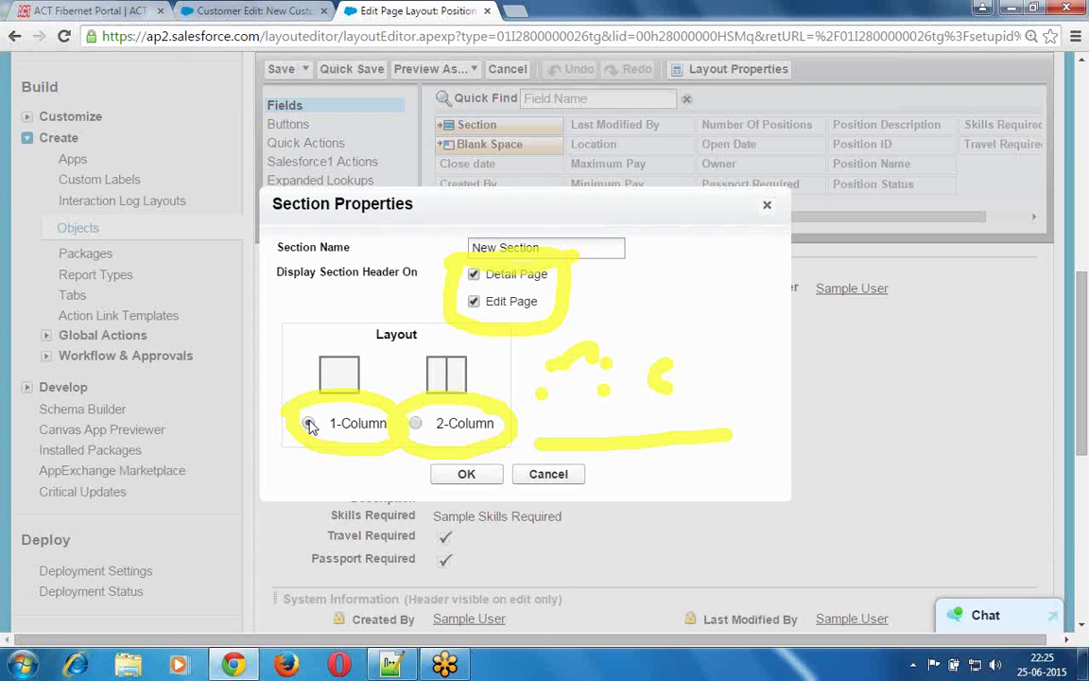
{"action": "left_click", "coordinate": [416, 425]}
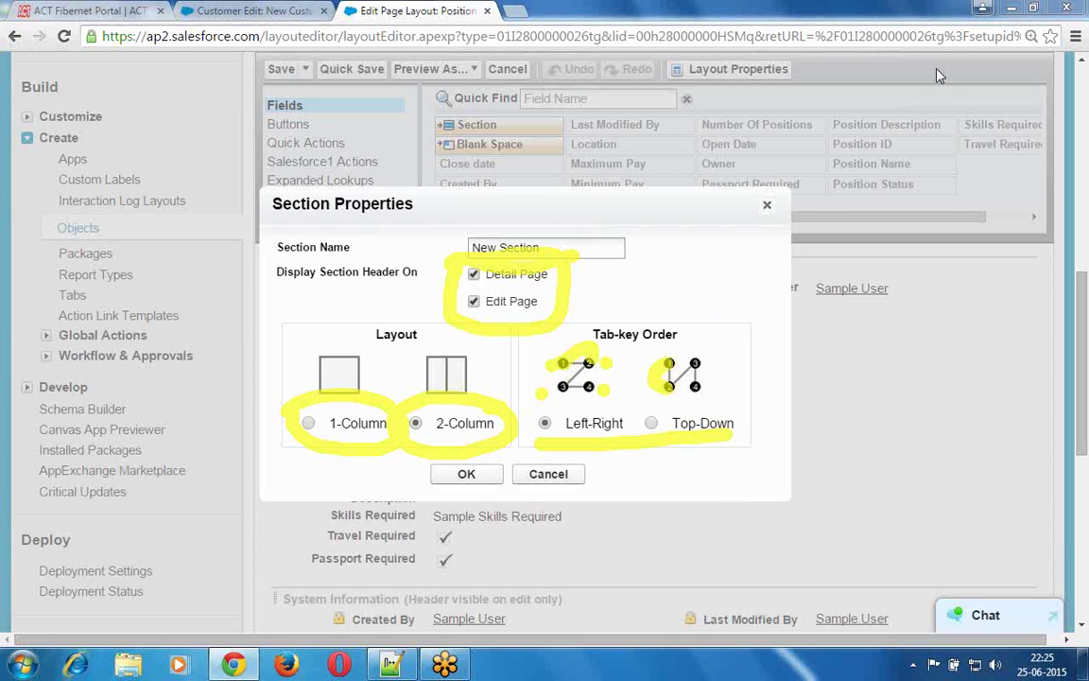
{"action": "left_click", "coordinate": [560, 248]}
{"action": "key", "text": "BackSpace"}
{"action": "key", "text": "BackSpace"}
{"action": "key", "text": "BackSpace"}
{"action": "key", "text": "BackSpace"}
{"action": "key", "text": "BackSpace"}
{"action": "key", "text": "BackSpace"}
{"action": "key", "text": "BackSpace"}
{"action": "key", "text": "BackSpace"}
{"action": "key", "text": "BackSpace"}
{"action": "key", "text": "BackSpace"}
{"action": "key", "text": "BackSpace"}
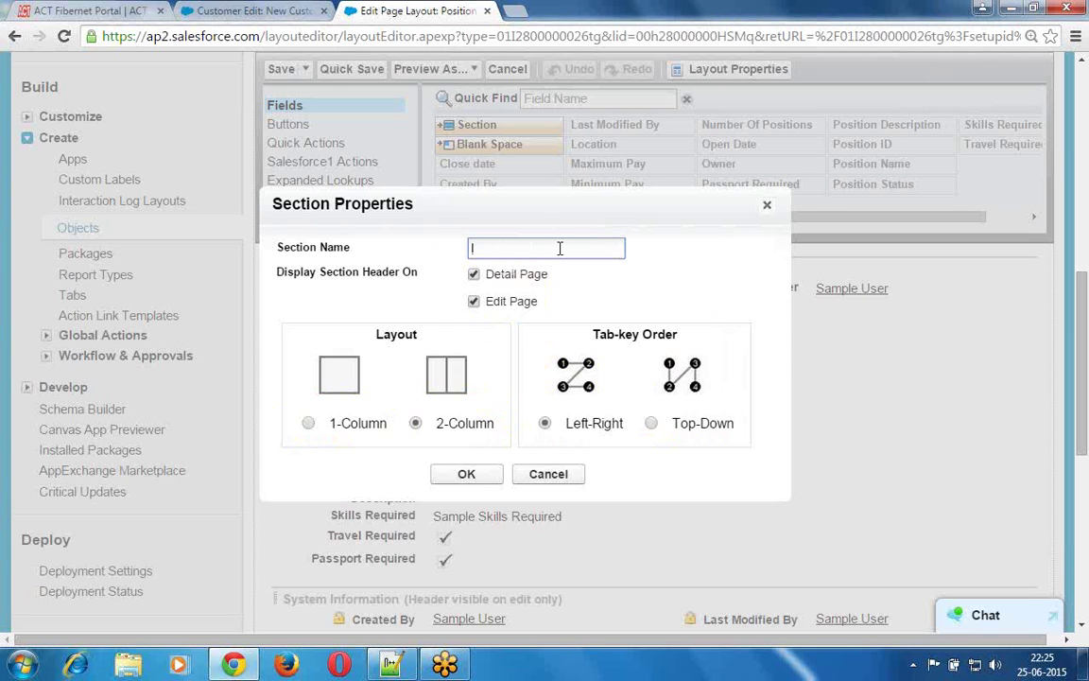
{"action": "type", "text": "Compensation Details"}
{"action": "left_click", "coordinate": [470, 475]}
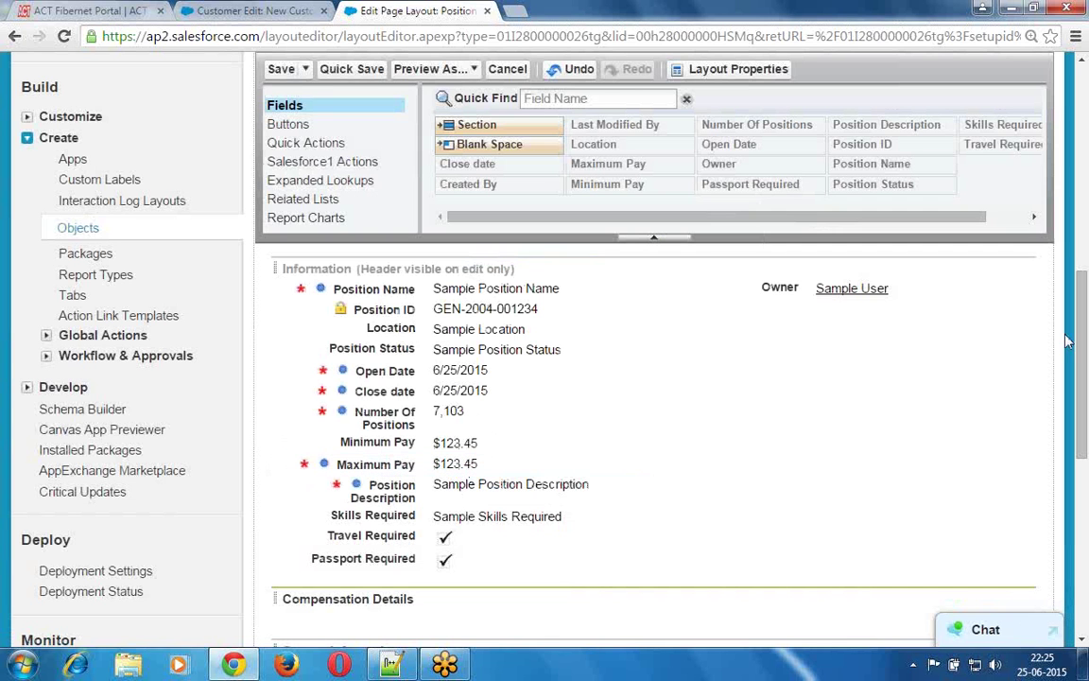
- Drag Minimum Pay into Compensation Details' left column and Maximum Pay into its right column
{"action": "left_click_drag", "start_coordinate": [1084, 379], "coordinate": [1085, 421]}
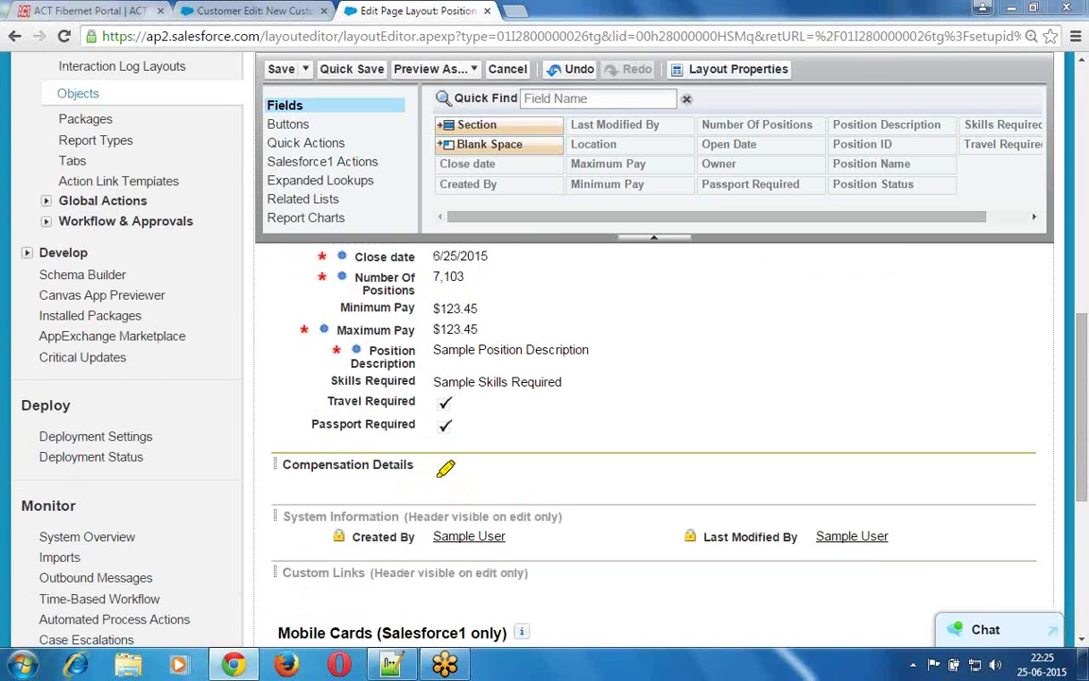
{"action": "mouse_move", "coordinate": [448, 445]}
{"action": "left_mouse_down"}
{"action": "mouse_move", "coordinate": [259, 452]}
{"action": "mouse_move", "coordinate": [373, 486]}
{"action": "mouse_move", "coordinate": [464, 450]}
{"action": "left_mouse_up"}
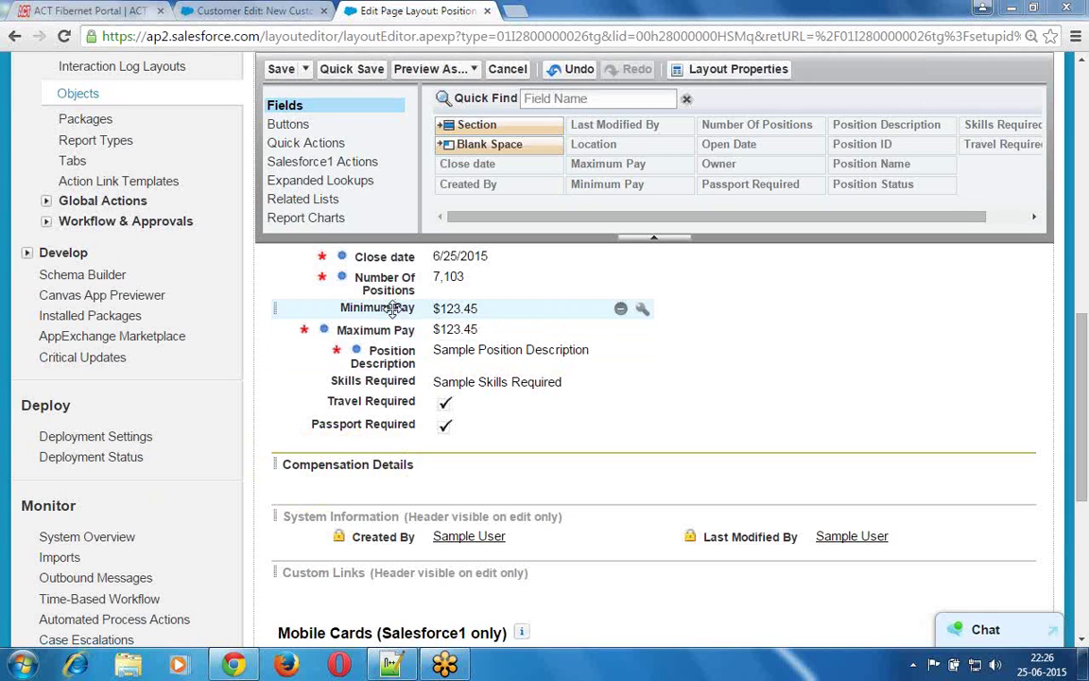
{"action": "left_click", "coordinate": [392, 309]}
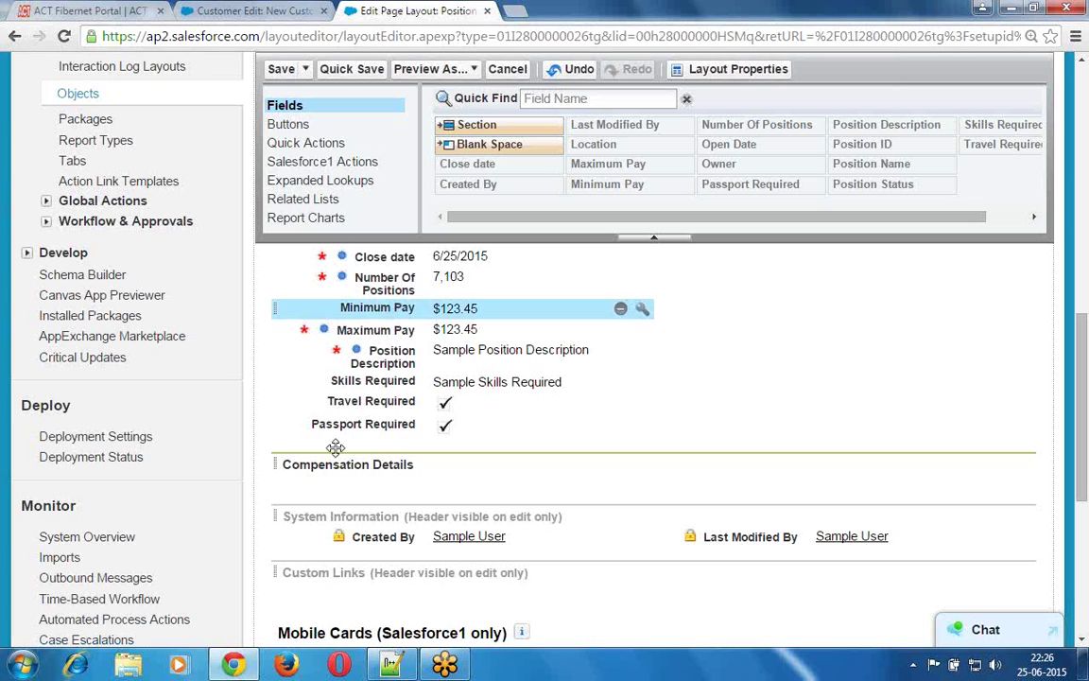
{"action": "left_click_drag", "start_coordinate": [335, 446], "coordinate": [348, 488]}
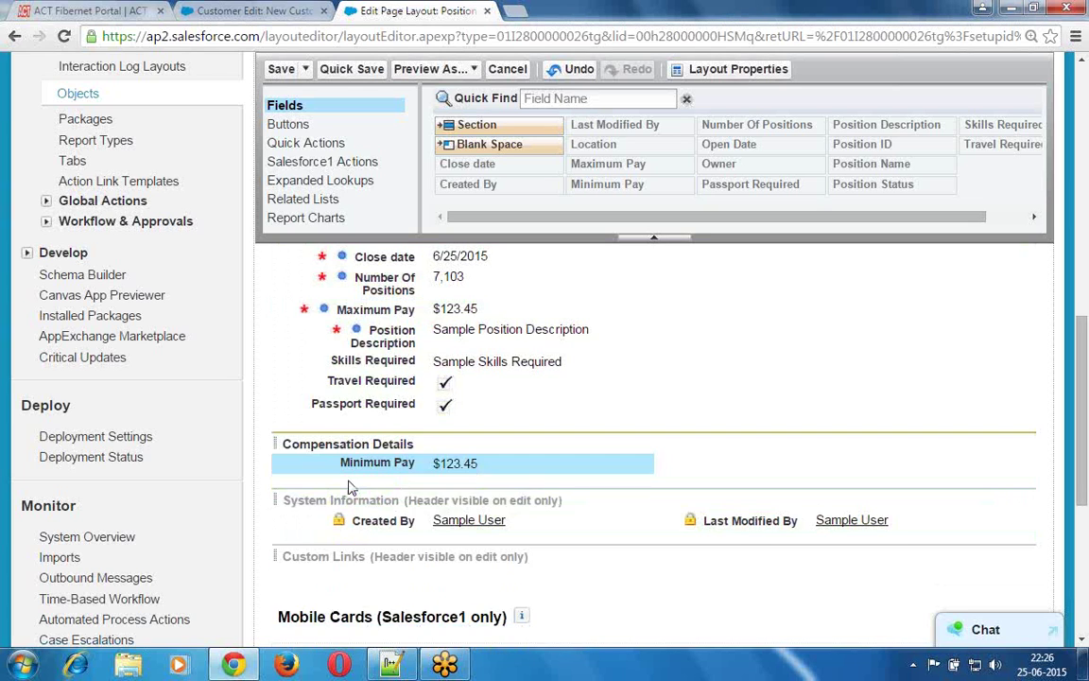
{"action": "left_click_drag", "start_coordinate": [419, 313], "coordinate": [788, 447]}
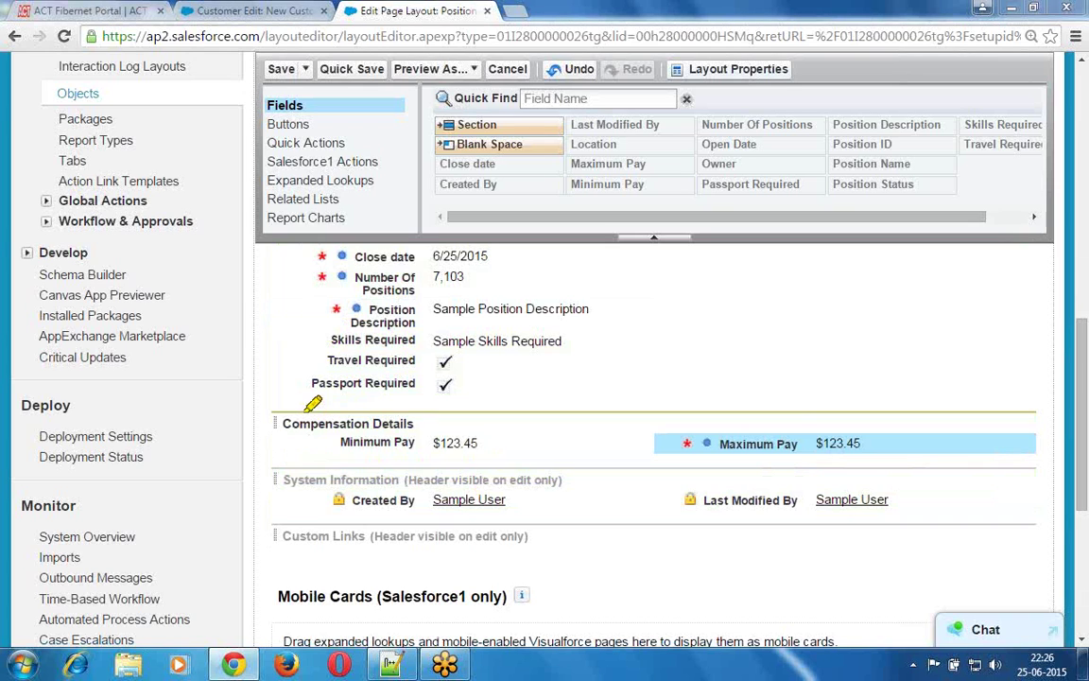
{"action": "mouse_move", "coordinate": [269, 422]}
{"action": "left_mouse_down"}
{"action": "mouse_move", "coordinate": [340, 460]}
{"action": "mouse_move", "coordinate": [521, 421]}
{"action": "mouse_move", "coordinate": [555, 459]}
{"action": "mouse_move", "coordinate": [799, 440]}
{"action": "mouse_move", "coordinate": [907, 416]}
{"action": "mouse_move", "coordinate": [615, 388]}
{"action": "mouse_move", "coordinate": [269, 419]}
{"action": "left_mouse_up"}
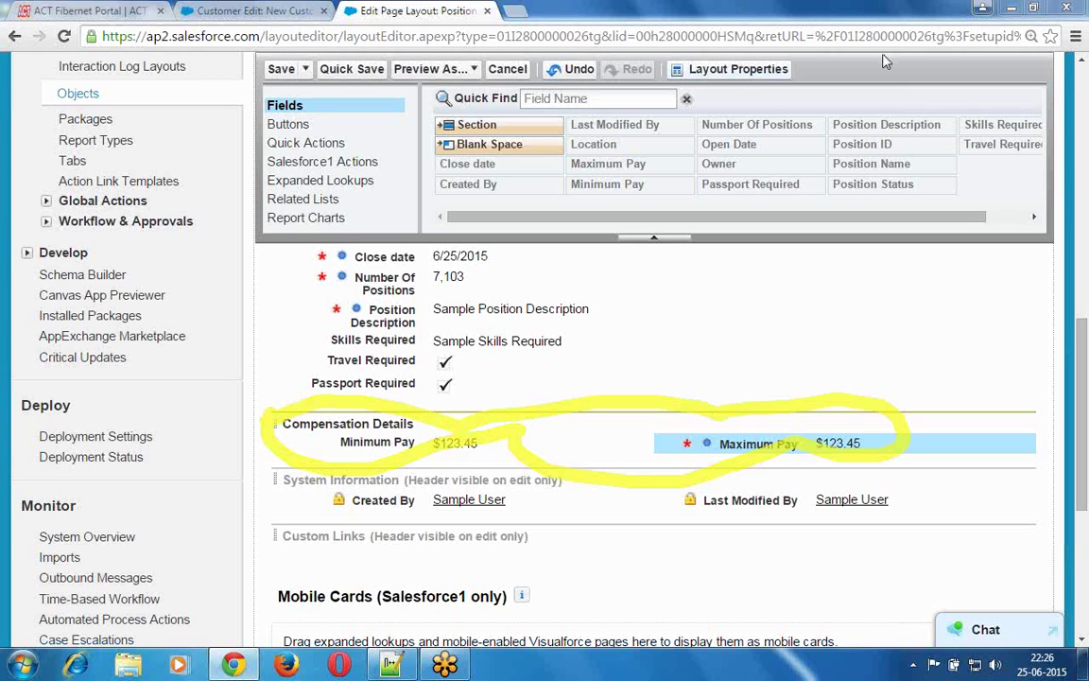
- Add a 2-Column section named 'Position Description' directly below Compensation Details
{"action": "right_click", "coordinate": [931, 70]}
{"action": "left_click", "coordinate": [932, 72]}
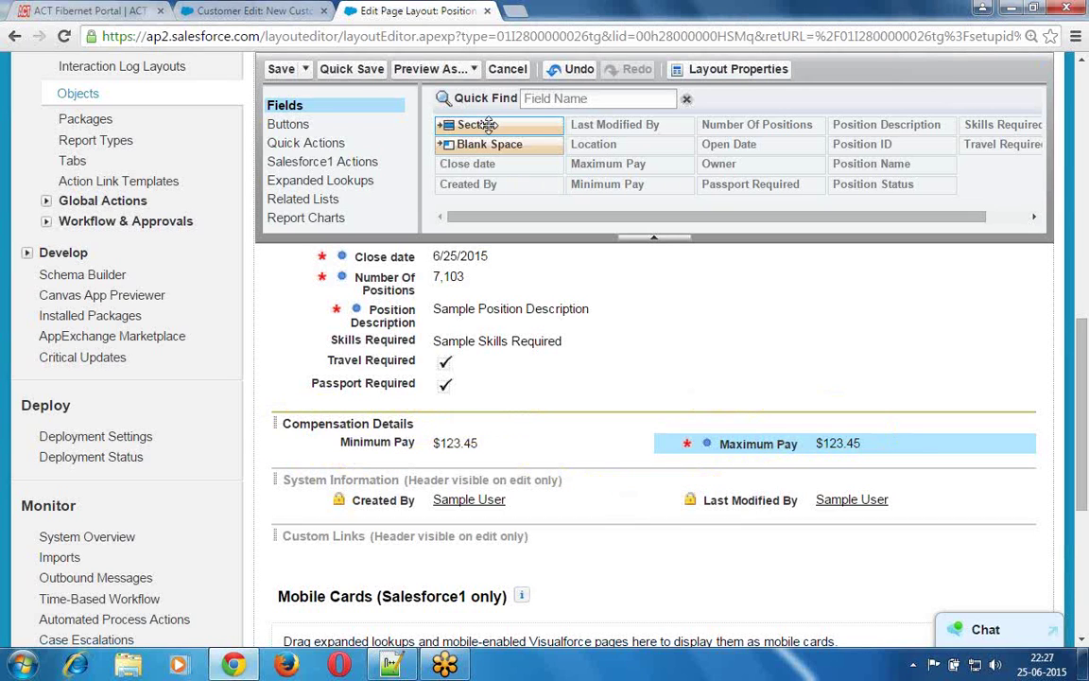
{"action": "left_click_drag", "start_coordinate": [404, 322], "coordinate": [340, 452]}
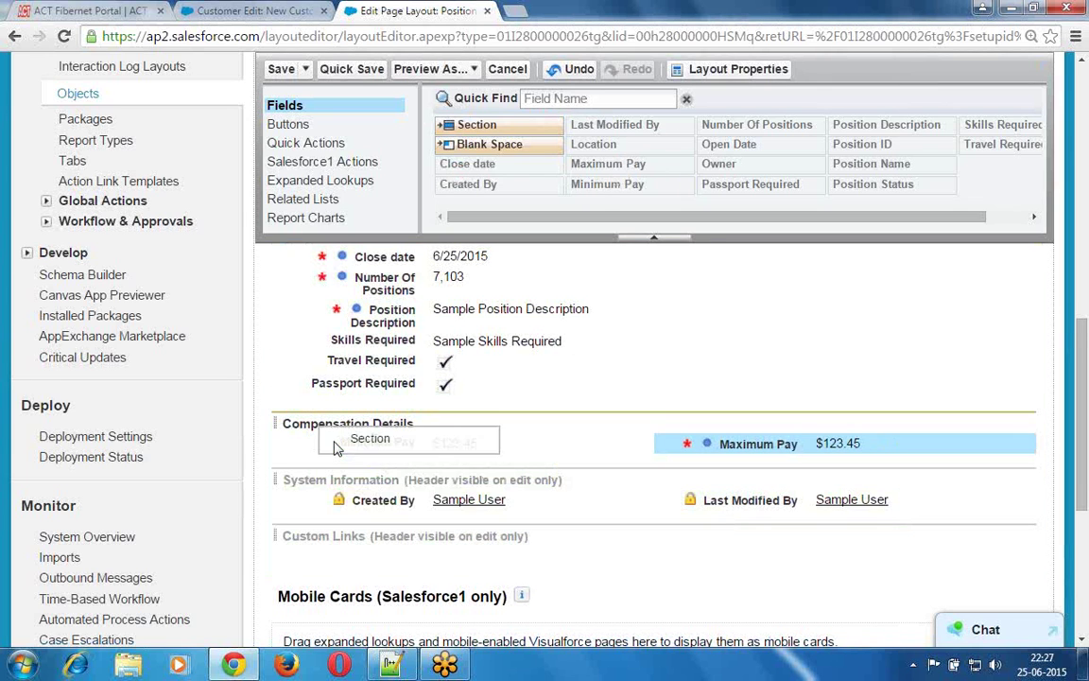
{"action": "left_click_drag", "start_coordinate": [464, 124], "coordinate": [307, 596]}
{"action": "scroll", "coordinate": [299, 453], "scroll_direction": "up", "scroll_amount": 2}
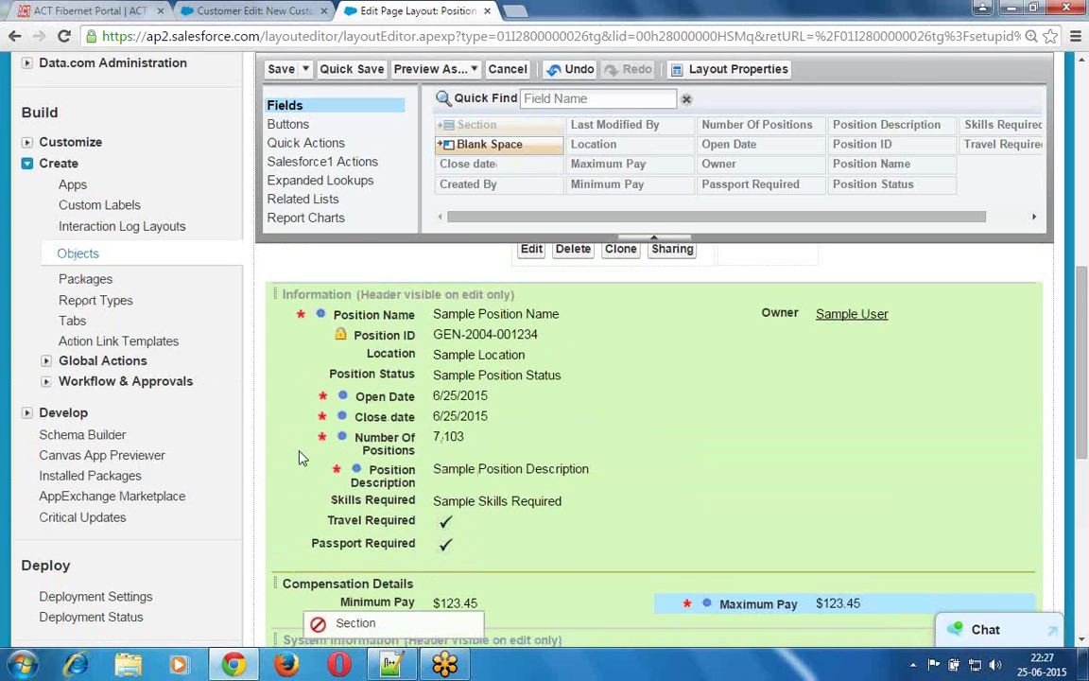
{"action": "left_click_drag", "start_coordinate": [299, 458], "coordinate": [317, 262]}
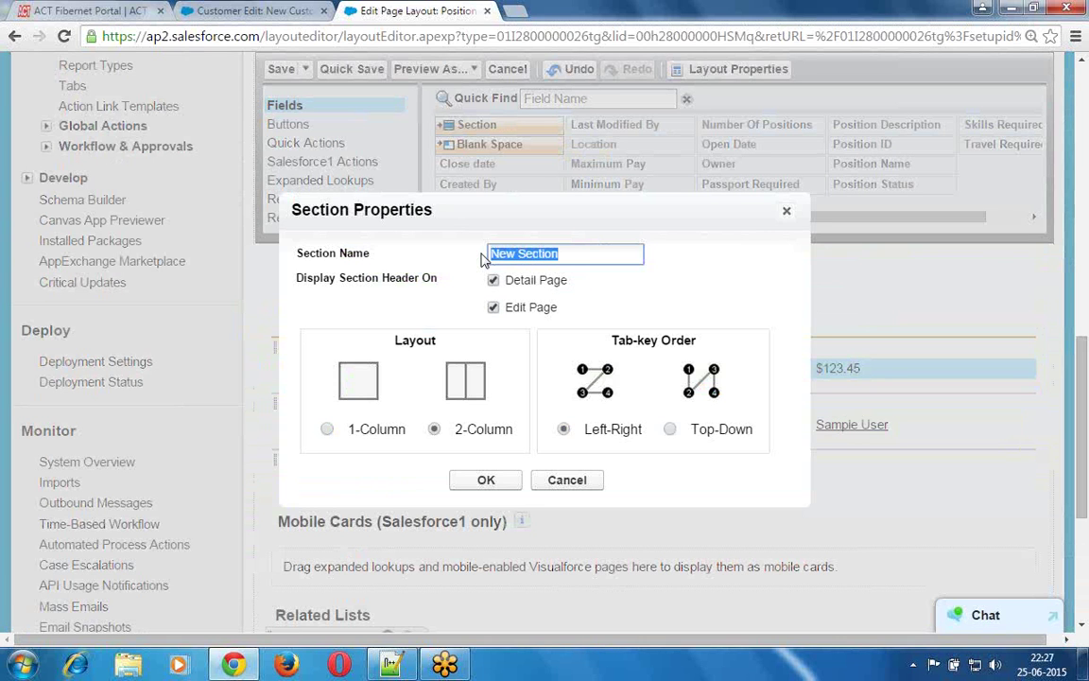
{"action": "type", "text": "P"}
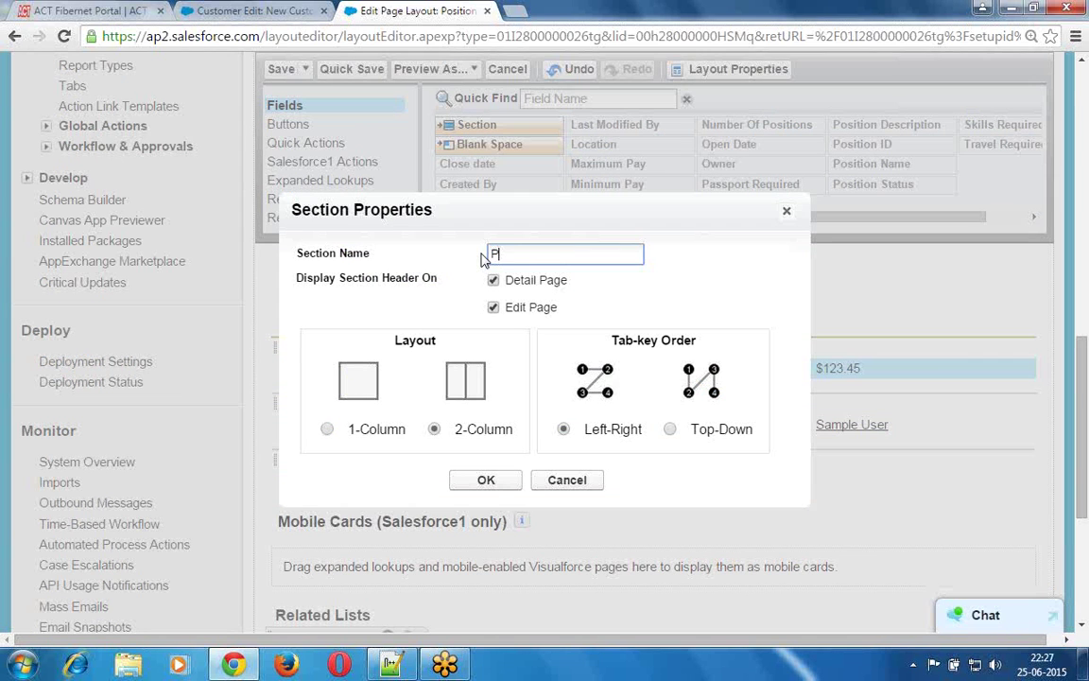
{"action": "type", "text": "osition Description"}
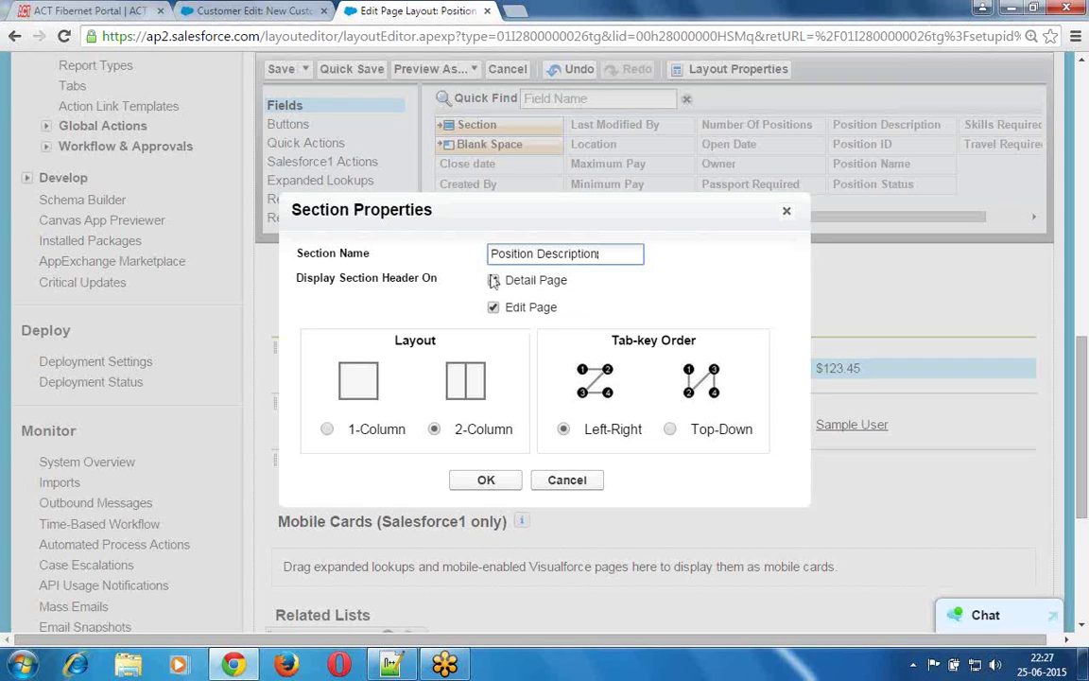
{"action": "left_click", "coordinate": [434, 428]}
{"action": "left_click", "coordinate": [484, 480]}
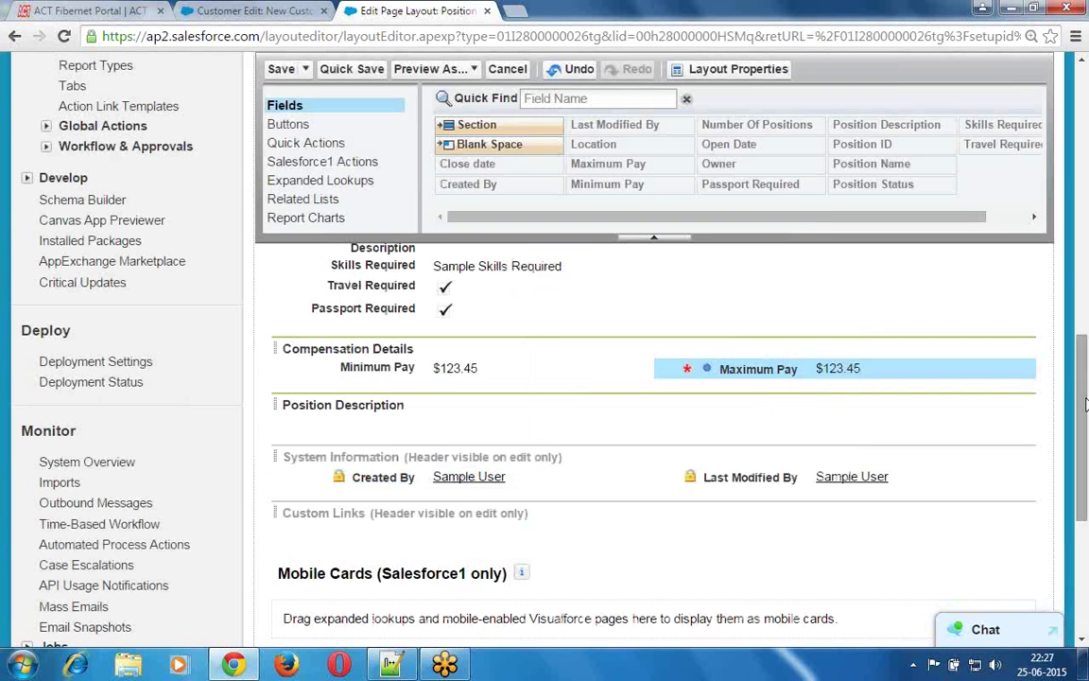
- Put the Position Description and Skills Required fields side by side in the new section, and drop another section below it
{"action": "mouse_move", "coordinate": [1086, 376]}
{"action": "left_mouse_down"}
{"action": "mouse_move", "coordinate": [1086, 355]}
{"action": "mouse_move", "coordinate": [1084, 380]}
{"action": "left_mouse_up"}
{"action": "scroll", "coordinate": [1084, 346], "scroll_direction": "up", "scroll_amount": 3}
{"action": "left_click_drag", "start_coordinate": [397, 326], "coordinate": [333, 506]}
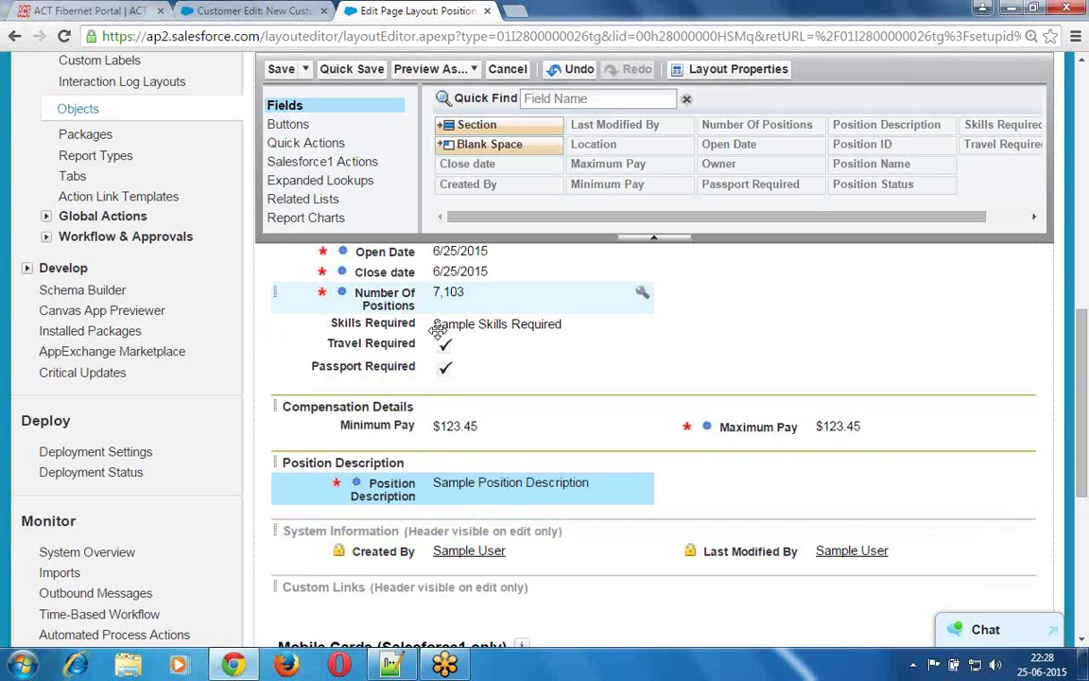
{"action": "left_click_drag", "start_coordinate": [431, 324], "coordinate": [734, 494]}
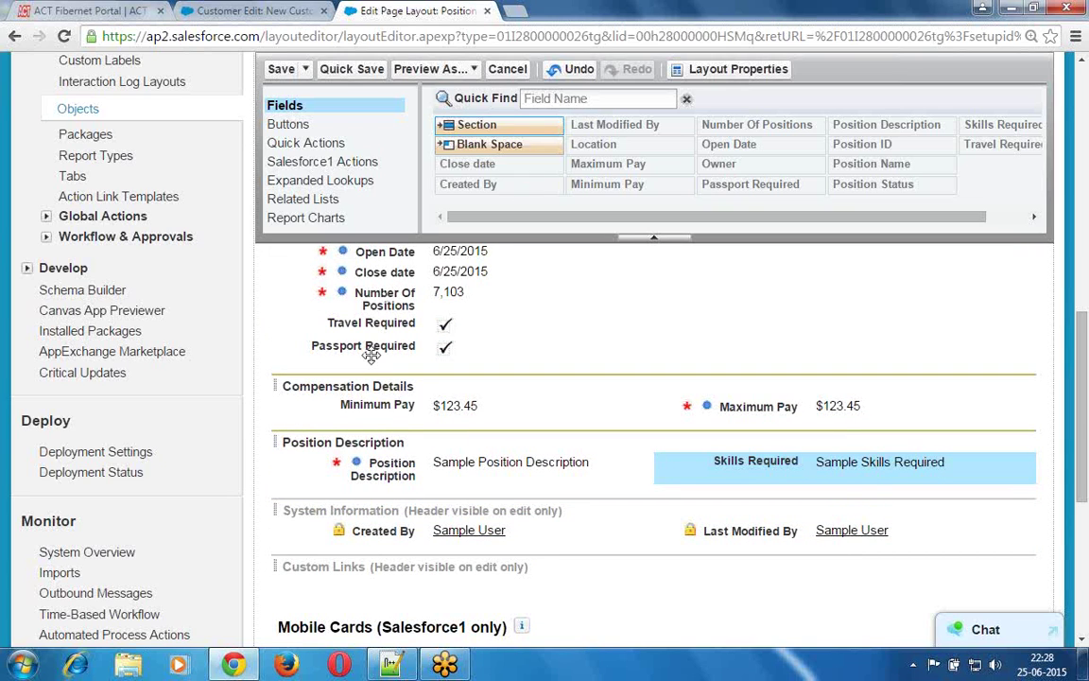
{"action": "left_click_drag", "start_coordinate": [370, 355], "coordinate": [302, 493]}
- Name the new section 'Additional Information' and confirm it
{"action": "key", "text": "BackSpace"}
{"action": "key", "text": "BackSpace"}
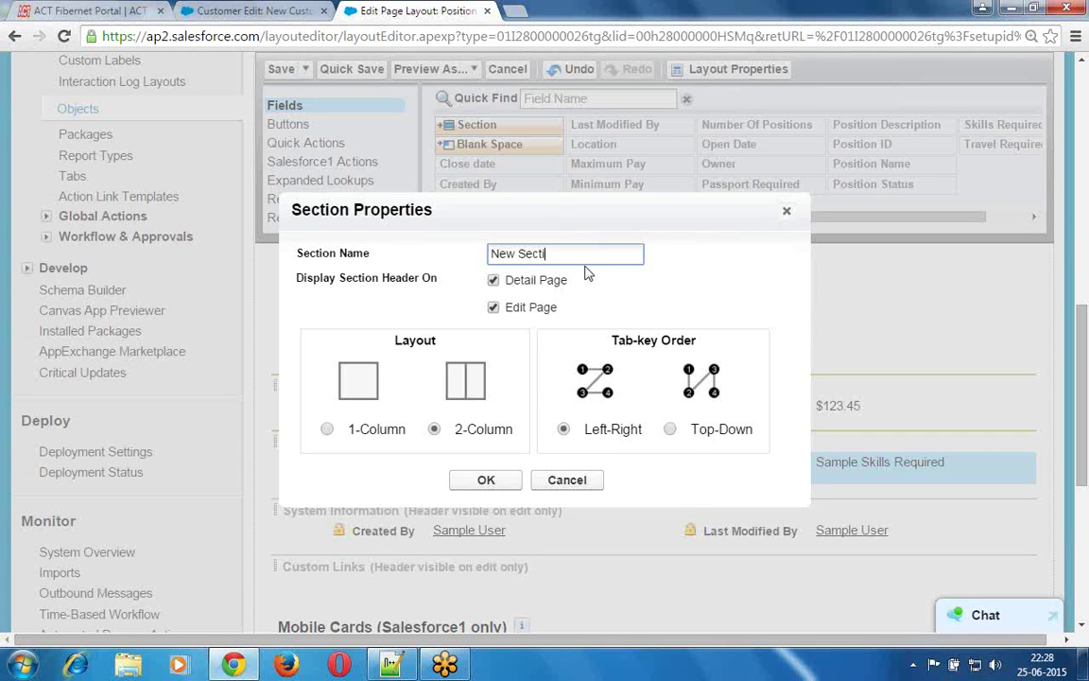
{"action": "key", "text": "BackSpace"}
{"action": "key", "text": "BackSpace"}
{"action": "key", "text": "BackSpace"}
{"action": "key", "text": "BackSpace"}
{"action": "key", "text": "BackSpace"}
{"action": "key", "text": "BackSpace"}
{"action": "key", "text": "BackSpace"}
{"action": "key", "text": "BackSpace"}
{"action": "key", "text": "BackSpace"}
{"action": "type", "text": "S"}
{"action": "key", "text": "BackSpace"}
{"action": "type", "text": "Additional Information"}
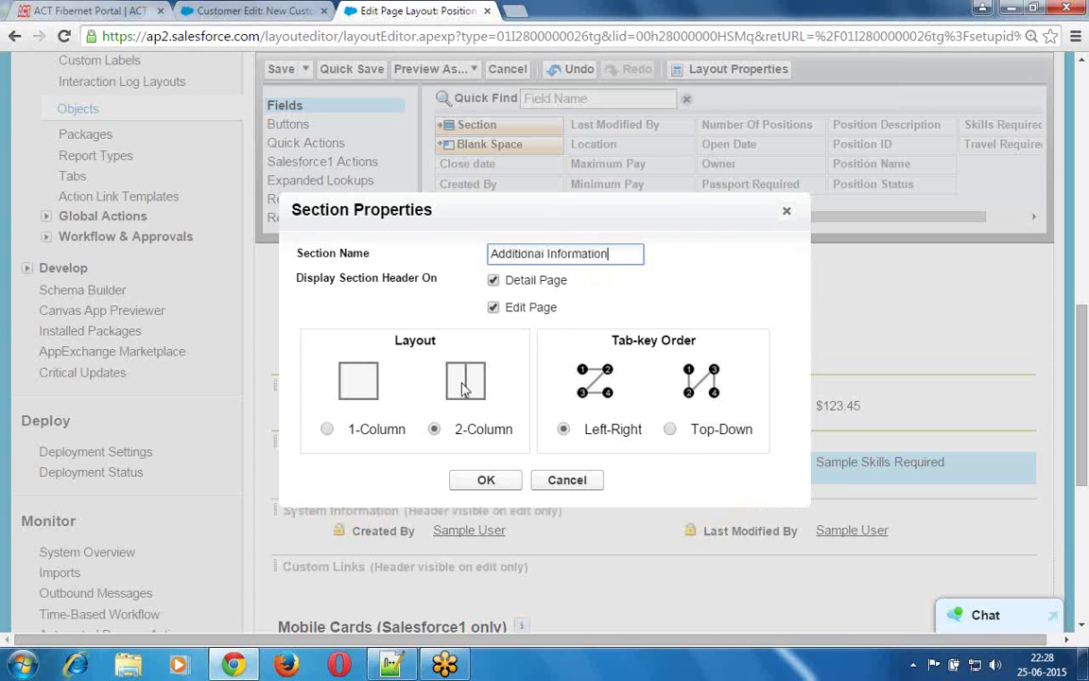
{"action": "left_click", "coordinate": [488, 484]}
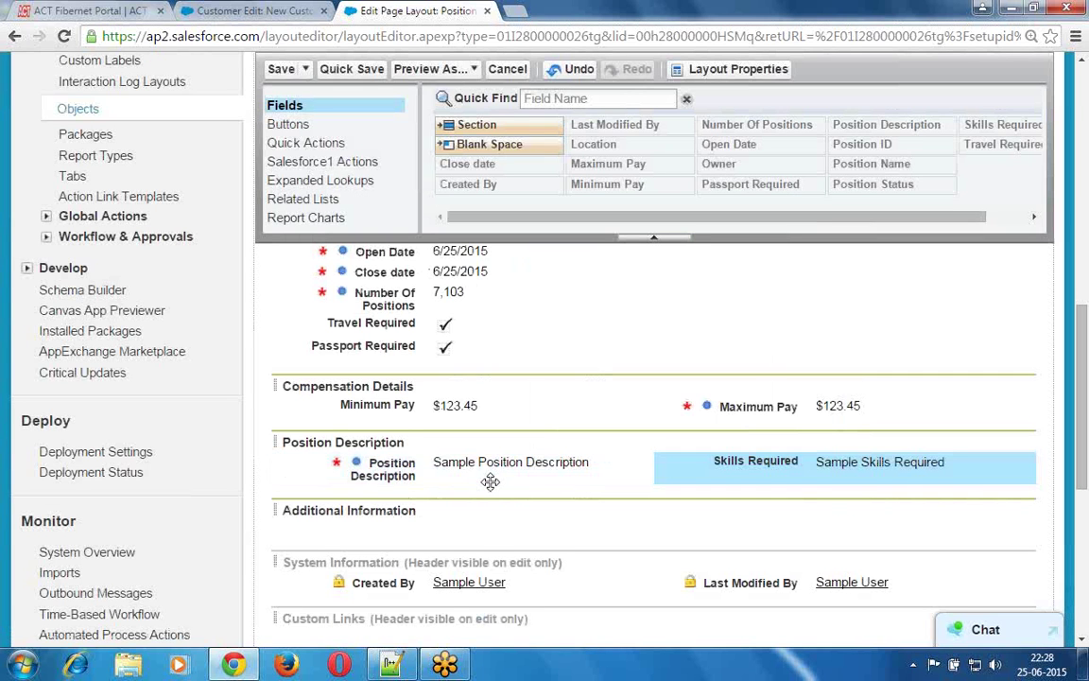
- Move Travel Required and Passport Required from Information side by side into Additional Information
{"action": "left_click", "coordinate": [378, 322]}
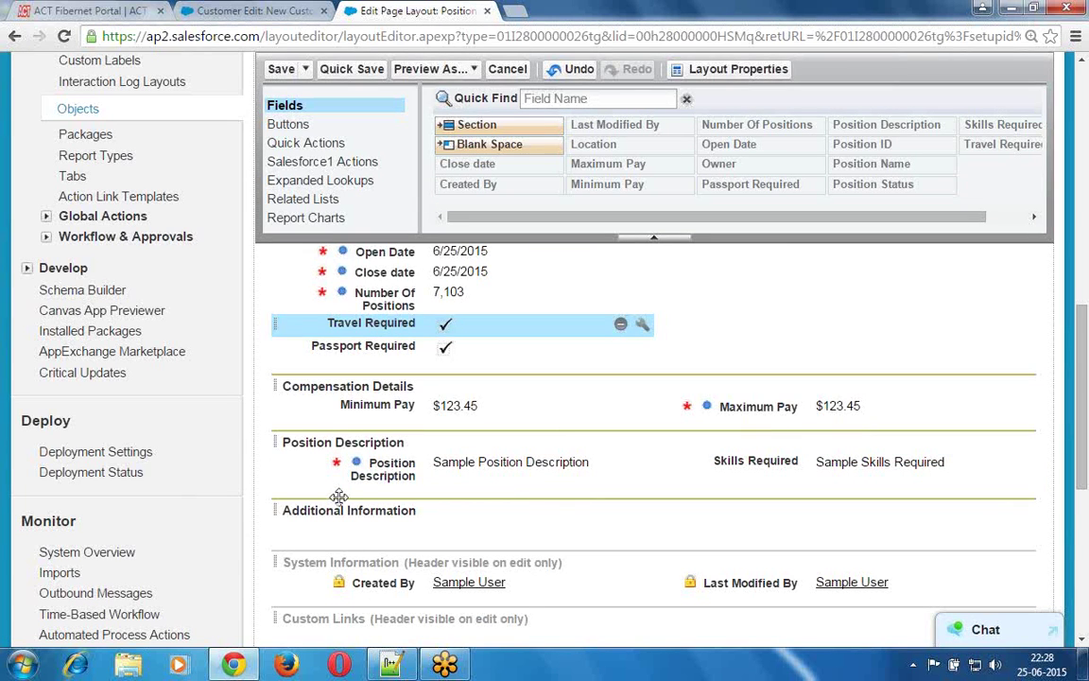
{"action": "left_click_drag", "start_coordinate": [338, 497], "coordinate": [346, 525]}
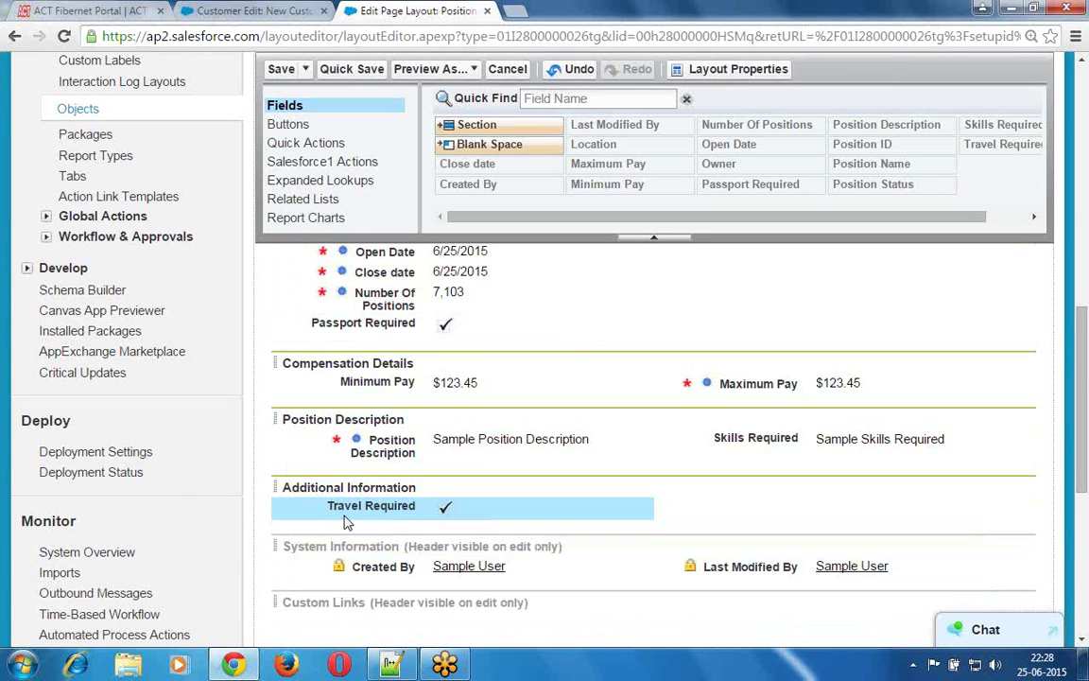
{"action": "left_click", "coordinate": [378, 324]}
{"action": "left_click_drag", "start_coordinate": [340, 324], "coordinate": [741, 514]}
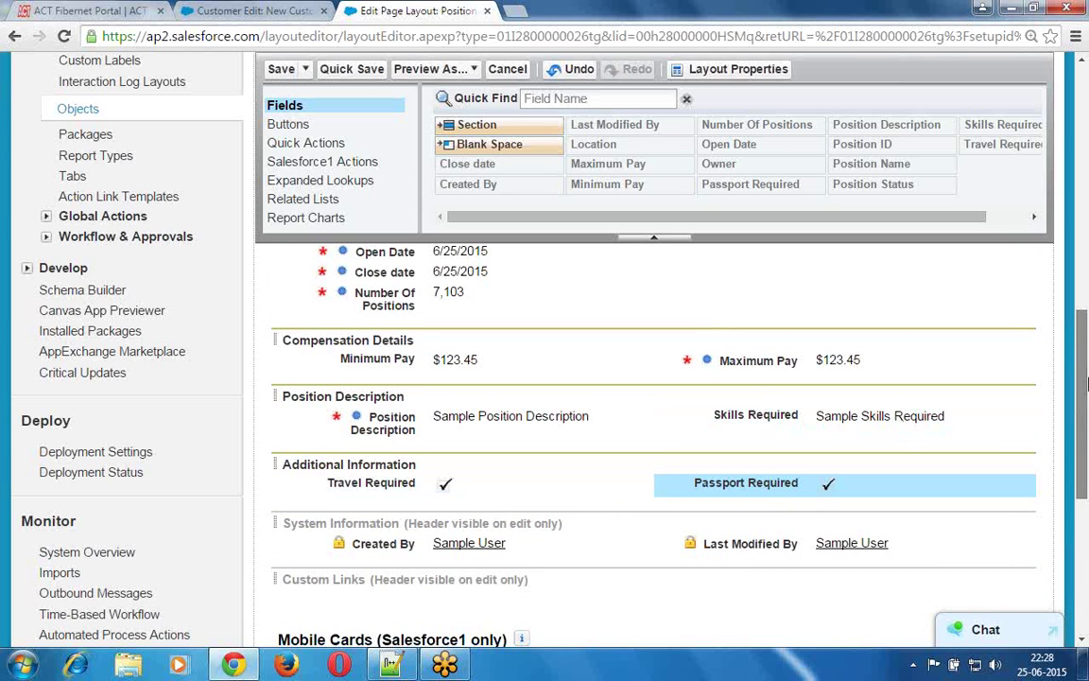
{"action": "mouse_move", "coordinate": [1087, 383]}
{"action": "left_mouse_down"}
{"action": "mouse_move", "coordinate": [1084, 324]}
{"action": "mouse_move", "coordinate": [1084, 378]}
{"action": "left_mouse_up"}
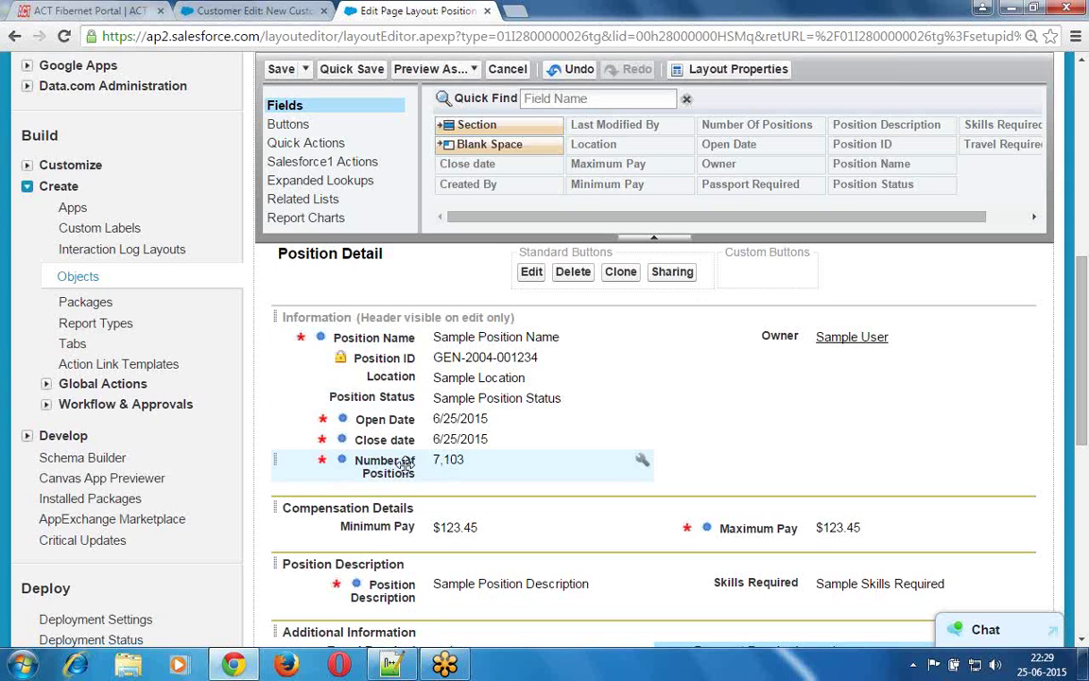
- Move Number Of Positions and Location to the right column and reorder Position Status and Open Date on the left
{"action": "left_click_drag", "start_coordinate": [407, 464], "coordinate": [773, 331]}
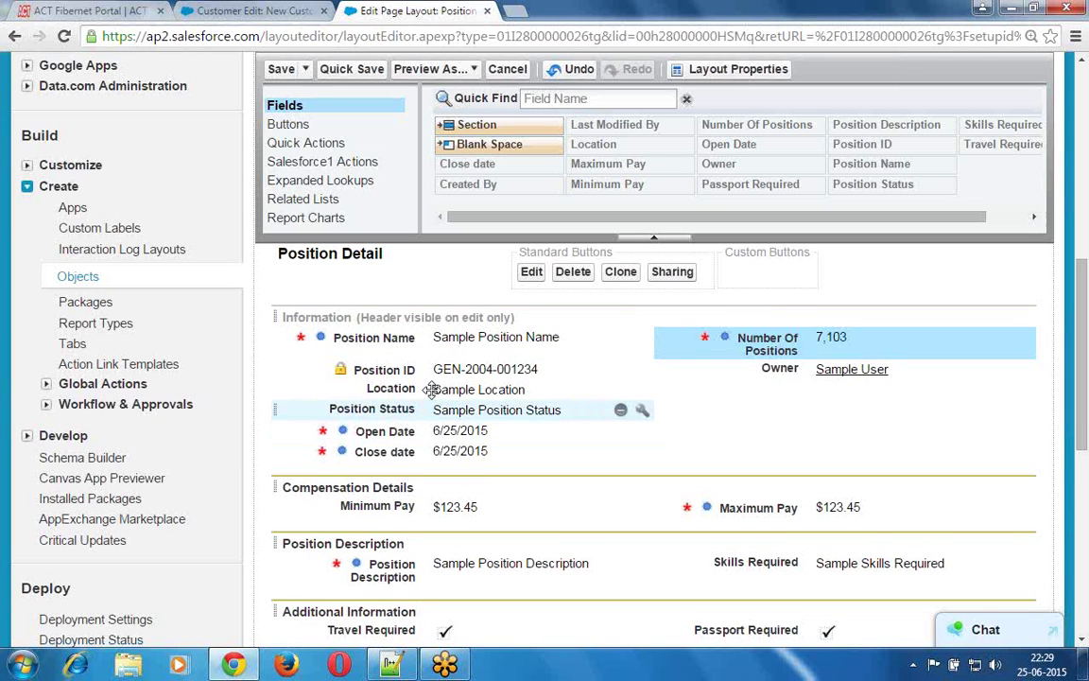
{"action": "left_click", "coordinate": [430, 389]}
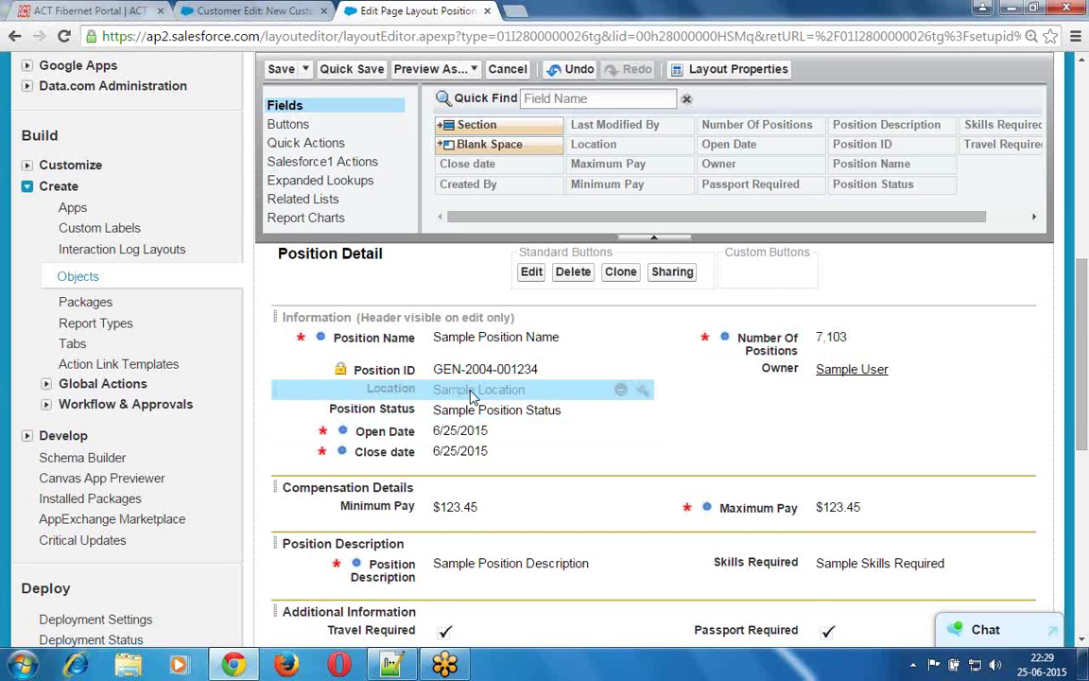
{"action": "left_click_drag", "start_coordinate": [472, 395], "coordinate": [746, 338]}
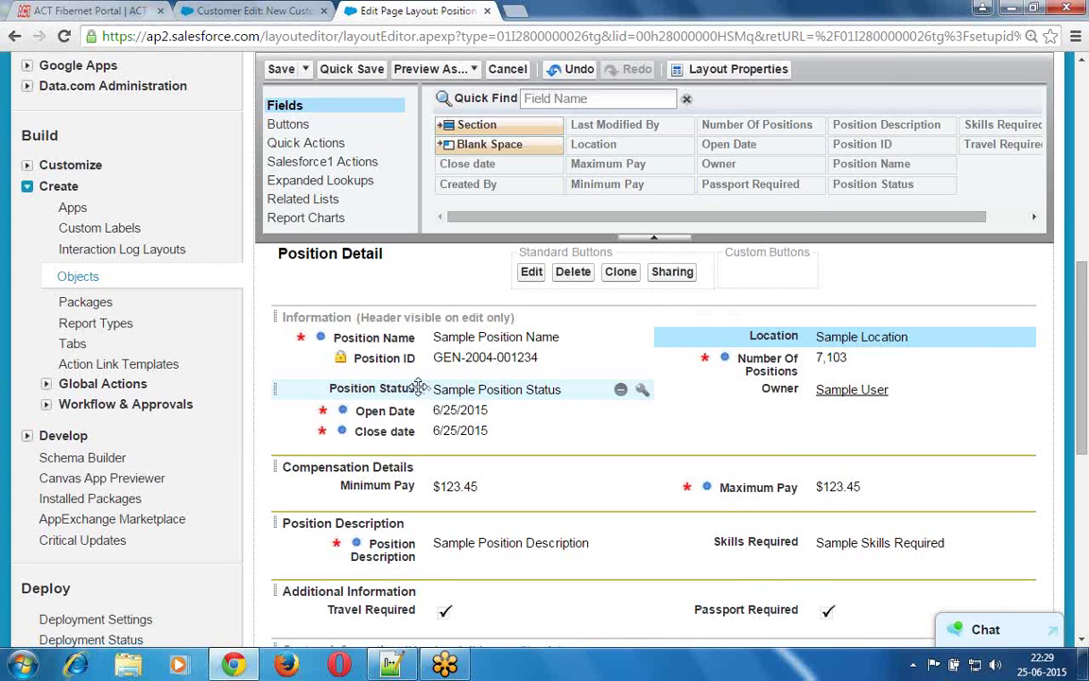
{"action": "left_click", "coordinate": [418, 389]}
{"action": "left_click_drag", "start_coordinate": [418, 392], "coordinate": [409, 355]}
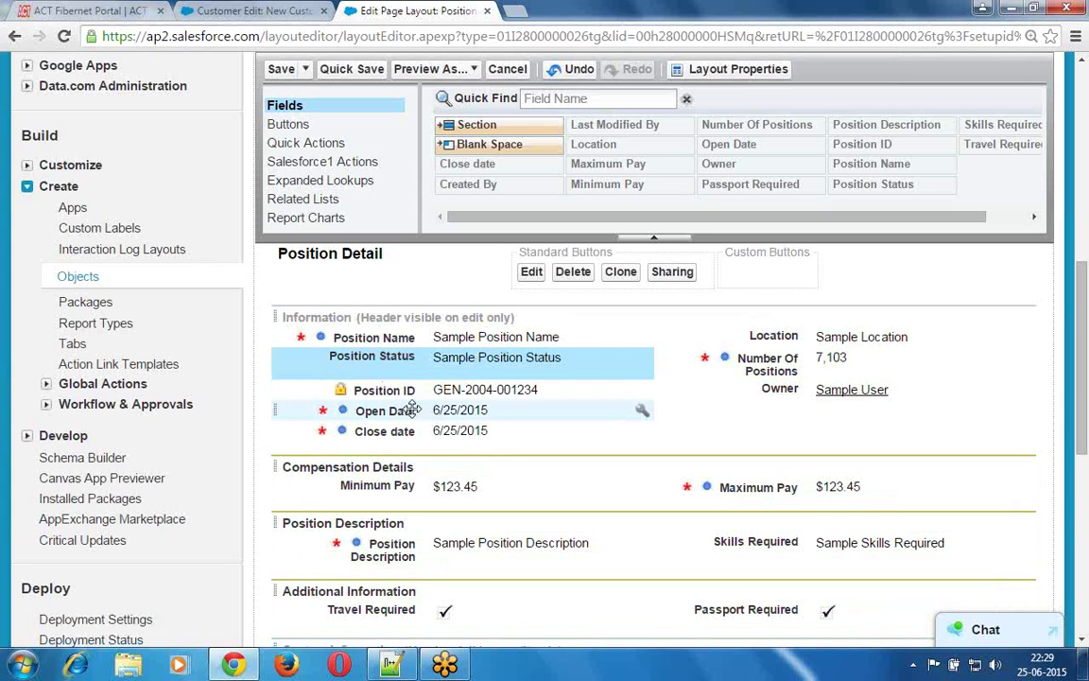
{"action": "left_click_drag", "start_coordinate": [380, 410], "coordinate": [390, 387]}
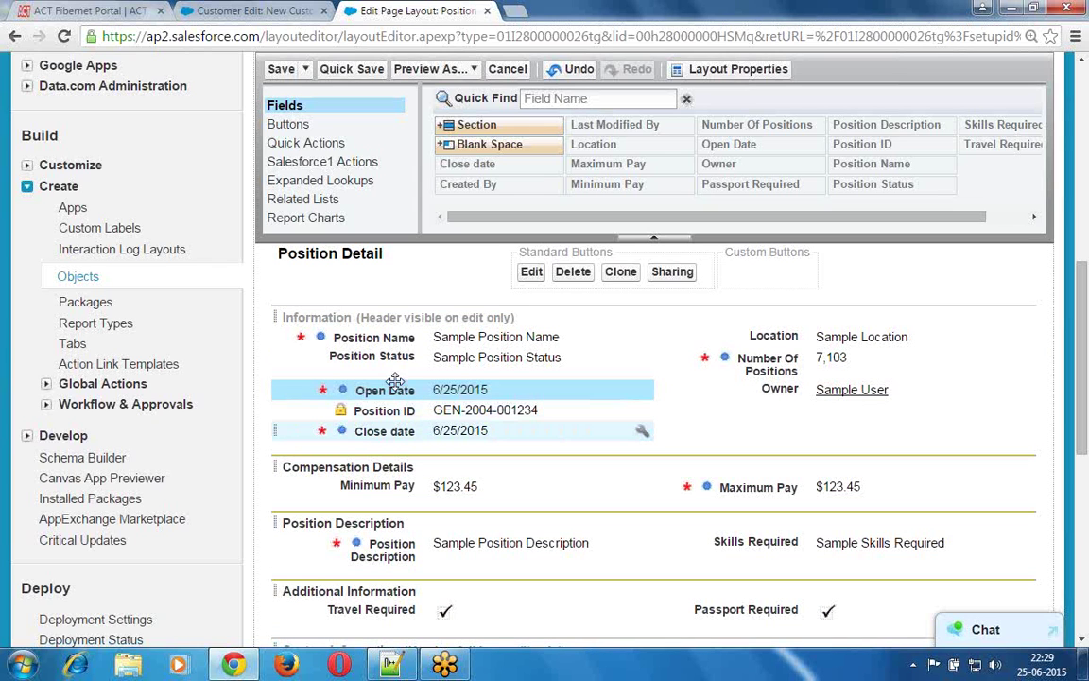
- Move Close date to the right column, Position Status below Open Date, and Number Of Positions below Close date
{"action": "left_click", "coordinate": [409, 436]}
{"action": "left_click_drag", "start_coordinate": [625, 418], "coordinate": [677, 388]}
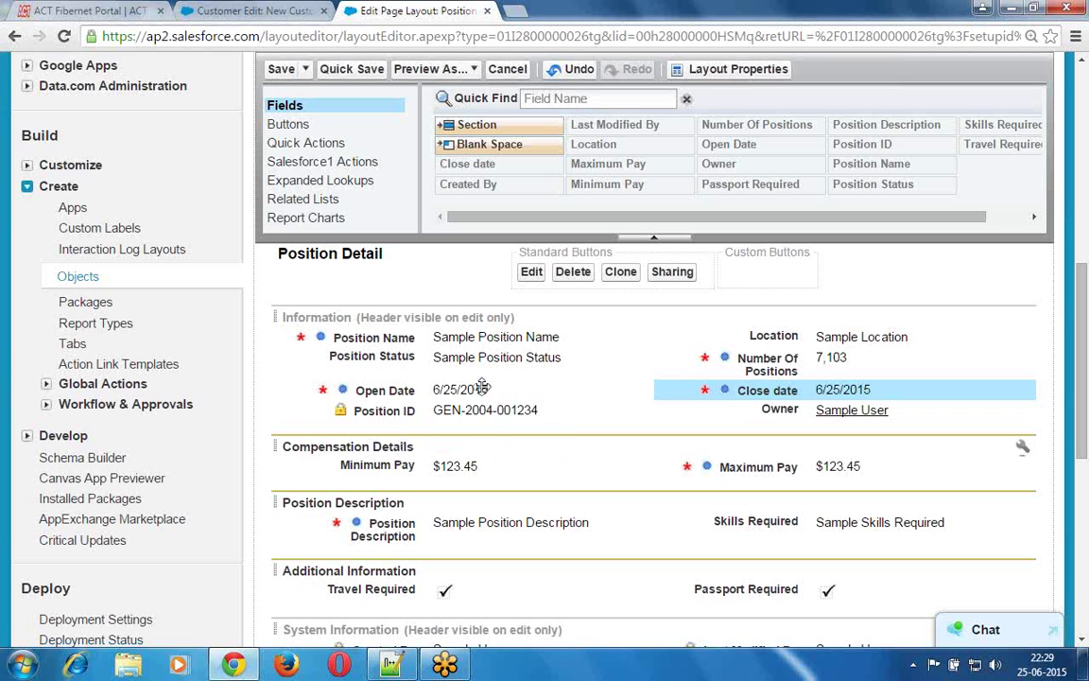
{"action": "left_click", "coordinate": [449, 357]}
{"action": "left_click_drag", "start_coordinate": [447, 392], "coordinate": [456, 409]}
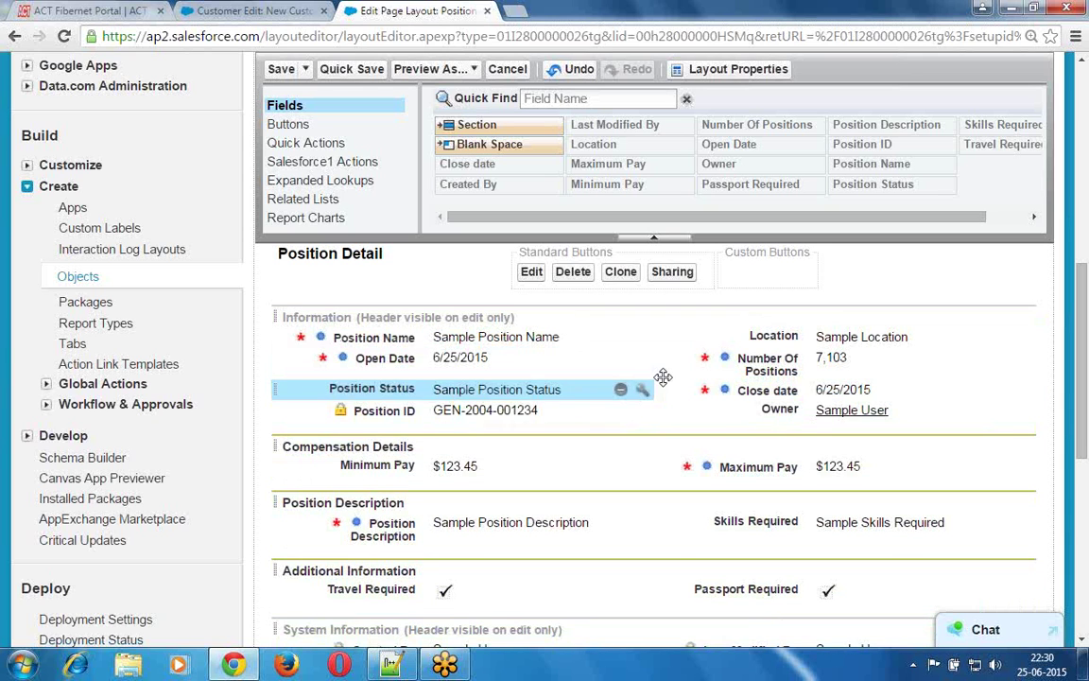
{"action": "left_click", "coordinate": [768, 367]}
{"action": "left_click_drag", "start_coordinate": [764, 395], "coordinate": [768, 410]}
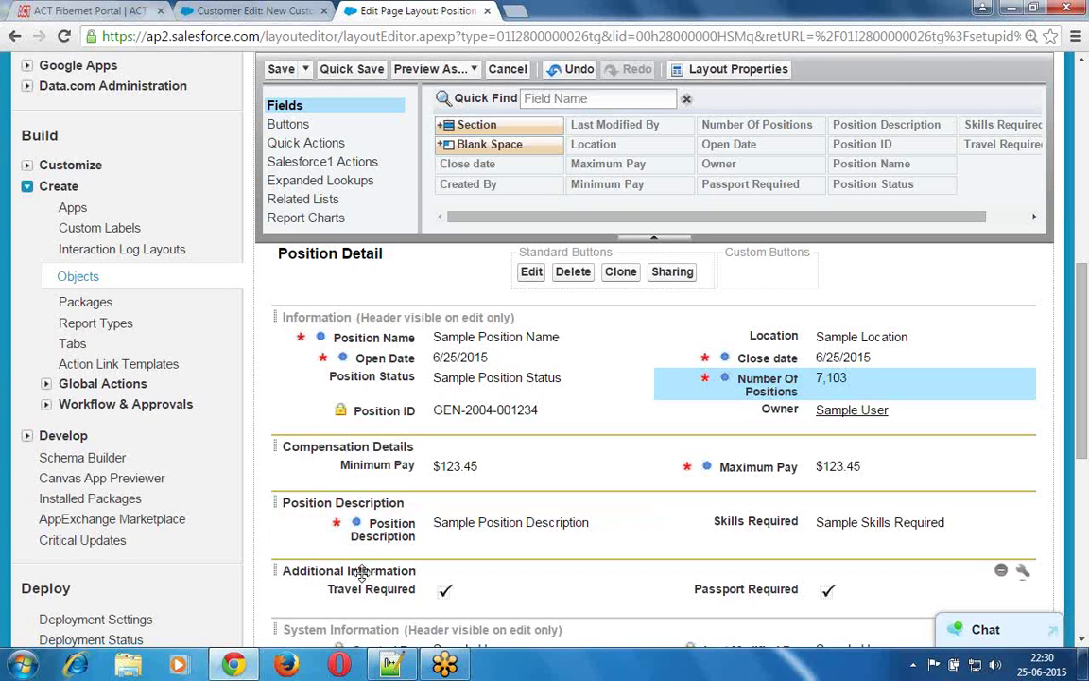
{"action": "left_click_drag", "start_coordinate": [362, 573], "coordinate": [631, 180]}
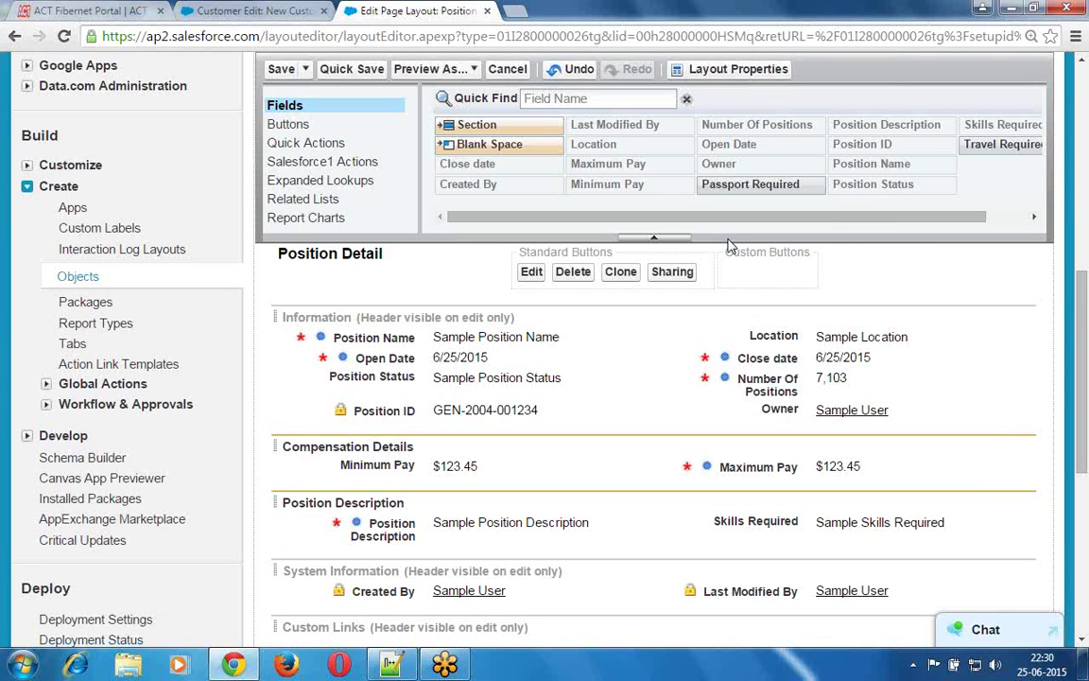
{"action": "left_click_drag", "start_coordinate": [745, 217], "coordinate": [788, 220]}
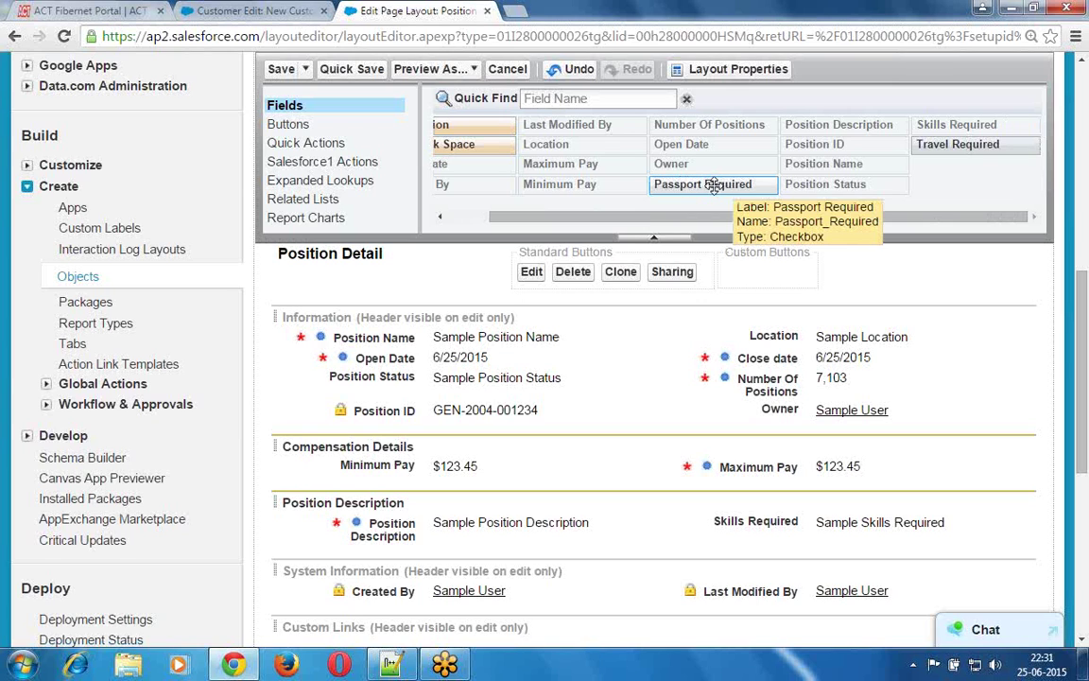
{"action": "left_click", "coordinate": [699, 185]}
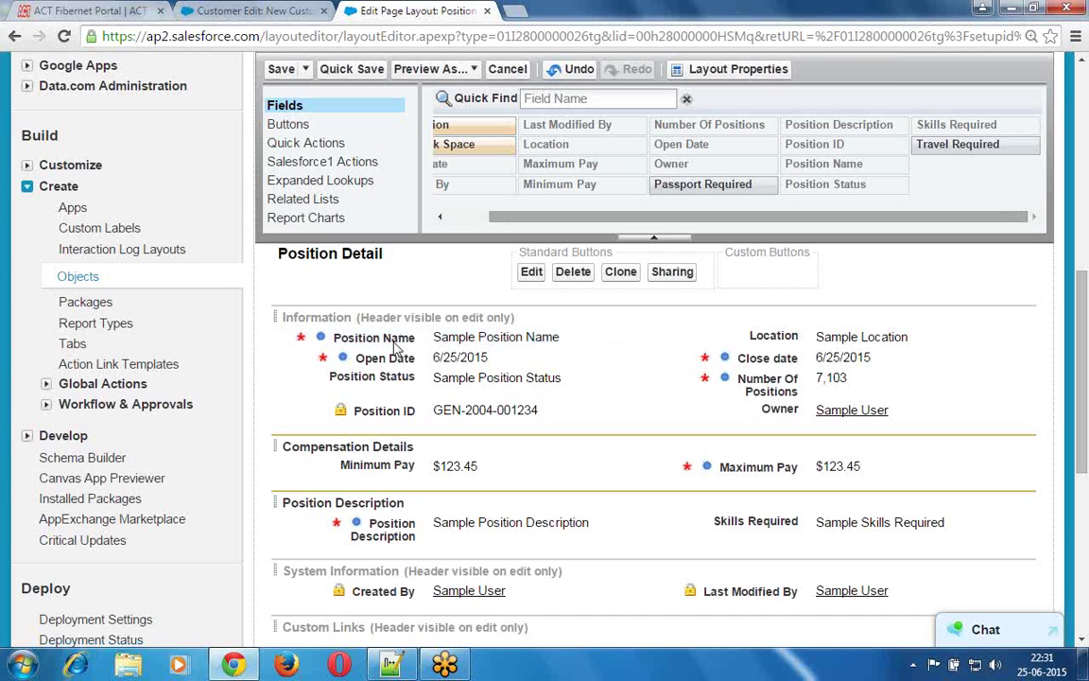
{"action": "mouse_move", "coordinate": [747, 183]}
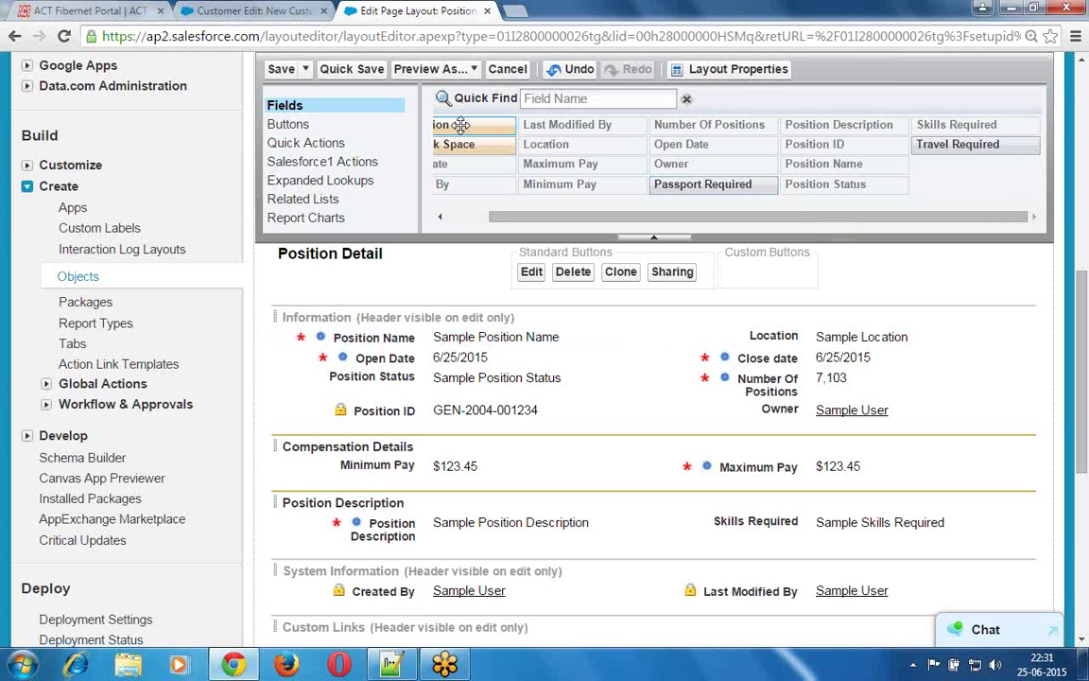
- Re-add a section named 'Additional Information' below Position Description
{"action": "left_click_drag", "start_coordinate": [462, 132], "coordinate": [306, 540]}
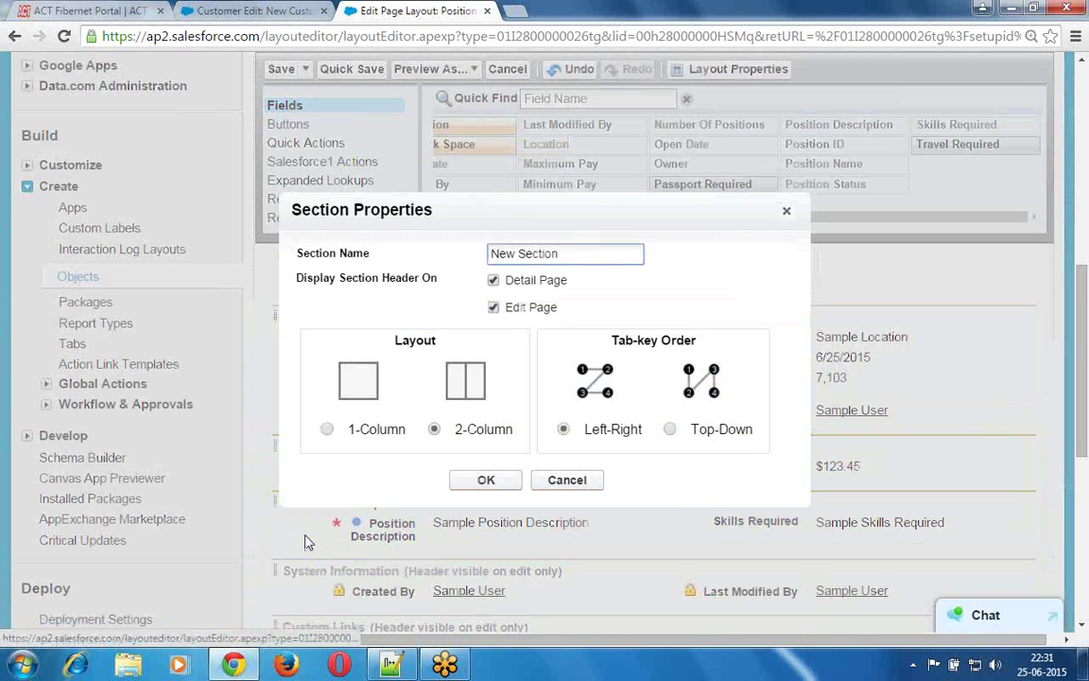
{"action": "left_click", "coordinate": [561, 255]}
{"action": "type", "text": "Additiona"}
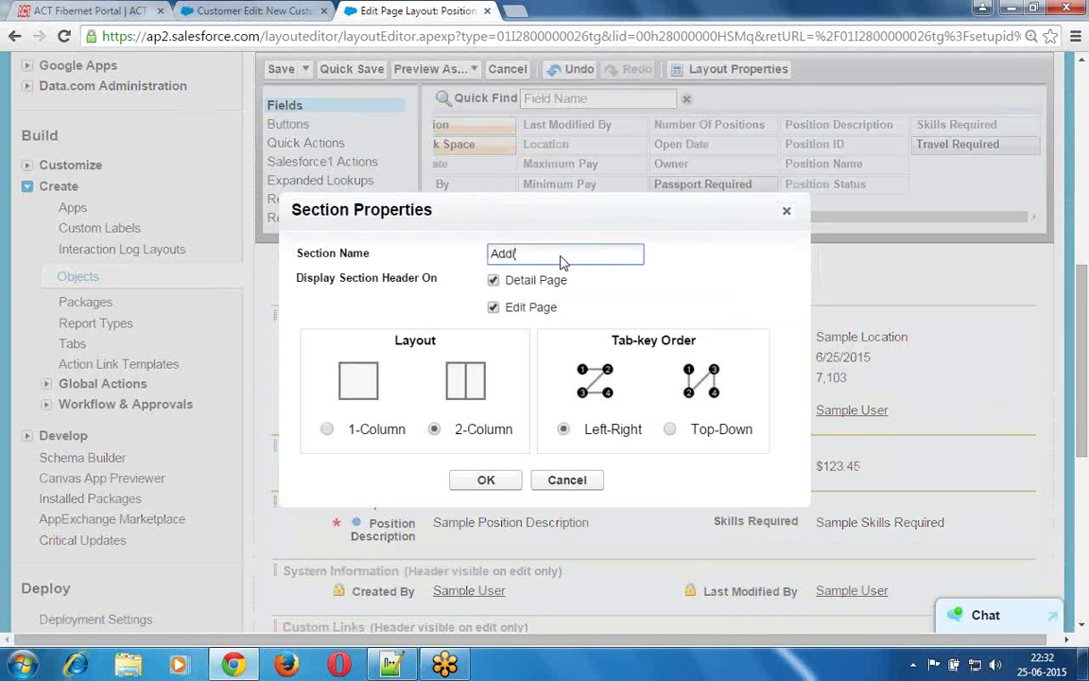
{"action": "type", "text": "l I"}
{"action": "type", "text": "nformation"}
{"action": "key", "text": "BackSpace"}
{"action": "key", "text": "BackSpace"}
{"action": "type", "text": "on"}
{"action": "left_click", "coordinate": [485, 482]}
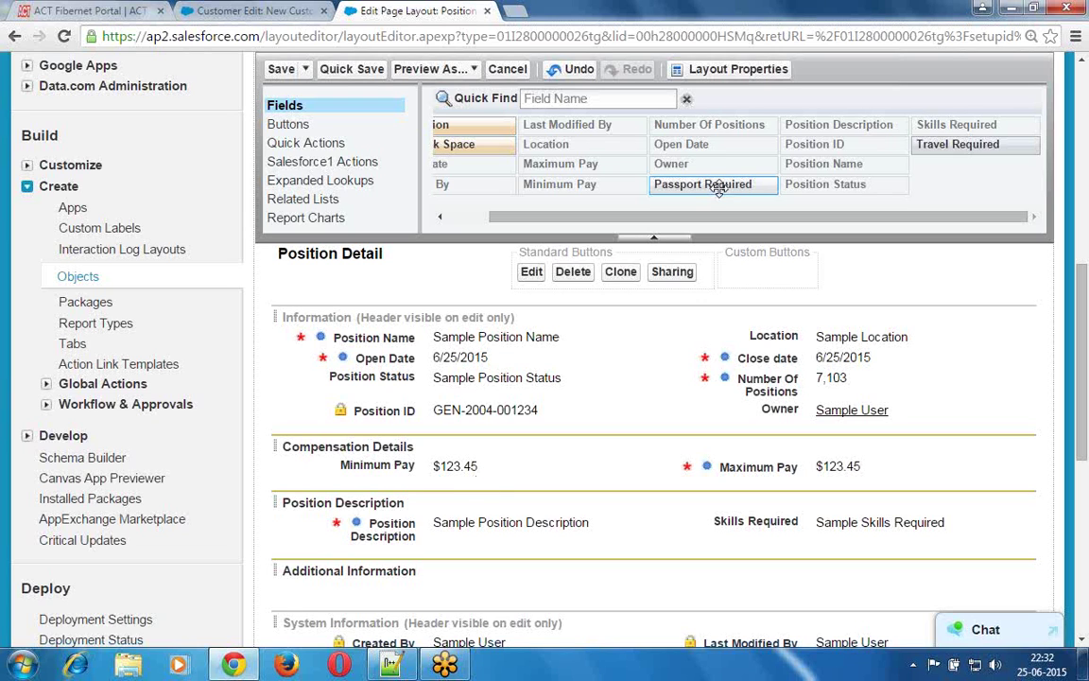
- Place Passport Required on the left and Travel Required on the right in Additional Information
{"action": "left_click_drag", "start_coordinate": [702, 185], "coordinate": [467, 567]}
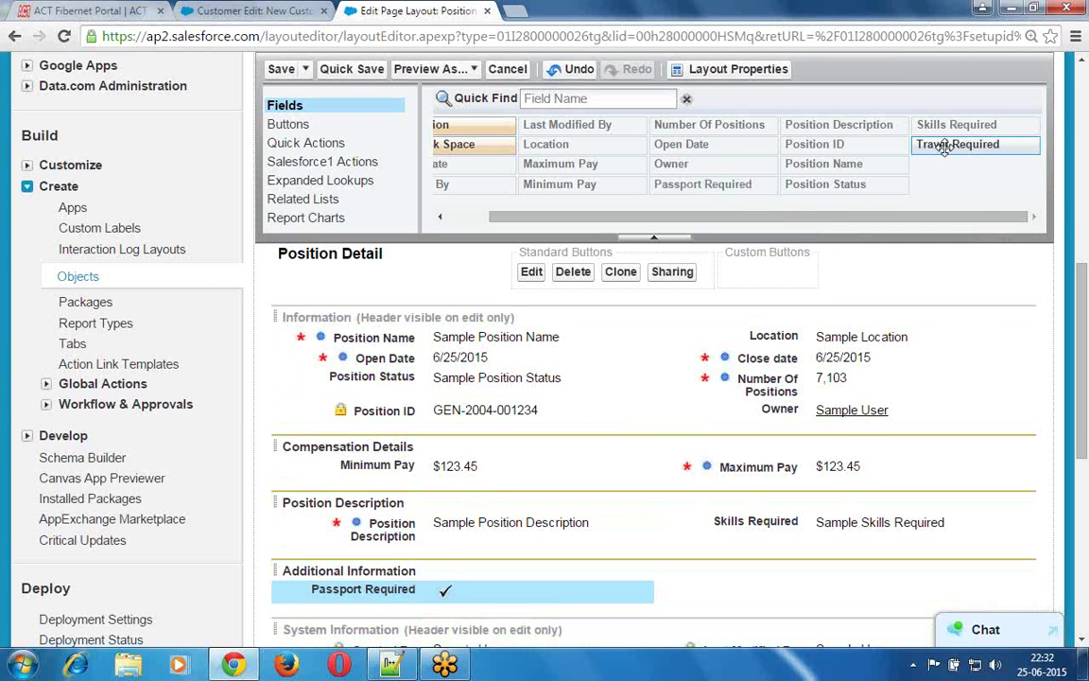
{"action": "left_click_drag", "start_coordinate": [948, 154], "coordinate": [741, 573]}
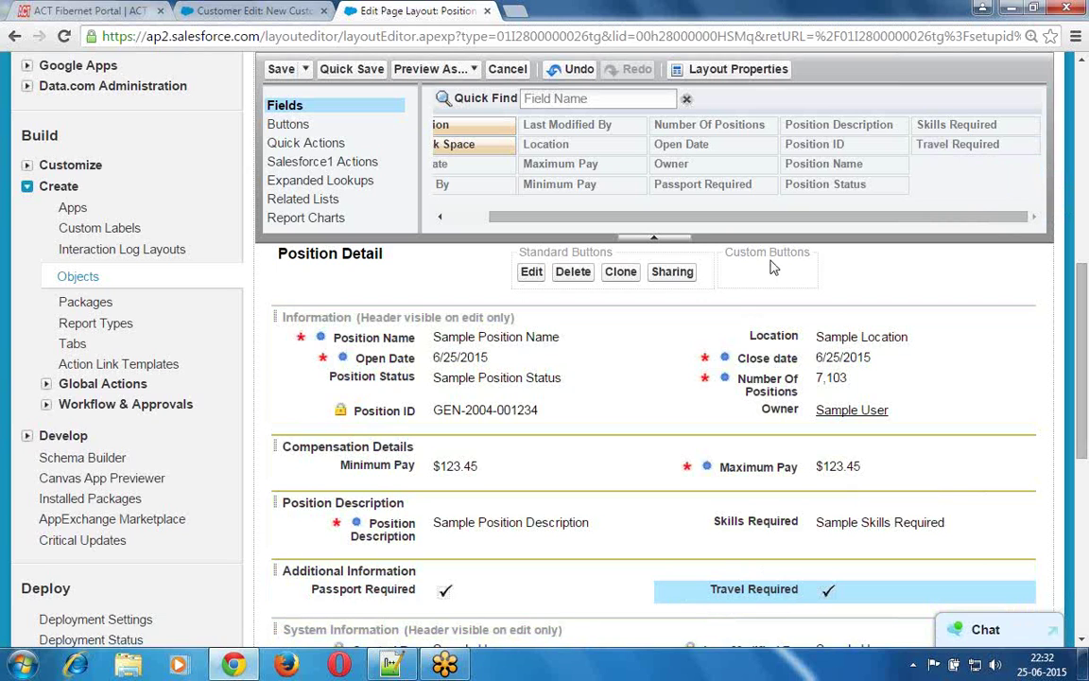
{"action": "left_click_drag", "start_coordinate": [709, 224], "coordinate": [667, 224]}
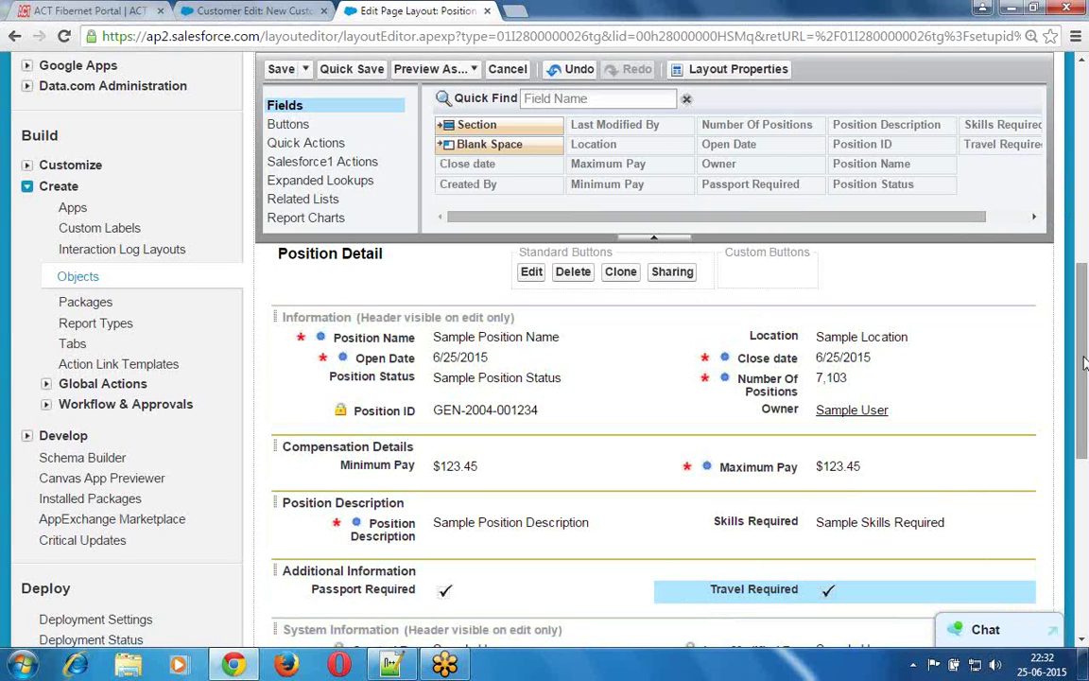
{"action": "left_click_drag", "start_coordinate": [1085, 348], "coordinate": [1085, 414]}
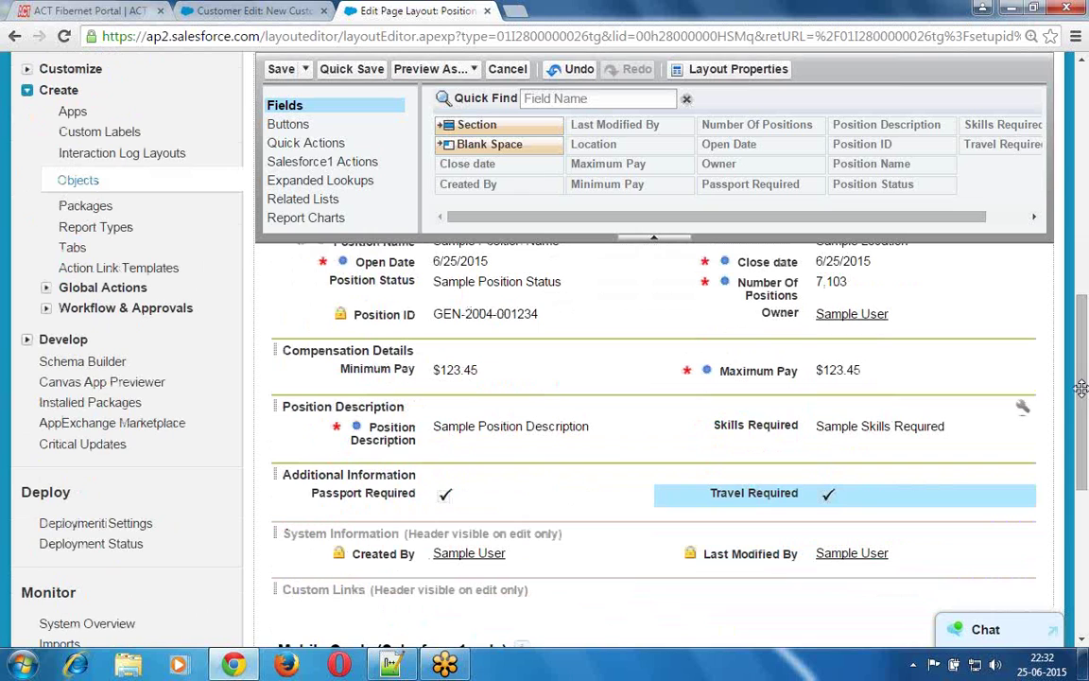
{"action": "left_click_drag", "start_coordinate": [394, 369], "coordinate": [393, 319]}
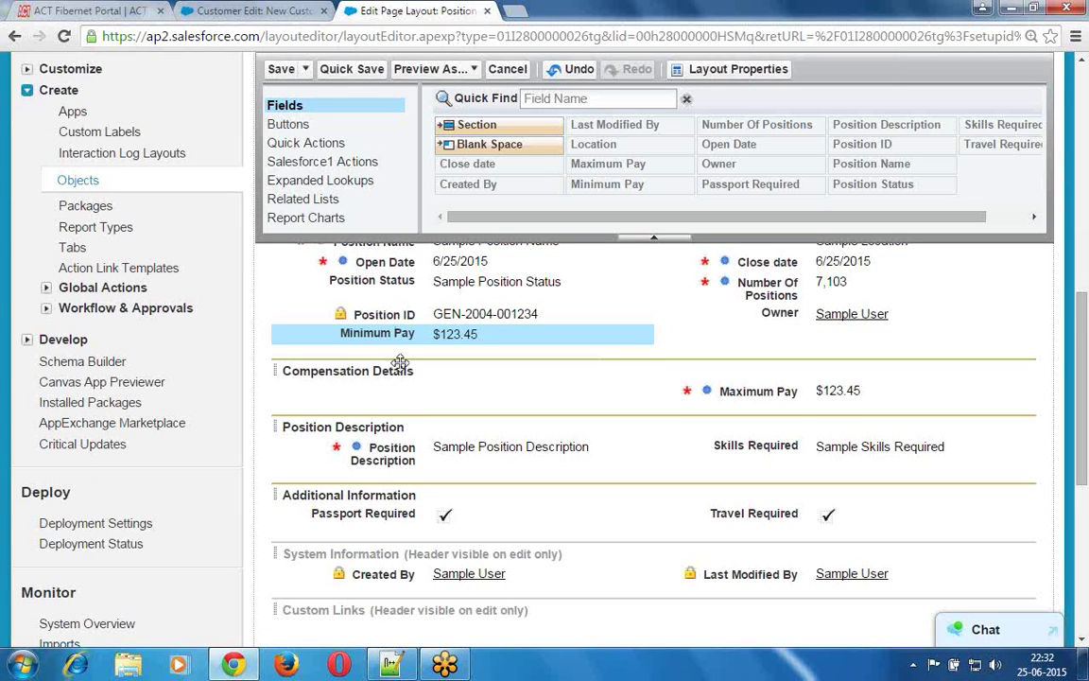
{"action": "mouse_move", "coordinate": [402, 333]}
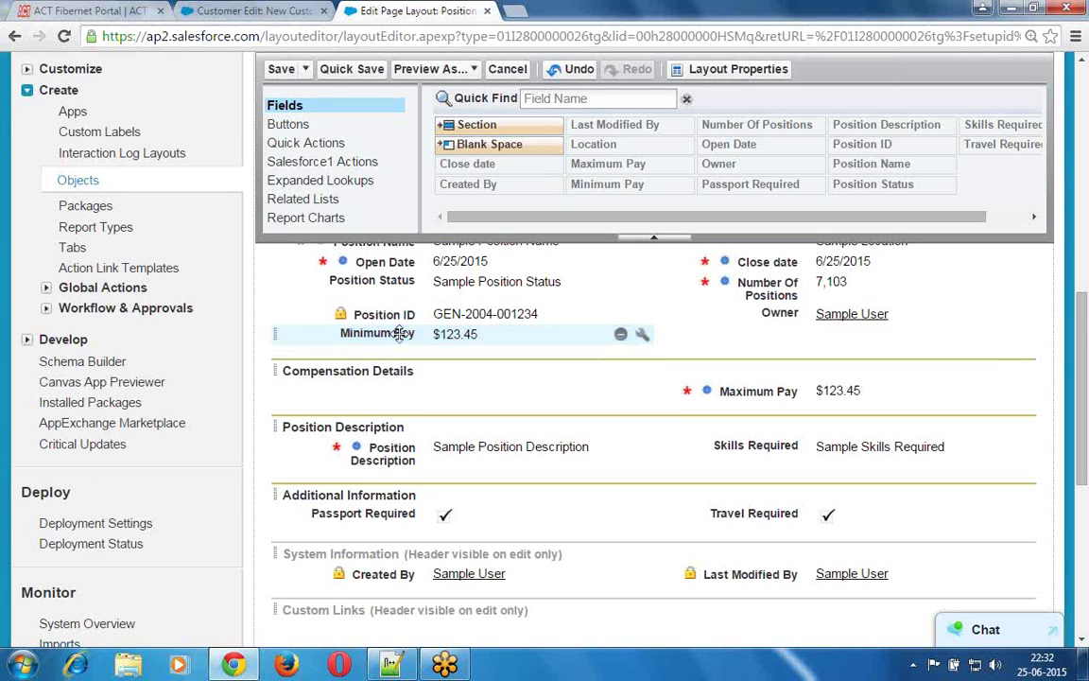
{"action": "left_click_drag", "start_coordinate": [401, 333], "coordinate": [383, 396]}
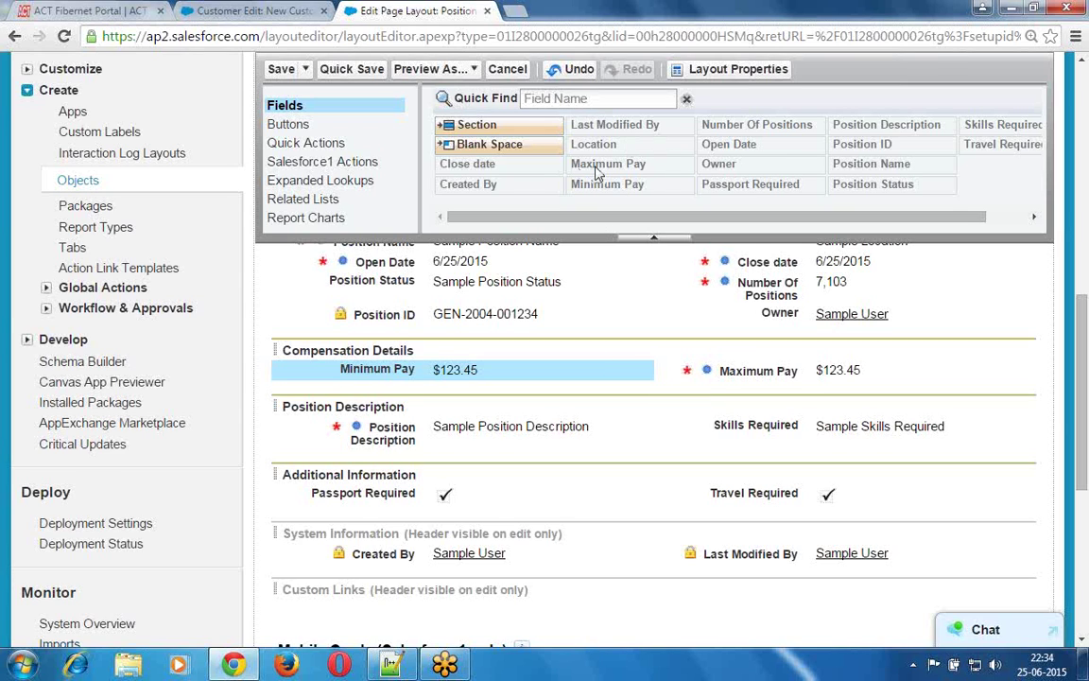
{"action": "mouse_move", "coordinate": [596, 172]}
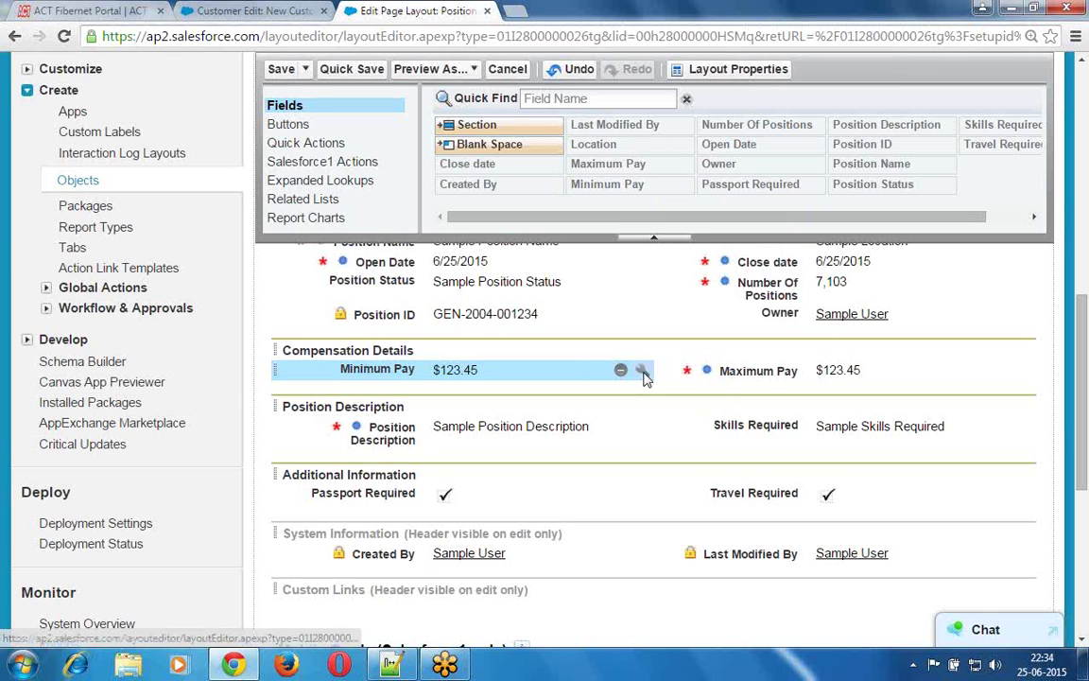
- Make Minimum Pay a required field in its Field Properties
{"action": "left_click", "coordinate": [642, 372]}
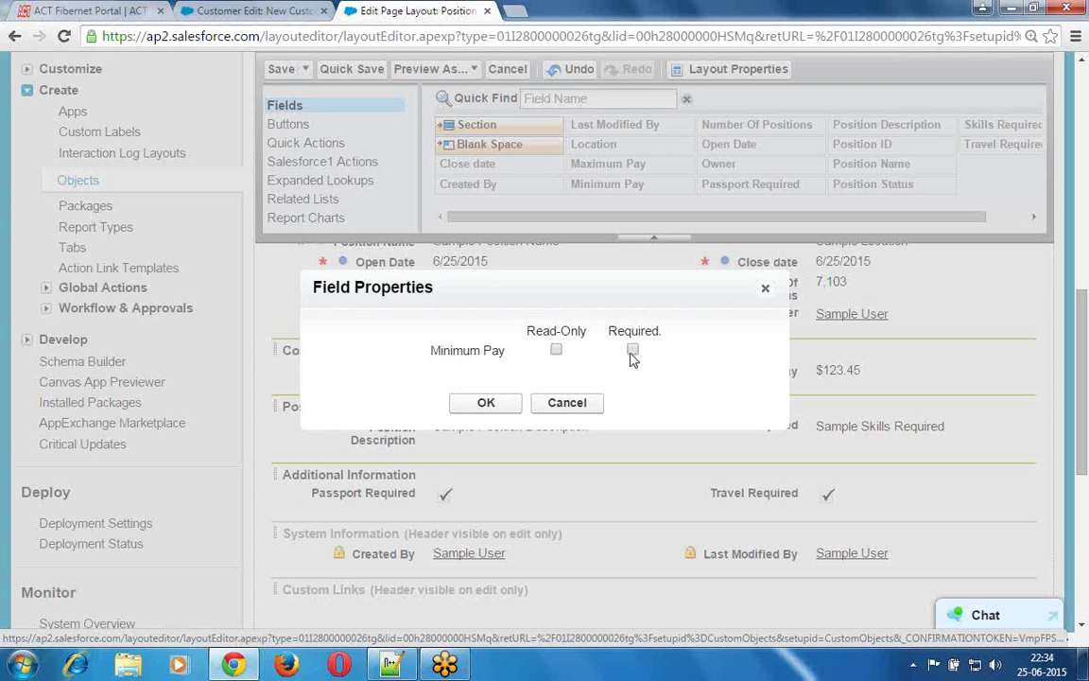
{"action": "left_click", "coordinate": [632, 351]}
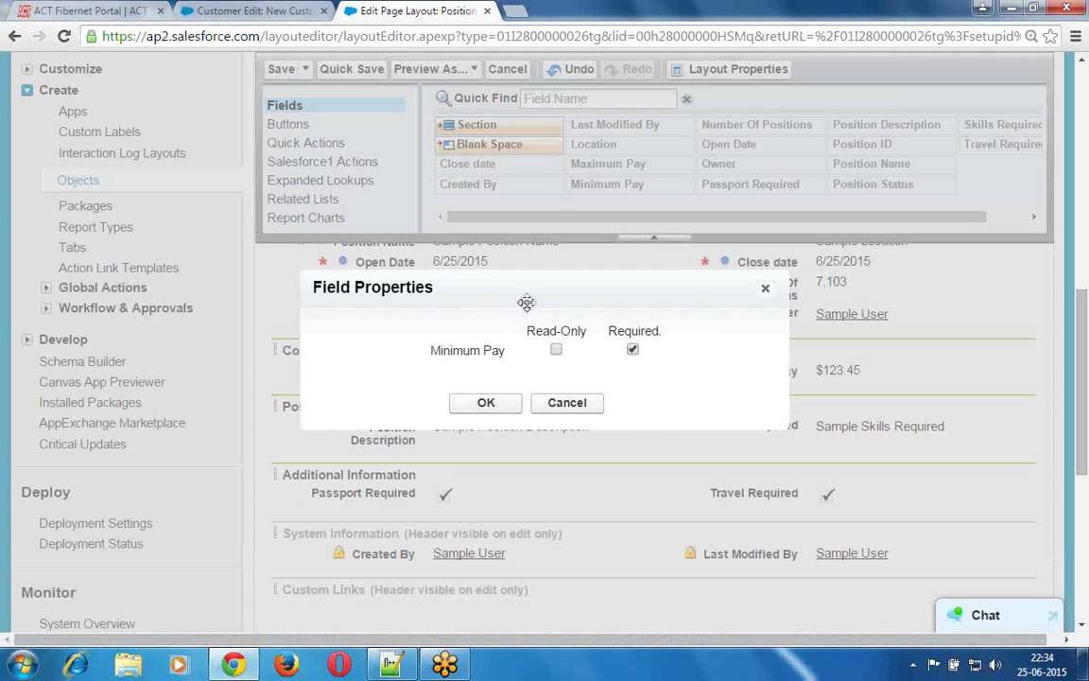
{"action": "left_click_drag", "start_coordinate": [560, 290], "coordinate": [778, 253]}
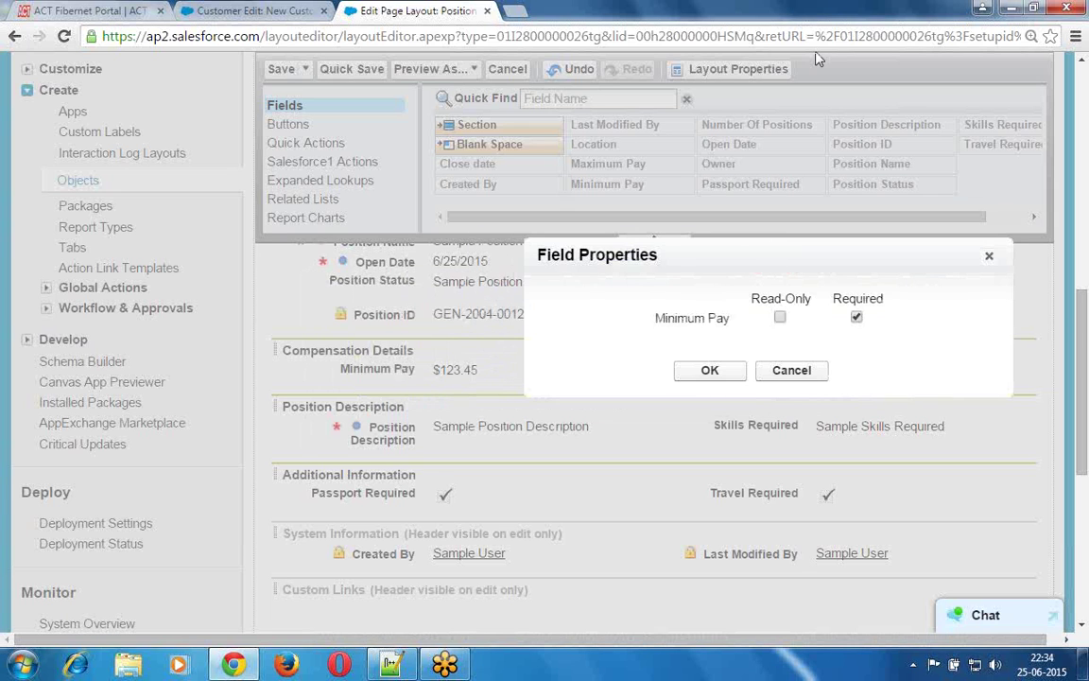
{"action": "mouse_move", "coordinate": [318, 357]}
{"action": "left_mouse_down"}
{"action": "mouse_move", "coordinate": [348, 385]}
{"action": "mouse_move", "coordinate": [423, 391]}
{"action": "mouse_move", "coordinate": [477, 374]}
{"action": "mouse_move", "coordinate": [428, 348]}
{"action": "mouse_move", "coordinate": [320, 360]}
{"action": "left_mouse_up"}
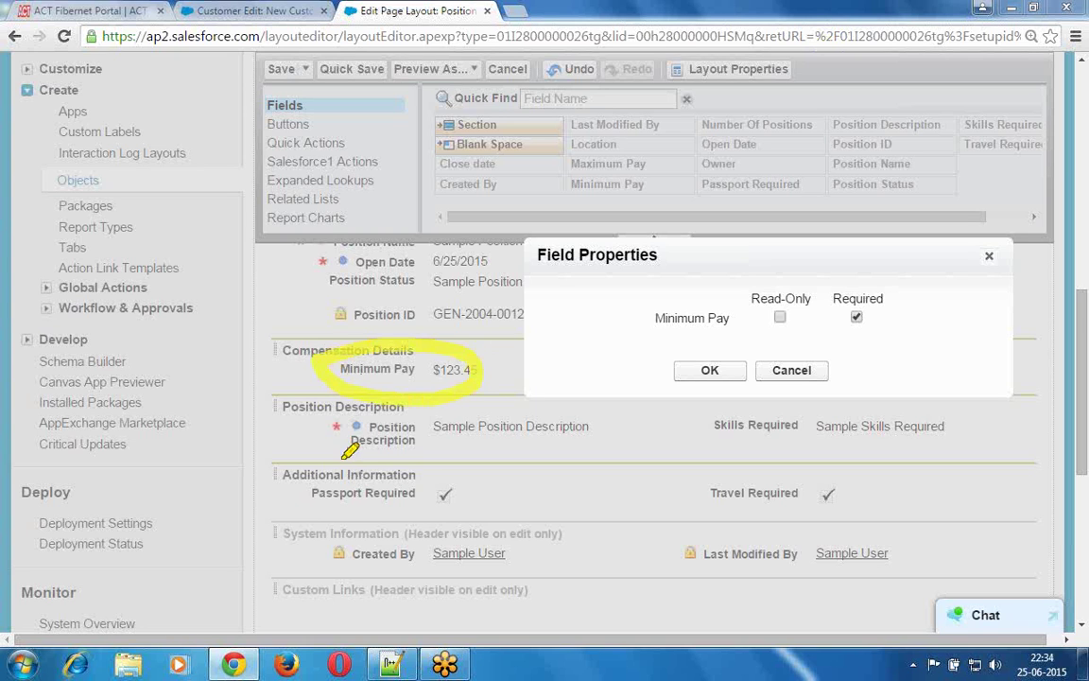
{"action": "left_click_drag", "start_coordinate": [320, 442], "coordinate": [370, 439]}
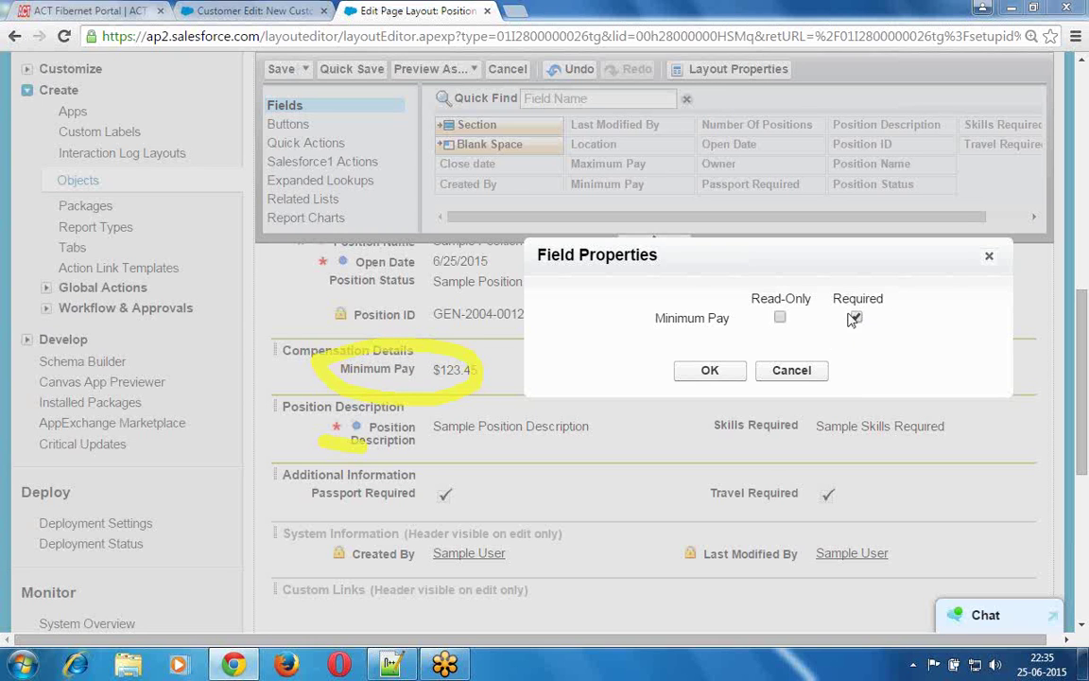
{"action": "left_click", "coordinate": [744, 366]}
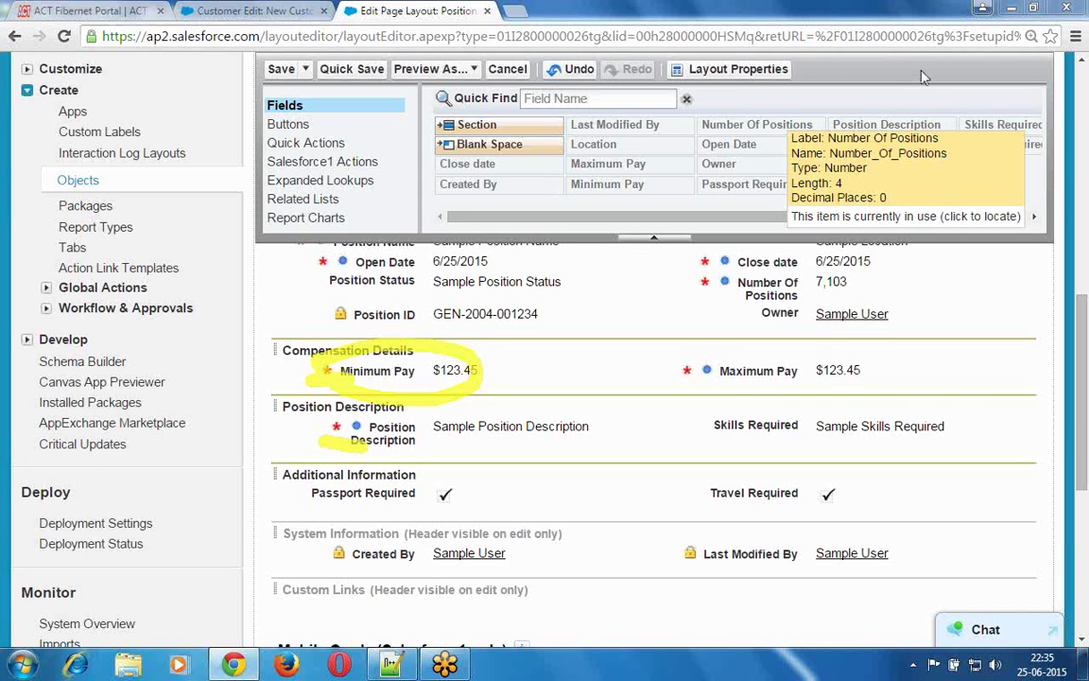
{"action": "key", "text": "ctrl+shift+d"}
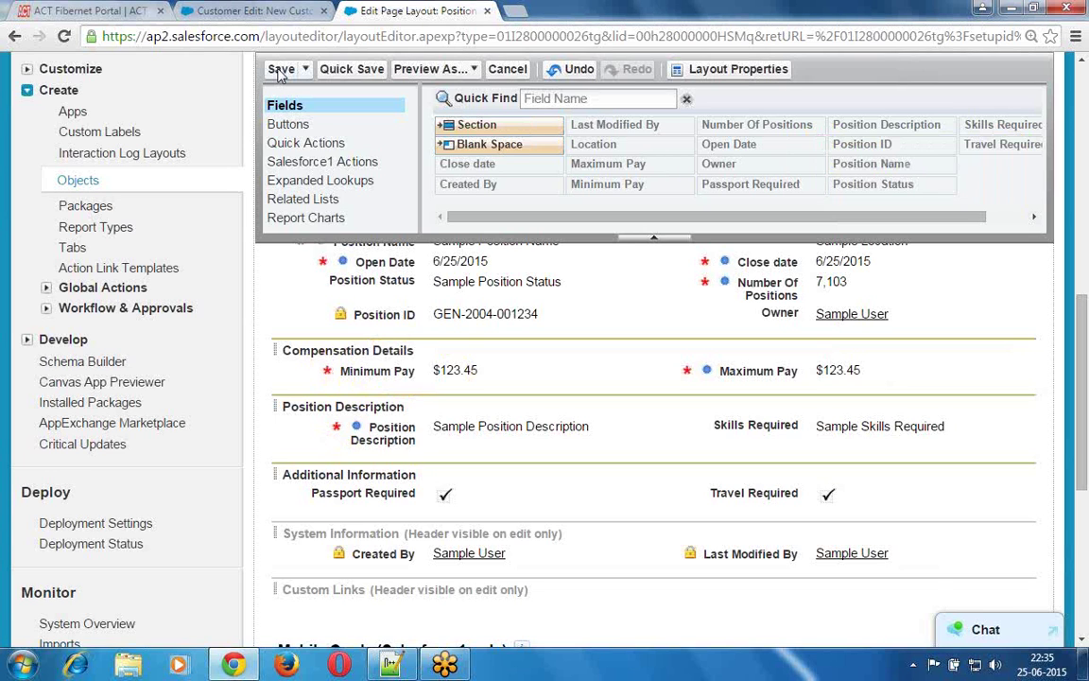
- Save the Position page layout and go to the Positions home
{"action": "left_click", "coordinate": [280, 71]}
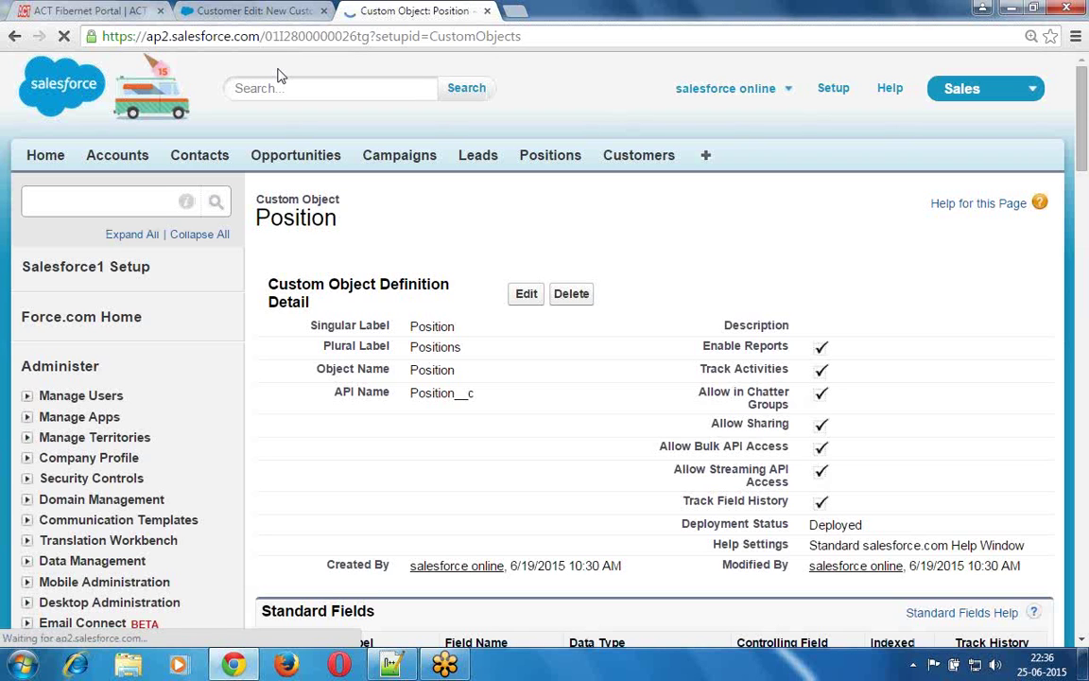
{"action": "left_click", "coordinate": [553, 157]}
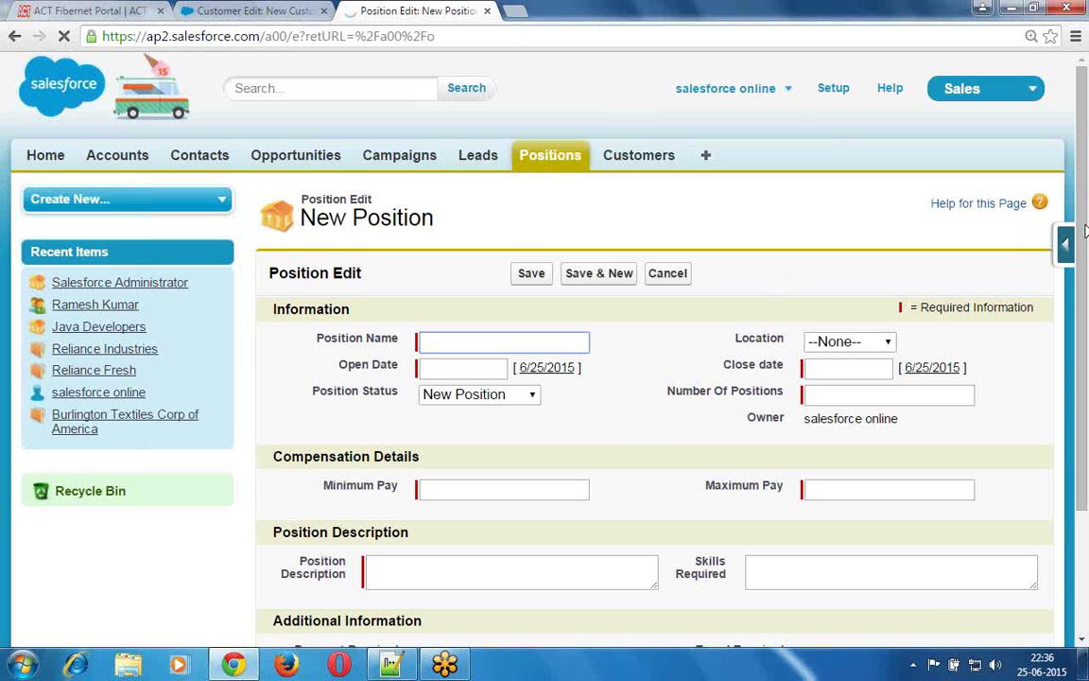
{"action": "scroll", "coordinate": [1084, 224], "scroll_direction": "down", "scroll_amount": 1}
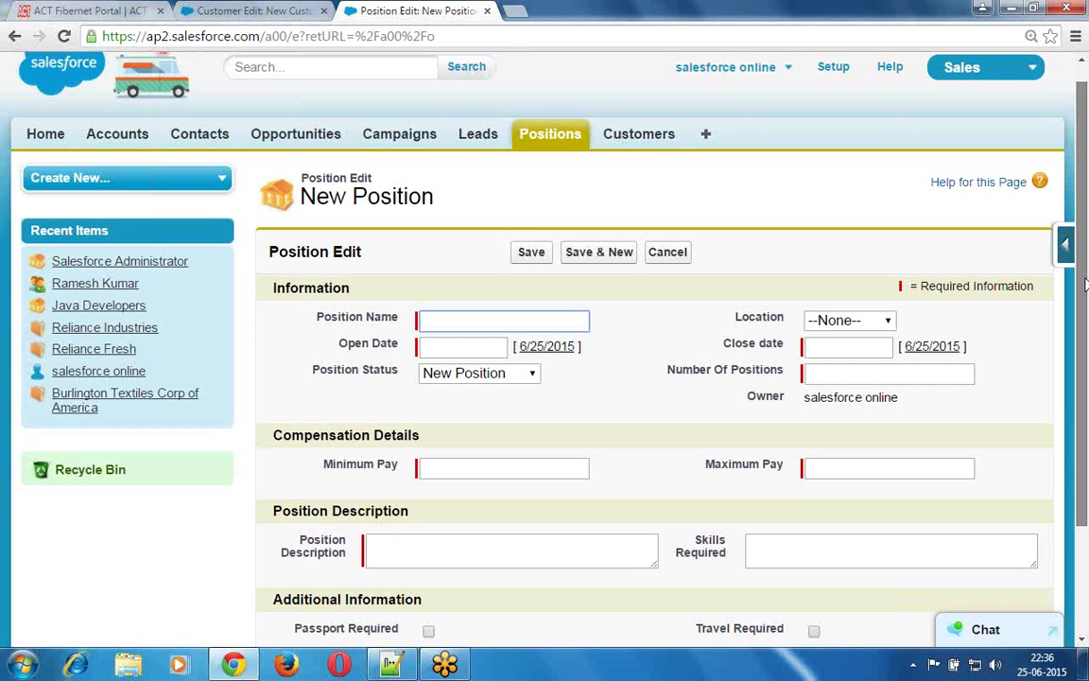
{"action": "scroll", "coordinate": [1084, 293], "scroll_direction": "down", "scroll_amount": 1}
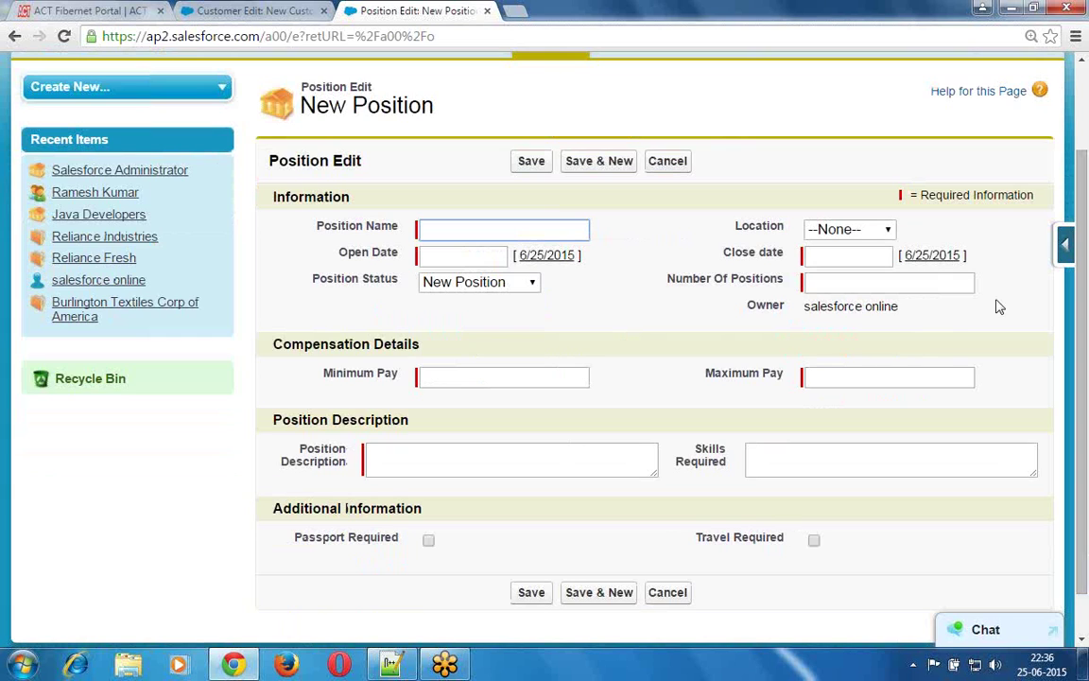
{"action": "left_click", "coordinate": [810, 65]}
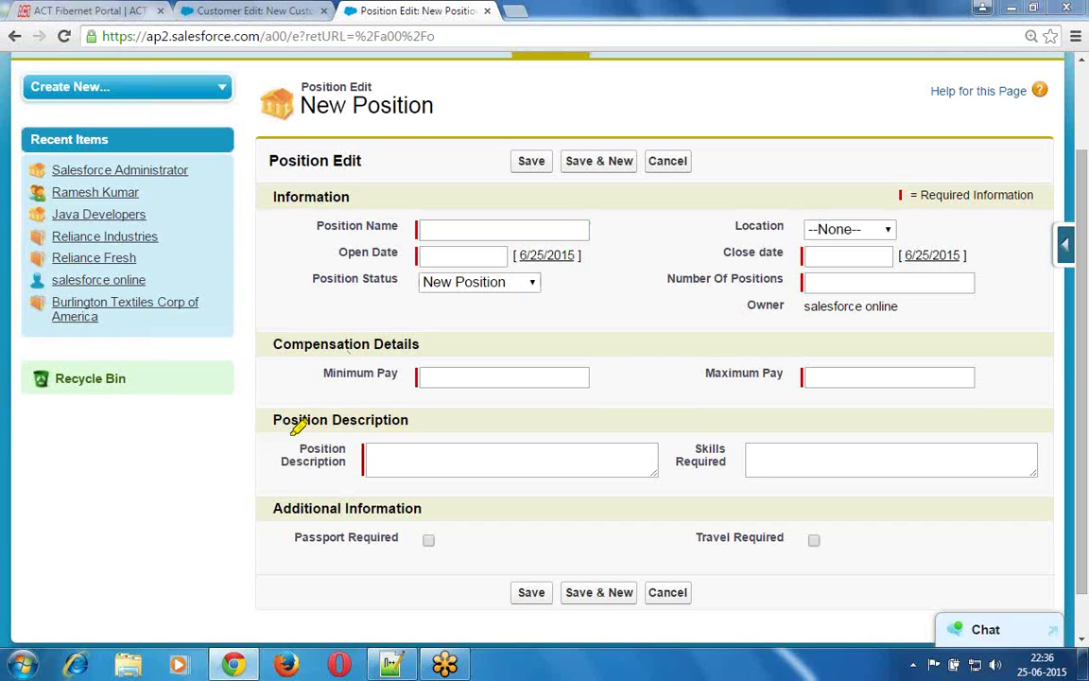
{"action": "left_click_drag", "start_coordinate": [281, 433], "coordinate": [406, 434]}
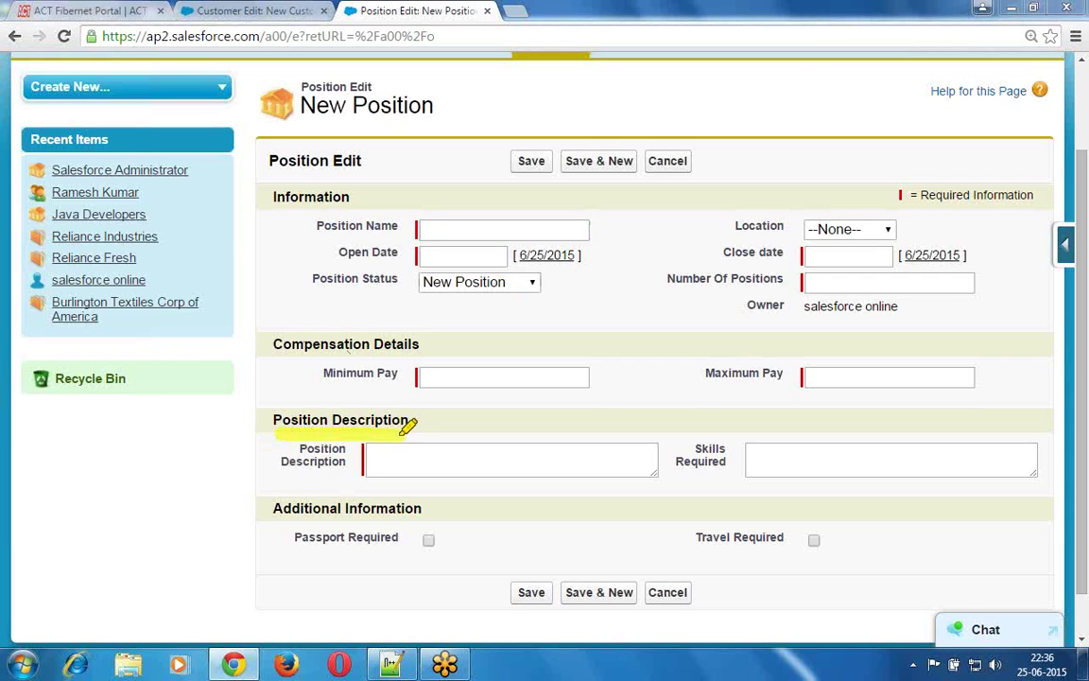
{"action": "left_click_drag", "start_coordinate": [278, 520], "coordinate": [439, 506]}
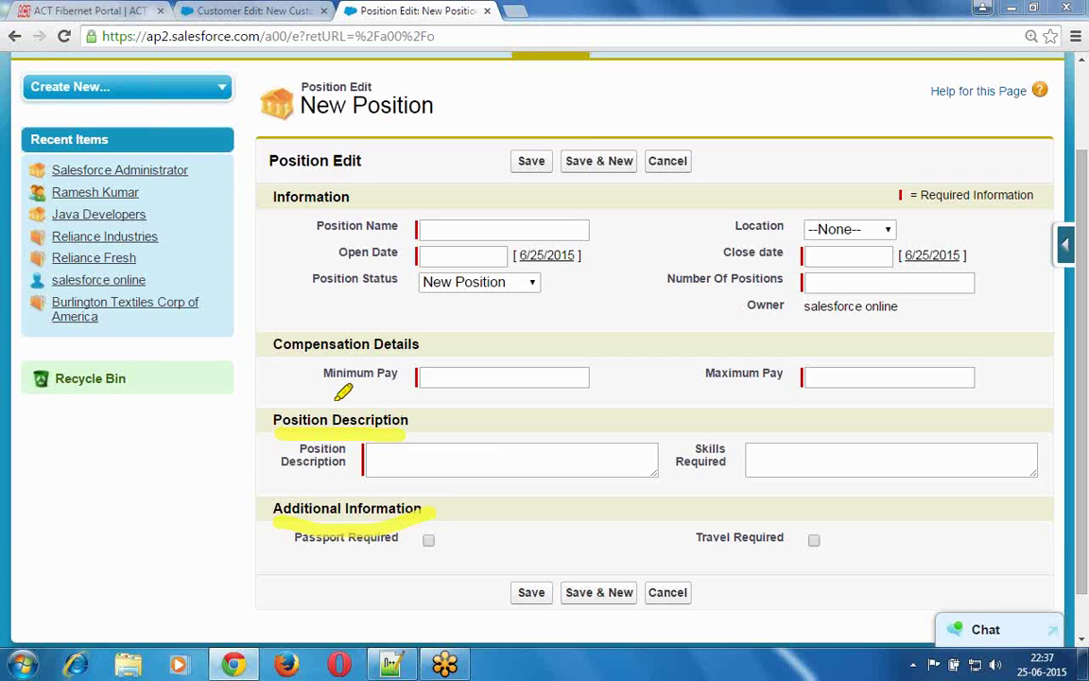
- Enter Position Name Windows Administrator, location Hyderabad, open 6/25/2015 and close 6/30/2015
{"action": "left_click_drag", "start_coordinate": [325, 388], "coordinate": [416, 393]}
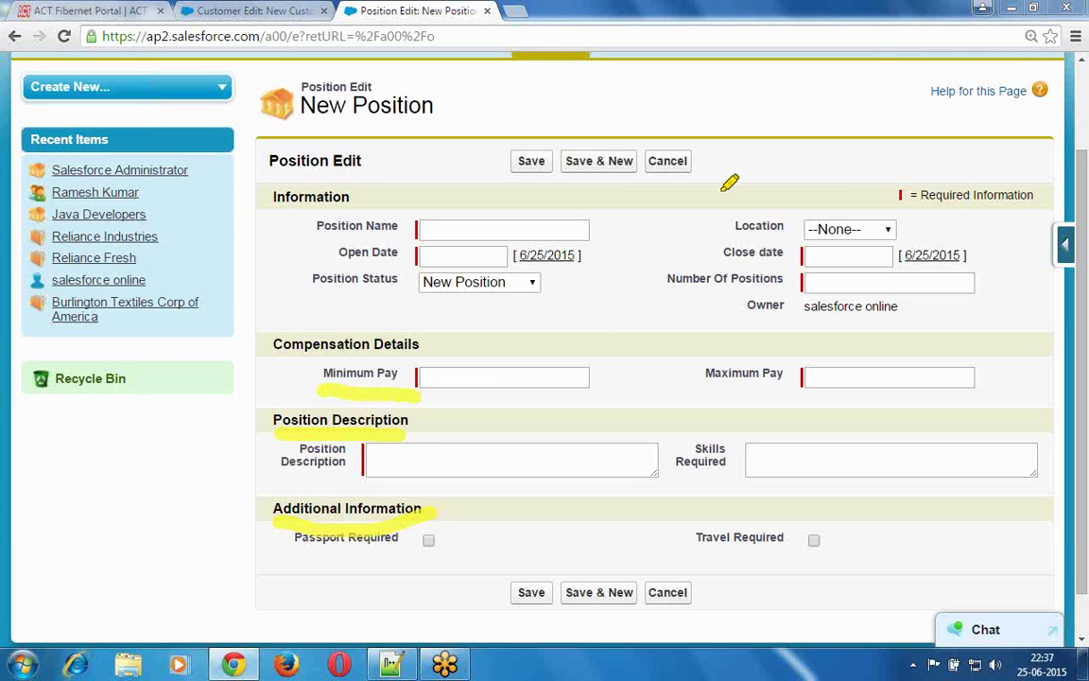
{"action": "left_click", "coordinate": [913, 75]}
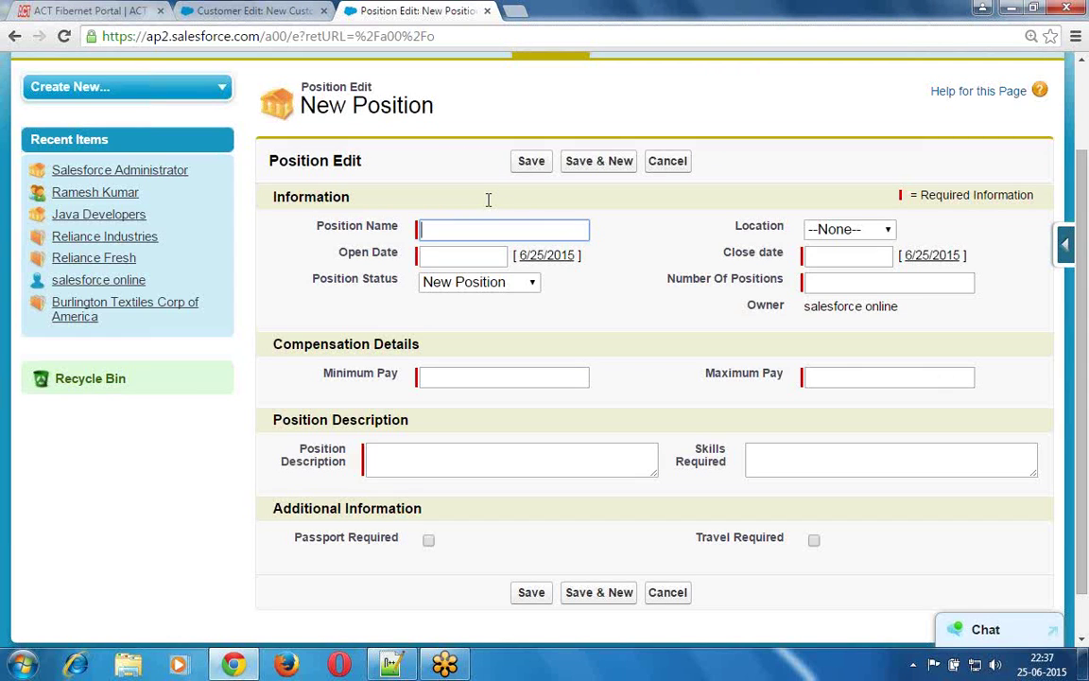
{"action": "type", "text": "Windows Administrator"}
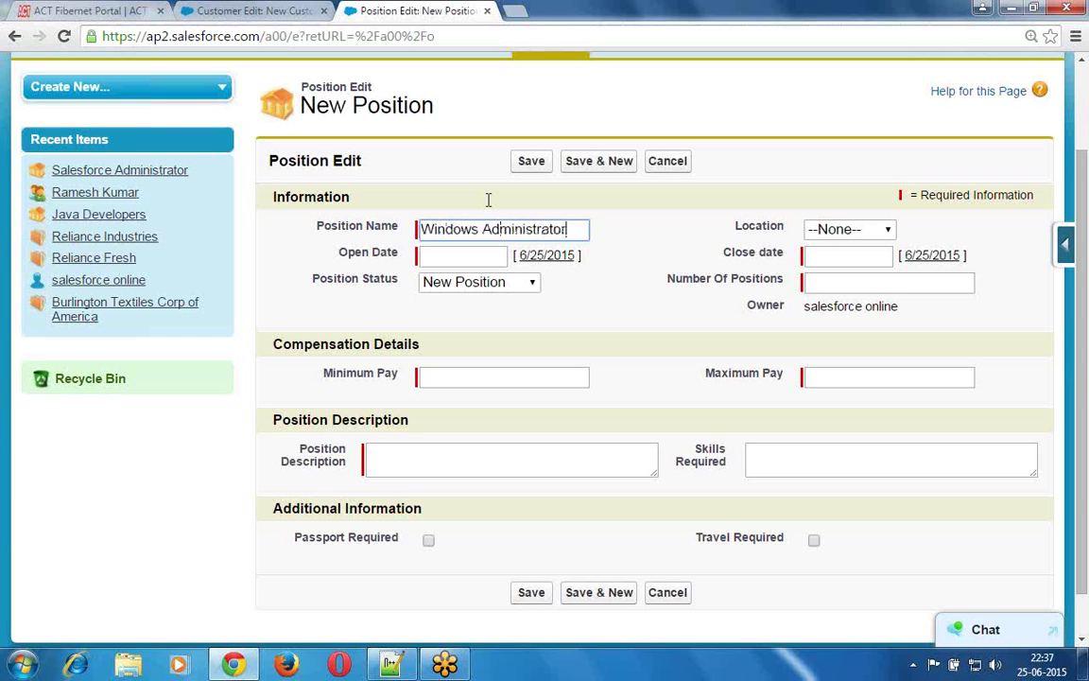
{"action": "key", "text": "Tab"}
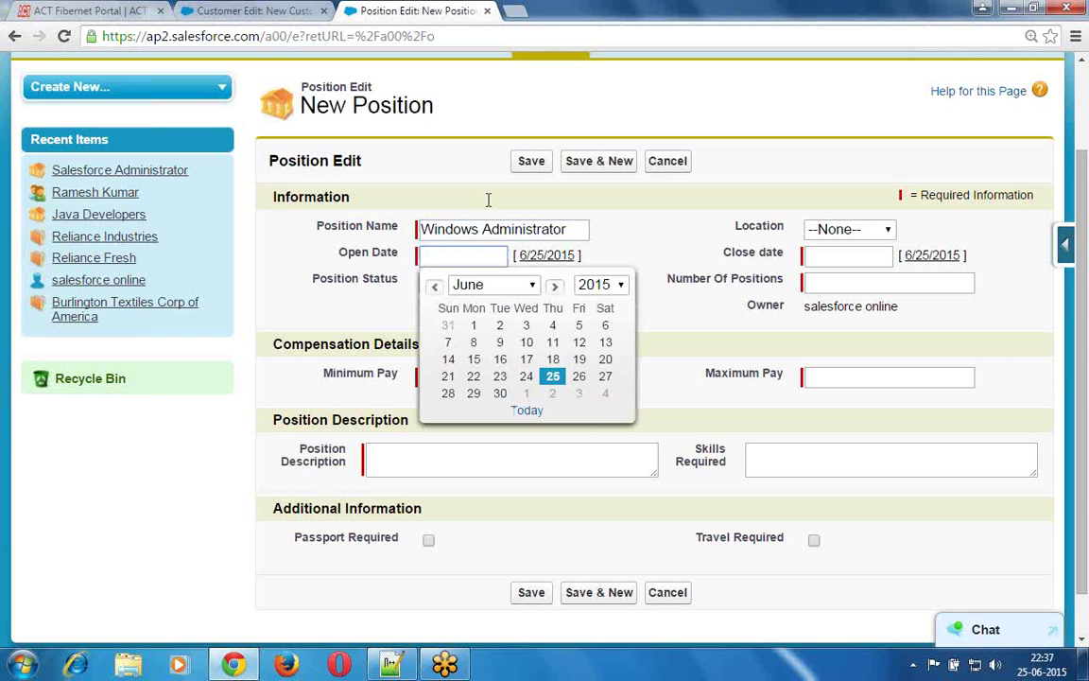
{"action": "left_click", "coordinate": [554, 379]}
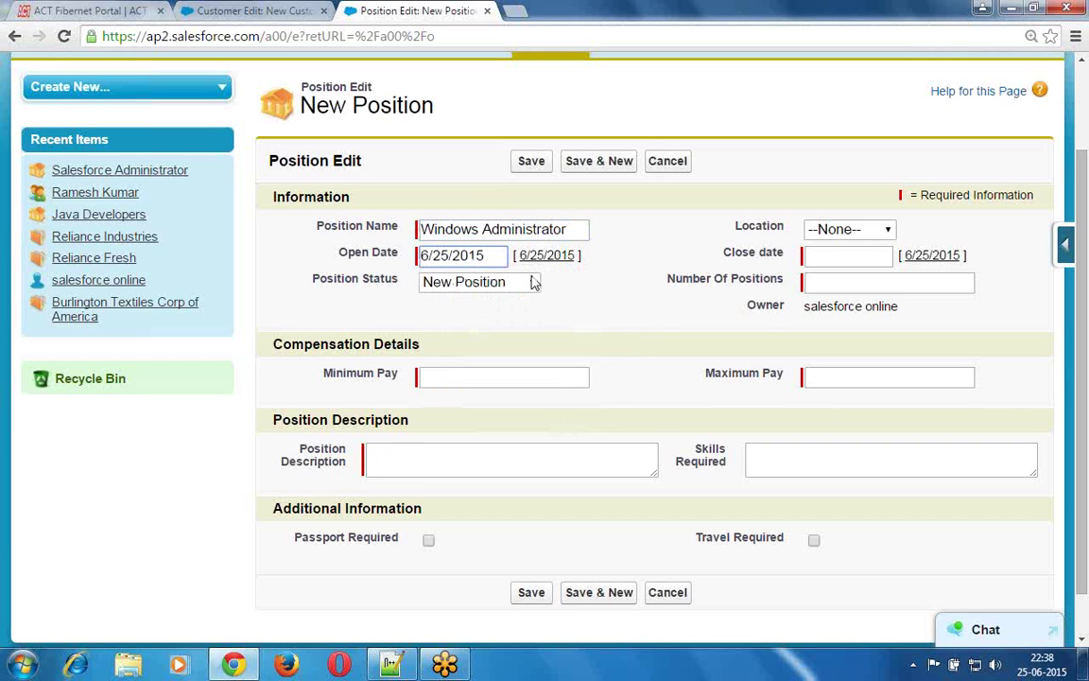
{"action": "left_click", "coordinate": [863, 232]}
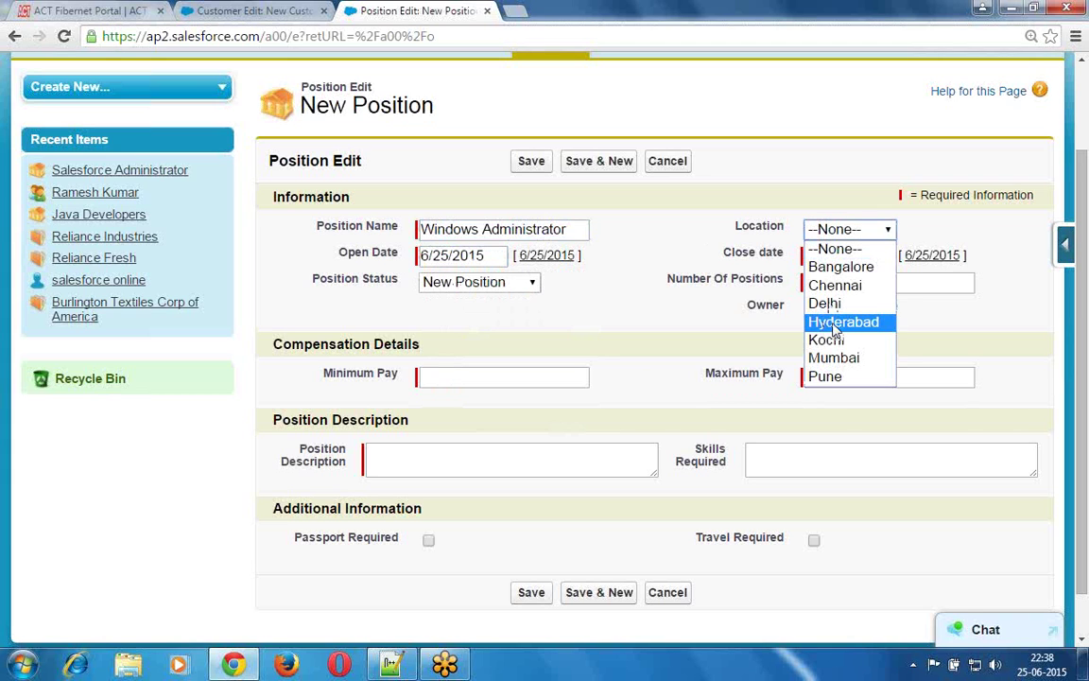
{"action": "left_click", "coordinate": [835, 323]}
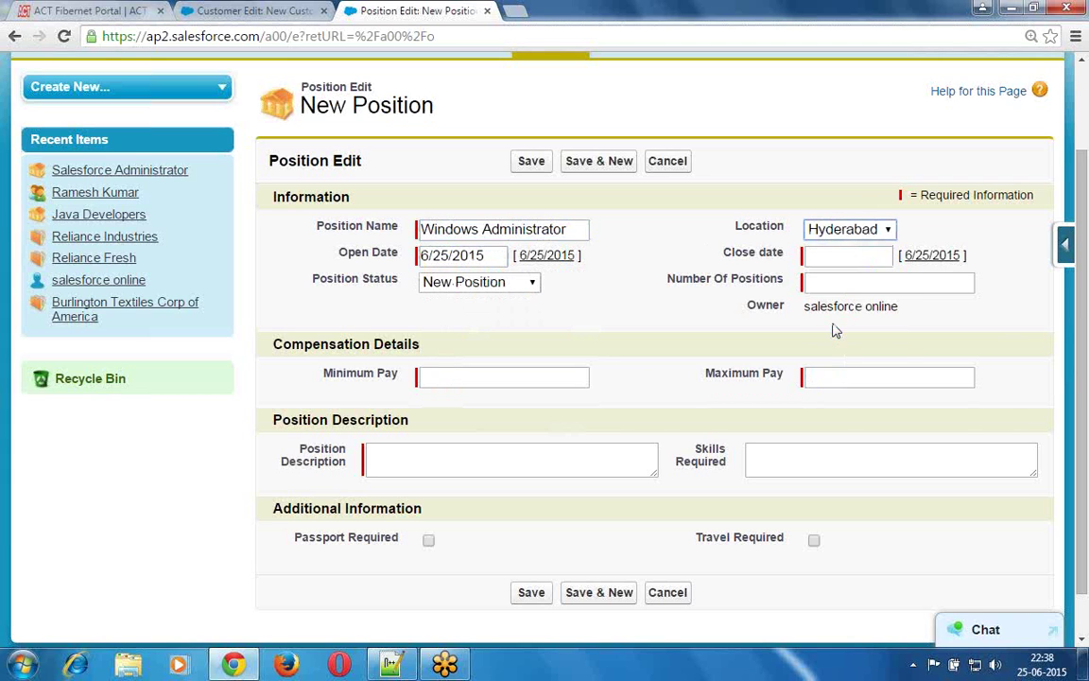
{"action": "left_click", "coordinate": [868, 256]}
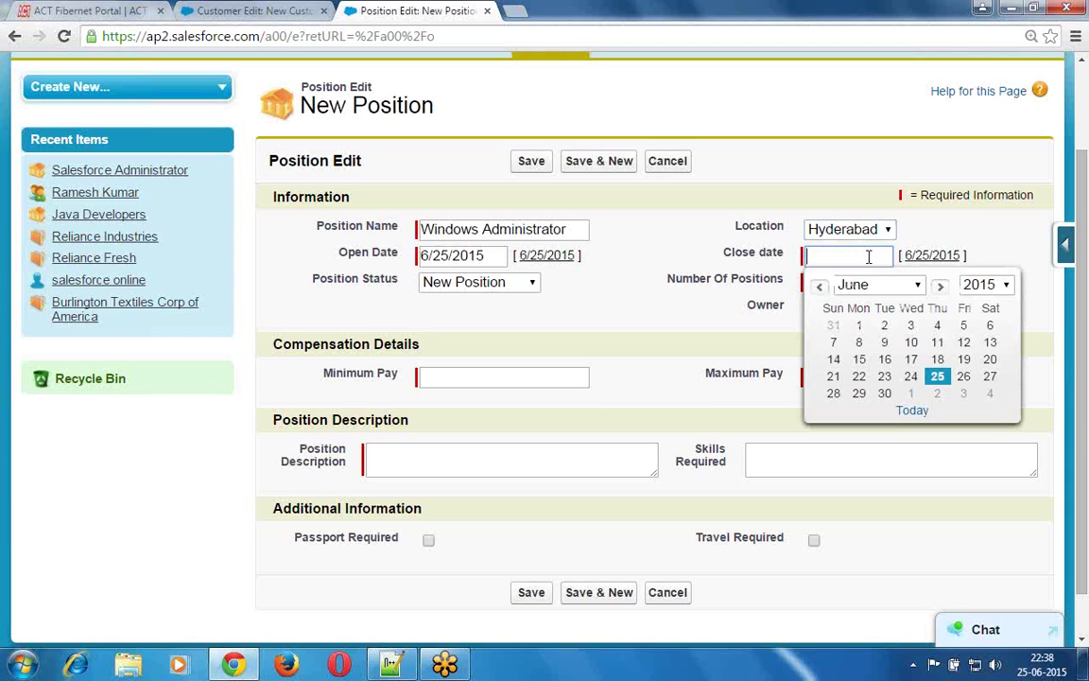
{"action": "left_click", "coordinate": [885, 394]}
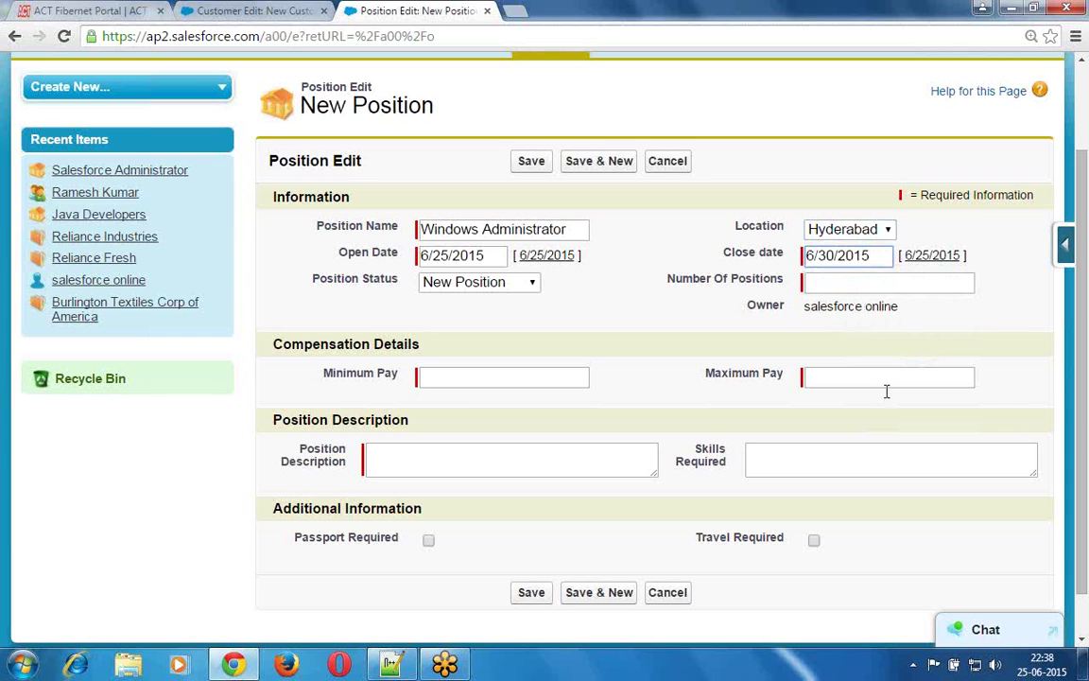
- Set Number Of Positions to 2 and the pay range to 600000–1000000
{"action": "left_click", "coordinate": [834, 285]}
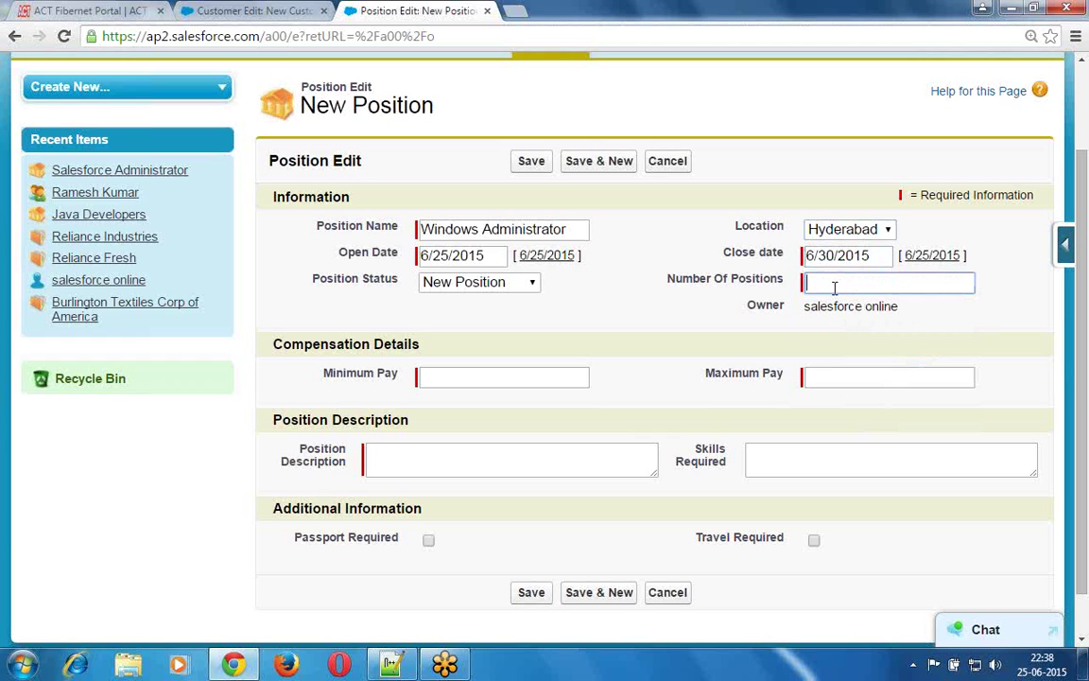
{"action": "type", "text": "2"}
{"action": "left_click", "coordinate": [490, 375]}
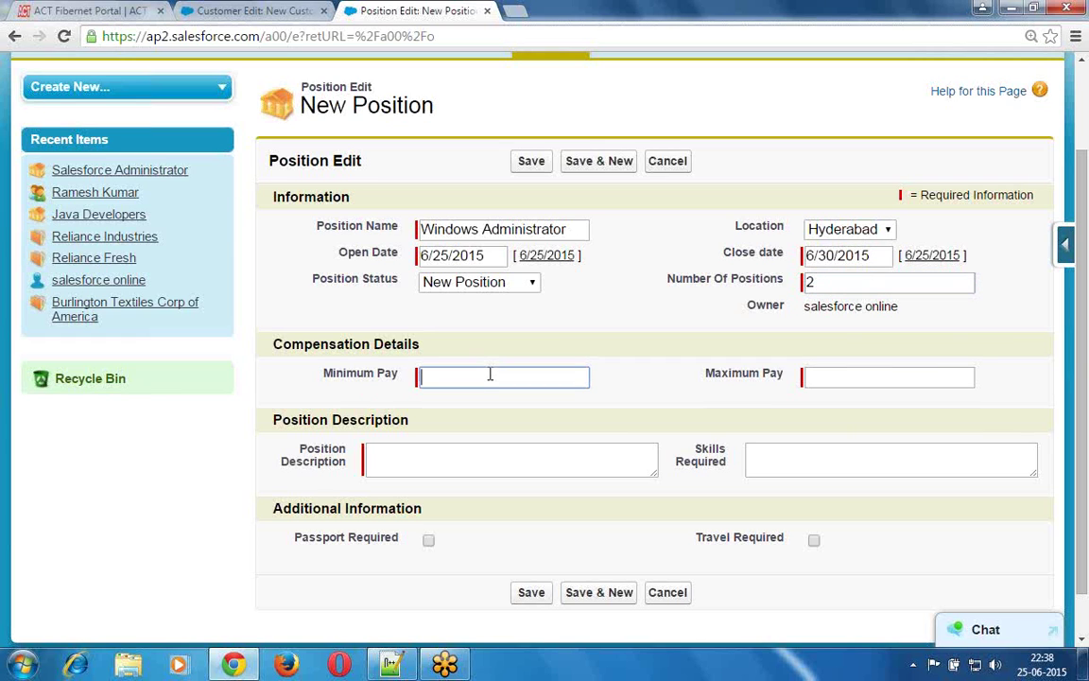
{"action": "type", "text": "600000"}
{"action": "key", "text": "Tab"}
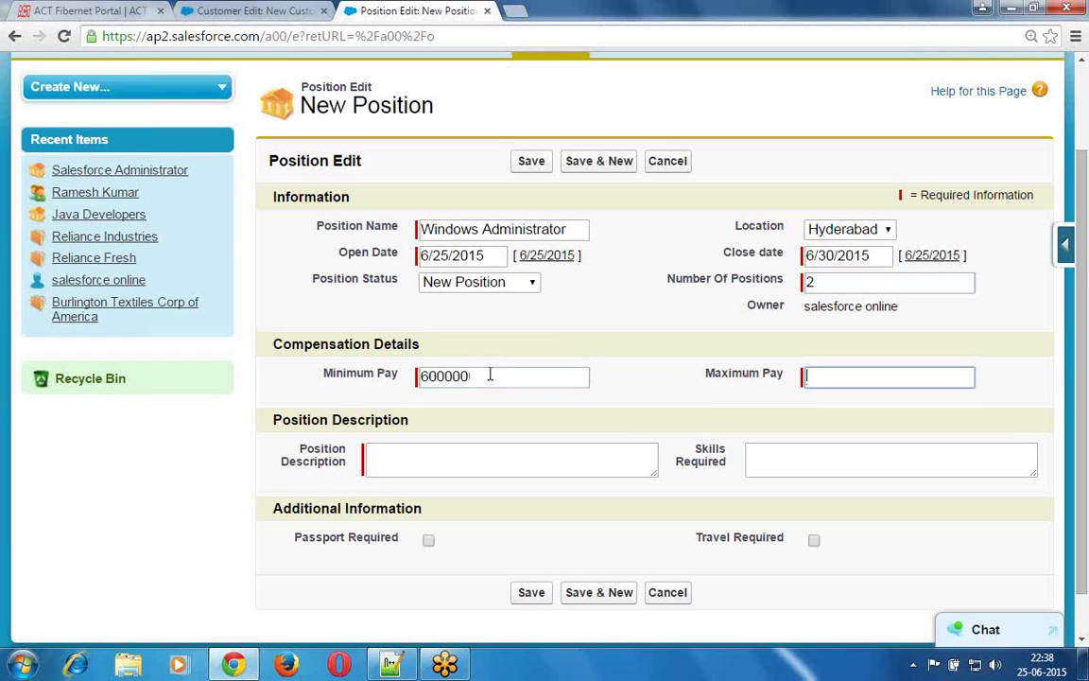
{"action": "type", "text": "1000000"}
- Enter 'Windows Administrator' as the description and begin the Skills Required list
{"action": "key", "text": "Tab"}
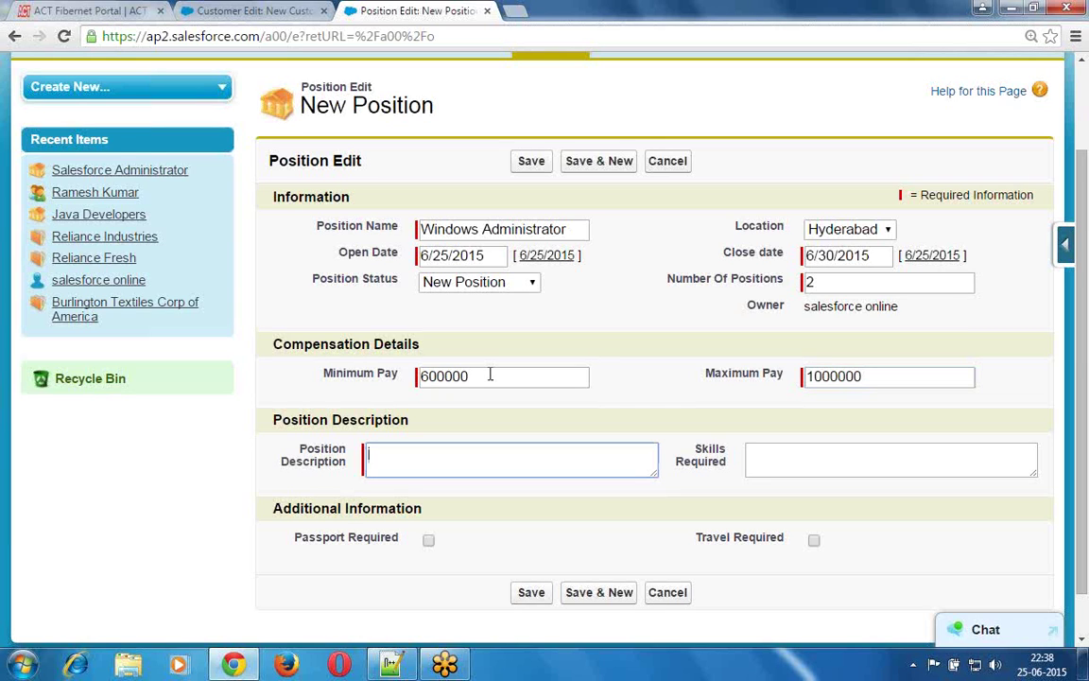
{"action": "type", "text": "Windows Admi"}
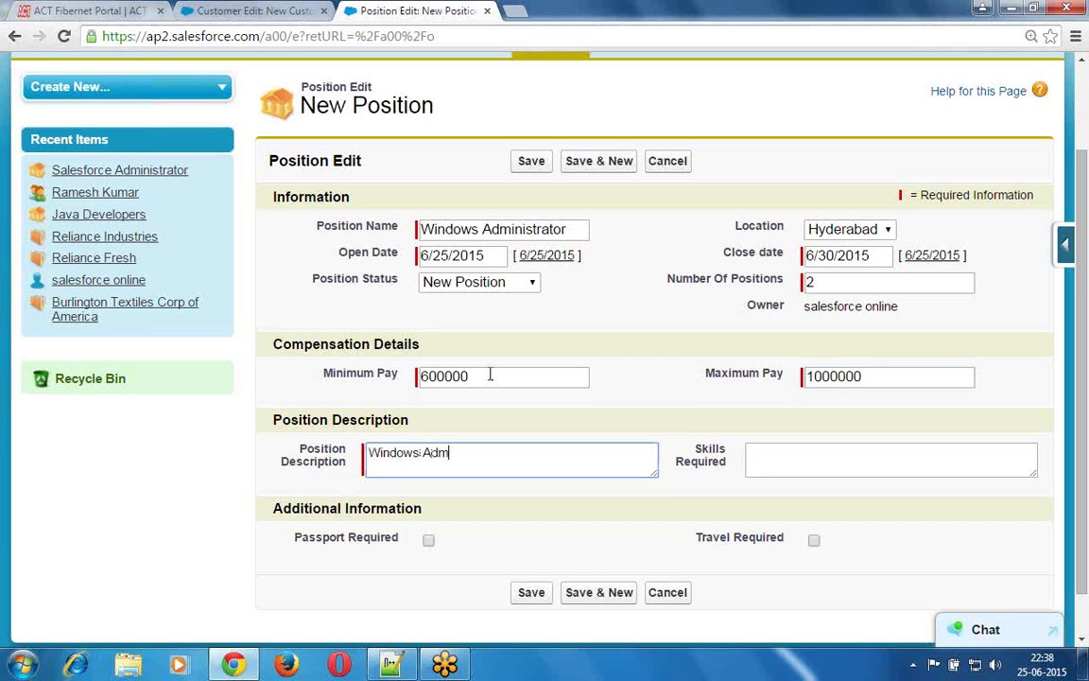
{"action": "type", "text": "nistrator"}
{"action": "key", "text": "Tab"}
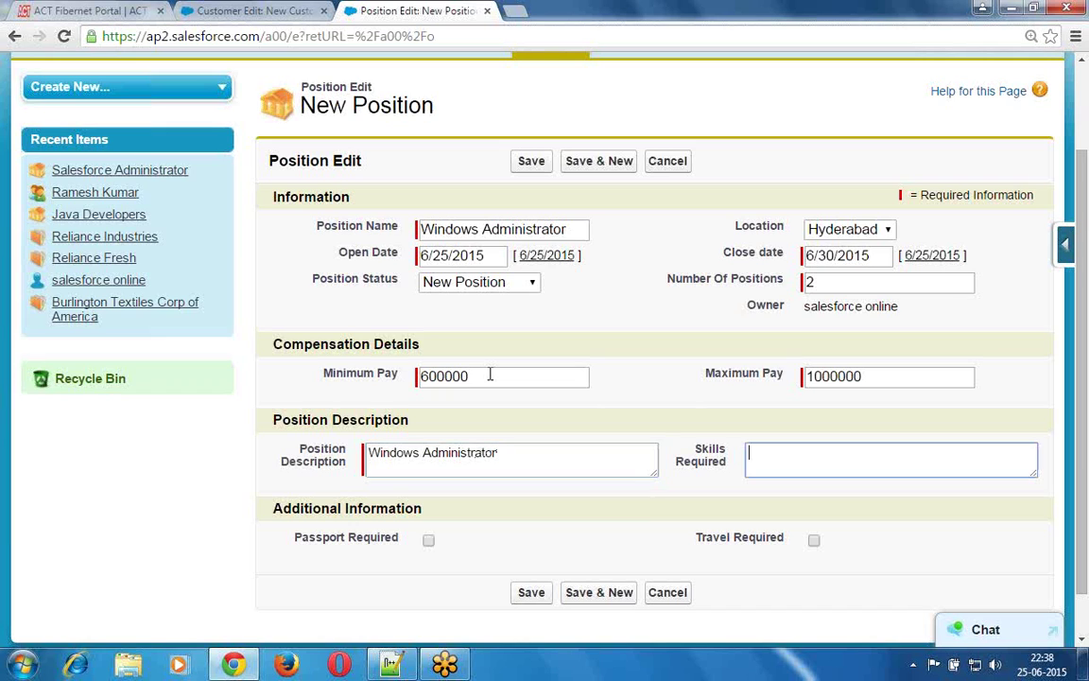
{"action": "type", "text": "Windows;"}
{"action": "key", "text": "BackSpace"}
{"action": "type", "text": "Administrator, "}
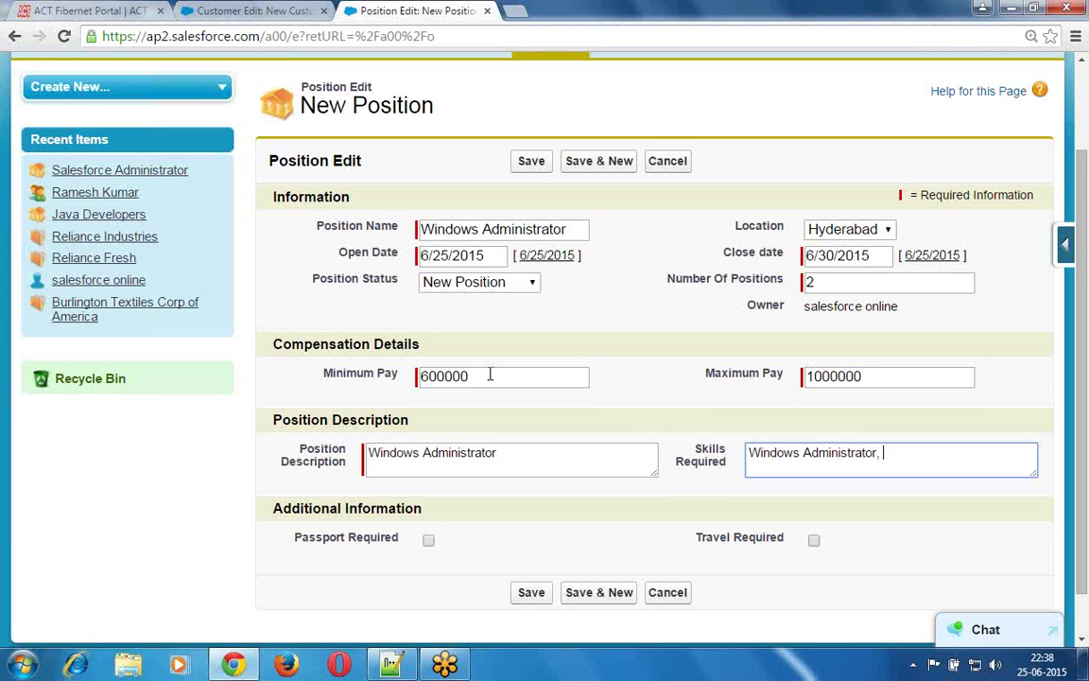
{"action": "type", "text": "User management, A"}
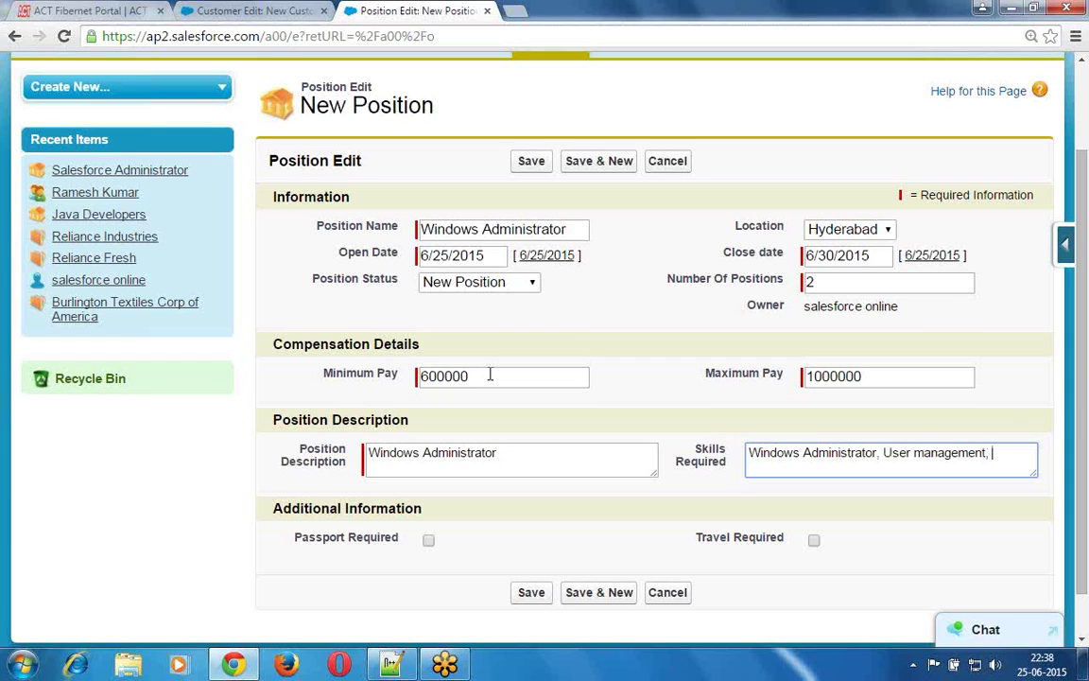
{"action": "type", "text": "ctive Directory management, "}
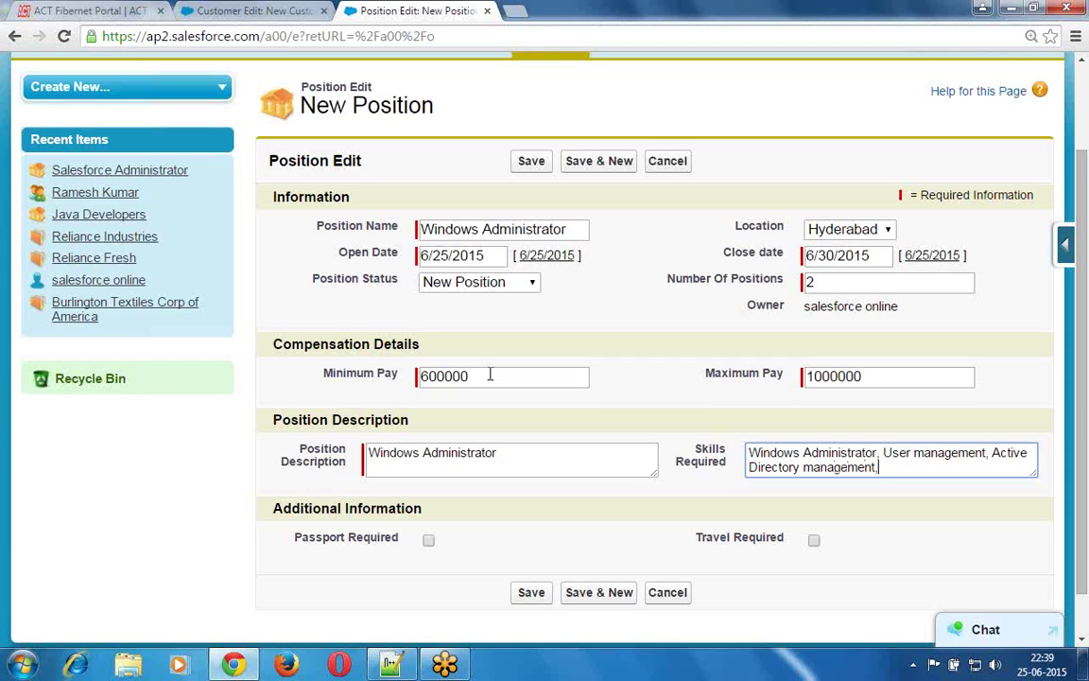
{"action": "type", "text": "patch u"}
- Clear stray text from Minimum Pay, finish skills with patch updates and security management, check Passport Required
{"action": "left_click", "coordinate": [489, 375]}
{"action": "type", "text": "pdates"}
{"action": "key", "text": "BackSpace"}
{"action": "key", "text": "BackSpace"}
{"action": "key", "text": "BackSpace"}
{"action": "key", "text": "BackSpace"}
{"action": "key", "text": "BackSpace"}
{"action": "key", "text": "BackSpace"}
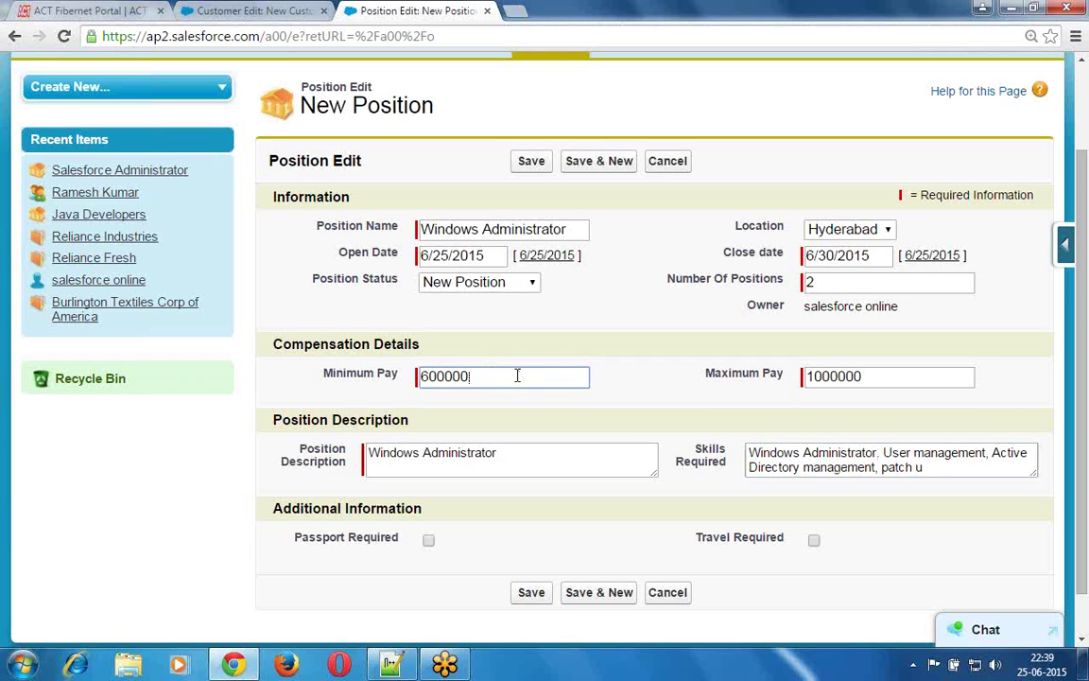
{"action": "left_click", "coordinate": [934, 467]}
{"action": "type", "text": "pd"}
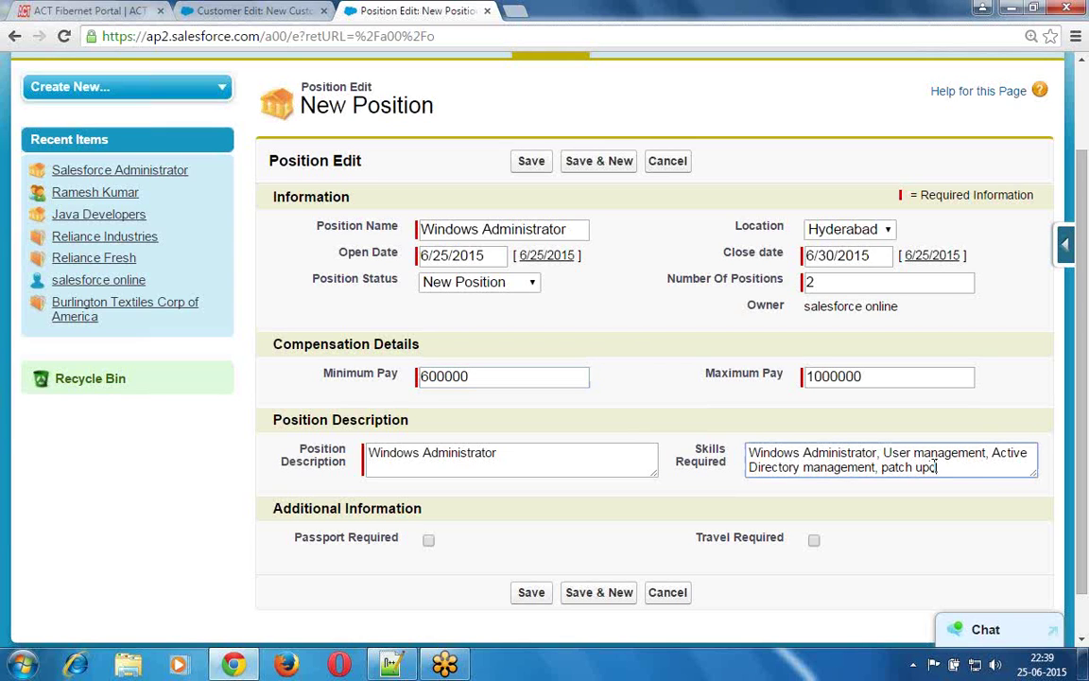
{"action": "type", "text": "ates, security management"}
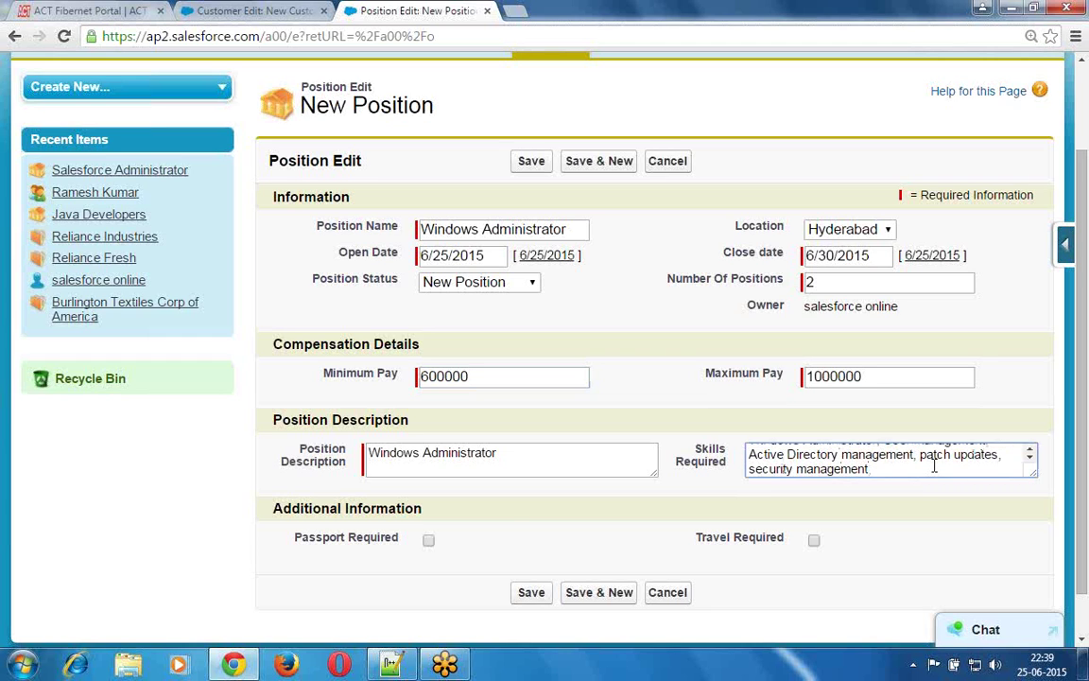
{"action": "left_click", "coordinate": [427, 543]}
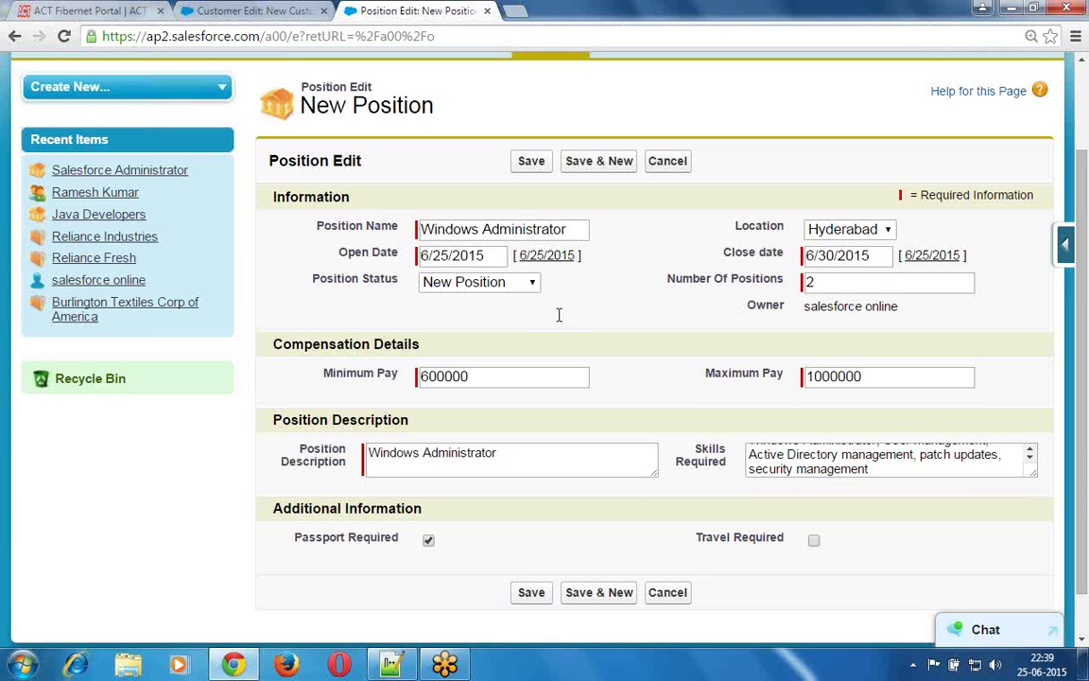
{"action": "left_click", "coordinate": [267, 11]}
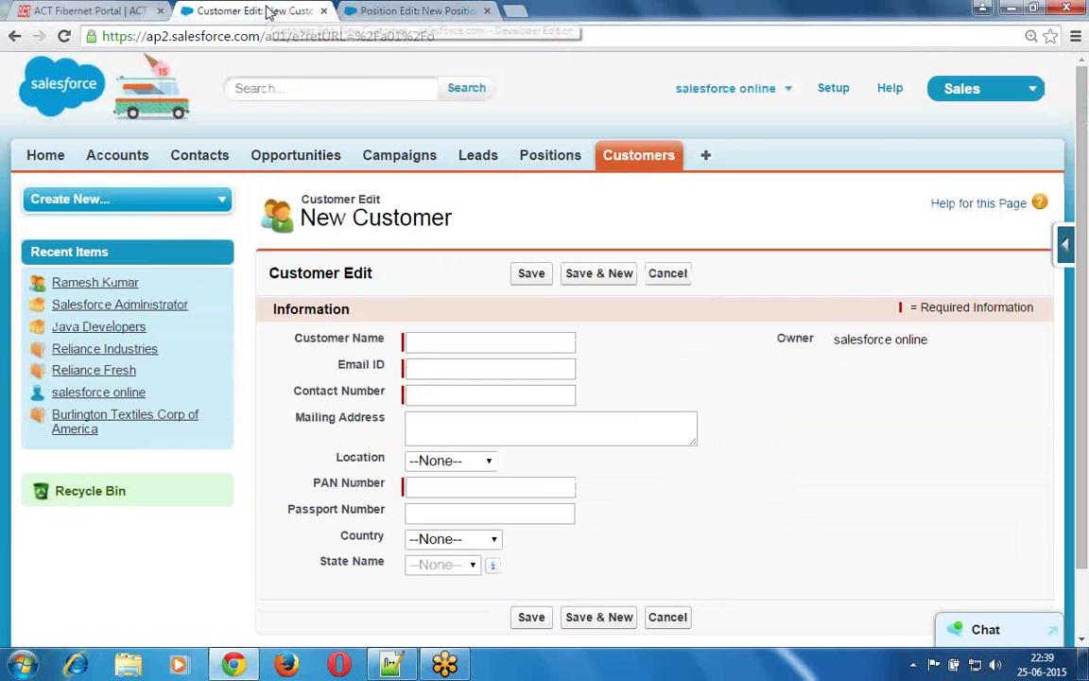
{"action": "left_click", "coordinate": [641, 157]}
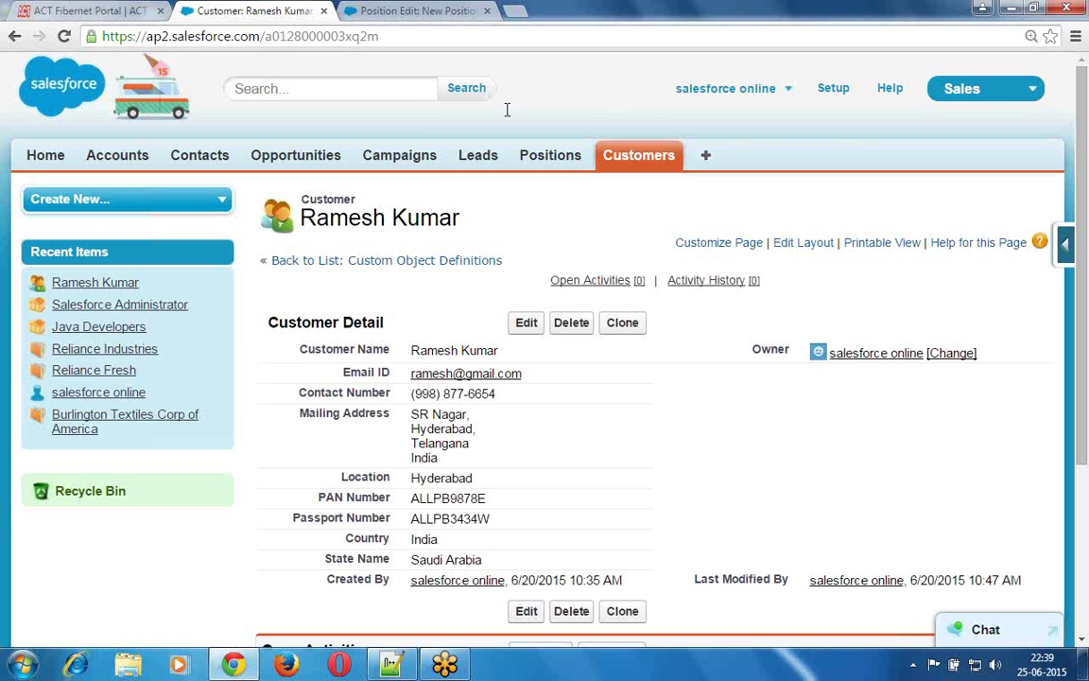
{"action": "left_click", "coordinate": [417, 10]}
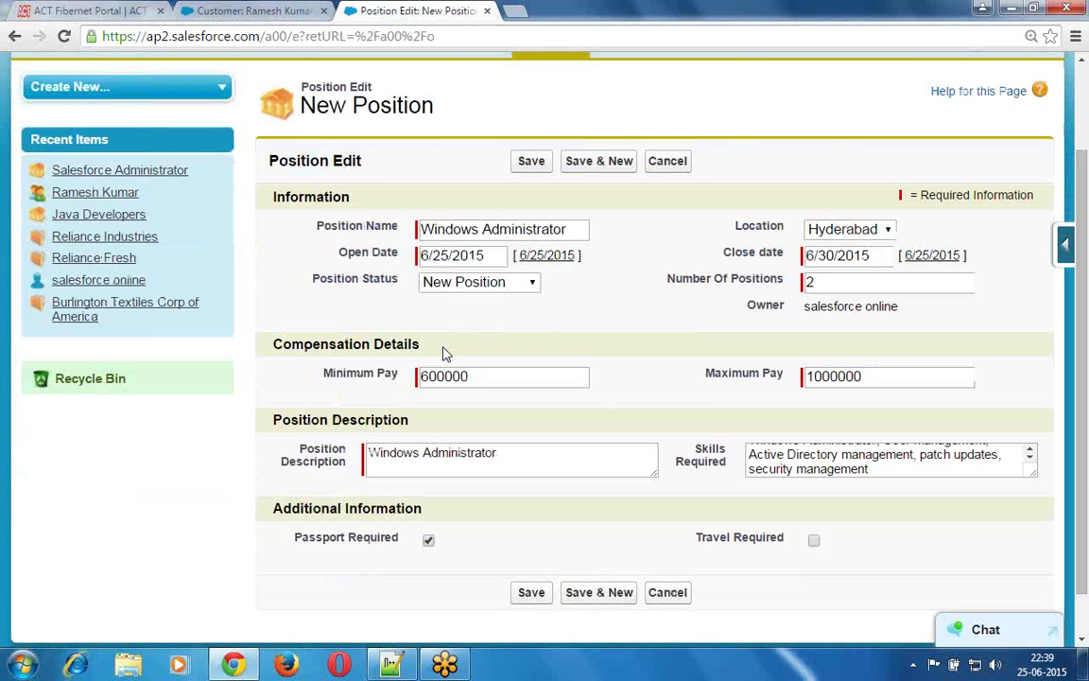
{"action": "left_click", "coordinate": [530, 162]}
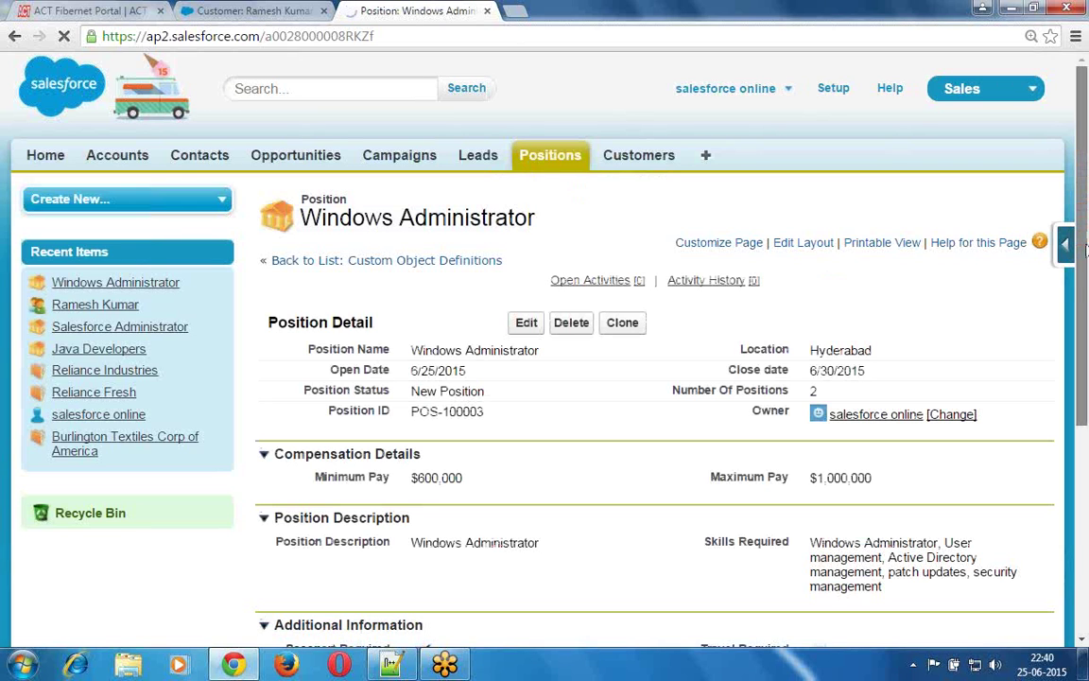
{"action": "left_click_drag", "start_coordinate": [1085, 294], "coordinate": [1085, 289]}
{"action": "scroll", "coordinate": [1085, 301], "scroll_direction": "down", "scroll_amount": 2}
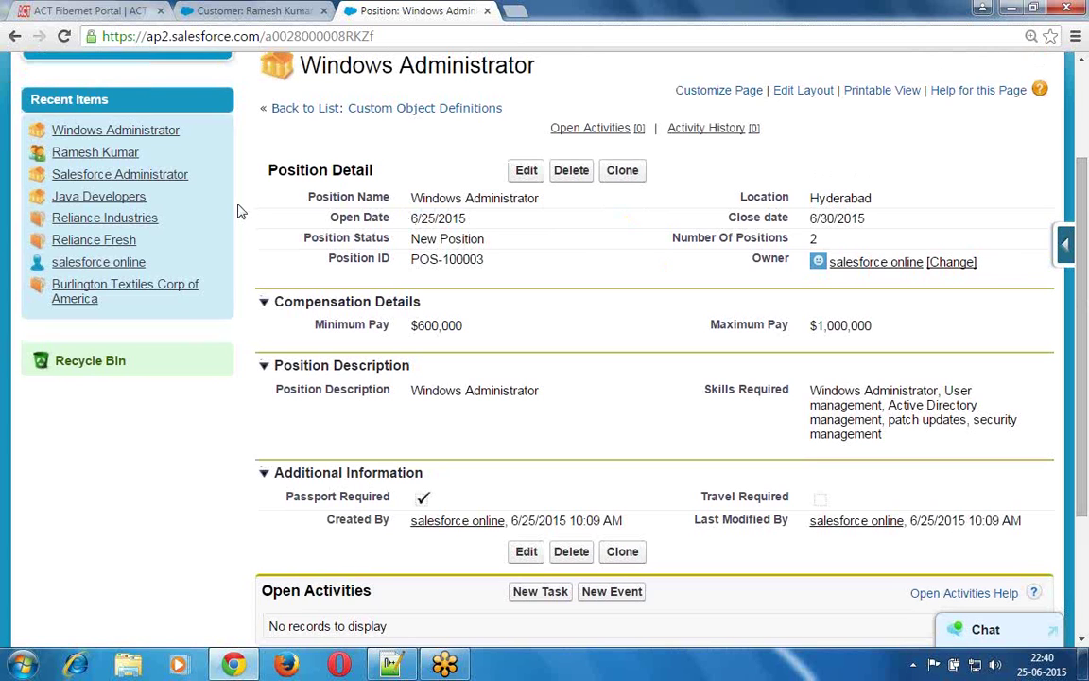
{"action": "left_click", "coordinate": [273, 11]}
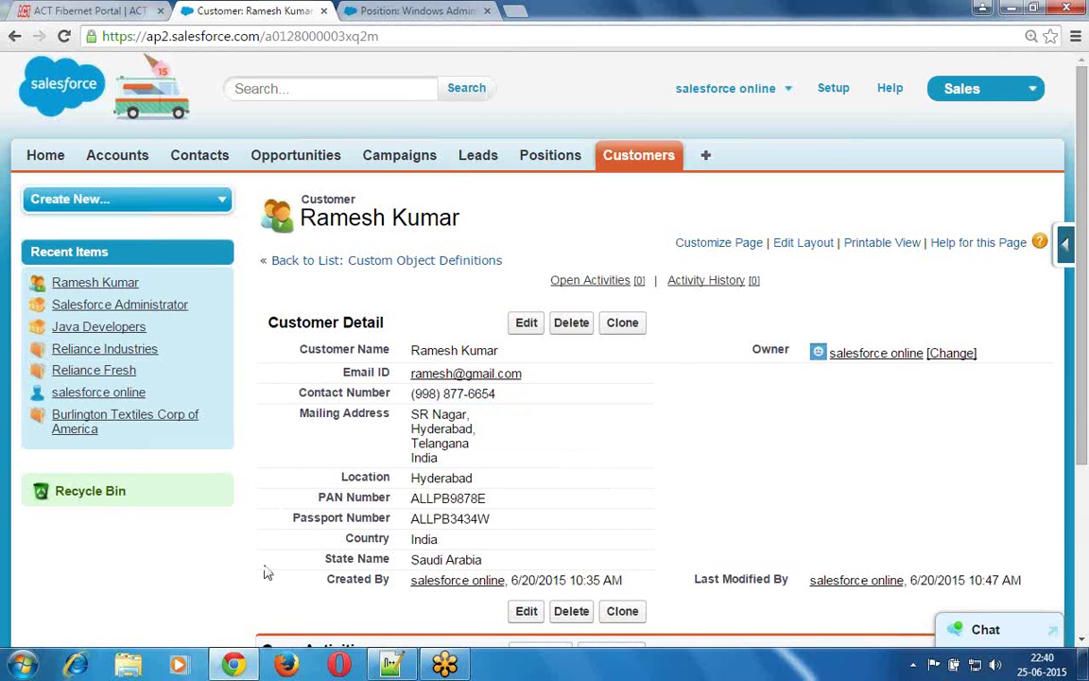
{"action": "left_click", "coordinate": [416, 11]}
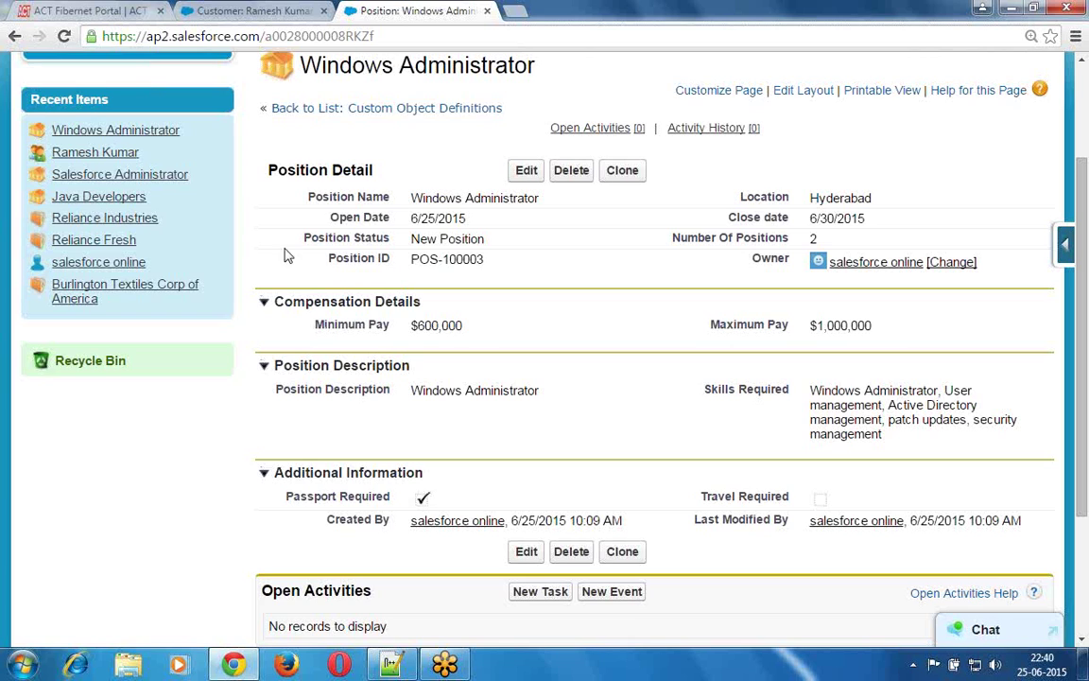
{"action": "double_click", "coordinate": [301, 170]}
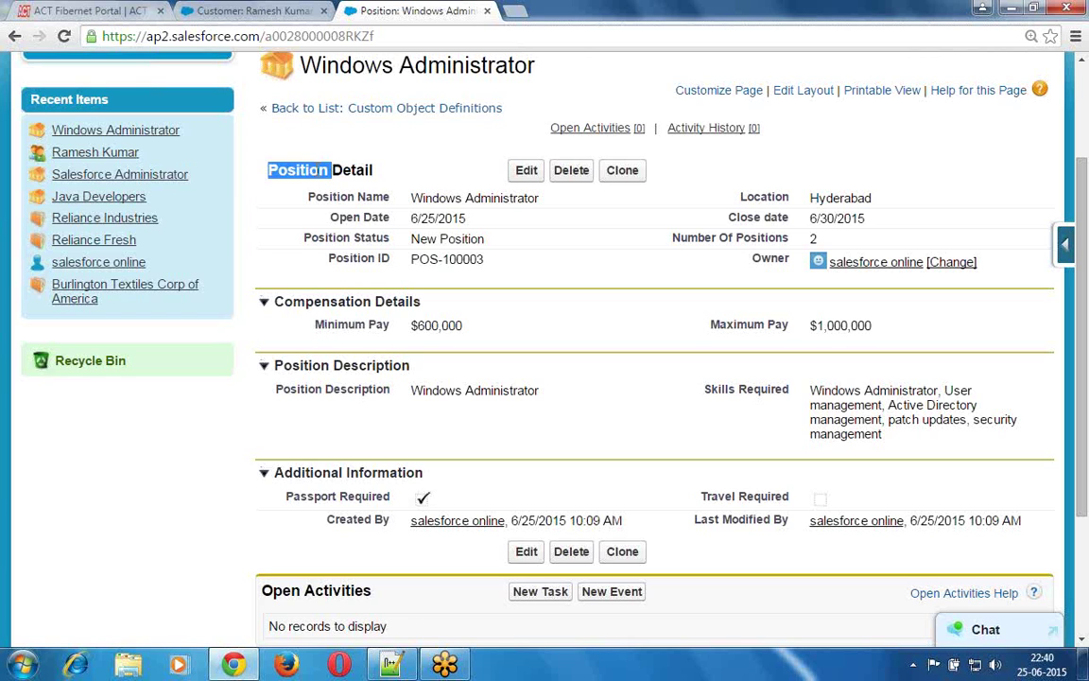
{"action": "left_click", "coordinate": [338, 305]}
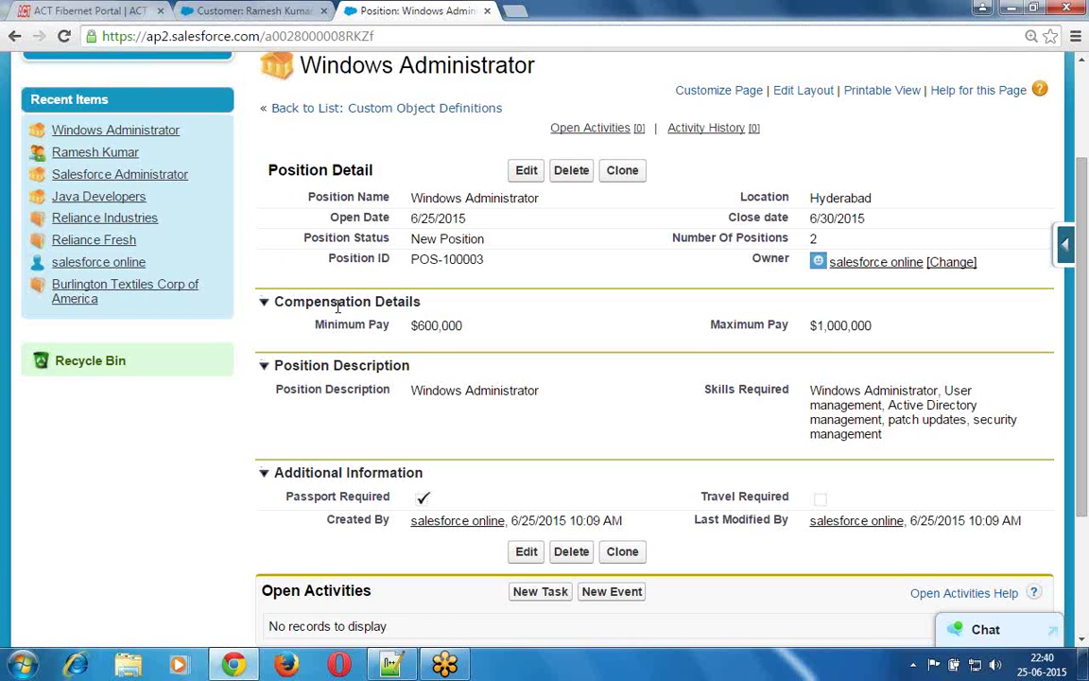
{"action": "double_click", "coordinate": [337, 304]}
{"action": "double_click", "coordinate": [312, 369]}
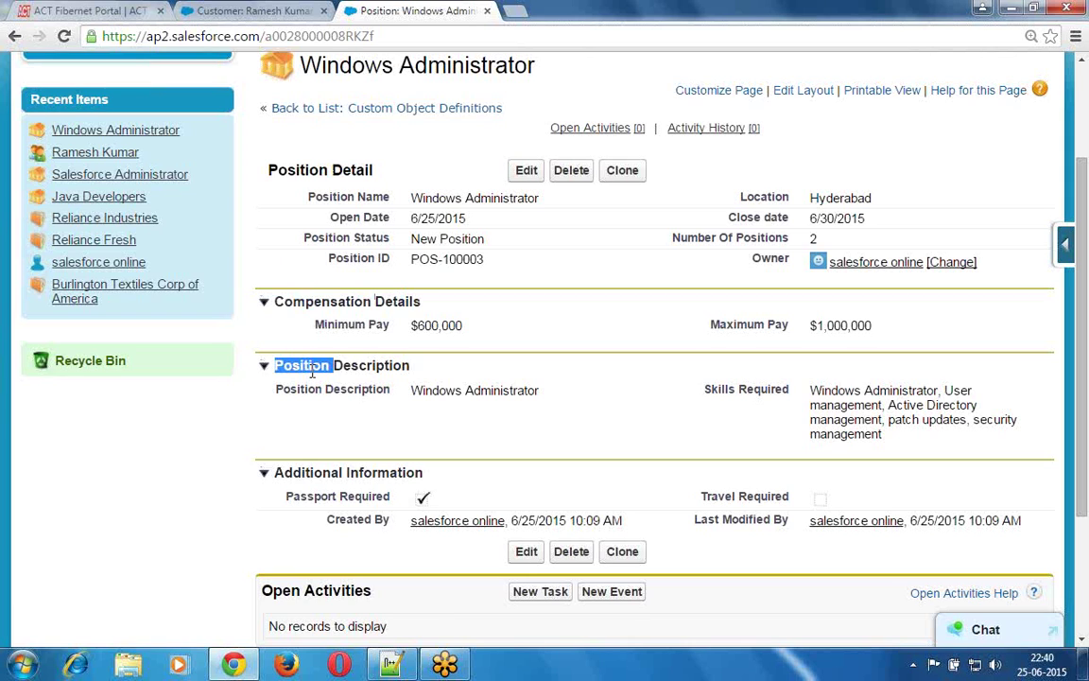
{"action": "left_click", "coordinate": [305, 475]}
{"action": "double_click", "coordinate": [305, 476]}
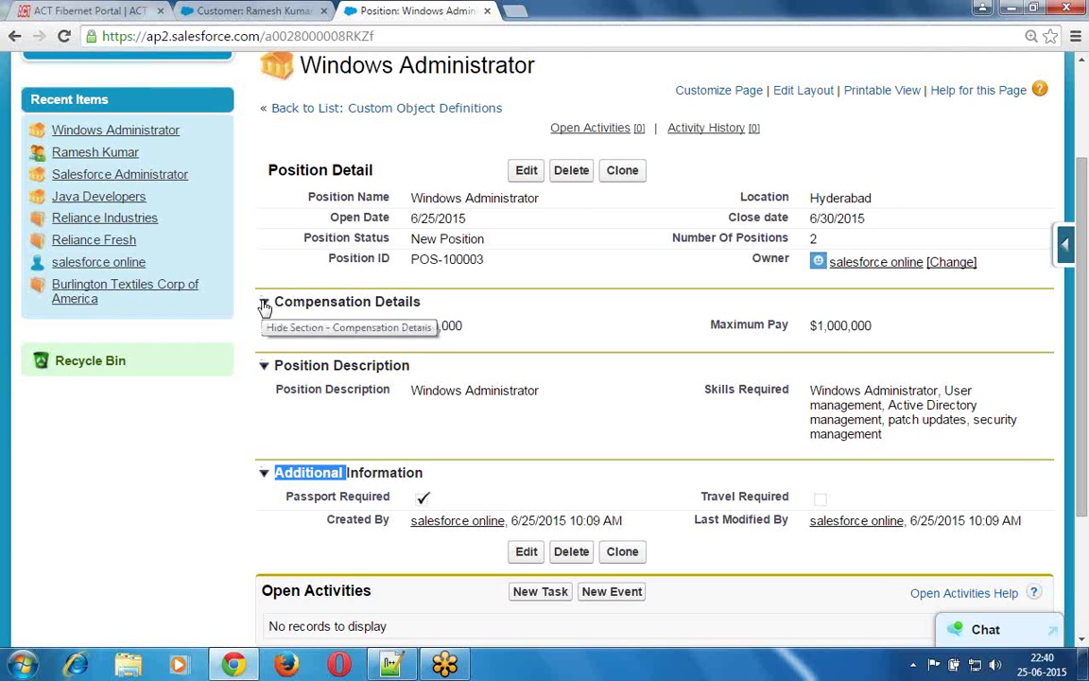
- Collapse and re-expand the Compensation Details, Position Description and Additional Information sections
{"action": "left_click", "coordinate": [265, 304]}
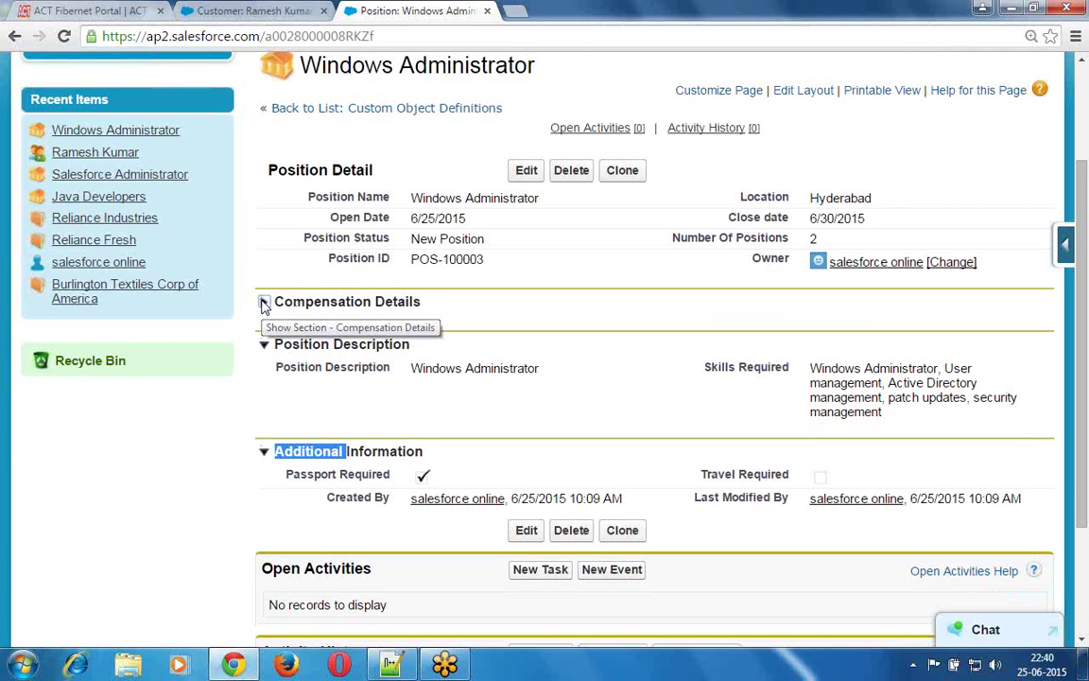
{"action": "left_click", "coordinate": [264, 346]}
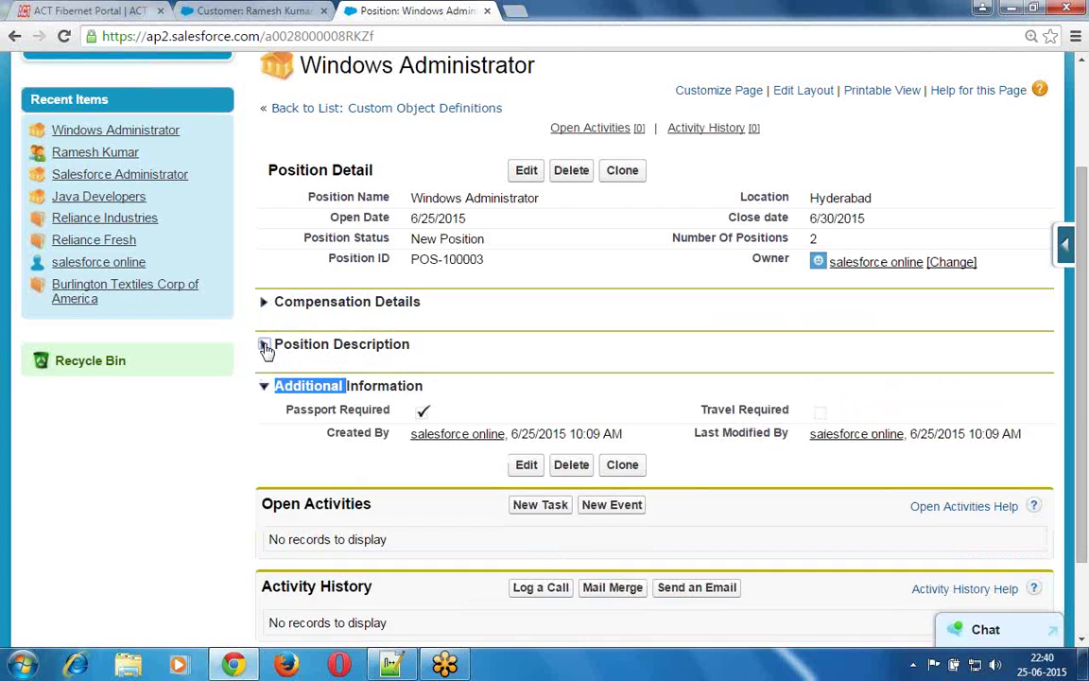
{"action": "left_click", "coordinate": [262, 387]}
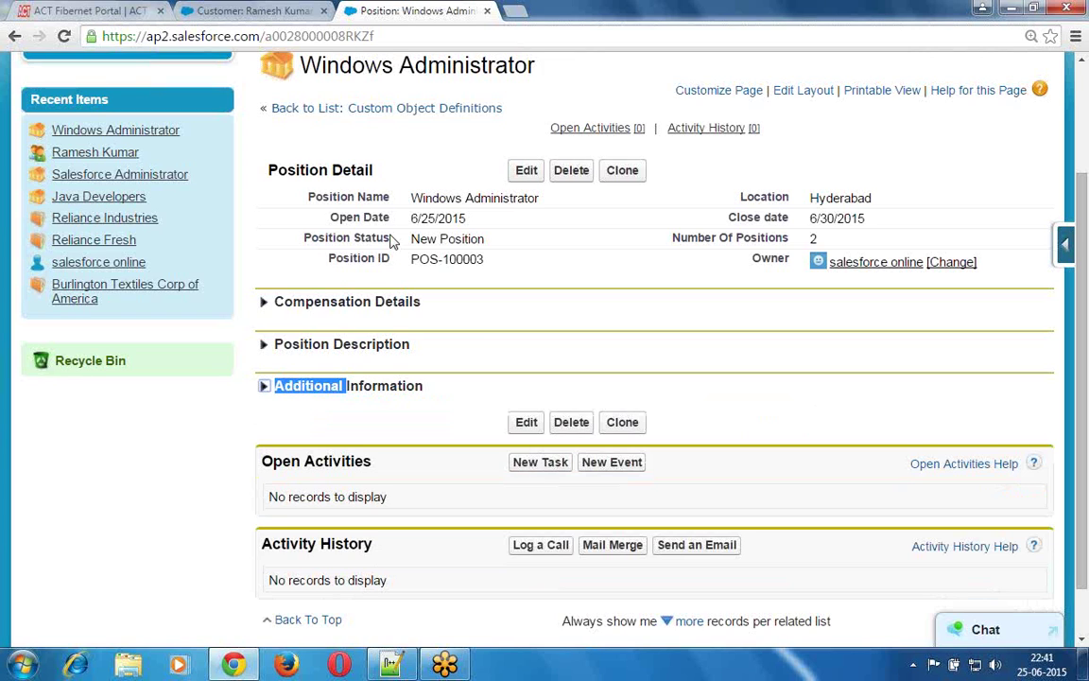
{"action": "left_click", "coordinate": [287, 284]}
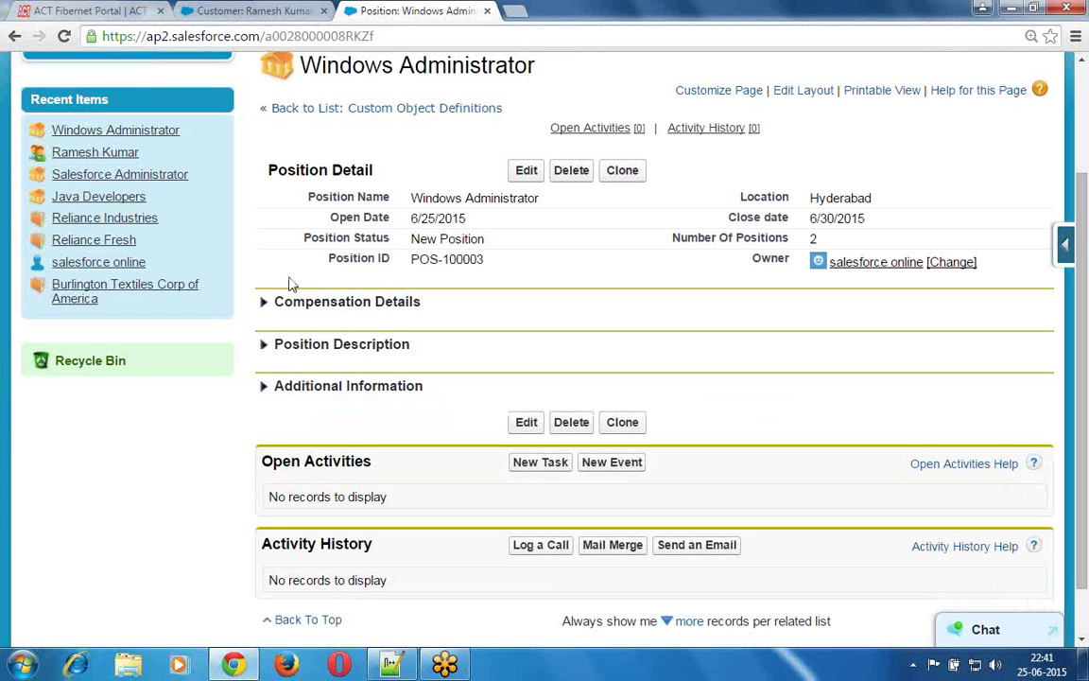
{"action": "left_click", "coordinate": [265, 346]}
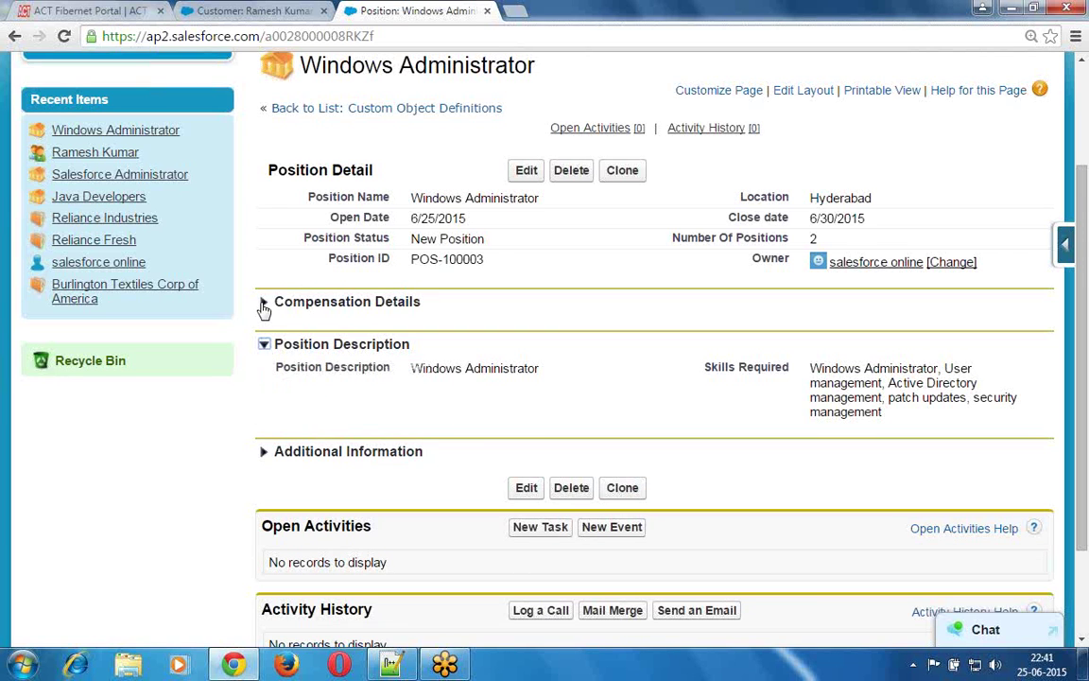
{"action": "left_click", "coordinate": [264, 305]}
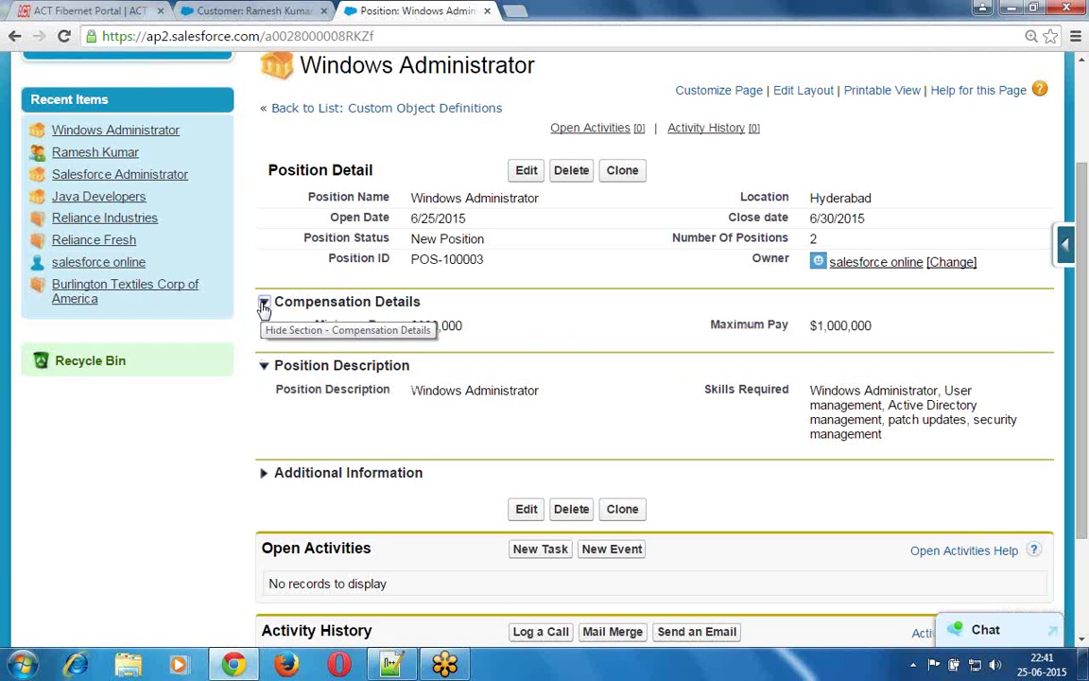
{"action": "left_click", "coordinate": [265, 478]}
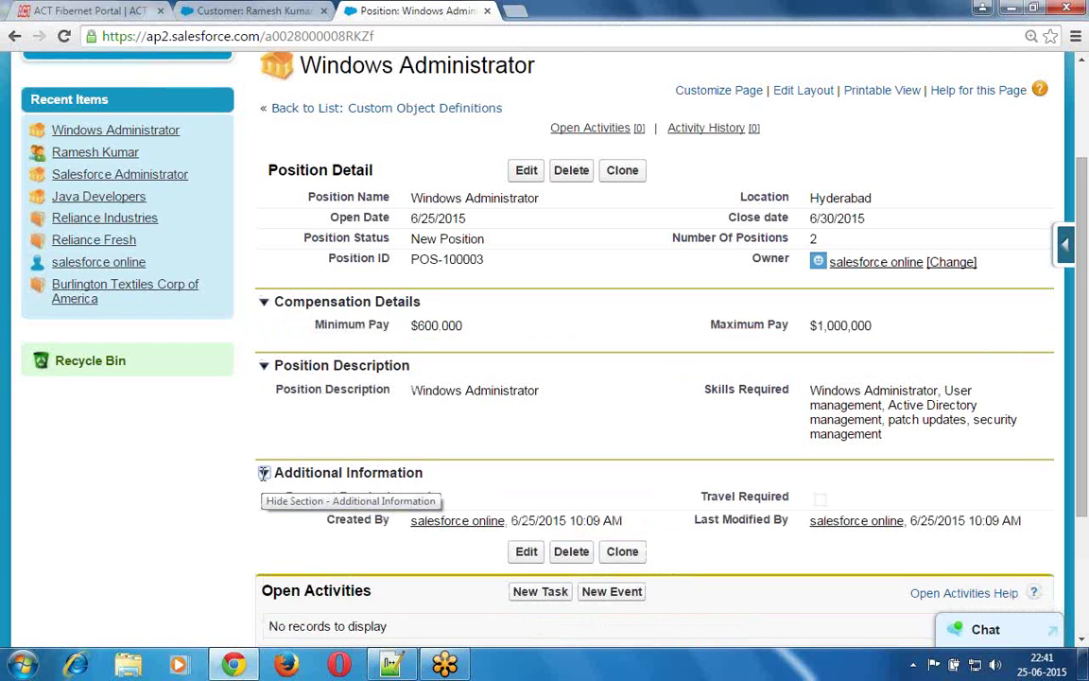
{"action": "left_click", "coordinate": [266, 308]}
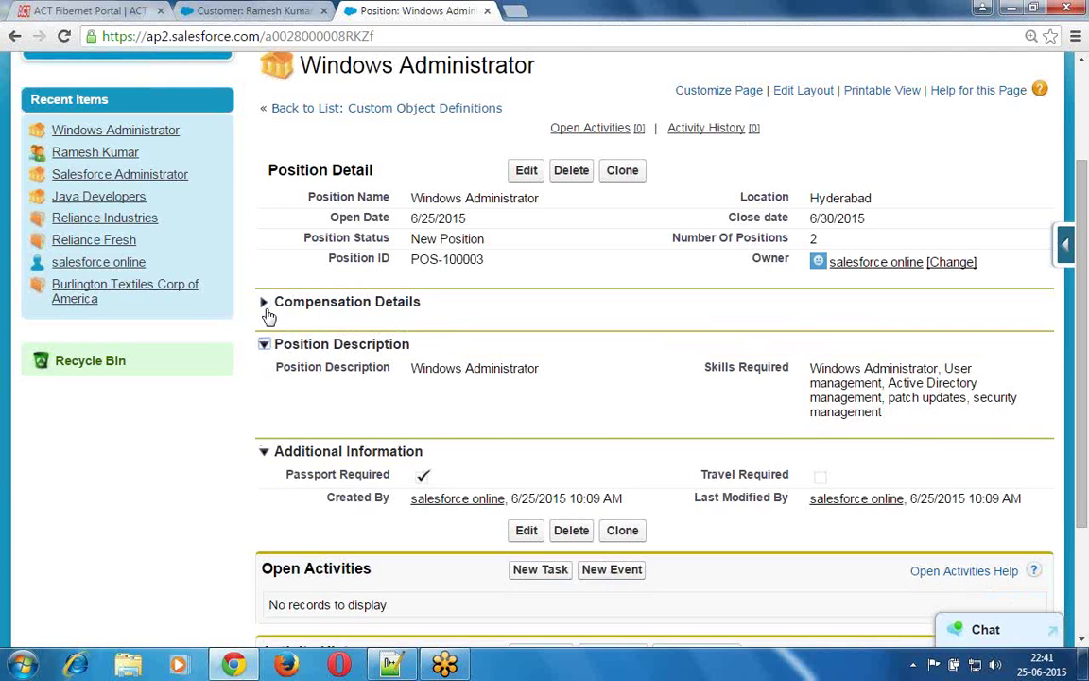
{"action": "left_click", "coordinate": [265, 344]}
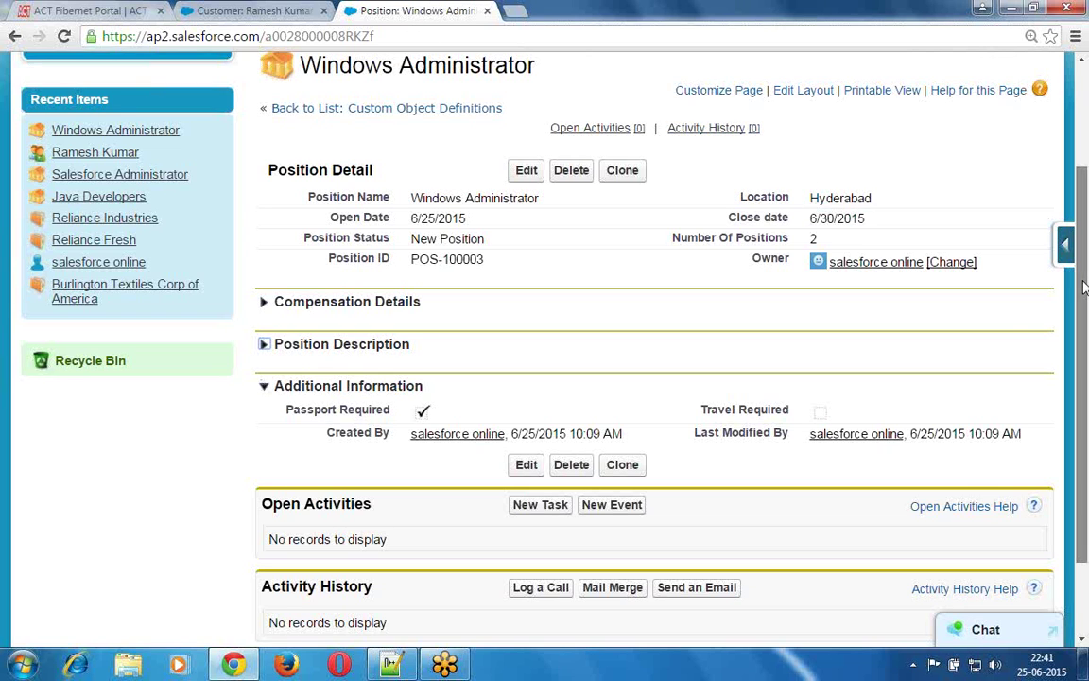
- Review the Open Activities and Activity History related lists, then open the Position layout editor
{"action": "scroll", "coordinate": [1002, 321], "scroll_direction": "down", "scroll_amount": 1}
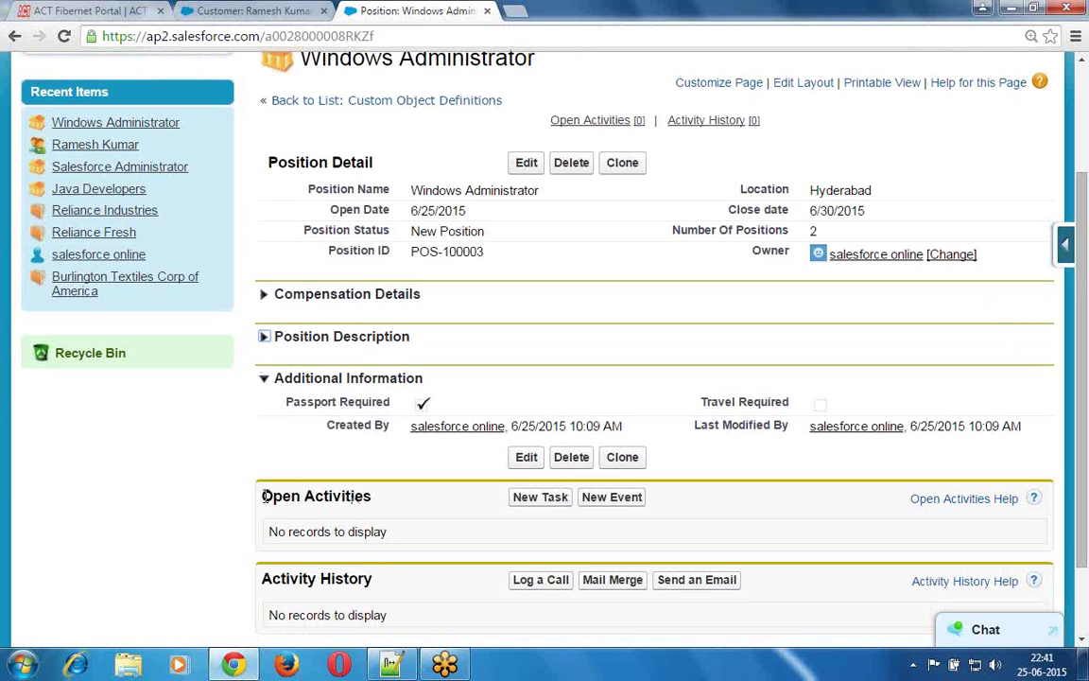
{"action": "left_click_drag", "start_coordinate": [262, 496], "coordinate": [373, 504]}
{"action": "left_click_drag", "start_coordinate": [381, 582], "coordinate": [259, 578]}
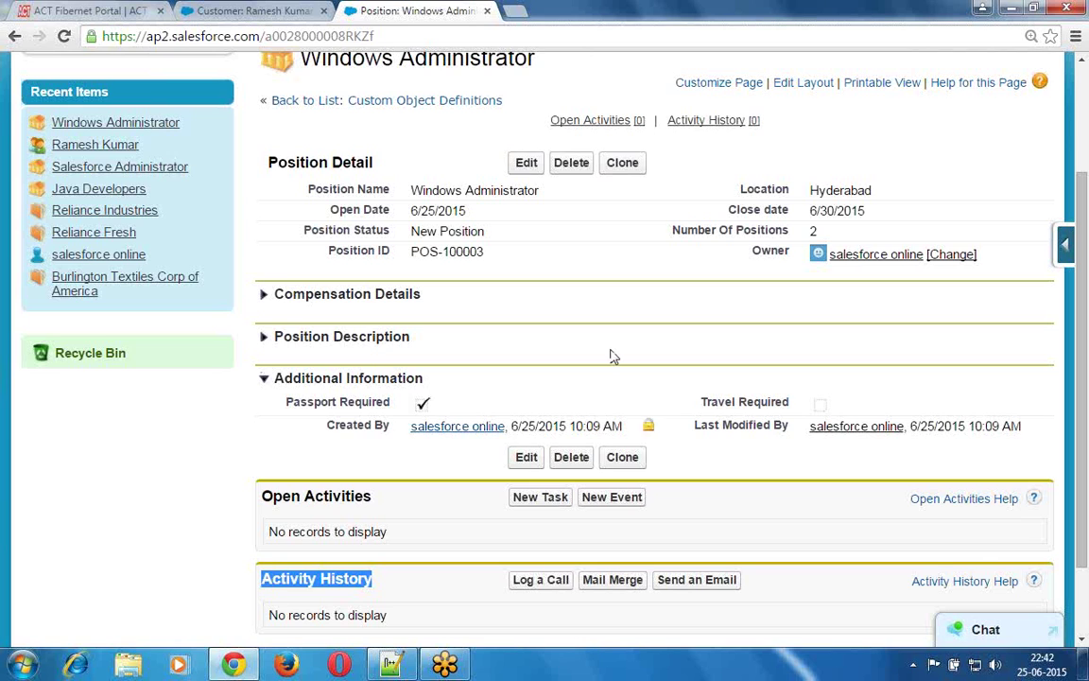
{"action": "left_click", "coordinate": [813, 84]}
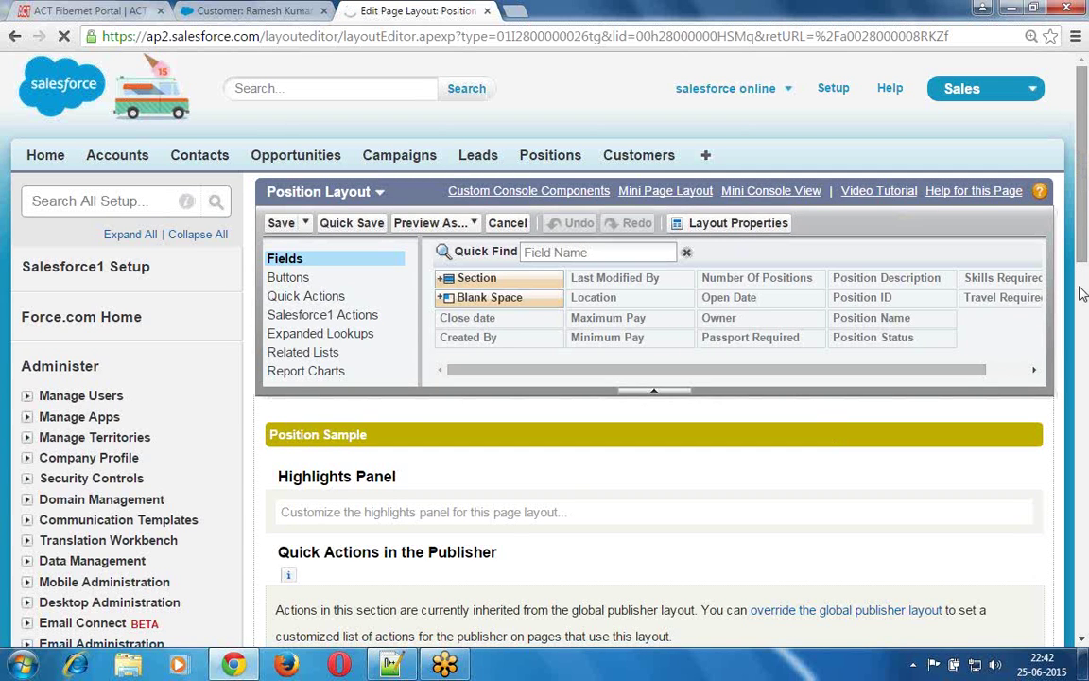
- Override the inherited publisher quick actions on the Position layout
{"action": "scroll", "coordinate": [1082, 294], "scroll_direction": "down", "scroll_amount": 3}
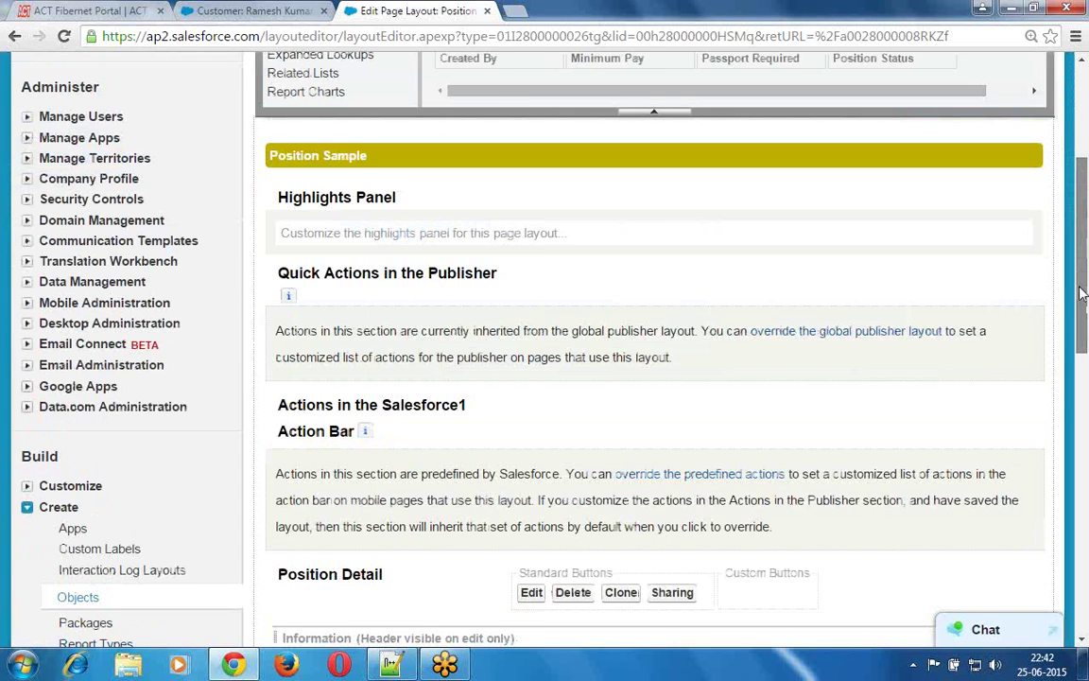
{"action": "mouse_move", "coordinate": [1028, 359]}
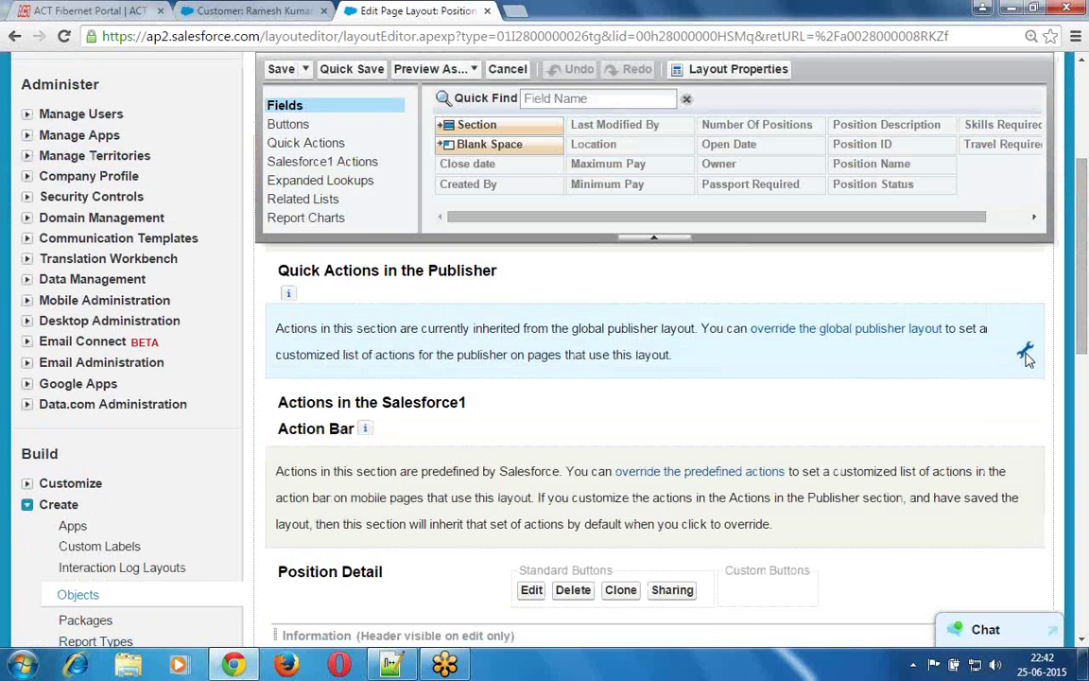
{"action": "left_click", "coordinate": [1025, 354]}
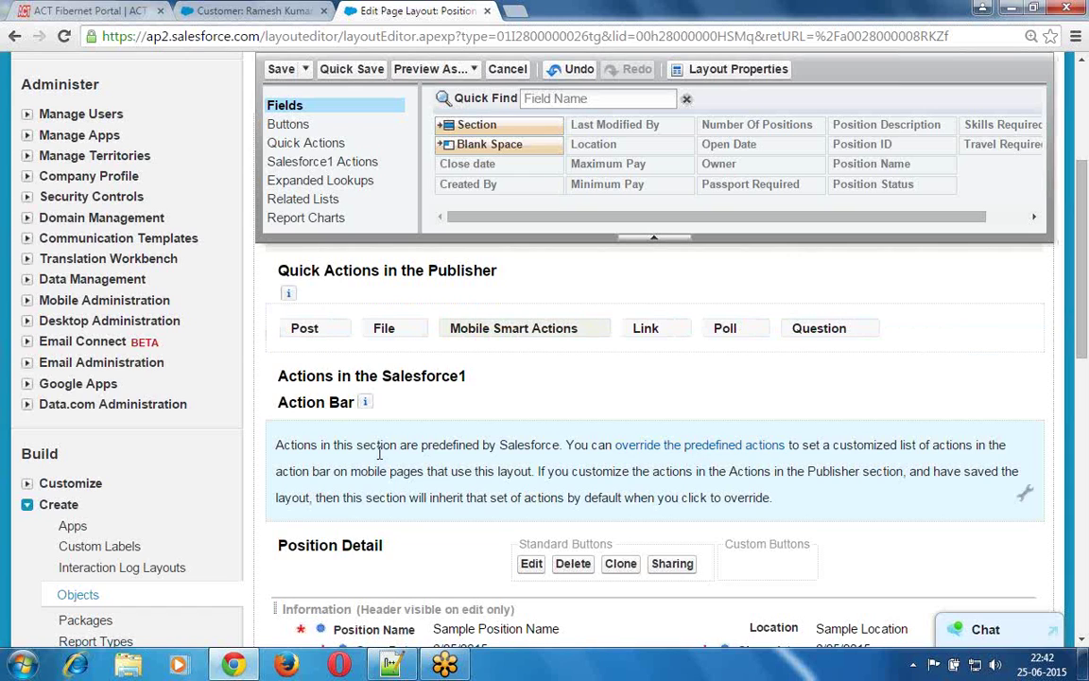
{"action": "left_click_drag", "start_coordinate": [379, 453], "coordinate": [363, 416]}
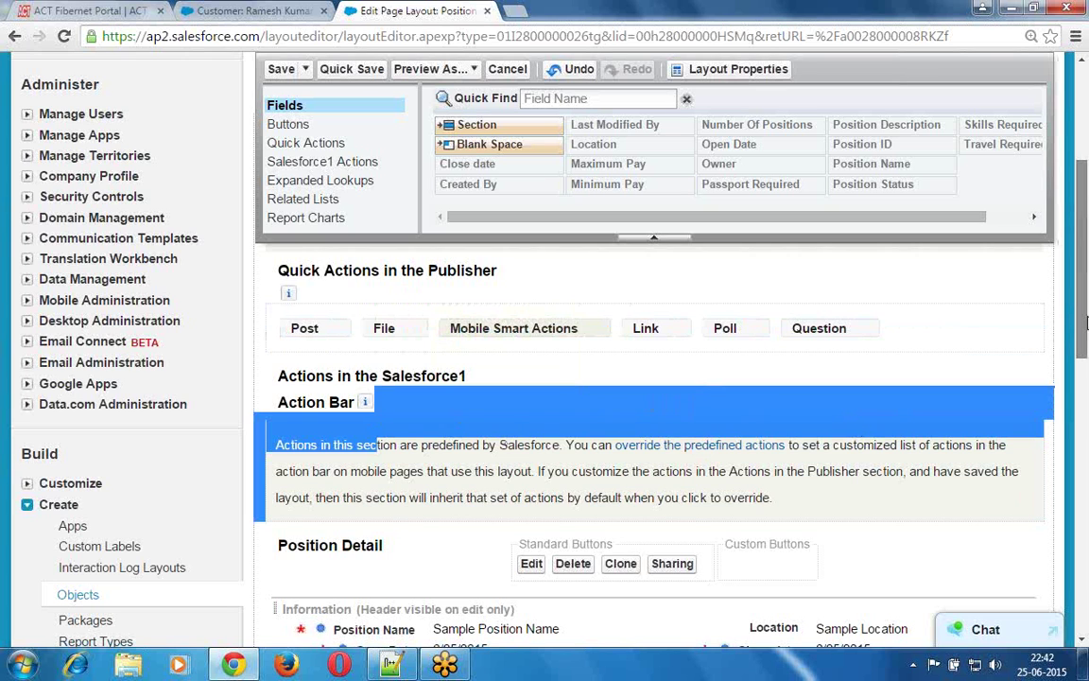
- Make the Information section show its header on detail pages
{"action": "left_click_drag", "start_coordinate": [1087, 322], "coordinate": [1087, 429]}
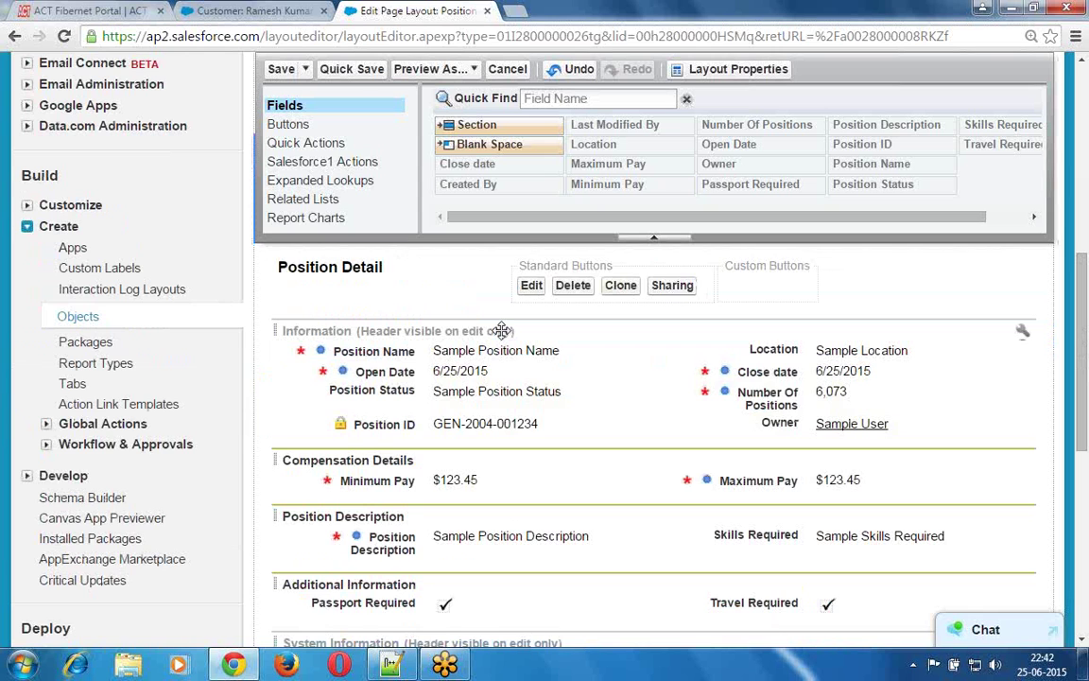
{"action": "double_click", "coordinate": [504, 338]}
{"action": "left_click", "coordinate": [493, 286]}
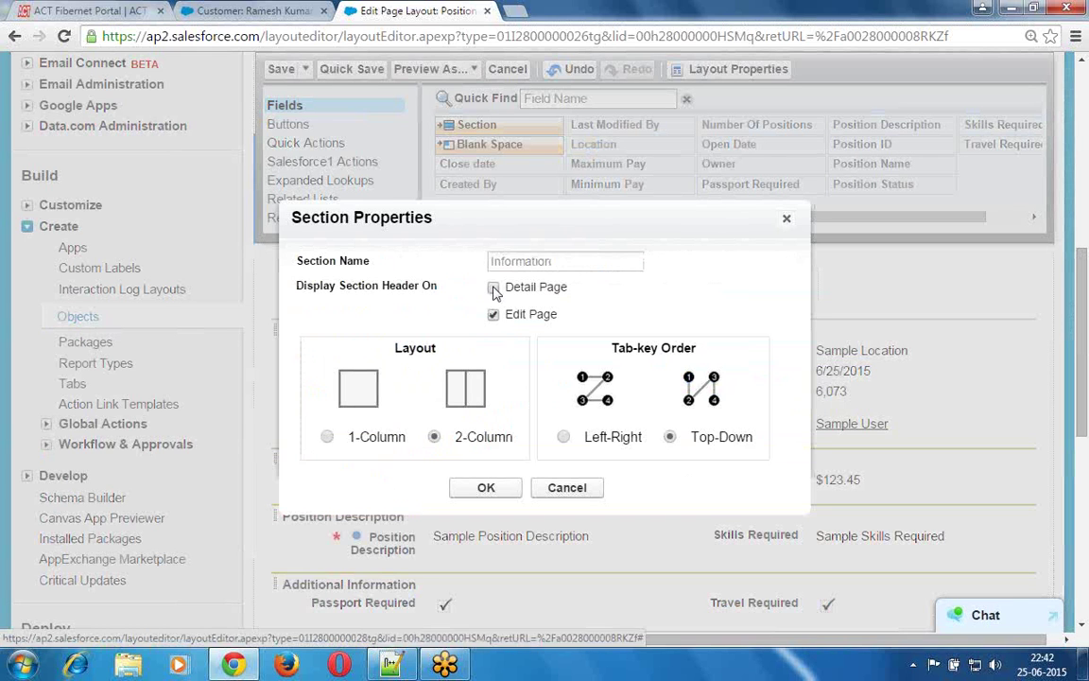
{"action": "left_click", "coordinate": [486, 485]}
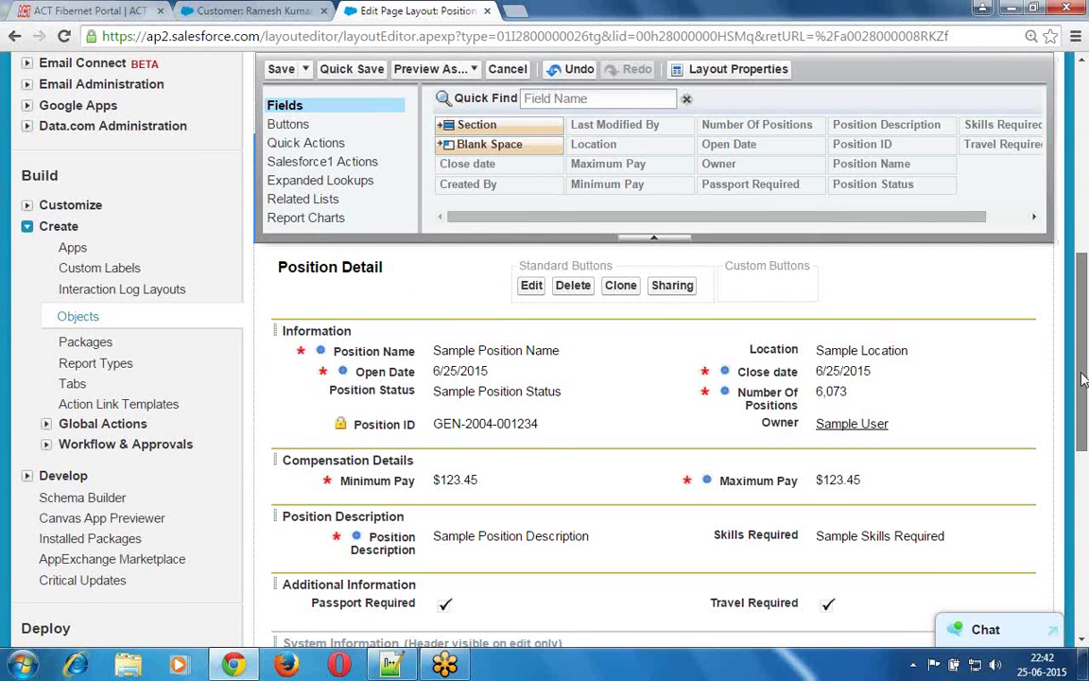
- Remove the Open Activities and Activity History related lists from the layout
{"action": "left_click_drag", "start_coordinate": [1084, 378], "coordinate": [1083, 504]}
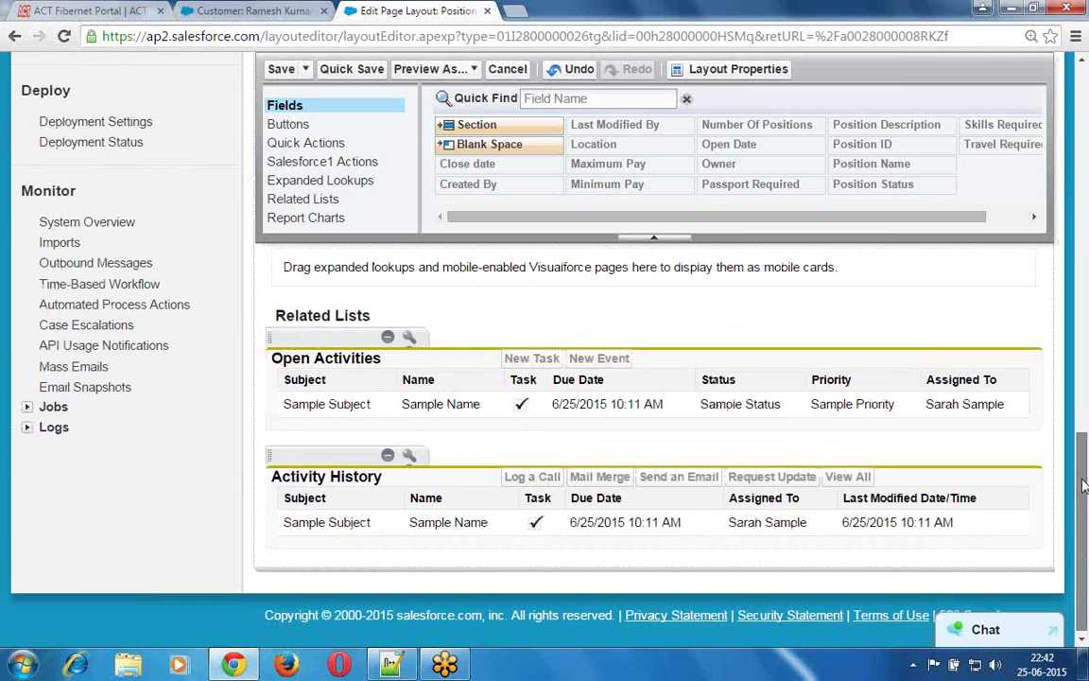
{"action": "scroll", "coordinate": [1083, 484], "scroll_direction": "up", "scroll_amount": 1}
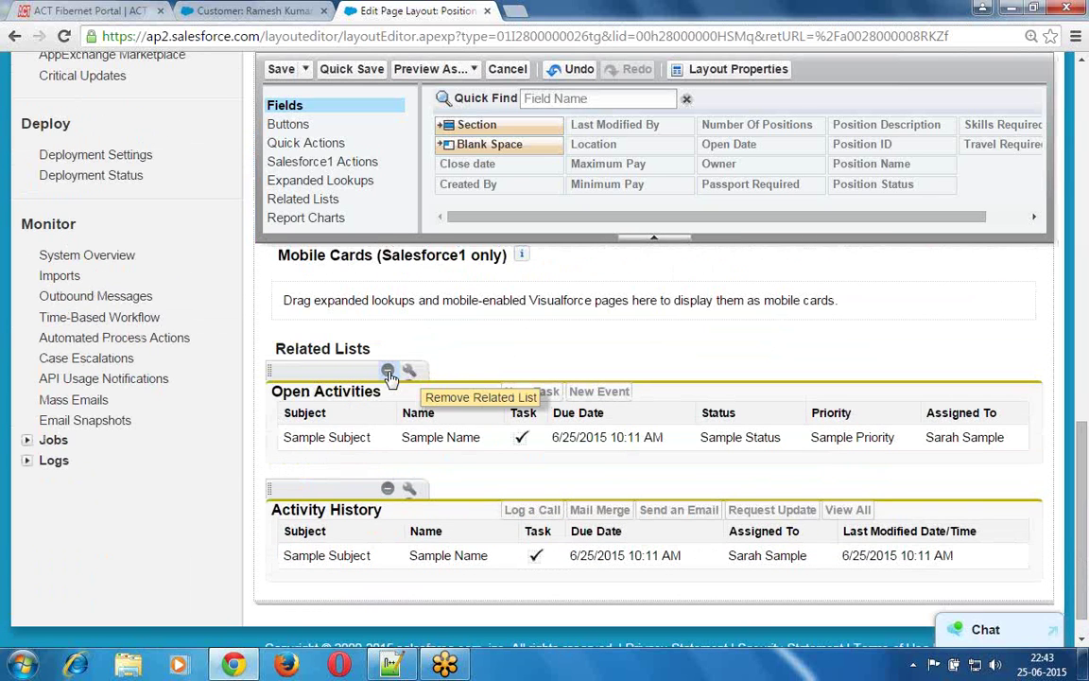
{"action": "left_click", "coordinate": [387, 372]}
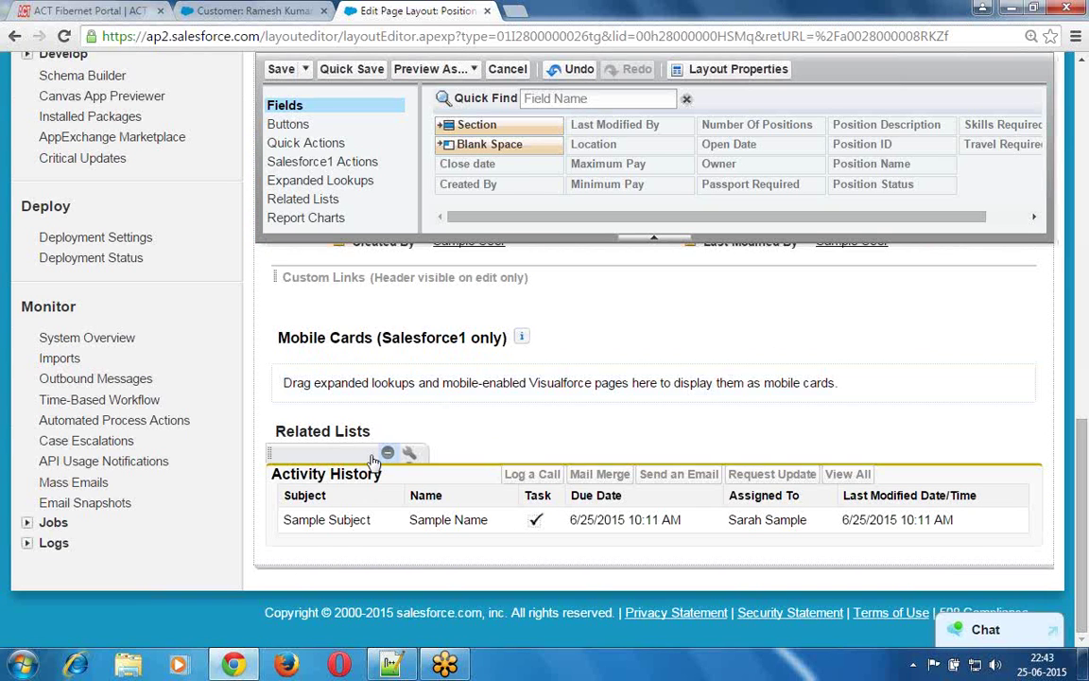
{"action": "left_click", "coordinate": [387, 453]}
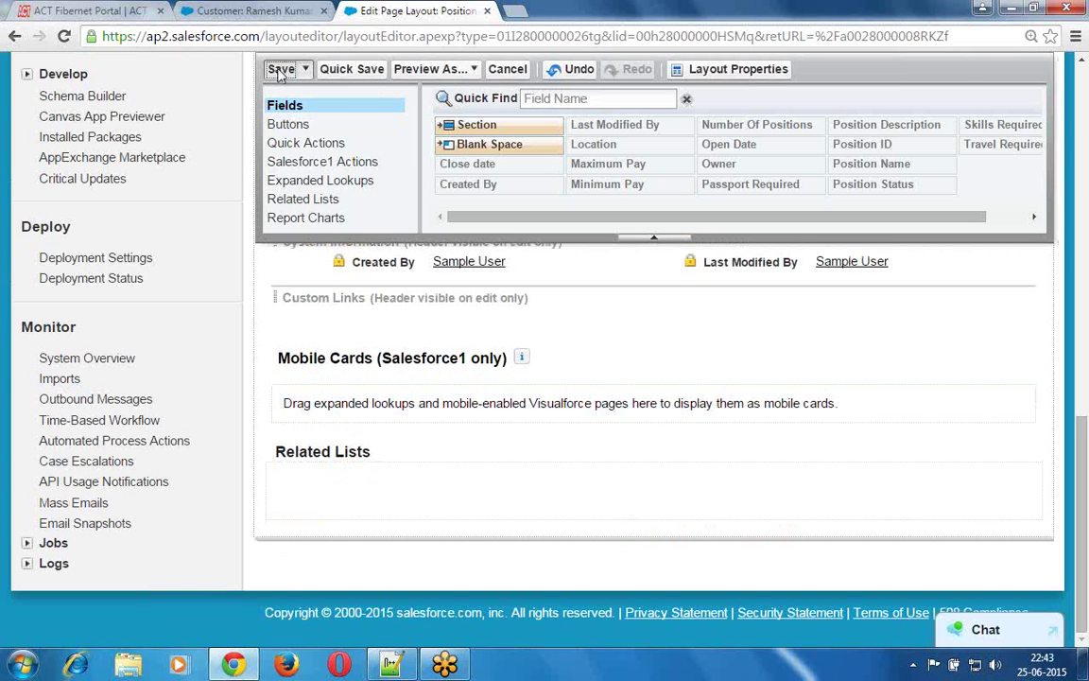
- Save the page layout and open the Java Developers position record
{"action": "left_click", "coordinate": [281, 71]}
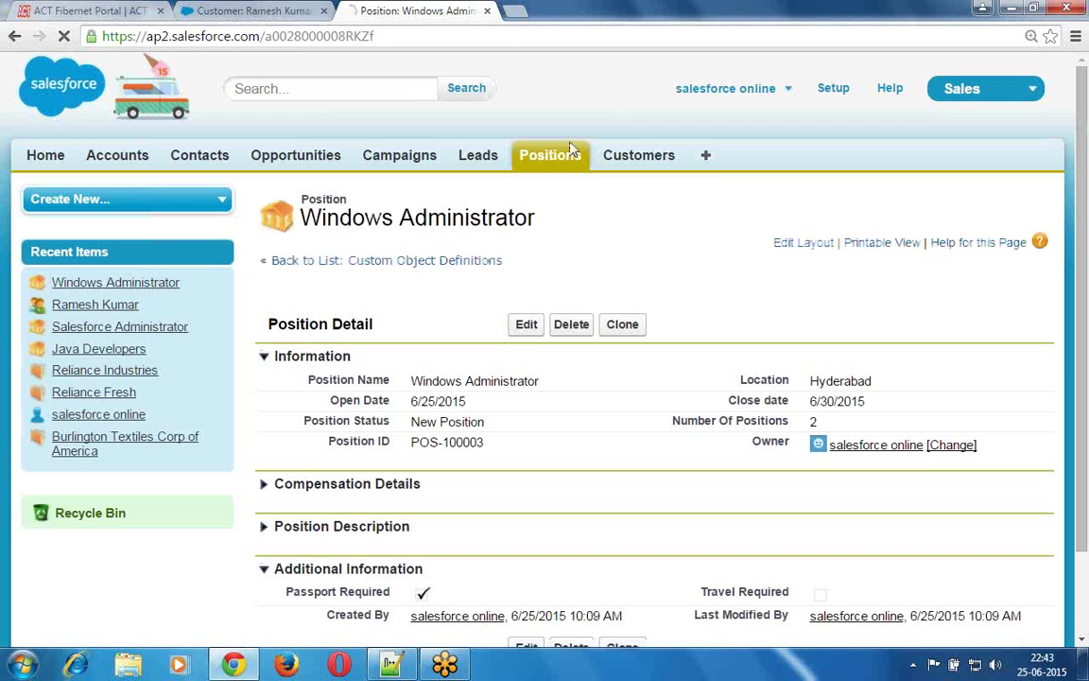
{"action": "left_click", "coordinate": [572, 151]}
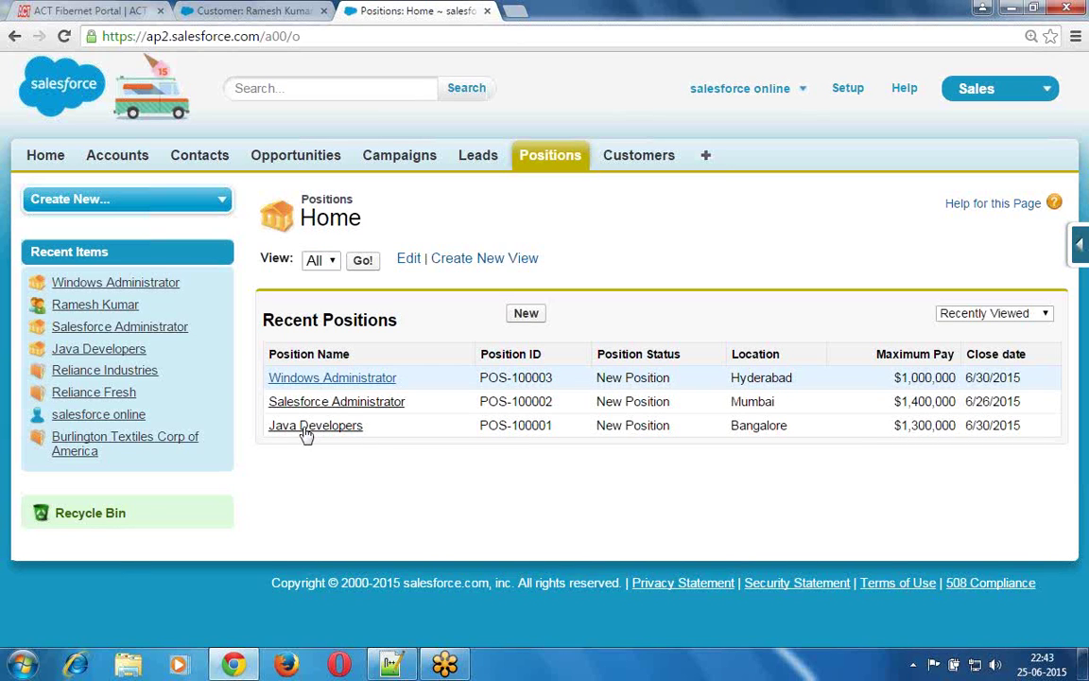
{"action": "left_click", "coordinate": [316, 432]}
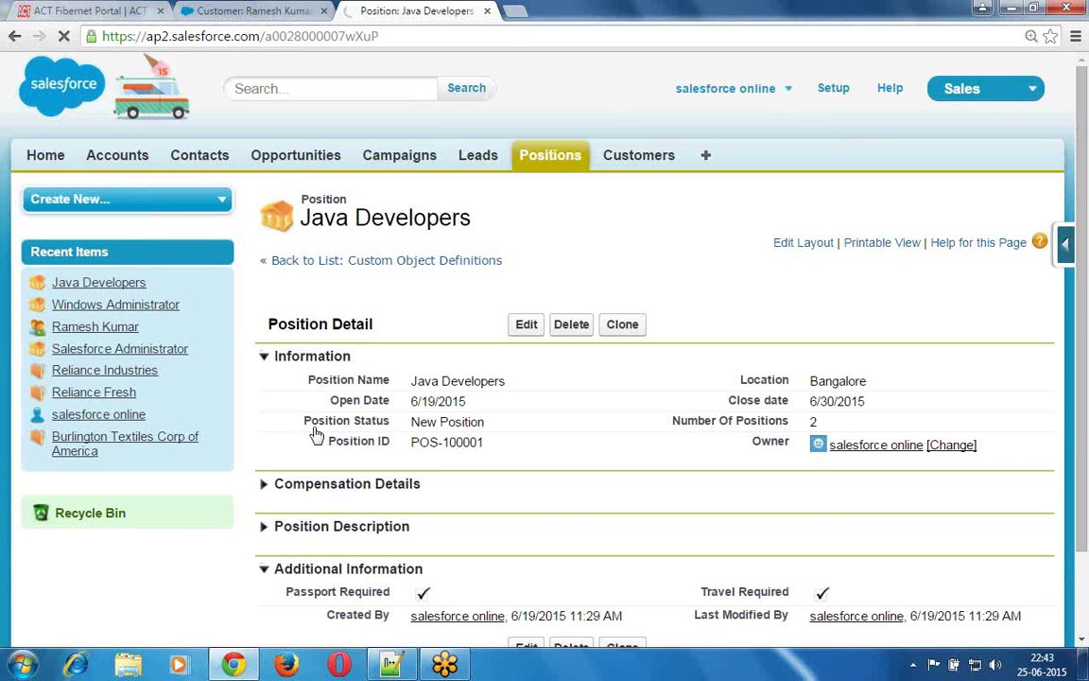
- Collapse the Information and Additional Information sections, then edit the Java Developers position
{"action": "left_click", "coordinate": [264, 356]}
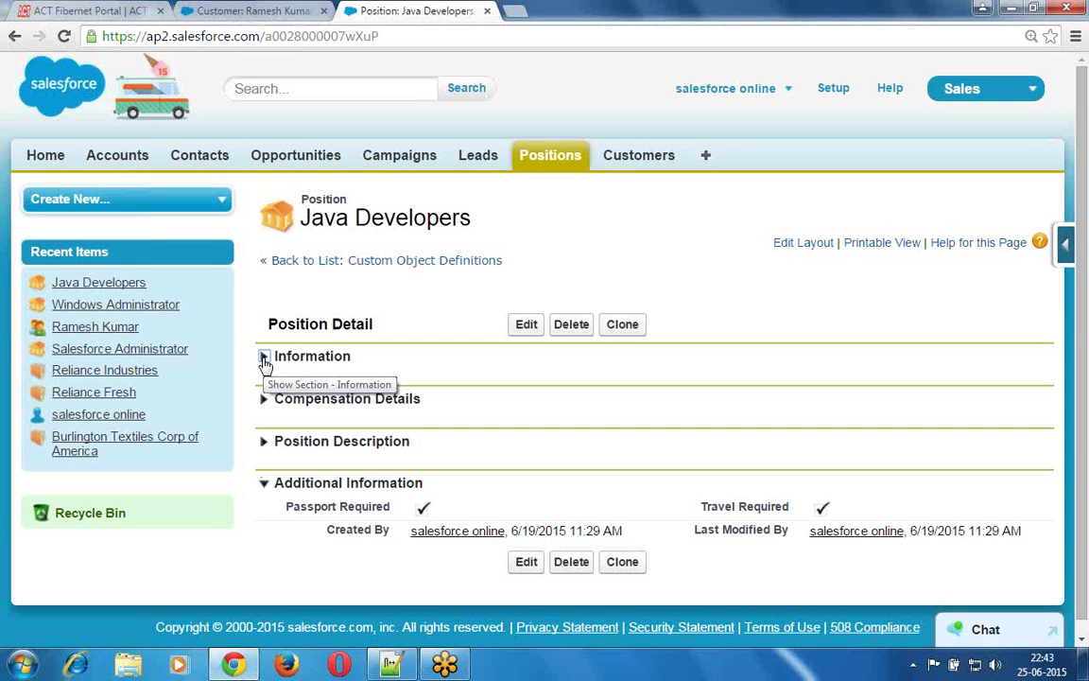
{"action": "left_click", "coordinate": [265, 484]}
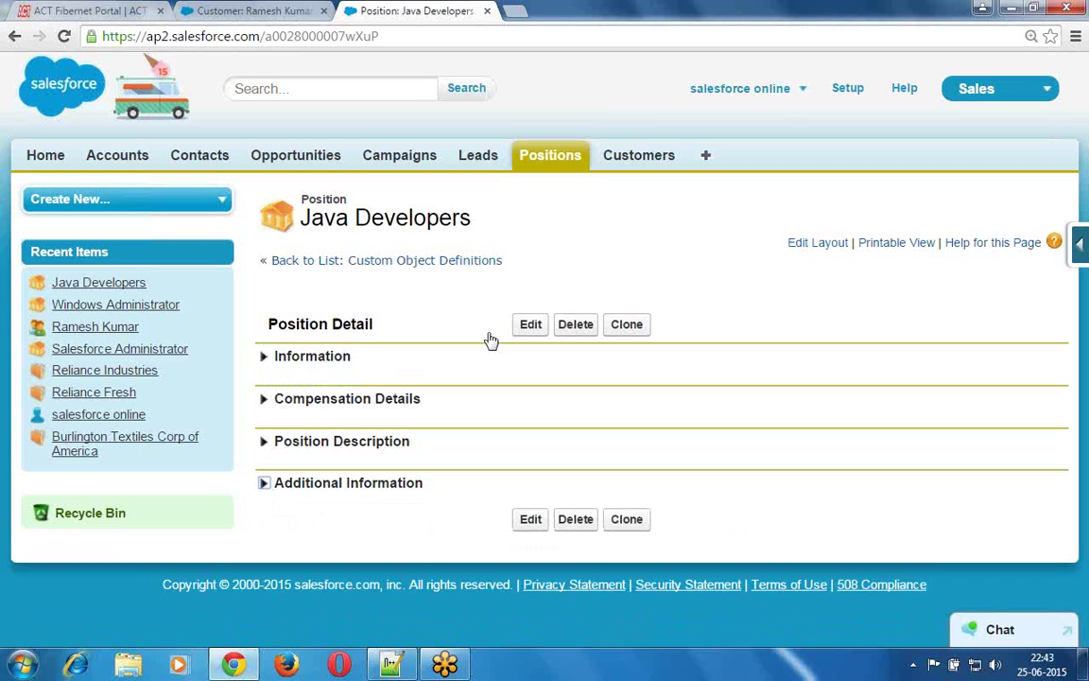
{"action": "left_click", "coordinate": [527, 326]}
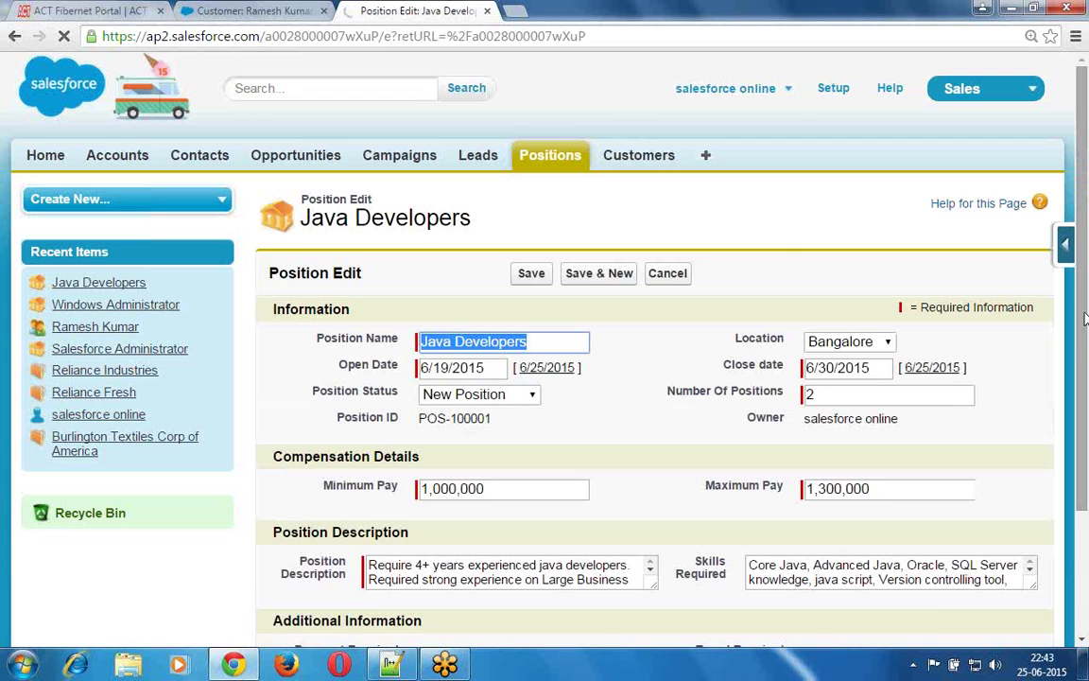
- Scroll through the Java Developers edit form and save the position
{"action": "scroll", "coordinate": [1085, 343], "scroll_direction": "down", "scroll_amount": 3}
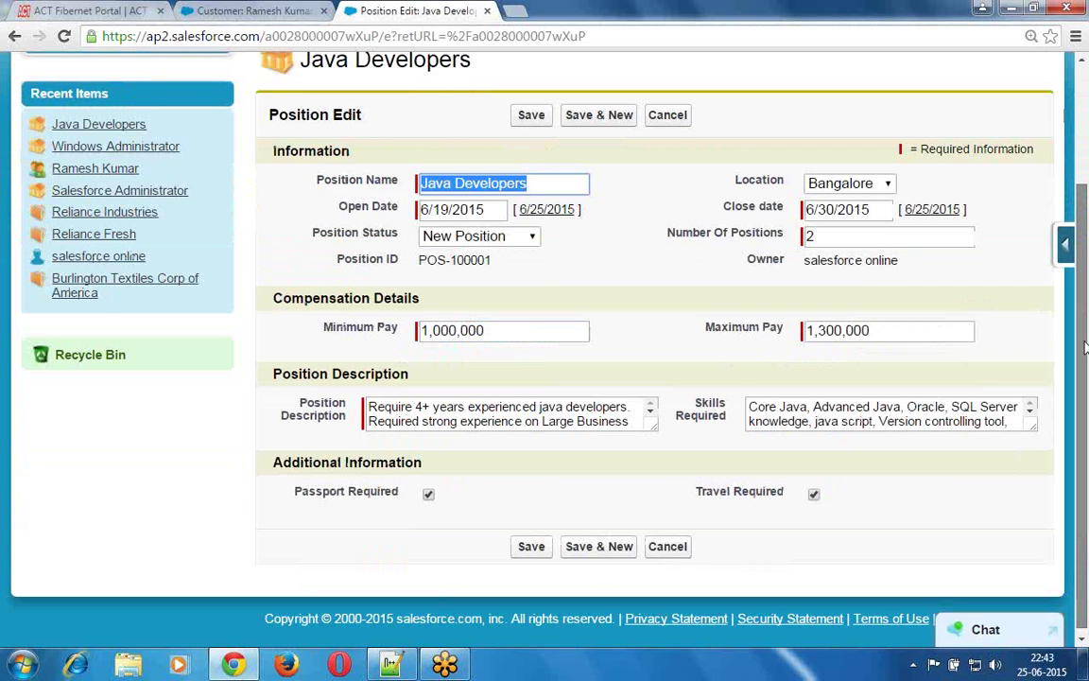
{"action": "left_click_drag", "start_coordinate": [1086, 346], "coordinate": [1085, 309]}
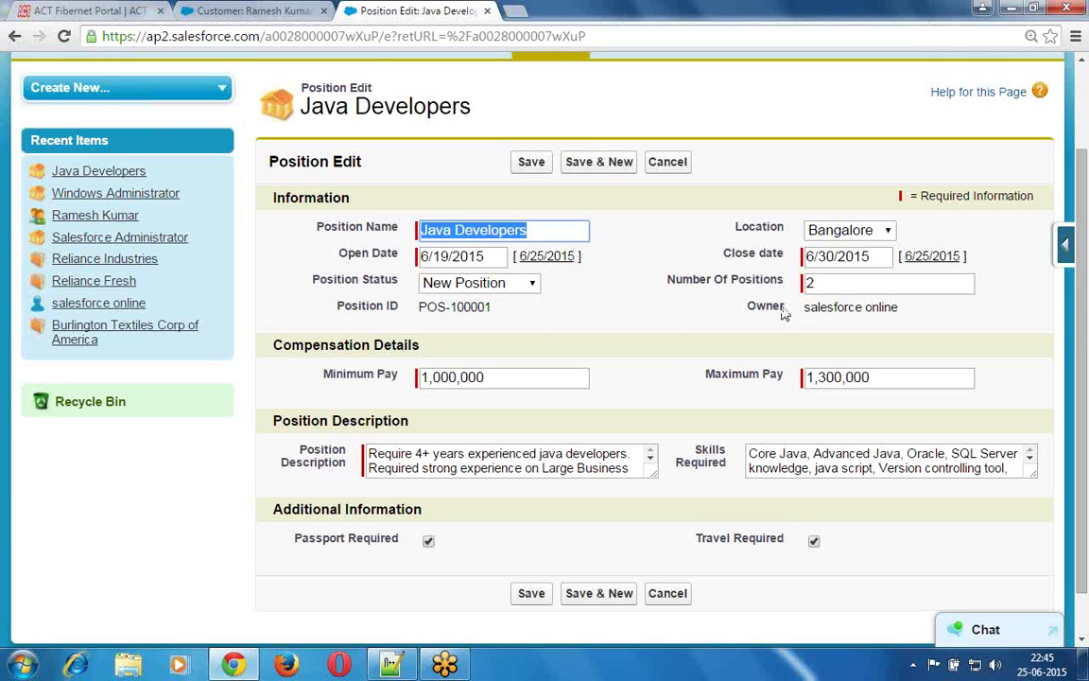
{"action": "left_click", "coordinate": [532, 163]}
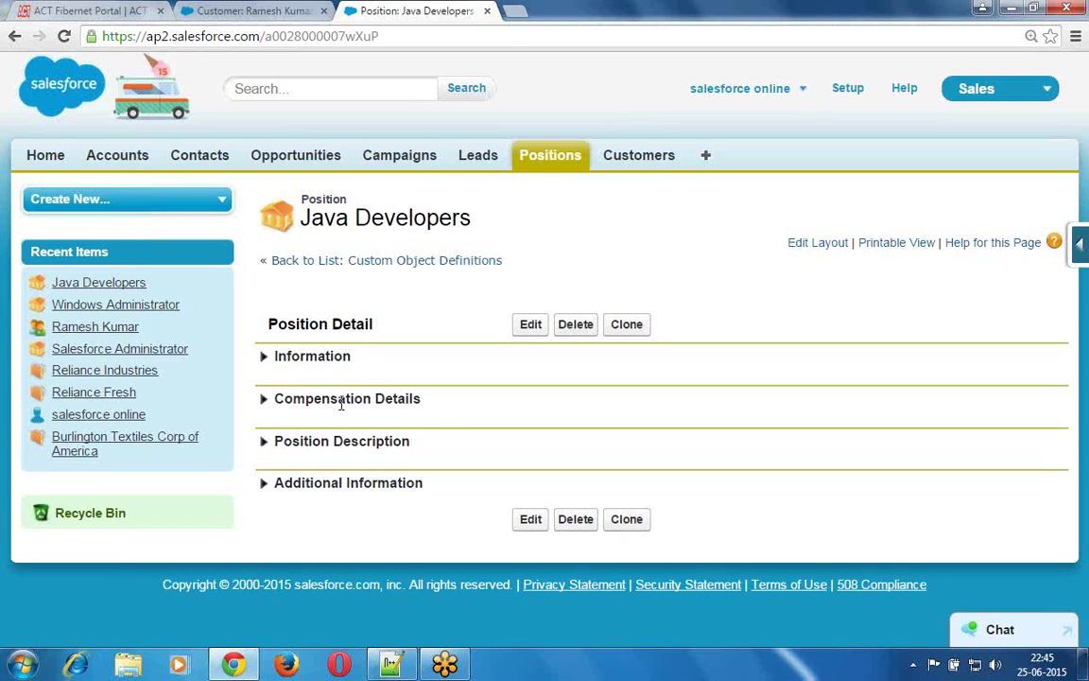
- Expand the Information, Compensation Details and Additional Information sections on the Java Developers record
{"action": "left_click", "coordinate": [264, 358]}
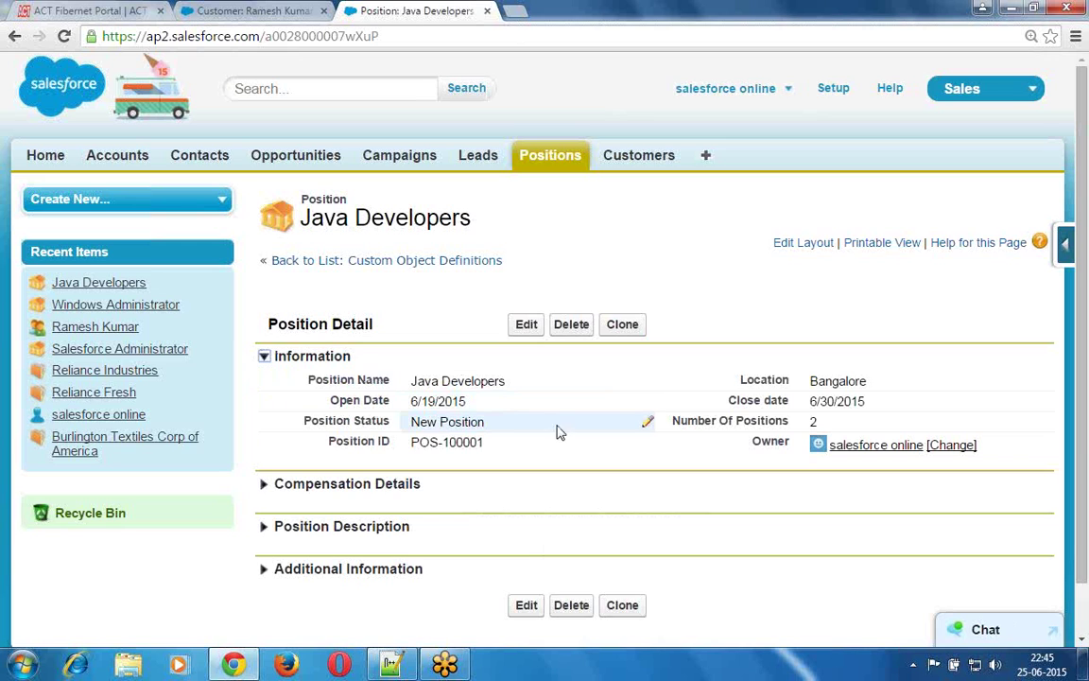
{"action": "left_click", "coordinate": [265, 486]}
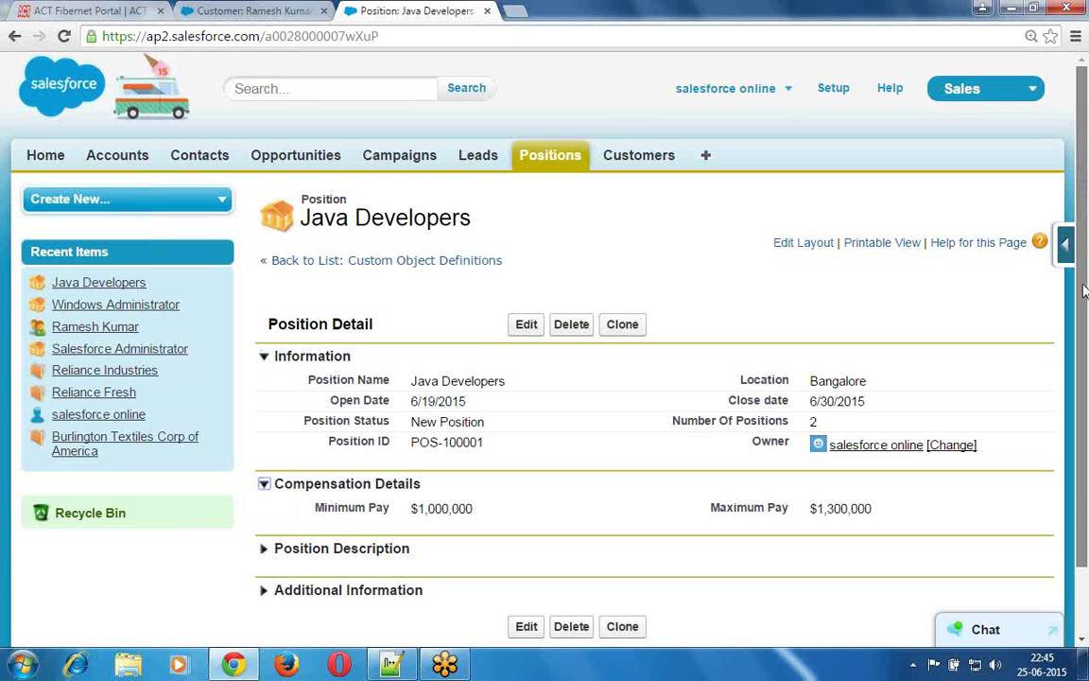
{"action": "left_click_drag", "start_coordinate": [1083, 291], "coordinate": [1081, 378]}
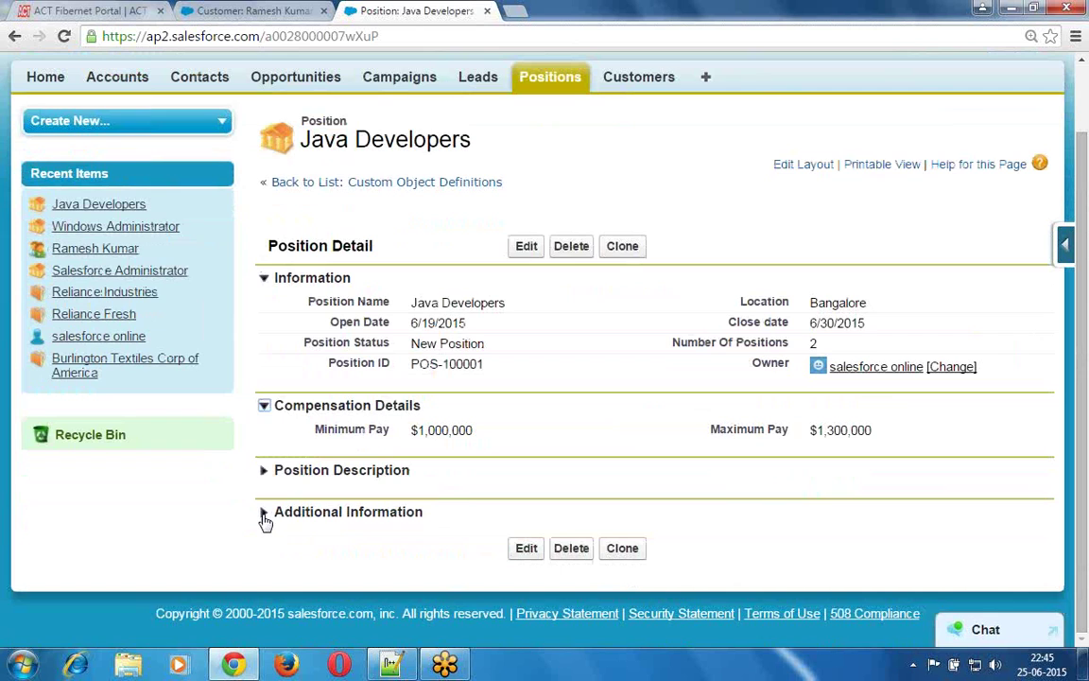
{"action": "left_click", "coordinate": [265, 513]}
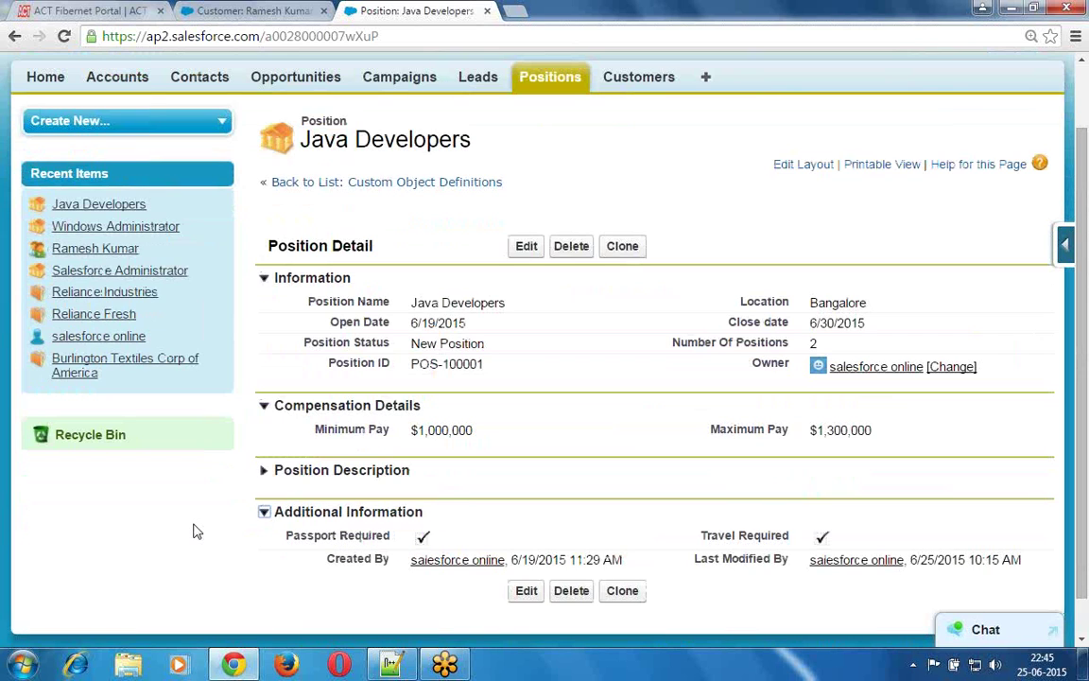
- Glance at the Customer record, then return and highlight the Minimum Pay label
{"action": "left_click", "coordinate": [252, 11]}
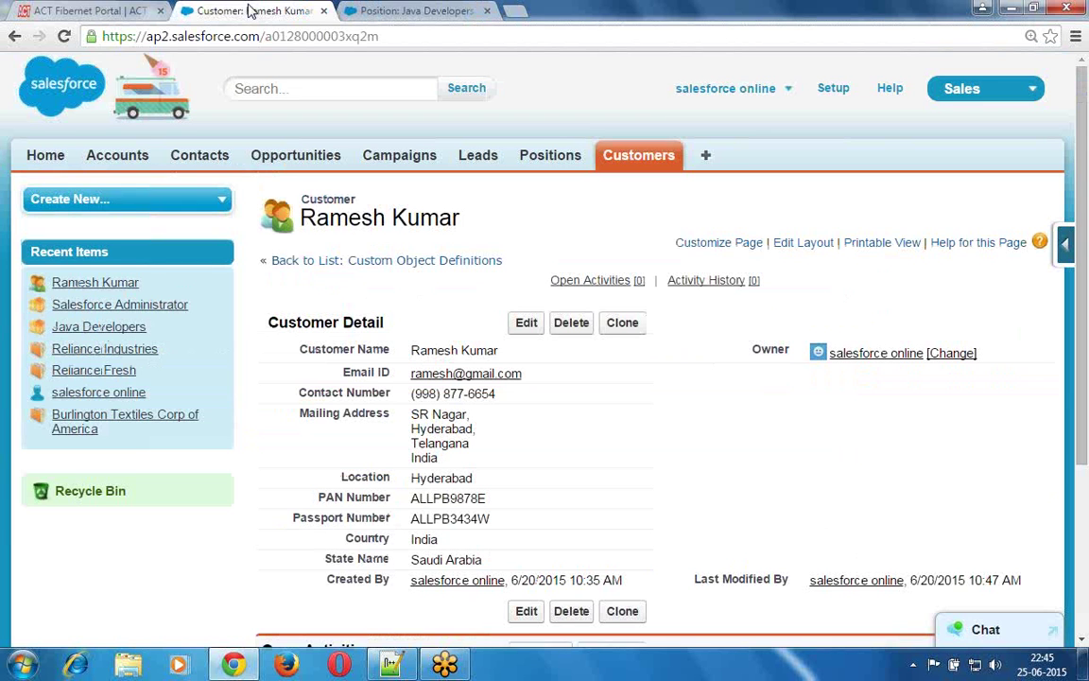
{"action": "left_click_drag", "start_coordinate": [269, 321], "coordinate": [390, 333]}
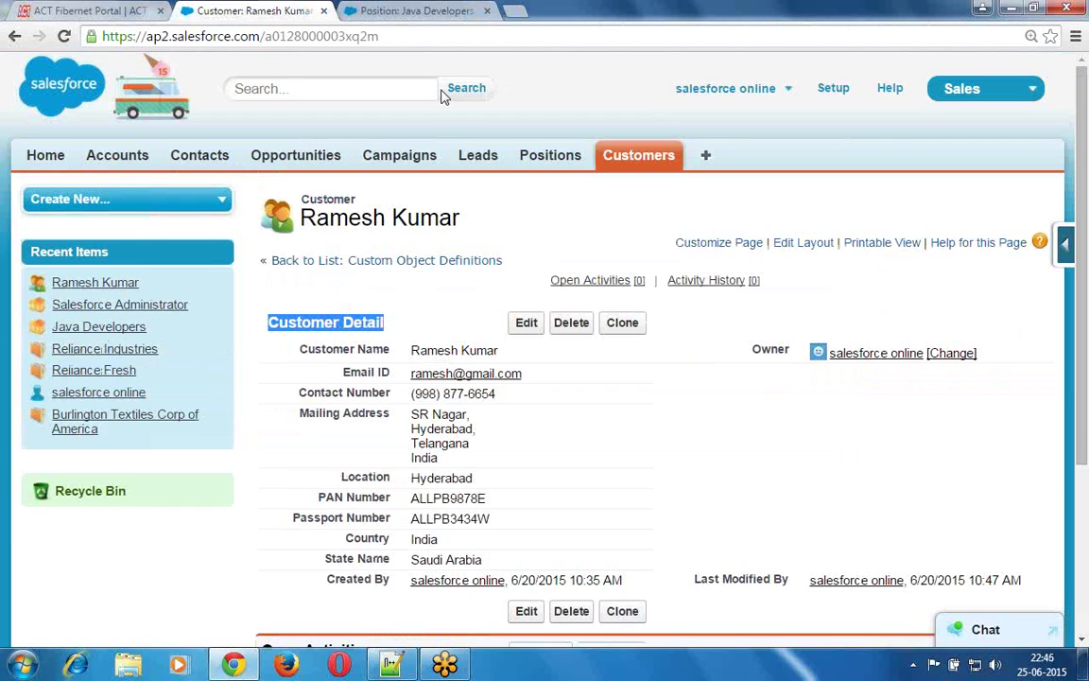
{"action": "left_click", "coordinate": [427, 11]}
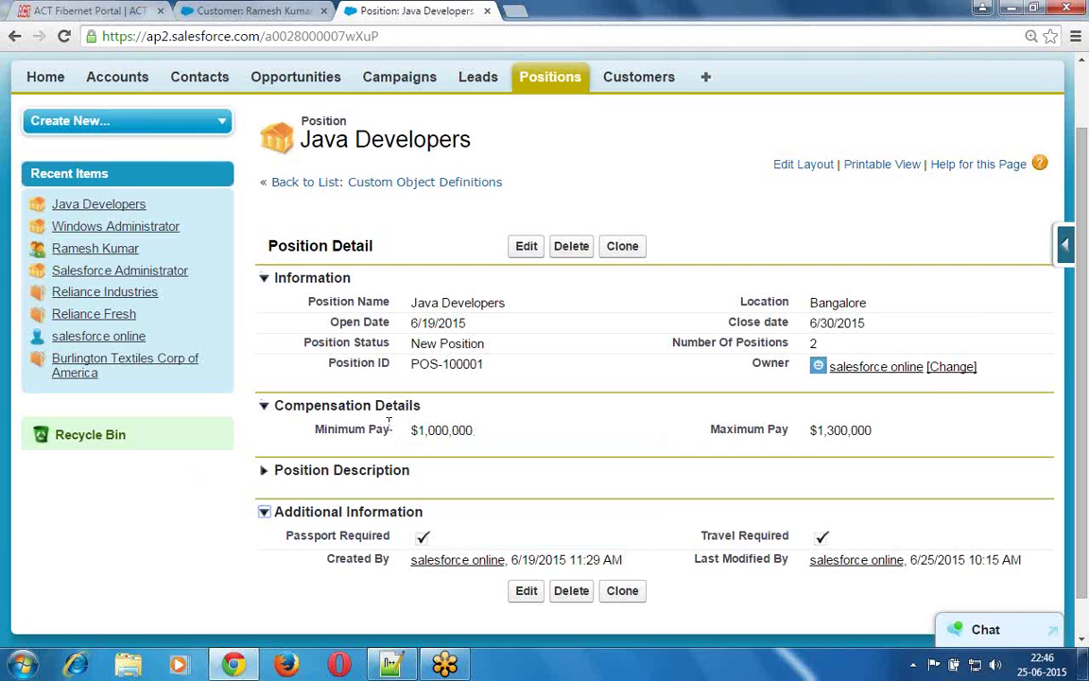
{"action": "double_click", "coordinate": [351, 427]}
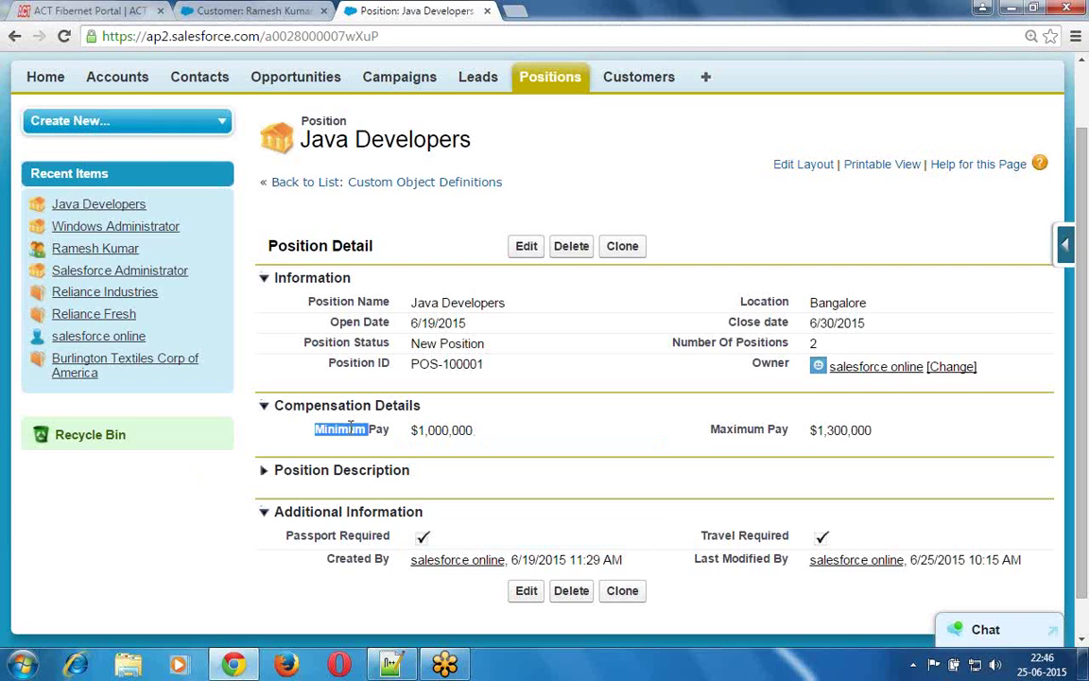
{"action": "double_click", "coordinate": [380, 430]}
- Type the question 'How many ways are there to make a field Required:' in the notes
{"action": "left_click", "coordinate": [399, 667]}
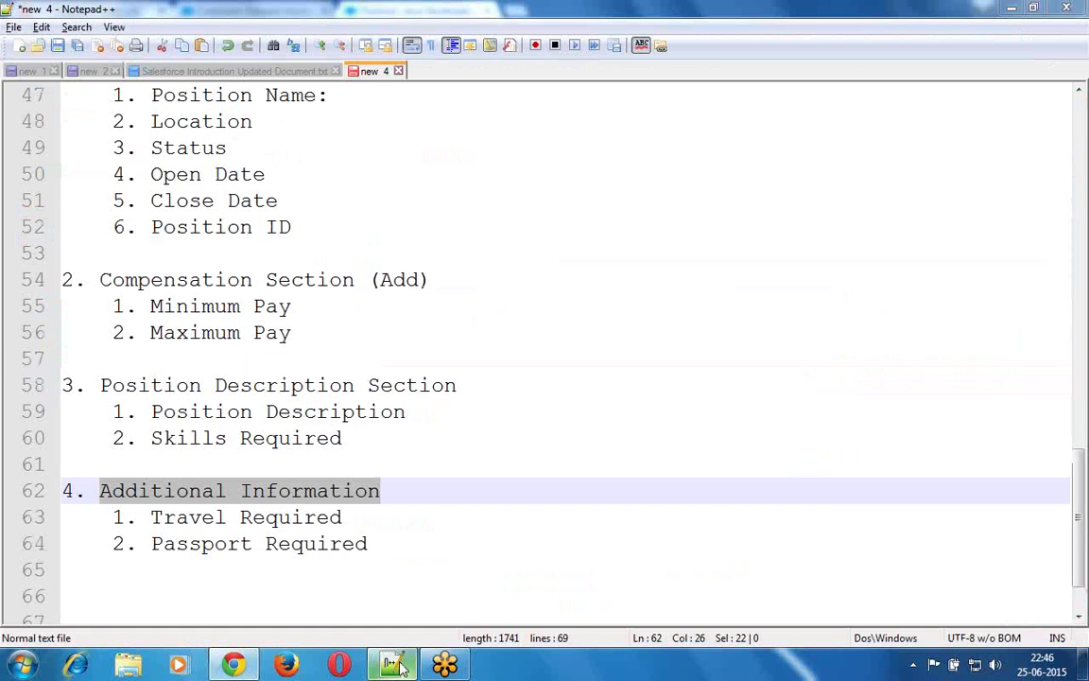
{"action": "left_click", "coordinate": [144, 598]}
{"action": "key", "text": "Return"}
{"action": "key", "text": "Tab"}
{"action": "key", "text": "Return"}
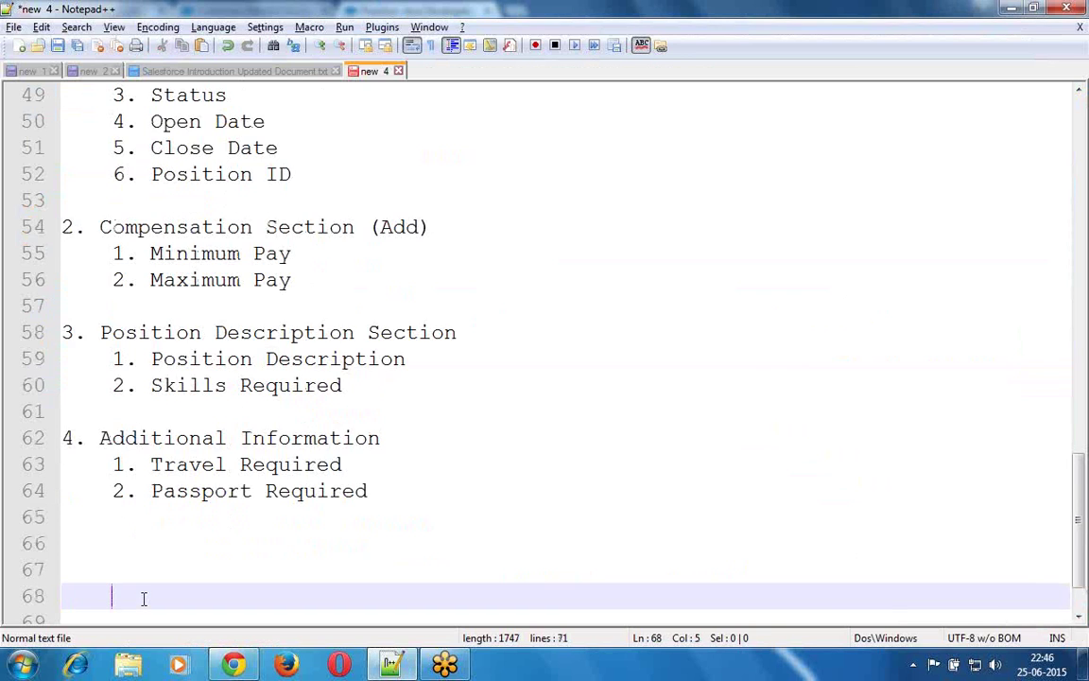
{"action": "key", "text": "Return"}
{"action": "key", "text": "Return"}
{"action": "key", "text": "Return"}
{"action": "key", "text": "Up"}
{"action": "key", "text": "Up"}
{"action": "key", "text": "Up"}
{"action": "key", "text": "Up"}
{"action": "type", "text": "\\"}
{"action": "key", "text": "BackSpace"}
{"action": "key", "text": "Return"}
{"action": "key", "text": "Tab"}
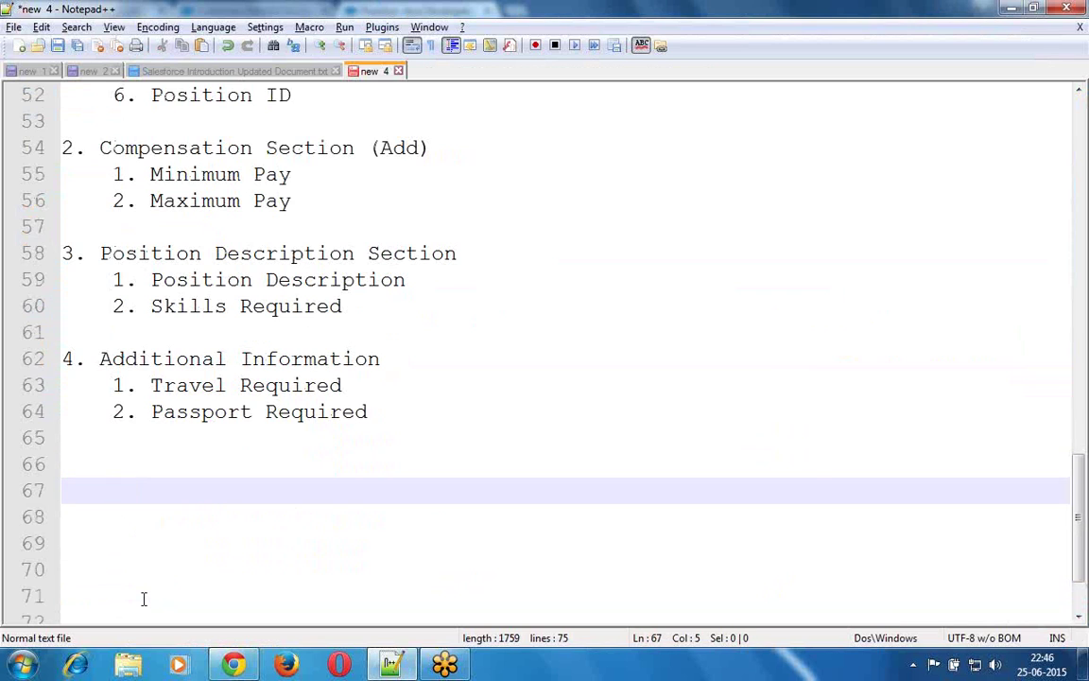
{"action": "type", "text": "Howm"}
{"action": "key", "text": "BackSpace"}
{"action": "type", "text": "many"}
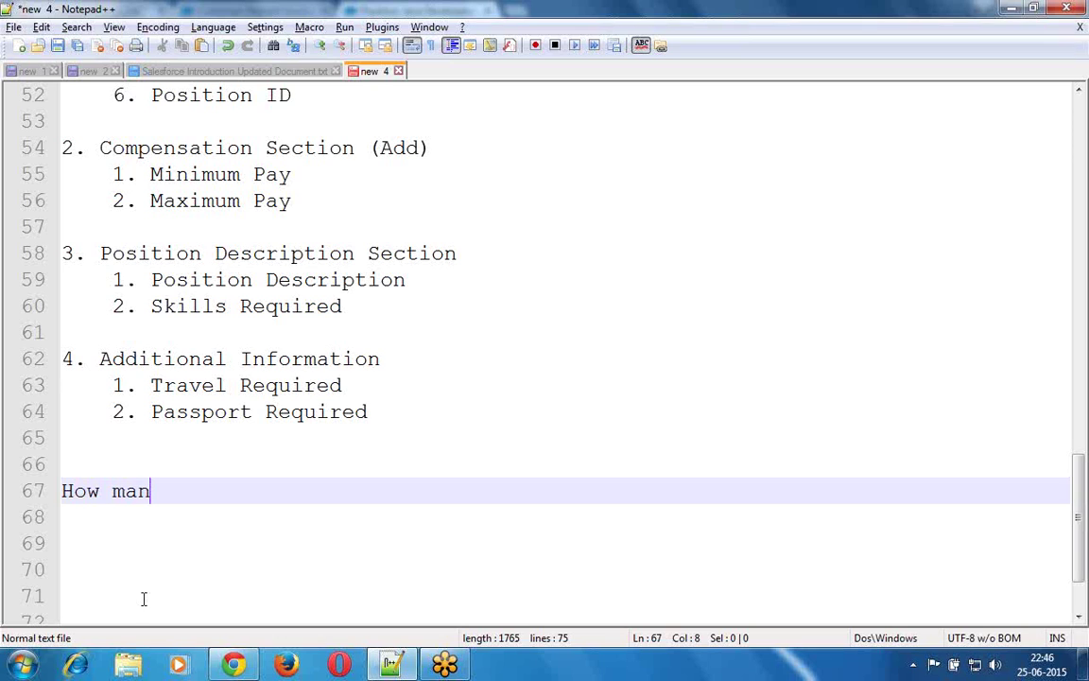
{"action": "left_click", "coordinate": [143, 599]}
{"action": "key", "text": "BackSpace"}
{"action": "key", "text": "BackSpace"}
{"action": "key", "text": "BackSpace"}
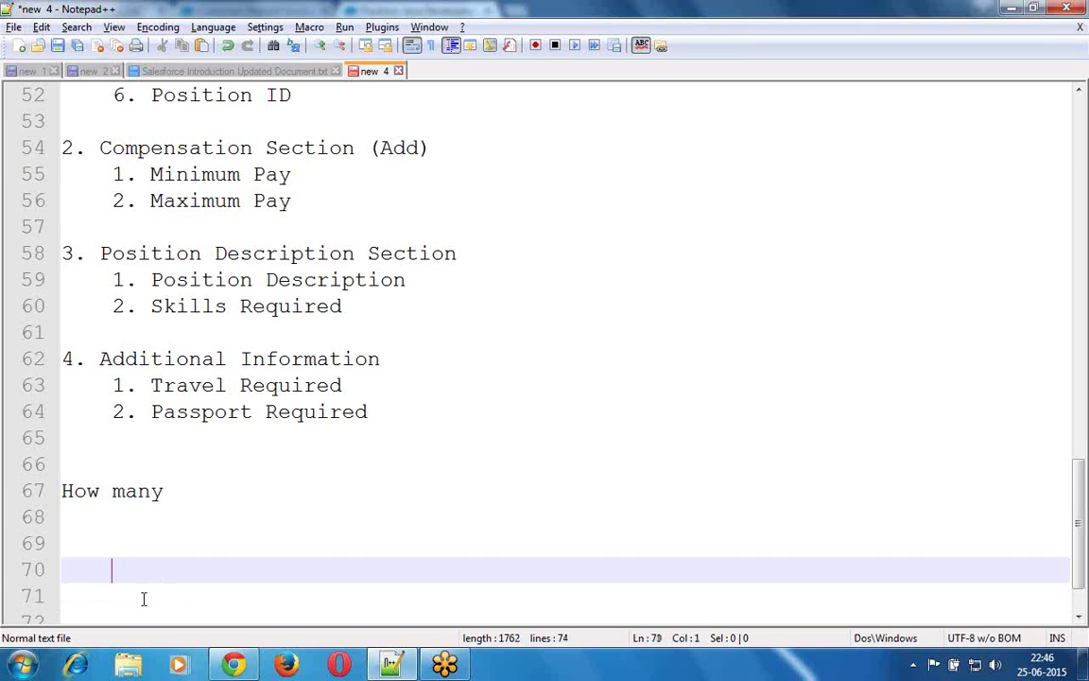
{"action": "key", "text": "BackSpace"}
{"action": "key", "text": "BackSpace"}
{"action": "key", "text": "BackSpace"}
{"action": "key", "text": "BackSpace"}
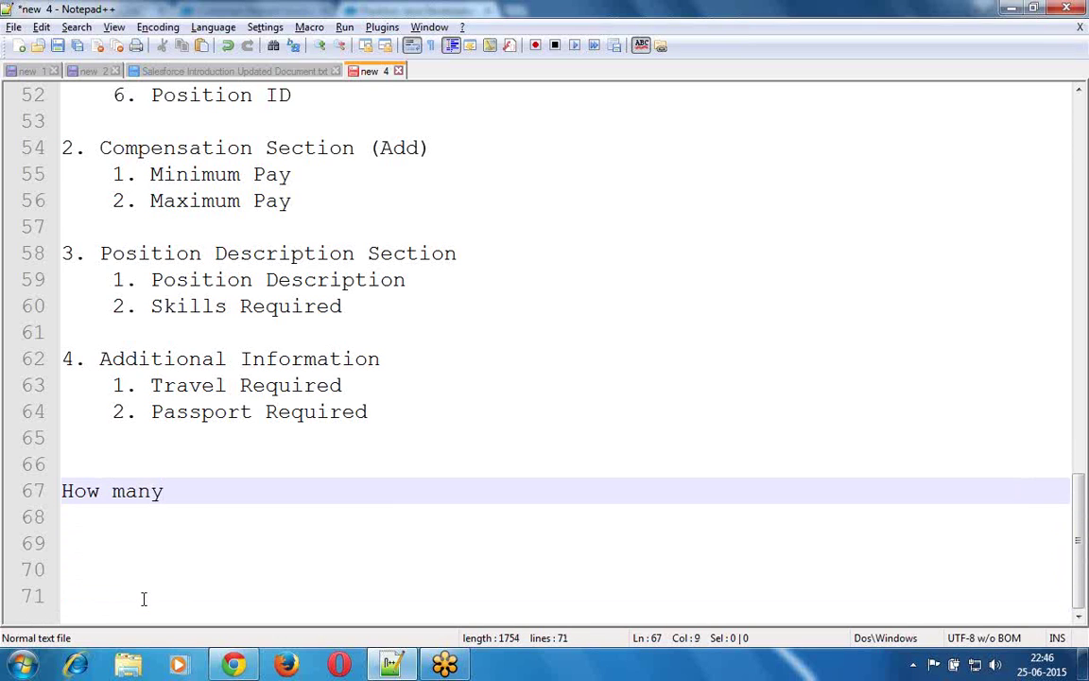
{"action": "type", "text": "ways"}
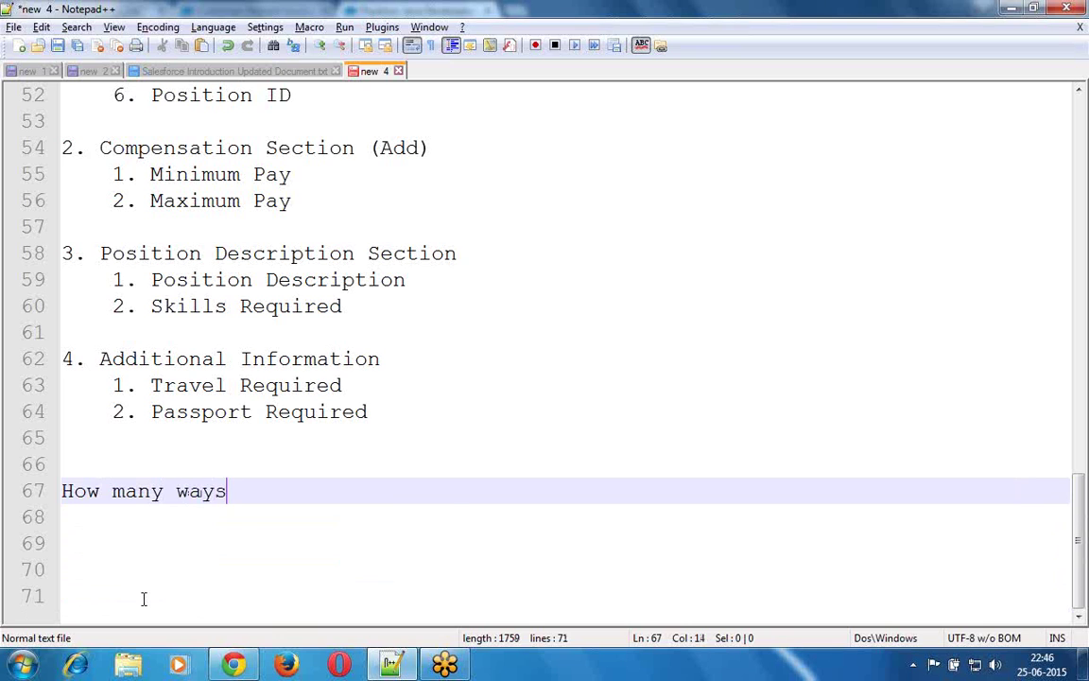
{"action": "type", "text": " are the"}
{"action": "left_click", "coordinate": [143, 599]}
{"action": "type", "text": "re"}
{"action": "key", "text": "BackSpace"}
{"action": "key", "text": "BackSpace"}
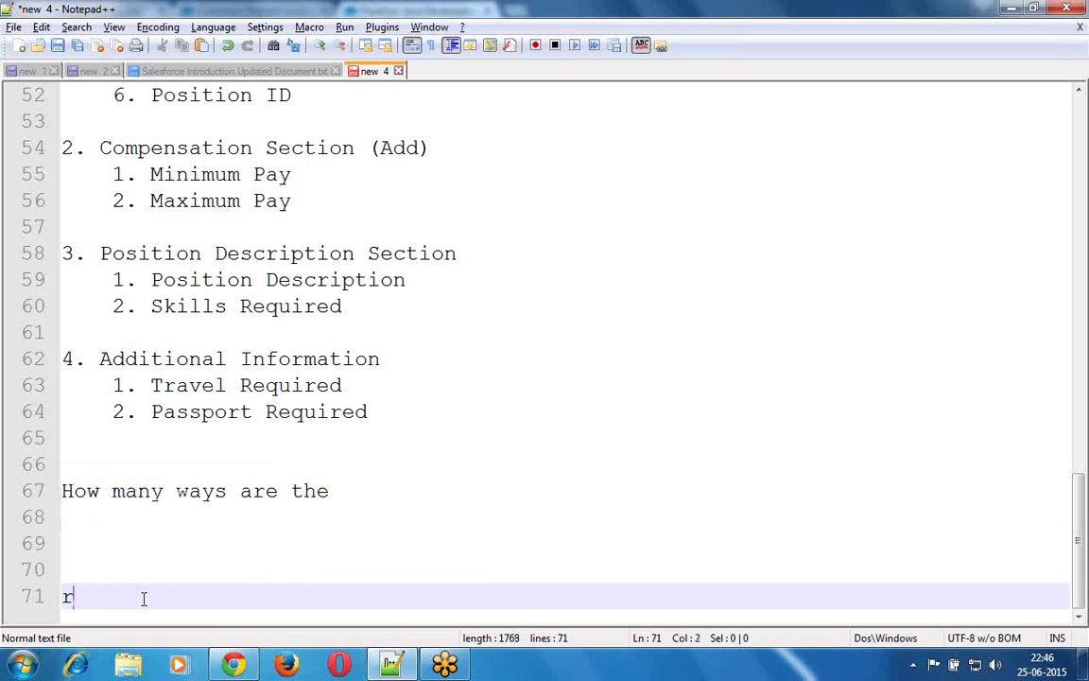
{"action": "left_click", "coordinate": [342, 490]}
{"action": "type", "text": "re "}
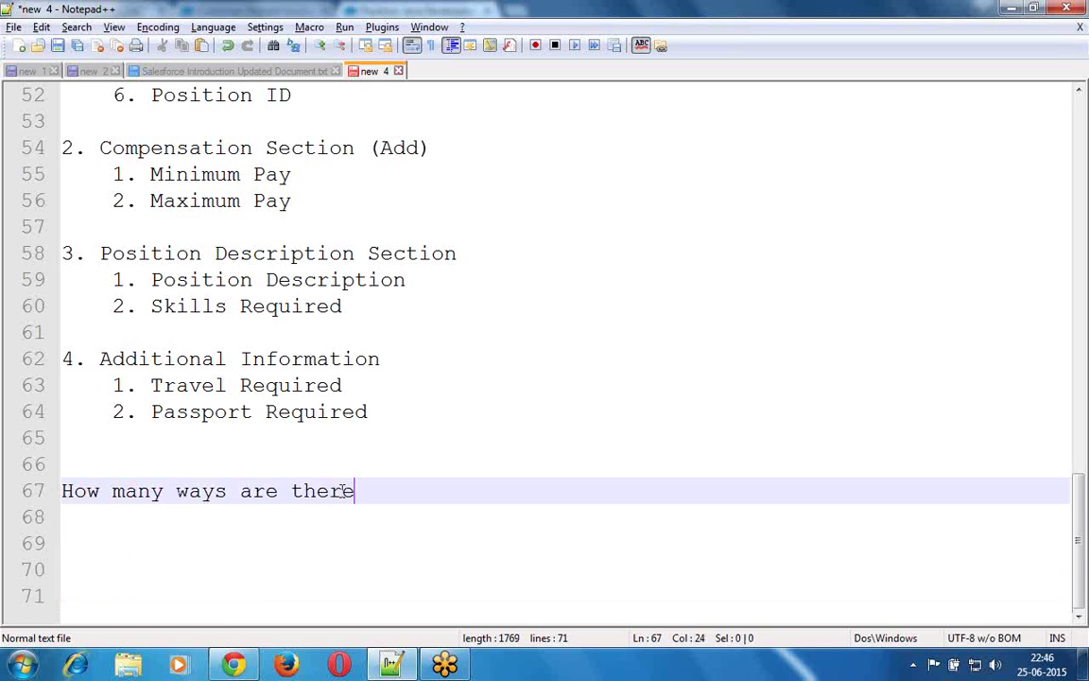
{"action": "type", "text": "to make a "}
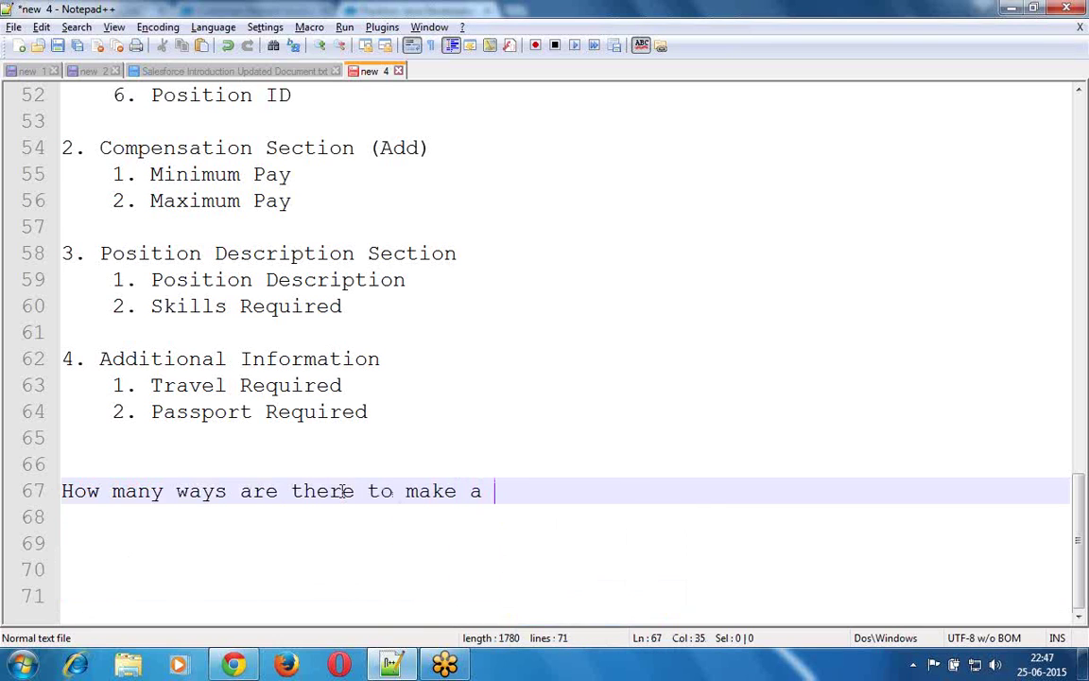
{"action": "type", "text": "field Re"}
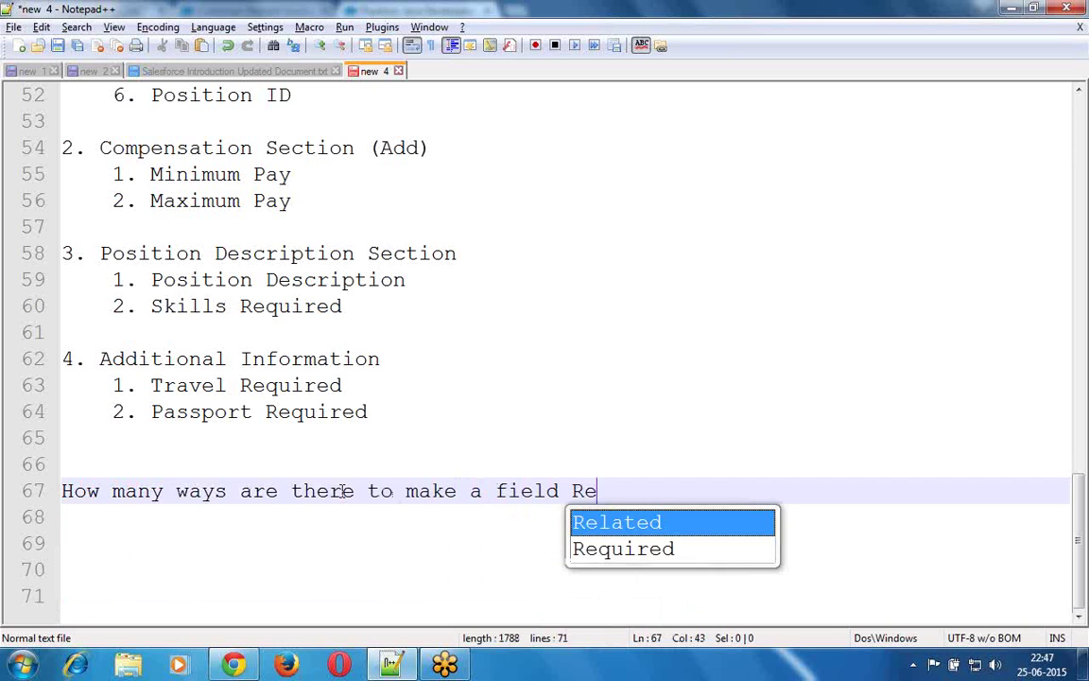
{"action": "key", "text": "Down"}
{"action": "key", "text": "Return"}
{"action": "type", "text": ":"}
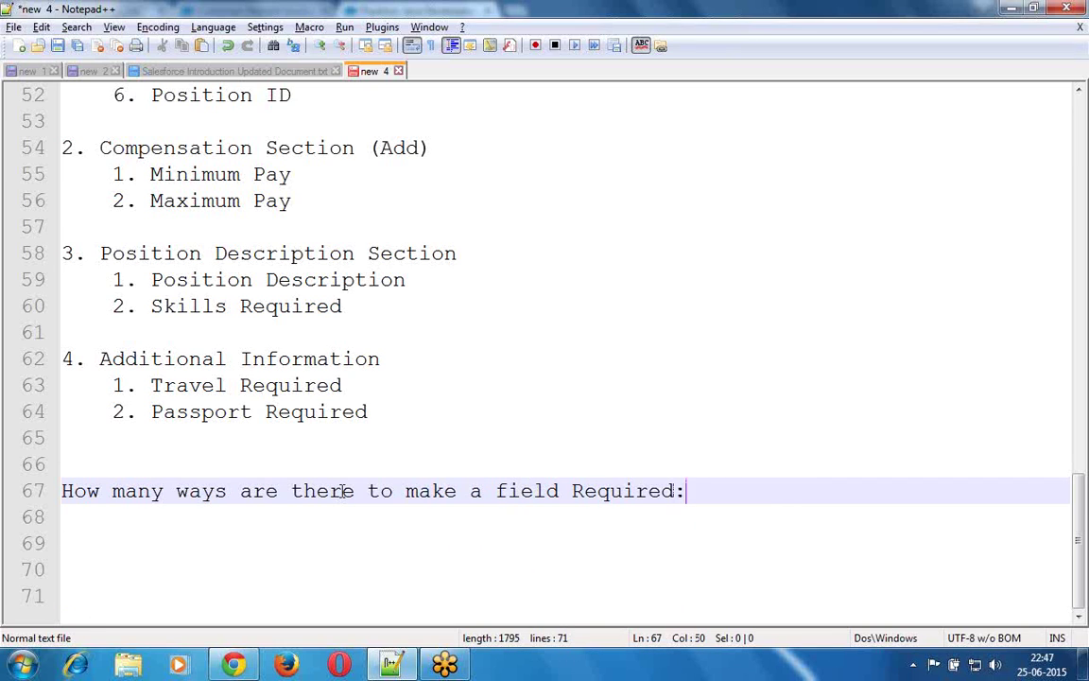
- Underline the question with a row of equals signs and add blank answer lines
{"action": "key", "text": "Return"}
{"action": "type", "text": "="}
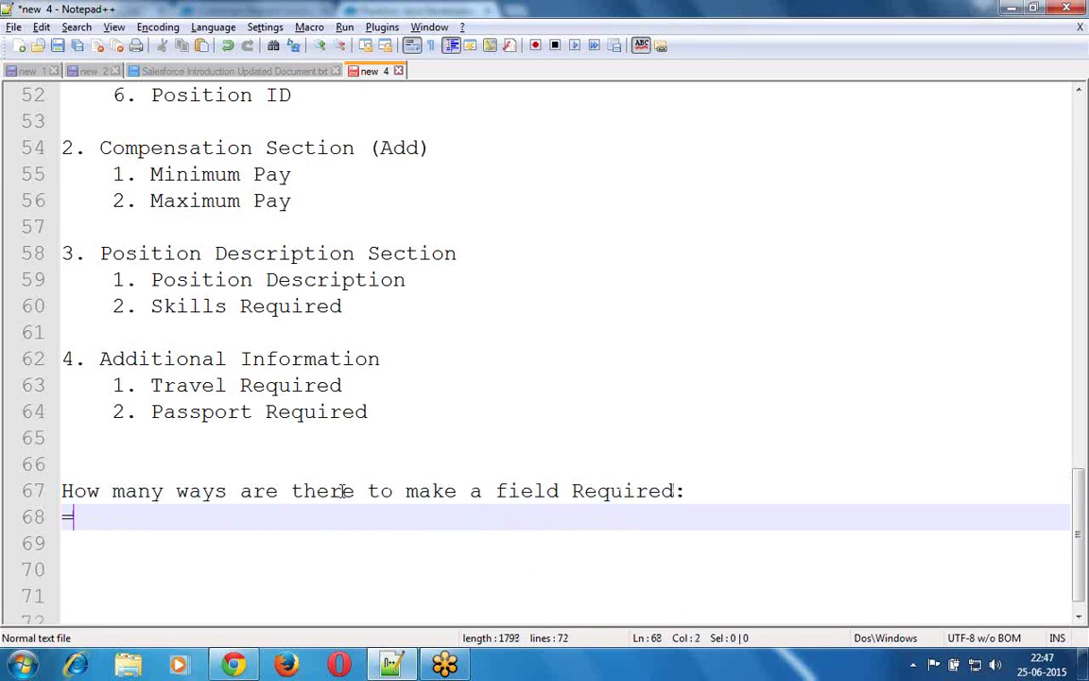
{"action": "type", "text": "=========================="}
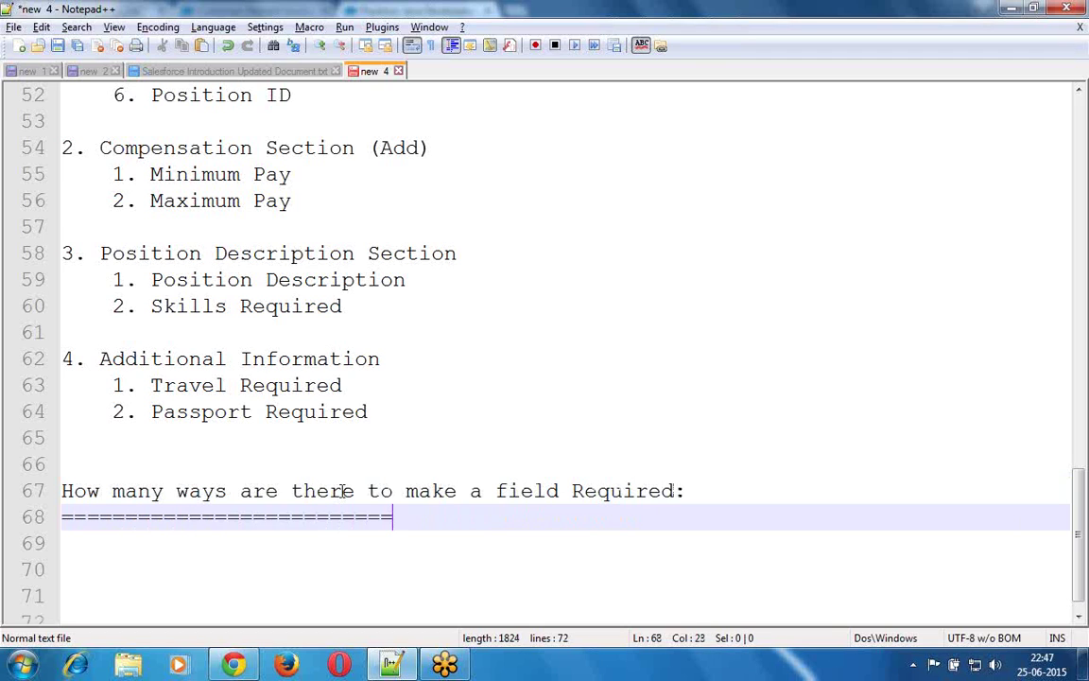
{"action": "type", "text": "====================="}
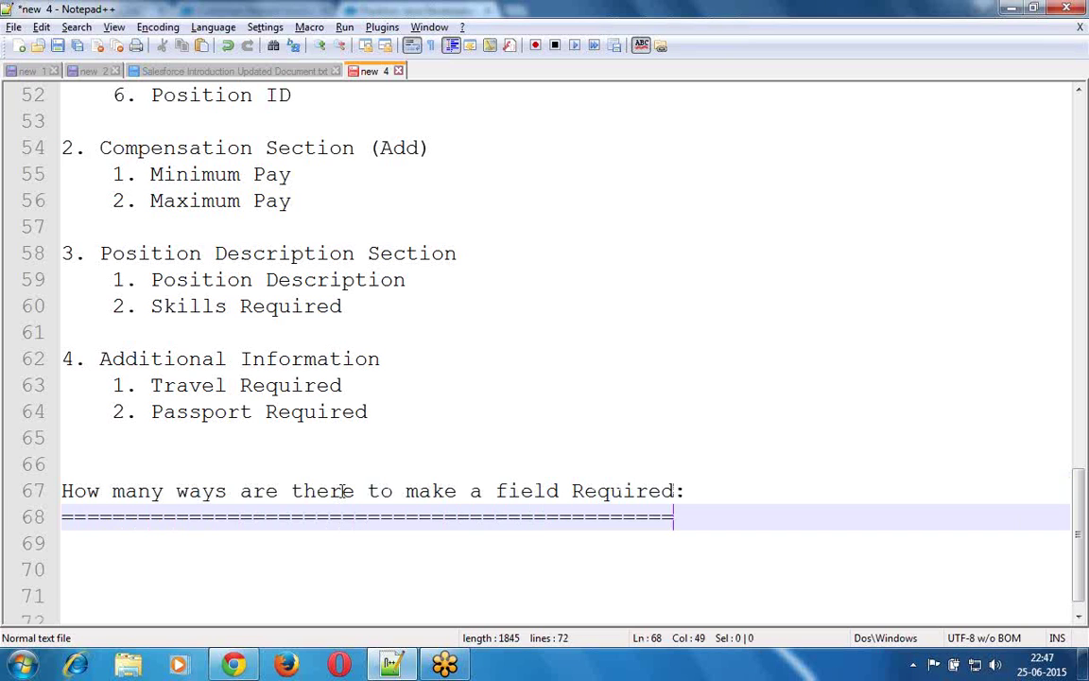
{"action": "key", "text": "Down"}
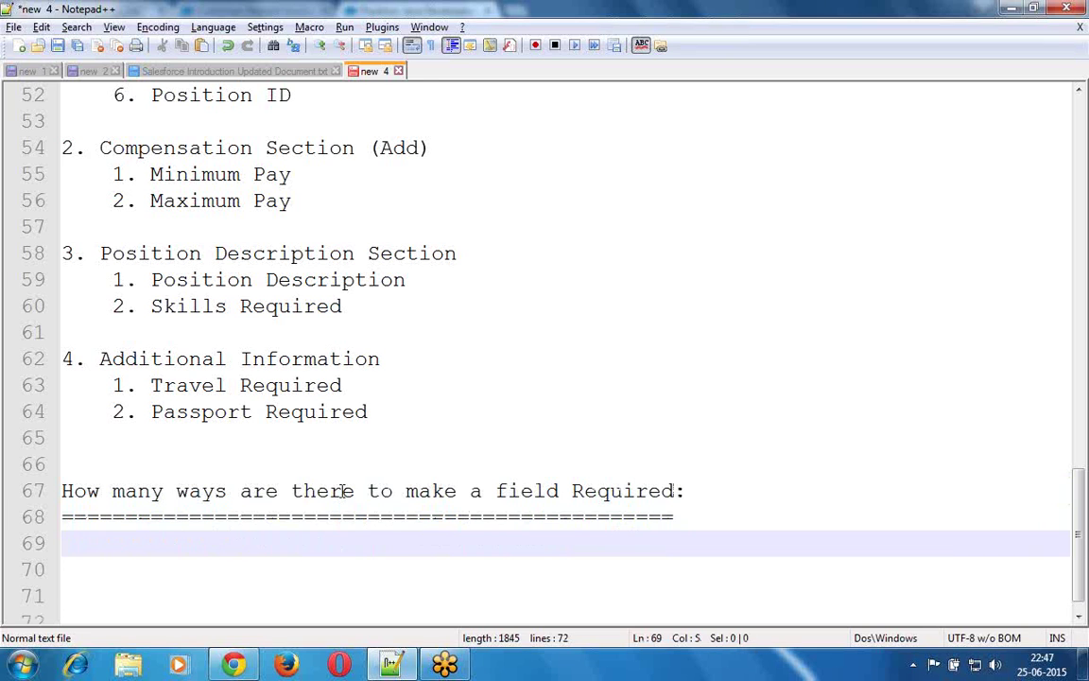
{"action": "key", "text": "Down"}
{"action": "key", "text": "Down"}
{"action": "key", "text": "Down"}
{"action": "key", "text": "Return"}
{"action": "key", "text": "Tab"}
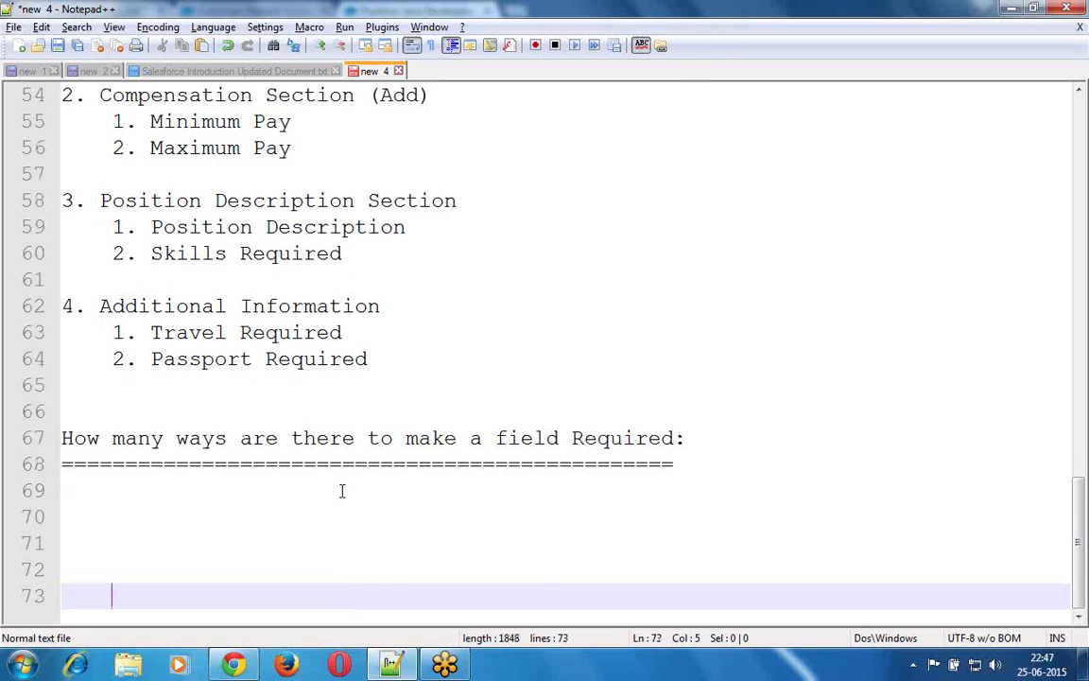
{"action": "key", "text": "Return"}
{"action": "key", "text": "Return"}
{"action": "key", "text": "Return"}
{"action": "key", "text": "Return"}
{"action": "key", "text": "Return"}
{"action": "key", "text": "Return"}
{"action": "key", "text": "Return"}
{"action": "key", "text": "Return"}
{"action": "key", "text": "Return"}
{"action": "key", "text": "Return"}
{"action": "key", "text": "Return"}
{"action": "key", "text": "Return"}
{"action": "key", "text": "Return"}
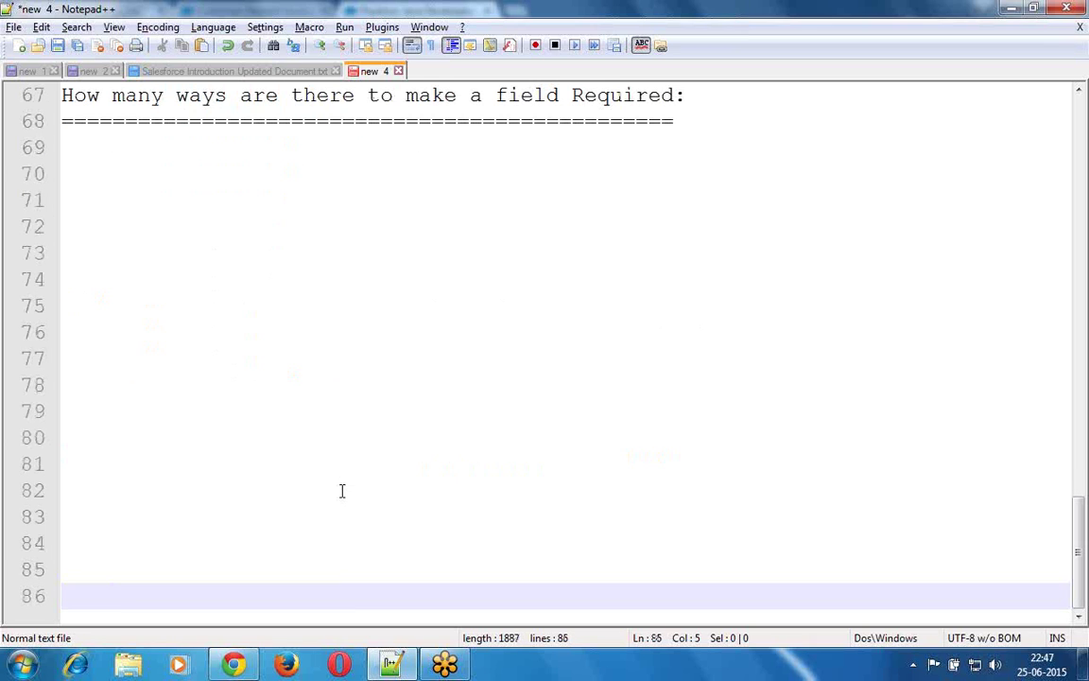
{"action": "key", "text": "Up"}
{"action": "key", "text": "Up"}
{"action": "key", "text": "Up"}
{"action": "key", "text": "Up"}
{"action": "key", "text": "Up"}
{"action": "key", "text": "Up"}
{"action": "key", "text": "Up"}
{"action": "key", "text": "Up"}
{"action": "key", "text": "Up"}
{"action": "key", "text": "Up"}
{"action": "key", "text": "Up"}
{"action": "key", "text": "Up"}
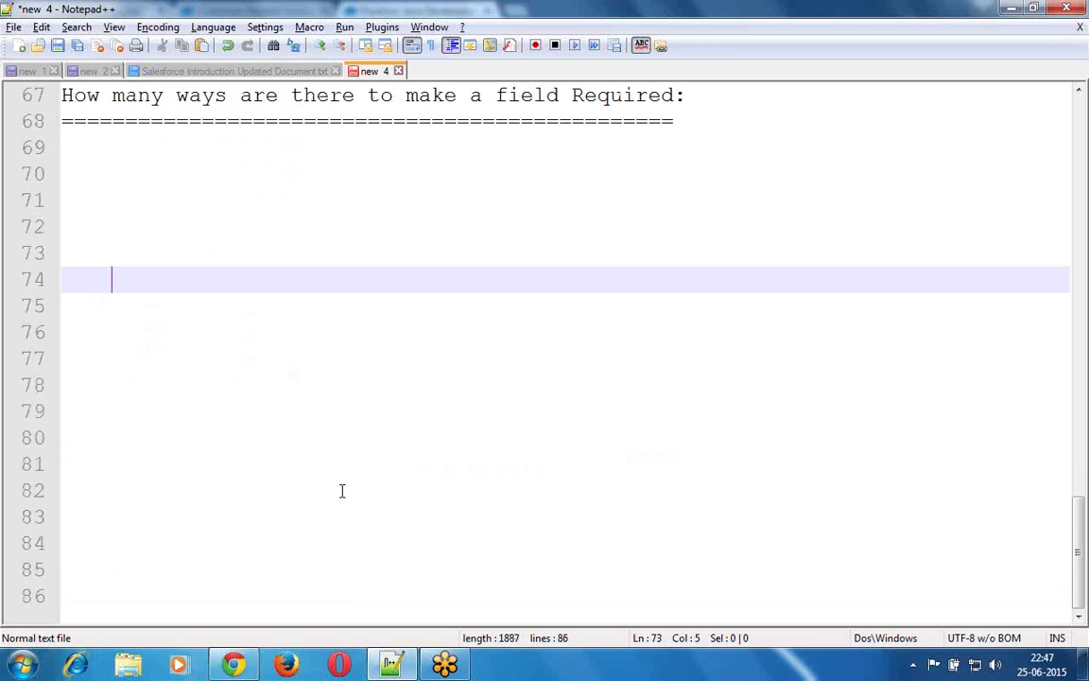
{"action": "key", "text": "Up"}
{"action": "key", "text": "Up"}
{"action": "key", "text": "Up"}
{"action": "key", "text": "Up"}
{"action": "key", "text": "Up"}
{"action": "key", "text": "Up"}
{"action": "key", "text": "Down"}
{"action": "key", "text": "Down"}
- Write point 1 about selecting the "Required" checkbox when creating the field, and start point 2 'Using Page Layout'
{"action": "type", "text": "1. "}
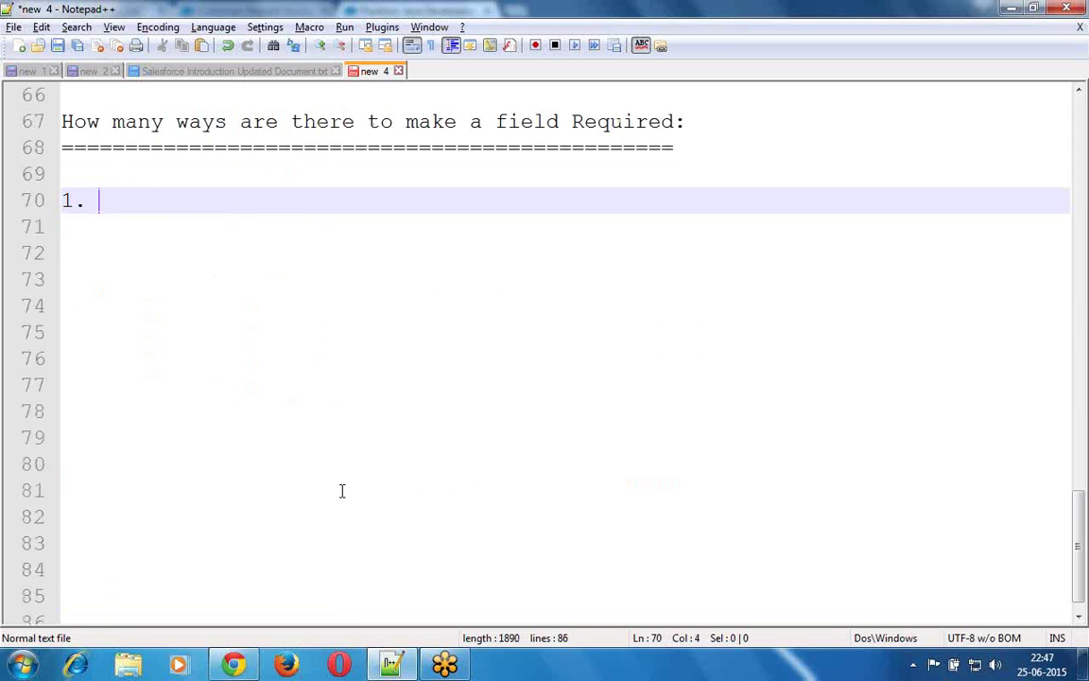
{"action": "type", "text": "While creating th"}
{"action": "key", "text": "Return"}
{"action": "type", "text": "Field"}
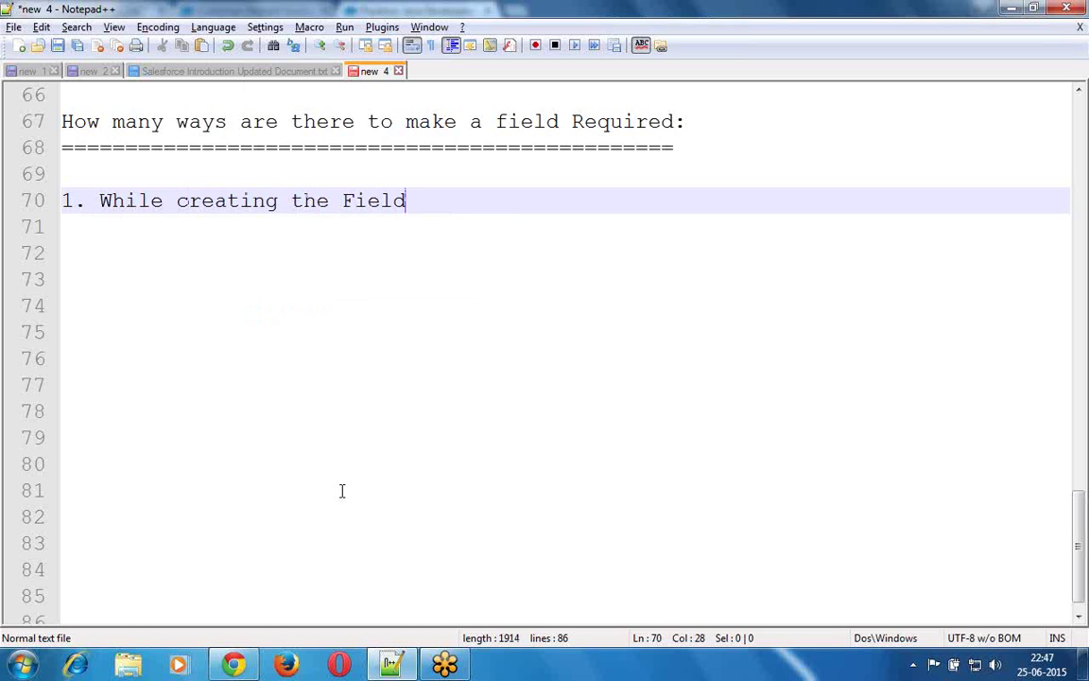
{"action": "type", "text": ", We ned"}
{"action": "key", "text": "BackSpace"}
{"action": "type", "text": "e"}
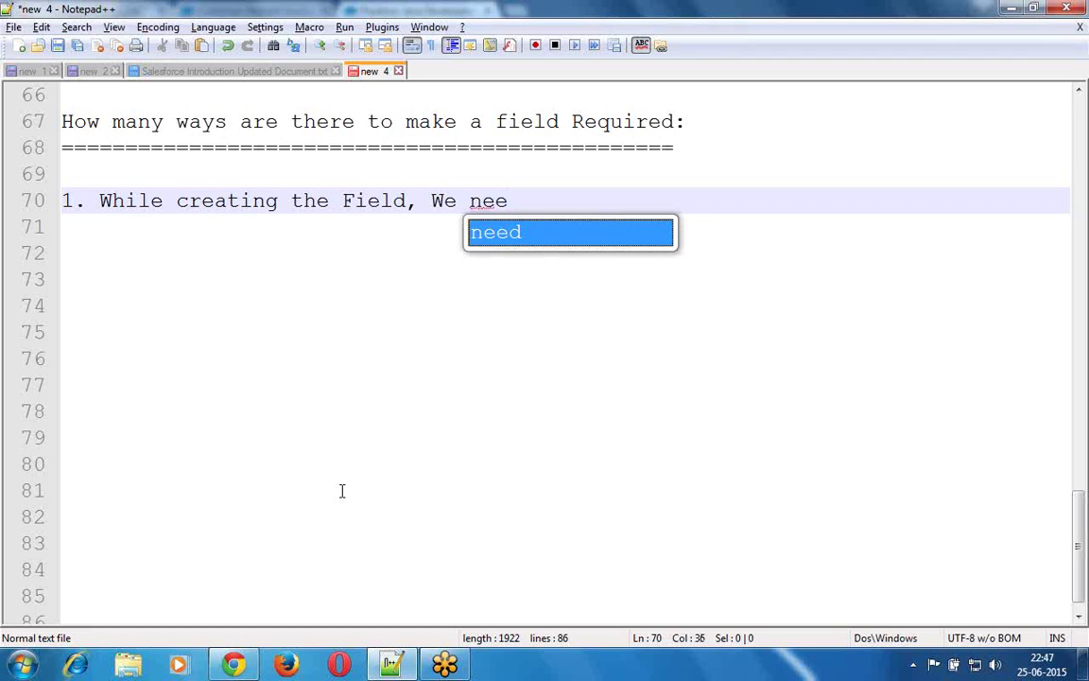
{"action": "type", "text": "d t"}
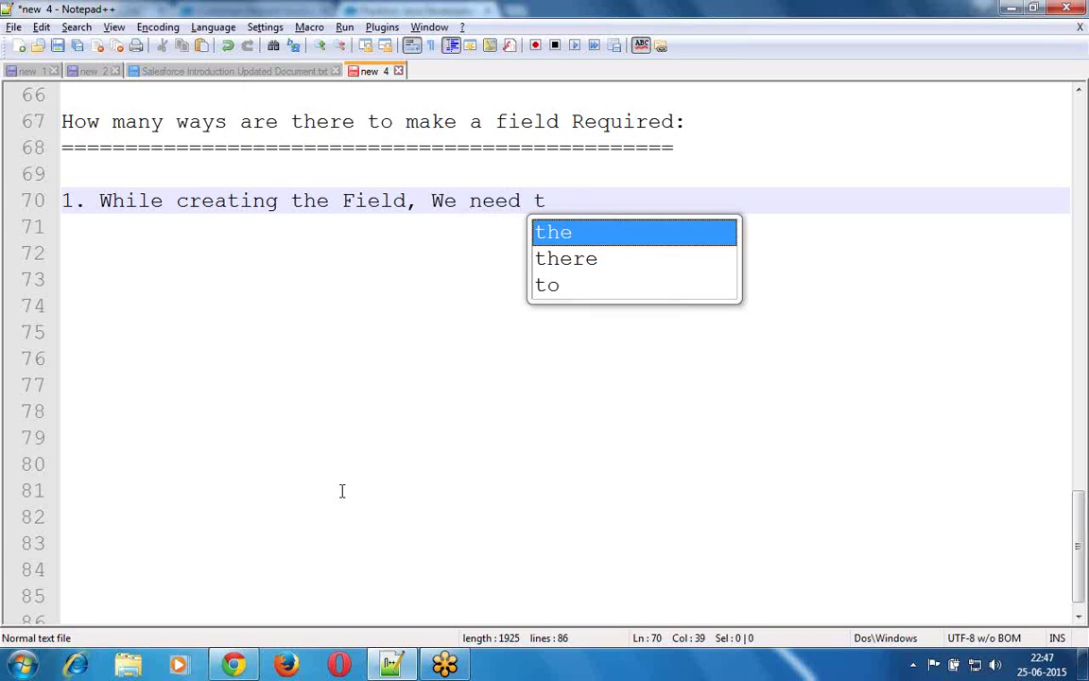
{"action": "type", "text": "o selec"}
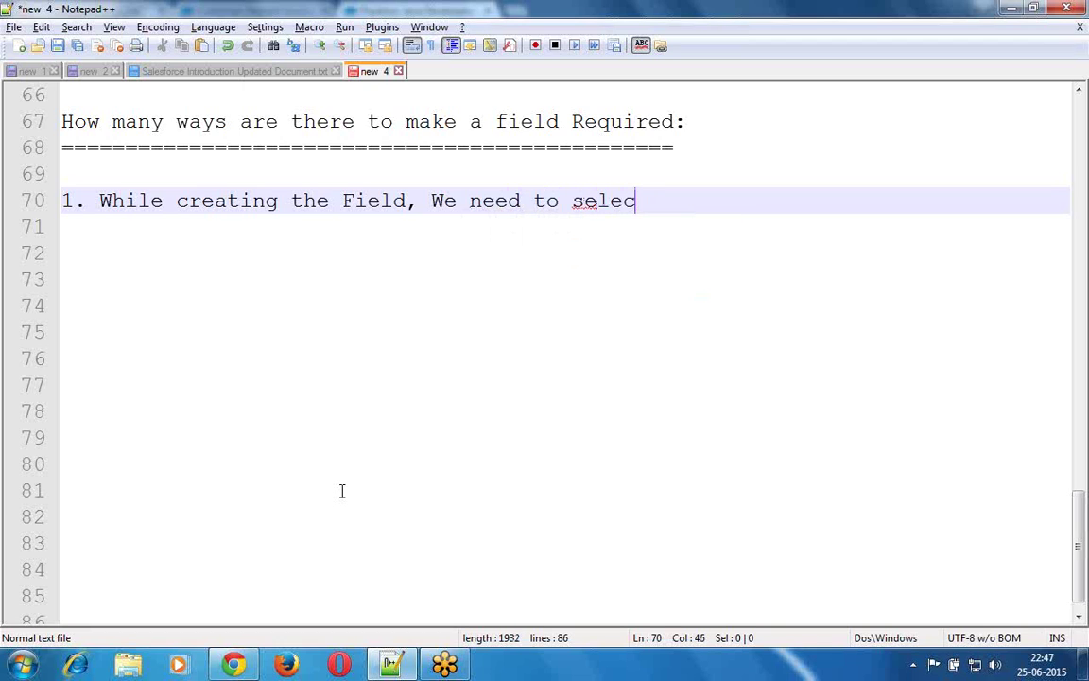
{"action": "type", "text": "t the \"\""}
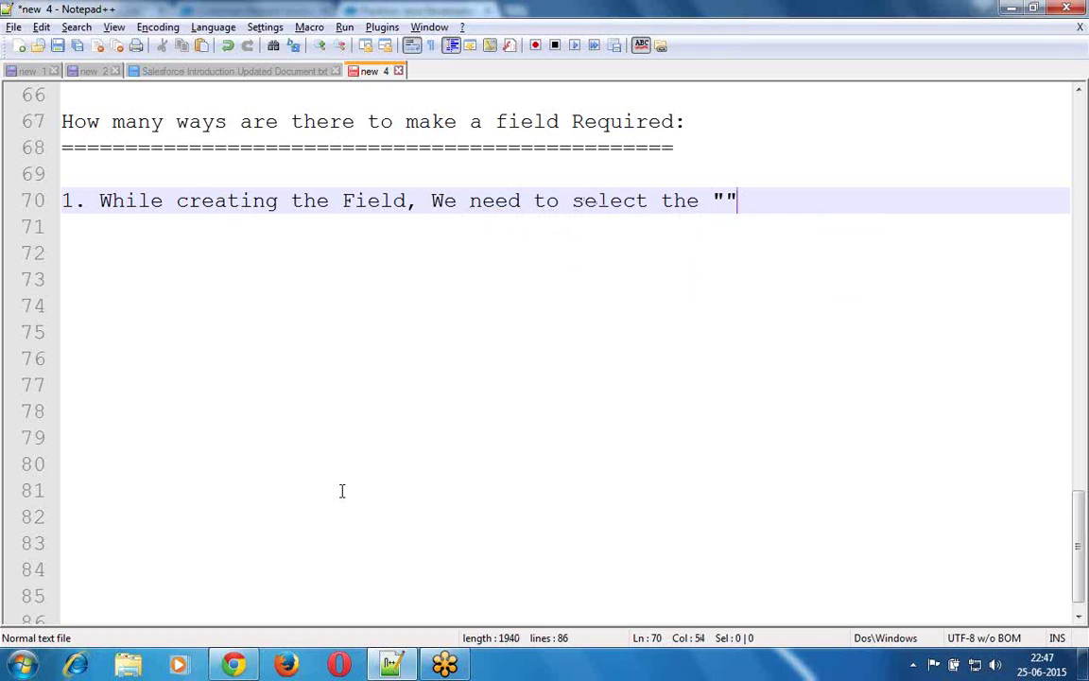
{"action": "key", "text": "Left"}
{"action": "type", "text": "Re"}
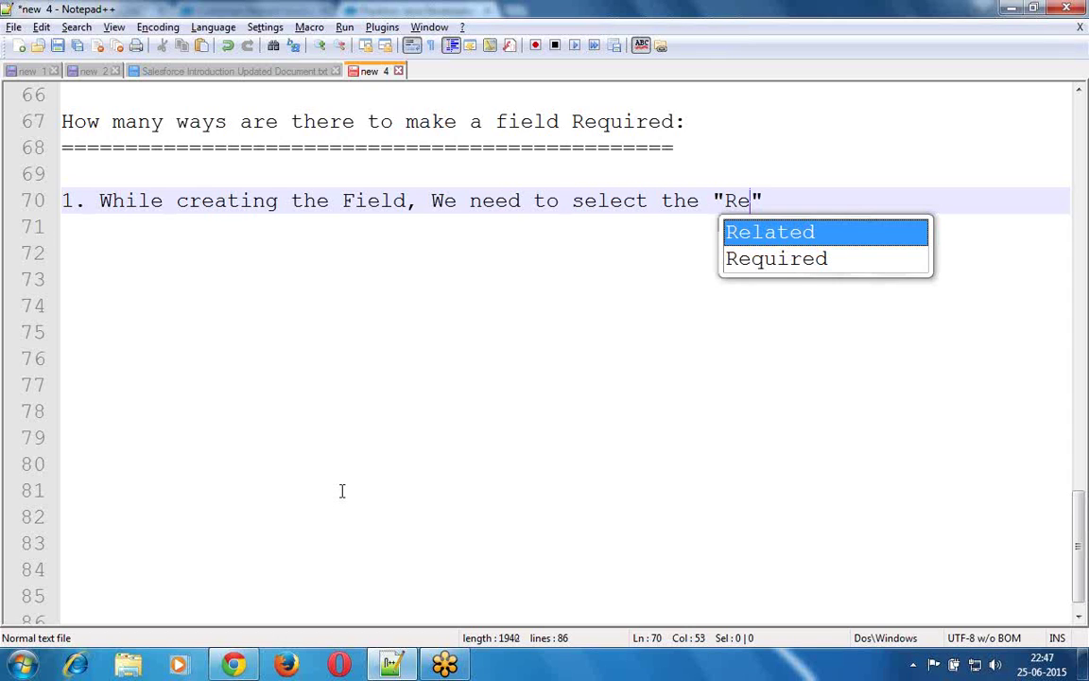
{"action": "key", "text": "Down"}
{"action": "key", "text": "Return"}
{"action": "key", "text": "Right"}
{"action": "type", "text": "check"}
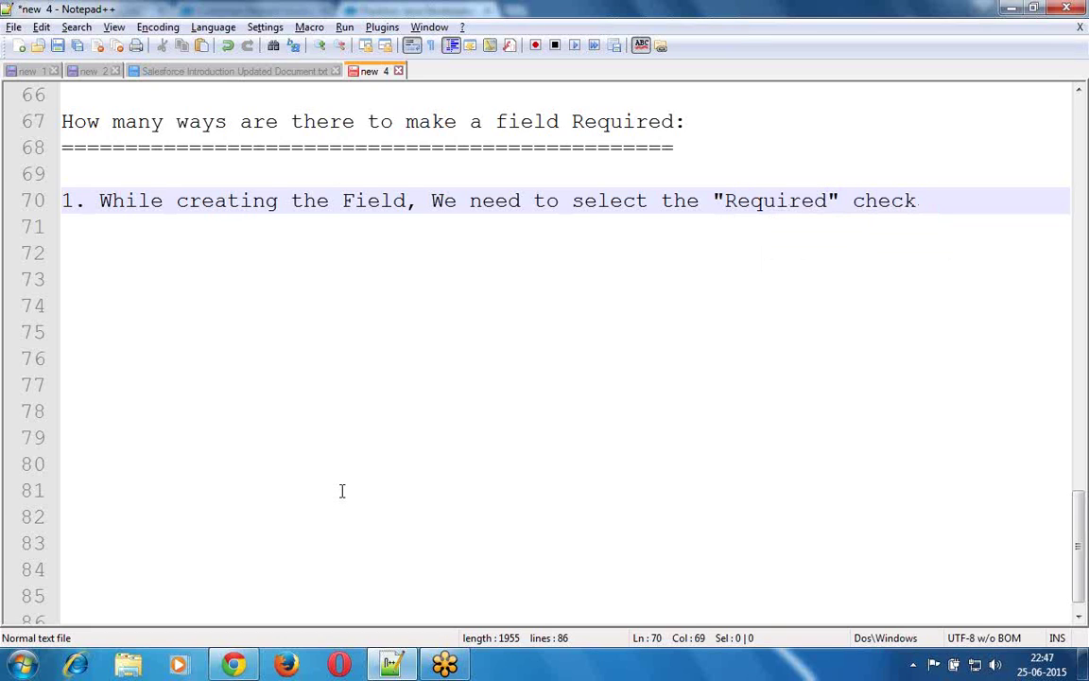
{"action": "type", "text": "box."}
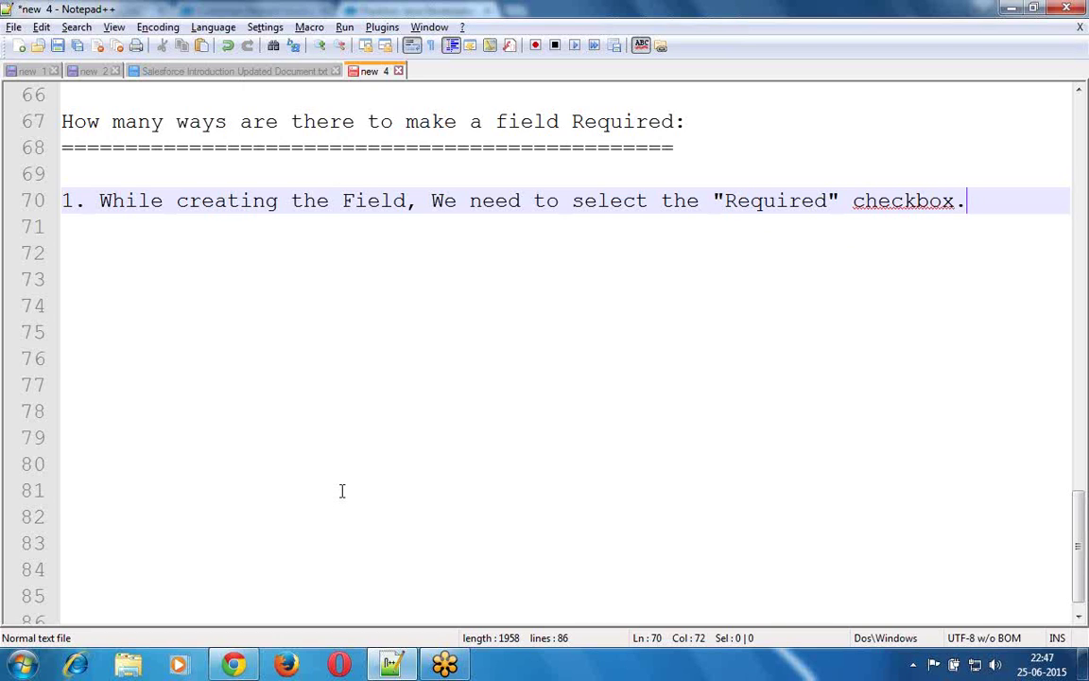
{"action": "key", "text": "Return"}
{"action": "type", "text": "2. Using Page Layout"}
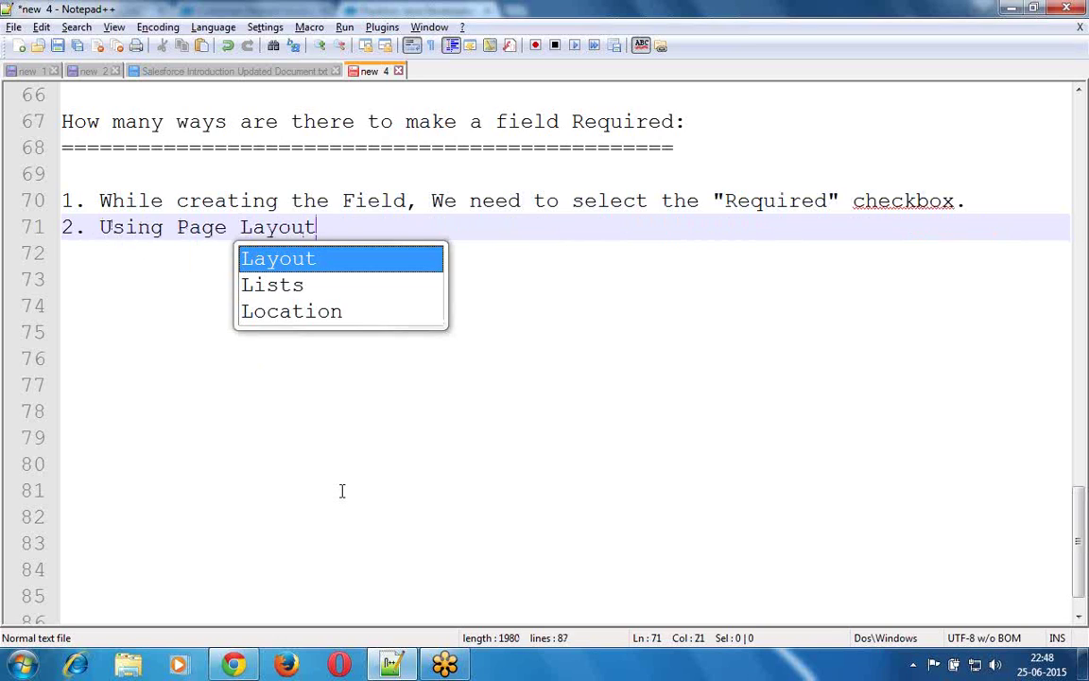
- Add a sub-point: open Field properties in the page layout editor to choose "Required" / "Read-only"
{"action": "key", "text": "Escape"}
{"action": "key", "text": "Return"}
{"action": "key", "text": "Tab"}
{"action": "type", "text": "- Double click on field / click"}
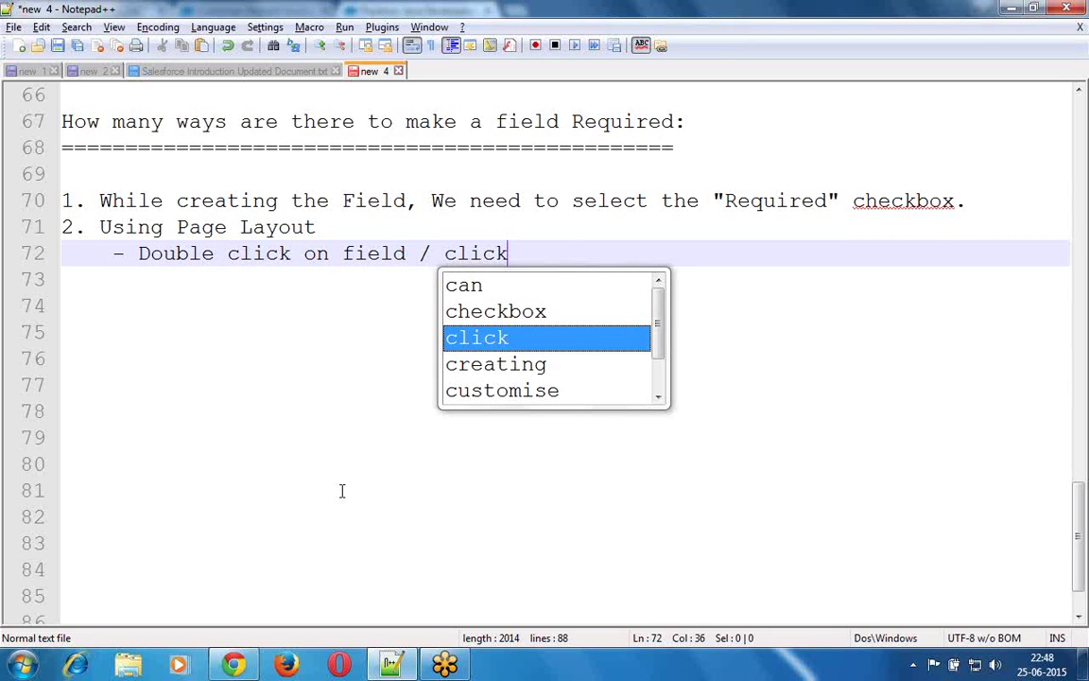
{"action": "type", "text": " on Fiel"}
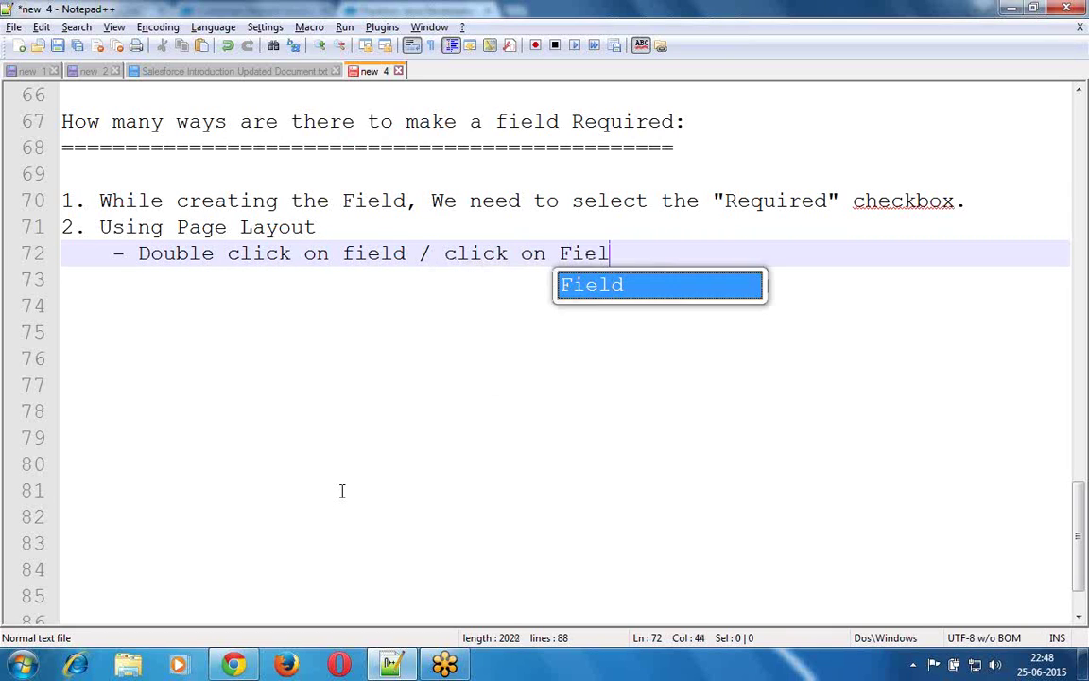
{"action": "type", "text": "d"}
{"action": "type", "text": " propertirf"}
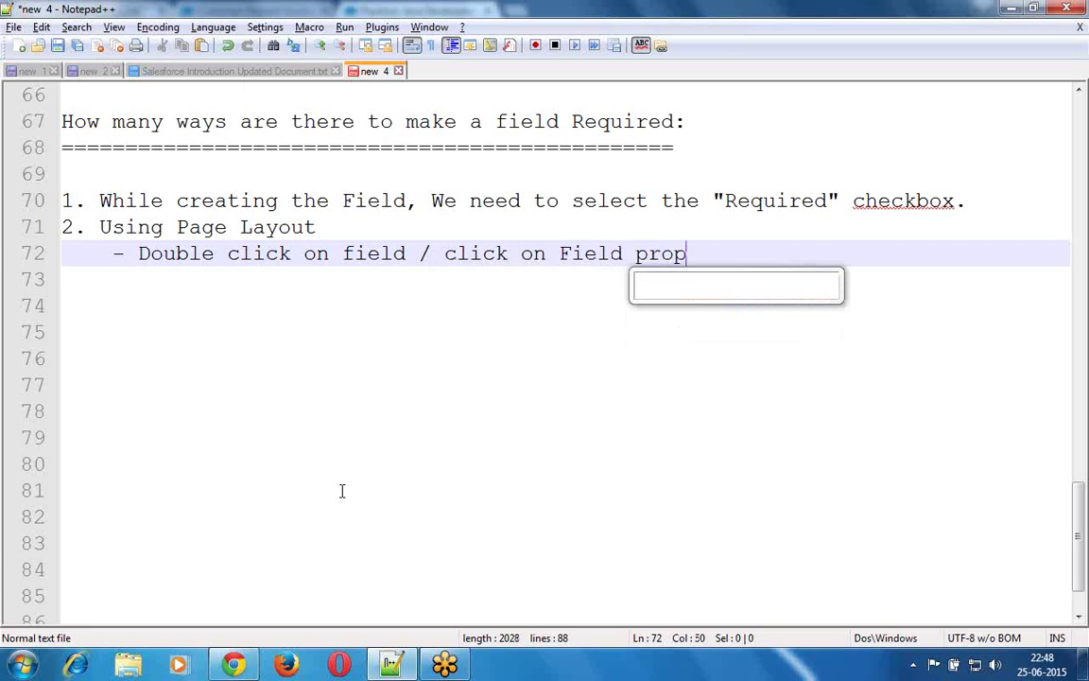
{"action": "key", "text": "BackSpace"}
{"action": "key", "text": "BackSpace"}
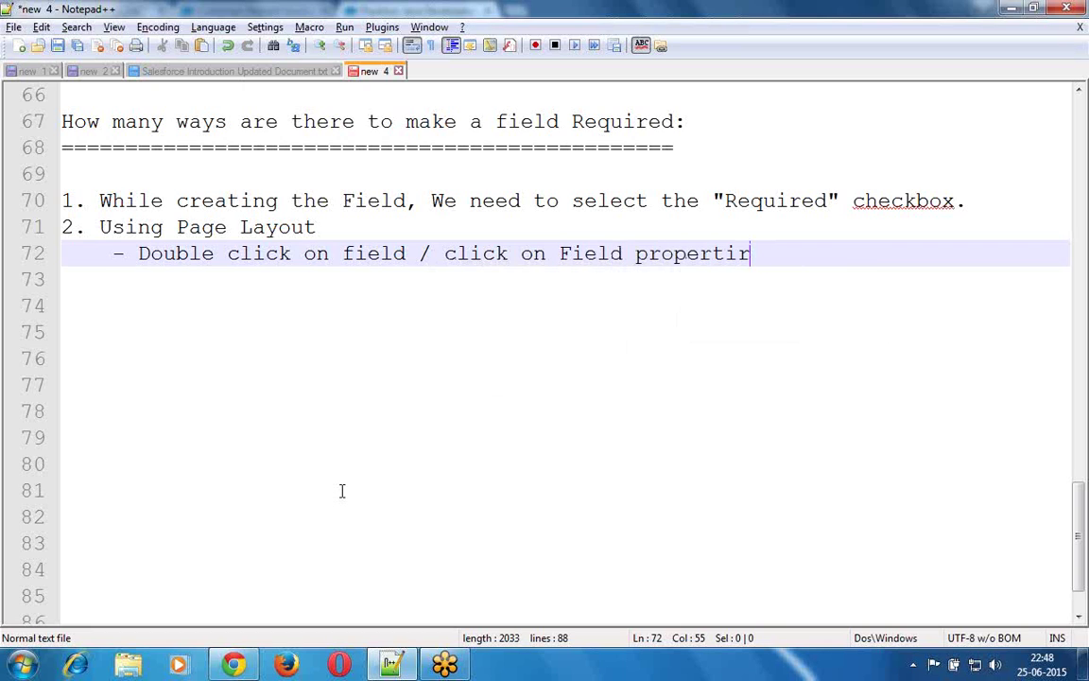
{"action": "type", "text": "es"}
{"action": "type", "text": "in "}
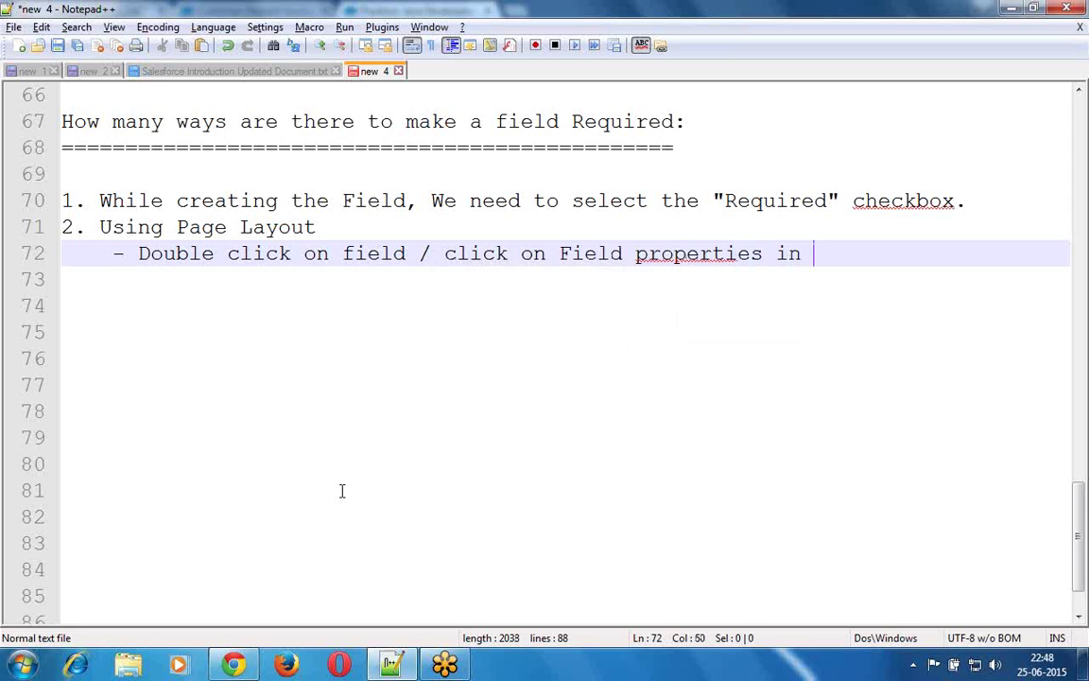
{"action": "type", "text": "the page"}
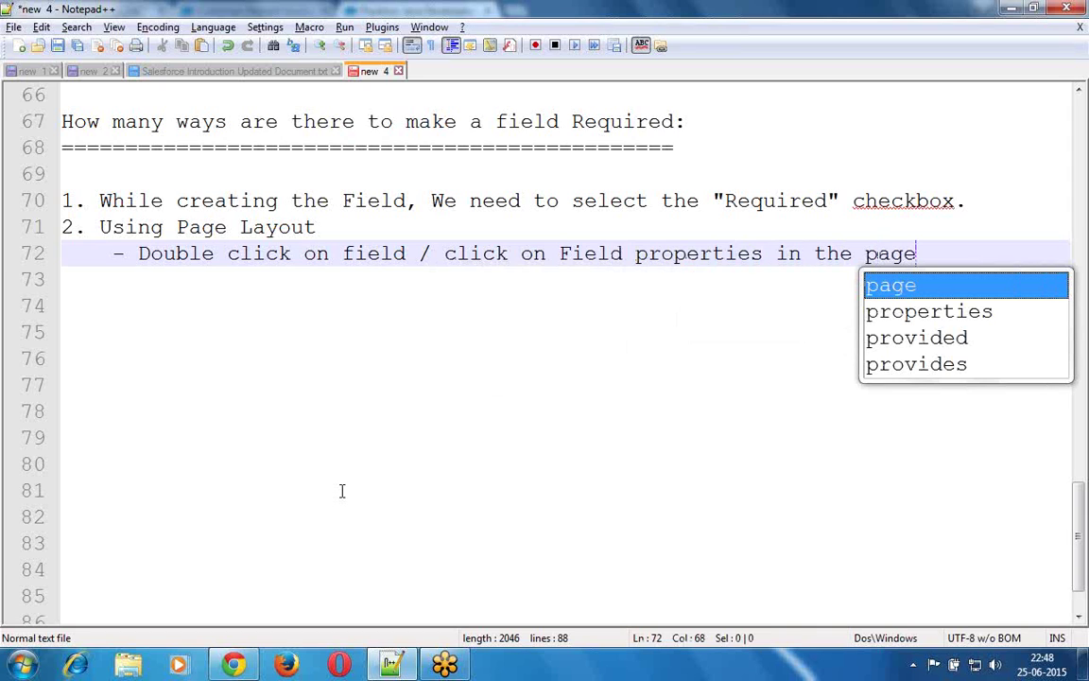
{"action": "type", "text": " lay"}
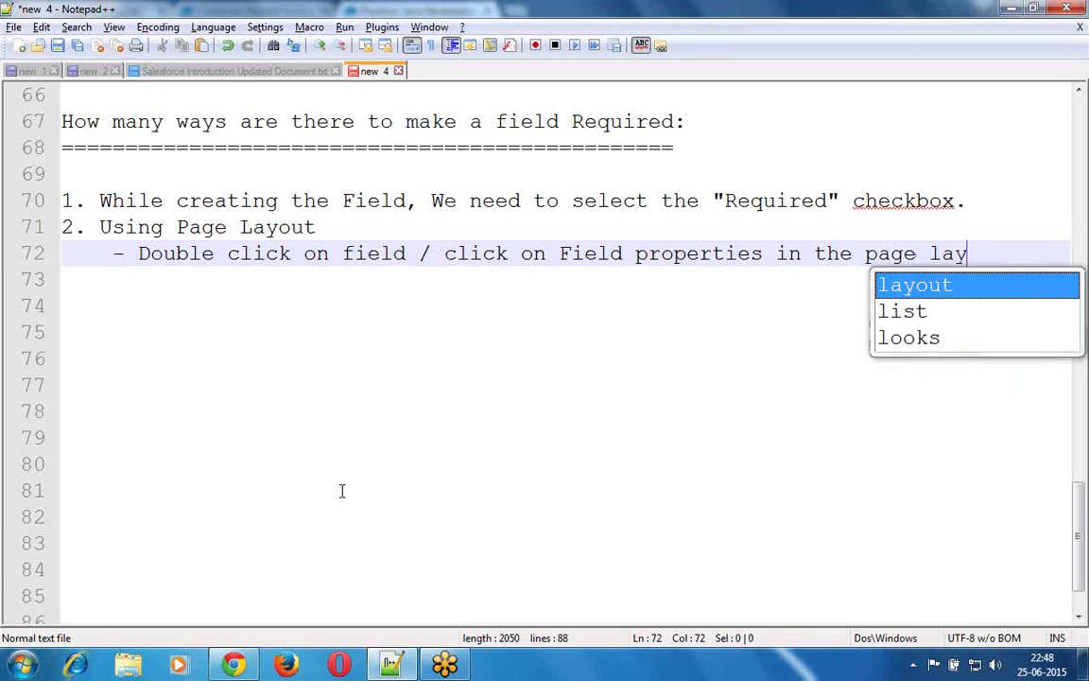
{"action": "type", "text": "out edi"}
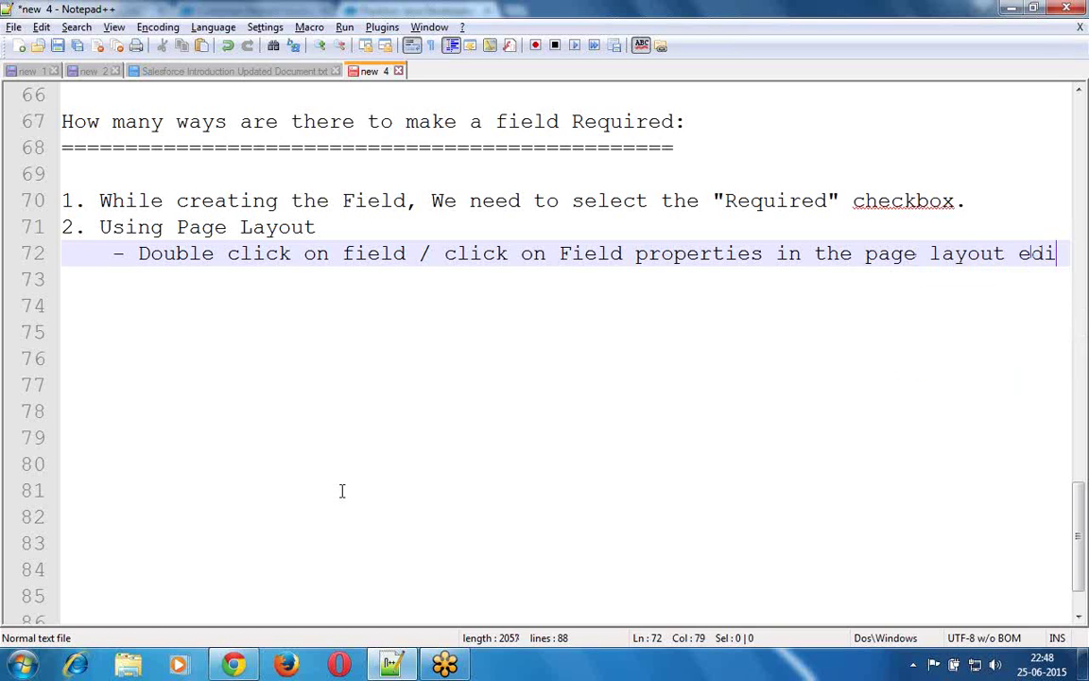
{"action": "type", "text": "tor"}
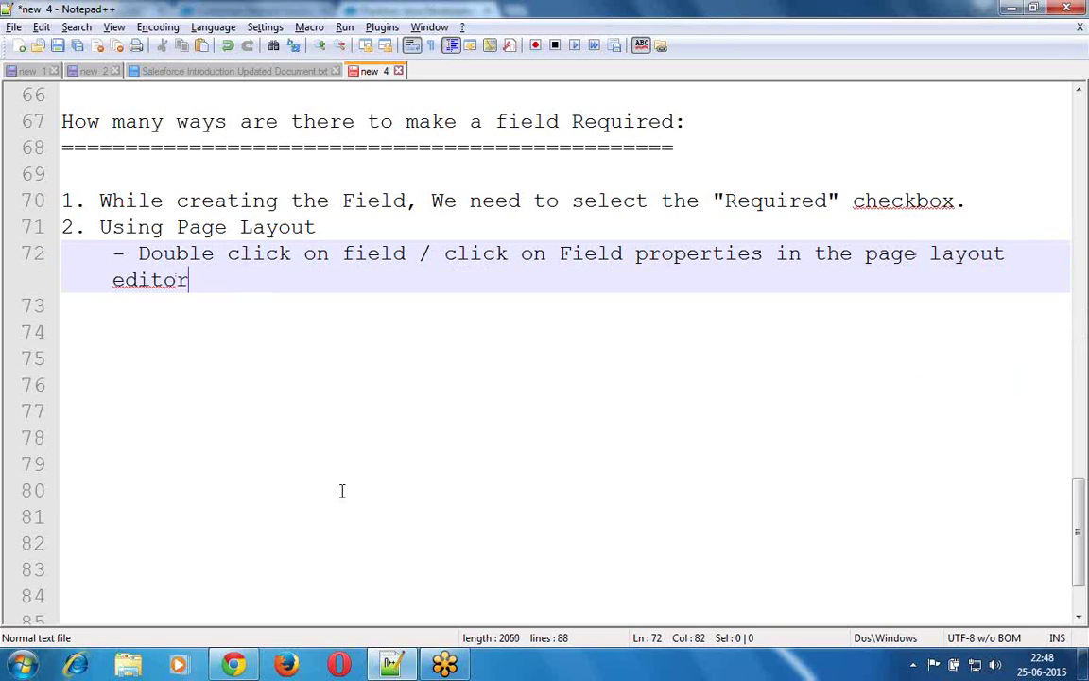
{"action": "type", "text": ", then "}
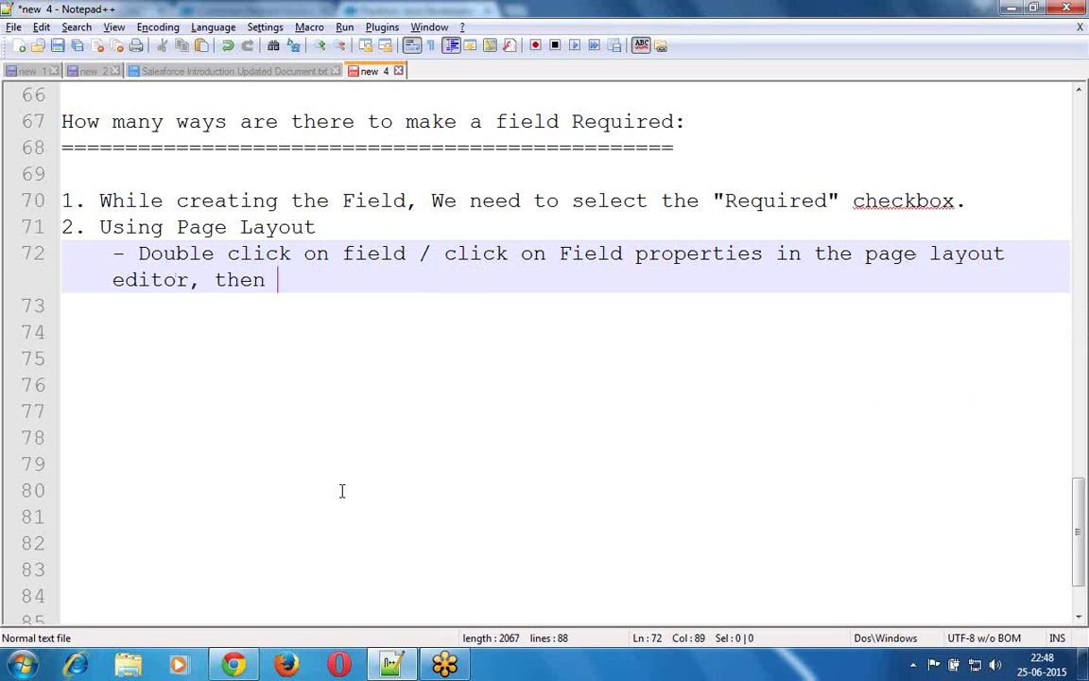
{"action": "type", "text": "it will open an"}
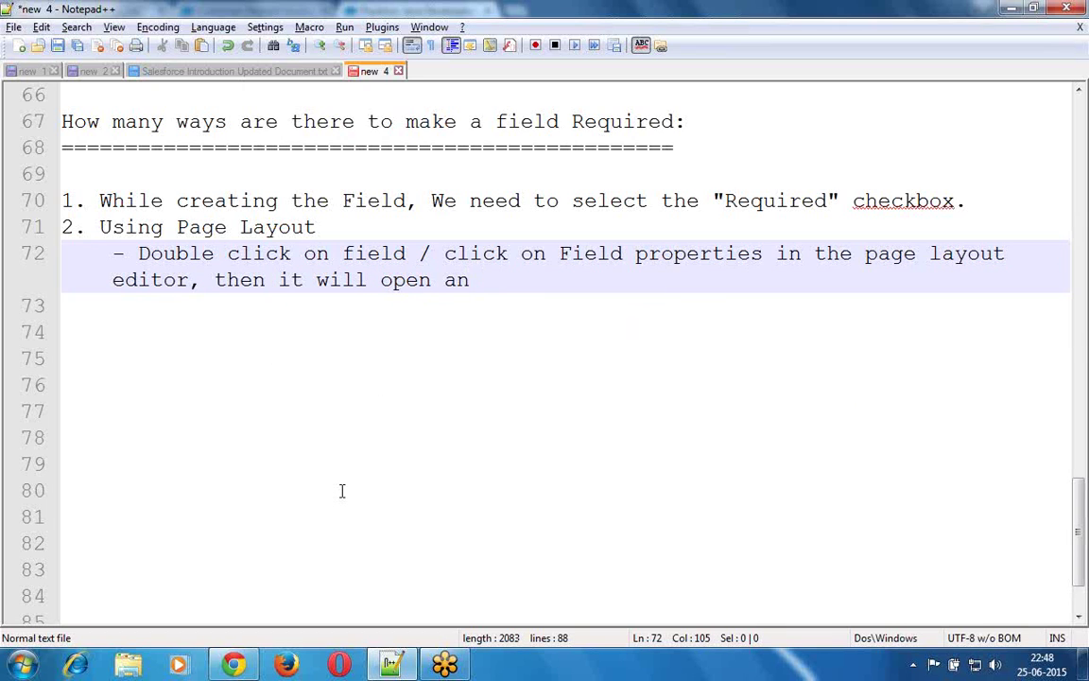
{"action": "key", "text": "BackSpace"}
{"action": "type", "text": "dis"}
{"action": "key", "text": "BackSpace"}
{"action": "type", "text": "alo"}
{"action": "type", "text": "g box, "}
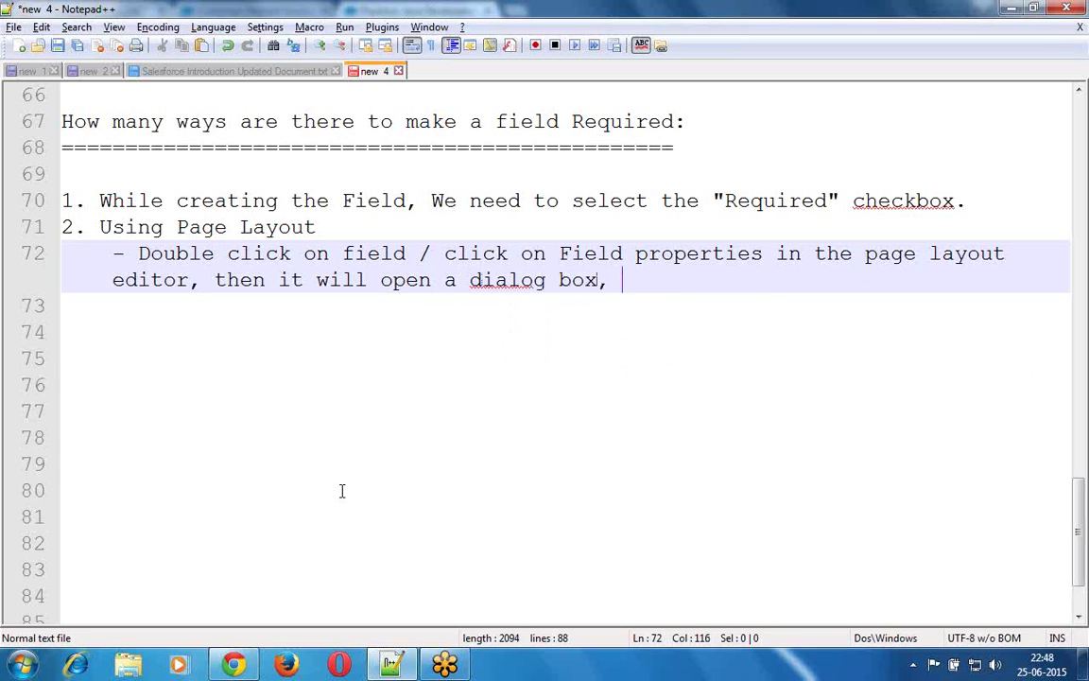
{"action": "type", "text": "where we can select "}
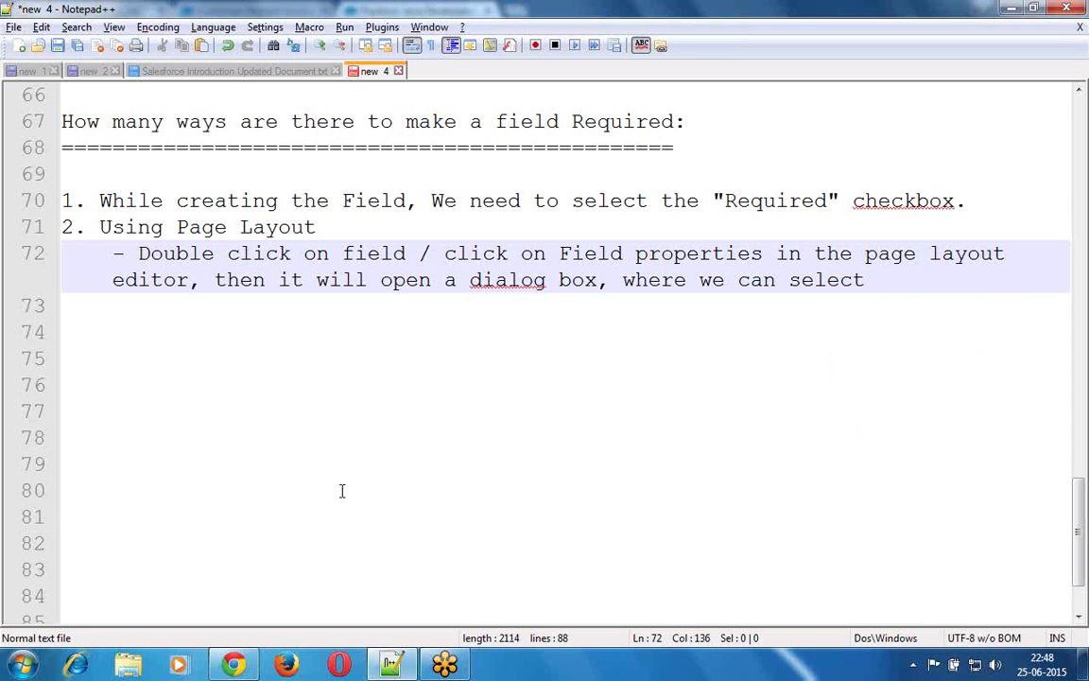
{"action": "type", "text": "the option "}
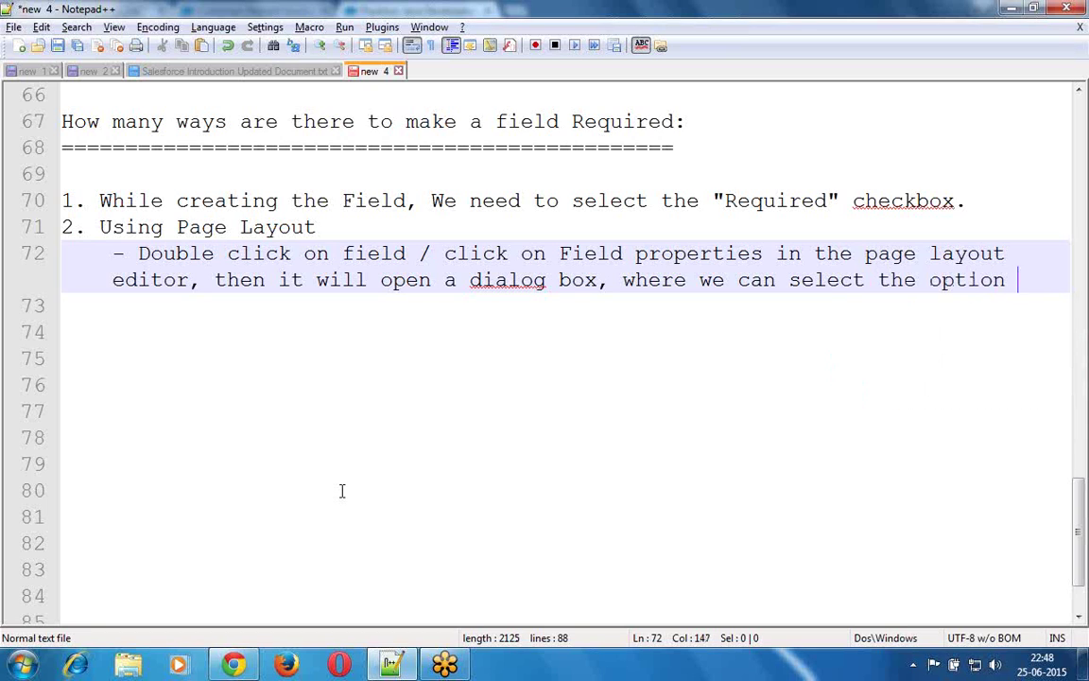
{"action": "type", "text": "\"Req"}
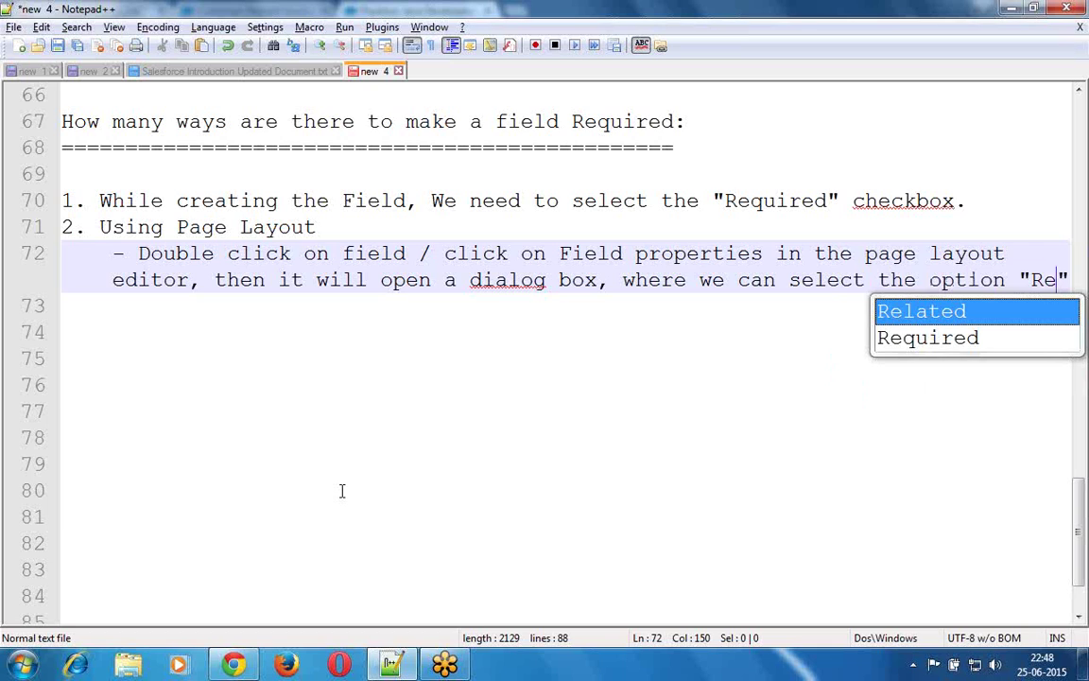
{"action": "type", "text": "uired\" / "}
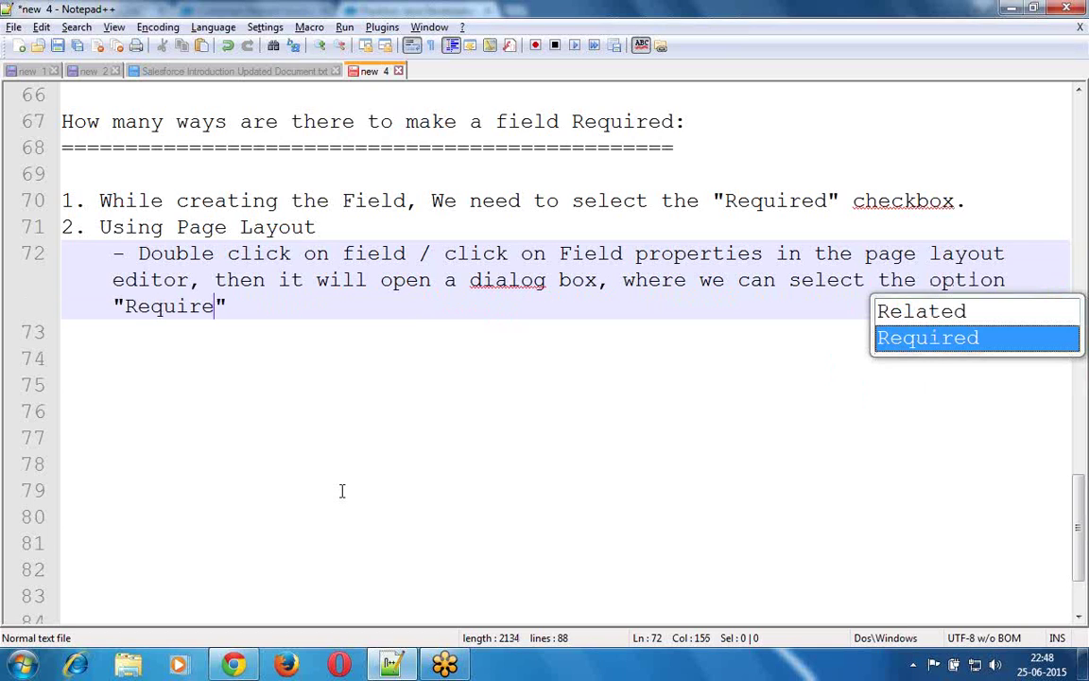
{"action": "type", "text": "\"Rea"}
{"action": "type", "text": "d-ob"}
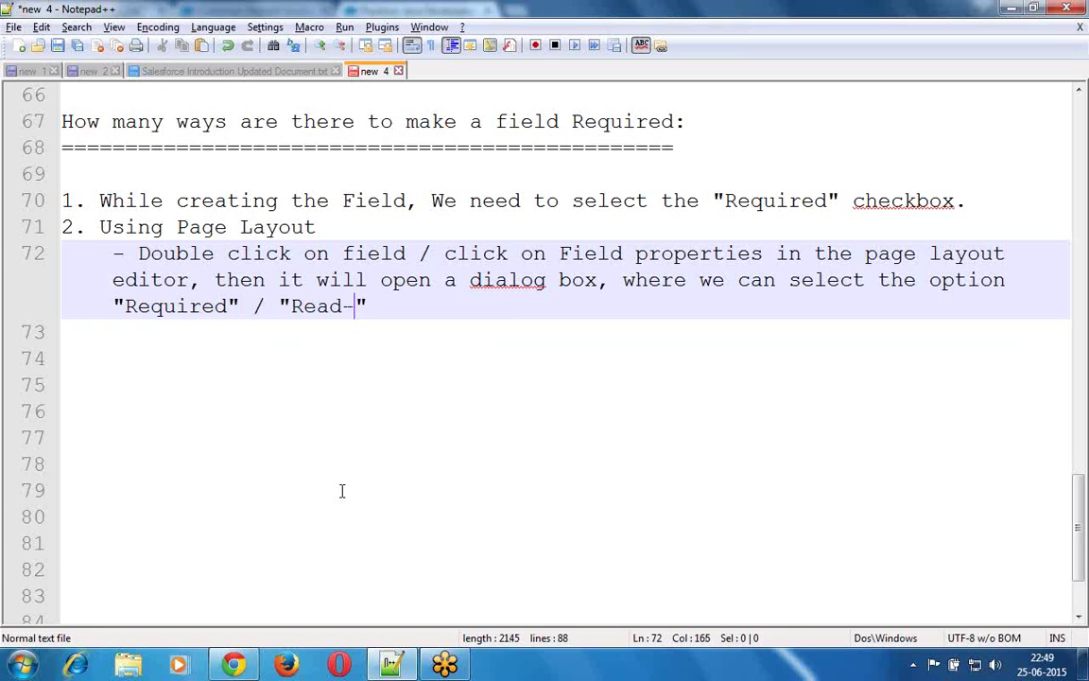
{"action": "key", "text": "BackSpace"}
{"action": "type", "text": "nly\""}
{"action": "key", "text": "Return"}
{"action": "key", "text": "Return"}
- Add list items '3. Using Validation Rules' and '4. Using Triggers (Development)' to the Notepad++ notes
{"action": "key", "text": "BackSpace"}
{"action": "type", "text": "3. "}
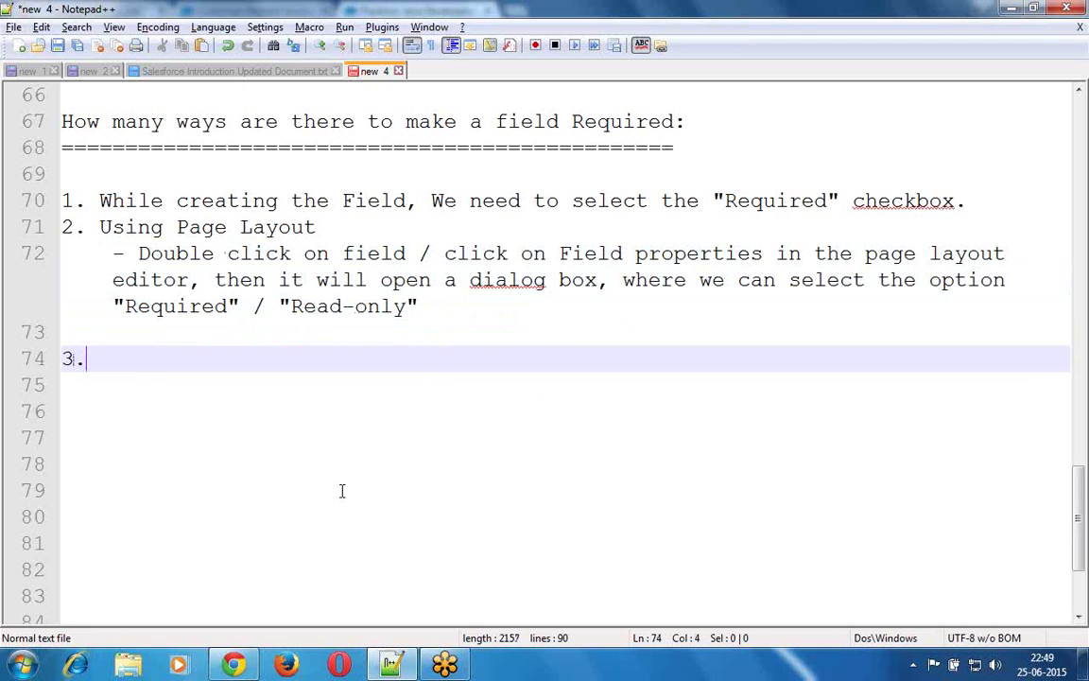
{"action": "type", "text": "Using "}
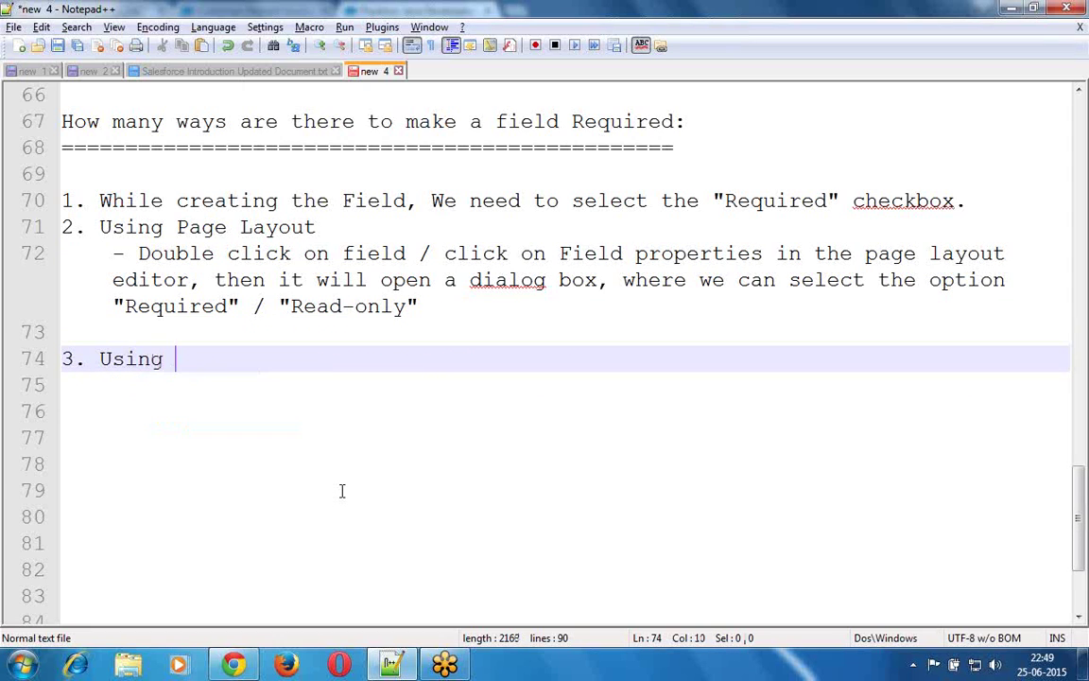
{"action": "type", "text": "Validation Rules"}
{"action": "key", "text": "Return"}
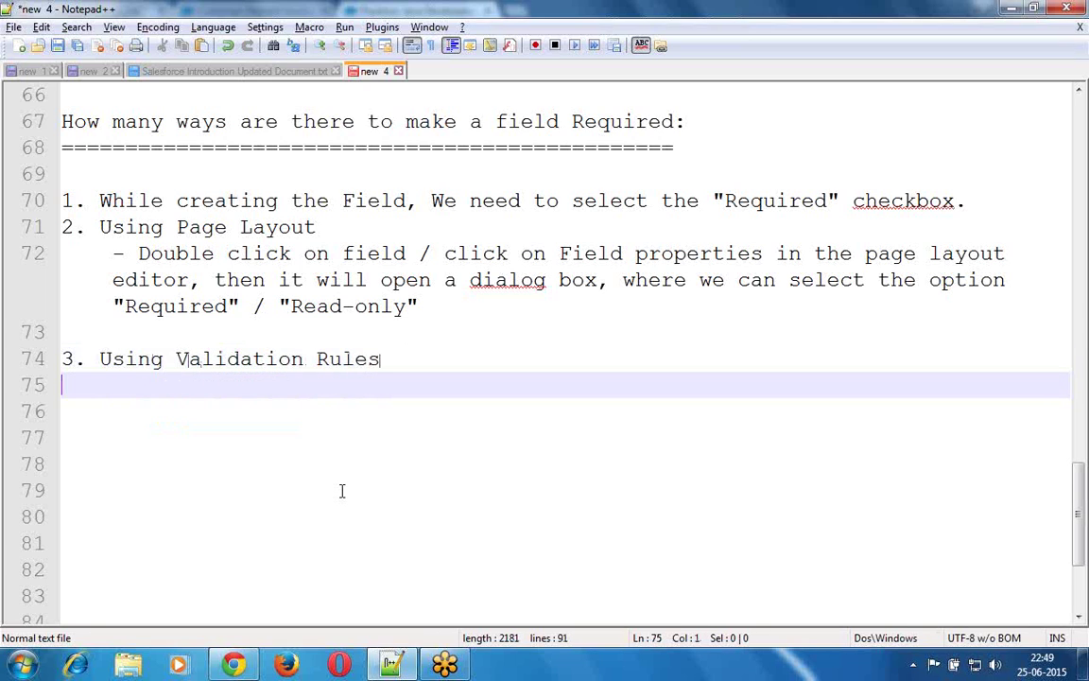
{"action": "type", "text": "4."}
{"action": "type", "text": "Using T"}
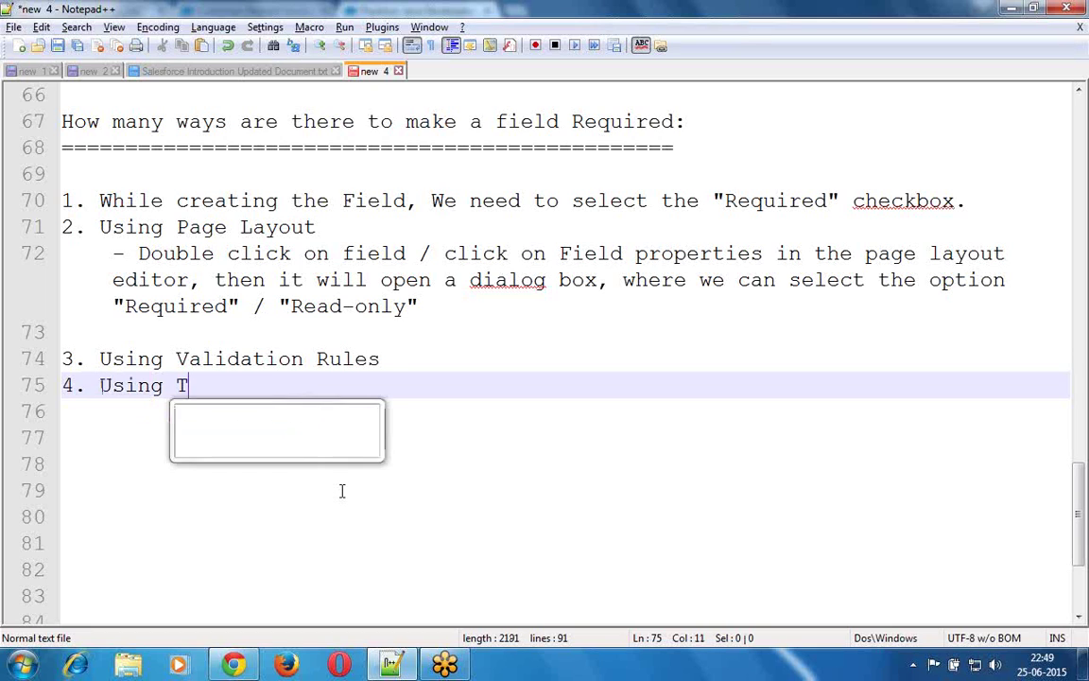
{"action": "type", "text": "riggers ("}
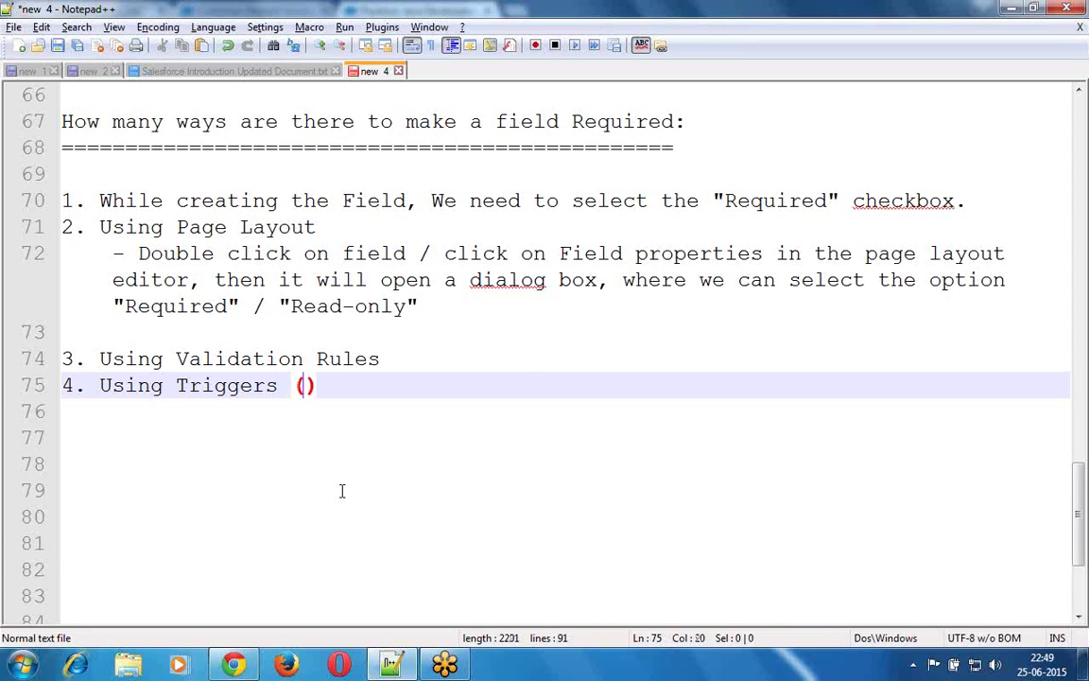
{"action": "type", "text": "Develo"}
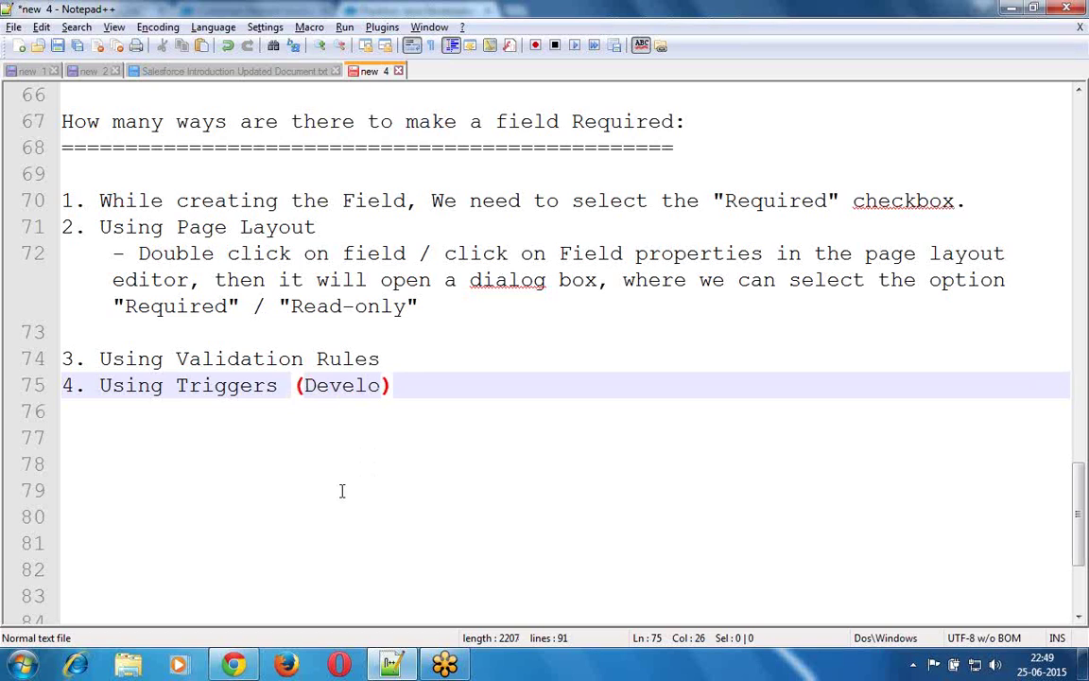
{"action": "type", "text": "pment"}
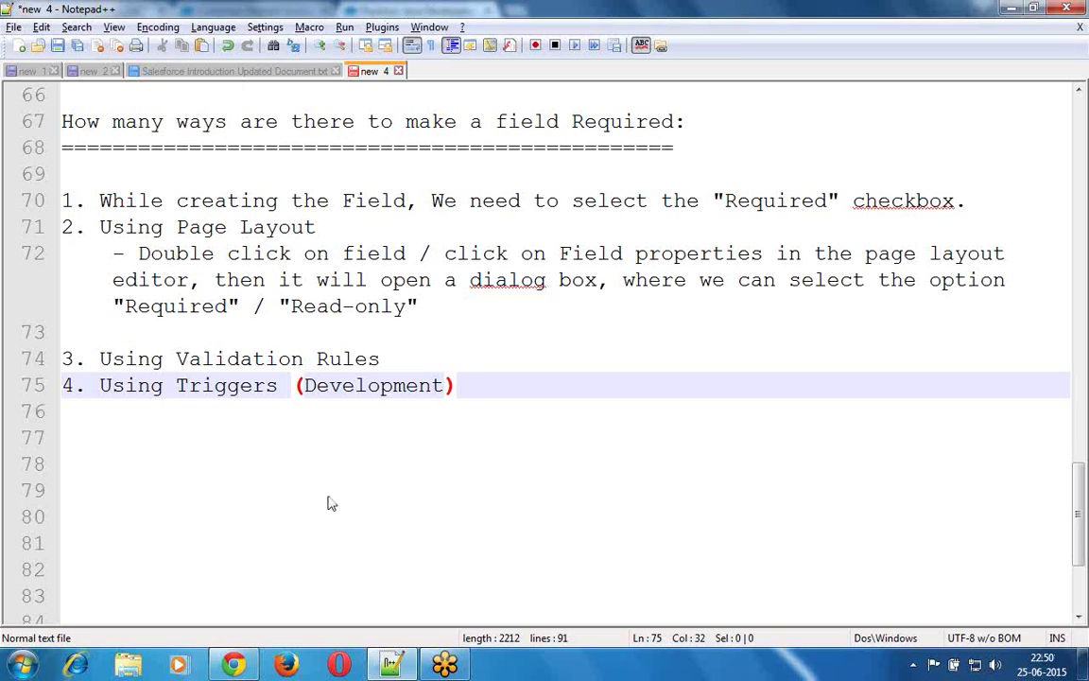
{"action": "mouse_move", "coordinate": [238, 667]}
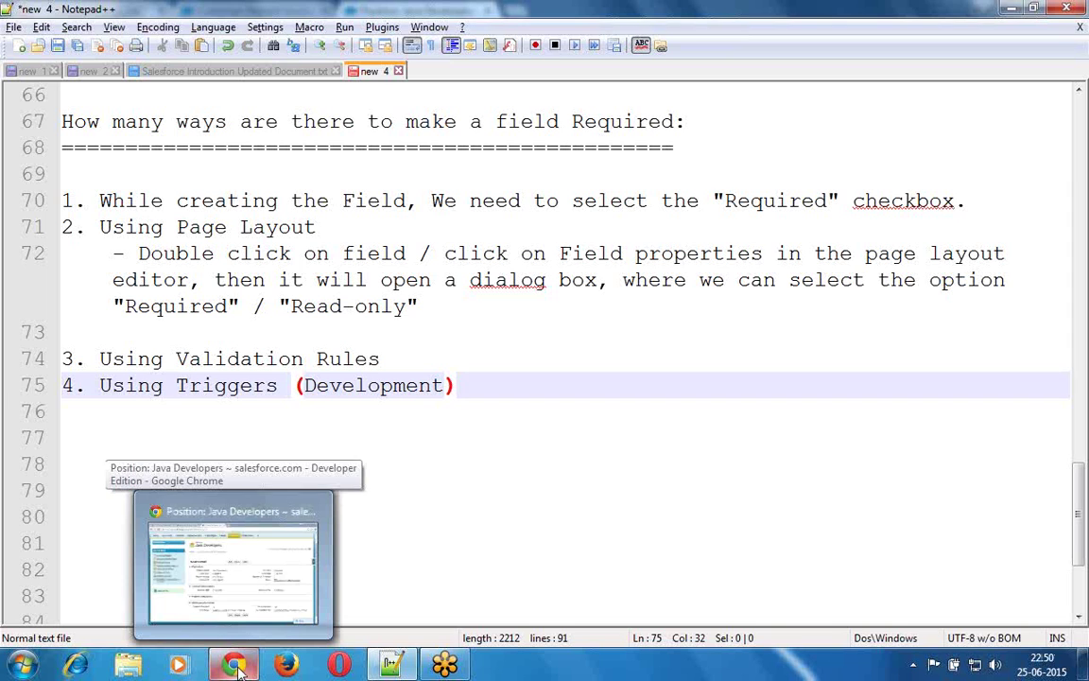
- Open the Customer object's field list from the Customers tab in a new tab and start a new custom field
{"action": "left_click", "coordinate": [238, 667]}
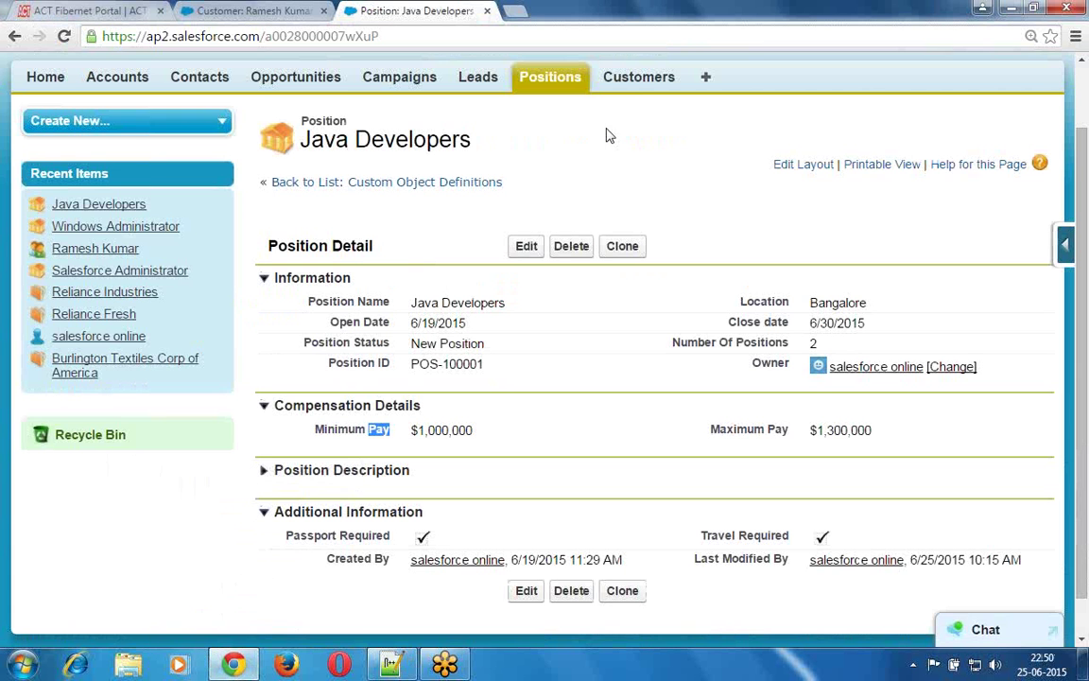
{"action": "left_click", "coordinate": [635, 79]}
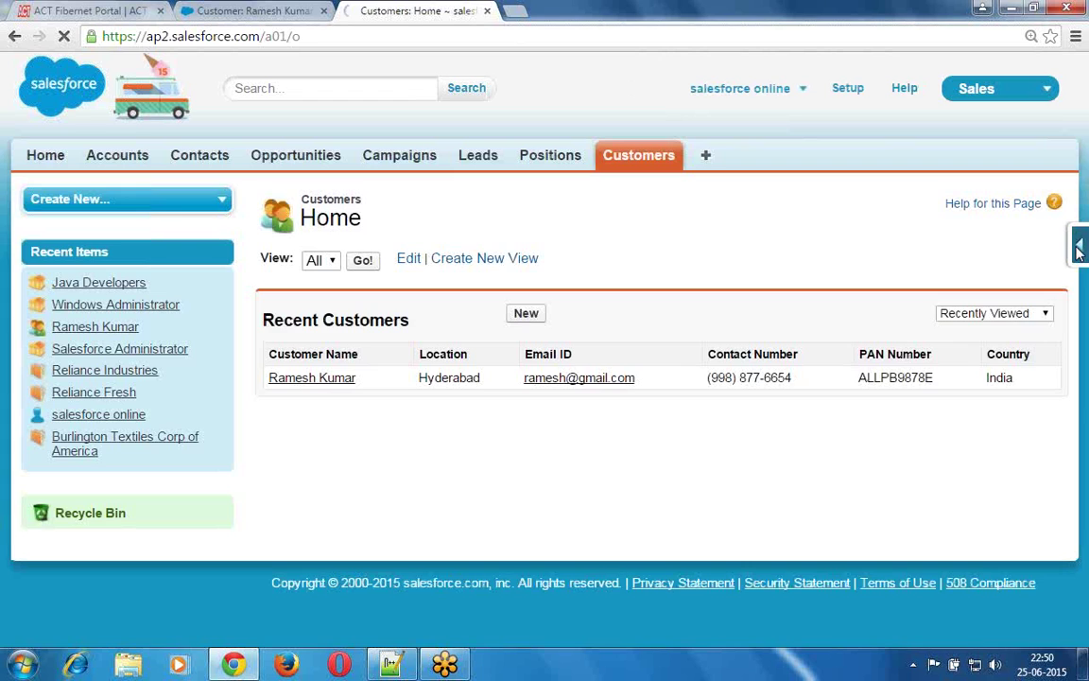
{"action": "left_click", "coordinate": [1078, 248]}
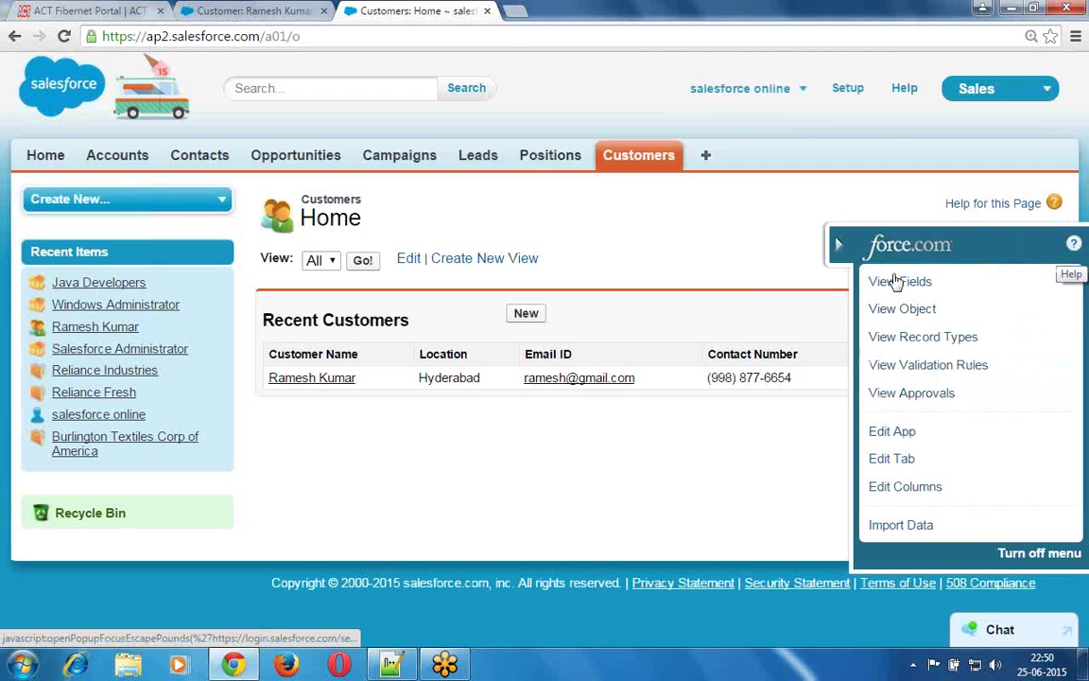
{"action": "left_click", "coordinate": [901, 289]}
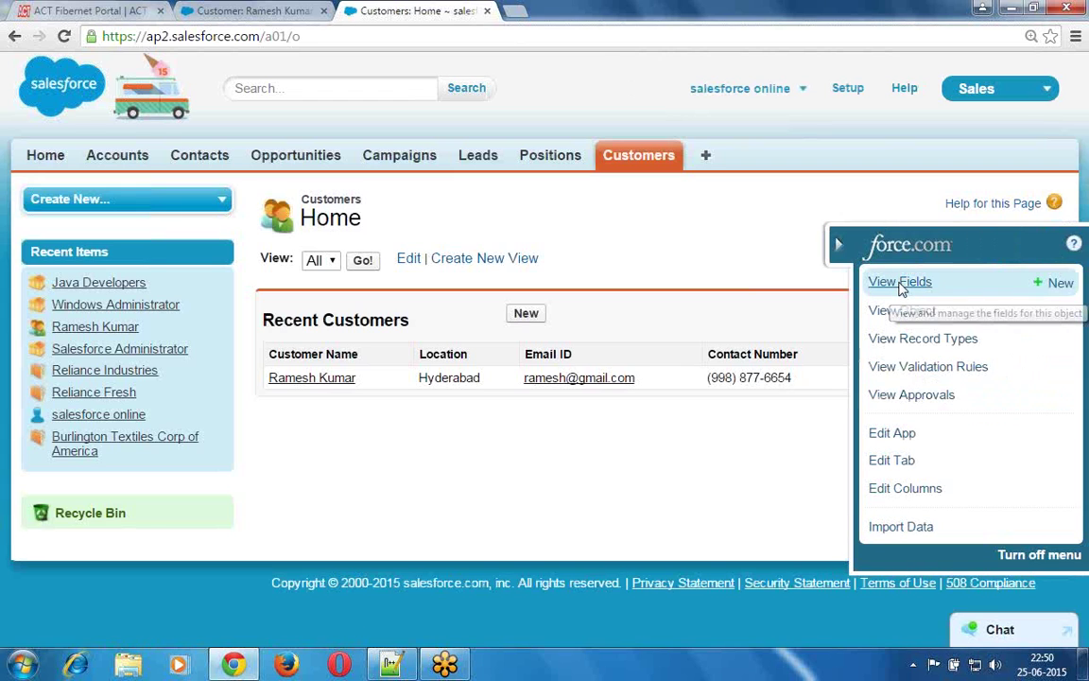
{"action": "left_click", "coordinate": [901, 289]}
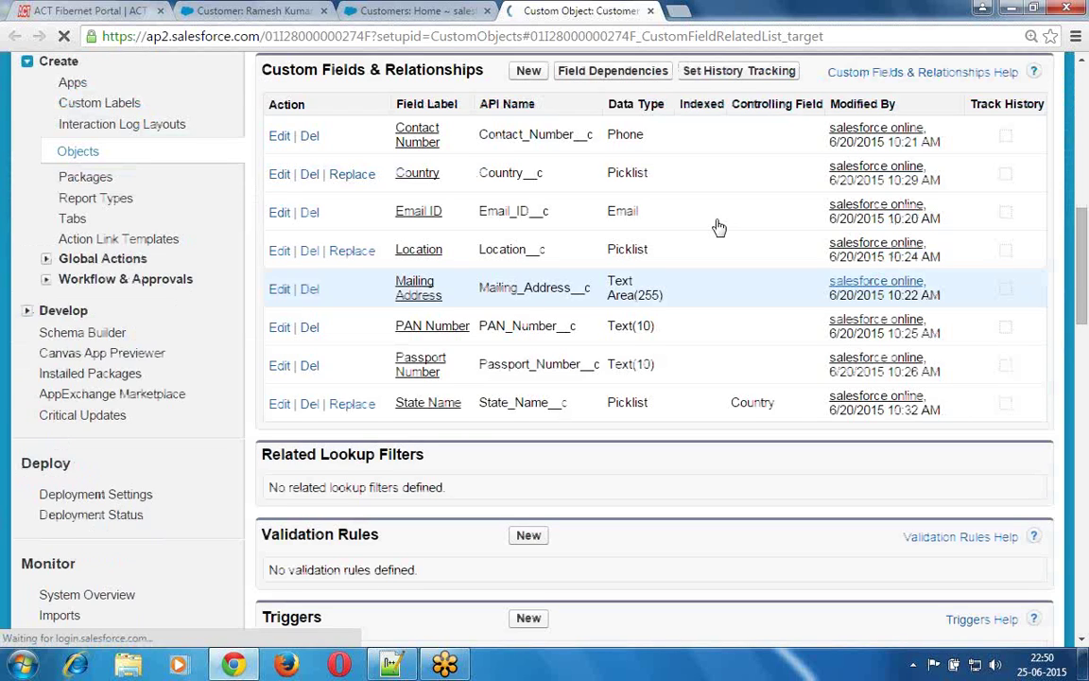
{"action": "left_click", "coordinate": [528, 73]}
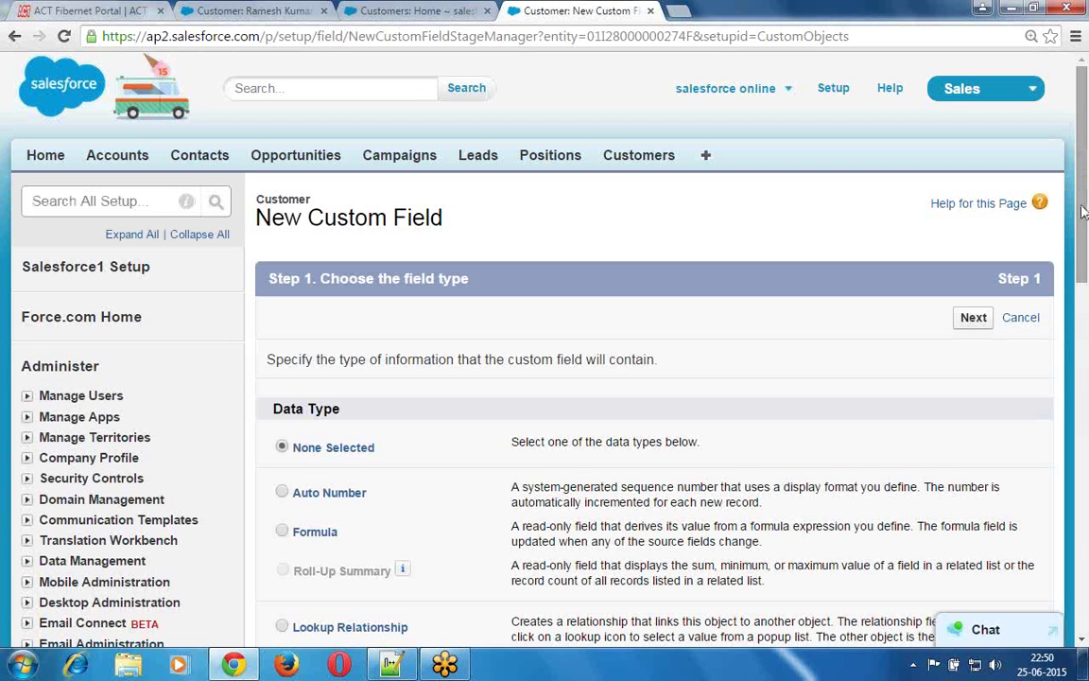
- Choose Text as the new Customer field's data type and continue to Step 2
{"action": "left_click_drag", "start_coordinate": [1083, 295], "coordinate": [1082, 563]}
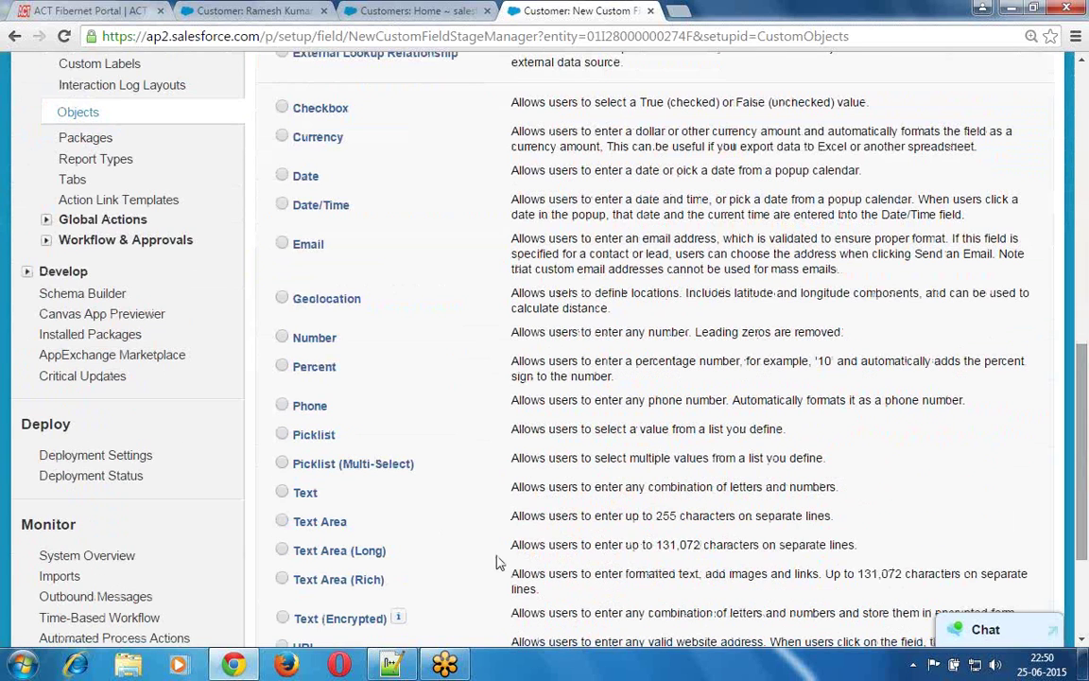
{"action": "left_click", "coordinate": [281, 493]}
{"action": "left_click_drag", "start_coordinate": [1084, 506], "coordinate": [1085, 576]}
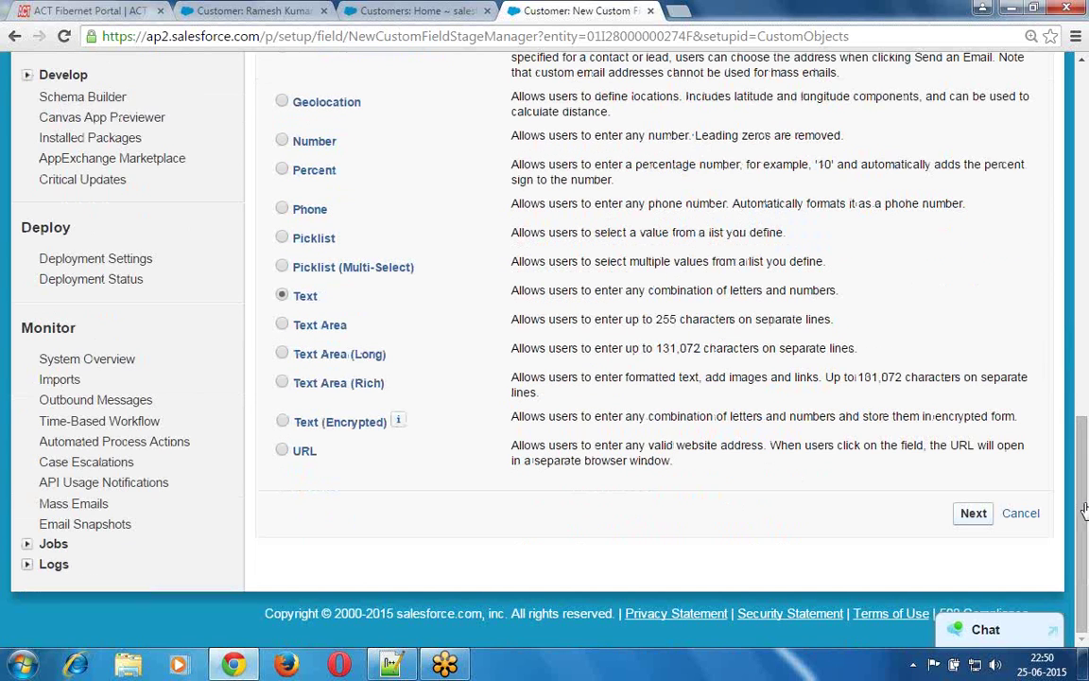
{"action": "left_click", "coordinate": [972, 516]}
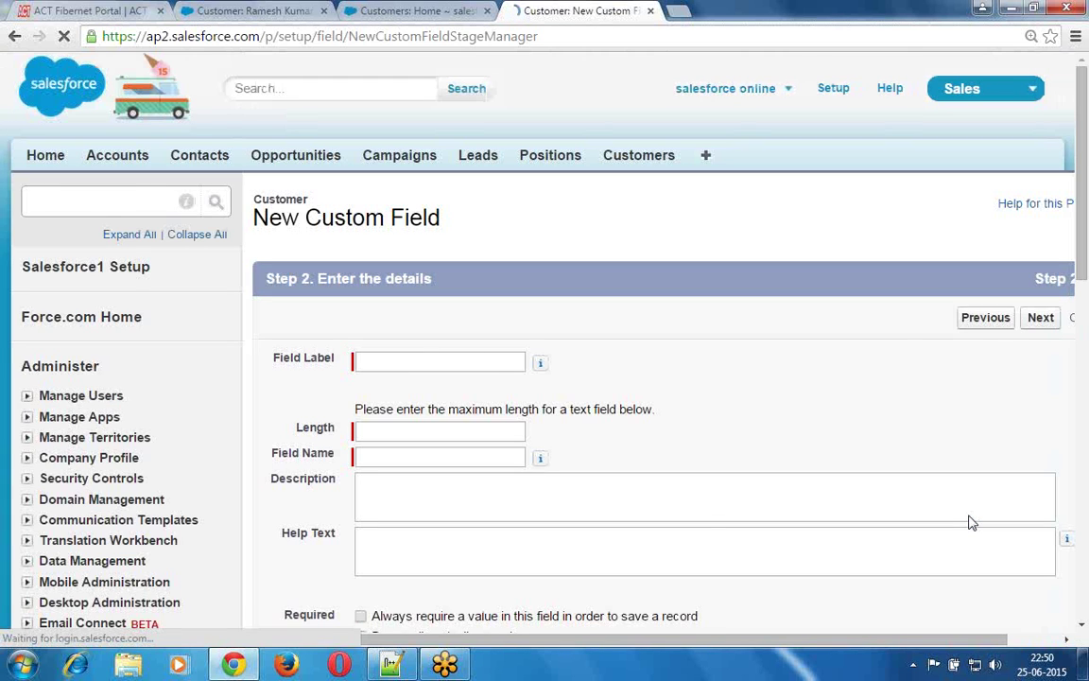
- Look over the Text field details form down to the Required option, then return to Customers Home
{"action": "left_click", "coordinate": [380, 458]}
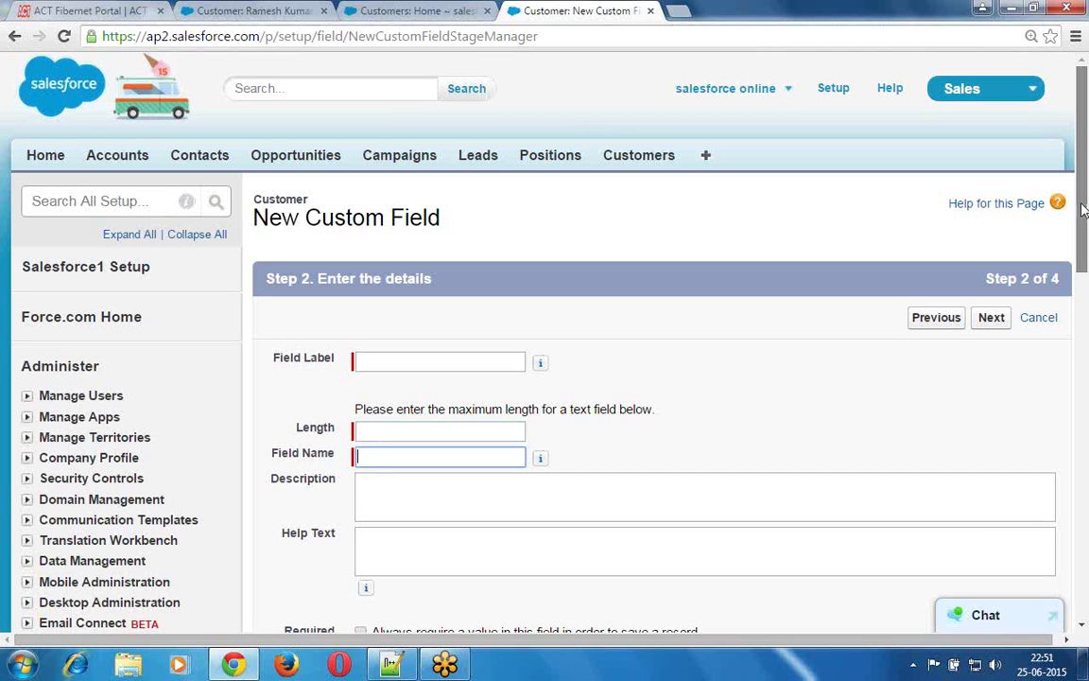
{"action": "scroll", "coordinate": [1083, 263], "scroll_direction": "down", "scroll_amount": 3}
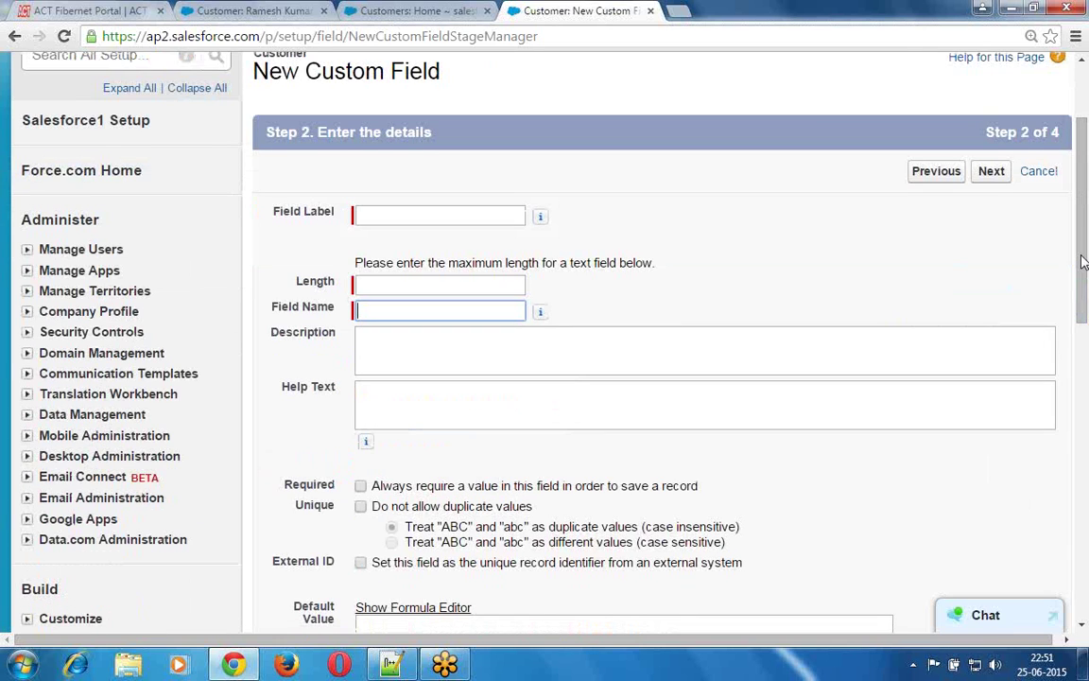
{"action": "mouse_move", "coordinate": [321, 190]}
{"action": "left_mouse_down"}
{"action": "mouse_move", "coordinate": [267, 197]}
{"action": "mouse_move", "coordinate": [290, 249]}
{"action": "mouse_move", "coordinate": [336, 234]}
{"action": "left_mouse_up"}
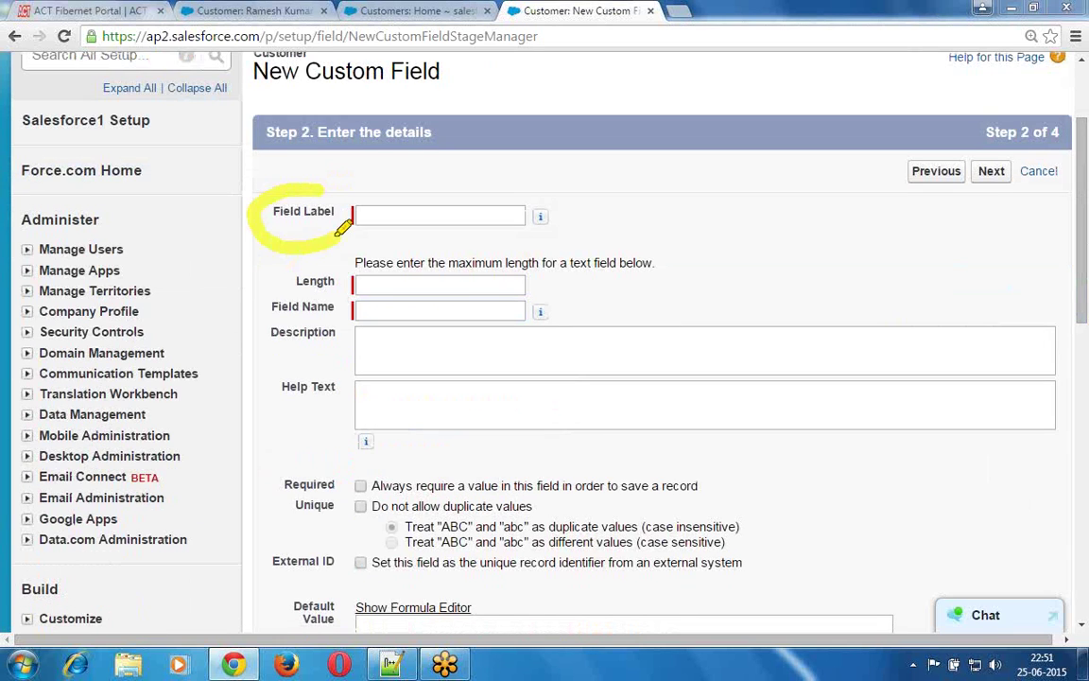
{"action": "left_click_drag", "start_coordinate": [286, 296], "coordinate": [332, 289]}
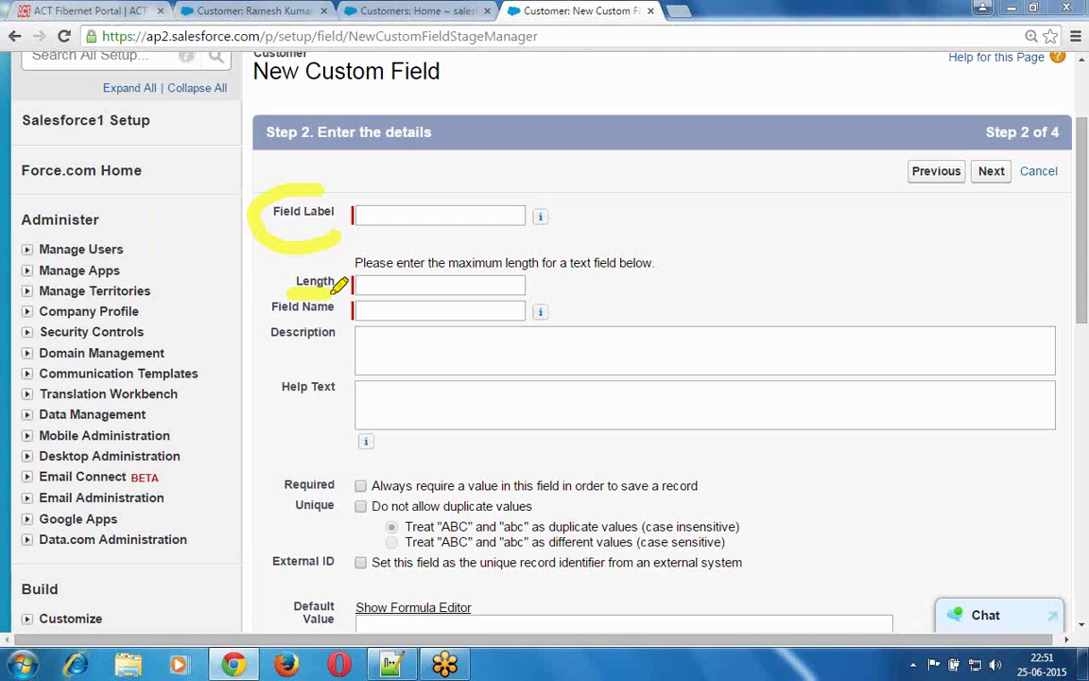
{"action": "left_click_drag", "start_coordinate": [275, 309], "coordinate": [333, 307]}
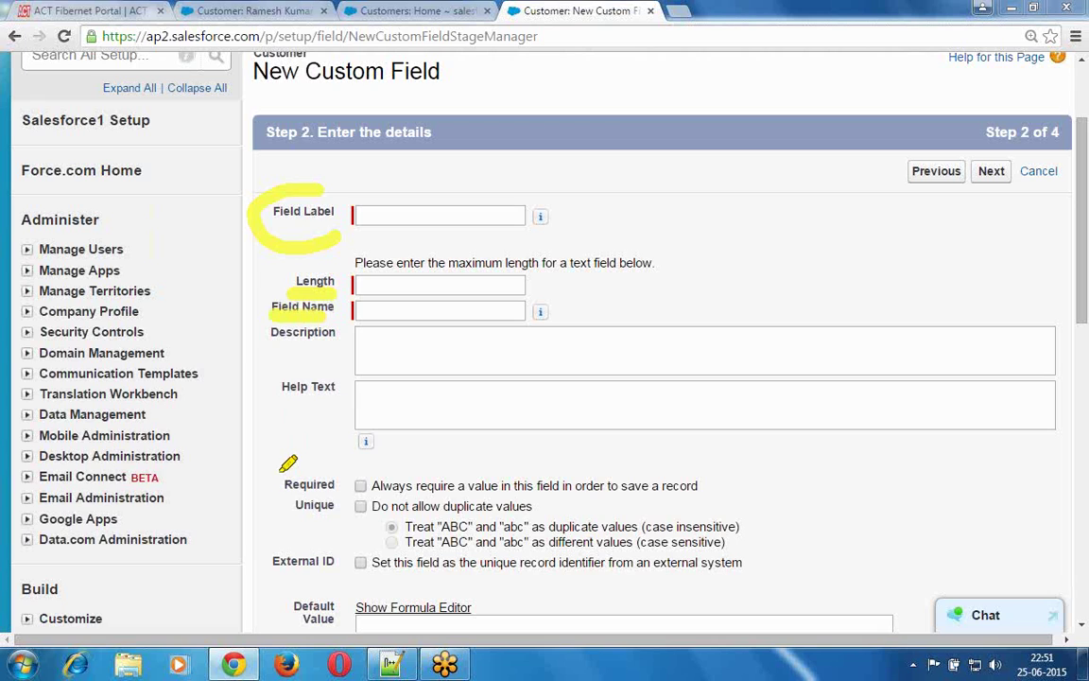
{"action": "mouse_move", "coordinate": [286, 466]}
{"action": "left_mouse_down"}
{"action": "mouse_move", "coordinate": [287, 490]}
{"action": "mouse_move", "coordinate": [377, 491]}
{"action": "mouse_move", "coordinate": [343, 467]}
{"action": "mouse_move", "coordinate": [281, 471]}
{"action": "left_mouse_up"}
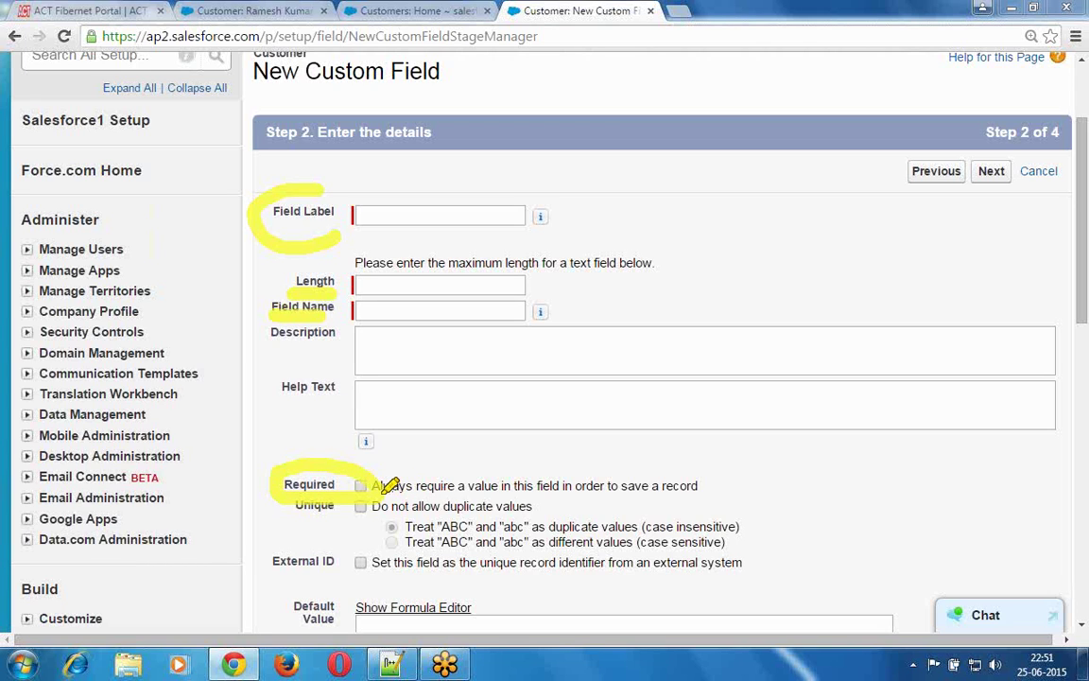
{"action": "left_click_drag", "start_coordinate": [381, 492], "coordinate": [704, 488]}
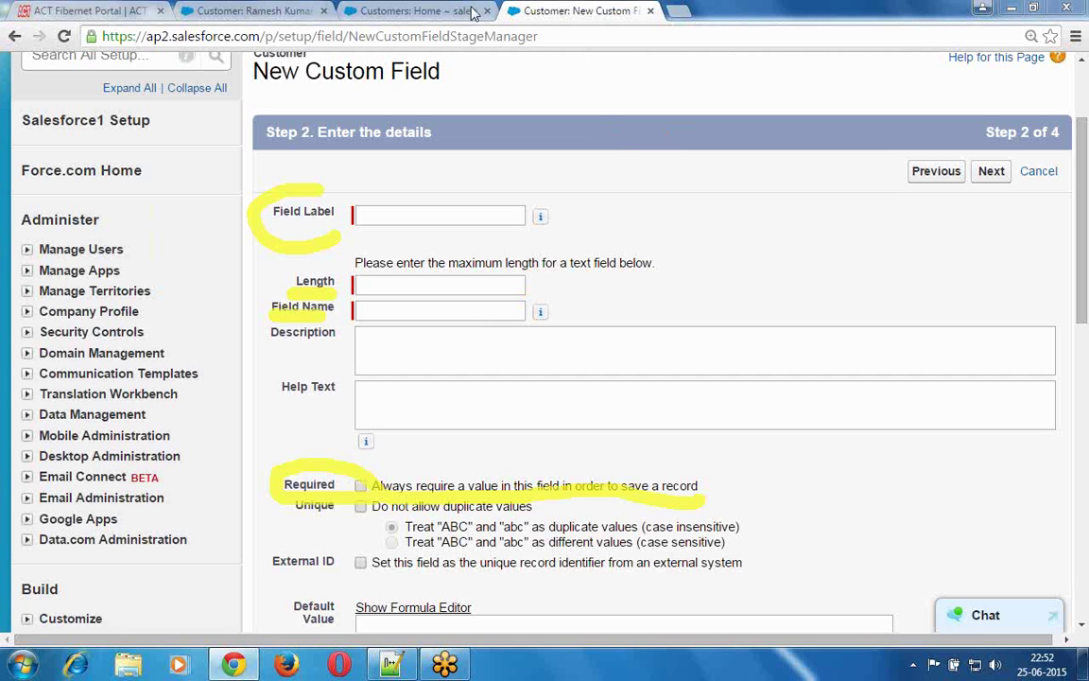
{"action": "left_click", "coordinate": [411, 11]}
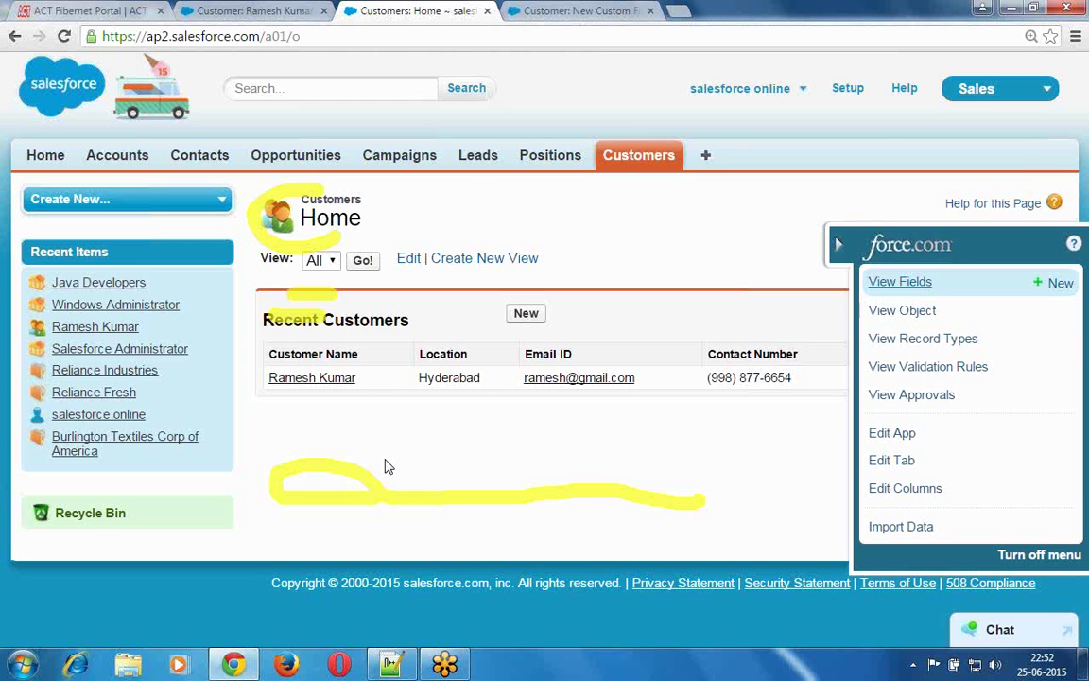
- Bring the Notepad++ notes on making a field required back to the front
{"action": "left_click", "coordinate": [388, 667]}
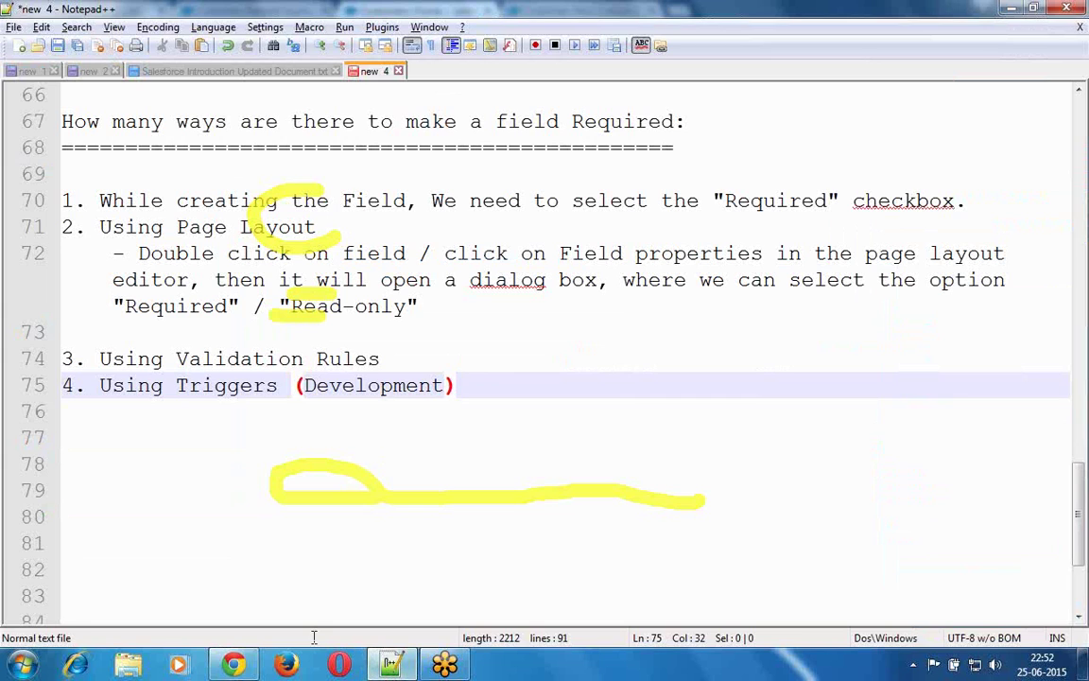
- Delete the empty line after the line 72 explanation so the four methods run together, then return to Chrome
{"action": "double_click", "coordinate": [243, 389]}
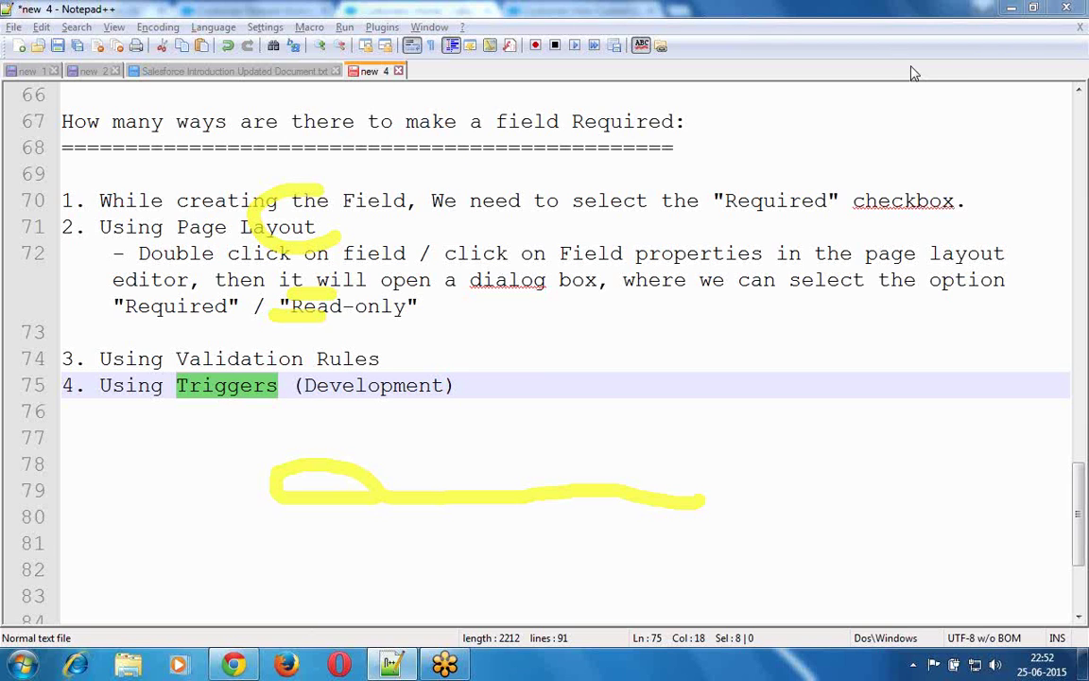
{"action": "key", "text": "Escape"}
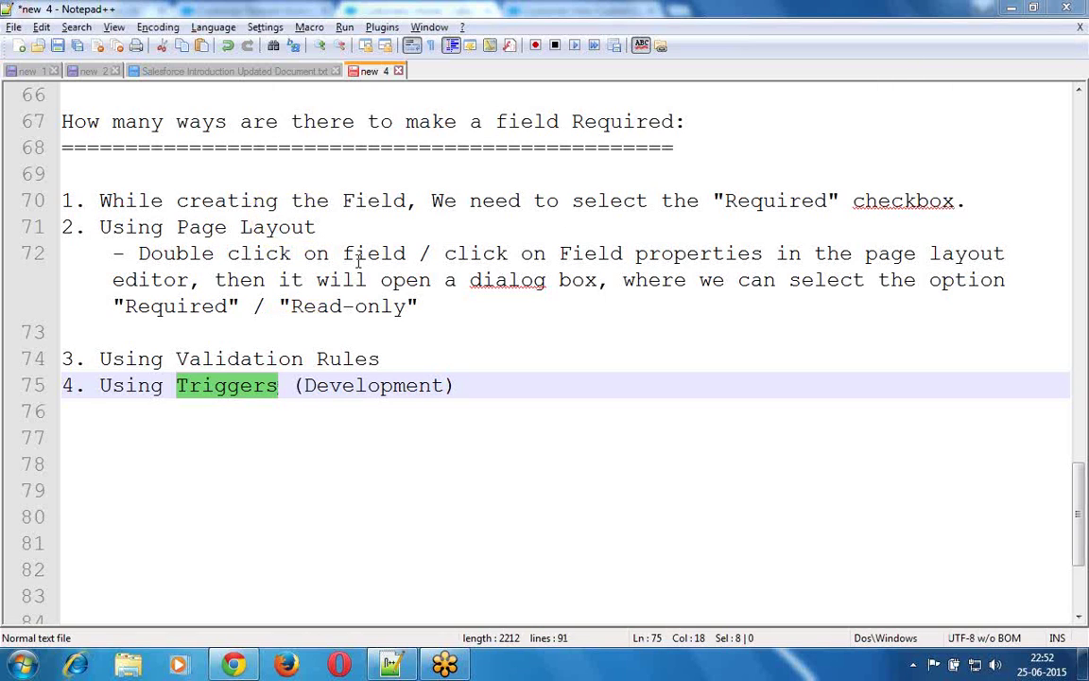
{"action": "left_click", "coordinate": [357, 257]}
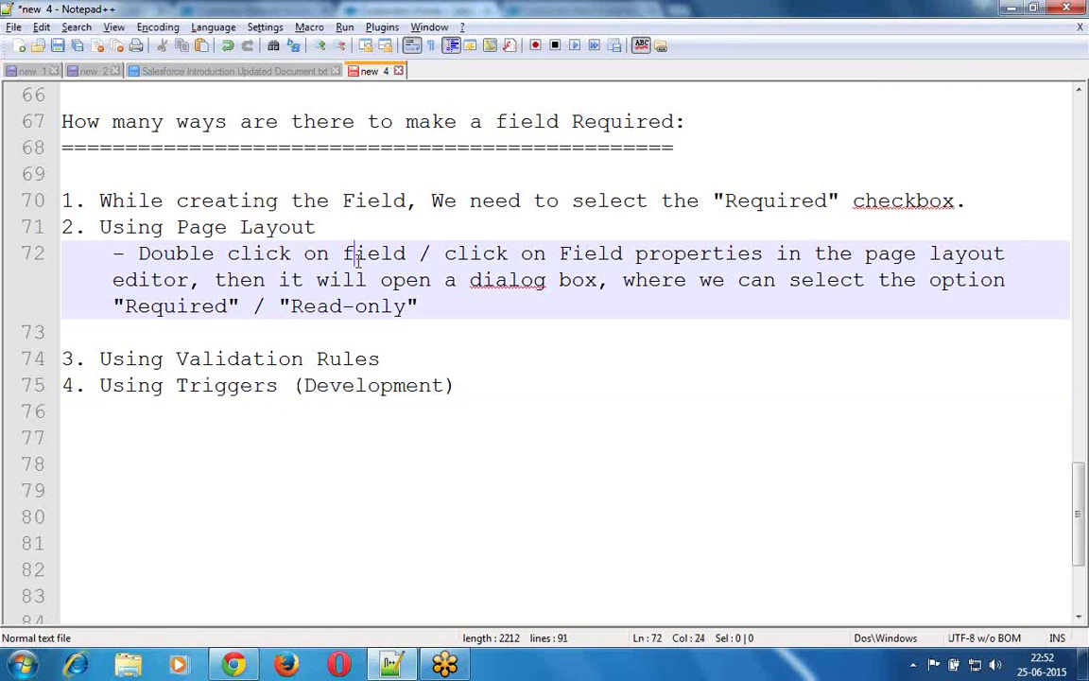
{"action": "left_click", "coordinate": [241, 200]}
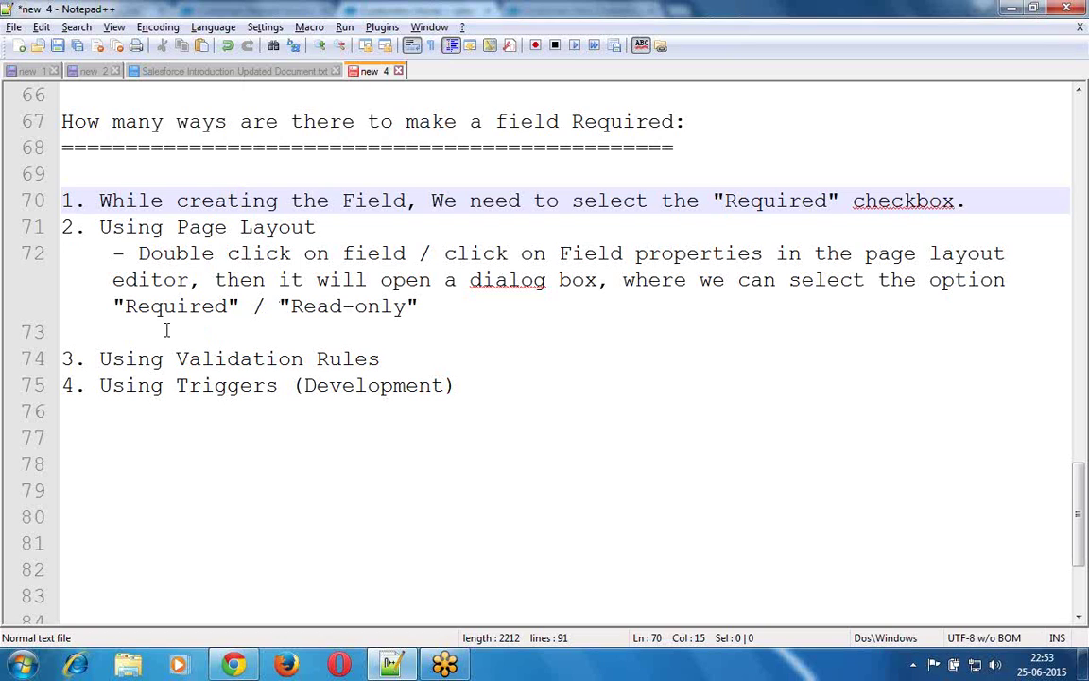
{"action": "left_click", "coordinate": [448, 306]}
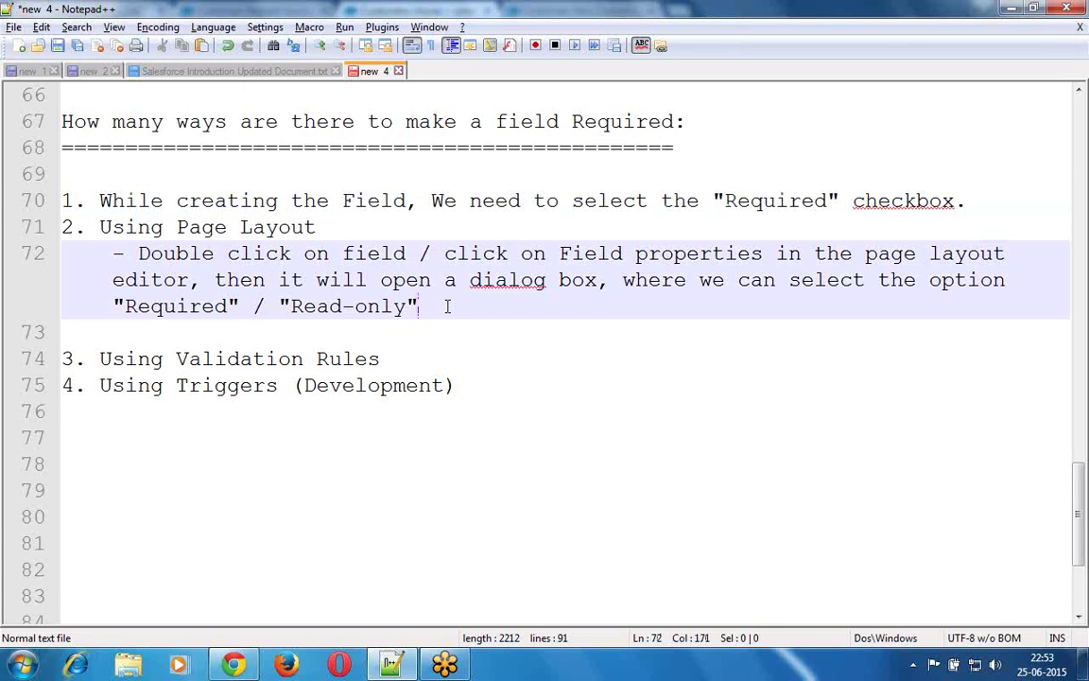
{"action": "key", "text": "Delete"}
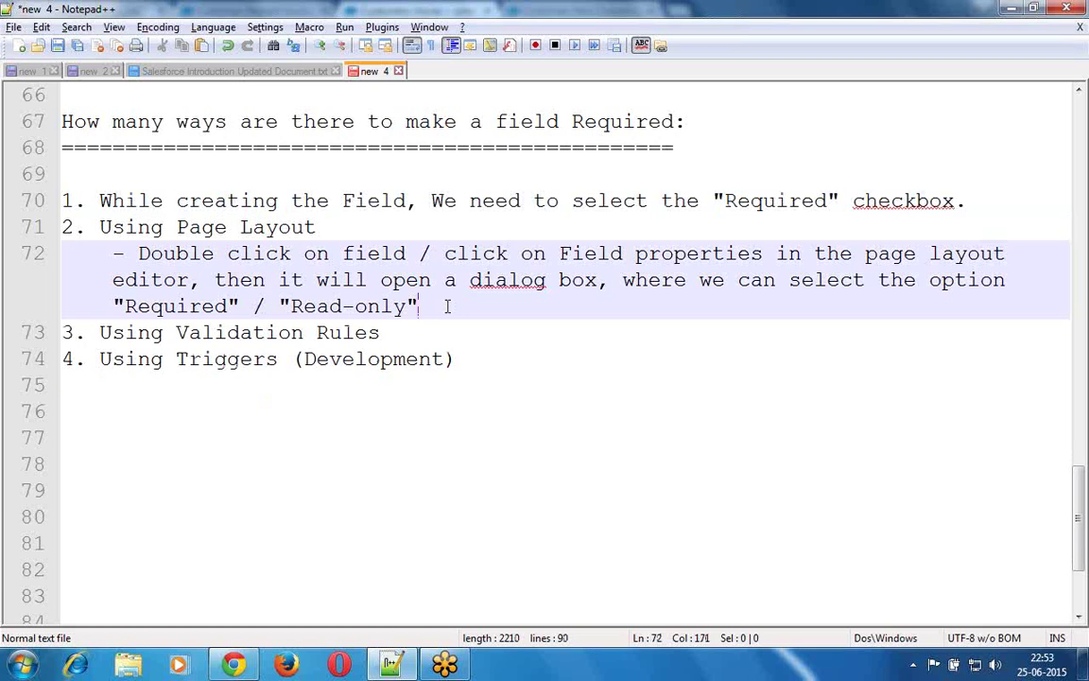
{"action": "left_click", "coordinate": [375, 480]}
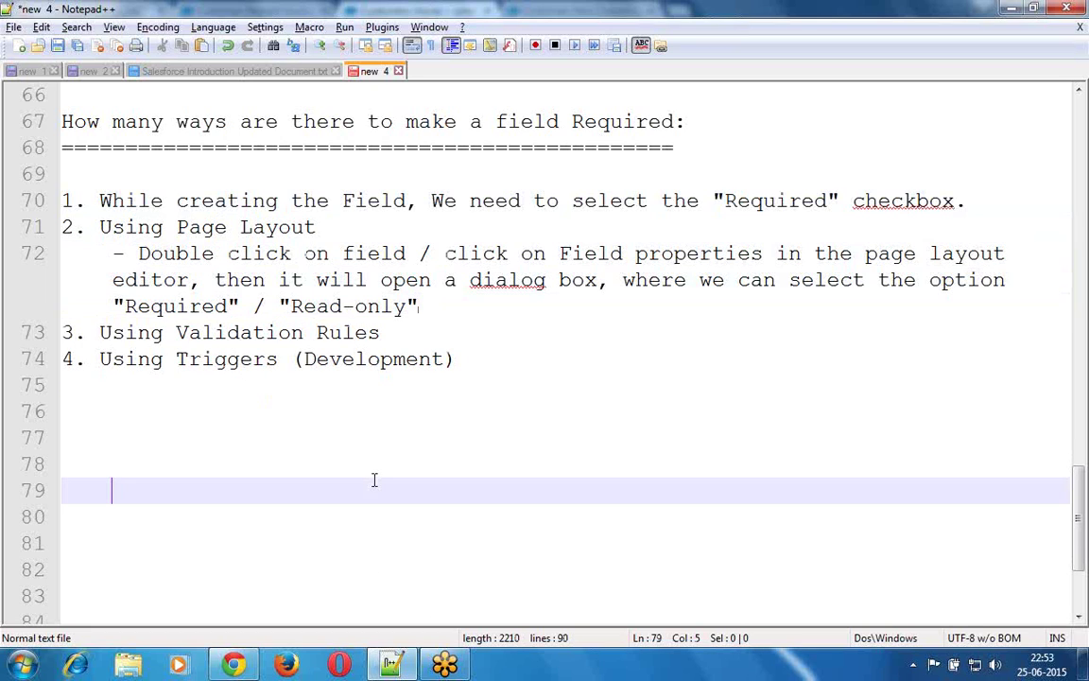
{"action": "left_click", "coordinate": [206, 437]}
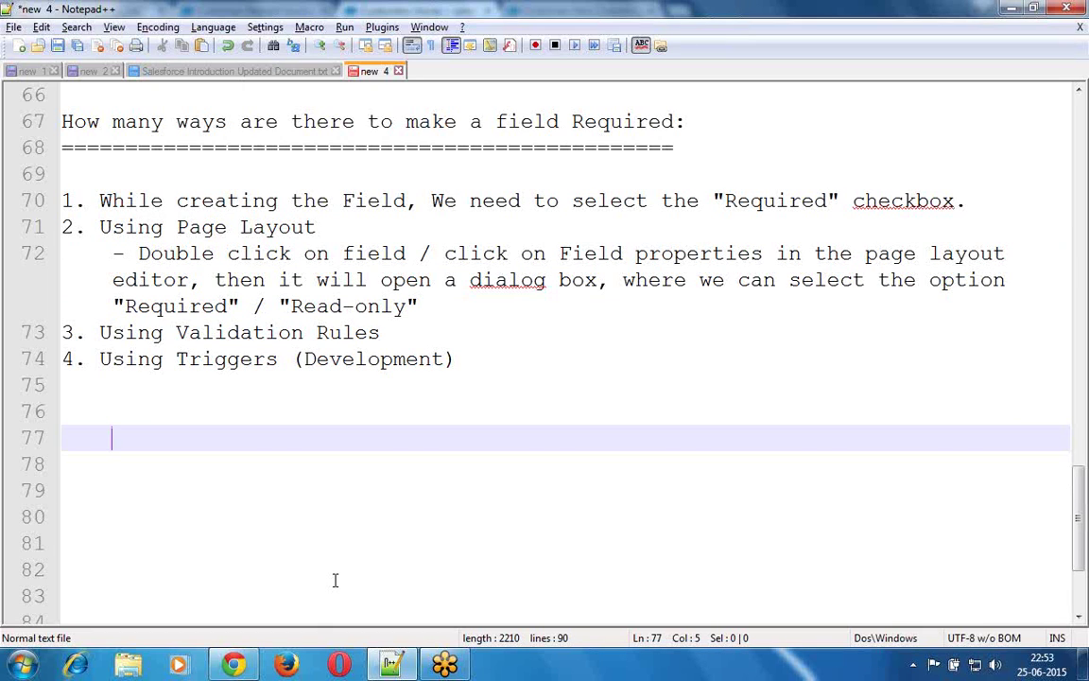
{"action": "left_click", "coordinate": [239, 666]}
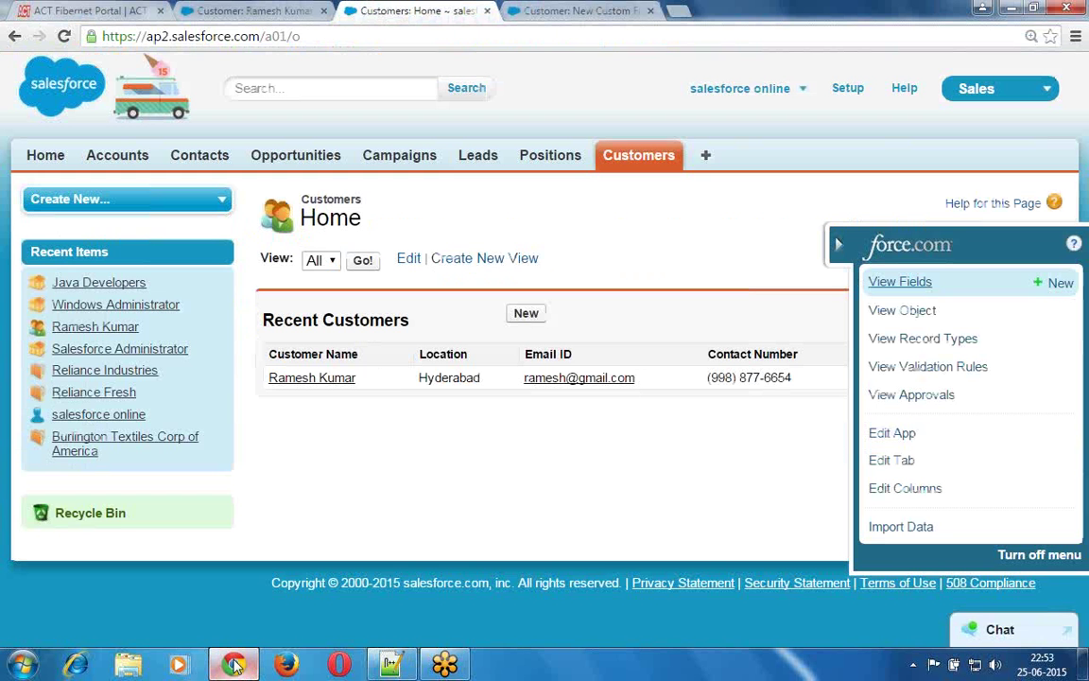
- Open Positions, then close its browser tab and the unfinished New Custom Field tab
{"action": "left_click", "coordinate": [556, 158]}
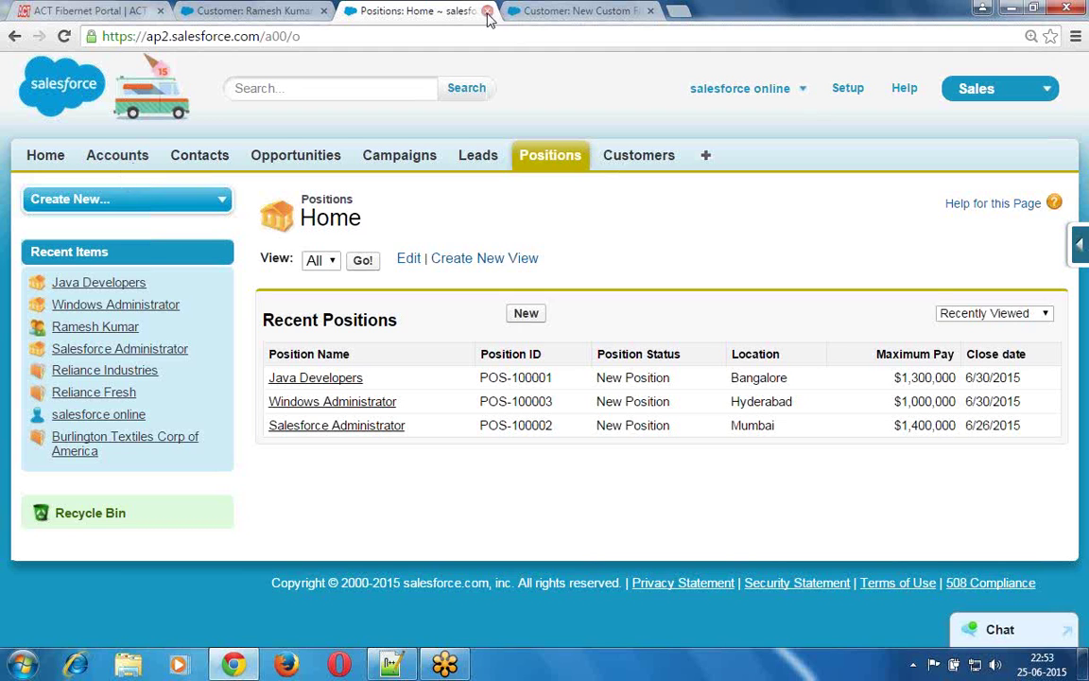
{"action": "left_click", "coordinate": [487, 11]}
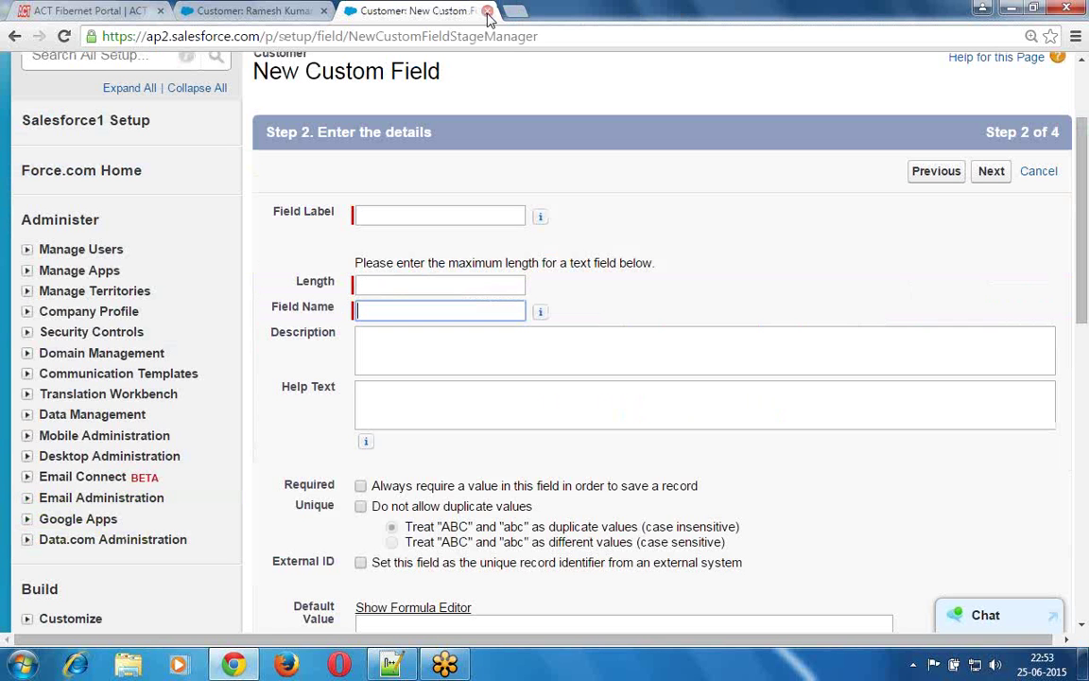
{"action": "left_click", "coordinate": [487, 11]}
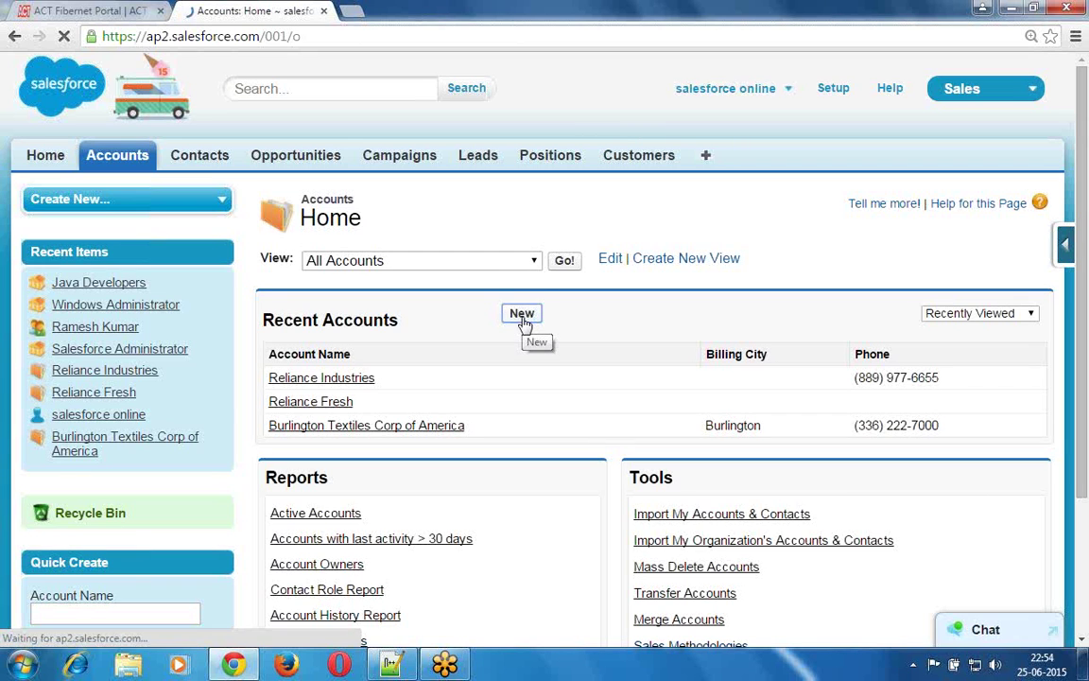
{"action": "left_click", "coordinate": [523, 319]}
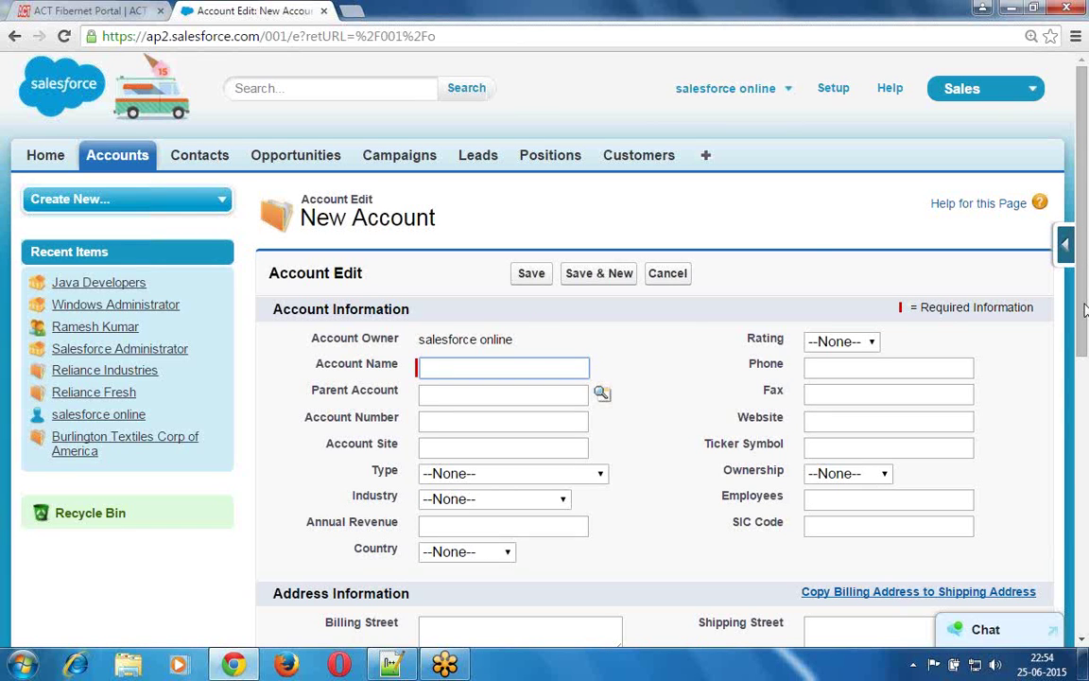
{"action": "left_click_drag", "start_coordinate": [1084, 310], "coordinate": [1082, 213]}
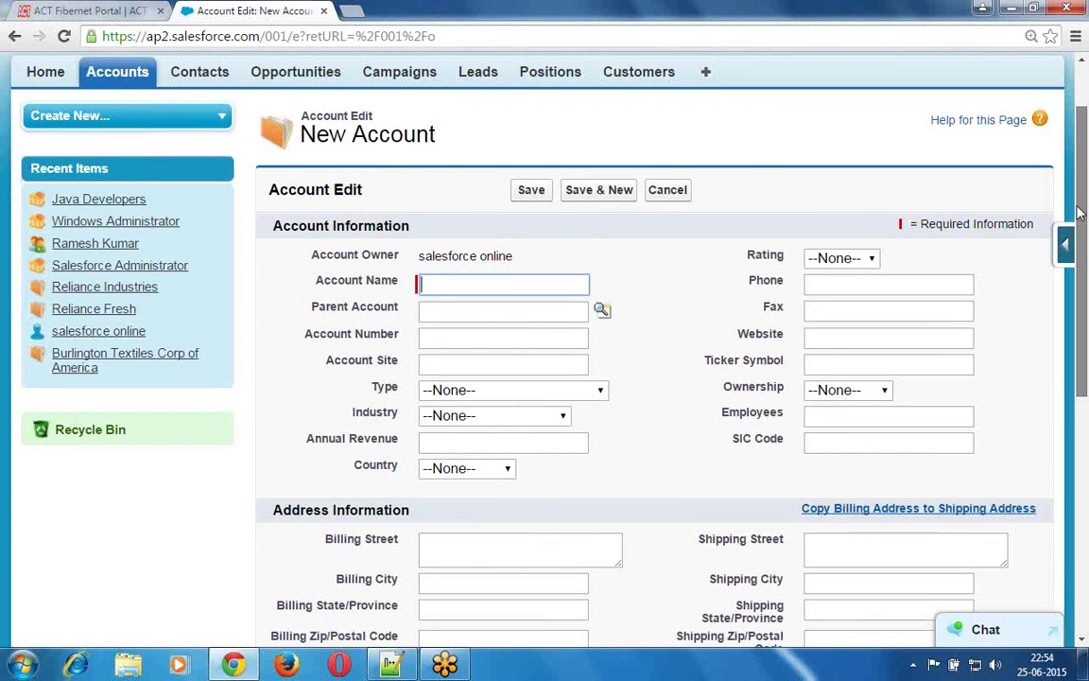
{"action": "scroll", "coordinate": [111, 257], "scroll_direction": "up", "scroll_amount": 2}
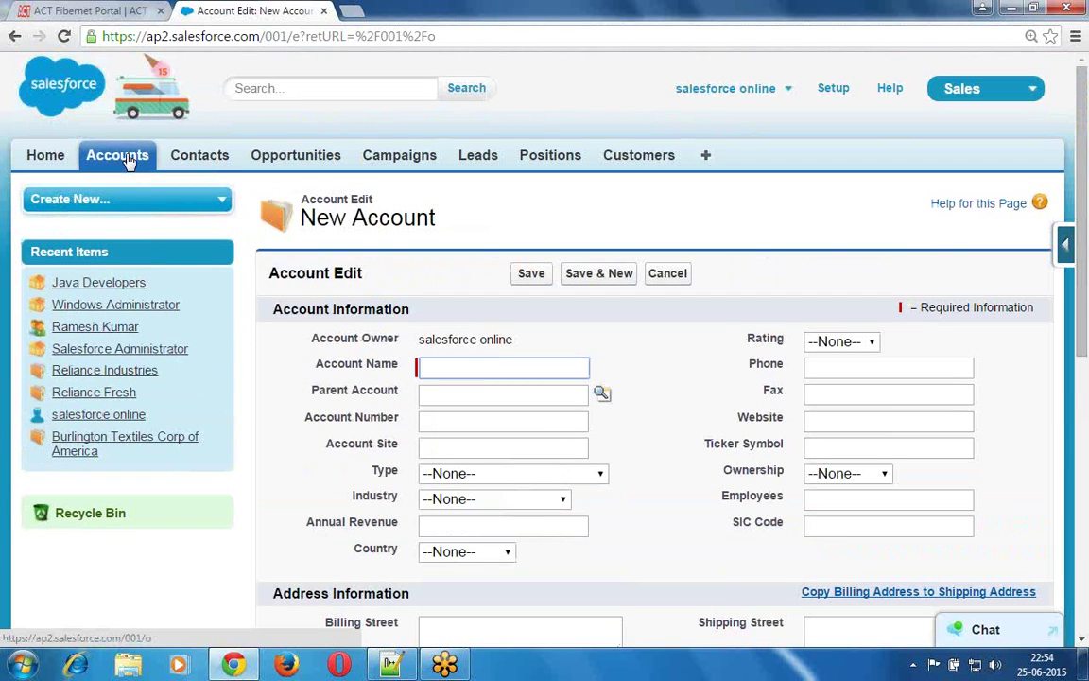
{"action": "left_click", "coordinate": [127, 159]}
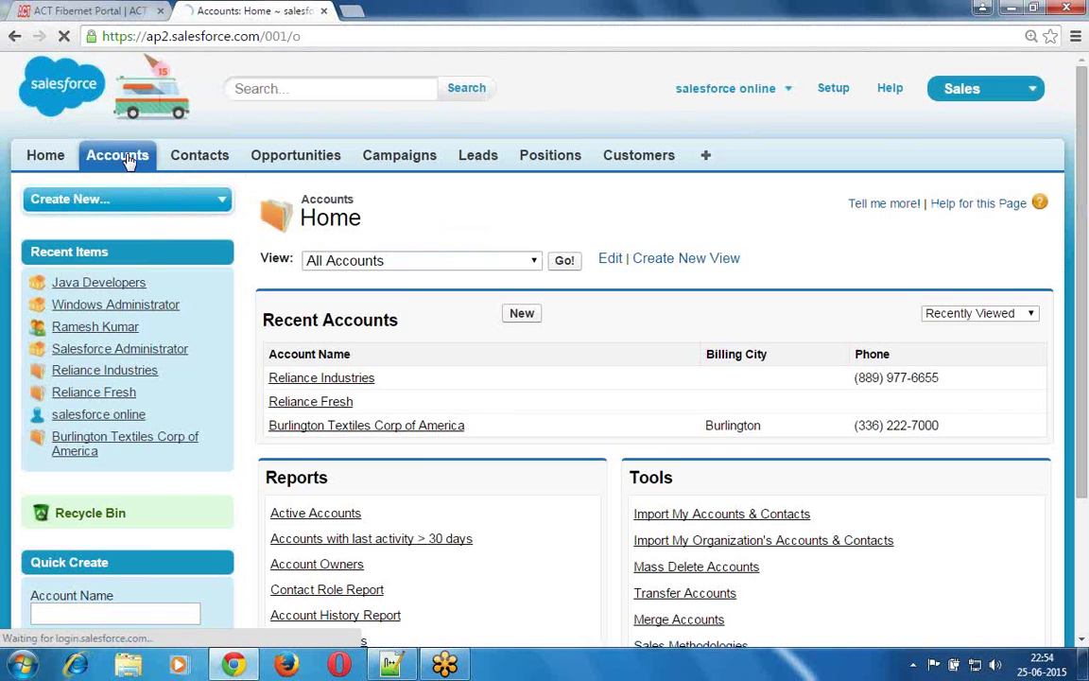
- Open the Reliance Industries account record and look over its Account Detail section
{"action": "left_click", "coordinate": [337, 379]}
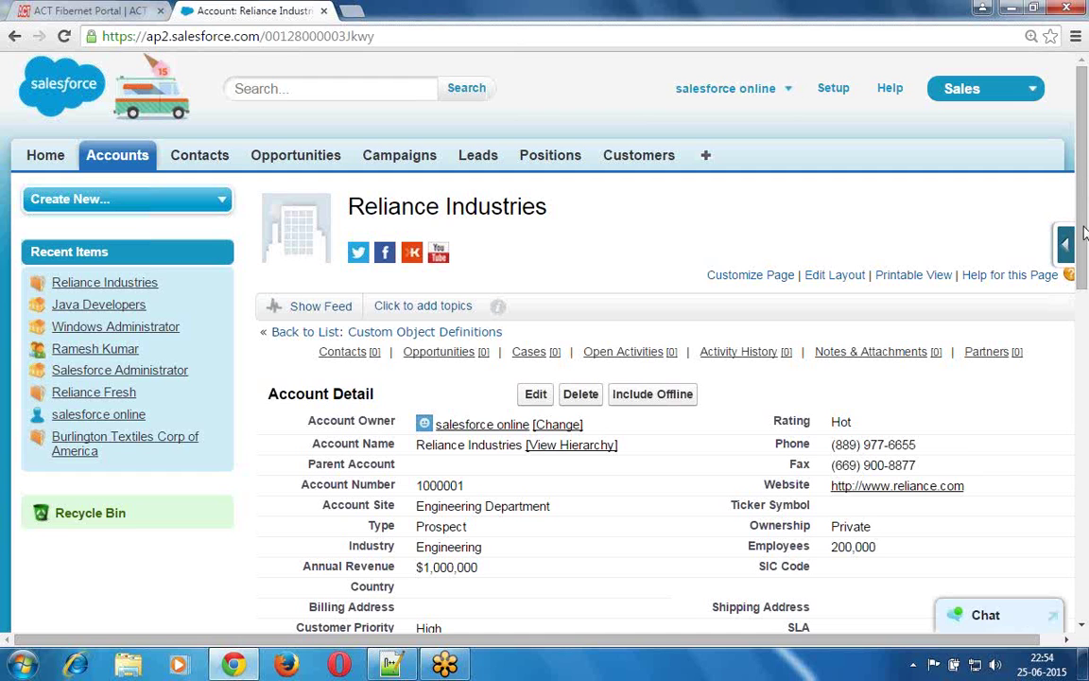
{"action": "scroll", "coordinate": [1085, 237], "scroll_direction": "down", "scroll_amount": 2}
{"action": "scroll", "coordinate": [1085, 248], "scroll_direction": "down", "scroll_amount": 2}
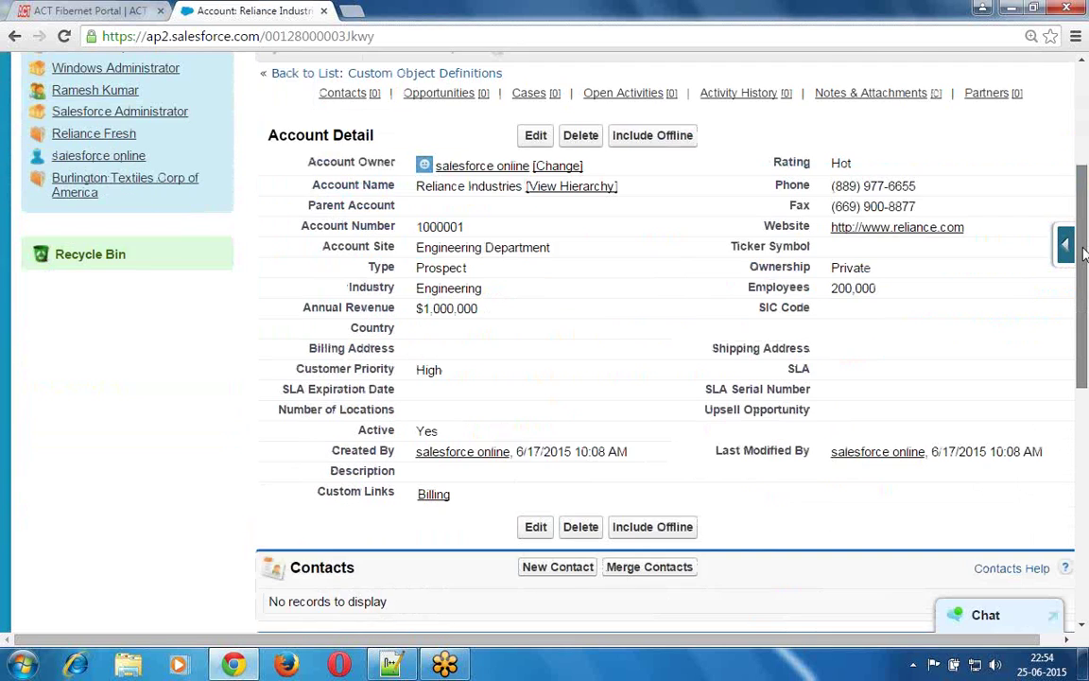
{"action": "scroll", "coordinate": [1084, 248], "scroll_direction": "up", "scroll_amount": 1}
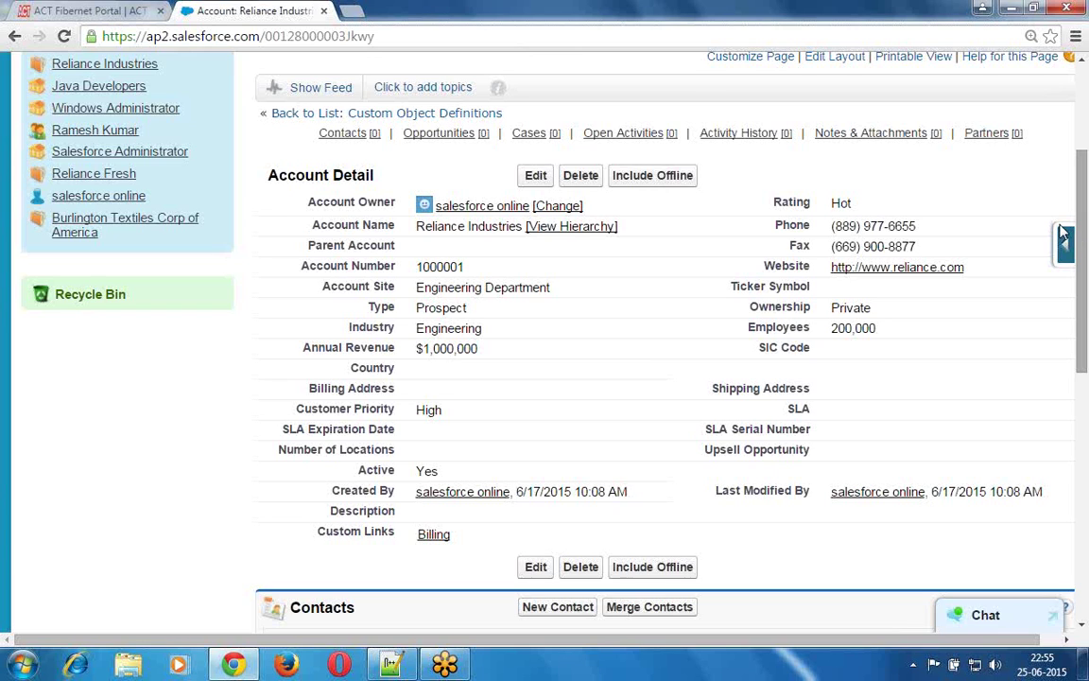
{"action": "left_click_drag", "start_coordinate": [377, 175], "coordinate": [267, 180]}
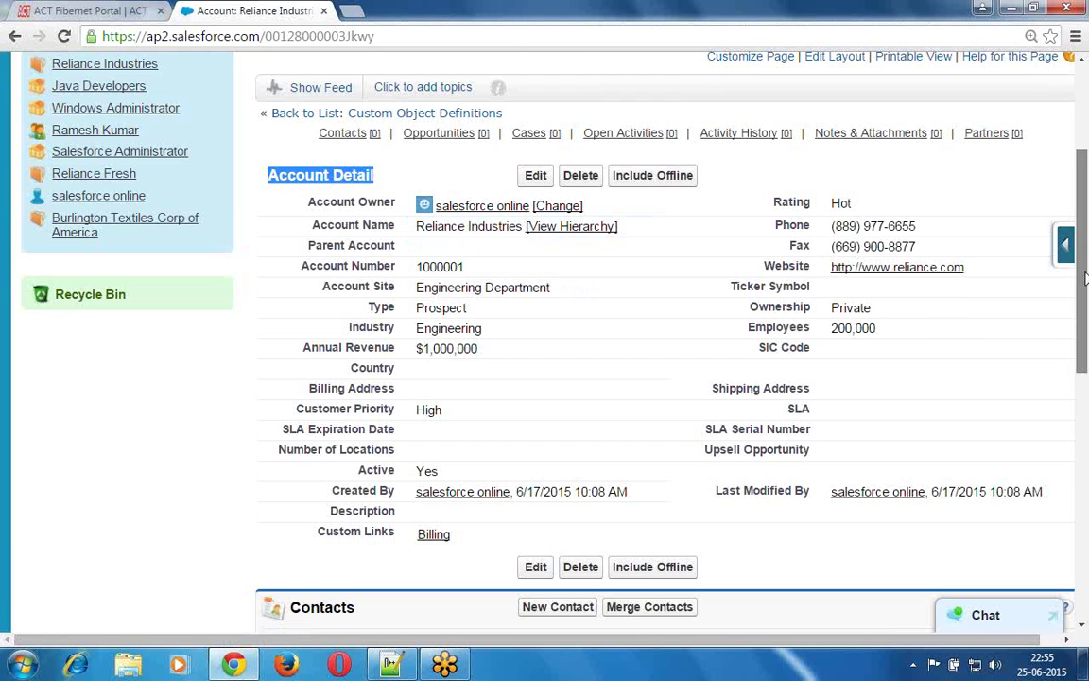
{"action": "scroll", "coordinate": [1086, 269], "scroll_direction": "up", "scroll_amount": 1}
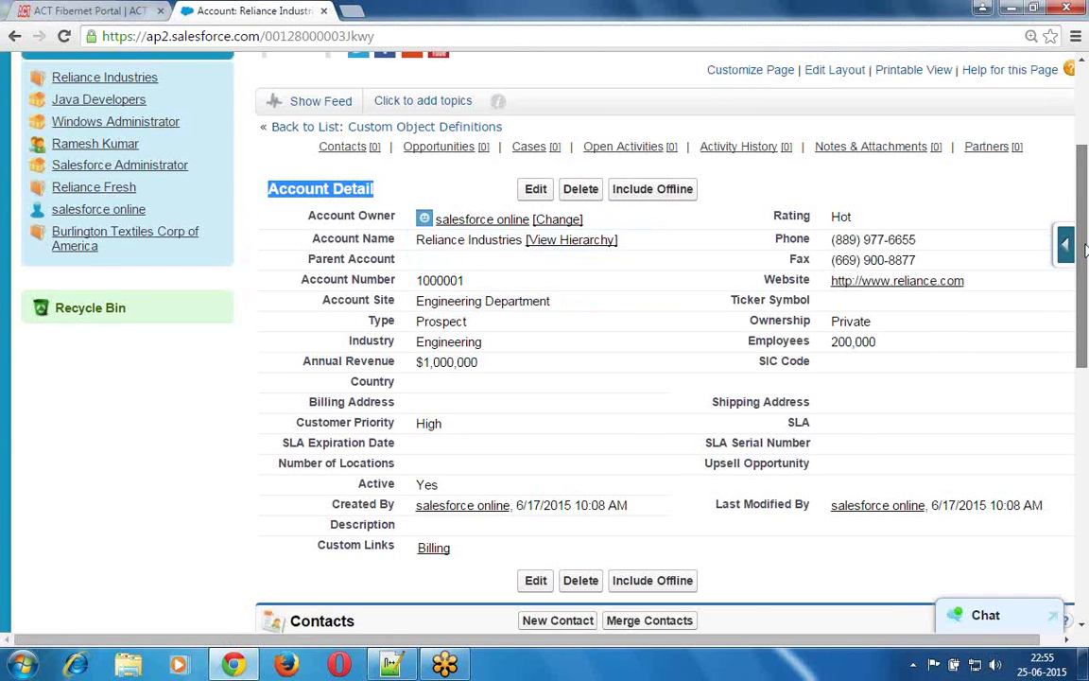
{"action": "scroll", "coordinate": [1086, 249], "scroll_direction": "up", "scroll_amount": 3}
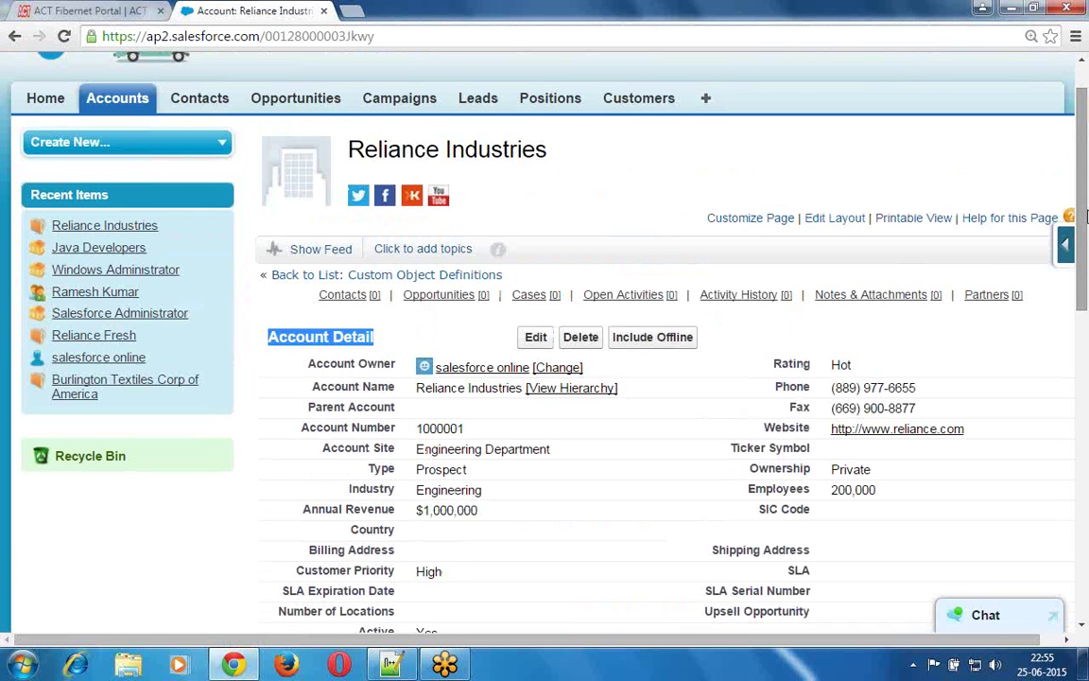
{"action": "scroll", "coordinate": [1086, 189], "scroll_direction": "up", "scroll_amount": 1}
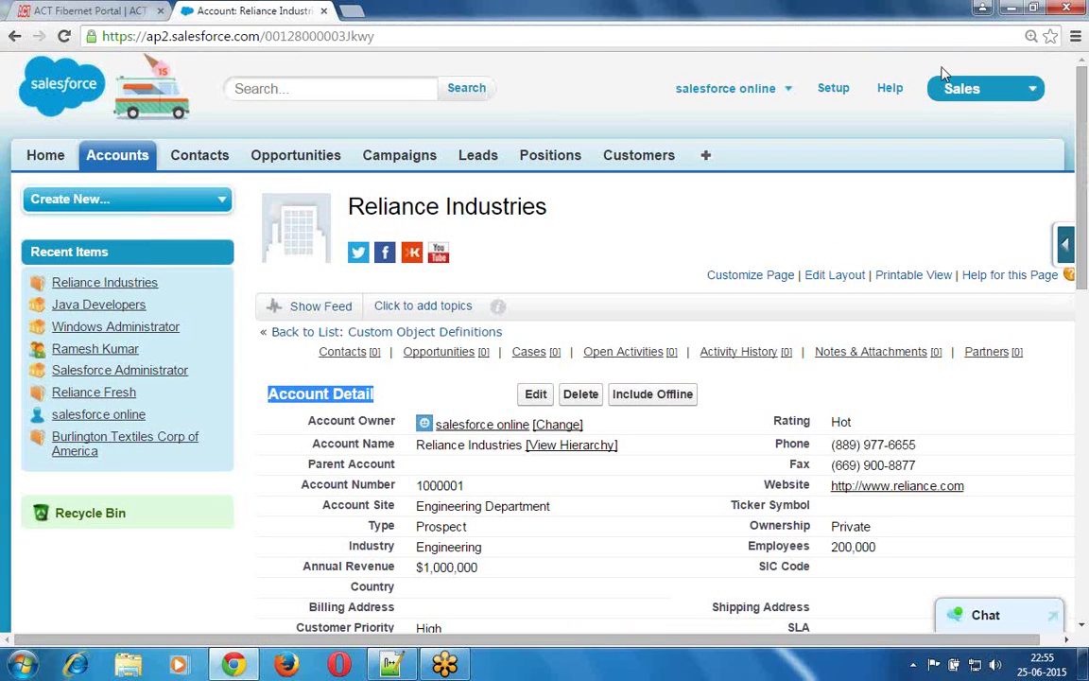
- Go to Setup and expand Build > Customize > Accounts in the left sidebar
{"action": "left_click", "coordinate": [834, 90]}
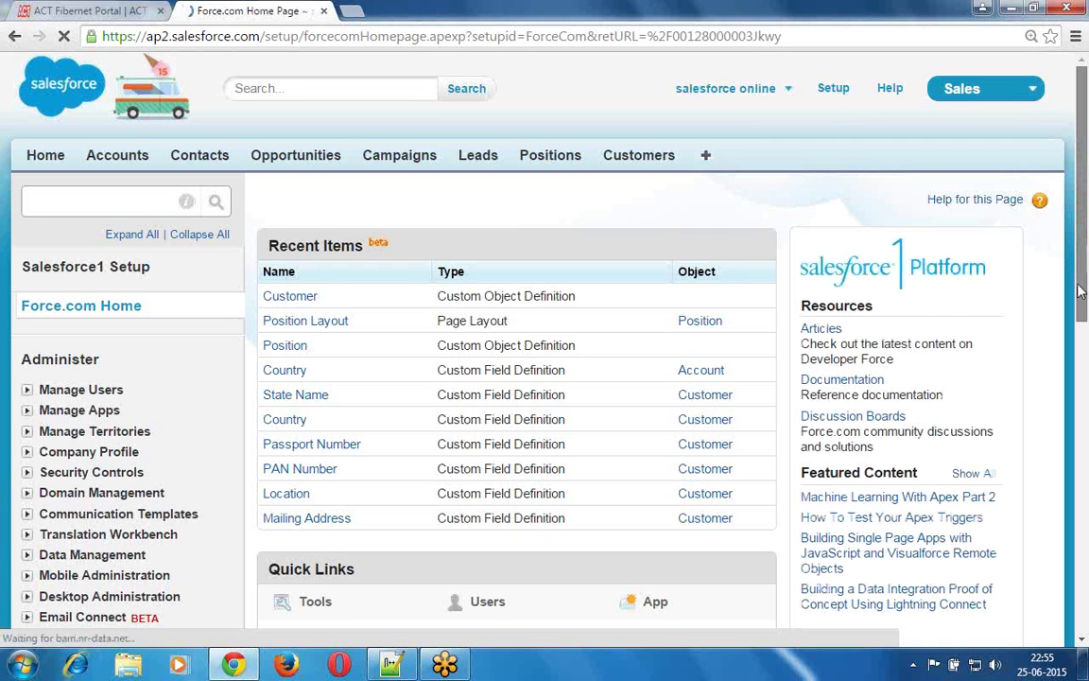
{"action": "scroll", "coordinate": [1080, 292], "scroll_direction": "down", "scroll_amount": 3}
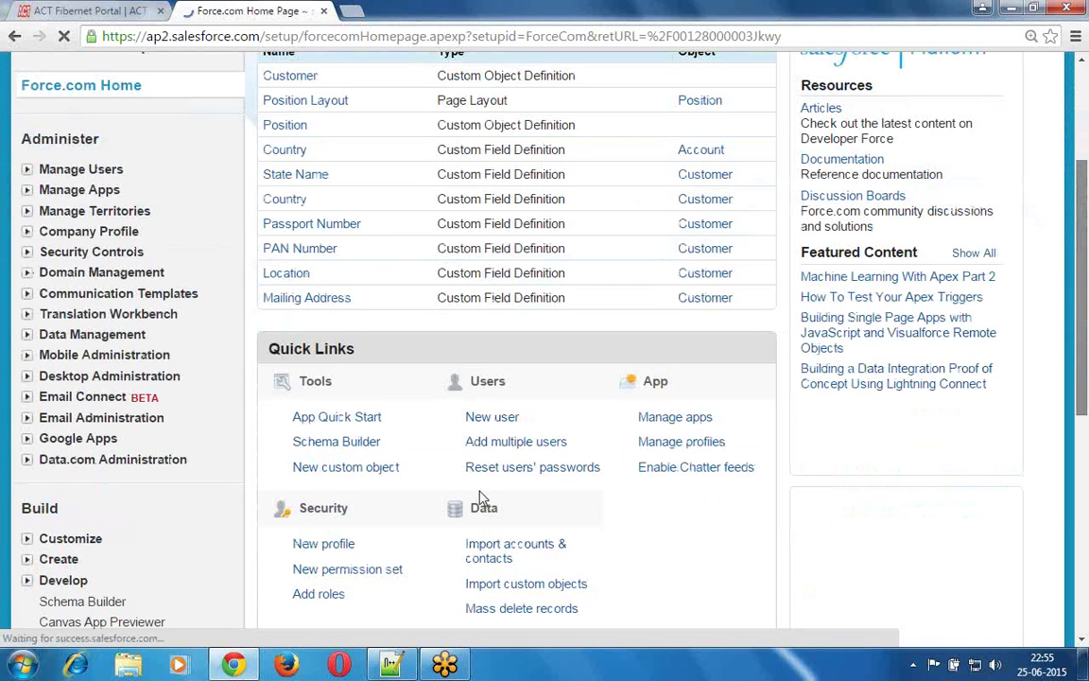
{"action": "scroll", "coordinate": [43, 556], "scroll_direction": "down", "scroll_amount": 1}
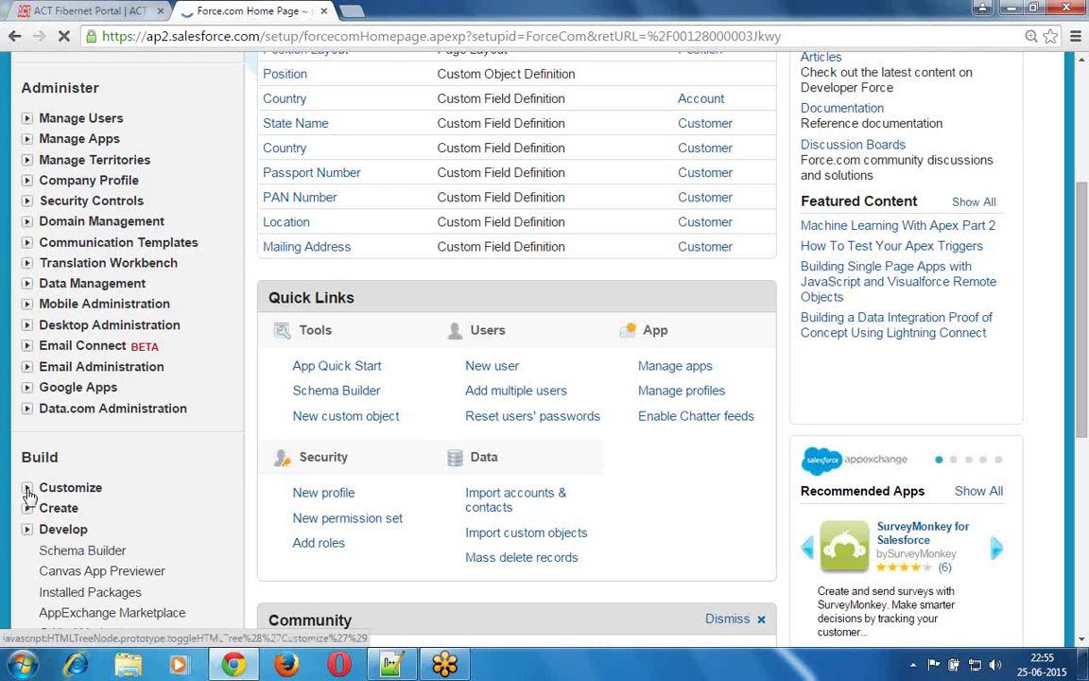
{"action": "left_click", "coordinate": [28, 488]}
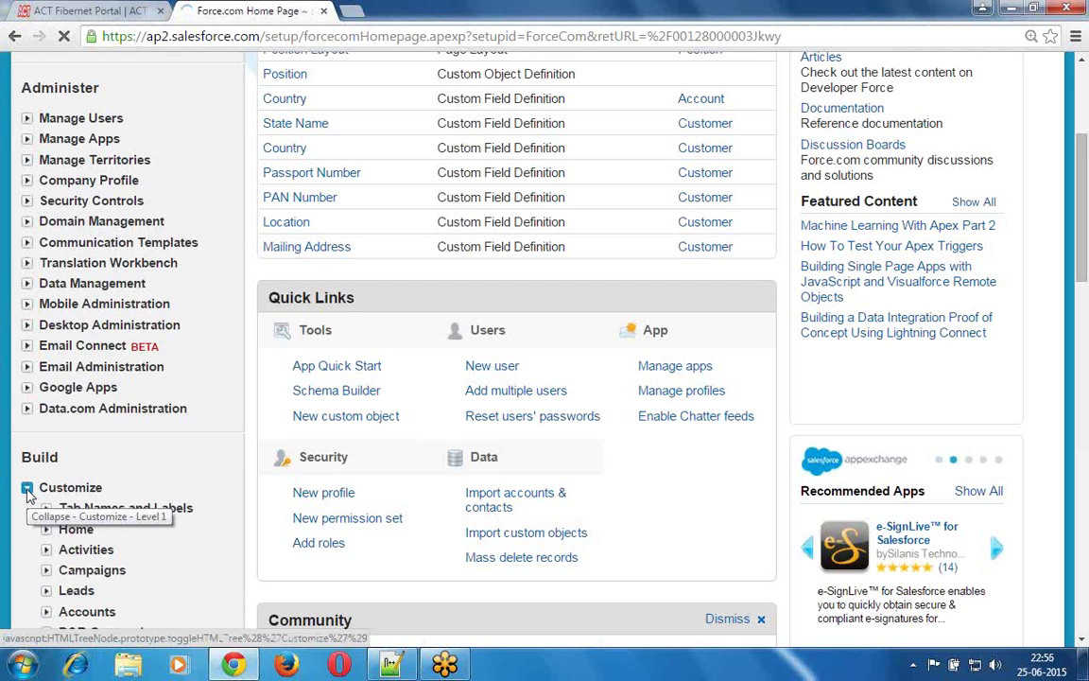
{"action": "scroll", "coordinate": [28, 494], "scroll_direction": "down", "scroll_amount": 1}
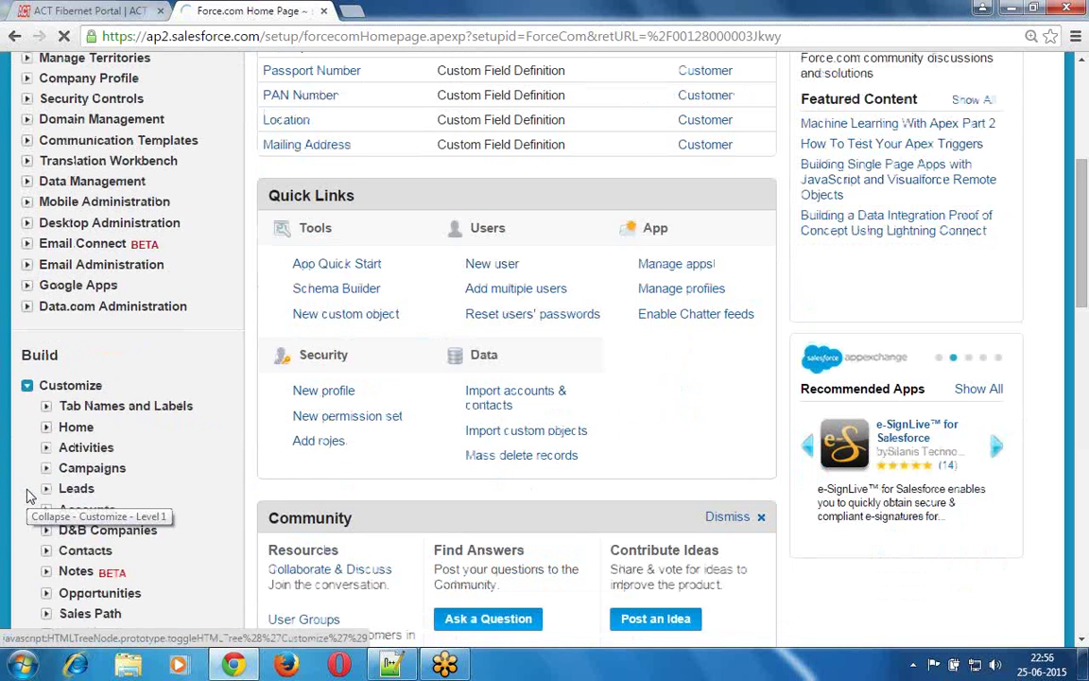
{"action": "scroll", "coordinate": [27, 495], "scroll_direction": "down", "scroll_amount": 1}
{"action": "scroll", "coordinate": [27, 495], "scroll_direction": "down", "scroll_amount": 2}
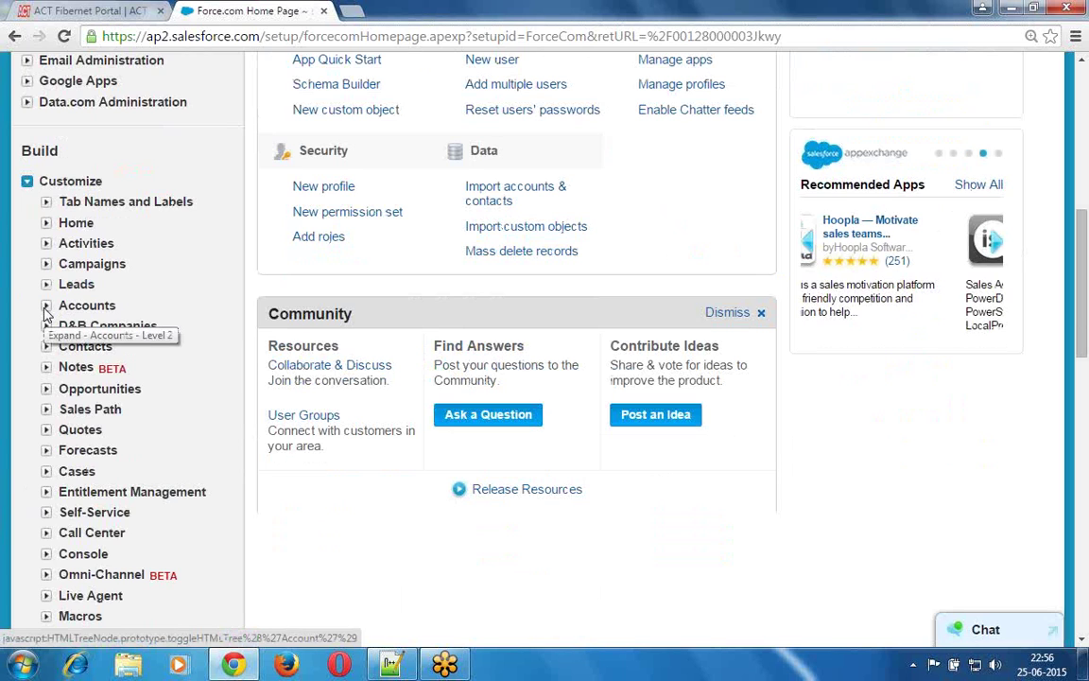
{"action": "left_click", "coordinate": [45, 308]}
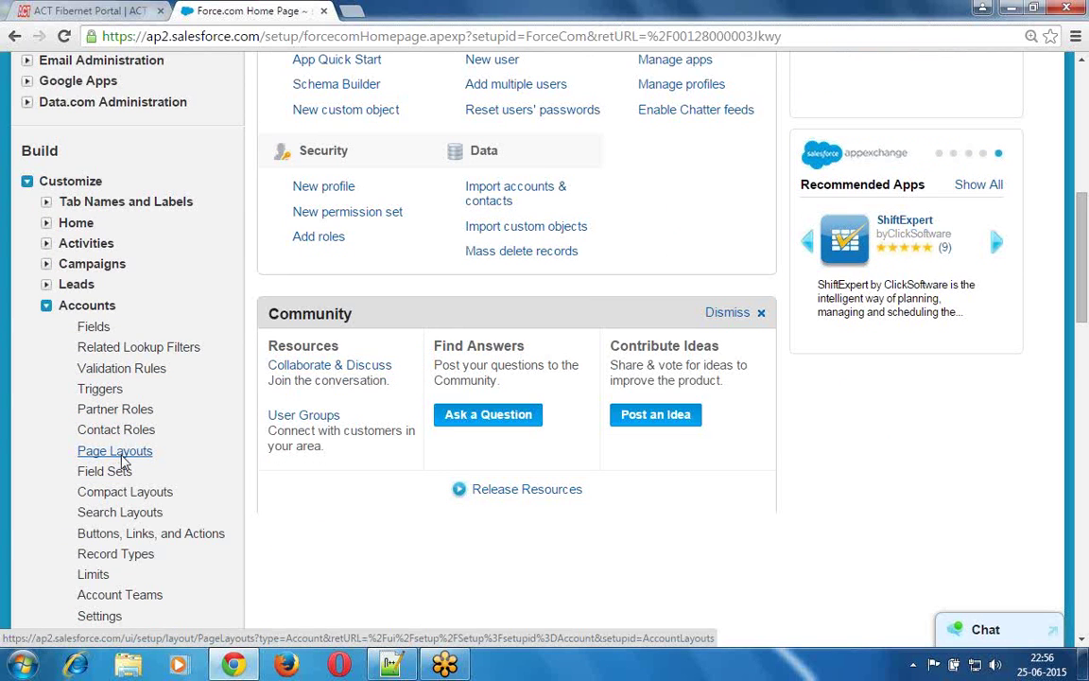
- Open the Accounts Page Layouts list and highlight the Account Layout entry
{"action": "left_click", "coordinate": [119, 455]}
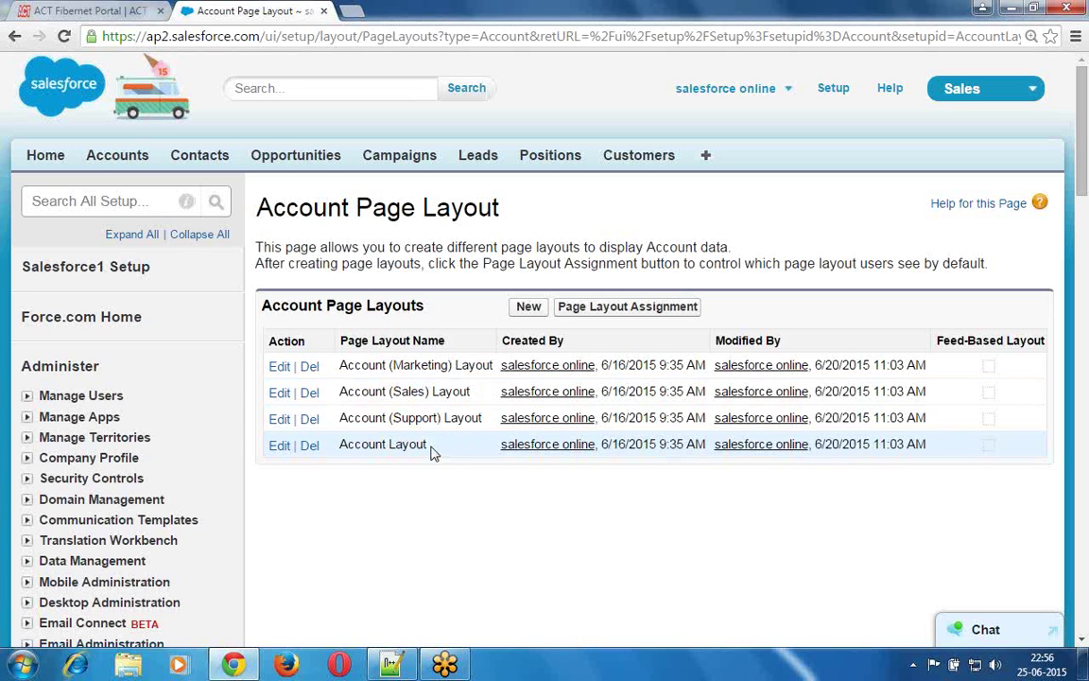
{"action": "left_click_drag", "start_coordinate": [431, 444], "coordinate": [338, 451]}
- Open the standard Account Layout for editing, then bring the Notepad++ notes to the front
{"action": "left_click", "coordinate": [322, 469]}
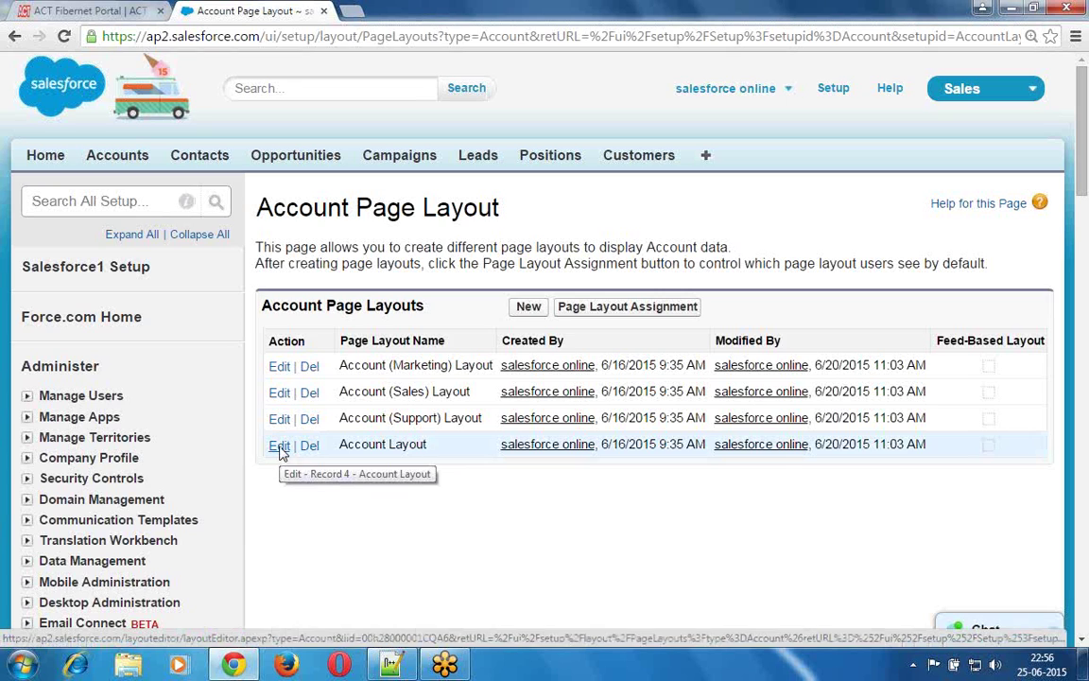
{"action": "left_click", "coordinate": [279, 450]}
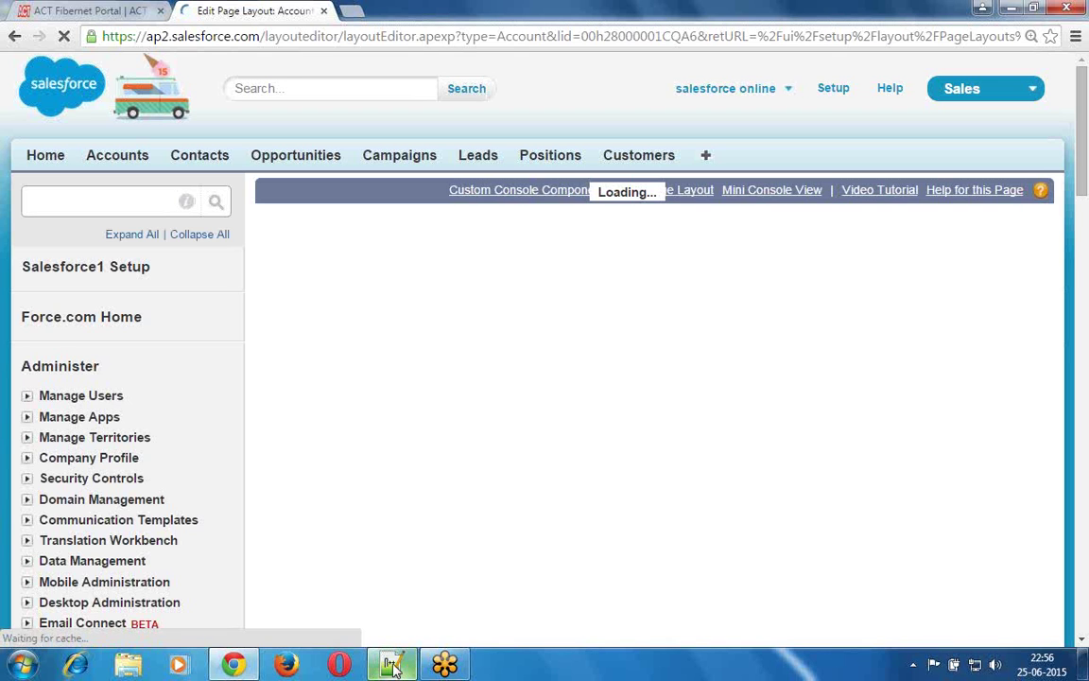
{"action": "left_click", "coordinate": [394, 668]}
- Go to the Navigations divider in the notes, leaving no blank line beneath it
{"action": "left_click", "coordinate": [266, 306]}
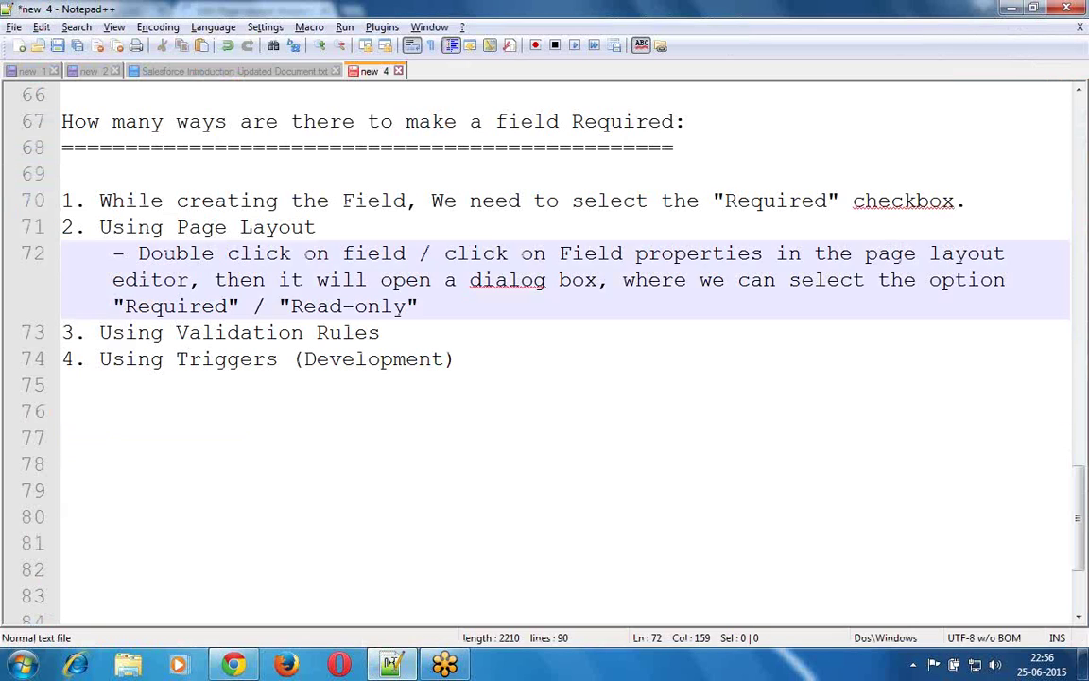
{"action": "key", "text": "Up"}
{"action": "key", "text": "Up"}
{"action": "key", "text": "Up"}
{"action": "key", "text": "Up"}
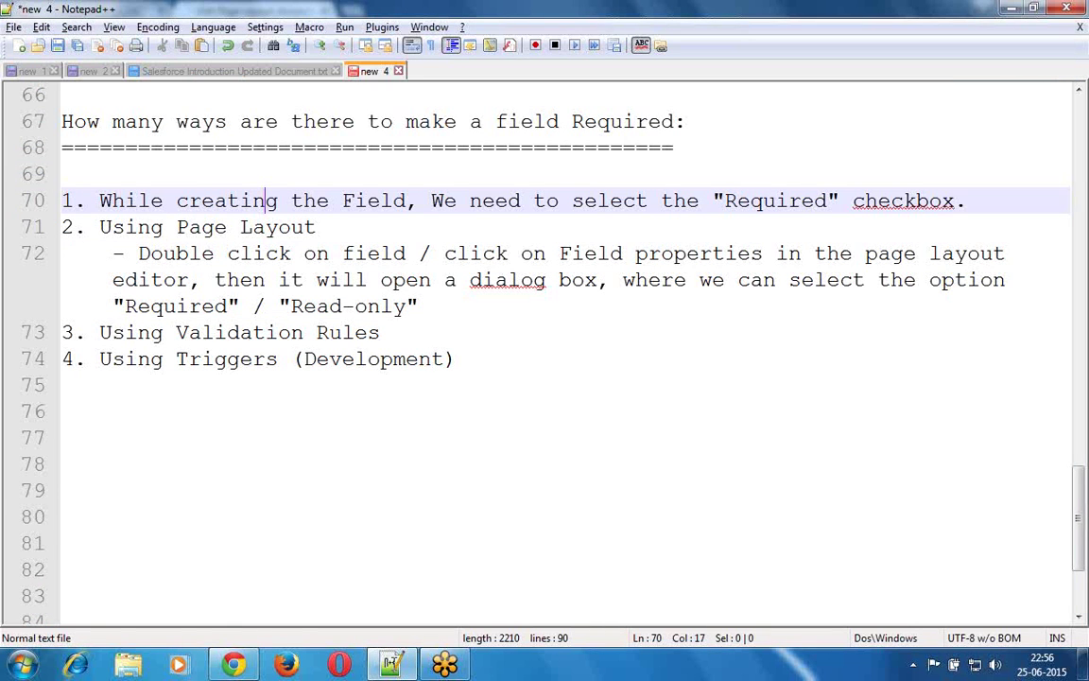
{"action": "key", "text": "Up"}
{"action": "key", "text": "Up"}
{"action": "key", "text": "Up"}
{"action": "key", "text": "Up"}
{"action": "key", "text": "Up"}
{"action": "key", "text": "Up"}
{"action": "key", "text": "Up"}
{"action": "key", "text": "Up"}
{"action": "key", "text": "Up"}
{"action": "key", "text": "Up"}
{"action": "key", "text": "Up"}
{"action": "key", "text": "Up"}
{"action": "key", "text": "Up"}
{"action": "key", "text": "Up"}
{"action": "key", "text": "Up"}
{"action": "key", "text": "Up"}
{"action": "key", "text": "Up"}
{"action": "key", "text": "Up"}
{"action": "key", "text": "Up"}
{"action": "key", "text": "Up"}
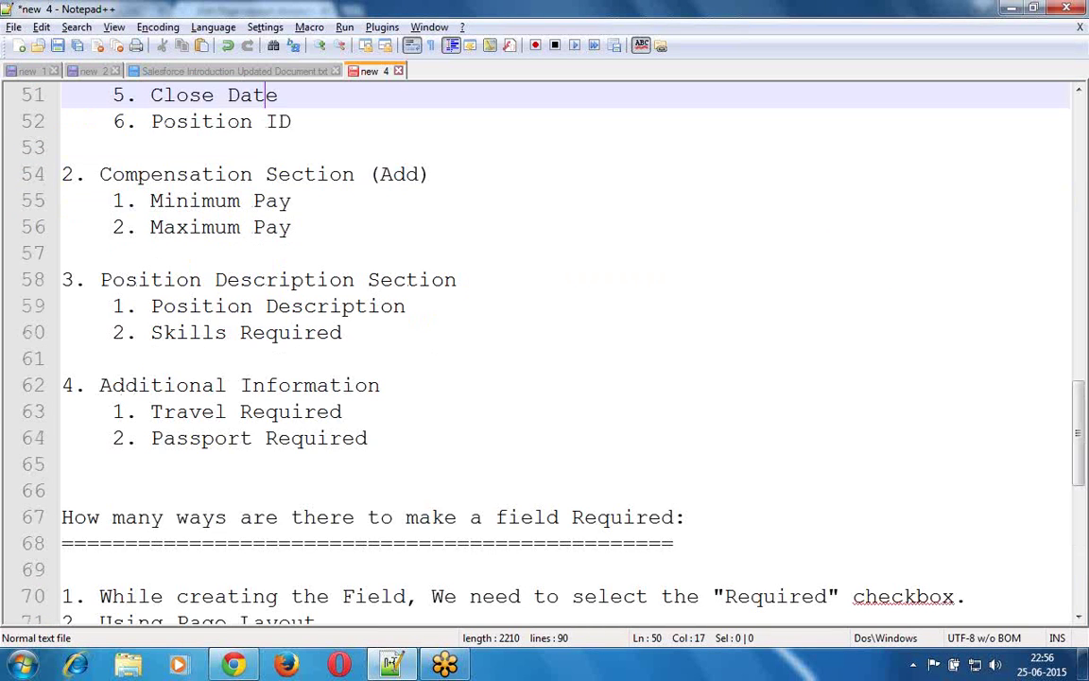
{"action": "key", "text": "Up"}
{"action": "key", "text": "Up"}
{"action": "key", "text": "Up"}
{"action": "key", "text": "Up"}
{"action": "key", "text": "Up"}
{"action": "key", "text": "Up"}
{"action": "key", "text": "Up"}
{"action": "key", "text": "Up"}
{"action": "key", "text": "Up"}
{"action": "key", "text": "Up"}
{"action": "key", "text": "Up"}
{"action": "key", "text": "Up"}
{"action": "key", "text": "Up"}
{"action": "key", "text": "Up"}
{"action": "key", "text": "Up"}
{"action": "key", "text": "Up"}
{"action": "key", "text": "Up"}
{"action": "key", "text": "Up"}
{"action": "key", "text": "Up"}
{"action": "key", "text": "Up"}
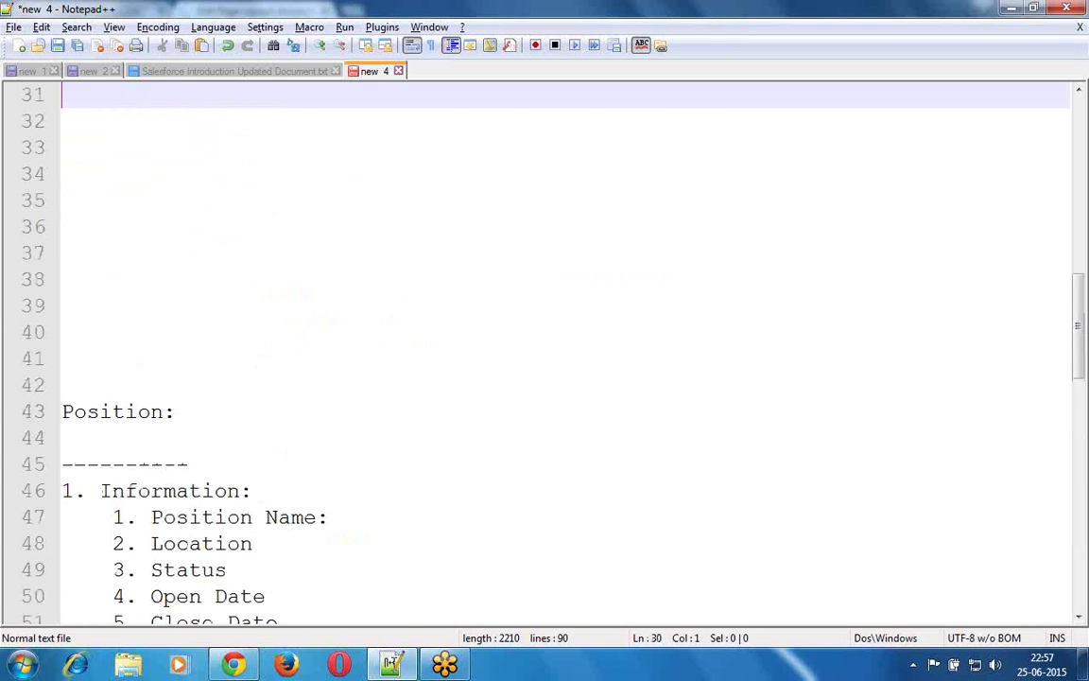
{"action": "key", "text": "Up"}
{"action": "key", "text": "Up"}
{"action": "key", "text": "Up"}
{"action": "key", "text": "Up"}
{"action": "key", "text": "Up"}
{"action": "key", "text": "Up"}
{"action": "key", "text": "Up"}
{"action": "key", "text": "Up"}
{"action": "key", "text": "Up"}
{"action": "key", "text": "Up"}
{"action": "key", "text": "Up"}
{"action": "key", "text": "Up"}
{"action": "key", "text": "Up"}
{"action": "key", "text": "Up"}
{"action": "key", "text": "Up"}
{"action": "key", "text": "Up"}
{"action": "key", "text": "Up"}
{"action": "key", "text": "Down"}
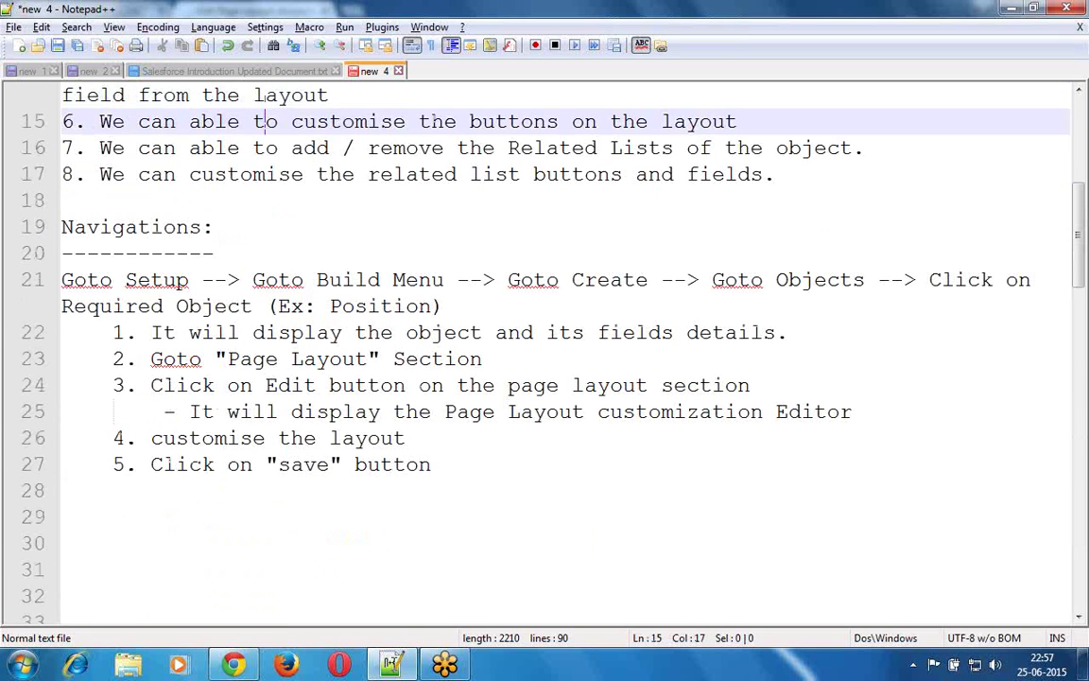
{"action": "key", "text": "Down"}
{"action": "key", "text": "Down"}
{"action": "key", "text": "Down"}
{"action": "key", "text": "Down"}
{"action": "key", "text": "Down"}
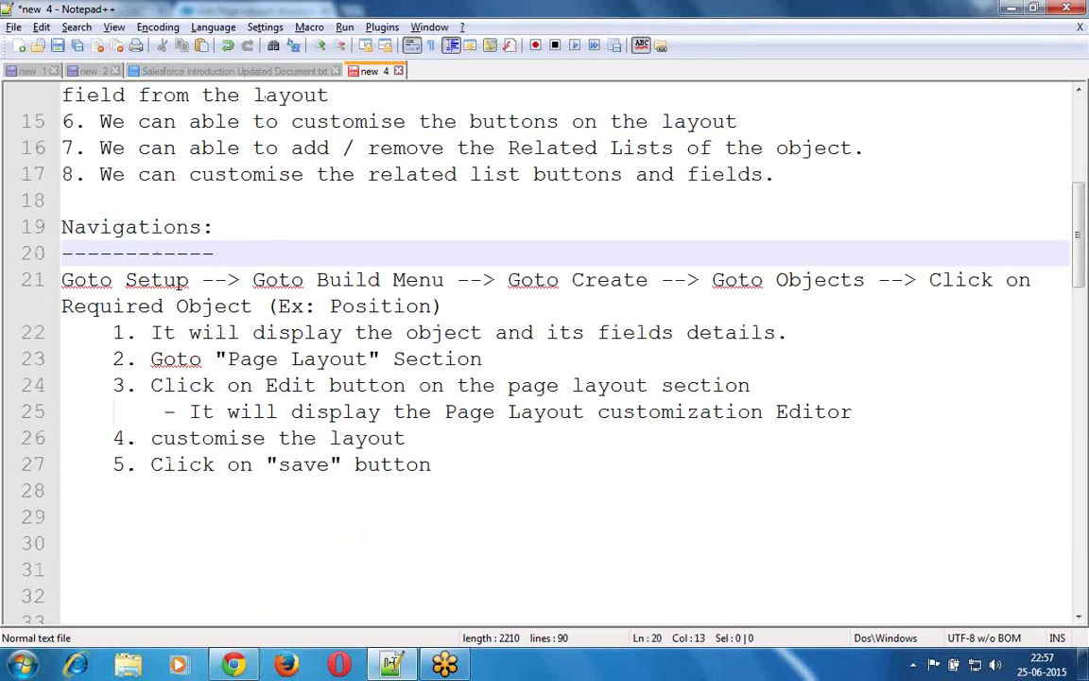
{"action": "key", "text": "Return"}
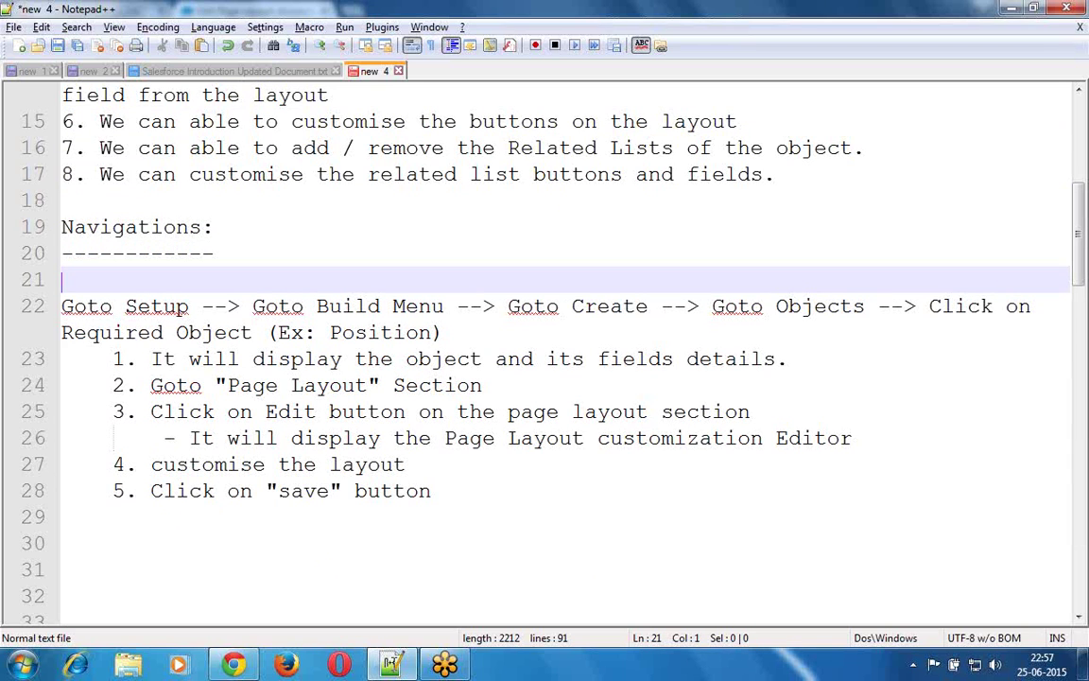
{"action": "key", "text": "BackSpace"}
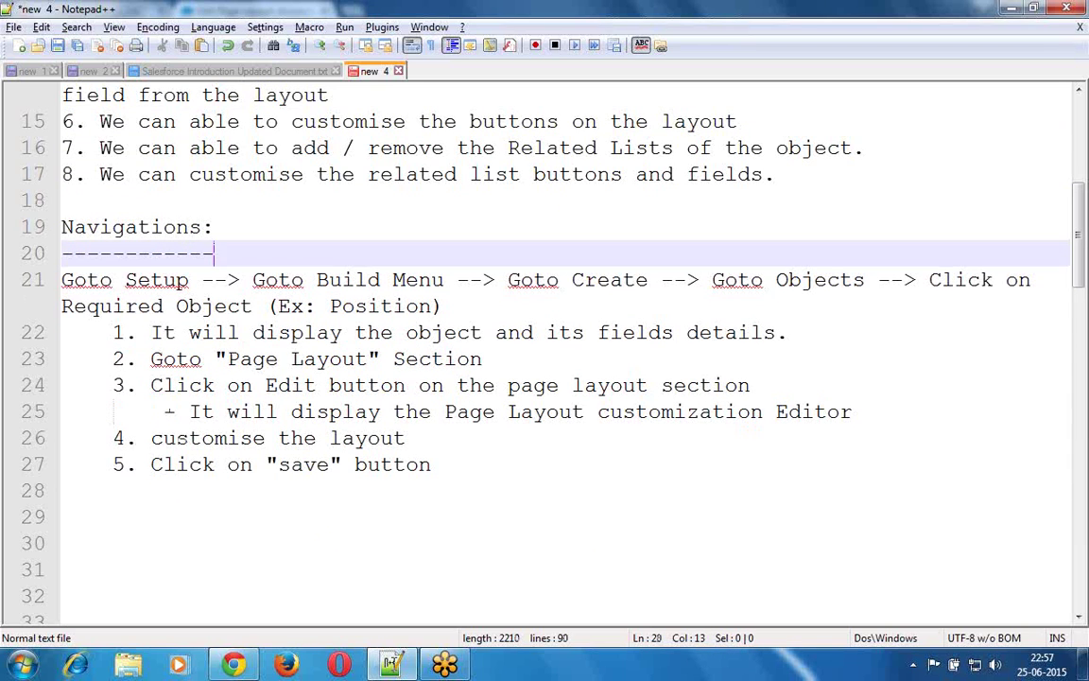
- Append '(Custom Object - Position)' to the Navigations heading and select the steps block to copy
{"action": "key", "text": "Up"}
{"action": "key", "text": "End"}
{"action": "type", "text": "("}
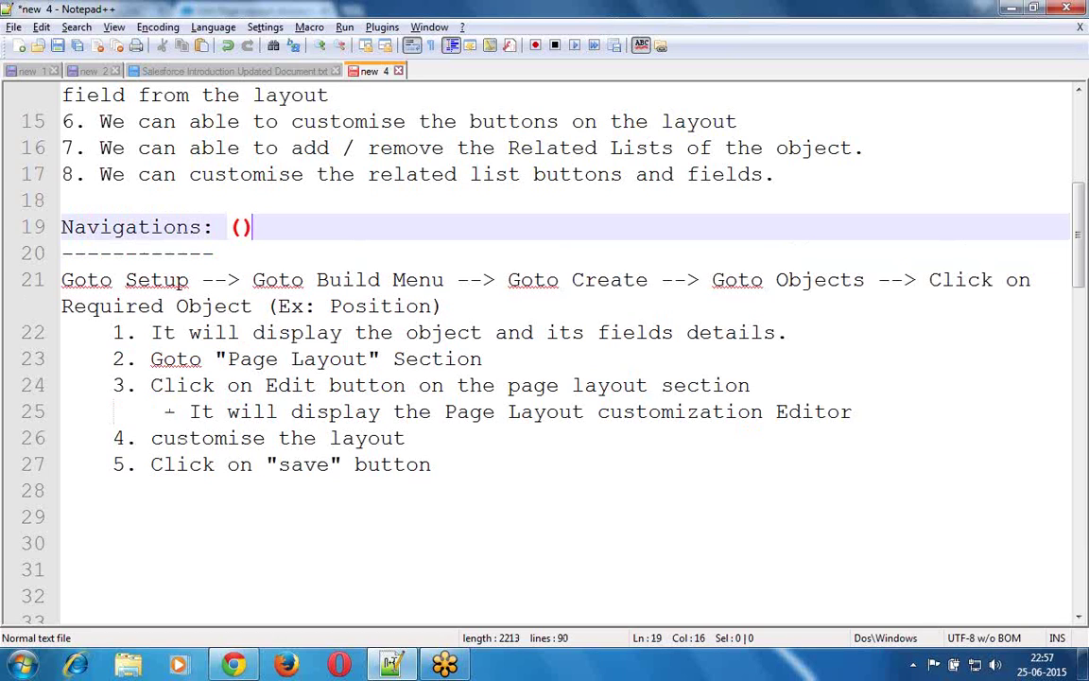
{"action": "type", "text": "Custom"}
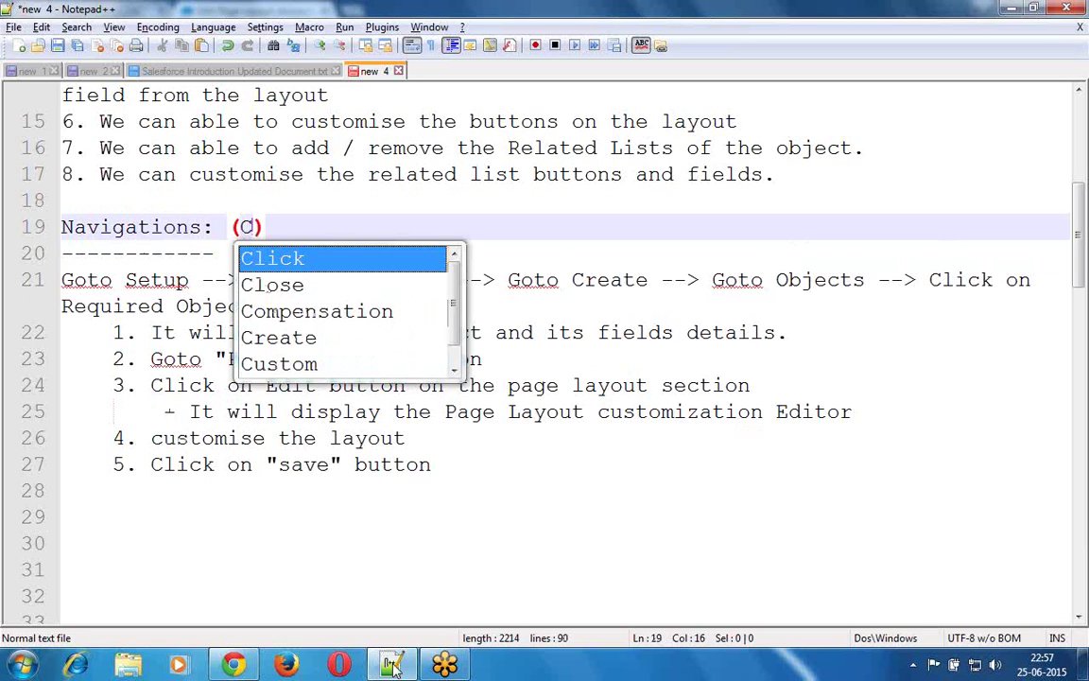
{"action": "type", "text": " Object "}
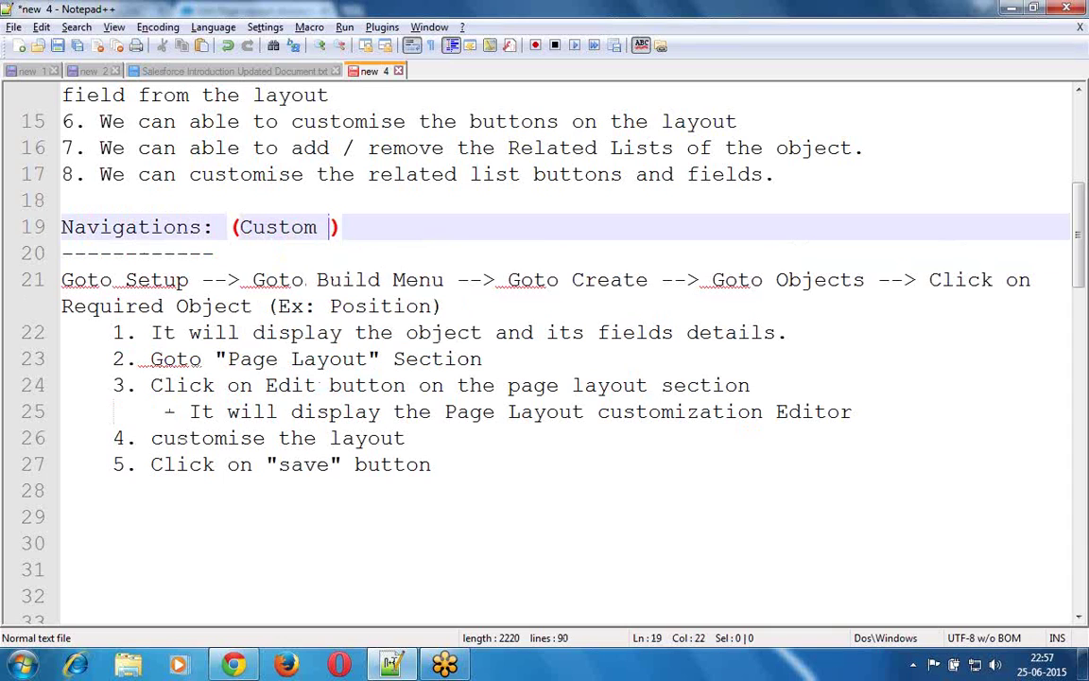
{"action": "type", "text": "- P"}
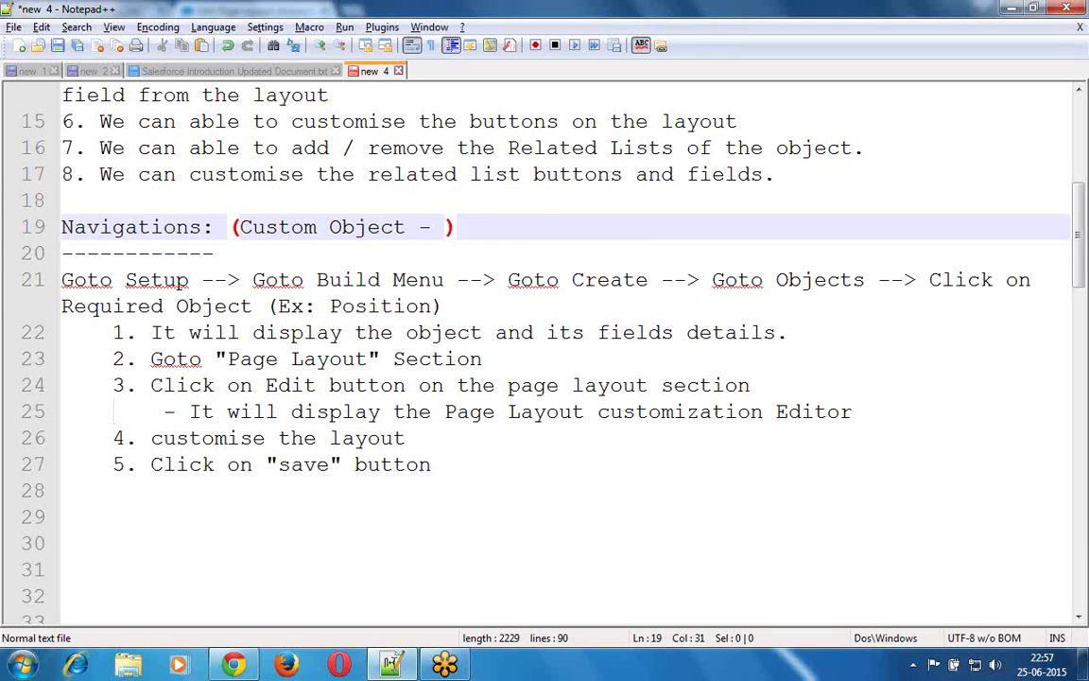
{"action": "type", "text": "osition"}
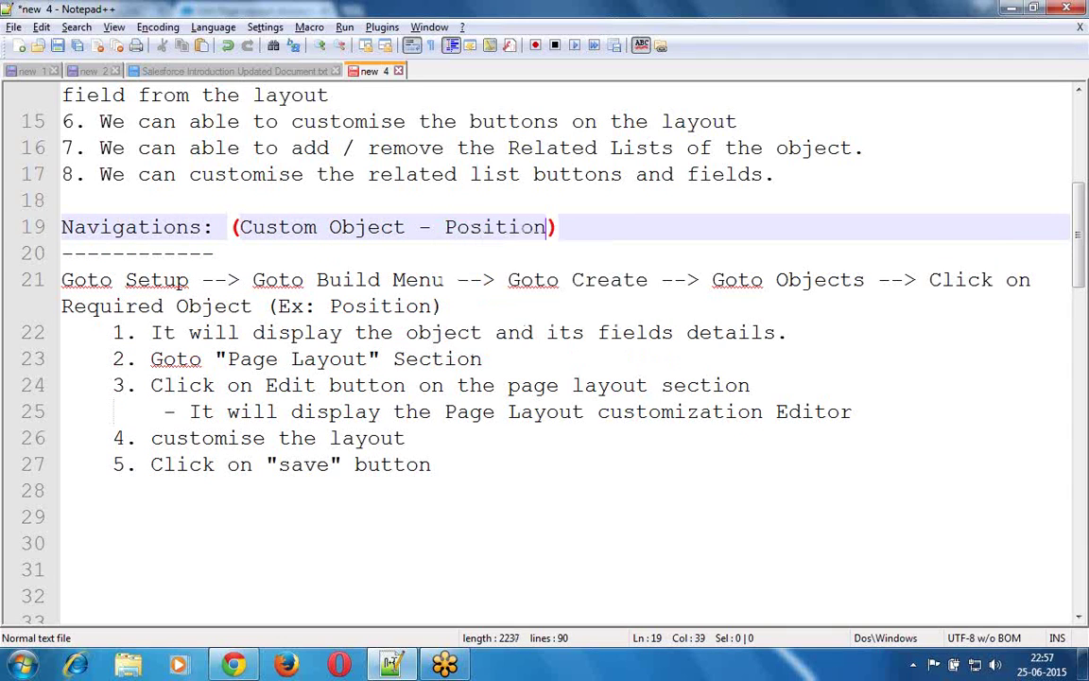
{"action": "key", "text": "Home"}
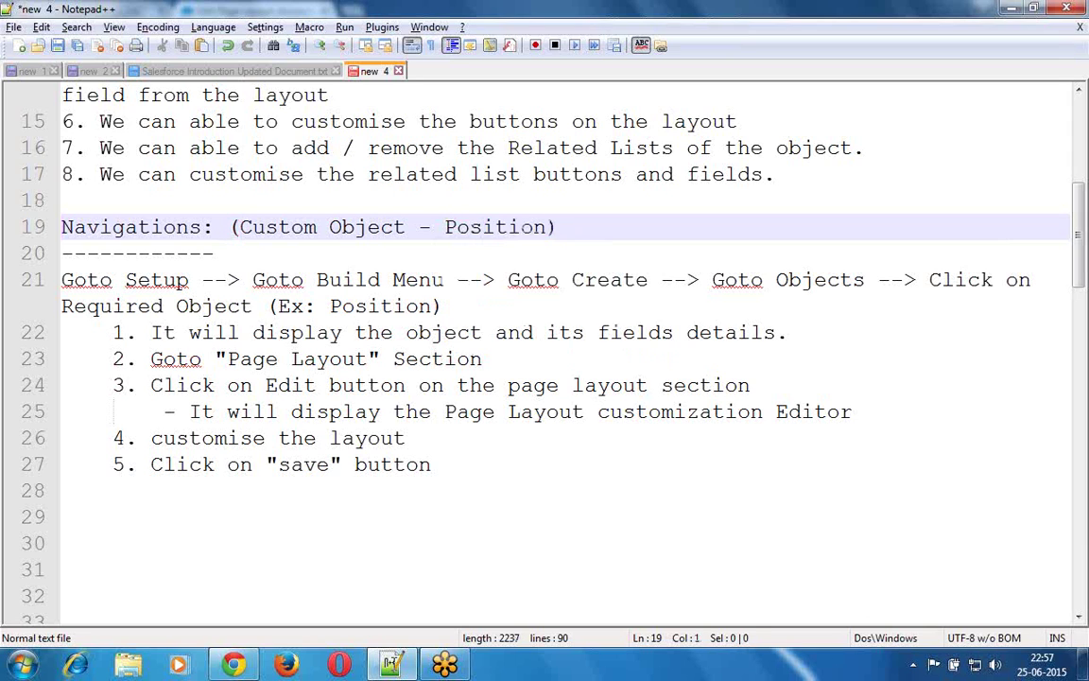
{"action": "key", "text": "shift+Down"}
{"action": "key", "text": "shift+Down"}
{"action": "key", "text": "shift+Down"}
{"action": "key", "text": "shift+Down"}
{"action": "key", "text": "shift+Down"}
{"action": "key", "text": "shift+Down"}
{"action": "key", "text": "shift+Down"}
{"action": "key", "text": "shift+Down"}
{"action": "key", "text": "shift+Down"}
{"action": "key", "text": "ctrl+c"}
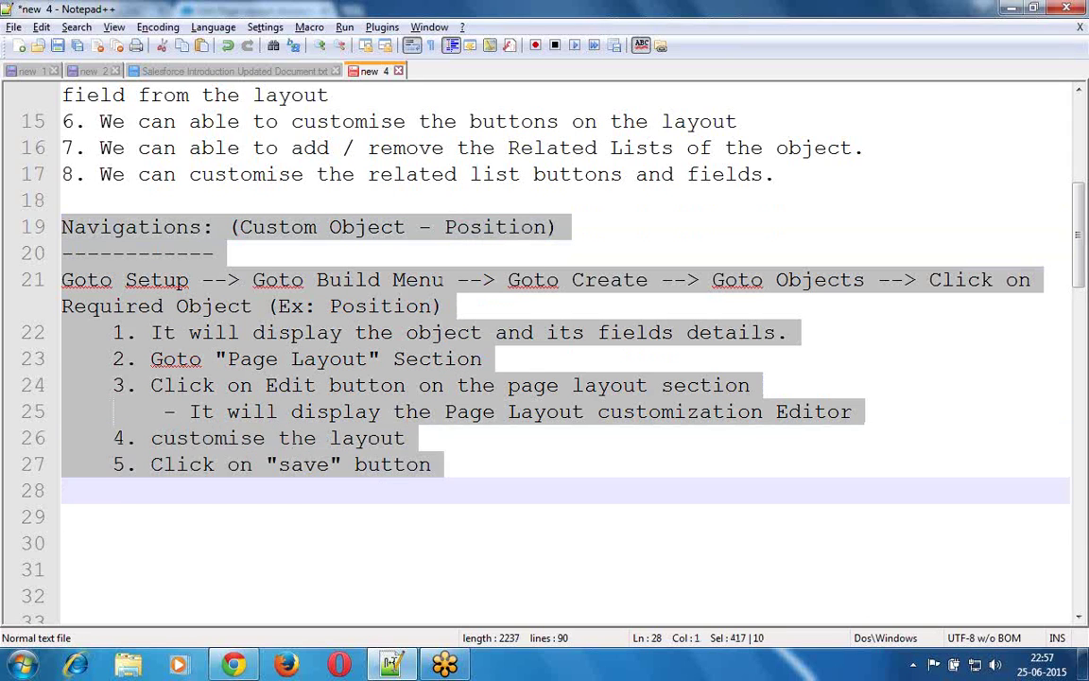
- Paste a second copy of the navigation block below the first
{"action": "key", "text": "Down"}
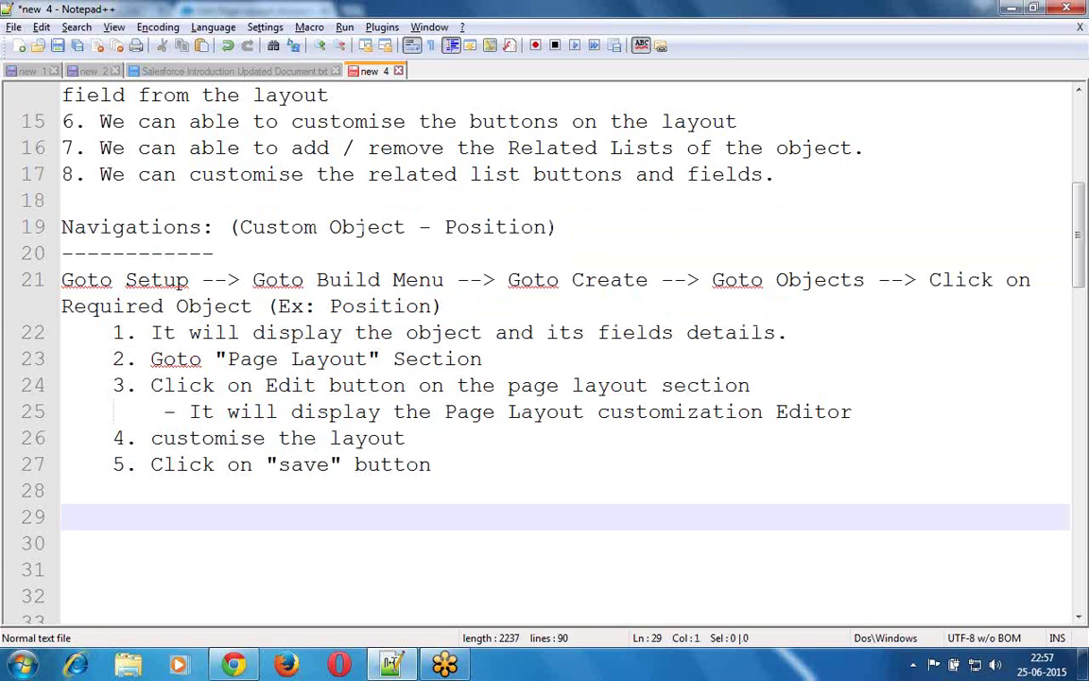
{"action": "key", "text": "ctrl+v"}
{"action": "key", "text": "Up"}
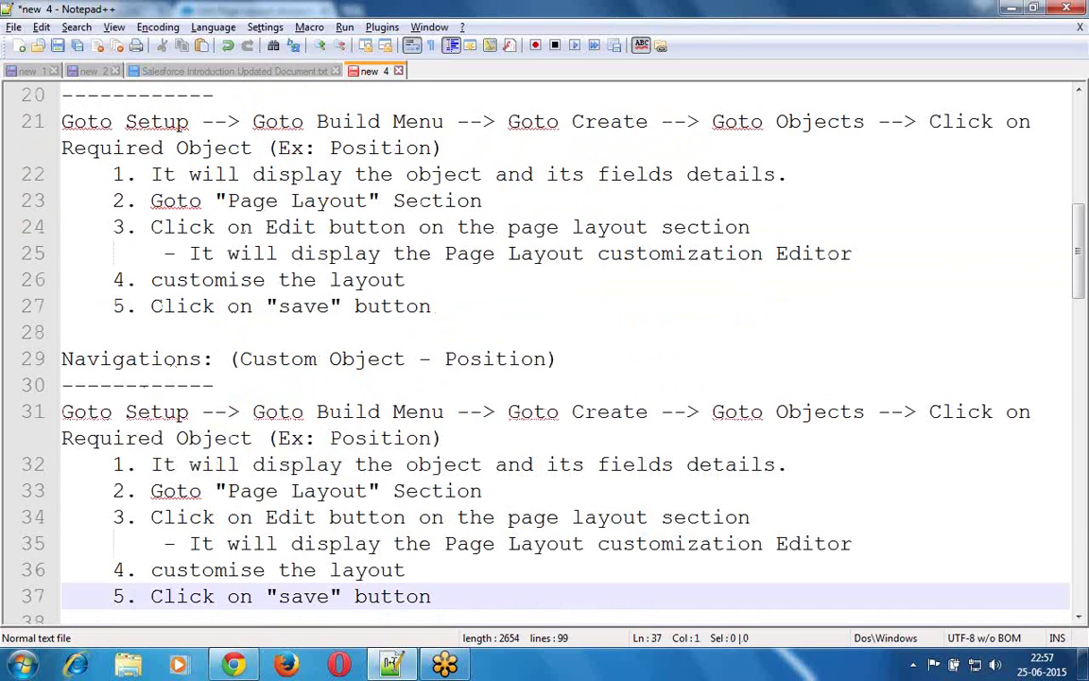
{"action": "key", "text": "Up"}
{"action": "key", "text": "Up"}
{"action": "key", "text": "Up"}
{"action": "key", "text": "Up"}
{"action": "key", "text": "Up"}
{"action": "key", "text": "Up"}
{"action": "key", "text": "Up"}
{"action": "key", "text": "Up"}
{"action": "key", "text": "Up"}
- Change the pasted heading to 'Navigations: (Standard Object - Account)'
{"action": "key", "text": "Right"}
{"action": "key", "text": "Right"}
{"action": "key", "text": "Right"}
{"action": "key", "text": "Right"}
{"action": "key", "text": "Right"}
{"action": "key", "text": "Right"}
{"action": "key", "text": "Right"}
{"action": "key", "text": "Right"}
{"action": "key", "text": "Right"}
{"action": "key", "text": "Right"}
{"action": "key", "text": "Right"}
{"action": "key", "text": "Right"}
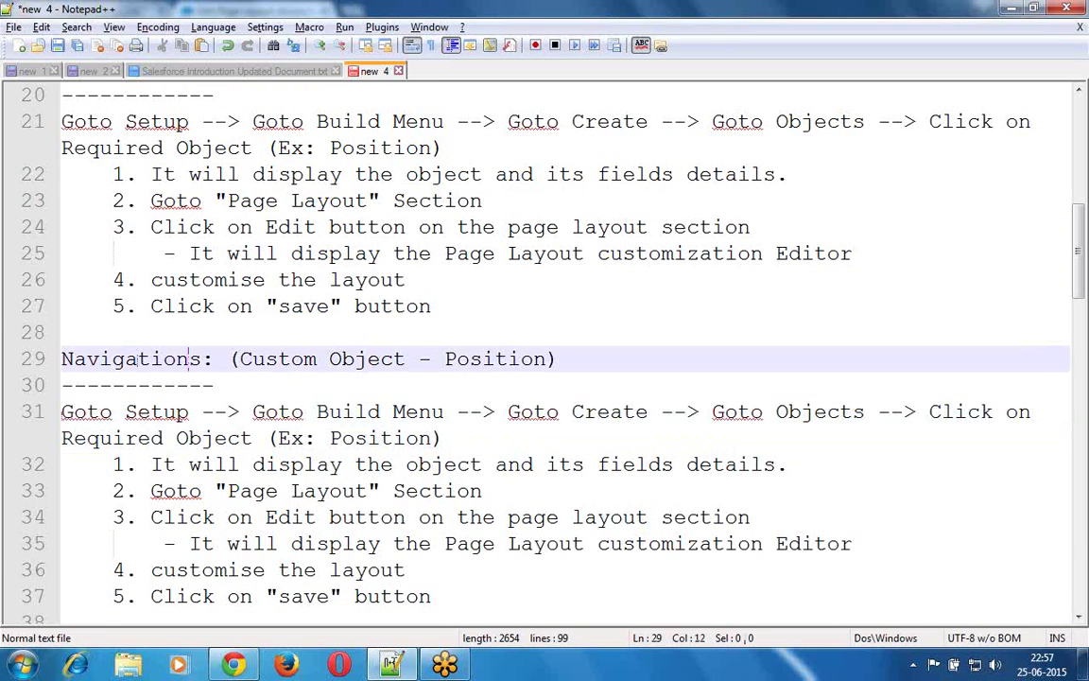
{"action": "key", "text": "shift+Right"}
{"action": "key", "text": "shift+Right"}
{"action": "key", "text": "shift+Right"}
{"action": "key", "text": "shift+Right"}
{"action": "key", "text": "shift+Right"}
{"action": "key", "text": "shift+Right"}
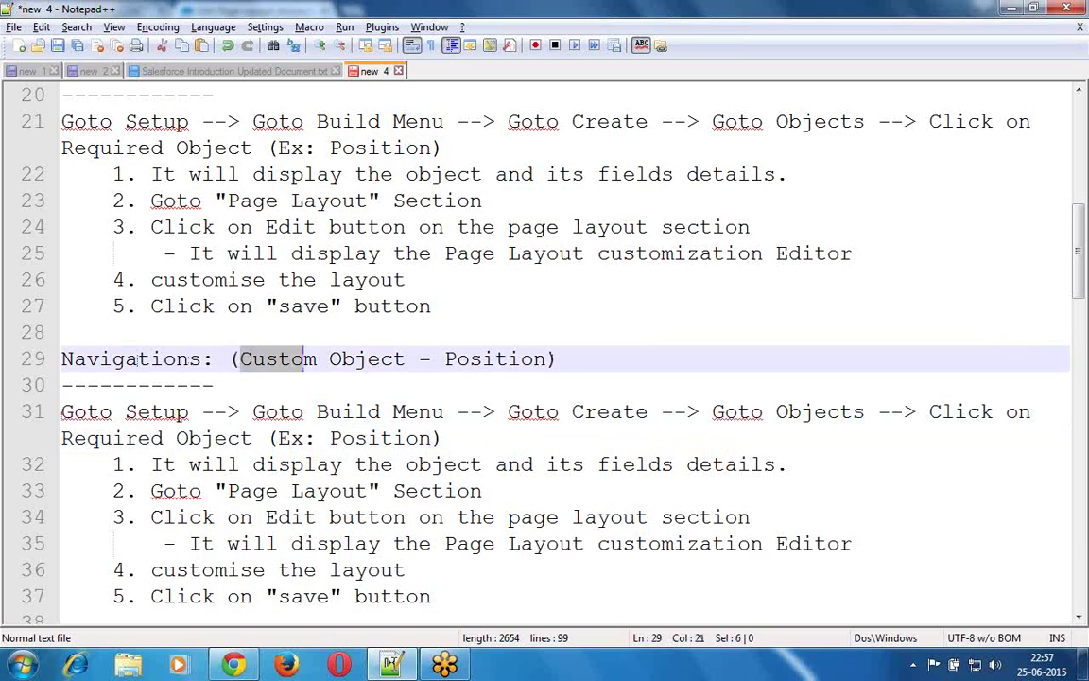
{"action": "type", "text": "Stand"}
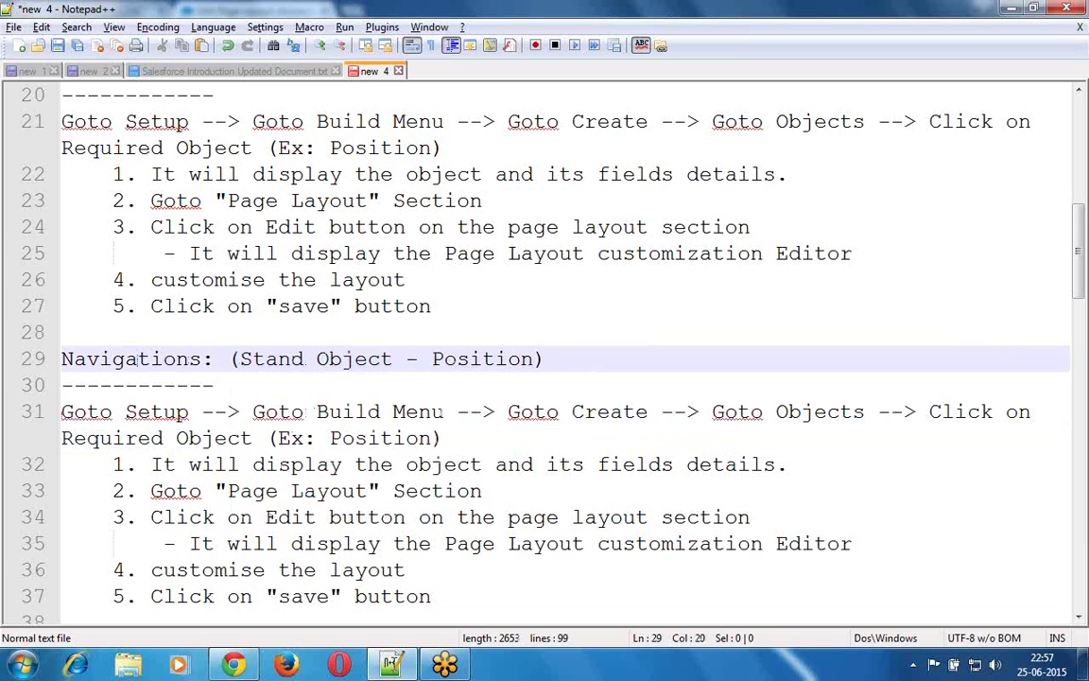
{"action": "type", "text": "ard"}
{"action": "key", "text": "Right"}
{"action": "key", "text": "Right"}
{"action": "key", "text": "Right"}
{"action": "key", "text": "Right"}
{"action": "key", "text": "Right"}
{"action": "key", "text": "Right"}
{"action": "key", "text": "Right"}
{"action": "key", "text": "Right"}
{"action": "key", "text": "Right"}
{"action": "key", "text": "Right"}
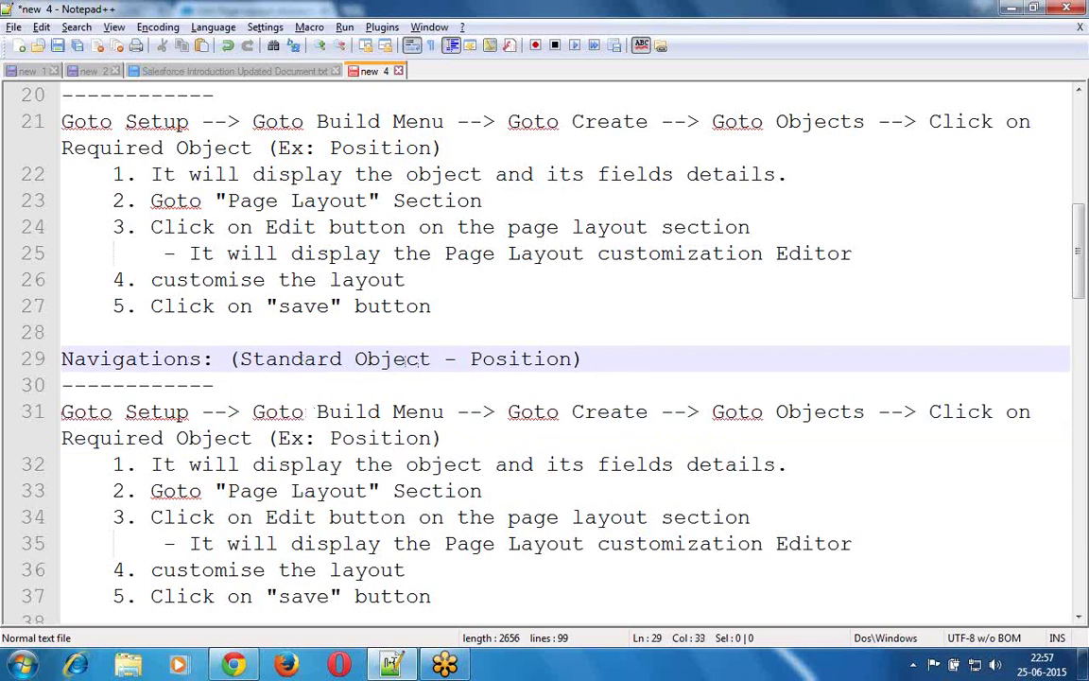
{"action": "key", "text": "shift+Right"}
{"action": "key", "text": "shift+Right"}
{"action": "key", "text": "shift+Right"}
{"action": "key", "text": "shift+Right"}
{"action": "key", "text": "shift+Right"}
{"action": "key", "text": "shift+Right"}
{"action": "key", "text": "shift+Right"}
{"action": "key", "text": "shift+Right"}
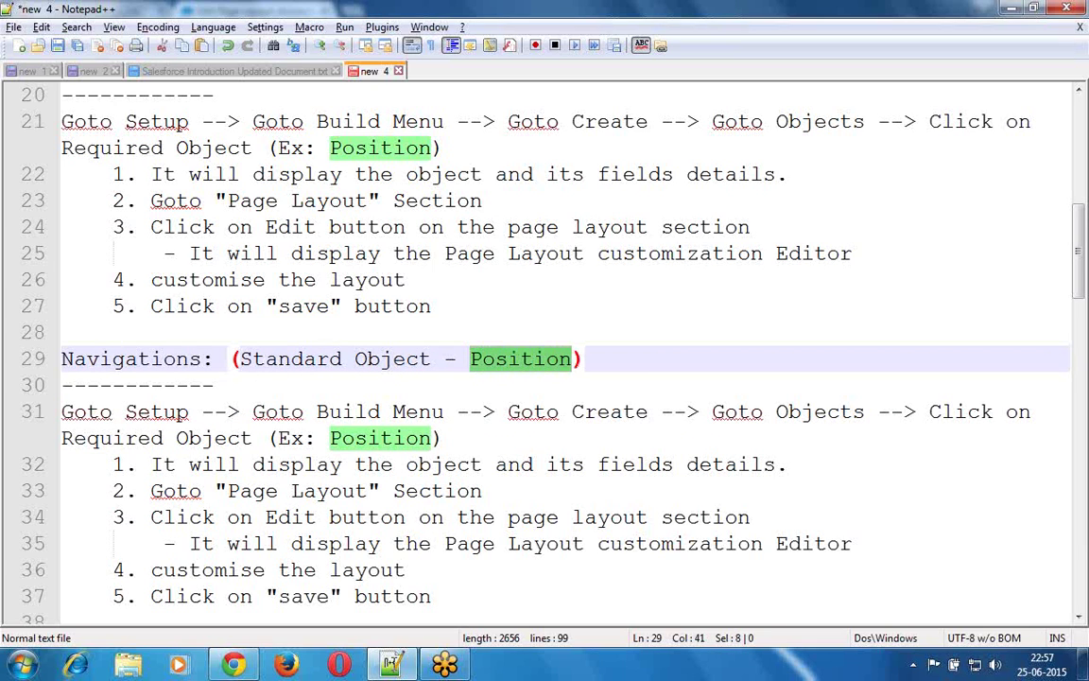
{"action": "type", "text": "Account"}
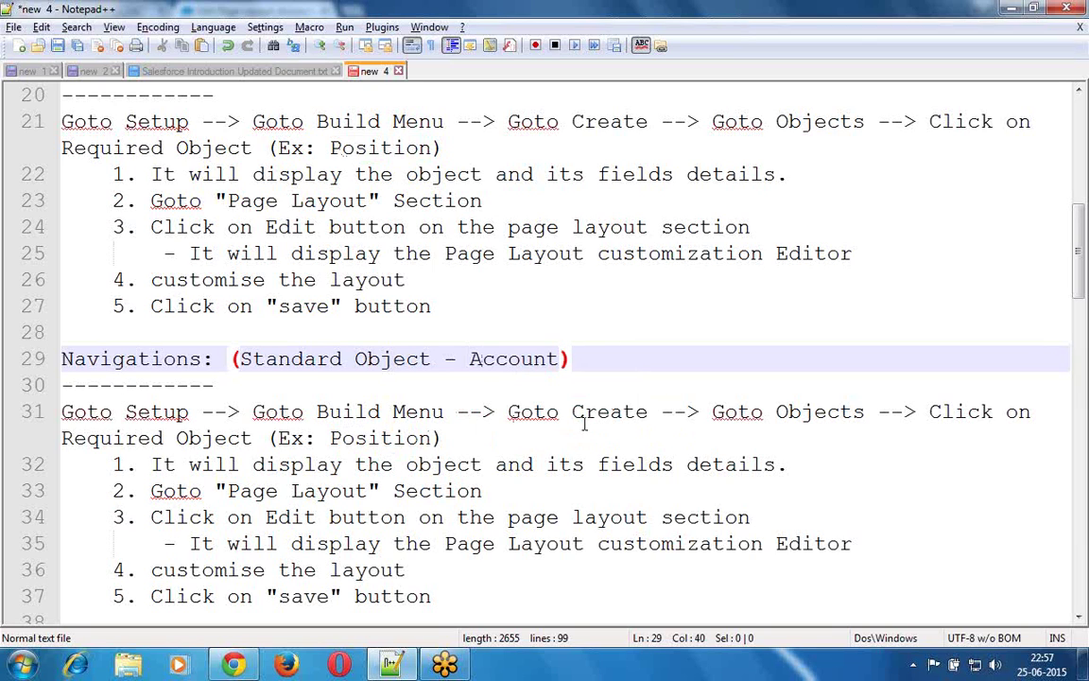
- In the copied path, replace 'Create' with 'Customize' and 'Objects' with 'Account'
{"action": "double_click", "coordinate": [615, 413]}
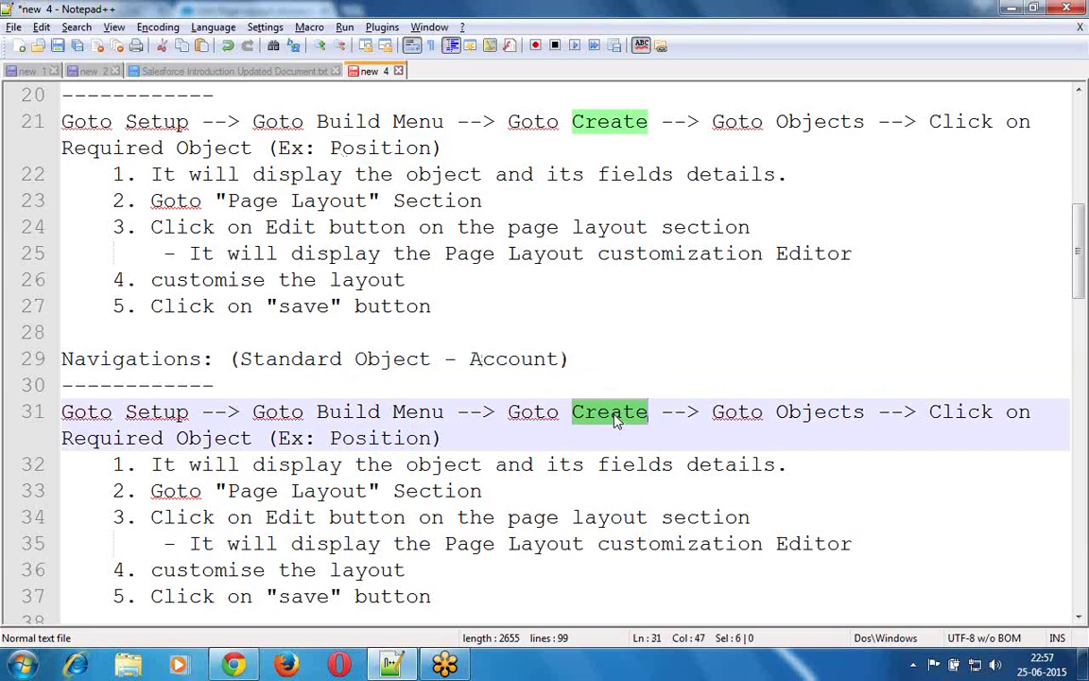
{"action": "type", "text": "Custo"}
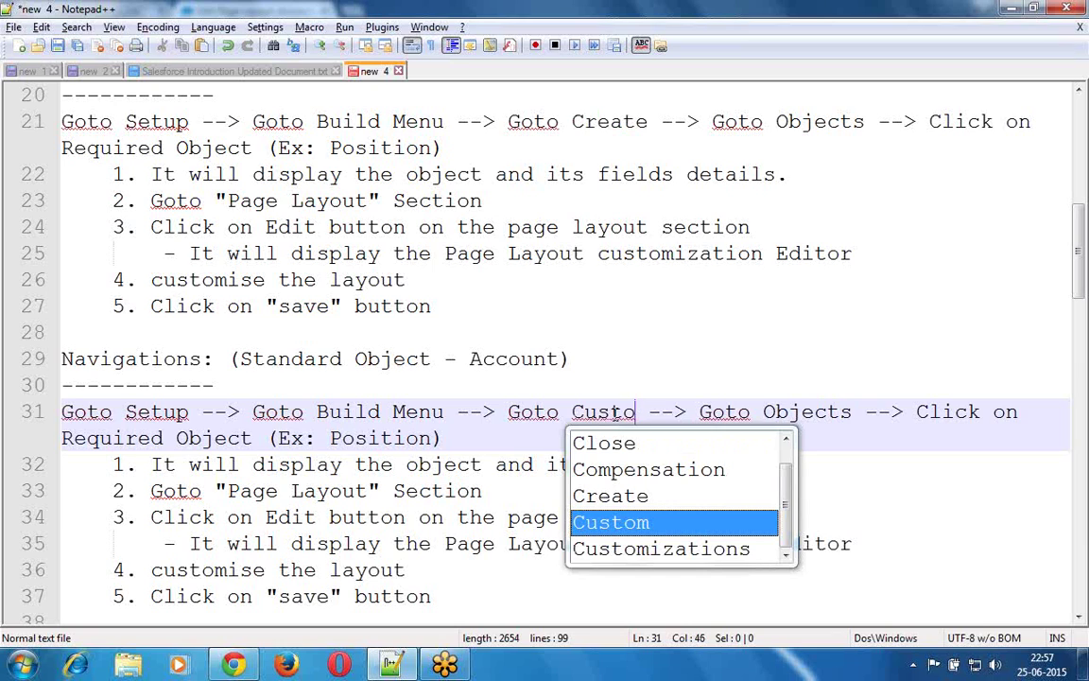
{"action": "type", "text": "mize"}
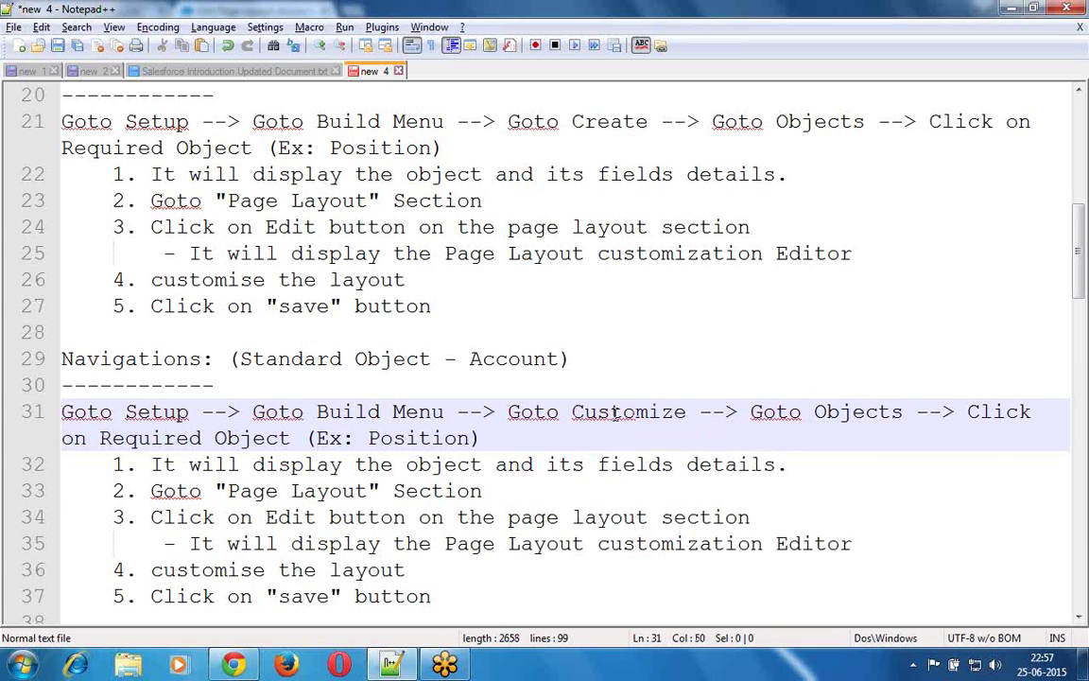
{"action": "key", "text": "Right"}
{"action": "key", "text": "Right"}
{"action": "key", "text": "Right"}
{"action": "key", "text": "Right"}
{"action": "key", "text": "Right"}
{"action": "key", "text": "Right"}
{"action": "key", "text": "Right"}
{"action": "key", "text": "Right"}
{"action": "key", "text": "Right"}
{"action": "key", "text": "shift+Right"}
{"action": "key", "text": "shift+Right"}
{"action": "key", "text": "shift+Right"}
{"action": "key", "text": "shift+Right"}
{"action": "key", "text": "shift+Right"}
{"action": "key", "text": "shift+Right"}
{"action": "key", "text": "shift+Right"}
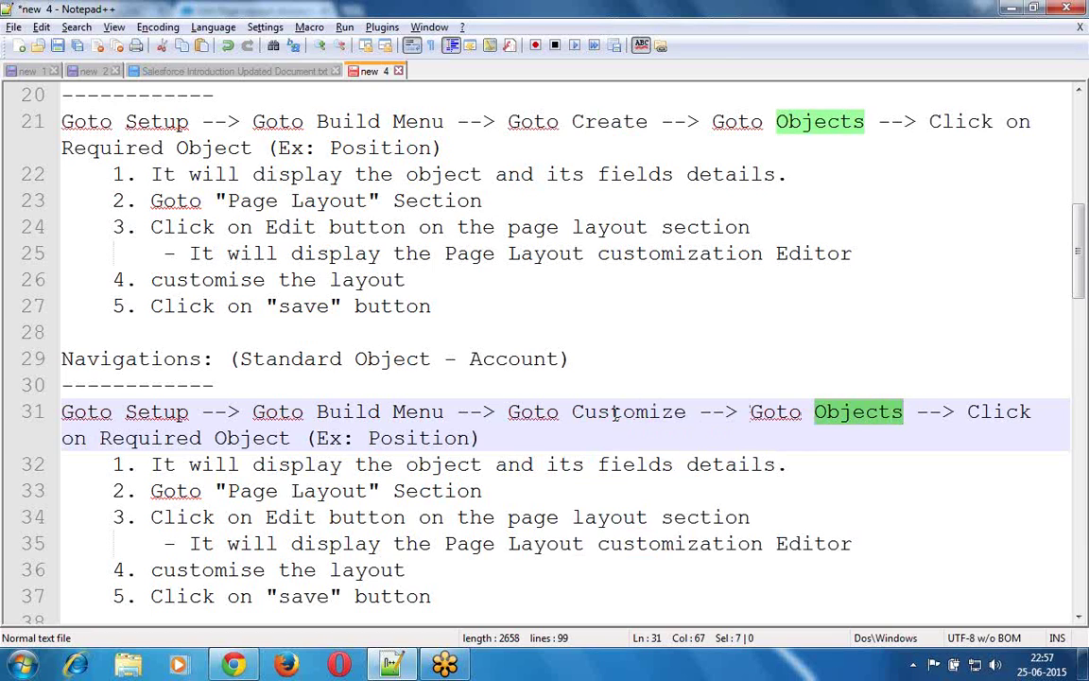
{"action": "type", "text": "Account"}
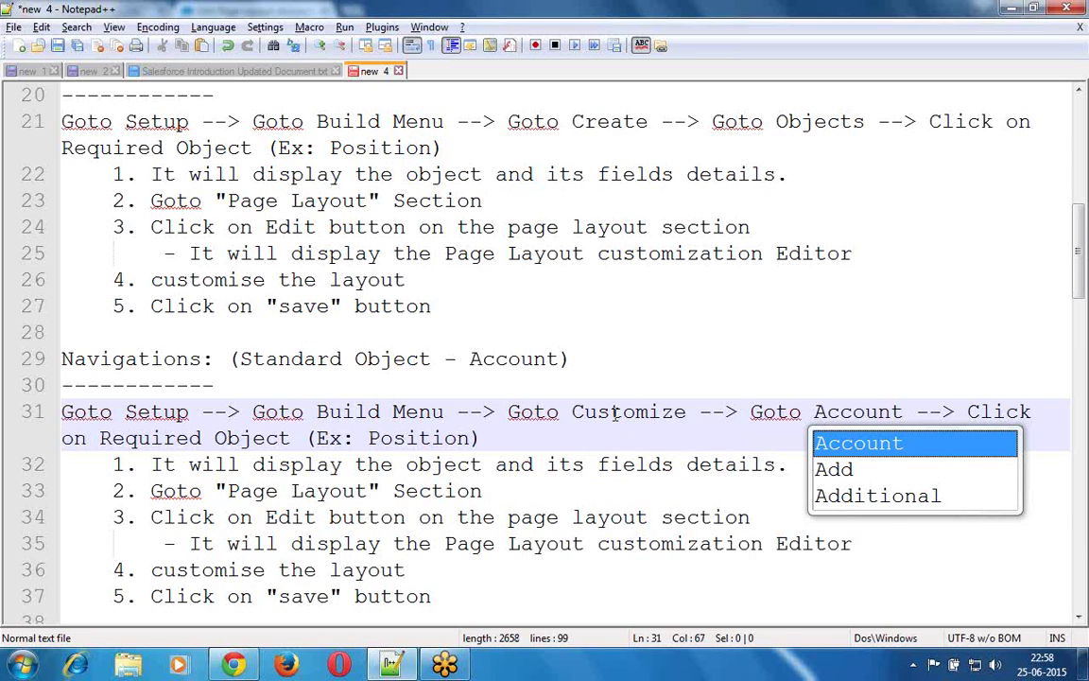
{"action": "key", "text": "Down"}
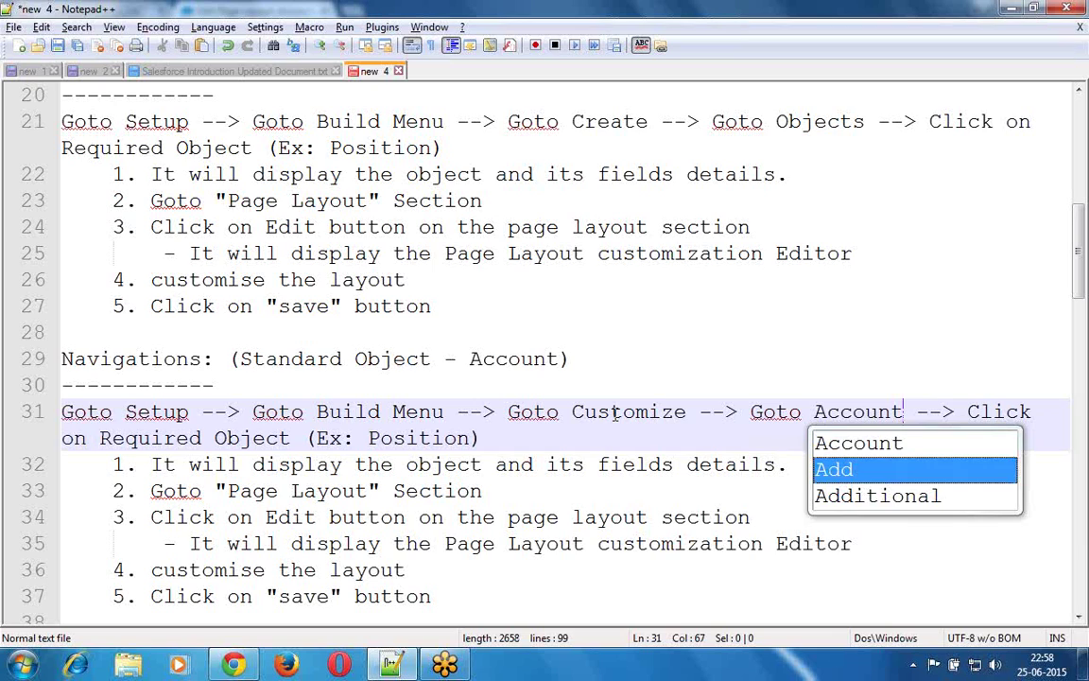
{"action": "key", "text": "Escape"}
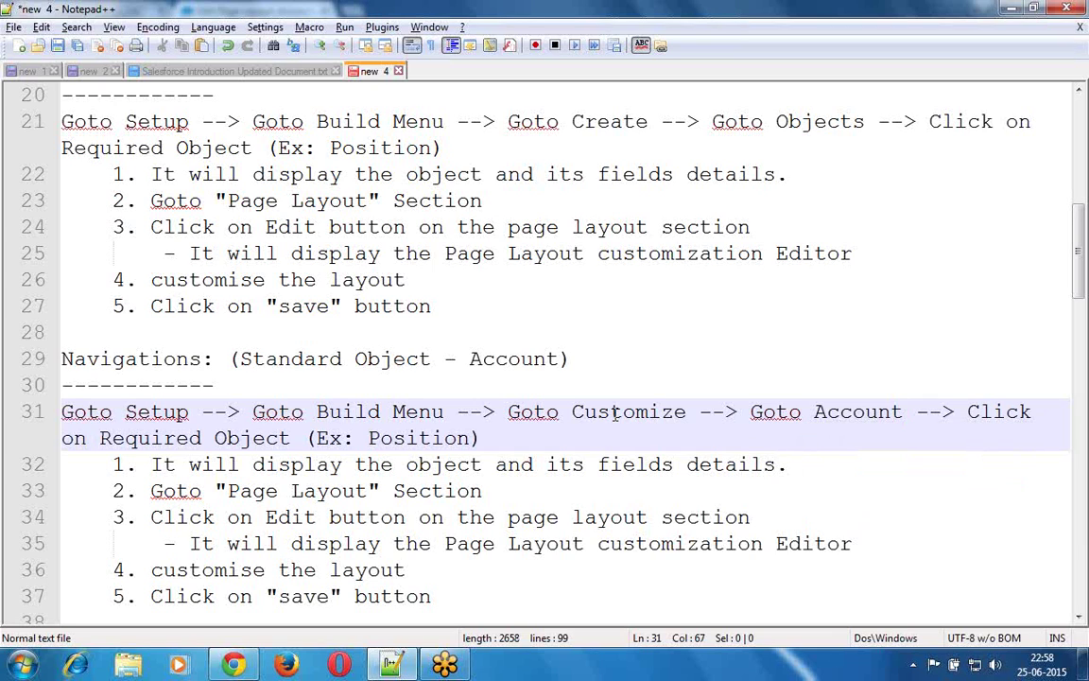
- Delete '--> Click on Required Object (Ex: Position)' so line 31 ends at 'Goto Account'
{"action": "key", "text": "Right"}
{"action": "key", "text": "shift+Right"}
{"action": "key", "text": "shift+Right"}
{"action": "key", "text": "shift+Right"}
{"action": "key", "text": "shift+Right"}
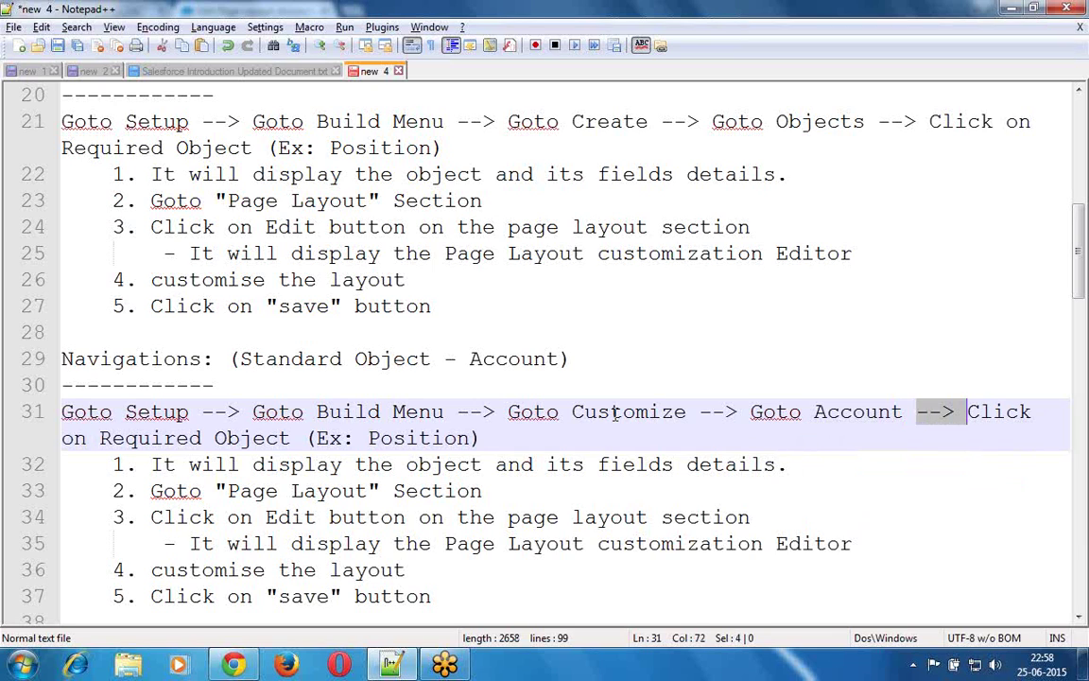
{"action": "key", "text": "shift+End"}
{"action": "key", "text": "Delete"}
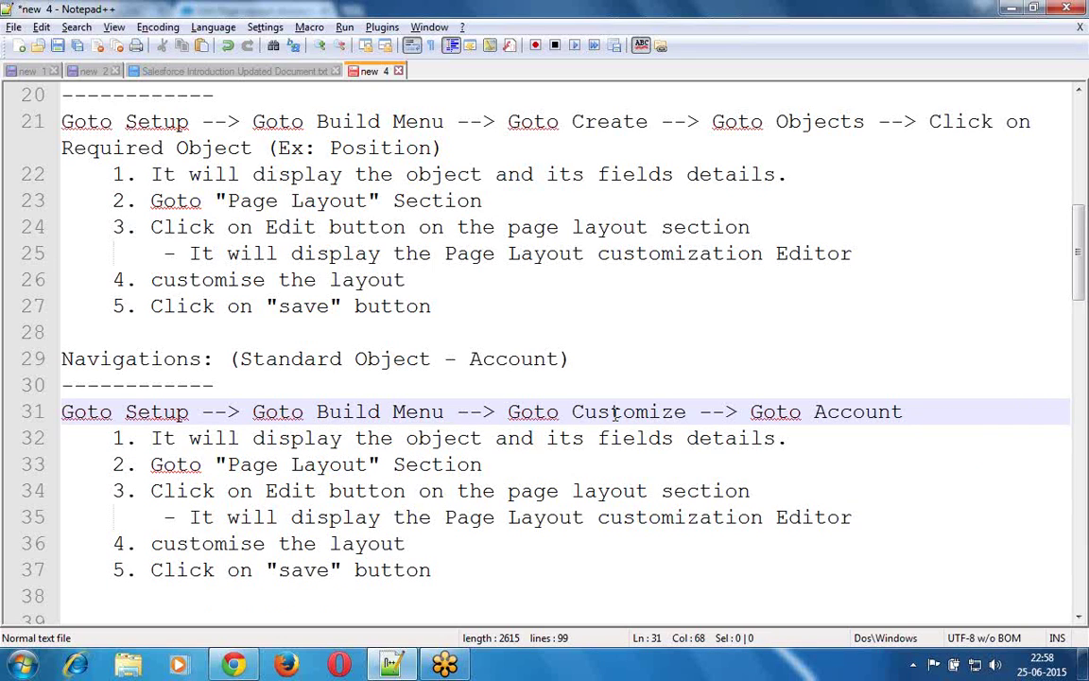
{"action": "key", "text": "Down"}
{"action": "key", "text": "Left"}
{"action": "key", "text": "Left"}
{"action": "key", "text": "Left"}
{"action": "key", "text": "Left"}
{"action": "key", "text": "Left"}
{"action": "key", "text": "Left"}
{"action": "key", "text": "Left"}
{"action": "key", "text": "Left"}
{"action": "key", "text": "Left"}
{"action": "key", "text": "Left"}
{"action": "key", "text": "Left"}
{"action": "key", "text": "Left"}
{"action": "key", "text": "Left"}
{"action": "key", "text": "Left"}
{"action": "key", "text": "Left"}
{"action": "key", "text": "Left"}
{"action": "key", "text": "Left"}
{"action": "key", "text": "Left"}
{"action": "key", "text": "Left"}
{"action": "key", "text": "Left"}
{"action": "key", "text": "Left"}
{"action": "key", "text": "Left"}
{"action": "key", "text": "Left"}
{"action": "key", "text": "Left"}
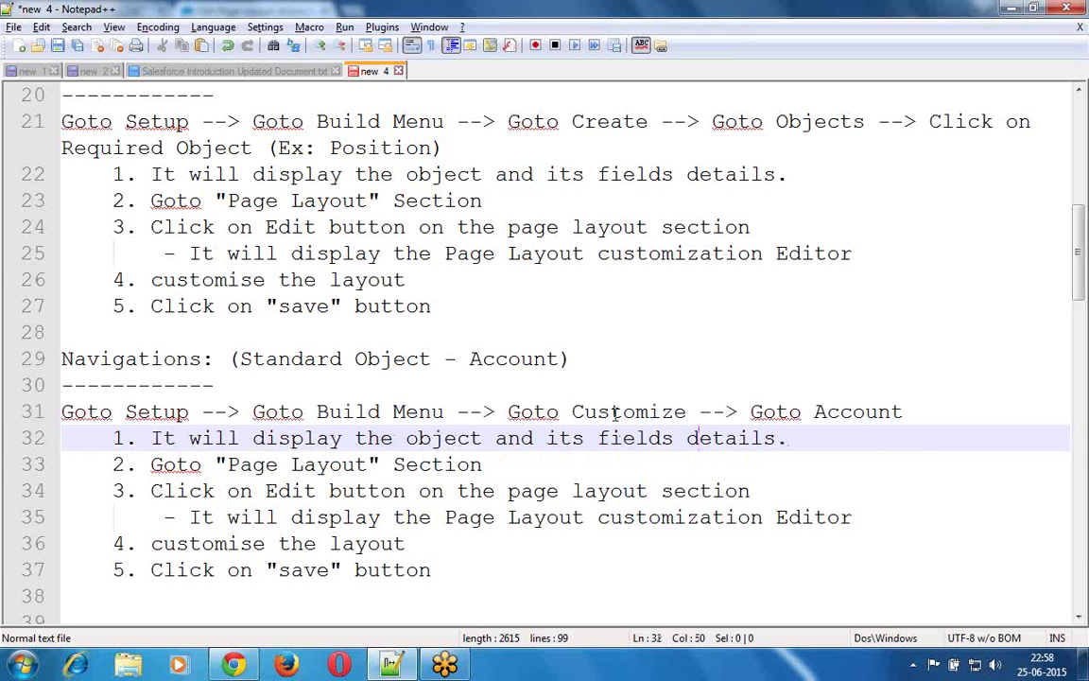
{"action": "key", "text": "Left"}
{"action": "key", "text": "Left"}
{"action": "key", "text": "Left"}
{"action": "key", "text": "Left"}
{"action": "key", "text": "Left"}
{"action": "key", "text": "Left"}
{"action": "key", "text": "Left"}
{"action": "key", "text": "Left"}
{"action": "key", "text": "Left"}
{"action": "key", "text": "Left"}
{"action": "key", "text": "Left"}
{"action": "key", "text": "Left"}
{"action": "key", "text": "Left"}
{"action": "key", "text": "Left"}
{"action": "key", "text": "Left"}
{"action": "key", "text": "Left"}
{"action": "key", "text": "Left"}
{"action": "key", "text": "Left"}
{"action": "key", "text": "Left"}
{"action": "key", "text": "Left"}
{"action": "key", "text": "Left"}
{"action": "key", "text": "Left"}
{"action": "key", "text": "Left"}
{"action": "key", "text": "Left"}
{"action": "key", "text": "Left"}
- Remove the object details step and make step 1 read 'Goto "Page Layout" Section. Click on "account Layout"'
{"action": "key", "text": "shift+Down"}
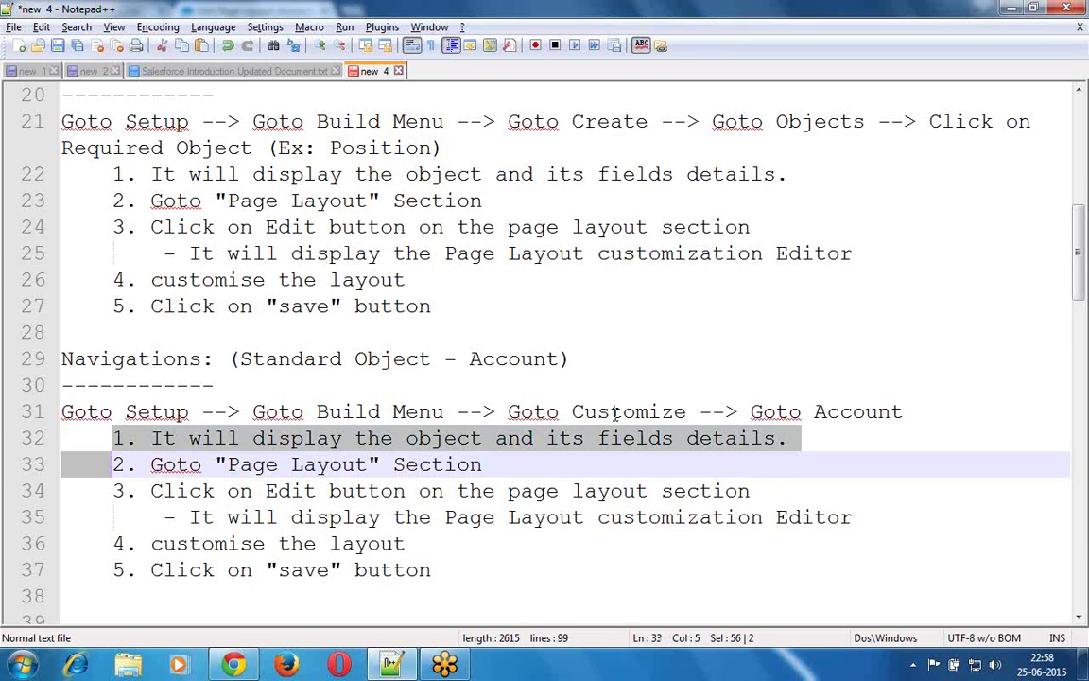
{"action": "key", "text": "Delete"}
{"action": "key", "text": "Delete"}
{"action": "type", "text": "1. Goto \"Page Layout\" Section"}
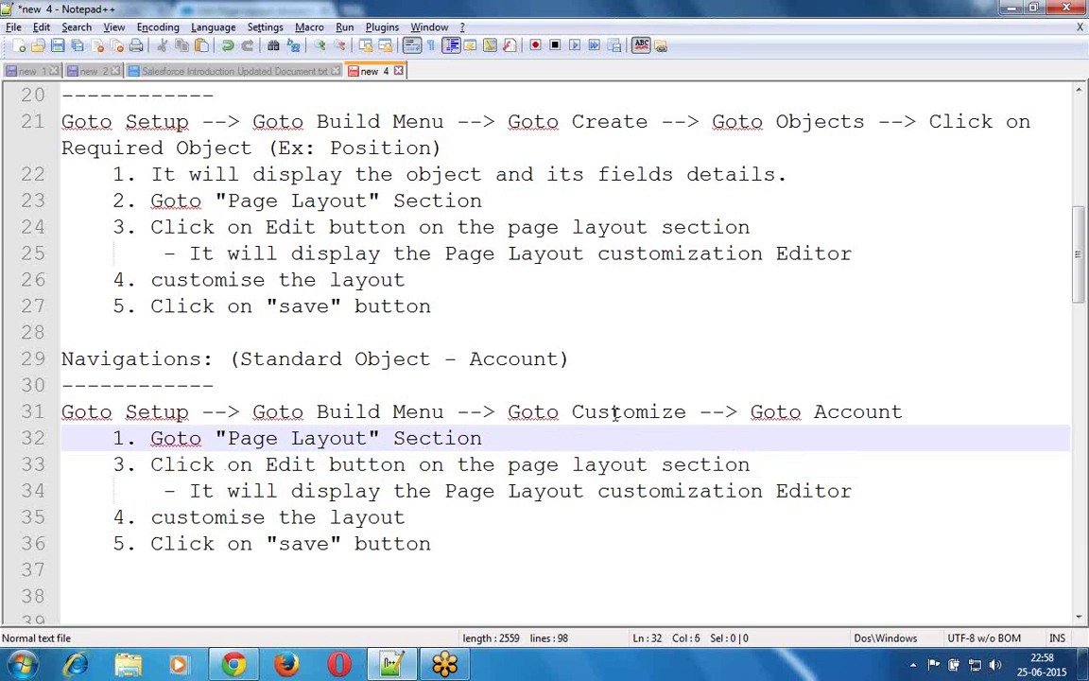
{"action": "key", "text": "End"}
{"action": "type", "text": ". Click on \"account "}
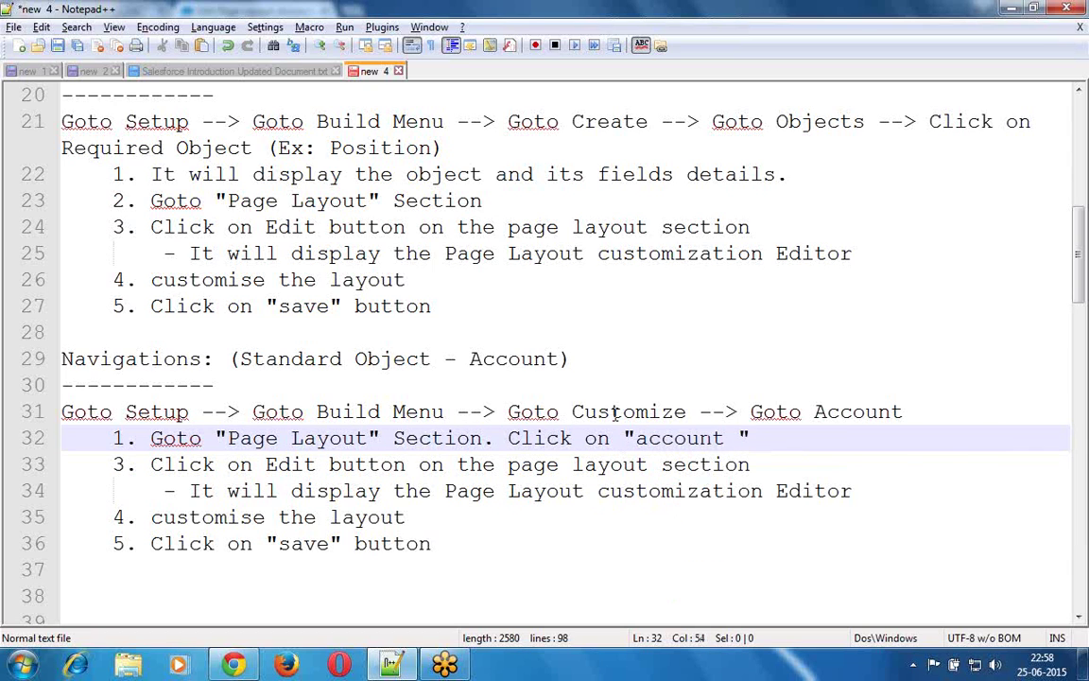
{"action": "type", "text": "Layout"}
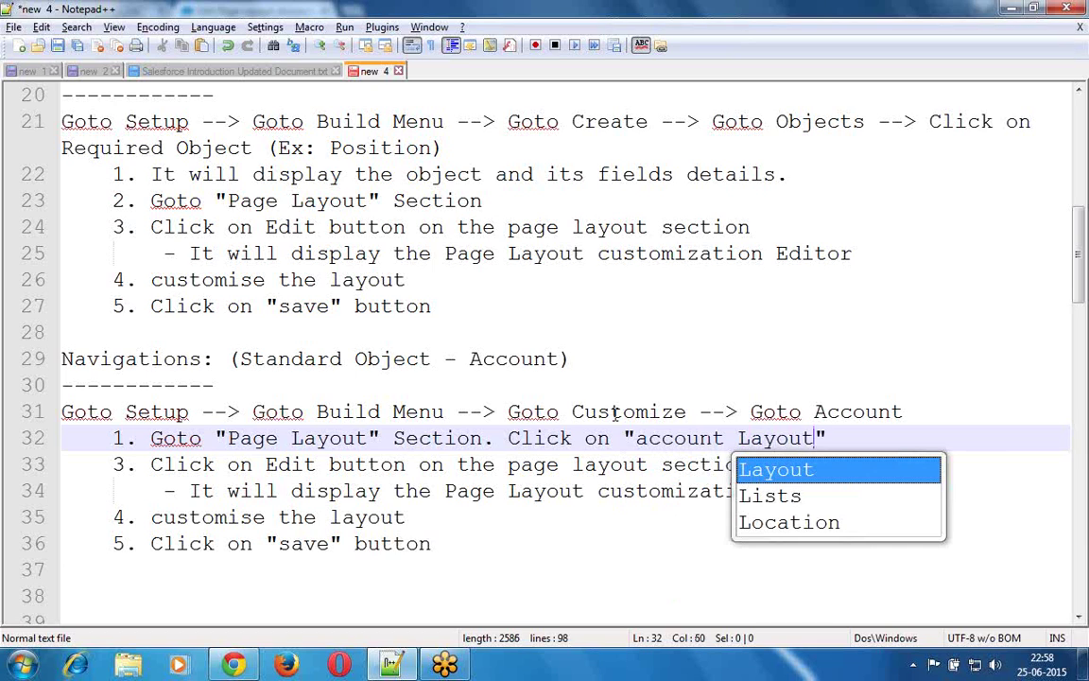
{"action": "key", "text": "Escape"}
- Renumber the Edit, customise layout and save steps as 2, 3 and 4
{"action": "key", "text": "Down"}
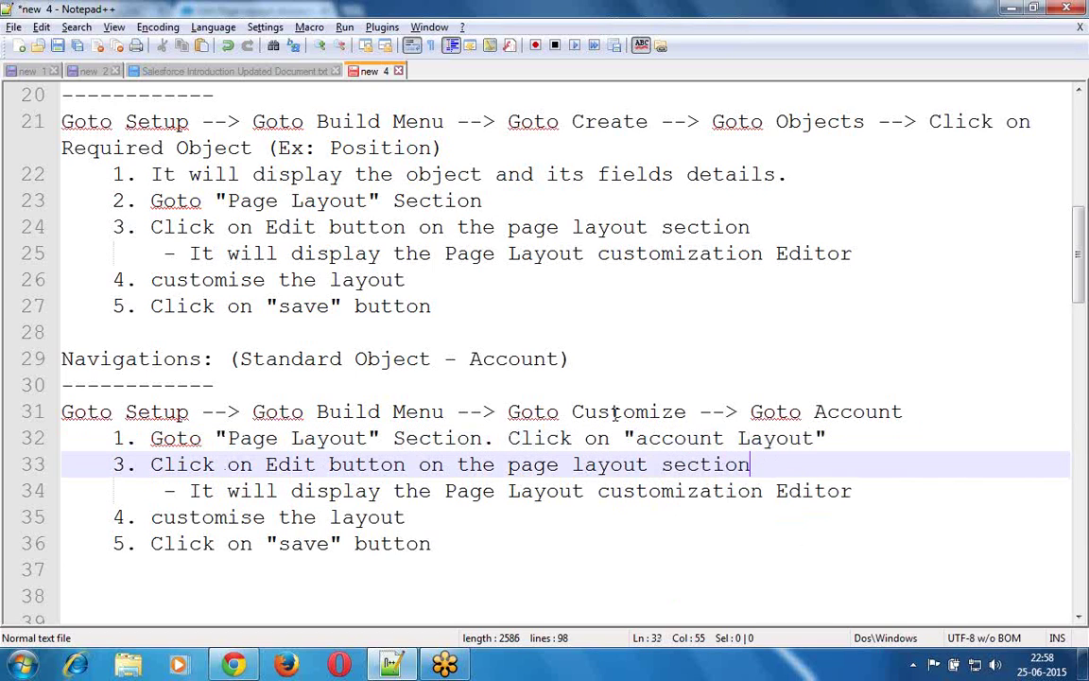
{"action": "key", "text": "Home"}
{"action": "key", "text": "shift+Right"}
{"action": "type", "text": "2"}
{"action": "key", "text": "Down"}
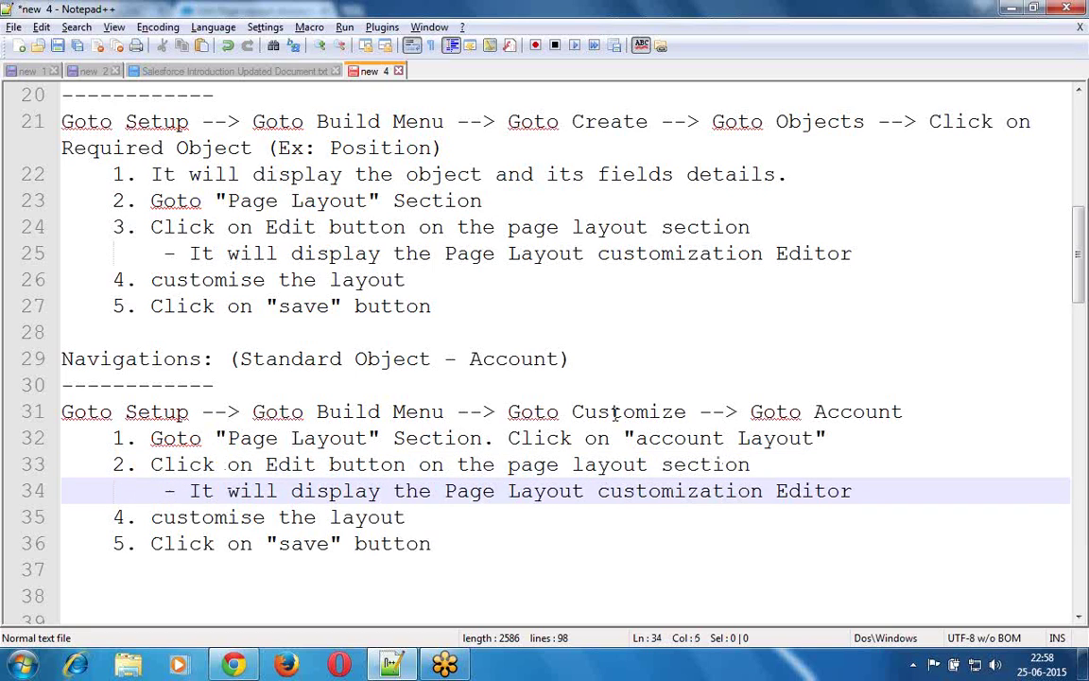
{"action": "key", "text": "Down"}
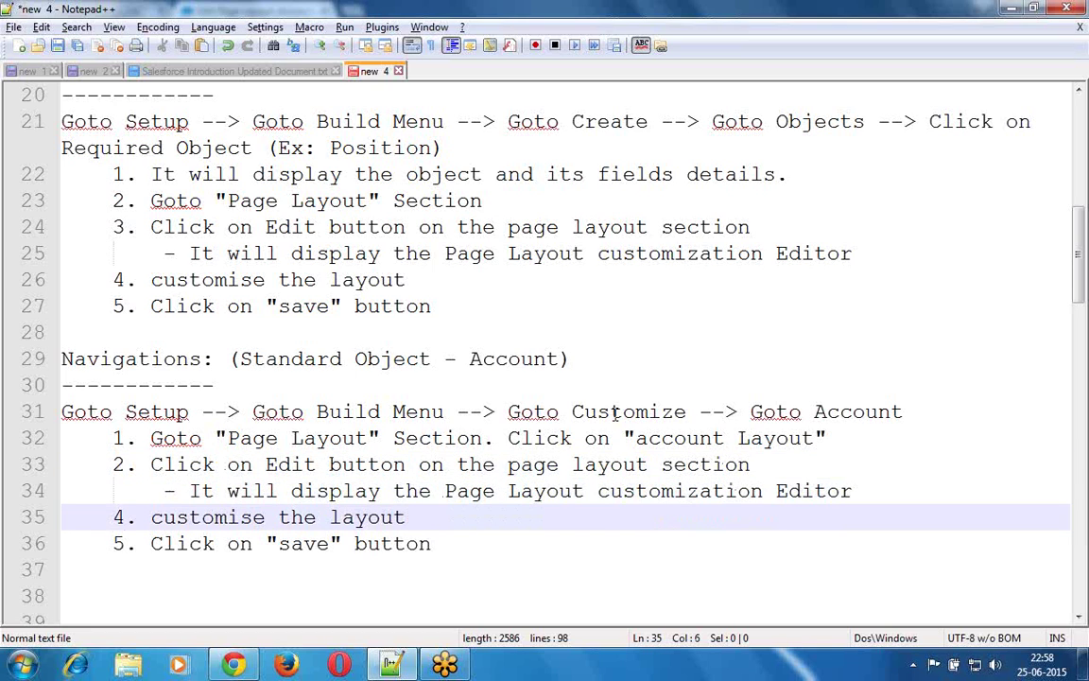
{"action": "key", "text": "BackSpace"}
{"action": "type", "text": "3"}
{"action": "key", "text": "Down"}
{"action": "key", "text": "BackSpace"}
{"action": "type", "text": "4"}
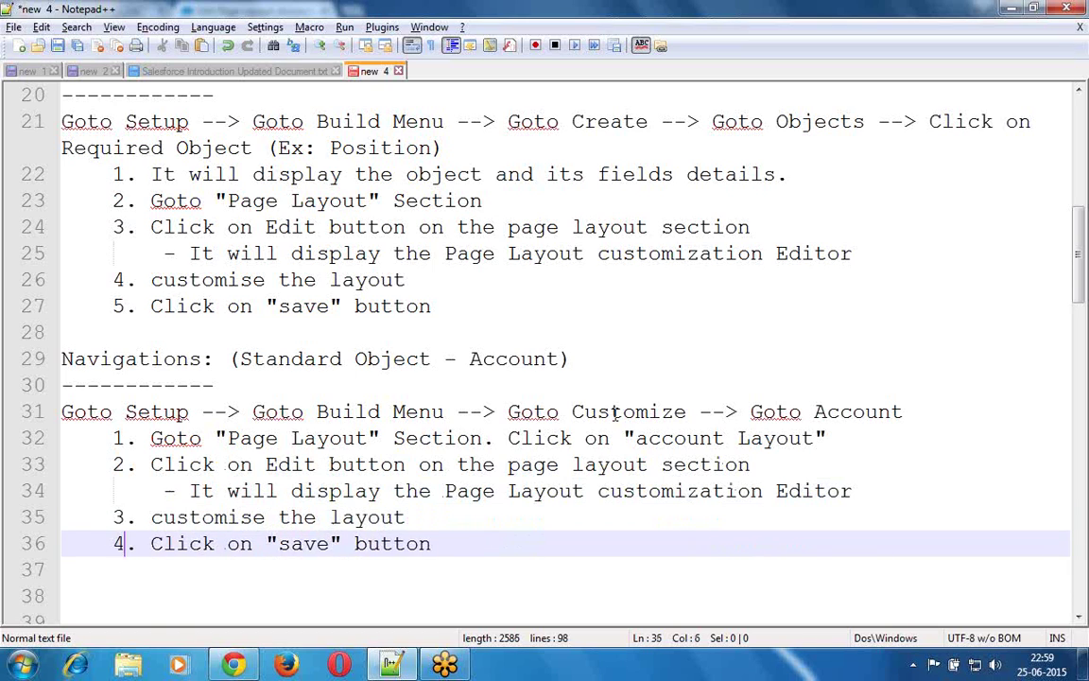
{"action": "key", "text": "Down"}
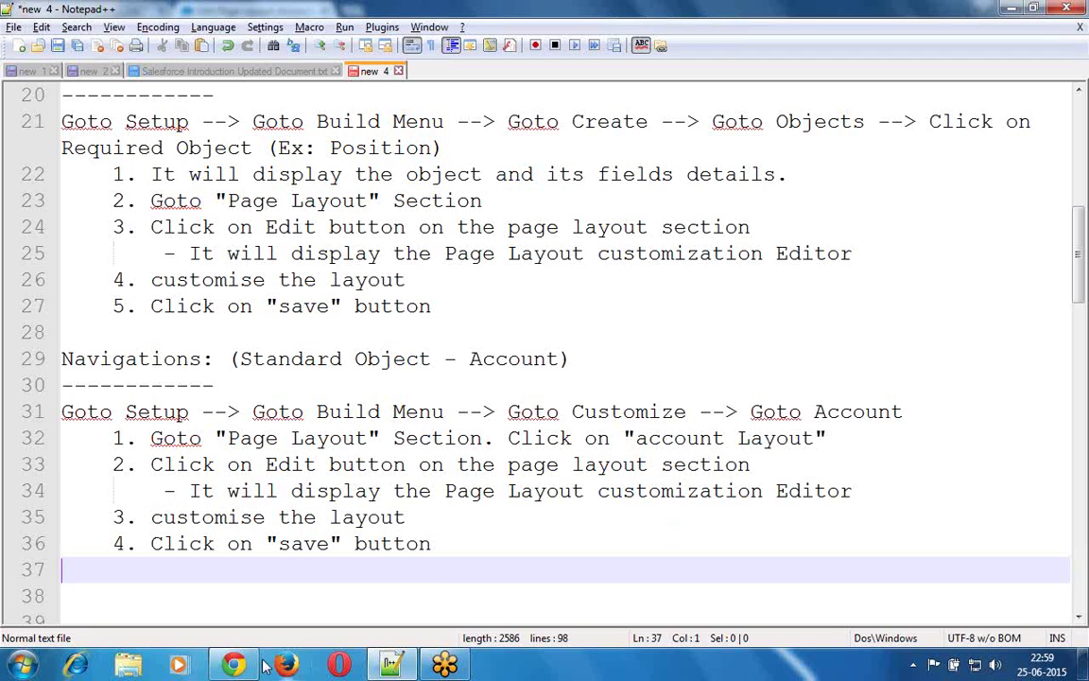
- Return to the Salesforce Account Layout editor and scroll down to the Account Information section
{"action": "left_click", "coordinate": [232, 665]}
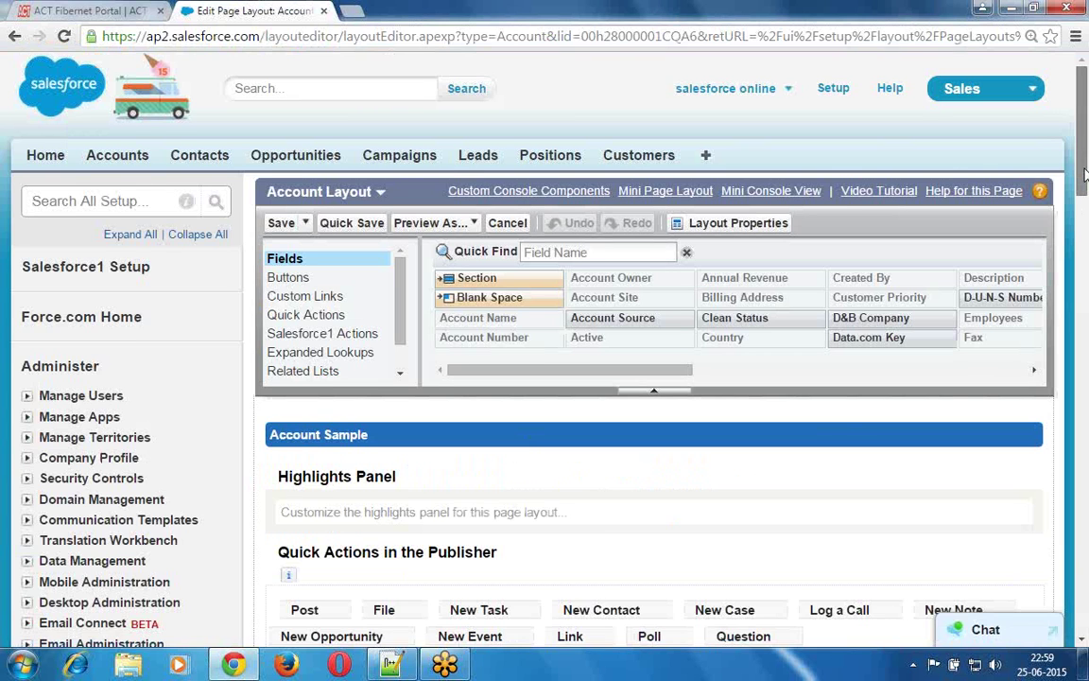
{"action": "left_click_drag", "start_coordinate": [1085, 173], "coordinate": [1085, 287]}
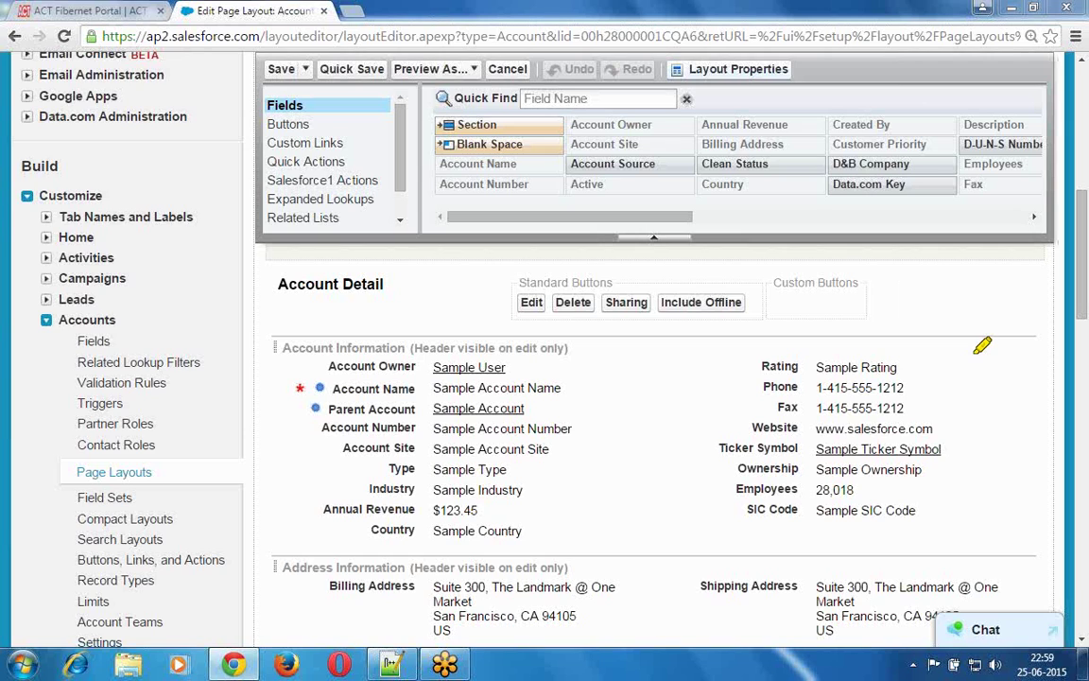
- Open the Section Properties of the Account Information section
{"action": "left_click_drag", "start_coordinate": [999, 357], "coordinate": [1044, 356]}
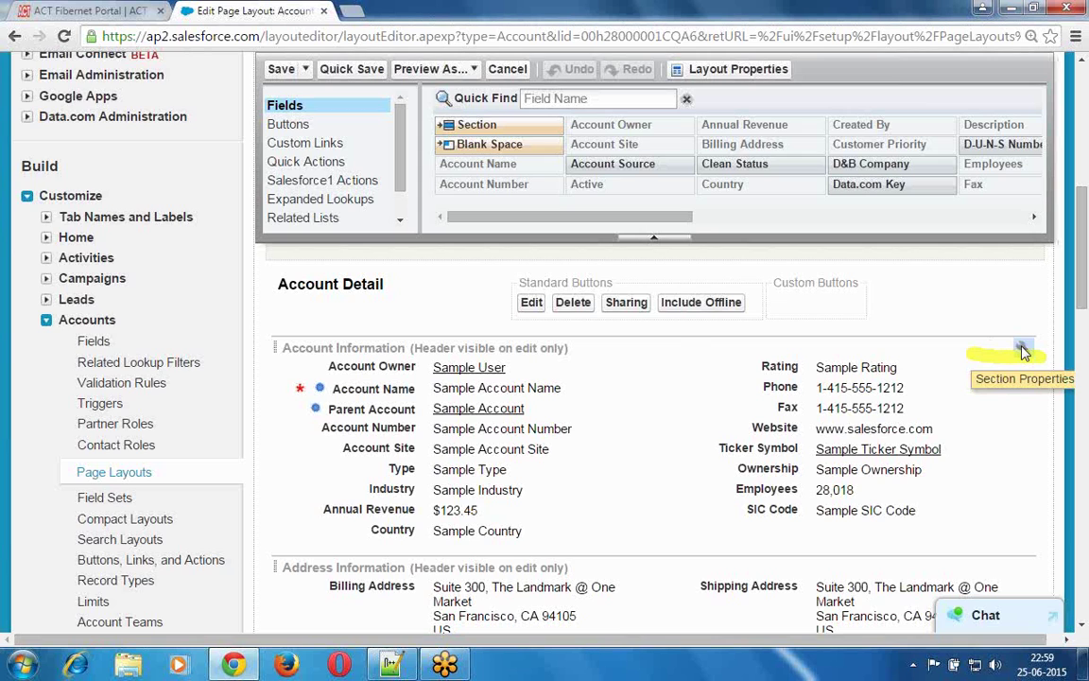
{"action": "left_click", "coordinate": [1022, 351]}
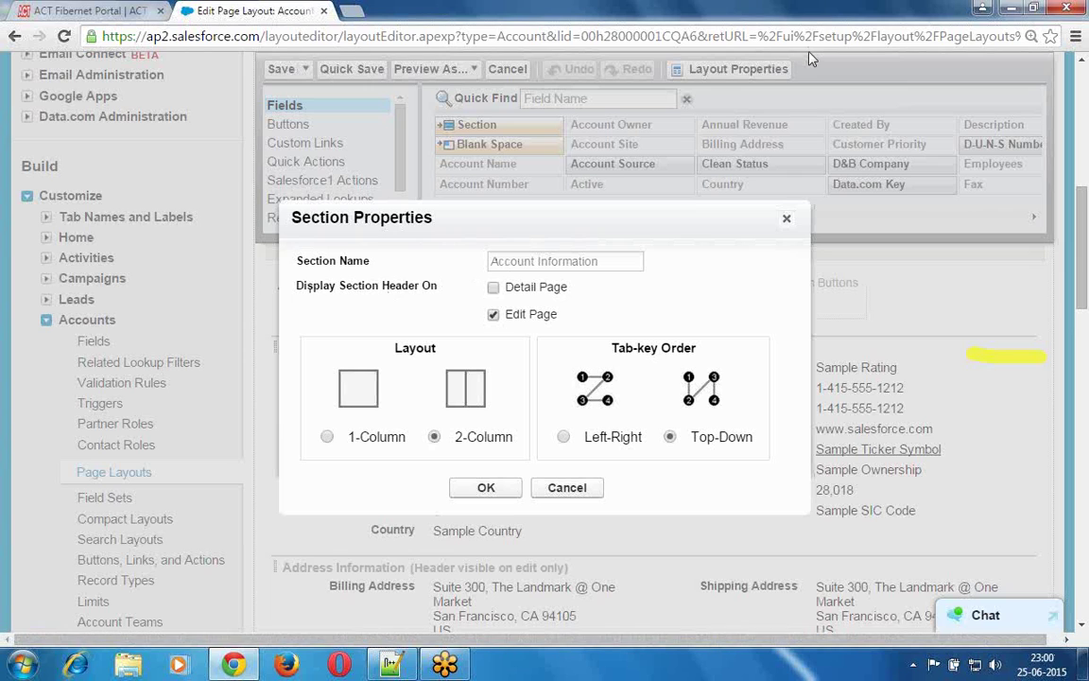
- Tick Detail Page so the Account Information header shows on detail and edit pages, and confirm
{"action": "mouse_move", "coordinate": [652, 280]}
{"action": "left_mouse_down"}
{"action": "mouse_move", "coordinate": [625, 214]}
{"action": "mouse_move", "coordinate": [524, 210]}
{"action": "mouse_move", "coordinate": [476, 338]}
{"action": "mouse_move", "coordinate": [619, 326]}
{"action": "mouse_move", "coordinate": [634, 223]}
{"action": "left_mouse_up"}
{"action": "left_click", "coordinate": [504, 328]}
{"action": "left_click_drag", "start_coordinate": [499, 330], "coordinate": [556, 329]}
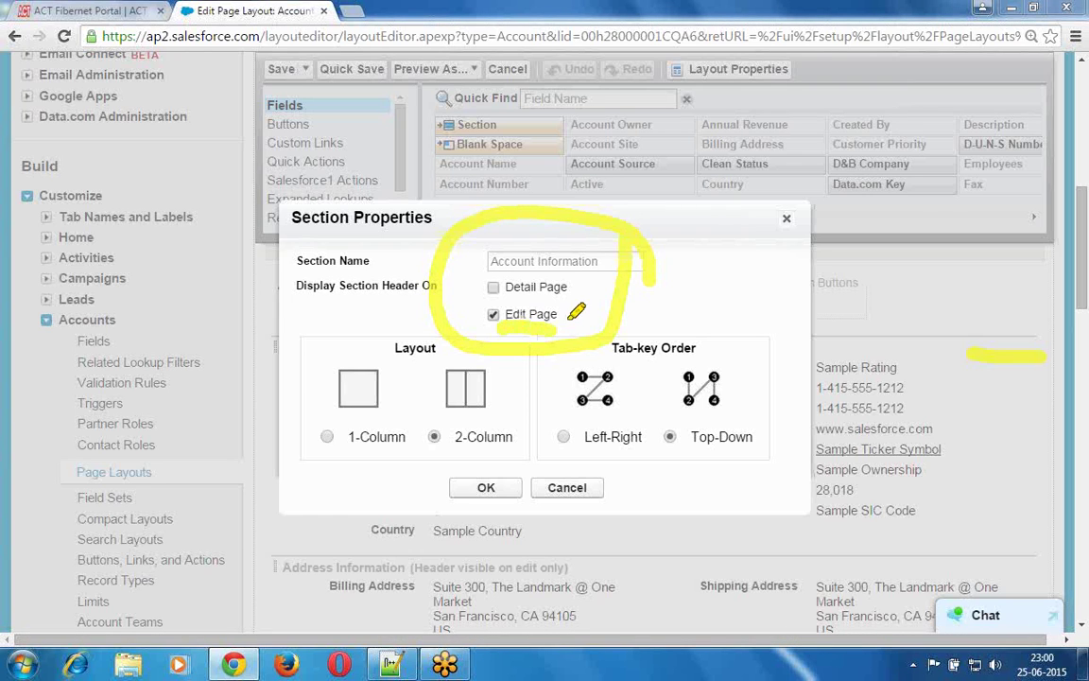
{"action": "left_click_drag", "start_coordinate": [501, 301], "coordinate": [567, 299]}
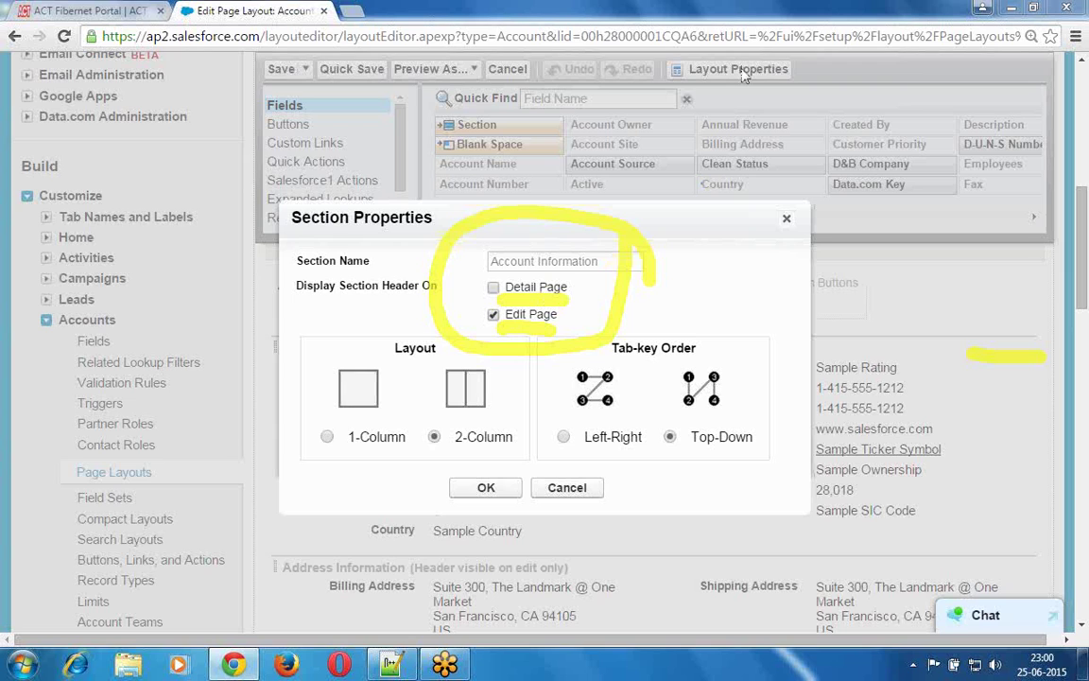
{"action": "left_click", "coordinate": [494, 288]}
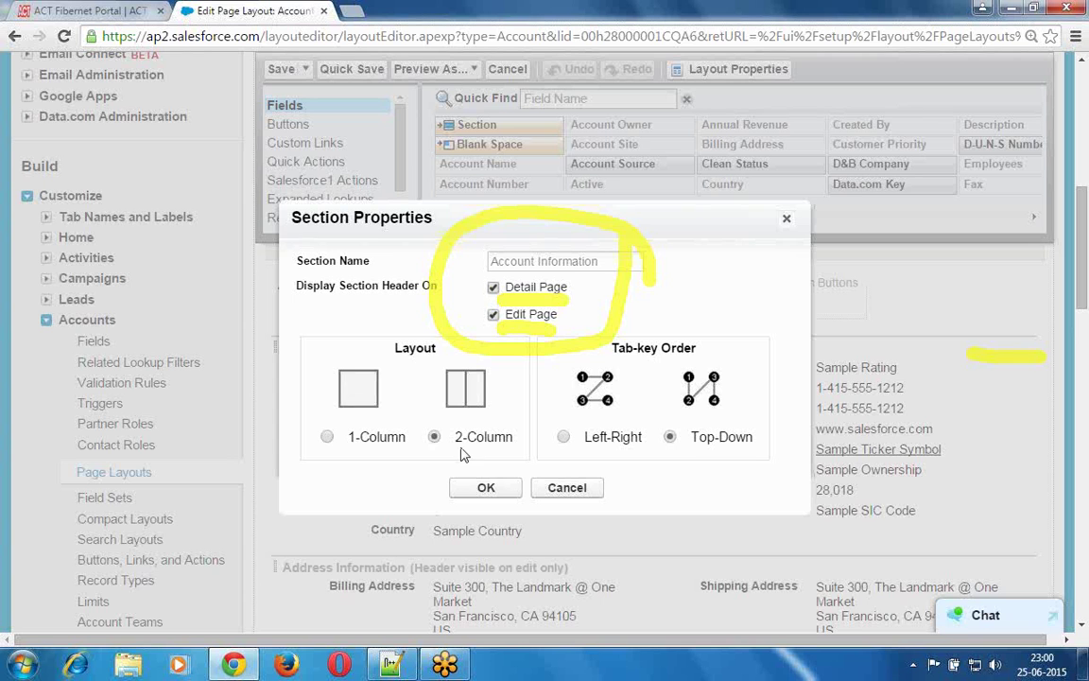
{"action": "left_click", "coordinate": [487, 489]}
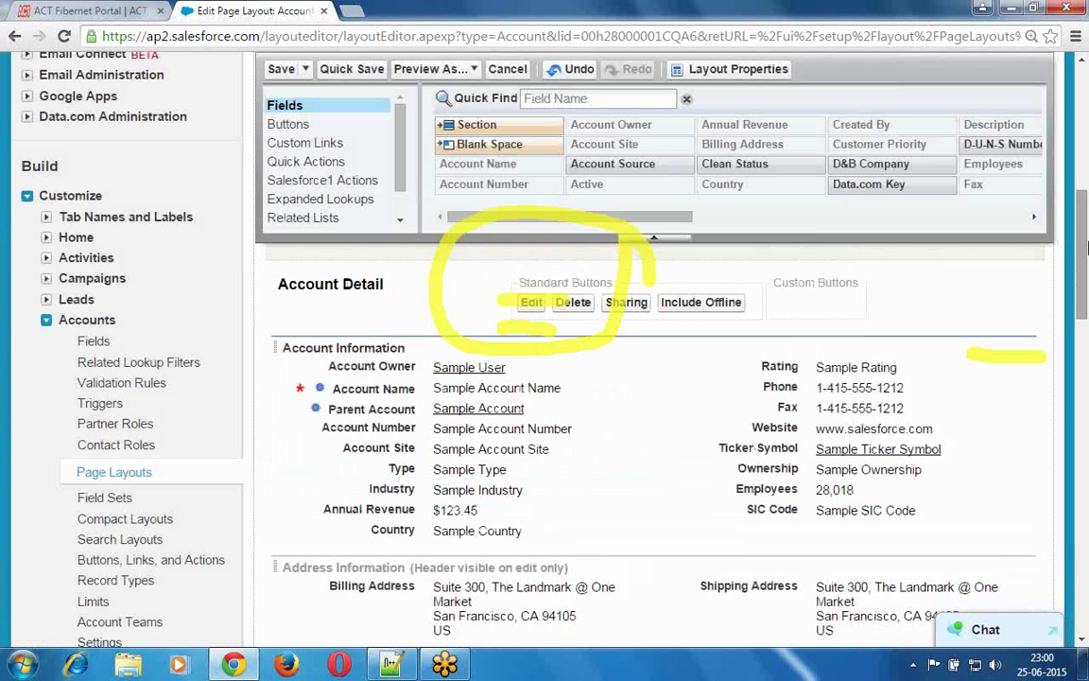
{"action": "left_click_drag", "start_coordinate": [1083, 281], "coordinate": [1084, 374]}
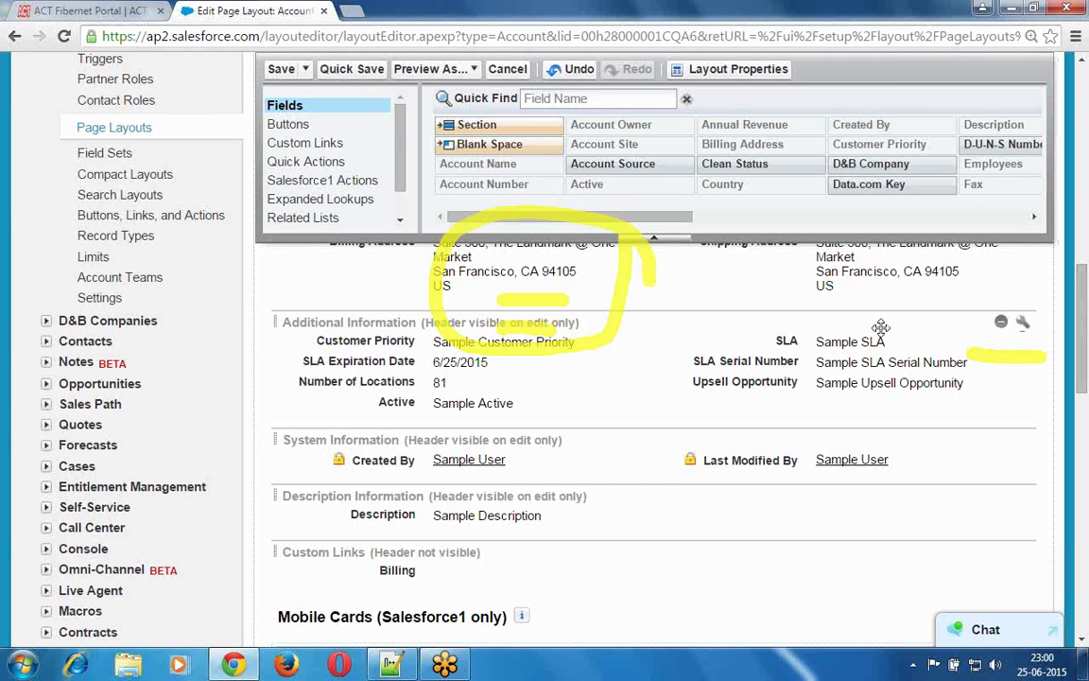
- Set the Additional Information section header to show on the Detail Page, then recheck it
{"action": "left_click", "coordinate": [1026, 327]}
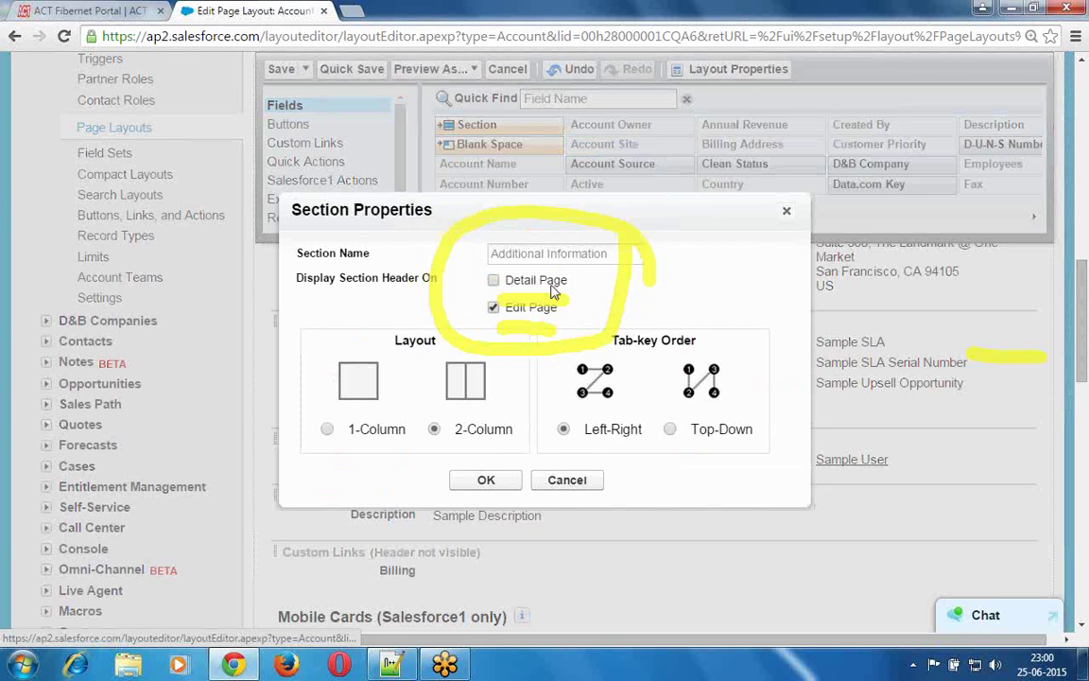
{"action": "left_click", "coordinate": [494, 282]}
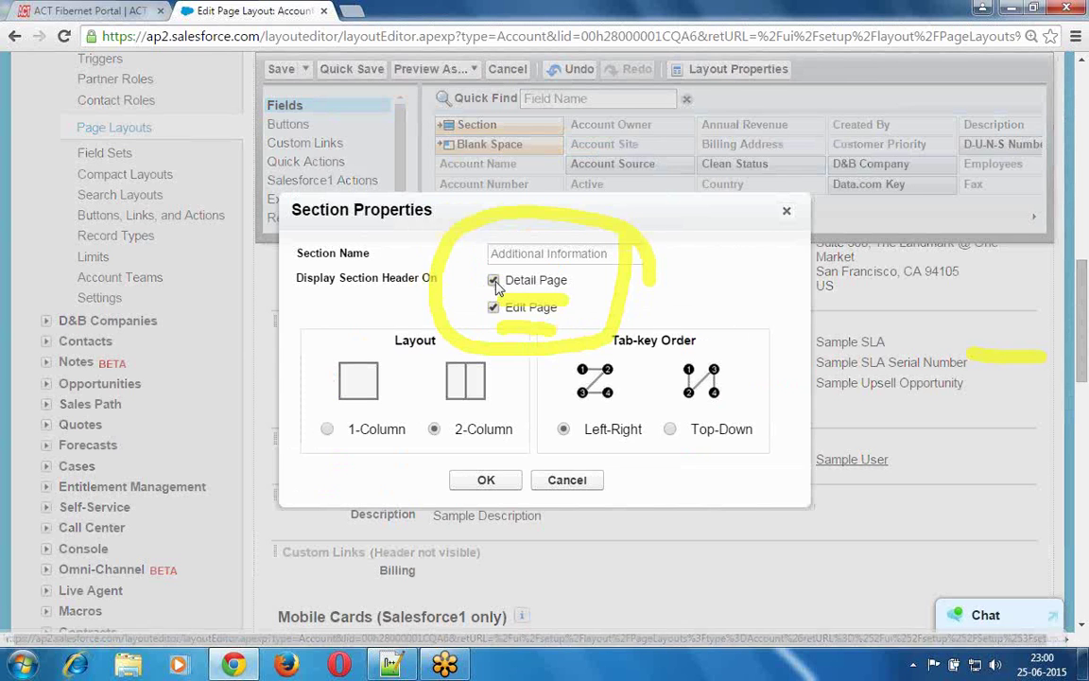
{"action": "left_click", "coordinate": [482, 482]}
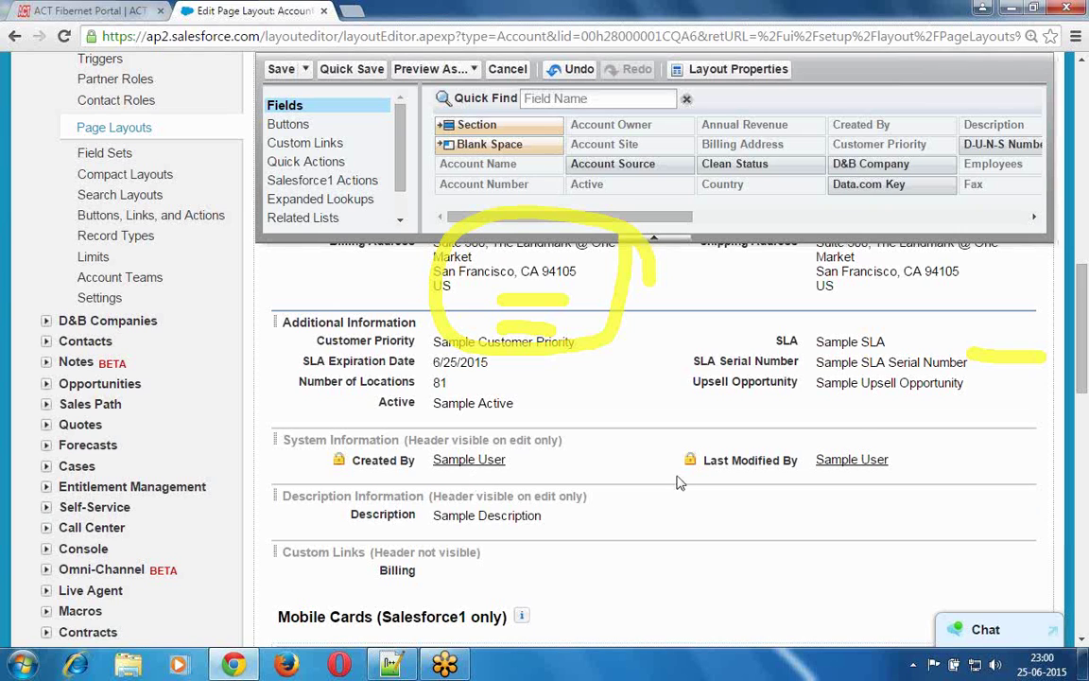
{"action": "mouse_move", "coordinate": [1025, 324]}
{"action": "left_click", "coordinate": [1025, 325]}
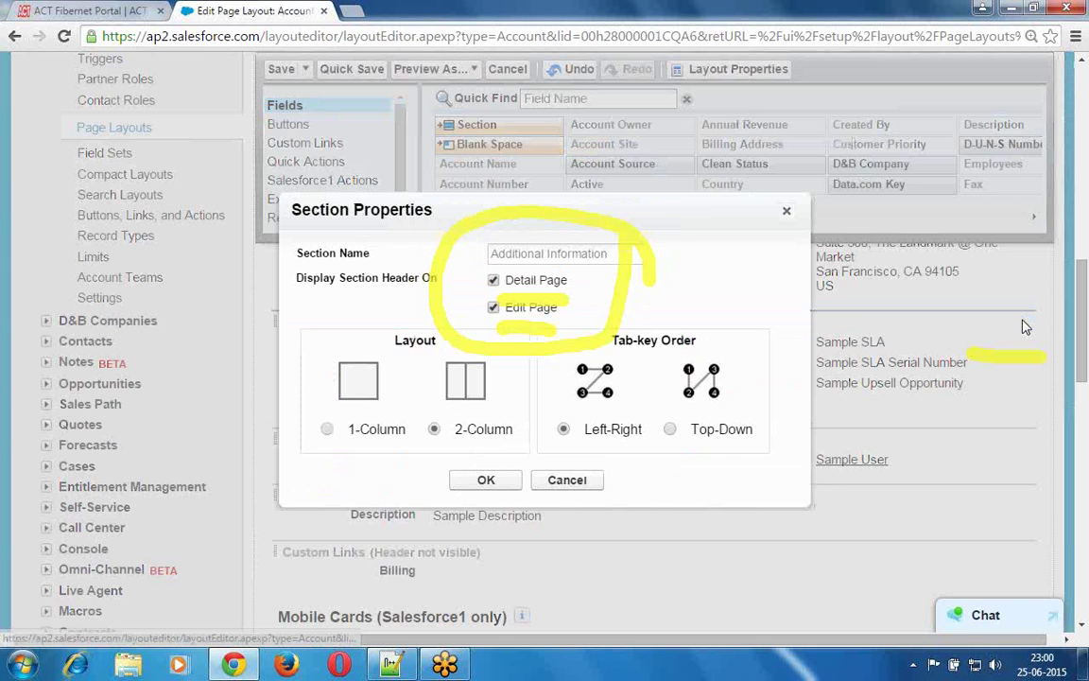
{"action": "left_click", "coordinate": [486, 480]}
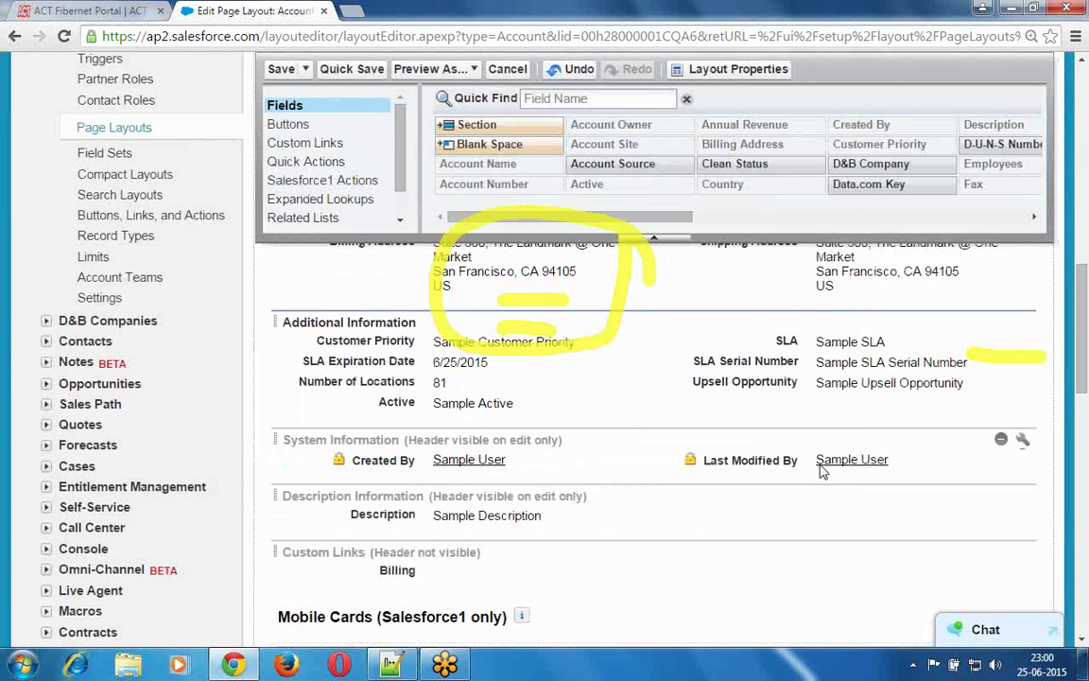
- Make the Address Information section header display on the Detail Page as well
{"action": "left_click_drag", "start_coordinate": [1084, 362], "coordinate": [1084, 351]}
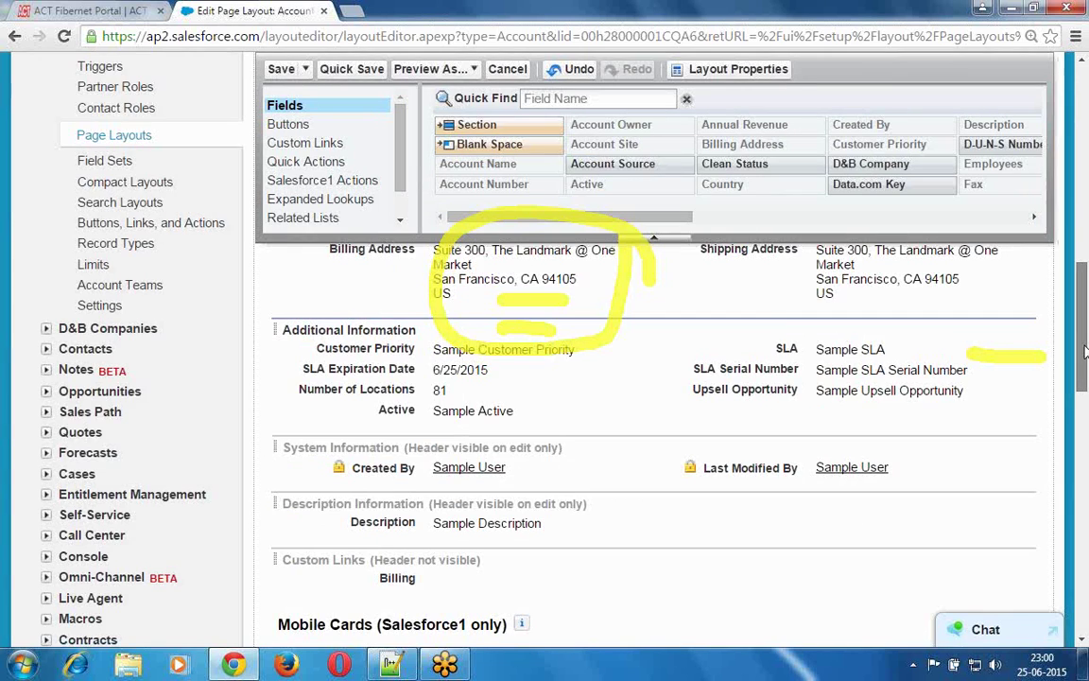
{"action": "scroll", "coordinate": [974, 382], "scroll_direction": "up", "scroll_amount": 2}
{"action": "mouse_move", "coordinate": [1022, 397]}
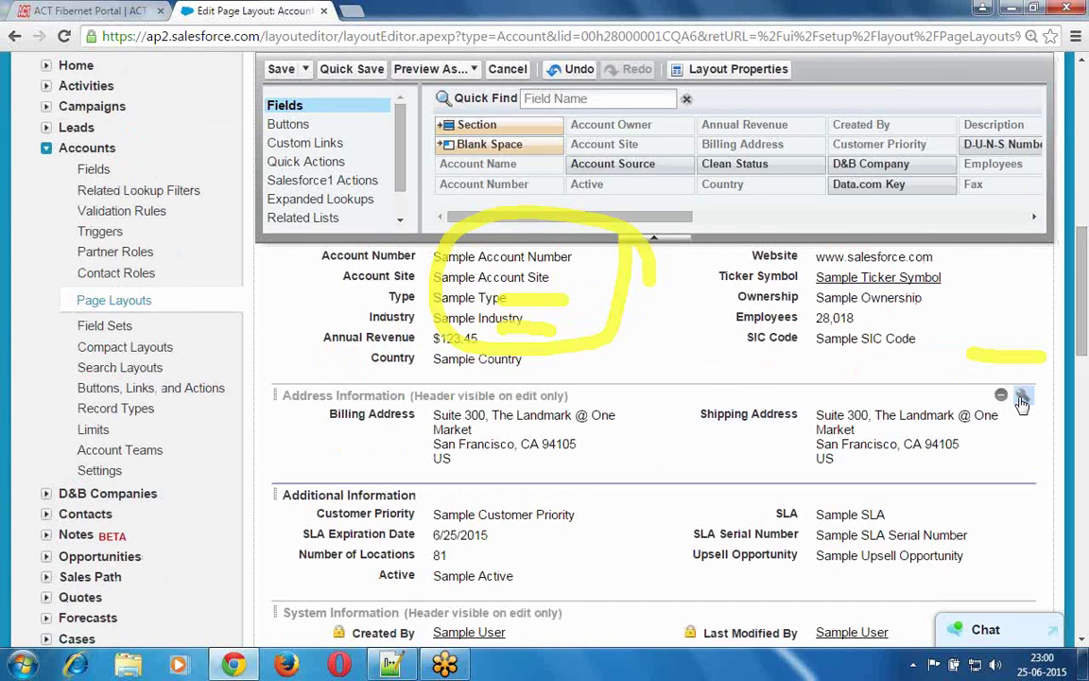
{"action": "left_click", "coordinate": [1022, 398]}
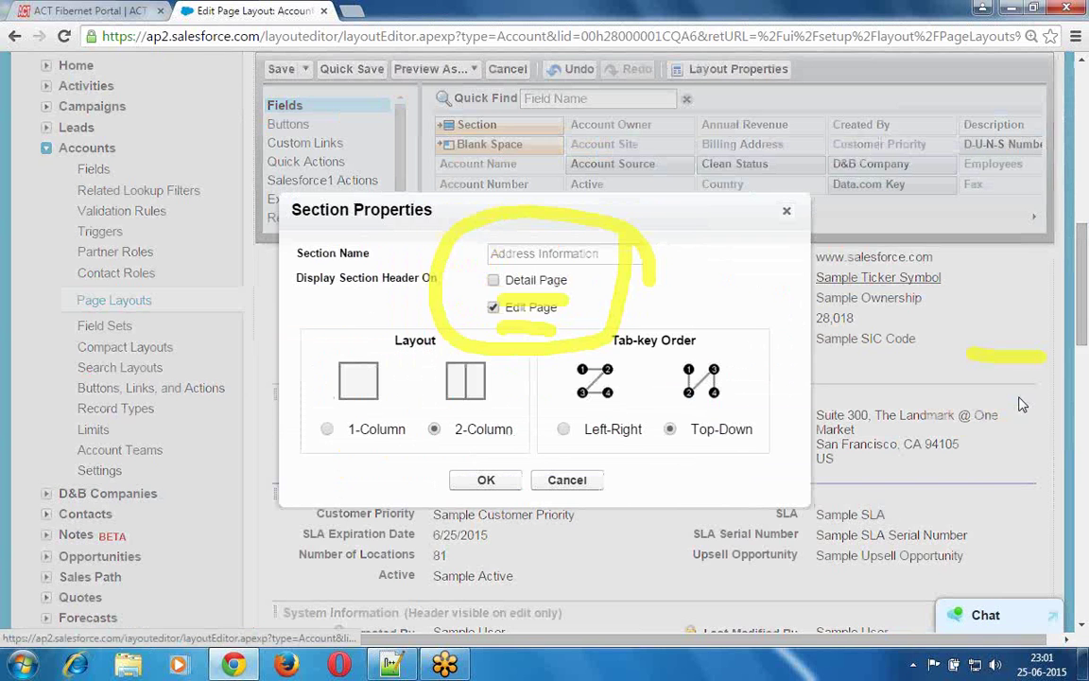
{"action": "left_click", "coordinate": [515, 282]}
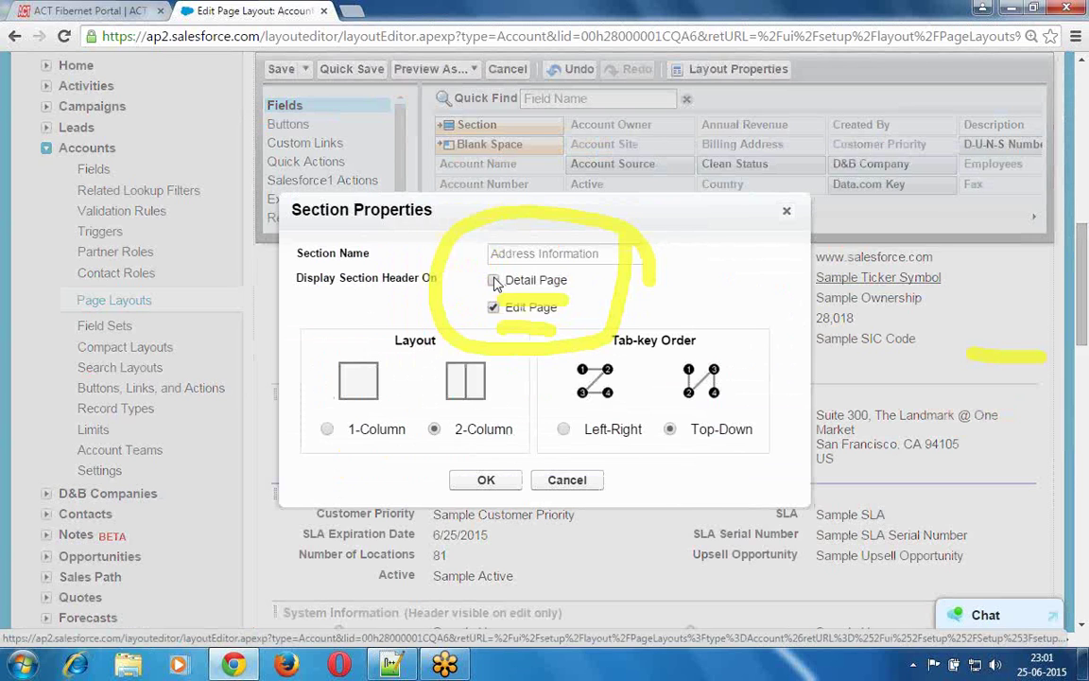
{"action": "left_click", "coordinate": [485, 480]}
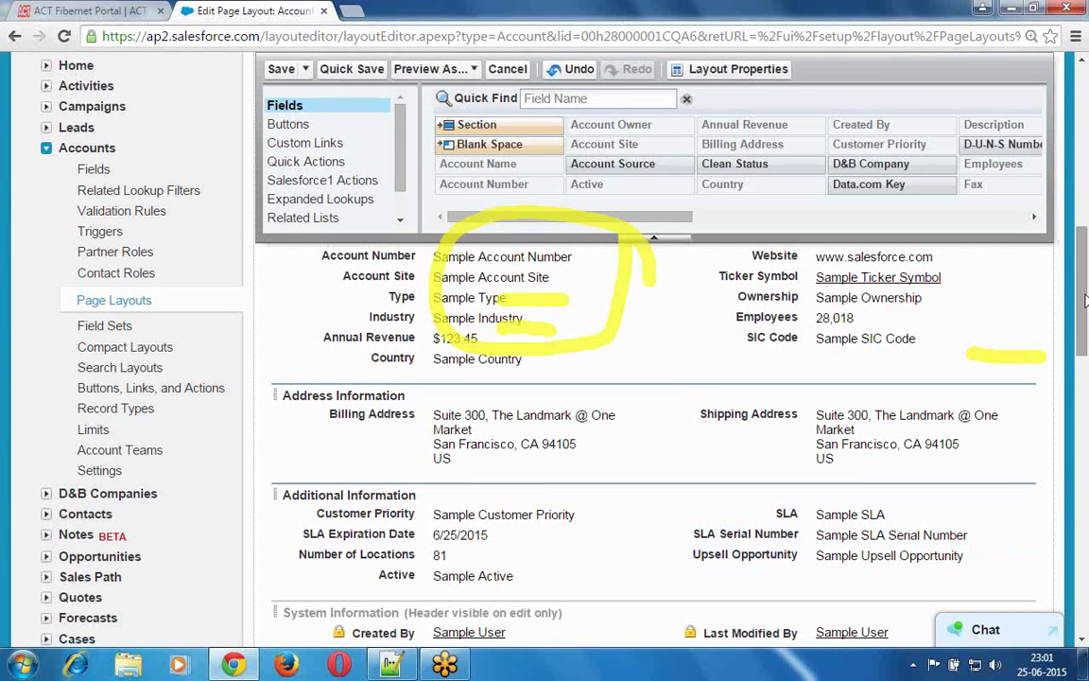
- Make the Description Information section header display on the Detail Page as well
{"action": "left_click_drag", "start_coordinate": [1086, 371], "coordinate": [1084, 433]}
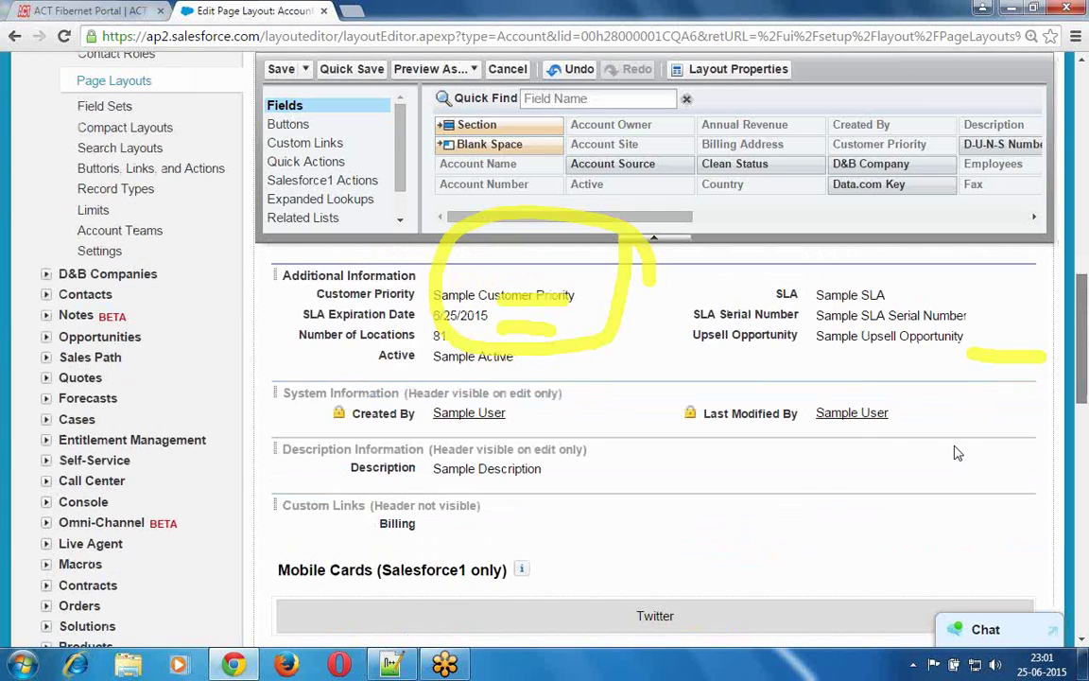
{"action": "scroll", "coordinate": [957, 453], "scroll_direction": "down", "scroll_amount": 2}
{"action": "mouse_move", "coordinate": [1001, 258]}
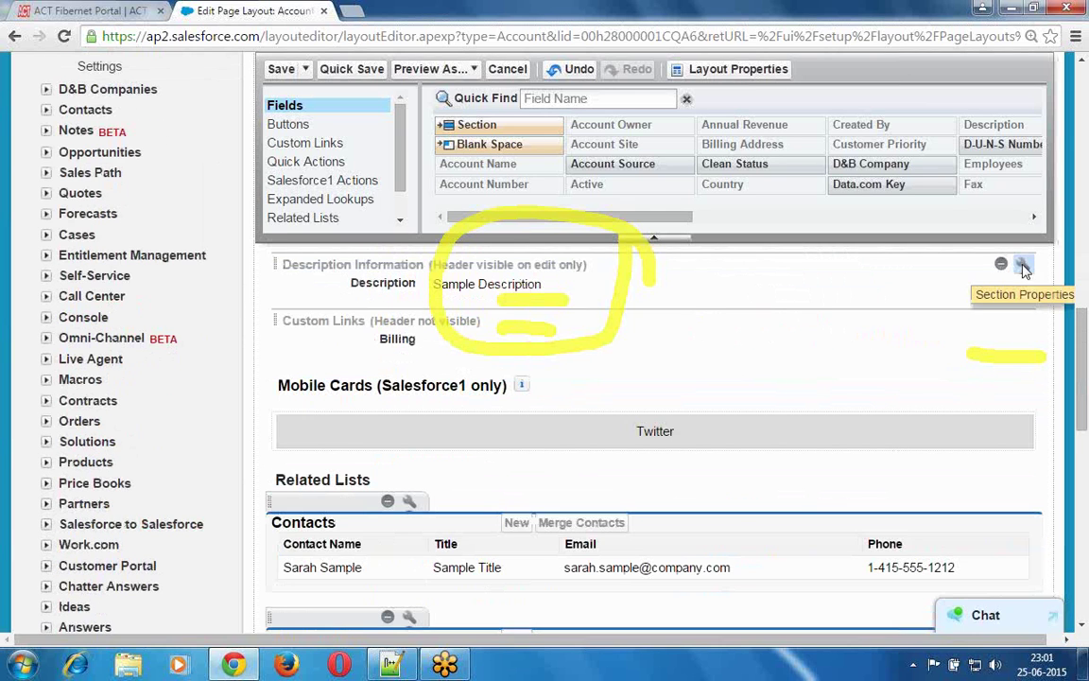
{"action": "left_click", "coordinate": [1023, 265]}
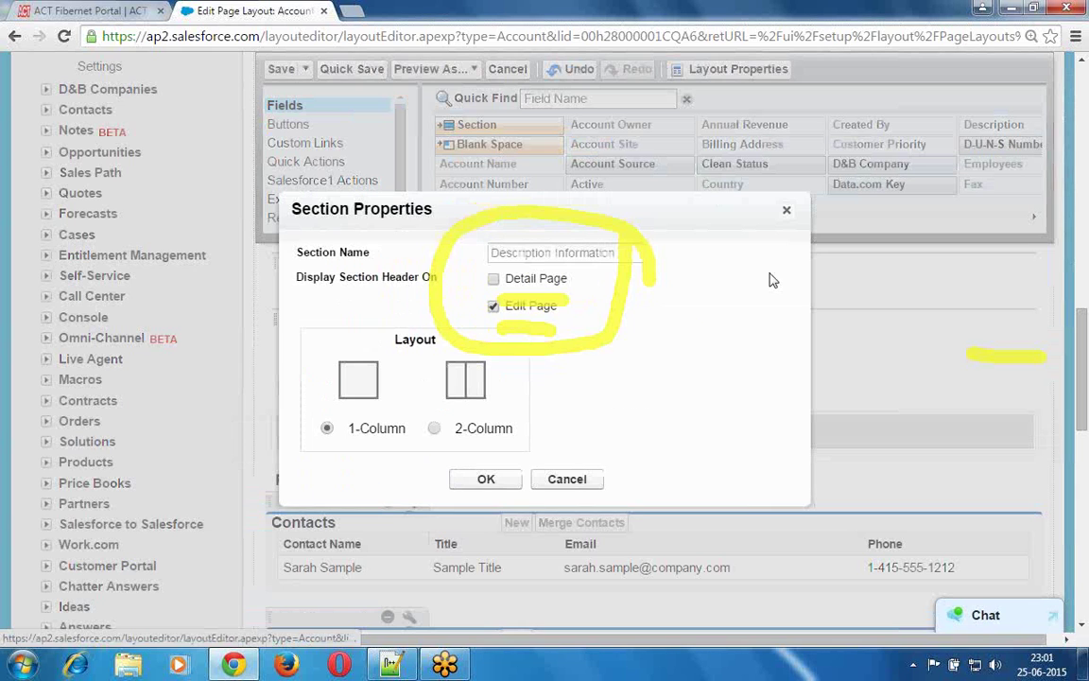
{"action": "left_click", "coordinate": [493, 279]}
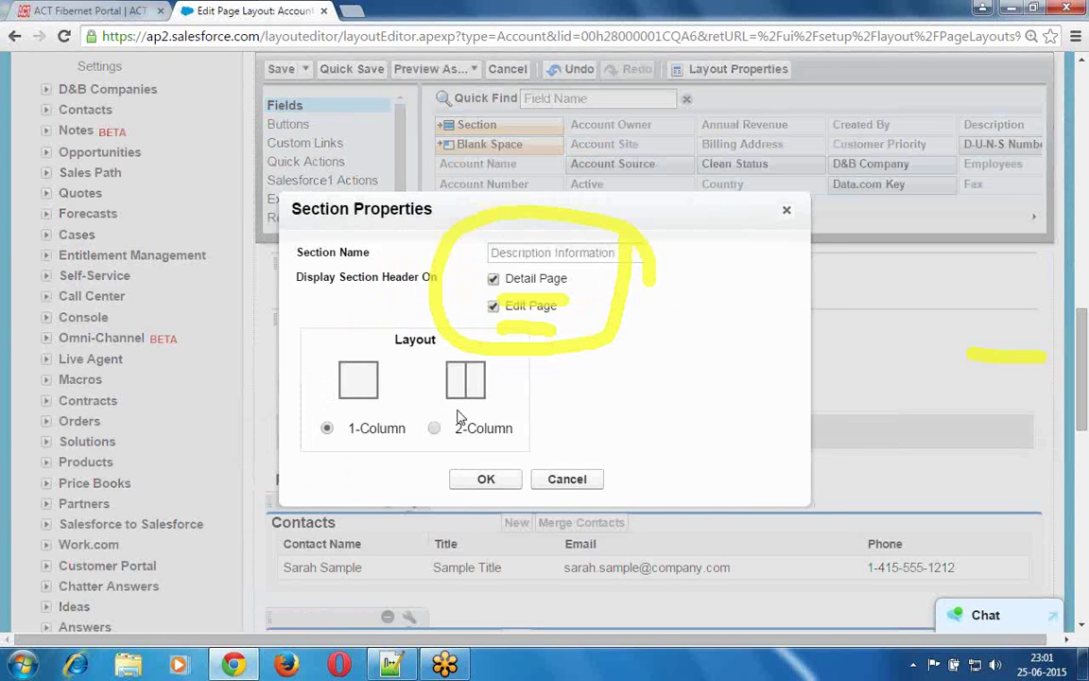
{"action": "left_click", "coordinate": [487, 479]}
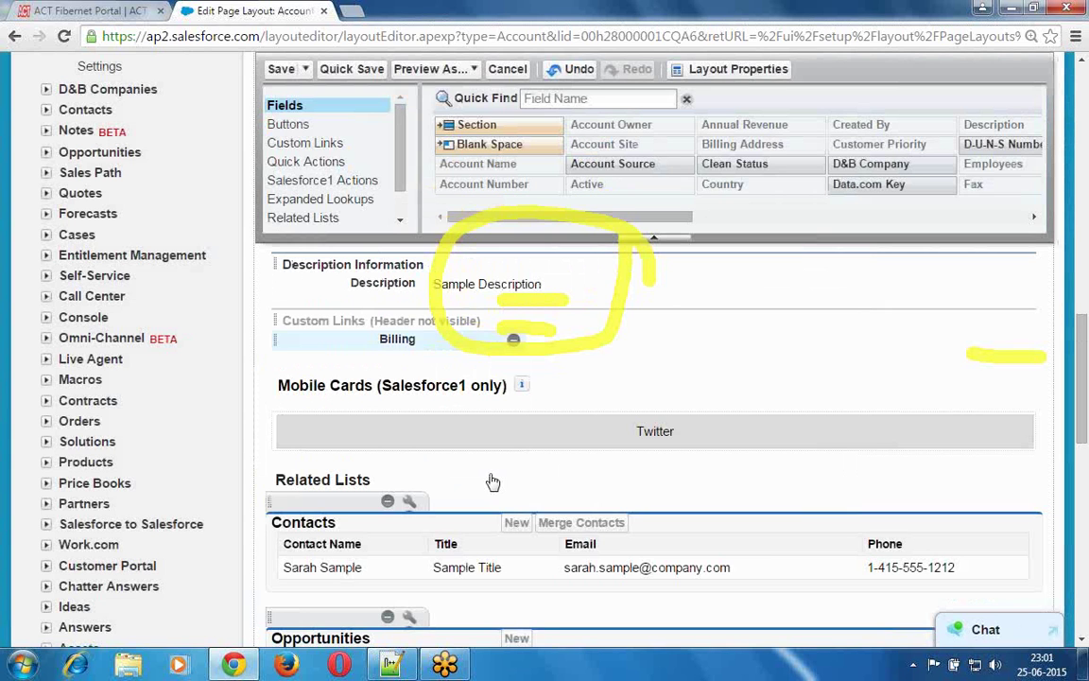
- Save the Account Layout, go to the Accounts tab and start a new account
{"action": "left_click", "coordinate": [282, 72]}
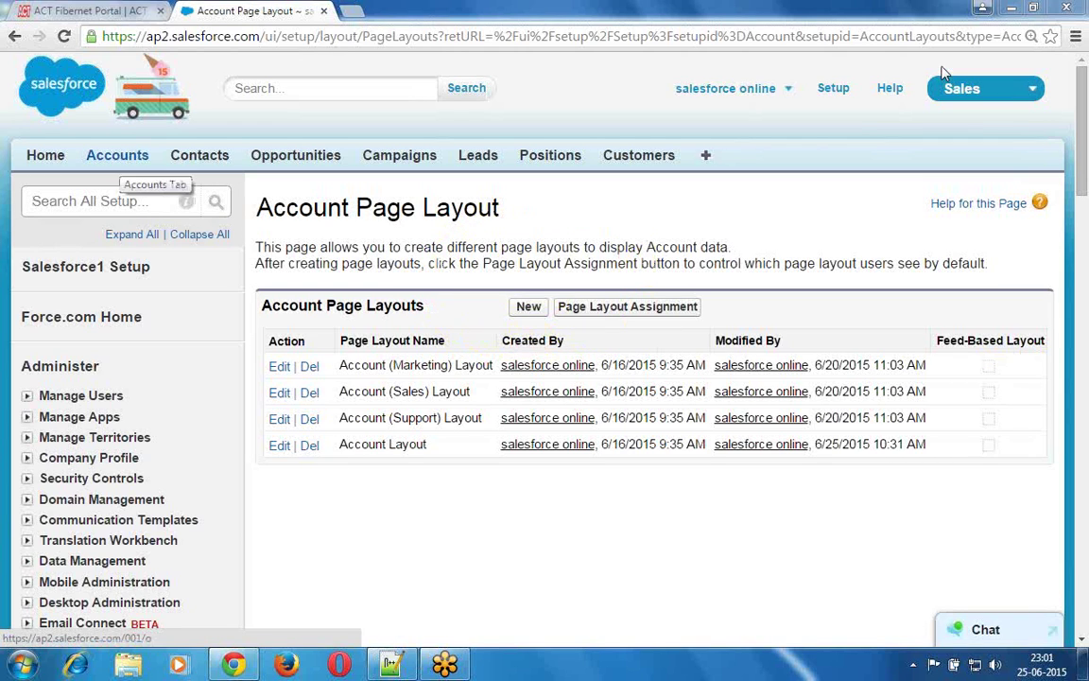
{"action": "left_click", "coordinate": [120, 158]}
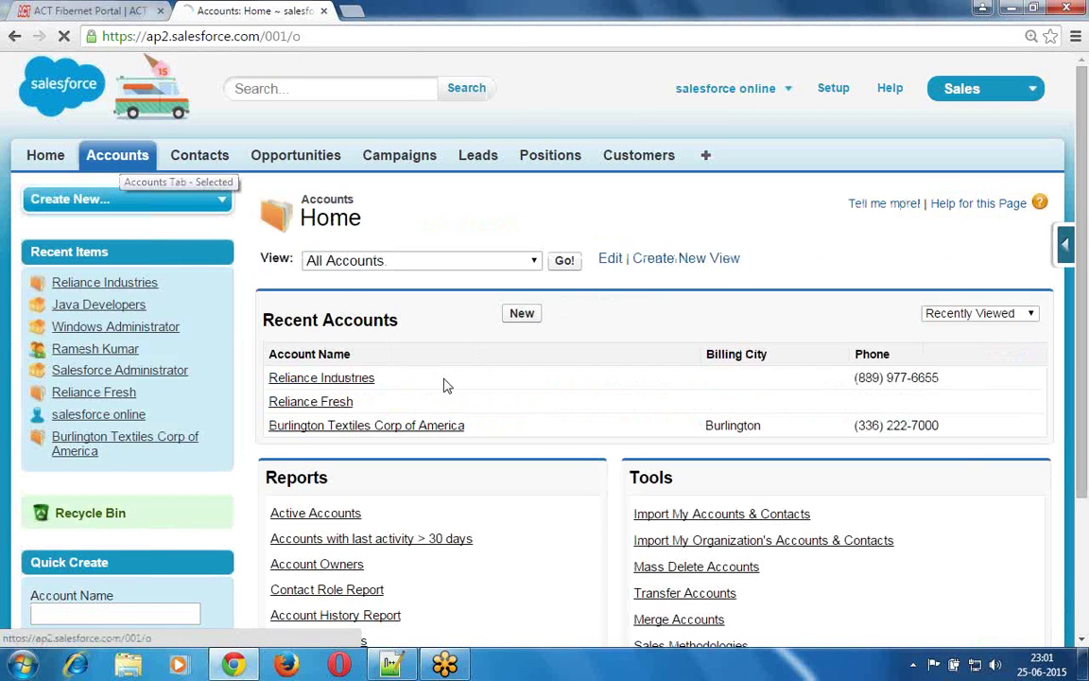
{"action": "left_click", "coordinate": [522, 314]}
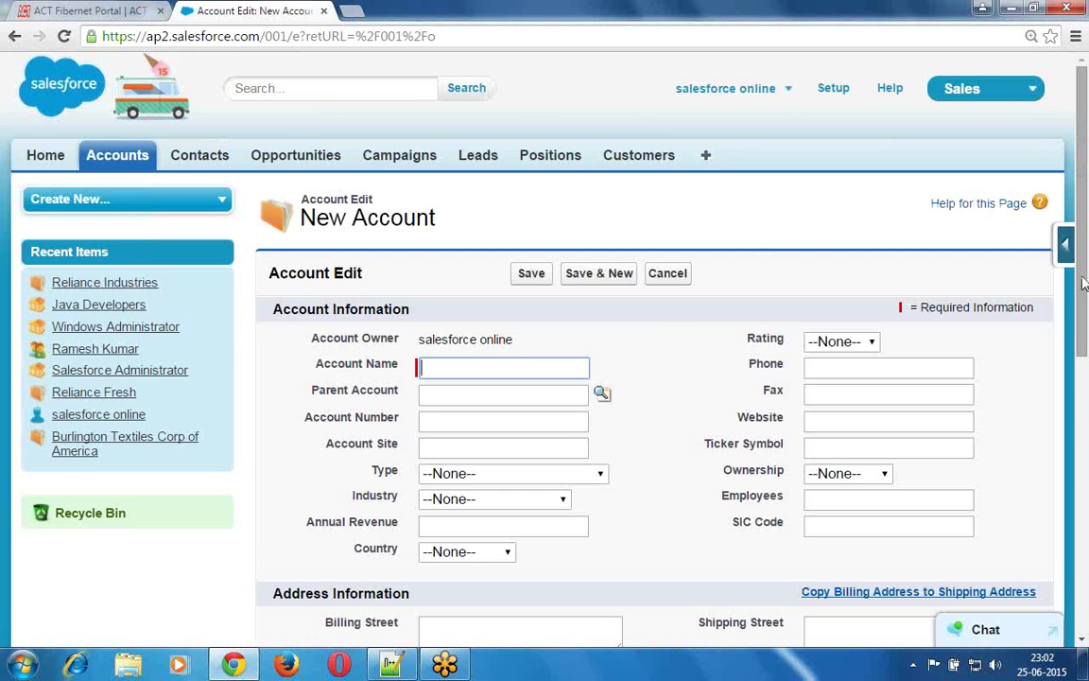
{"action": "scroll", "coordinate": [1084, 282], "scroll_direction": "down", "scroll_amount": 2}
{"action": "scroll", "coordinate": [1084, 298], "scroll_direction": "down", "scroll_amount": 1}
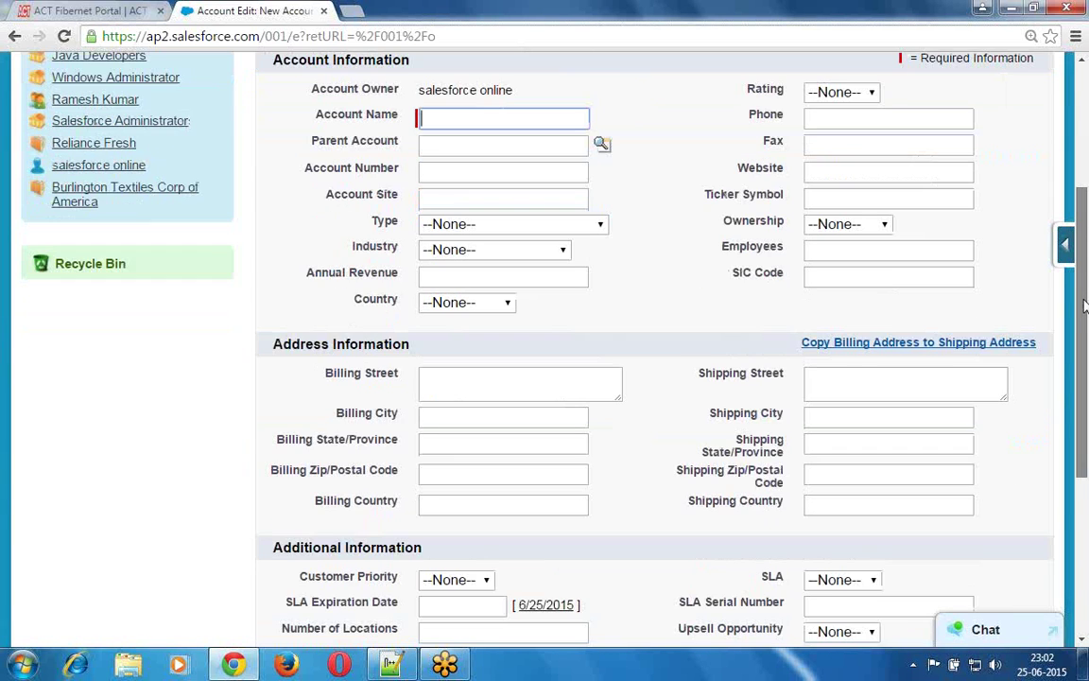
{"action": "scroll", "coordinate": [1085, 304], "scroll_direction": "down", "scroll_amount": 1}
{"action": "left_click_drag", "start_coordinate": [1085, 361], "coordinate": [1084, 142]}
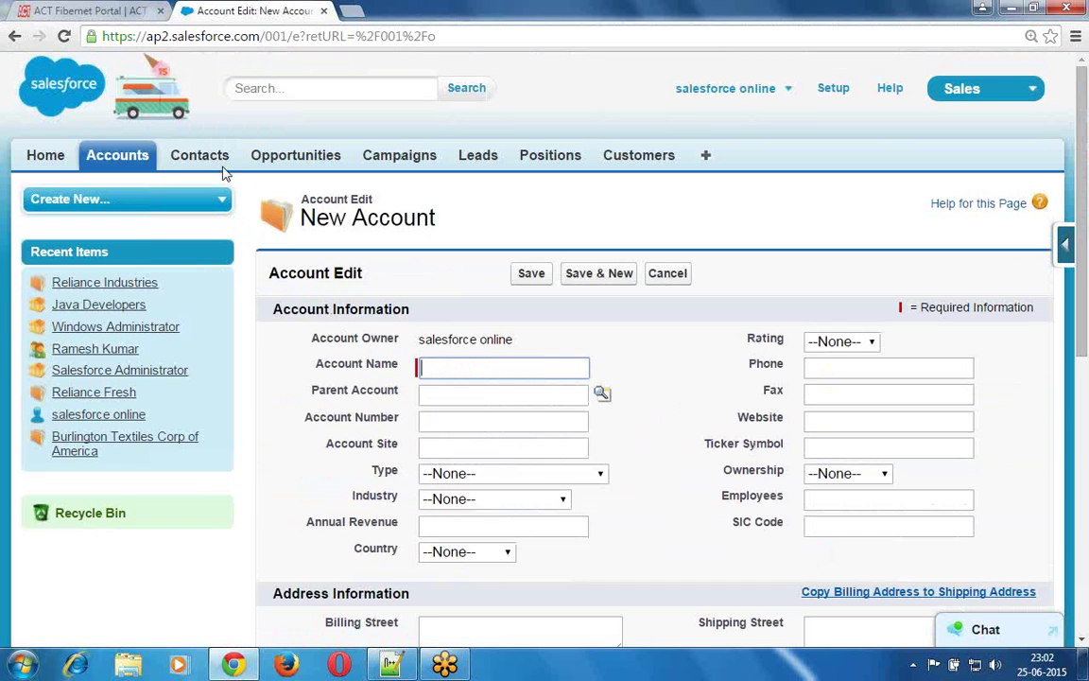
{"action": "left_click", "coordinate": [118, 157]}
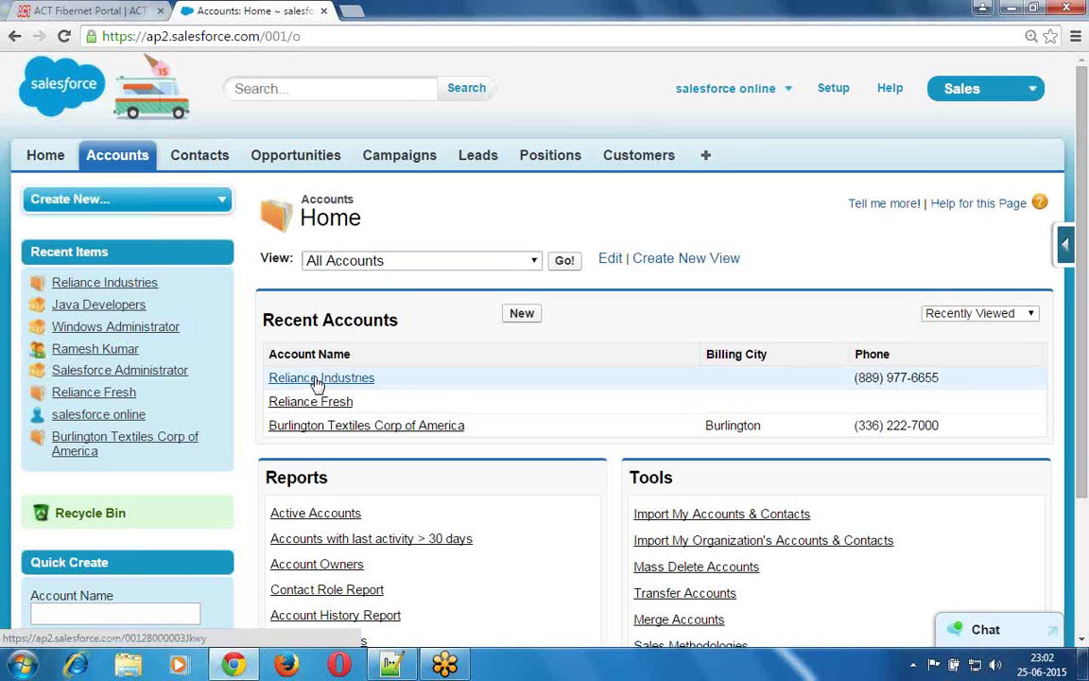
- Open the Reliance Industries account record from Recent Accounts and scroll to its detail sections
{"action": "left_click", "coordinate": [317, 379]}
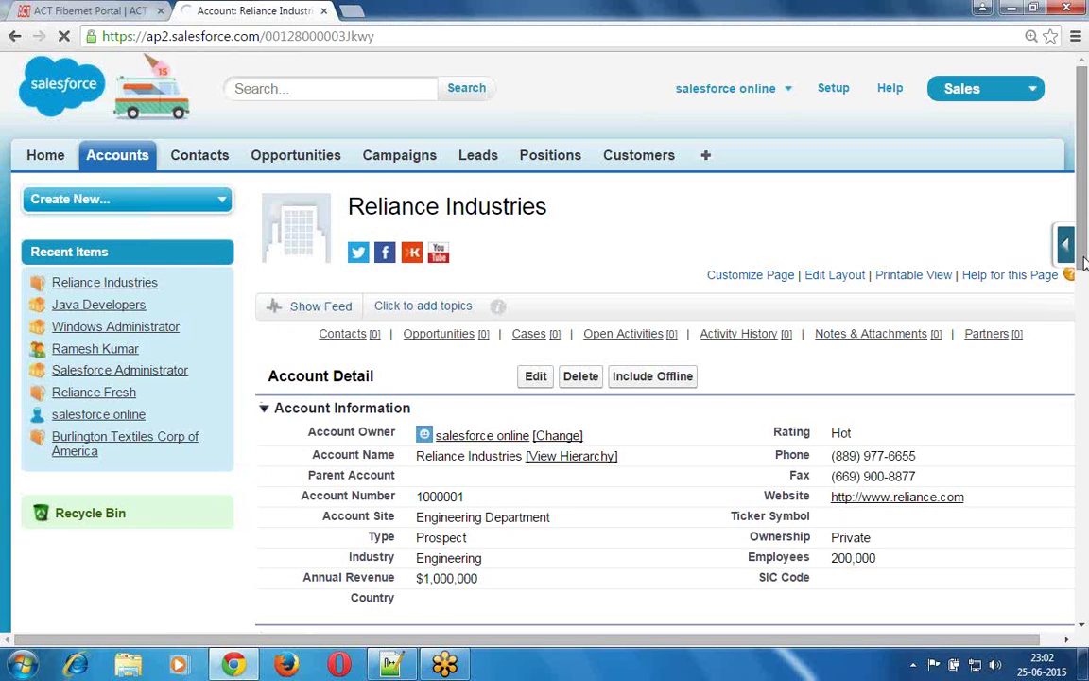
{"action": "scroll", "coordinate": [1083, 265], "scroll_direction": "down", "scroll_amount": 1}
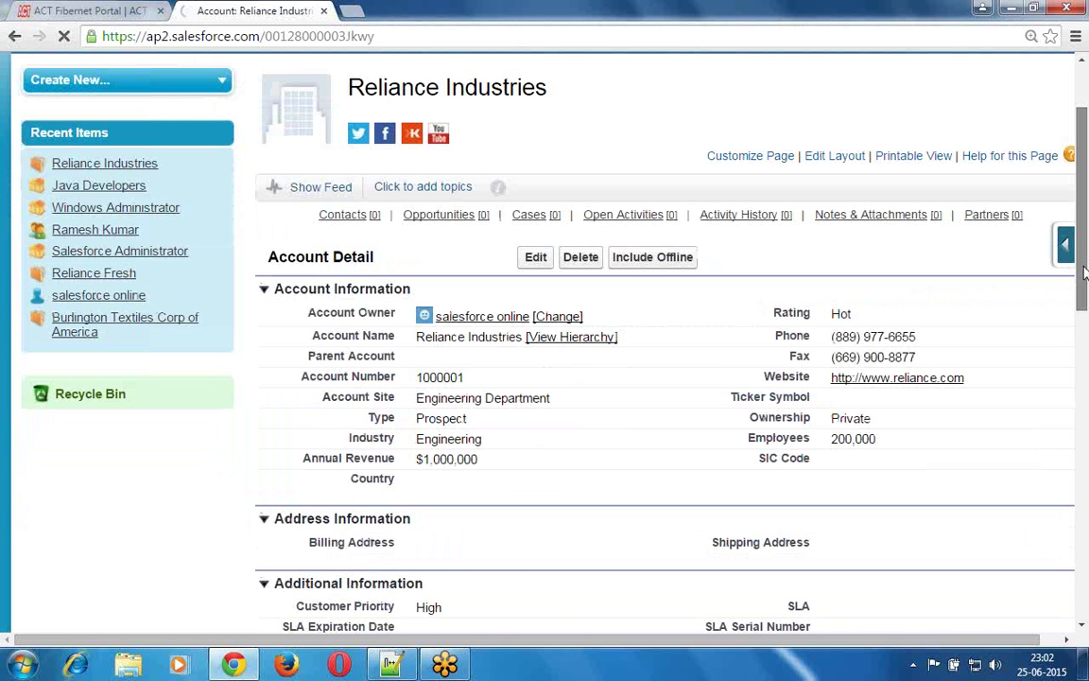
{"action": "left_click_drag", "start_coordinate": [1084, 272], "coordinate": [1085, 301]}
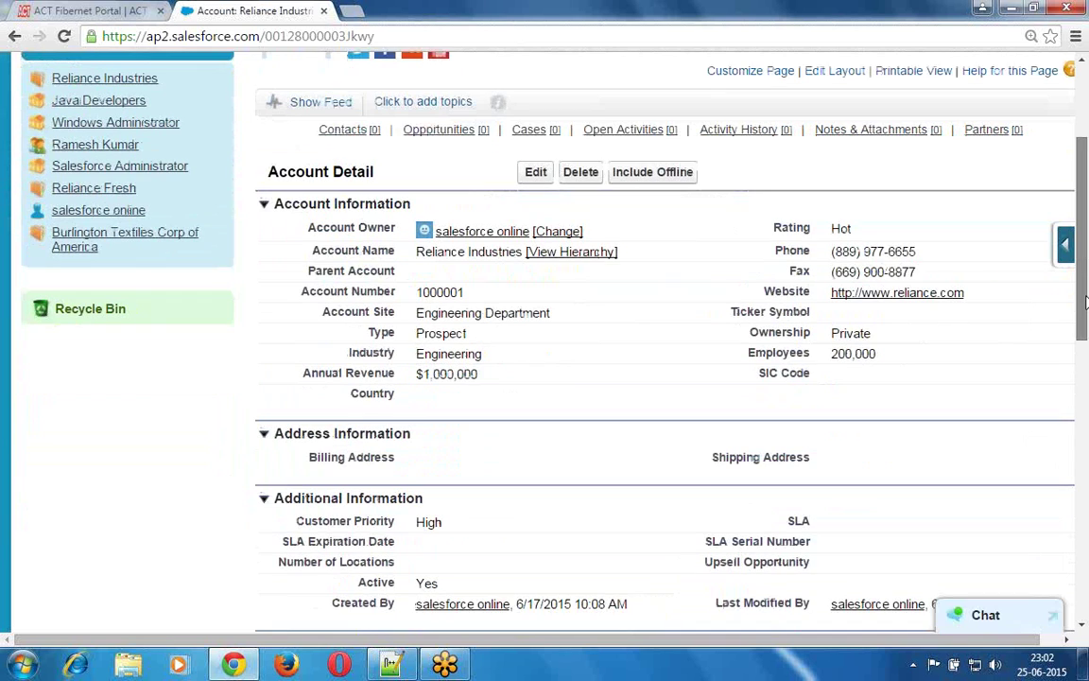
{"action": "scroll", "coordinate": [1085, 300], "scroll_direction": "down", "scroll_amount": 1}
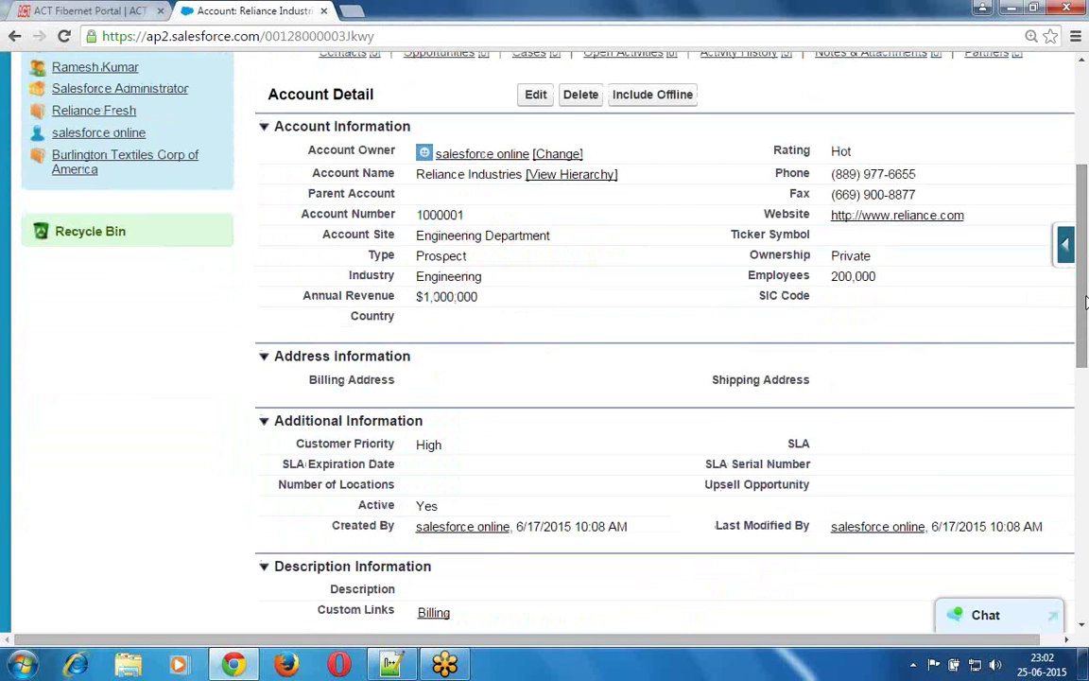
- Collapse the Account, Address, Additional and Description Information sections
{"action": "left_click", "coordinate": [265, 128]}
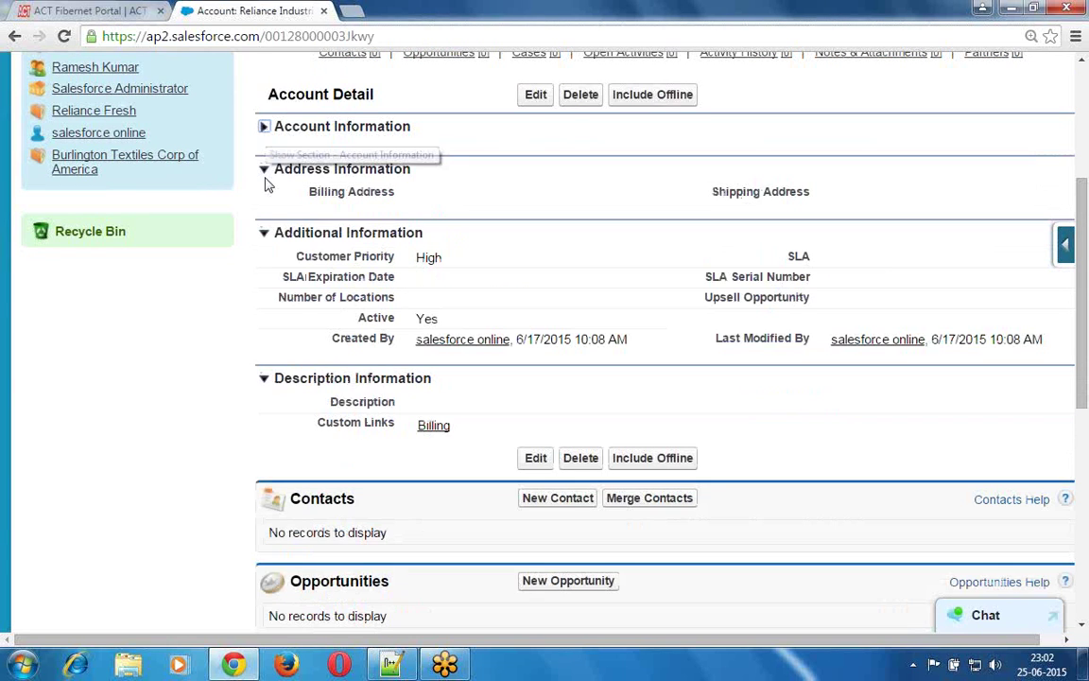
{"action": "left_click", "coordinate": [266, 179]}
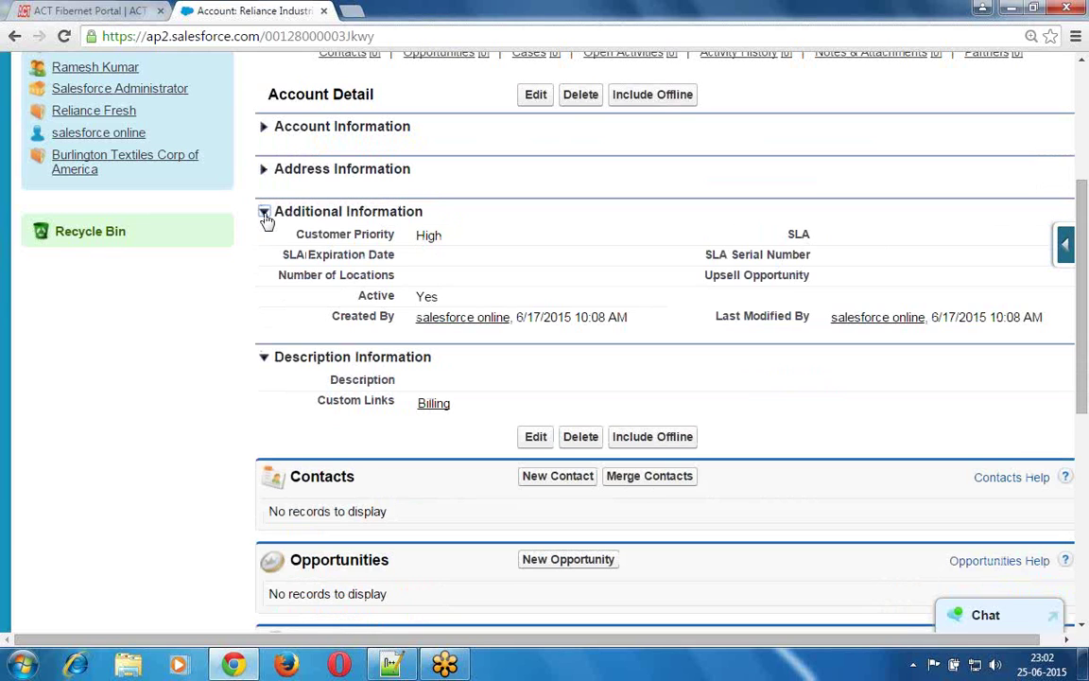
{"action": "left_click", "coordinate": [266, 213]}
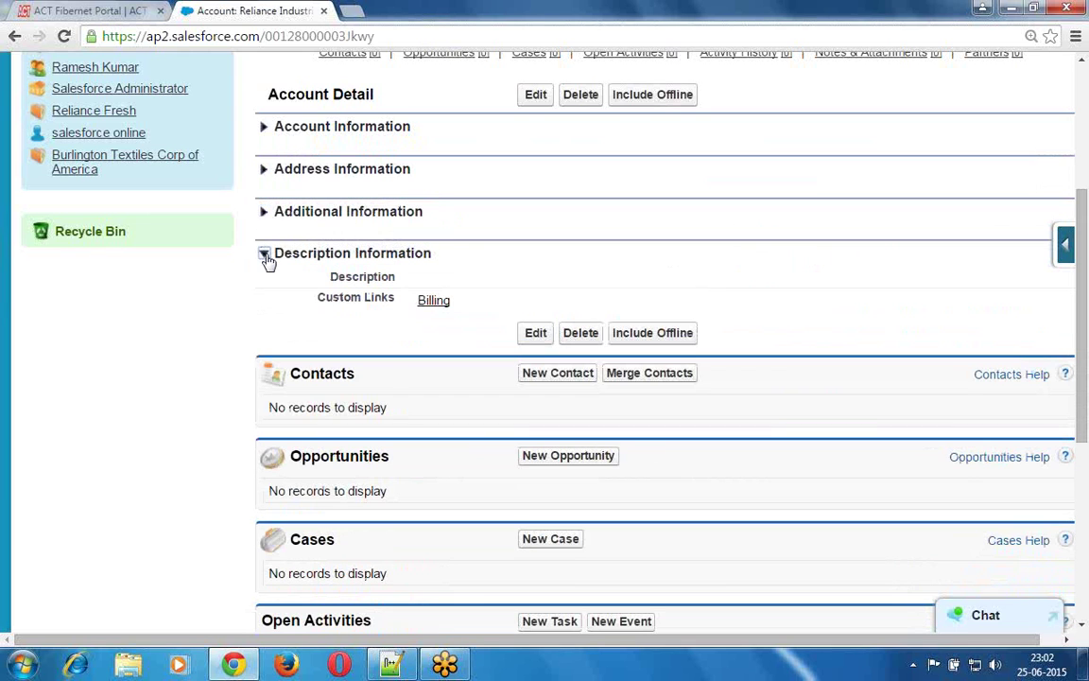
{"action": "left_click", "coordinate": [265, 256]}
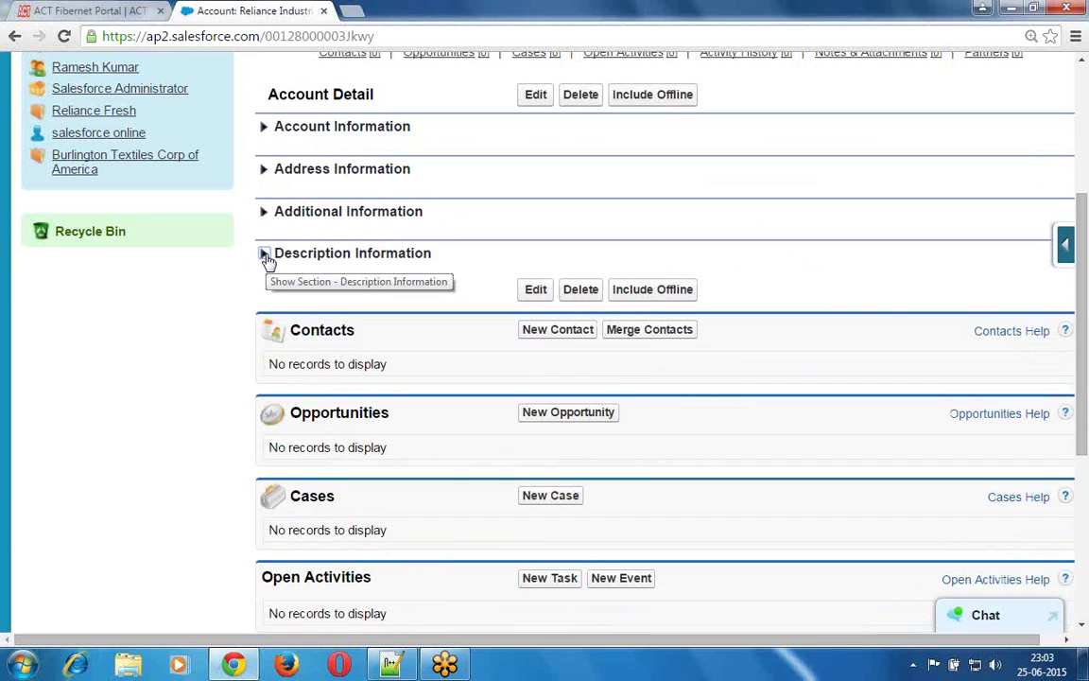
- Expand all four sections again: Account, Address, Additional and Description Information
{"action": "left_click", "coordinate": [265, 130]}
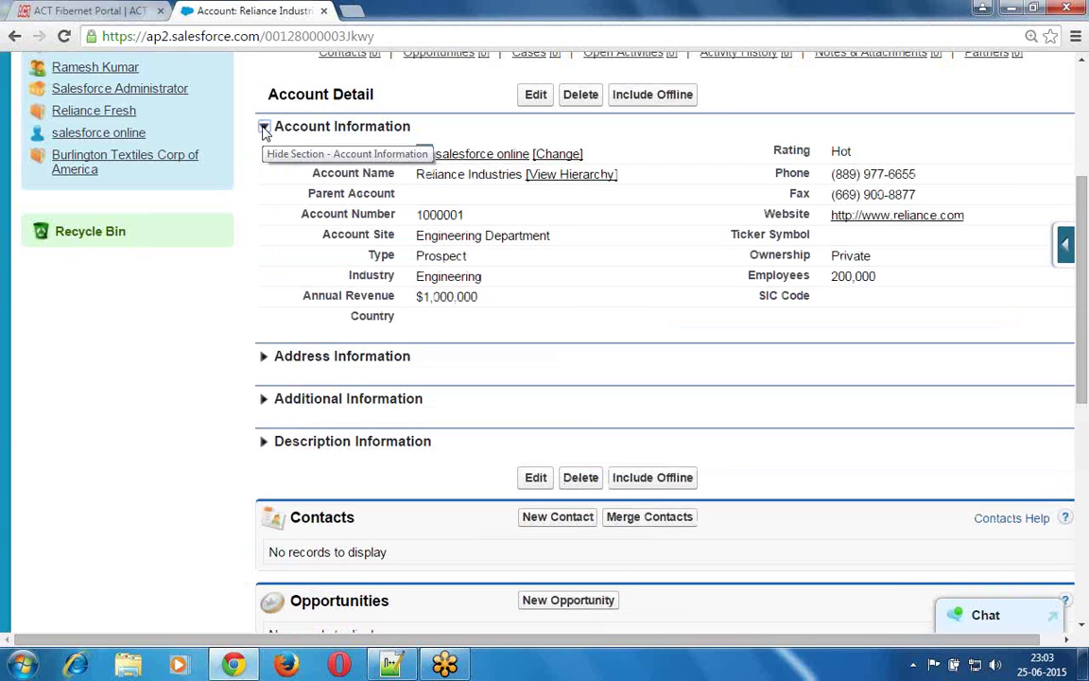
{"action": "left_click", "coordinate": [264, 359]}
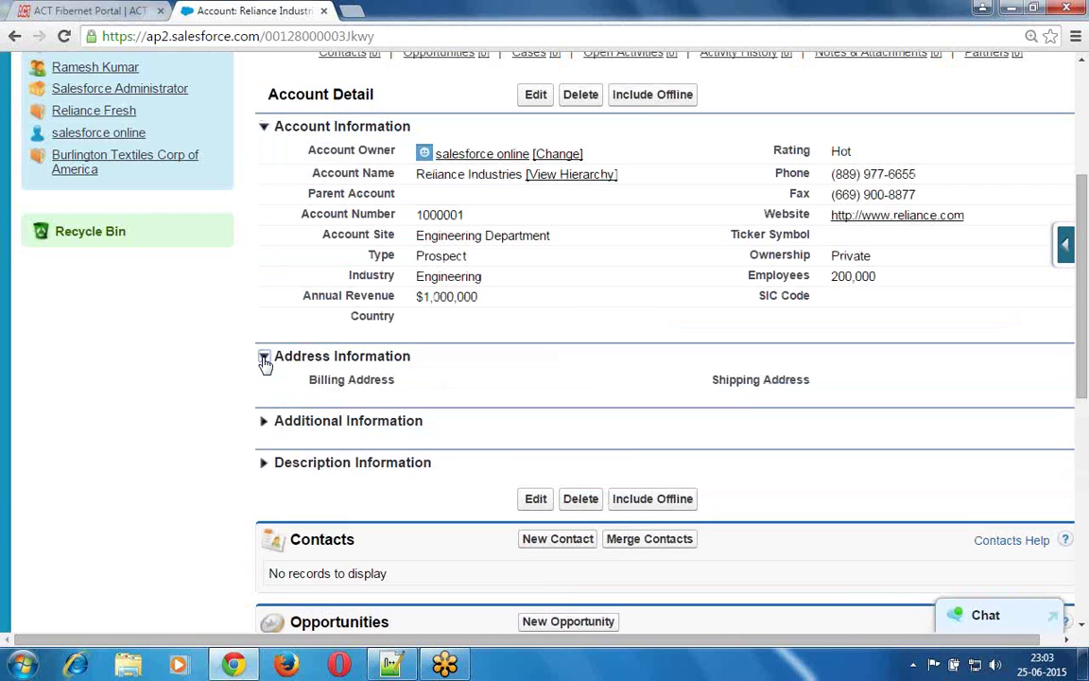
{"action": "left_click", "coordinate": [265, 425]}
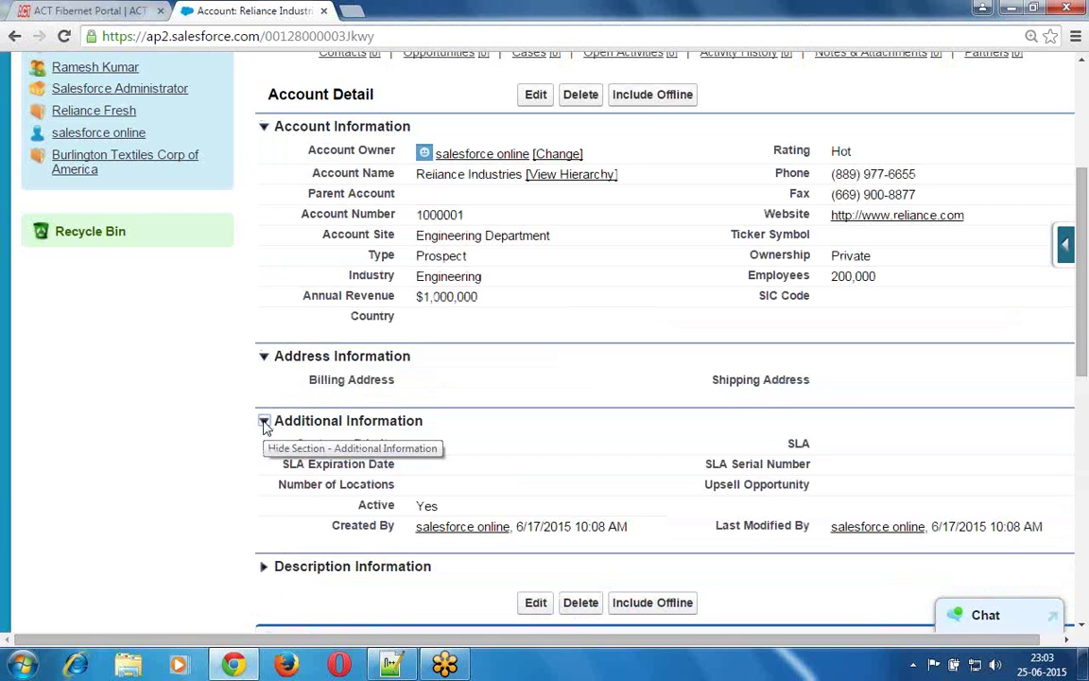
{"action": "left_click", "coordinate": [265, 569]}
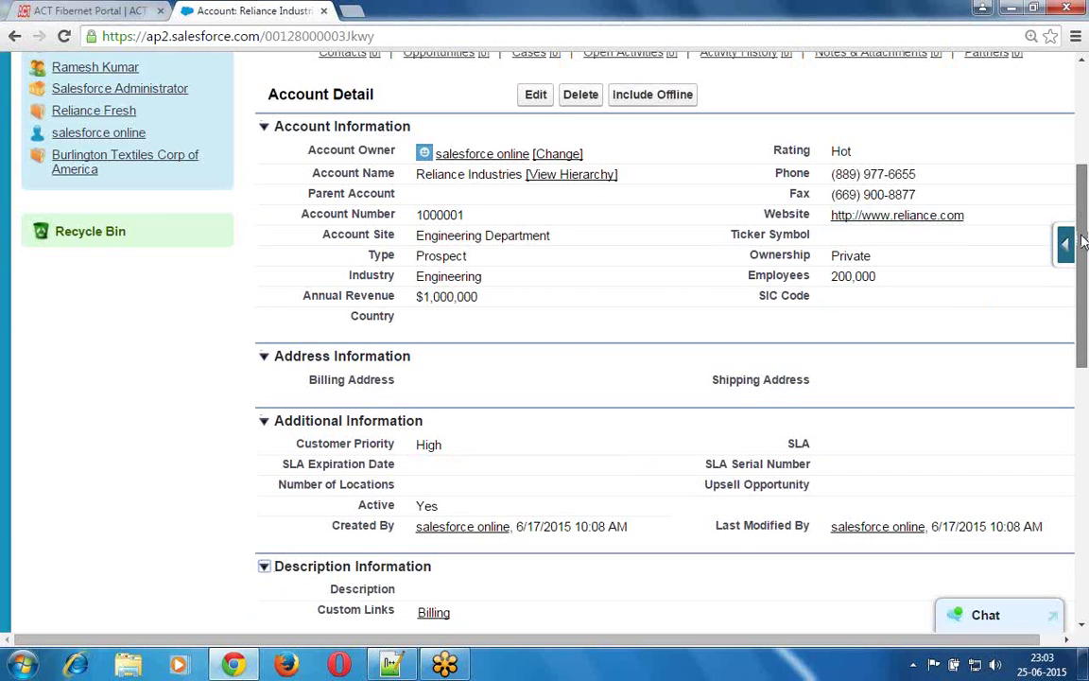
{"action": "mouse_move", "coordinate": [1083, 241]}
{"action": "left_mouse_down"}
{"action": "mouse_move", "coordinate": [1087, 272]}
{"action": "mouse_move", "coordinate": [1087, 244]}
{"action": "left_mouse_up"}
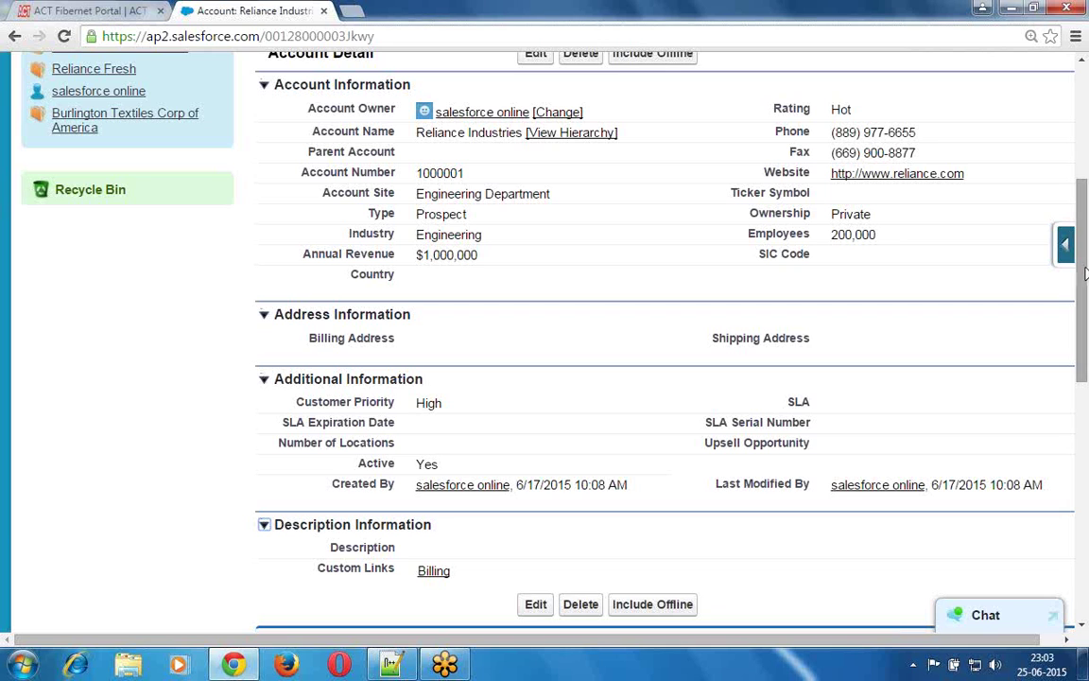
- Review the Cases, Open Activities, Activity History and Notes & Attachments related lists on the account page
{"action": "left_click_drag", "start_coordinate": [1086, 331], "coordinate": [1083, 363]}
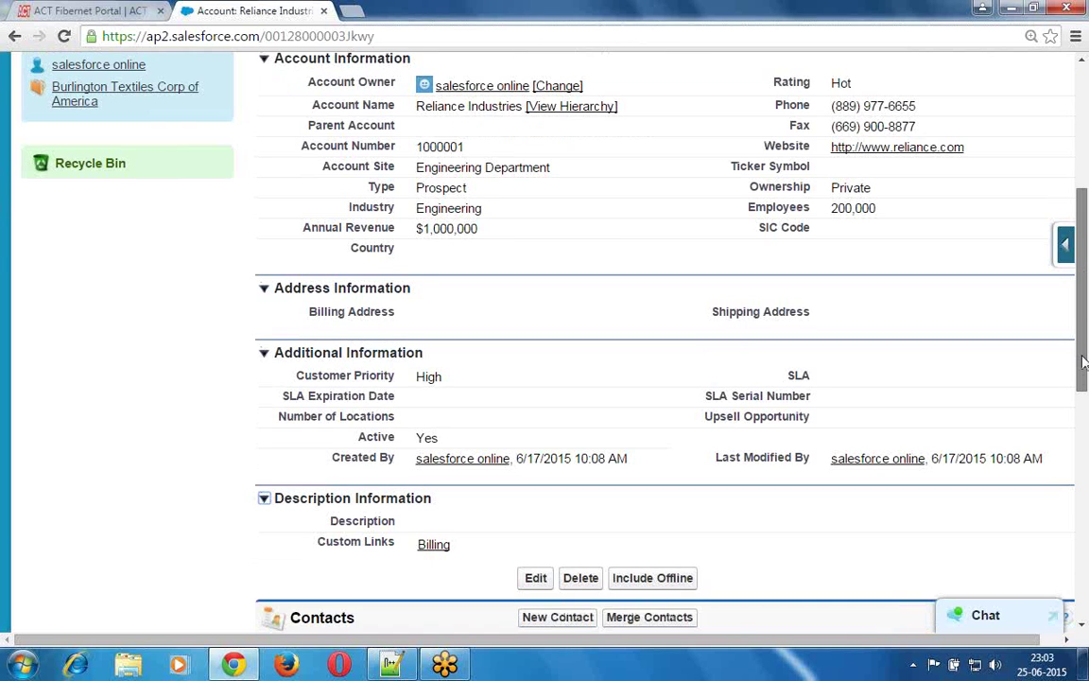
{"action": "scroll", "coordinate": [1084, 363], "scroll_direction": "down", "scroll_amount": 3}
{"action": "scroll", "coordinate": [1083, 374], "scroll_direction": "down", "scroll_amount": 1}
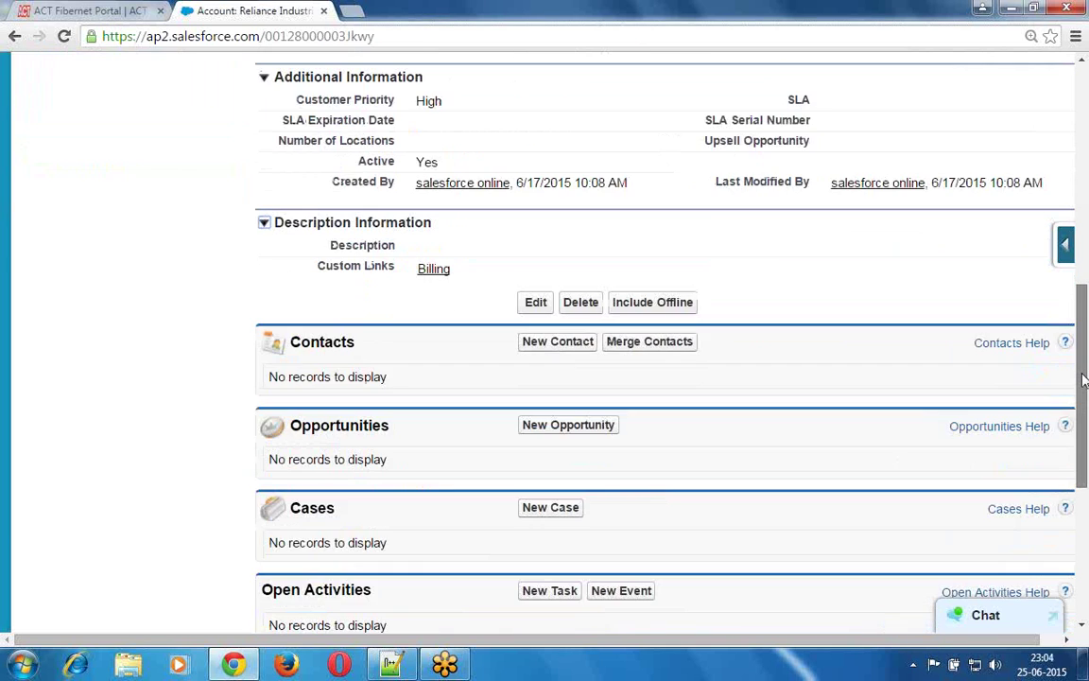
{"action": "scroll", "coordinate": [1088, 428], "scroll_direction": "down", "scroll_amount": 1}
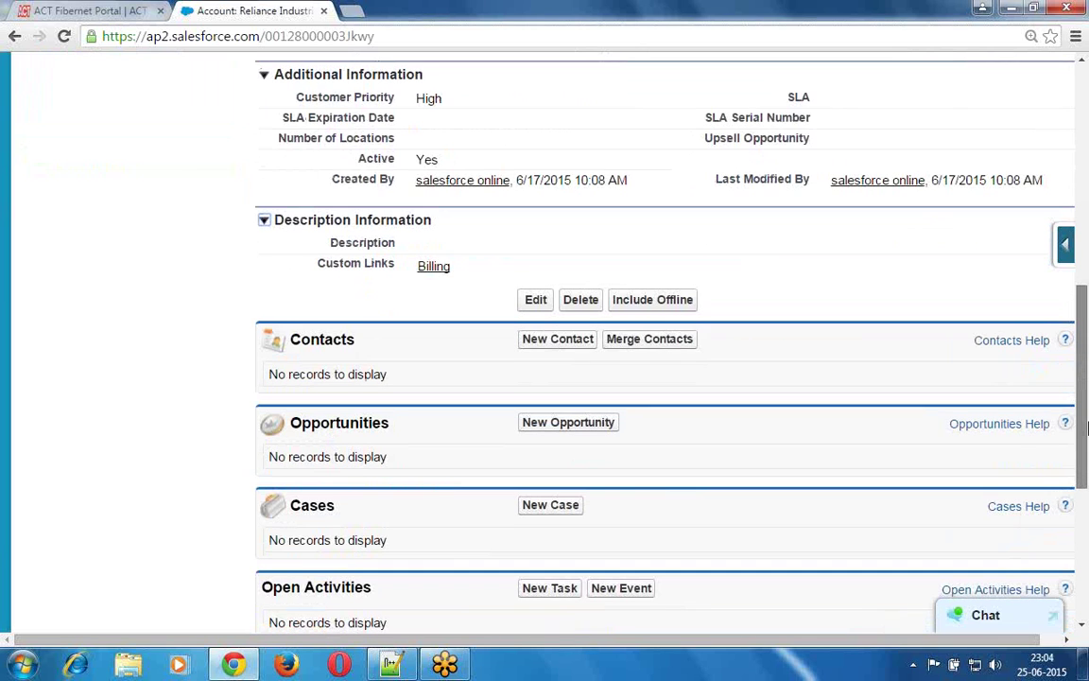
{"action": "scroll", "coordinate": [1087, 427], "scroll_direction": "down", "scroll_amount": 2}
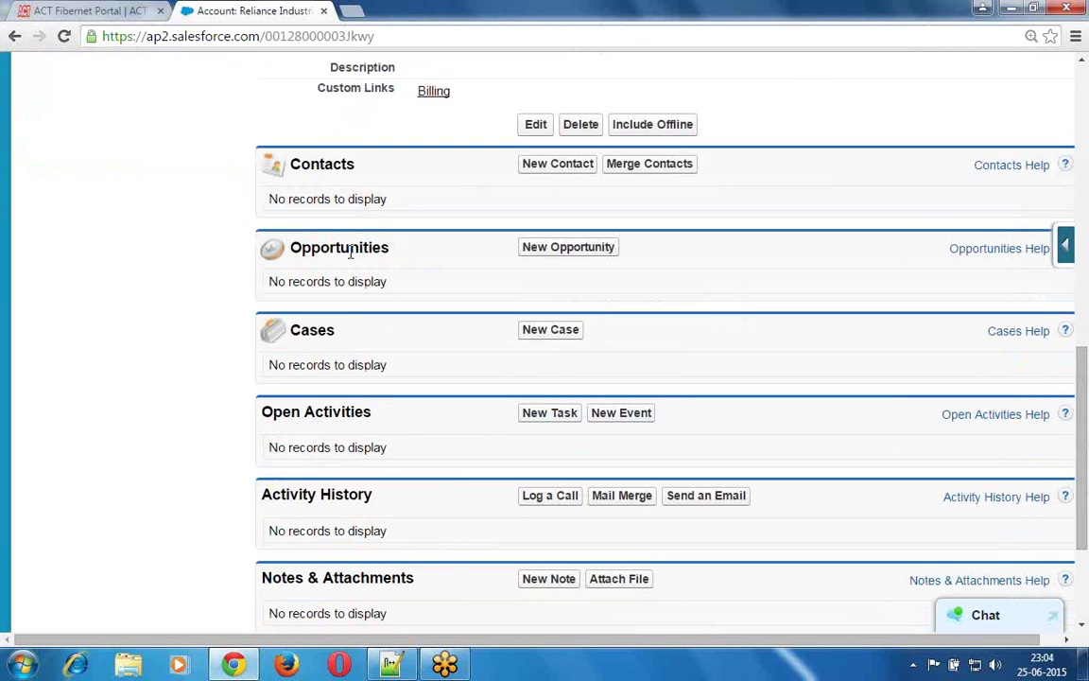
{"action": "double_click", "coordinate": [315, 330]}
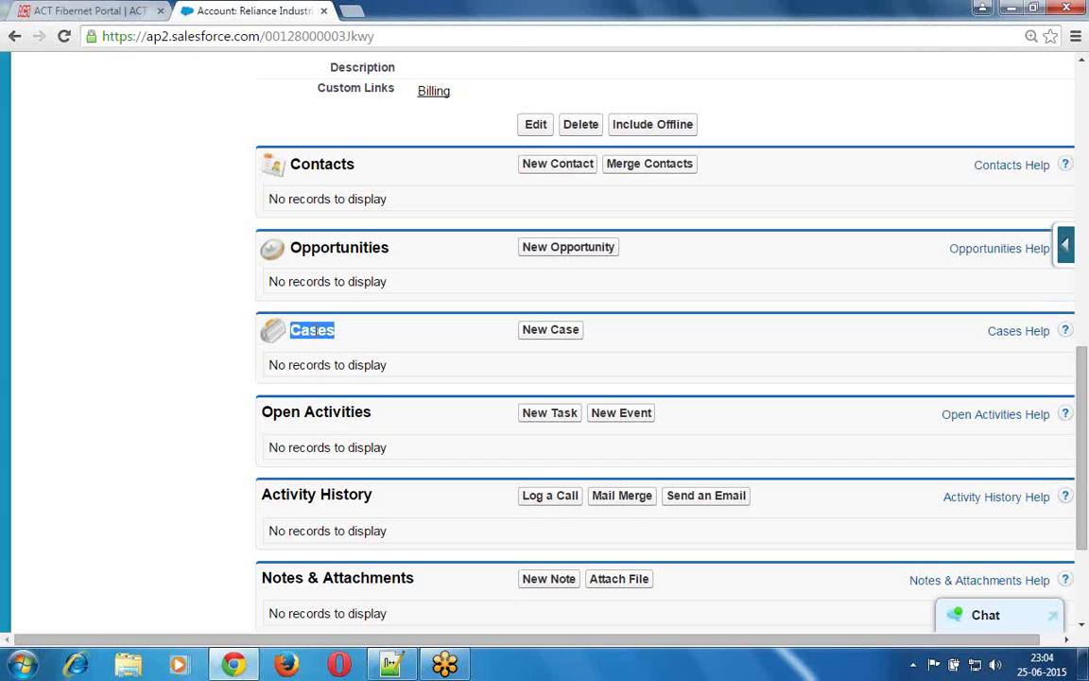
{"action": "double_click", "coordinate": [332, 416]}
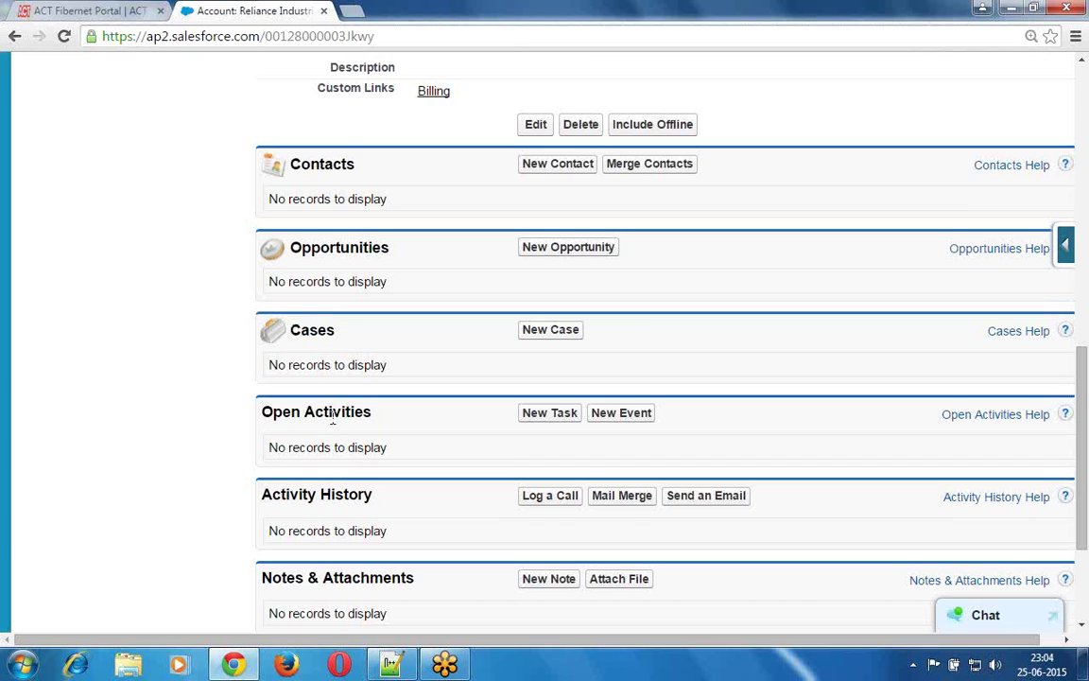
{"action": "double_click", "coordinate": [296, 494]}
{"action": "double_click", "coordinate": [357, 577]}
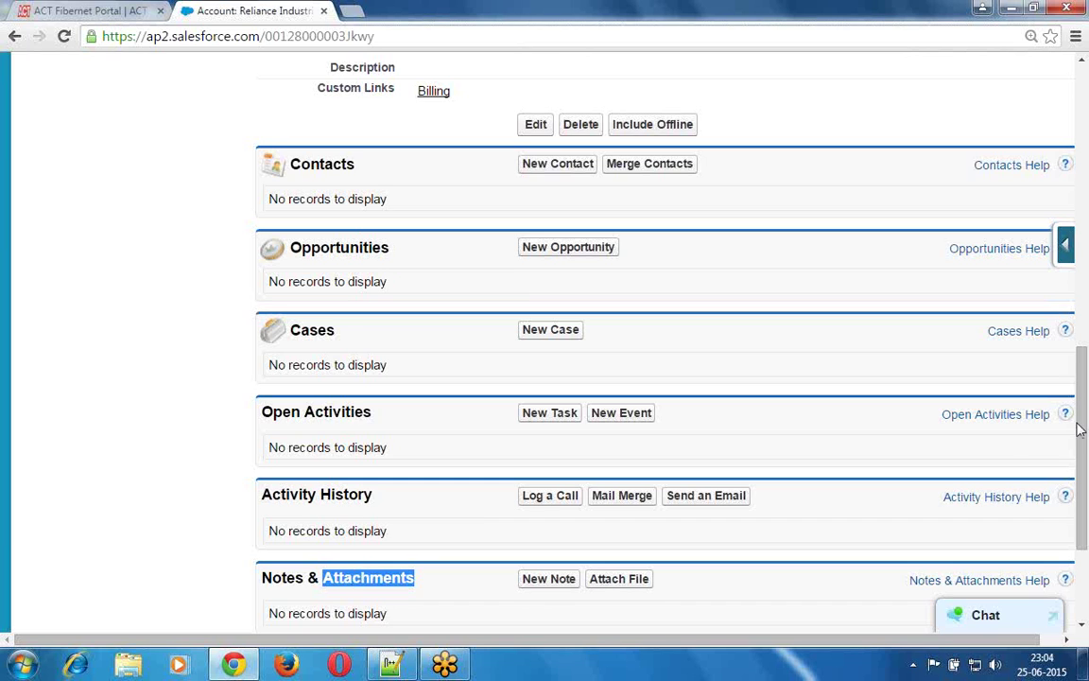
{"action": "left_click_drag", "start_coordinate": [1085, 355], "coordinate": [1085, 71]}
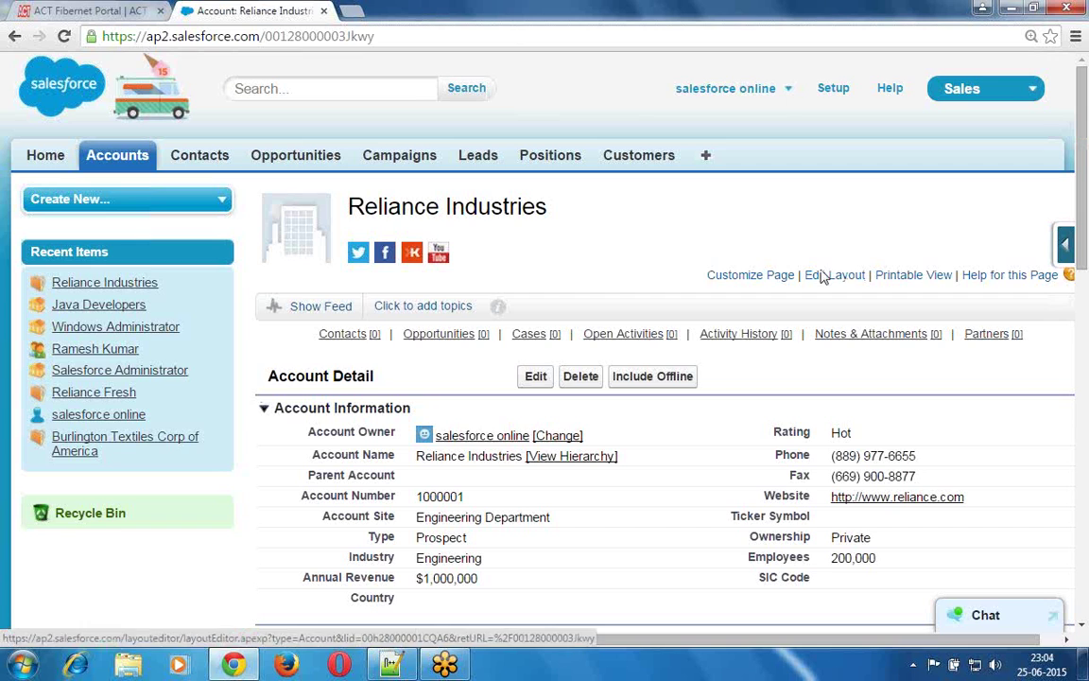
- In the Account layout editor, remove the Partners, Notes & Attachments, Activity History, Open Activities and Cases related lists
{"action": "left_click", "coordinate": [835, 276]}
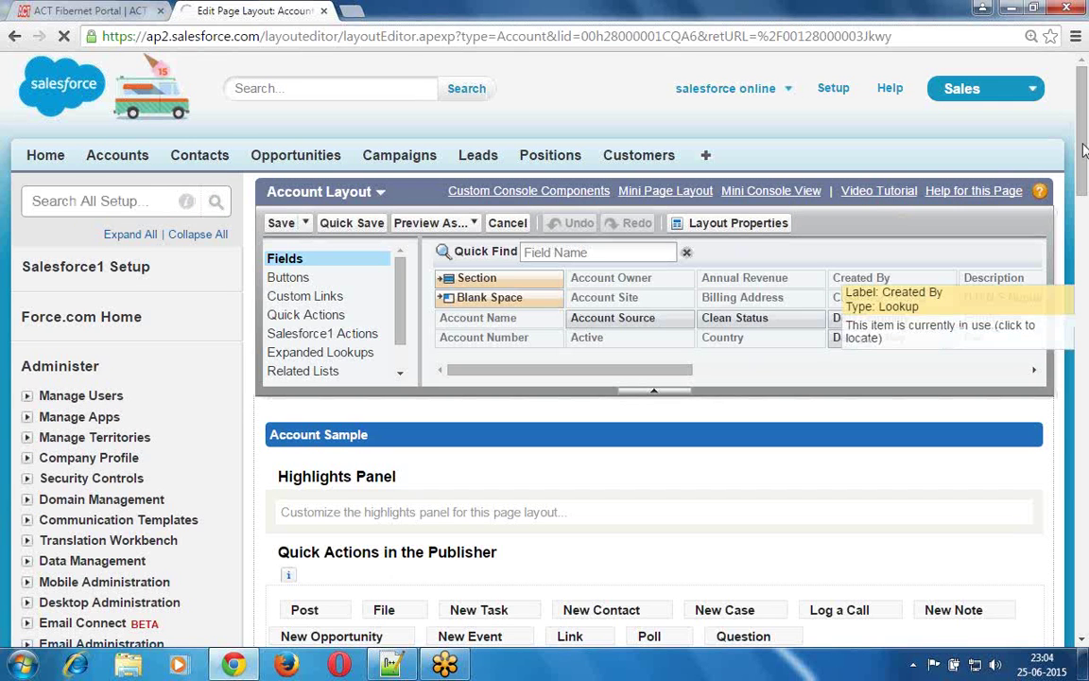
{"action": "left_click_drag", "start_coordinate": [1082, 177], "coordinate": [1083, 572]}
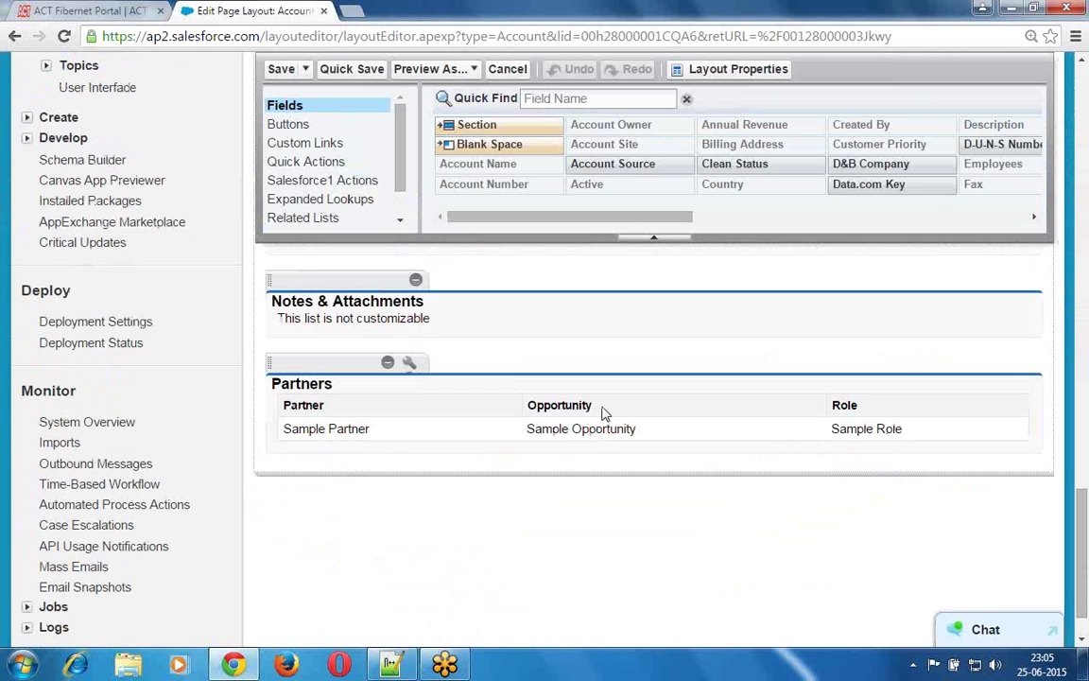
{"action": "left_click", "coordinate": [388, 367]}
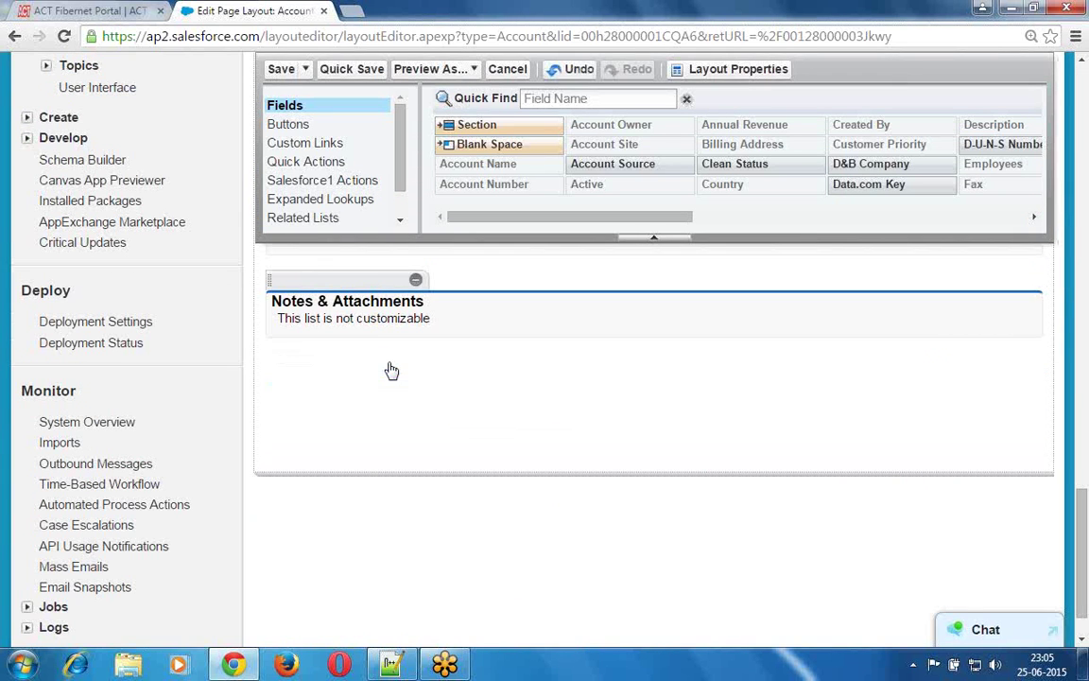
{"action": "left_click", "coordinate": [416, 283]}
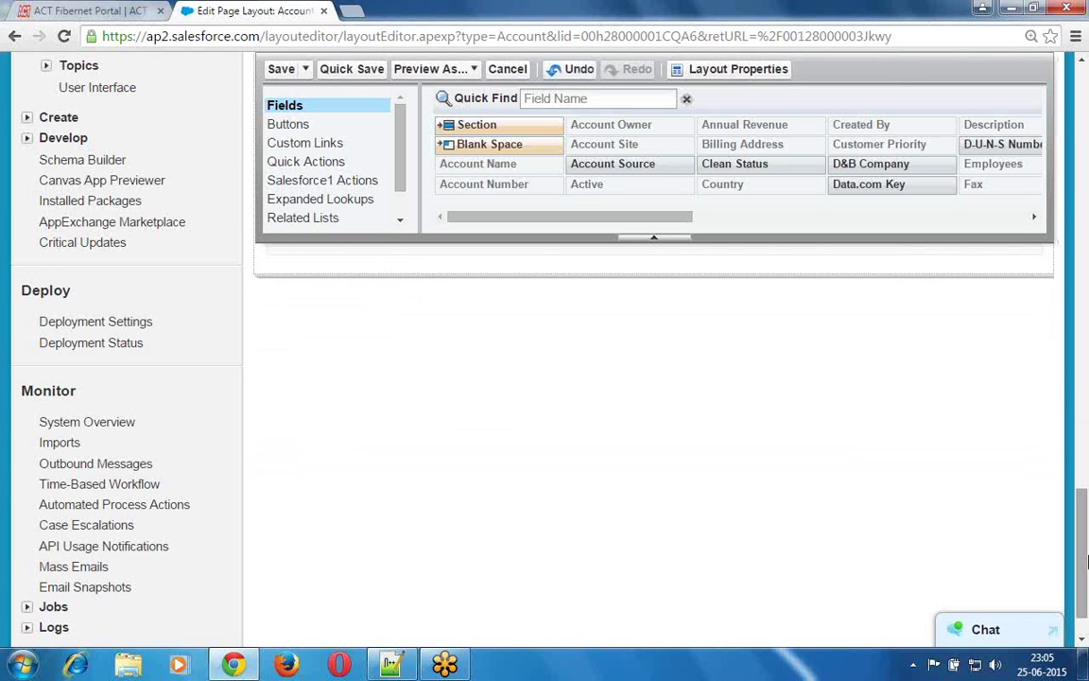
{"action": "left_click_drag", "start_coordinate": [1084, 535], "coordinate": [1083, 478]}
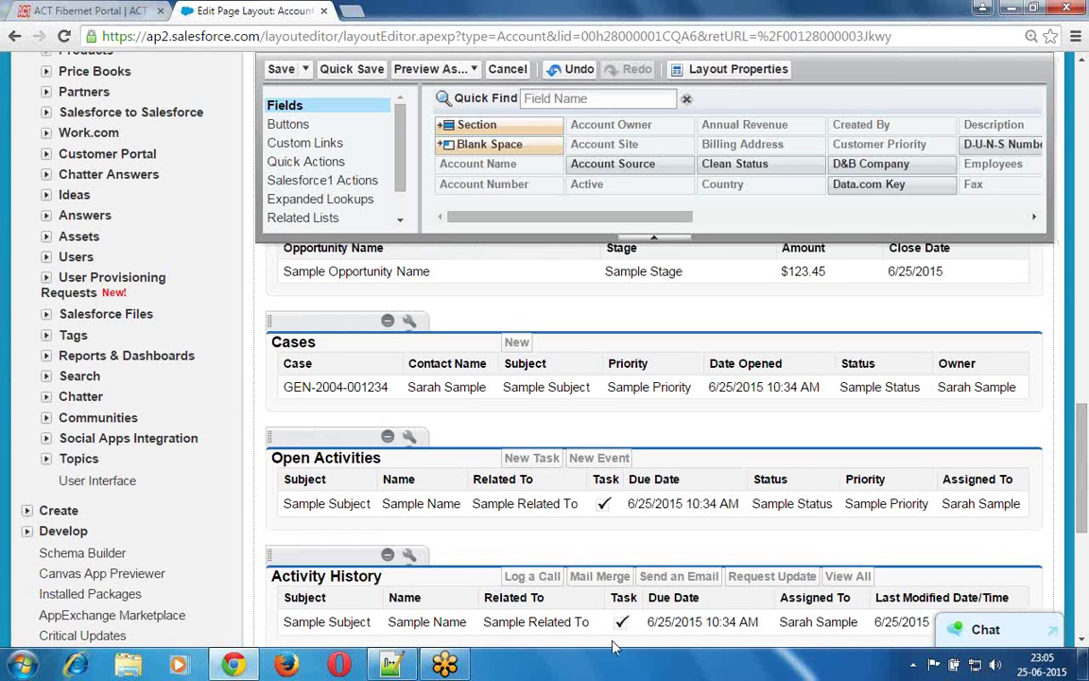
{"action": "left_click", "coordinate": [388, 554]}
{"action": "left_click", "coordinate": [388, 438]}
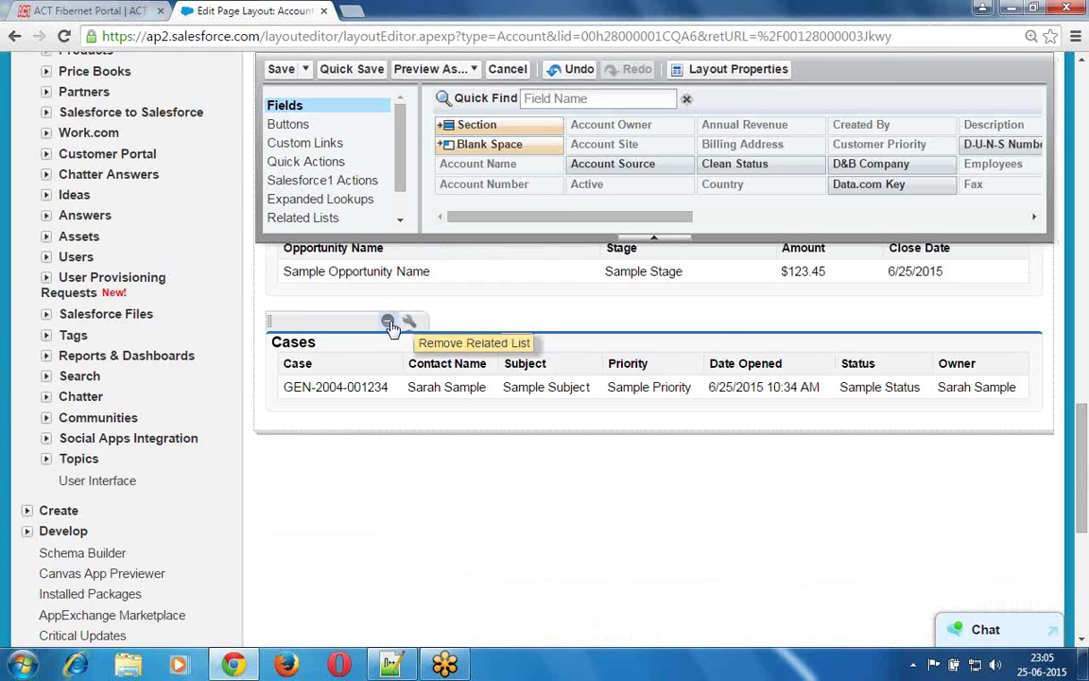
{"action": "left_click", "coordinate": [389, 322]}
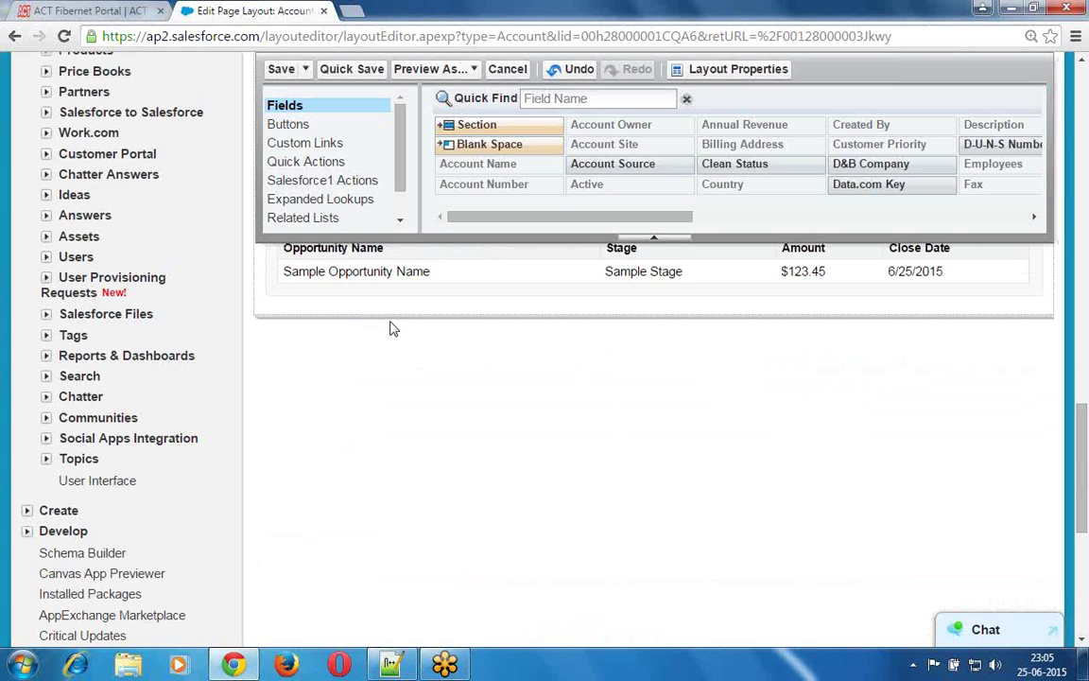
- Remove the Contacts and Opportunities related lists, take out the Twitter mobile card, and save the layout
{"action": "left_click_drag", "start_coordinate": [1085, 410], "coordinate": [1085, 353]}
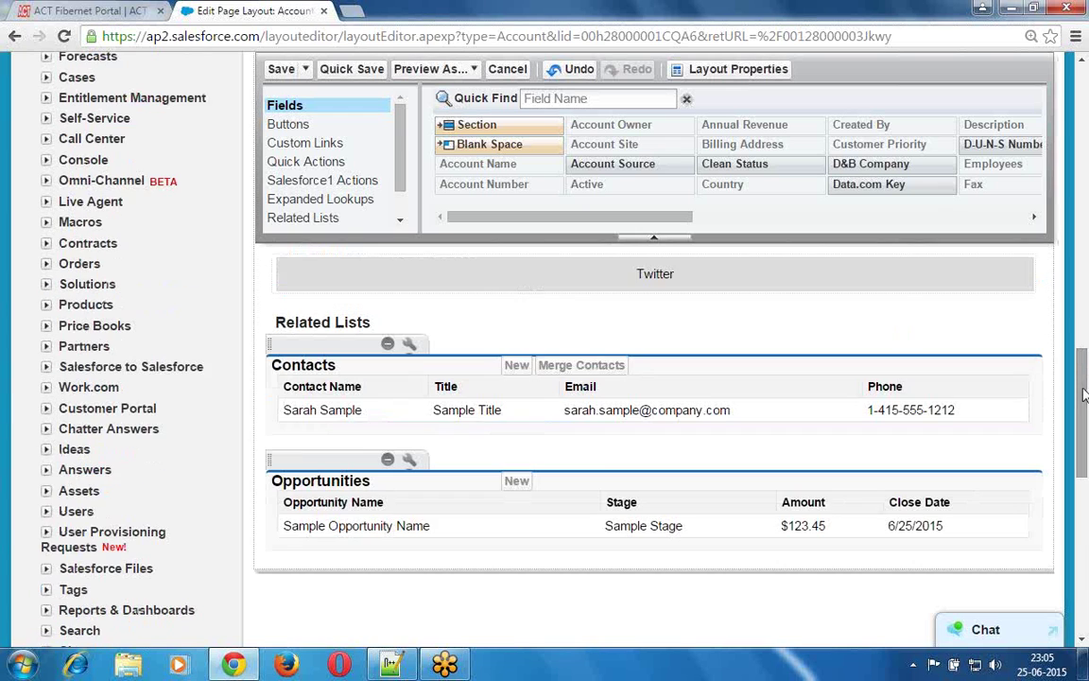
{"action": "left_click", "coordinate": [387, 346]}
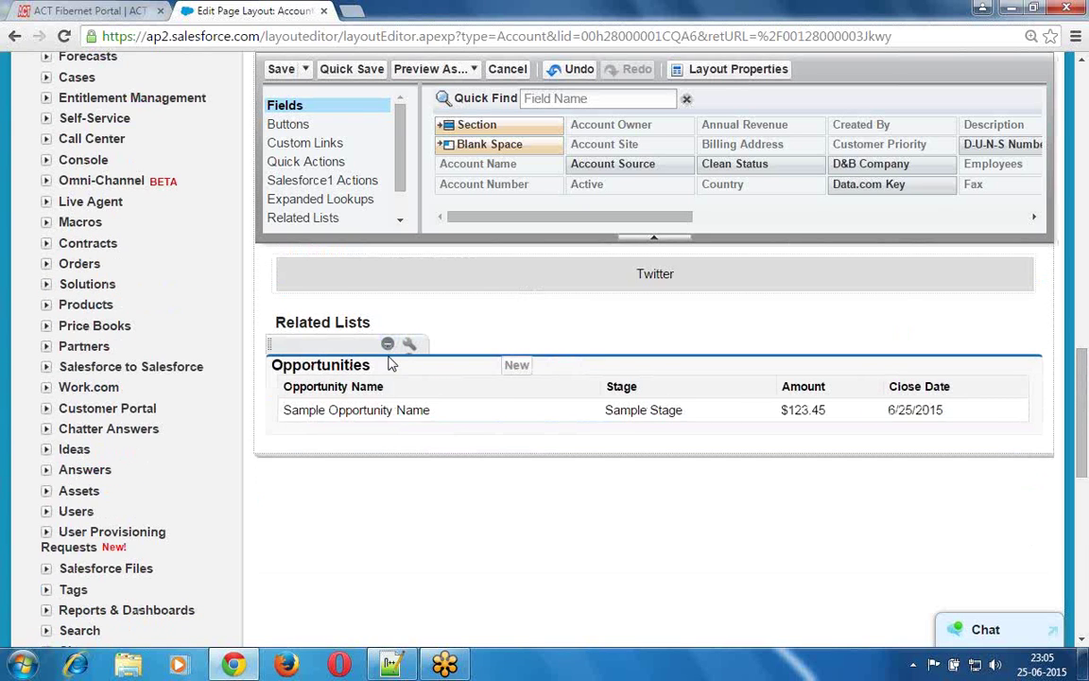
{"action": "left_click", "coordinate": [388, 346]}
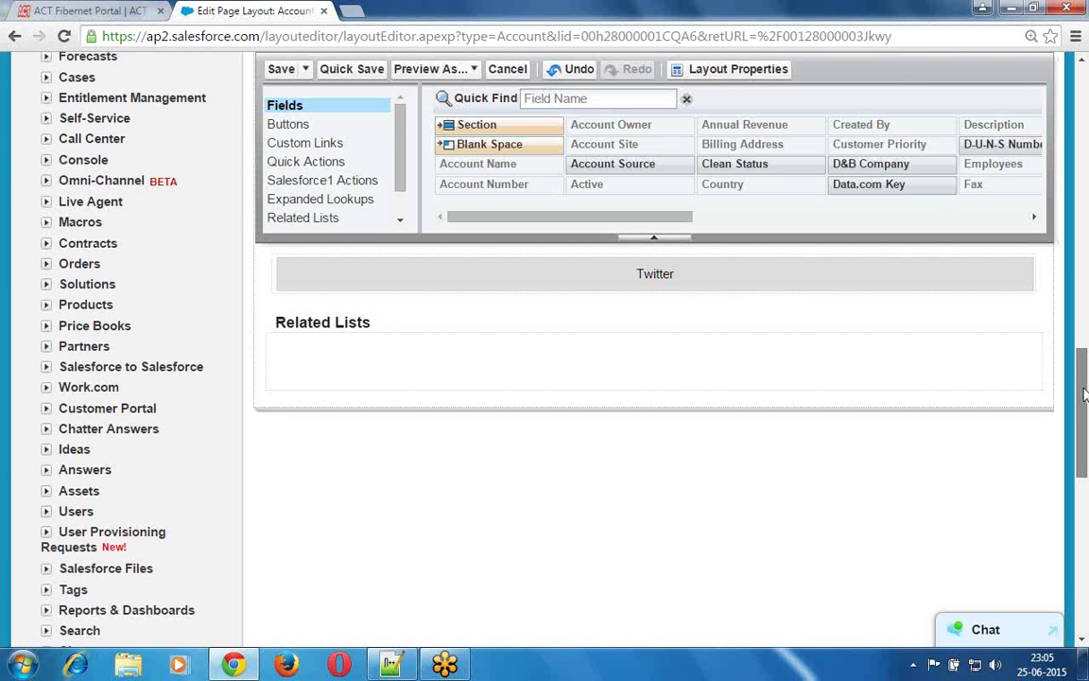
{"action": "left_click_drag", "start_coordinate": [1085, 395], "coordinate": [1085, 342]}
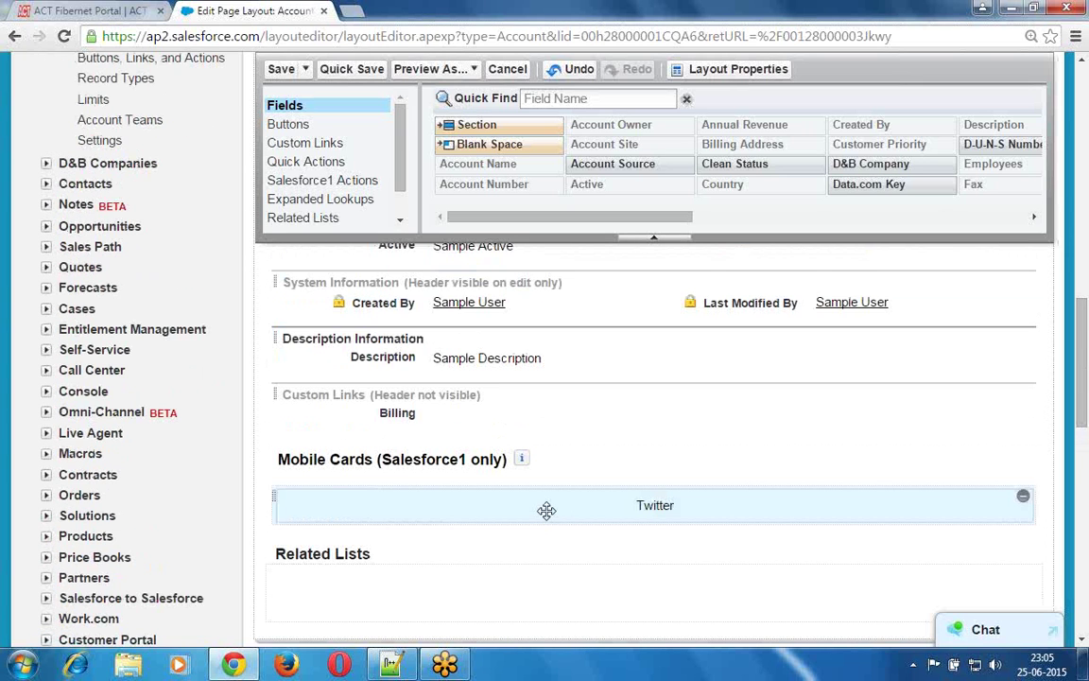
{"action": "left_click_drag", "start_coordinate": [547, 511], "coordinate": [629, 246]}
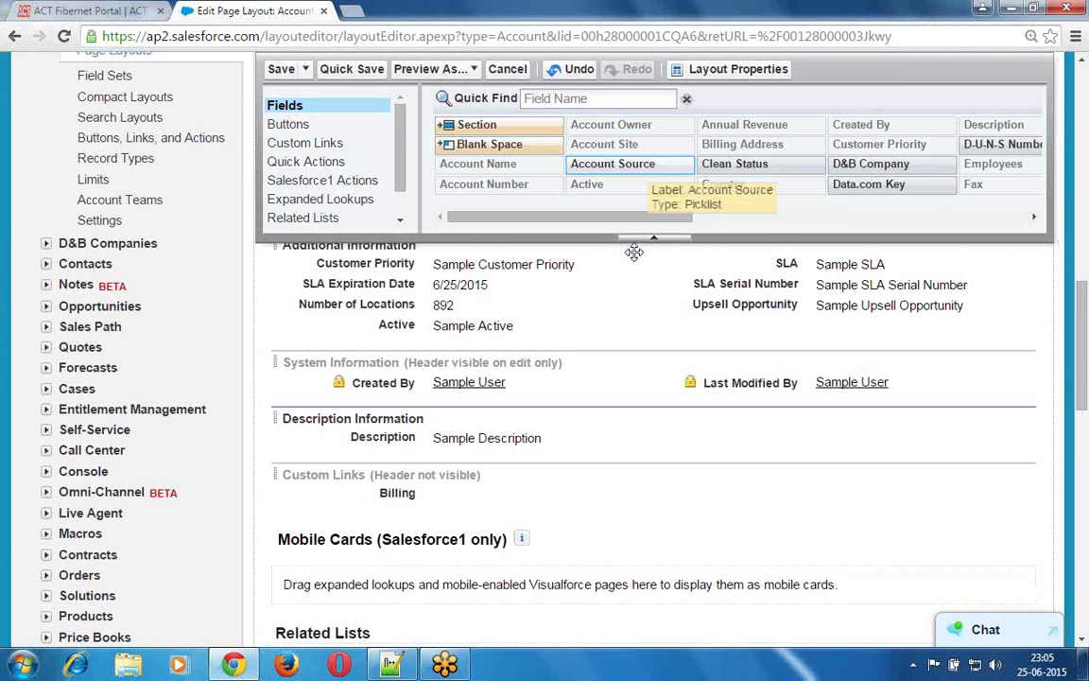
{"action": "left_click", "coordinate": [281, 74]}
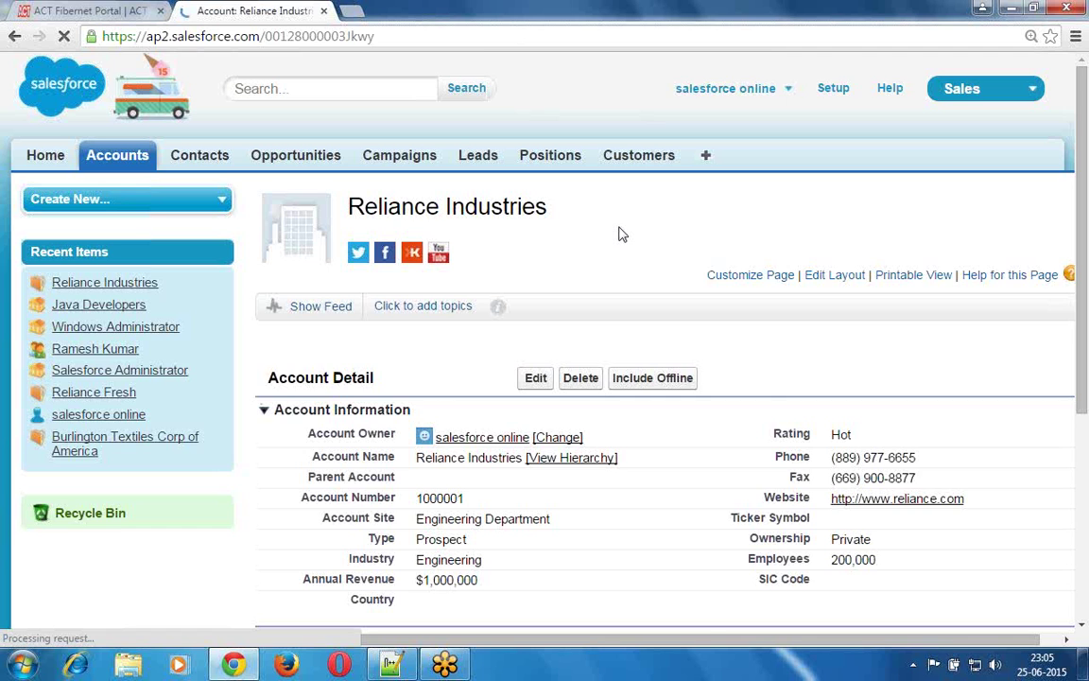
- Scroll the reloaded Reliance Industries page to confirm no related lists remain below Description Information
{"action": "scroll", "coordinate": [622, 233], "scroll_direction": "down", "scroll_amount": 1}
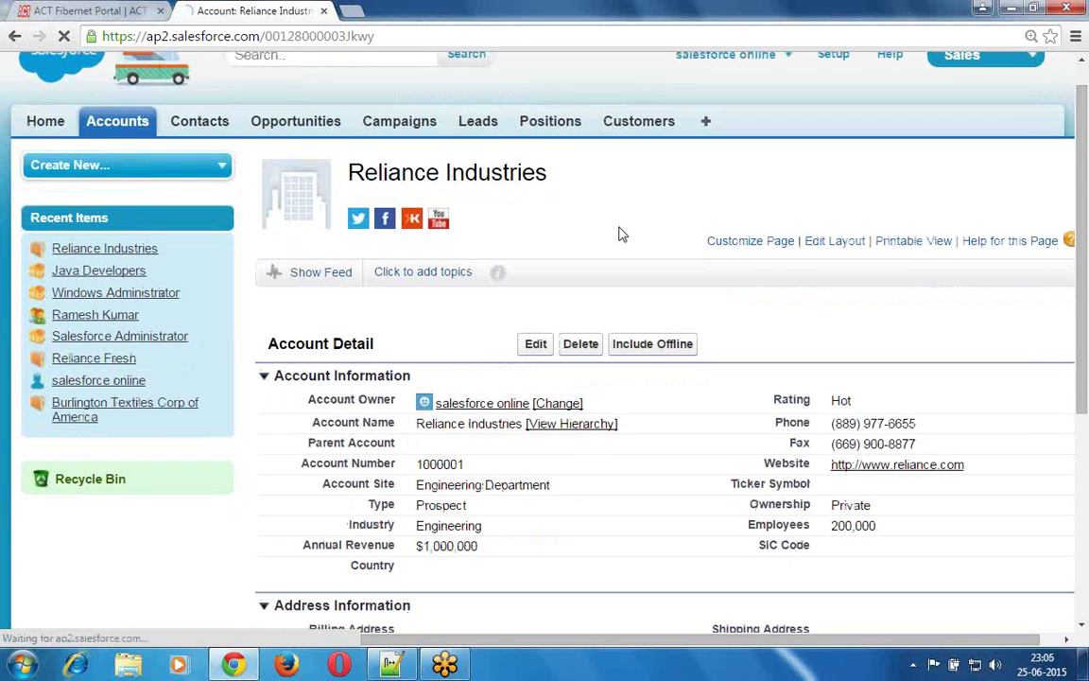
{"action": "scroll", "coordinate": [622, 234], "scroll_direction": "down", "scroll_amount": 5}
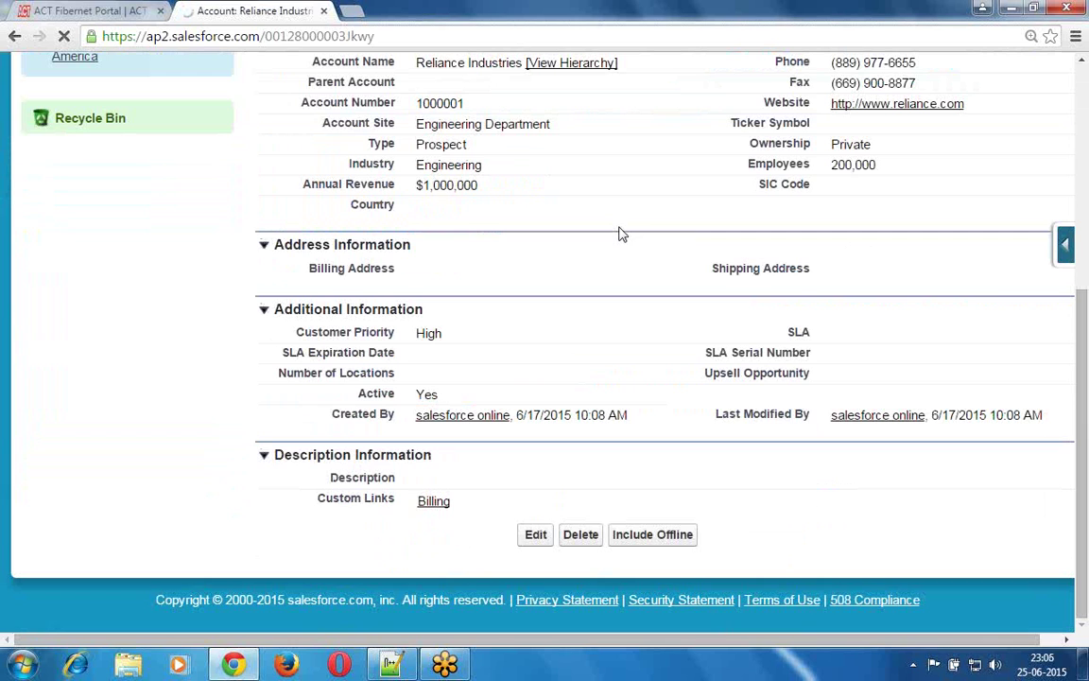
{"action": "scroll", "coordinate": [622, 234], "scroll_direction": "up", "scroll_amount": 3}
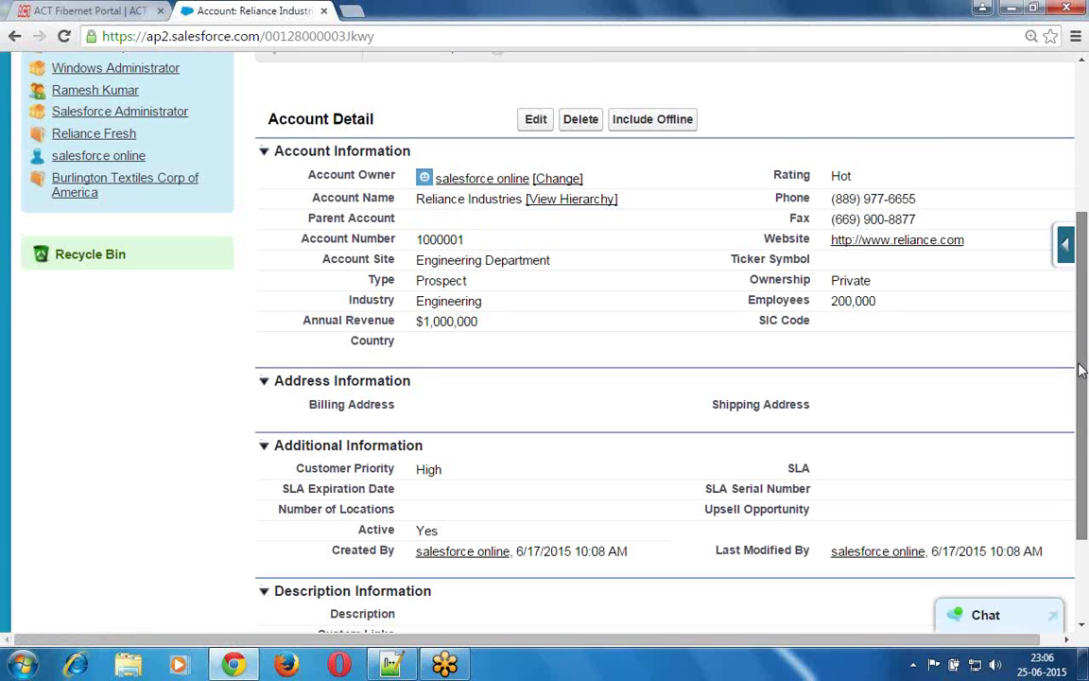
{"action": "scroll", "coordinate": [1082, 369], "scroll_direction": "down", "scroll_amount": 2}
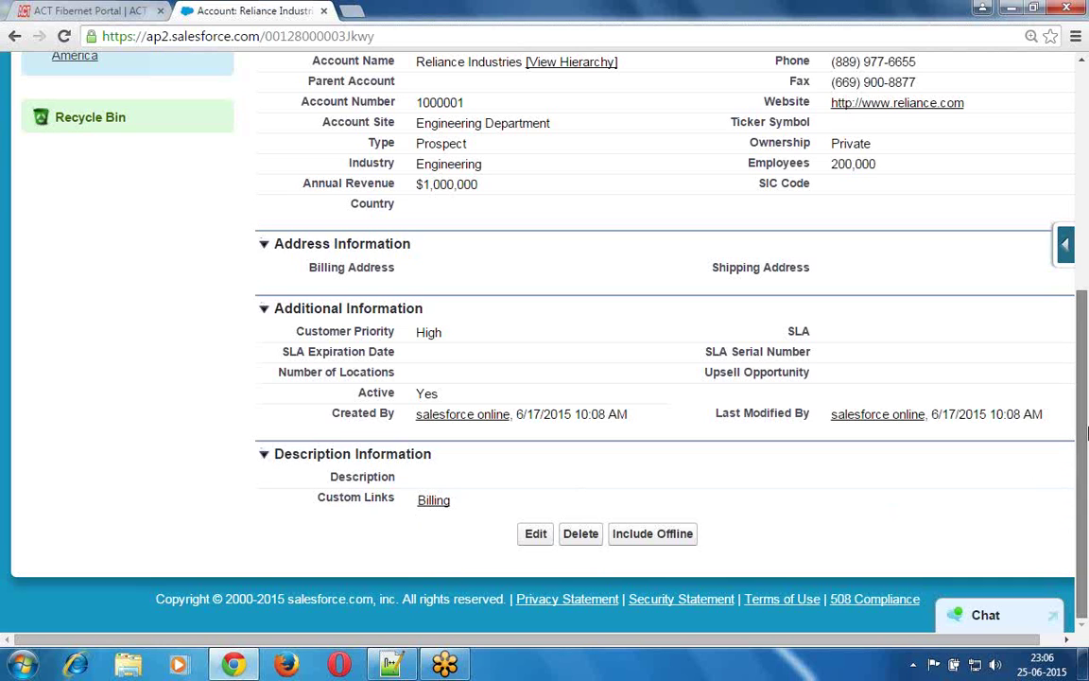
{"action": "left_click_drag", "start_coordinate": [1087, 351], "coordinate": [1087, 347]}
{"action": "scroll", "coordinate": [1087, 346], "scroll_direction": "up", "scroll_amount": 3}
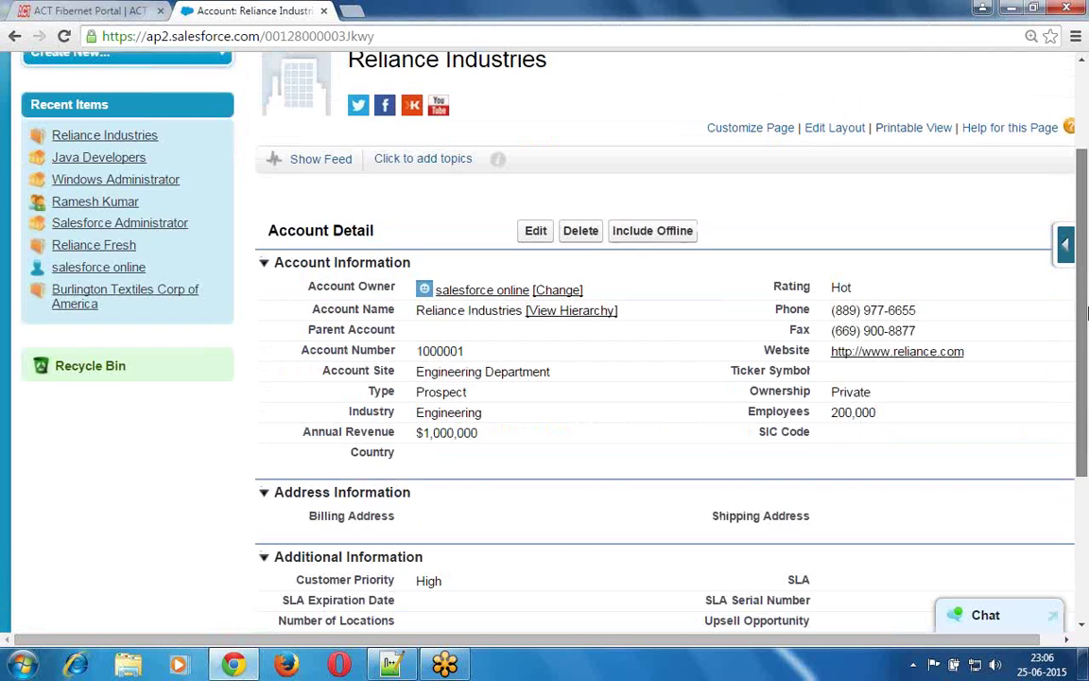
{"action": "scroll", "coordinate": [1087, 314], "scroll_direction": "up", "scroll_amount": 1}
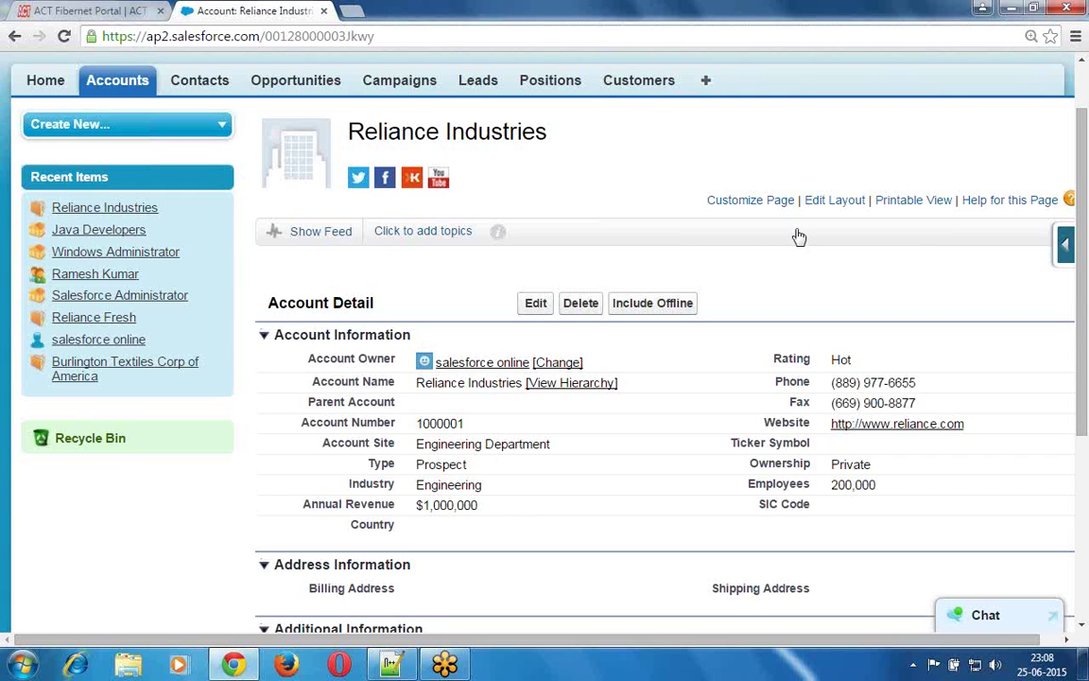
{"action": "left_click", "coordinate": [746, 204]}
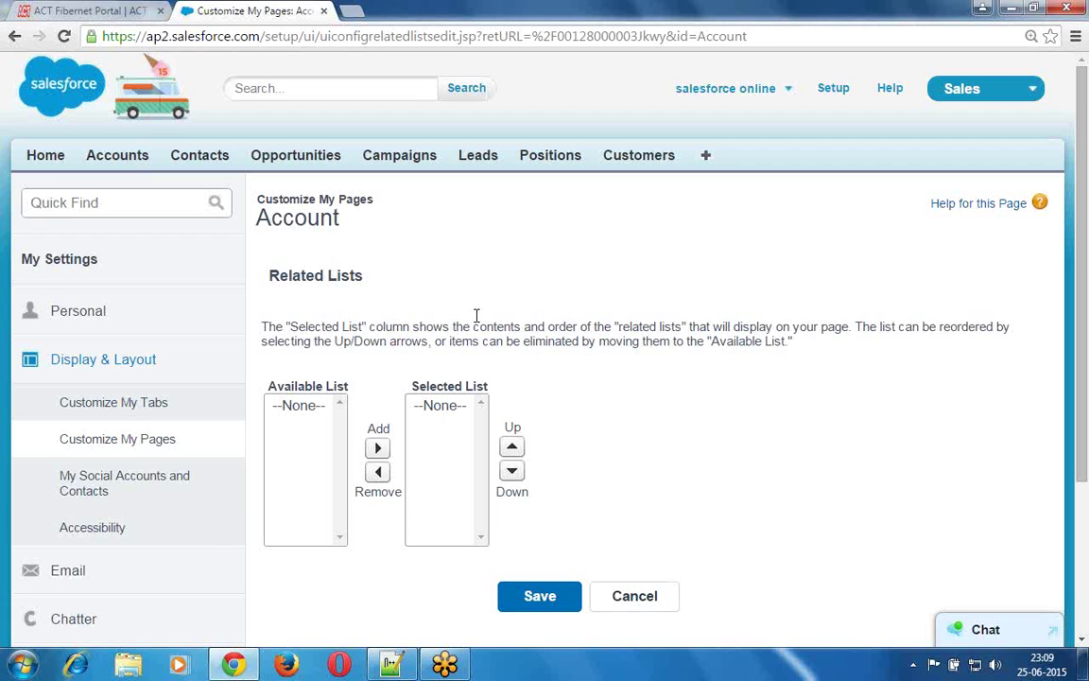
{"action": "left_click", "coordinate": [16, 37]}
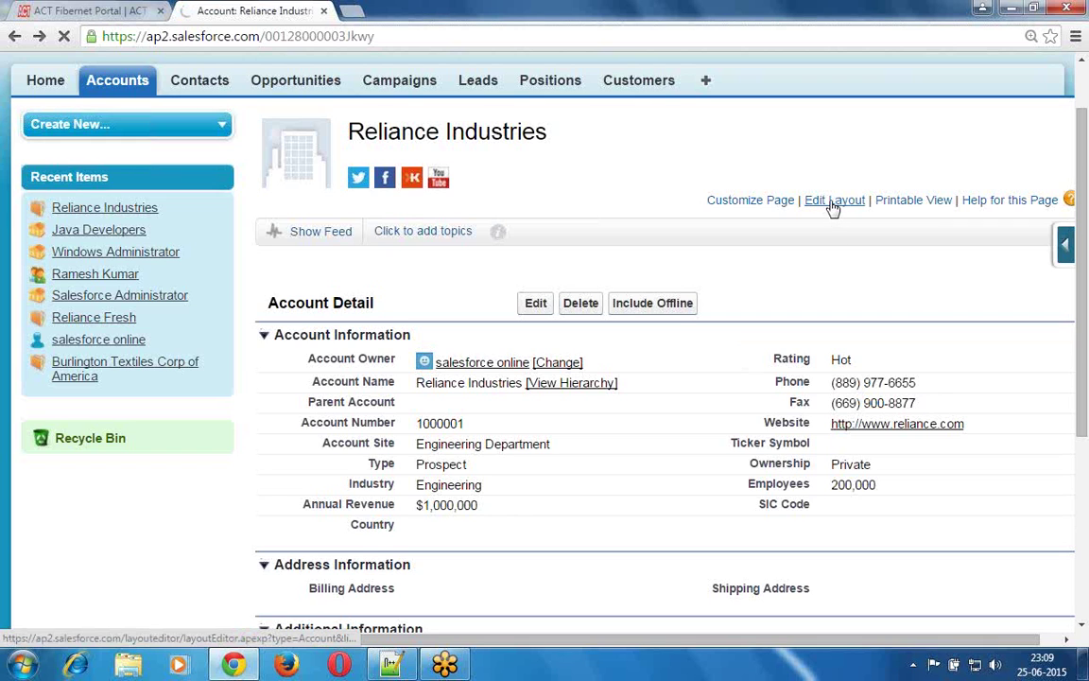
- Reopen the Account page layout editor, then cancel it without saving any changes
{"action": "left_click", "coordinate": [832, 201]}
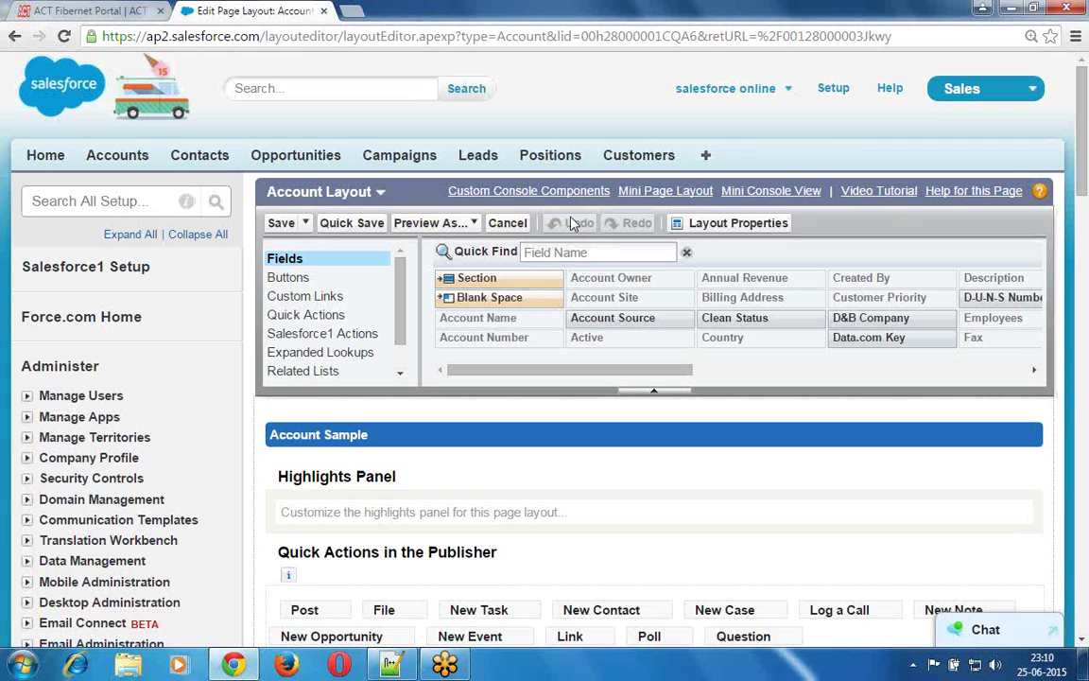
{"action": "left_click", "coordinate": [507, 224]}
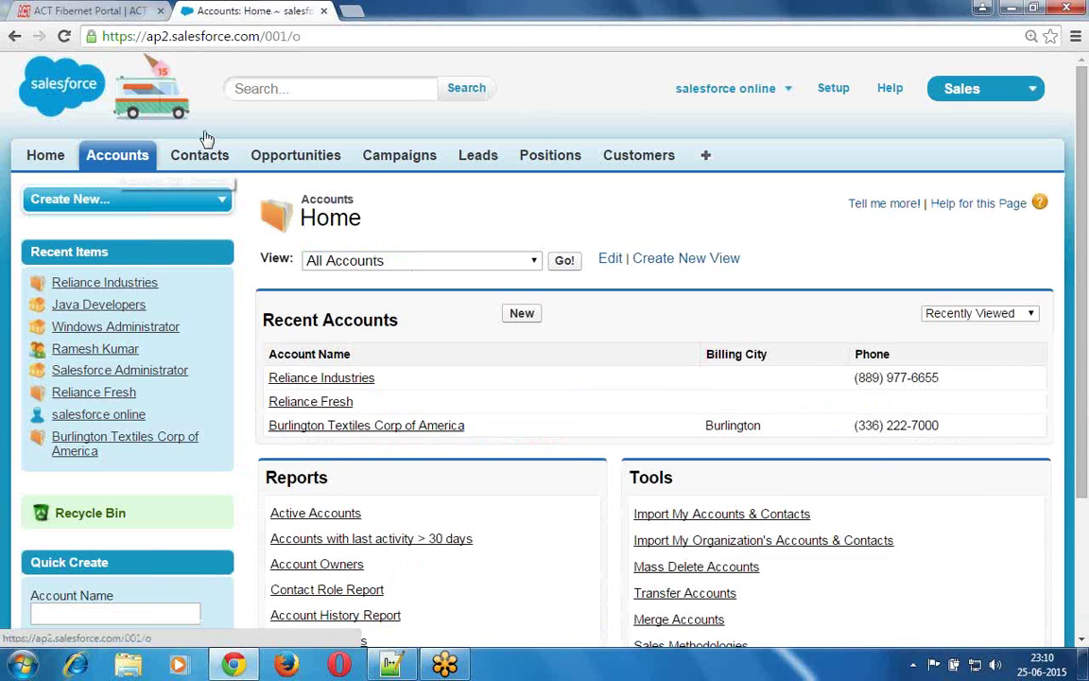
{"action": "left_click", "coordinate": [317, 378]}
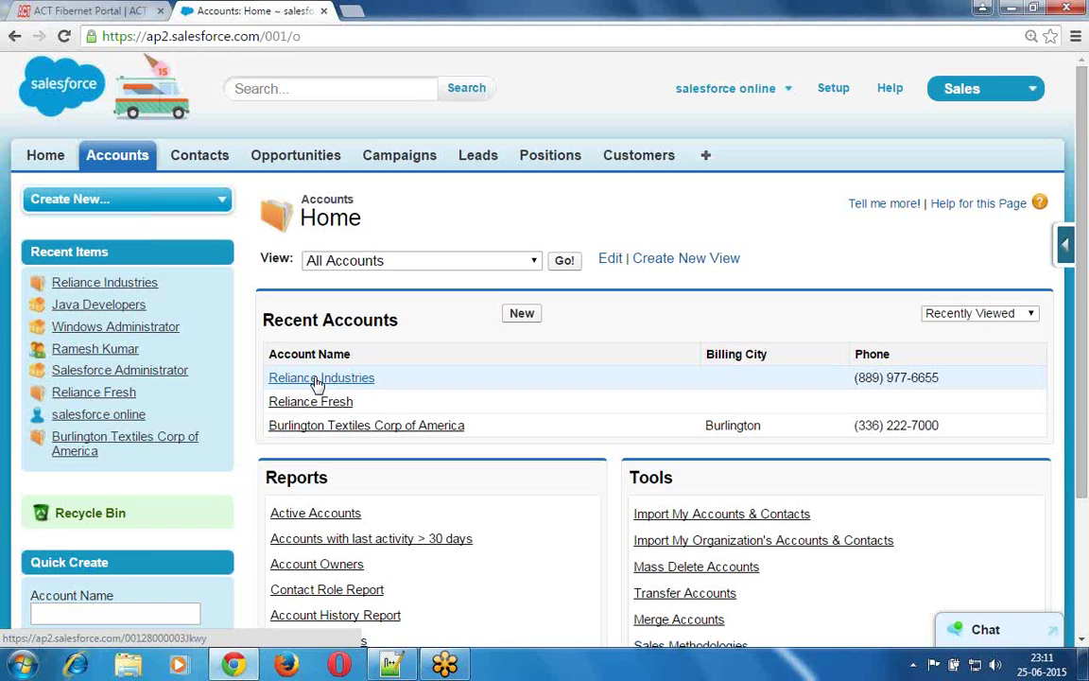
- Open Burlington Textiles Corp of America from Recent Accounts and scroll through its detail sections
{"action": "left_click", "coordinate": [354, 431]}
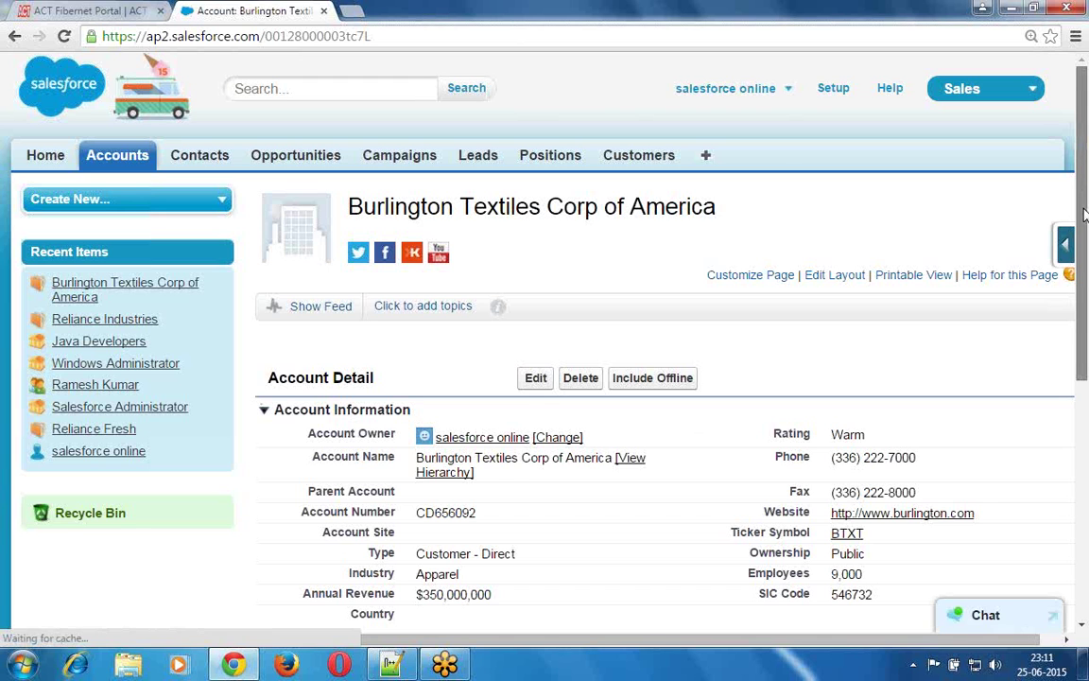
{"action": "scroll", "coordinate": [1085, 246], "scroll_direction": "down", "scroll_amount": 1}
{"action": "scroll", "coordinate": [1086, 271], "scroll_direction": "down", "scroll_amount": 2}
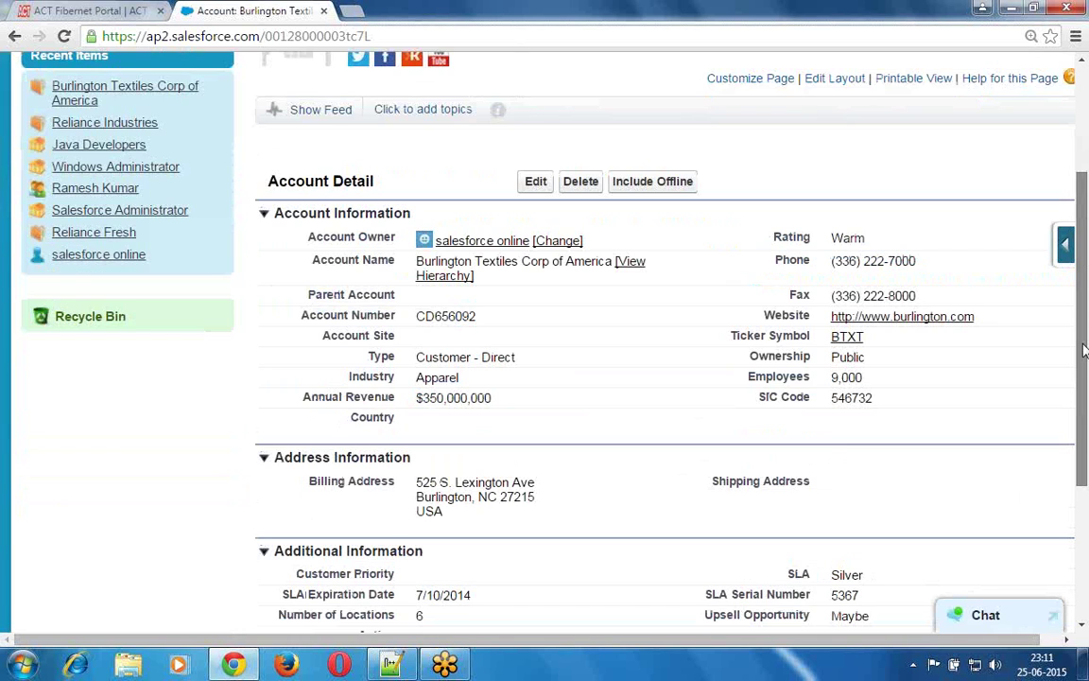
{"action": "left_click_drag", "start_coordinate": [1085, 349], "coordinate": [1080, 431]}
{"action": "scroll", "coordinate": [1080, 430], "scroll_direction": "down", "scroll_amount": 2}
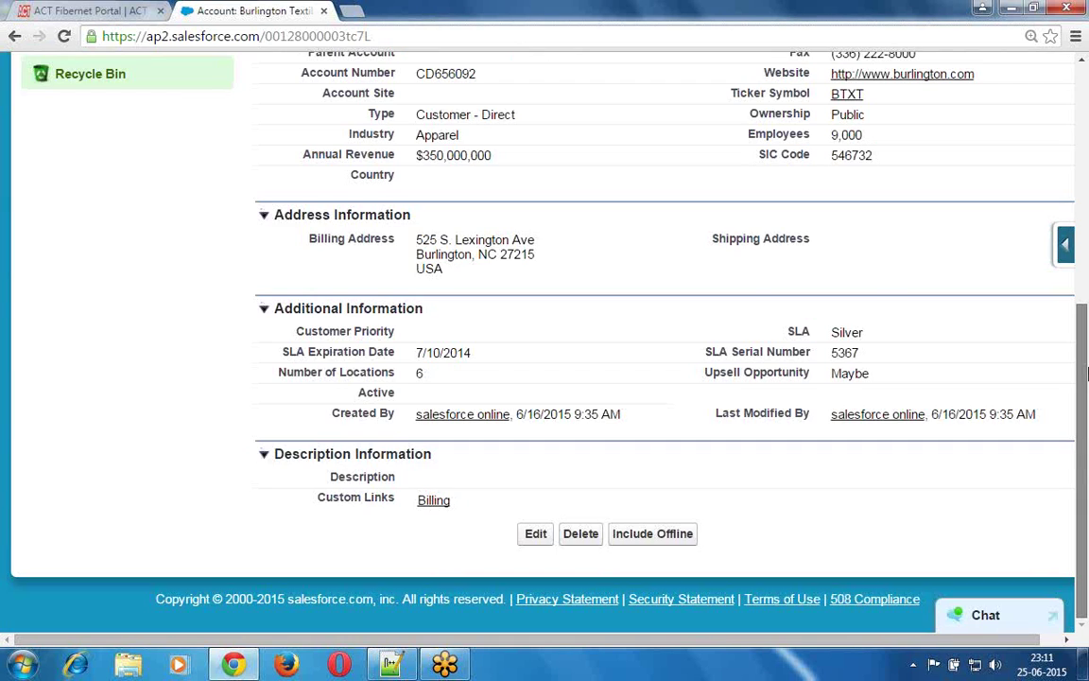
{"action": "scroll", "coordinate": [1086, 375], "scroll_direction": "up", "scroll_amount": 1}
{"action": "left_click_drag", "start_coordinate": [1086, 406], "coordinate": [1087, 104]}
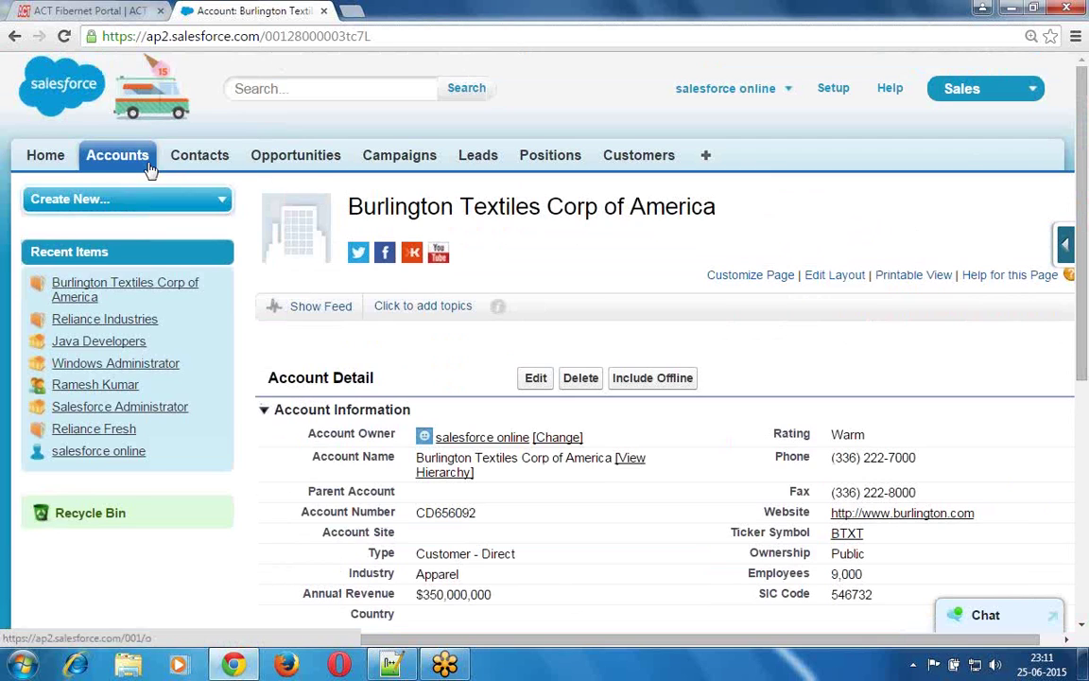
- Return to the Accounts home page and reopen the Reliance Industries account record
{"action": "left_click", "coordinate": [135, 164]}
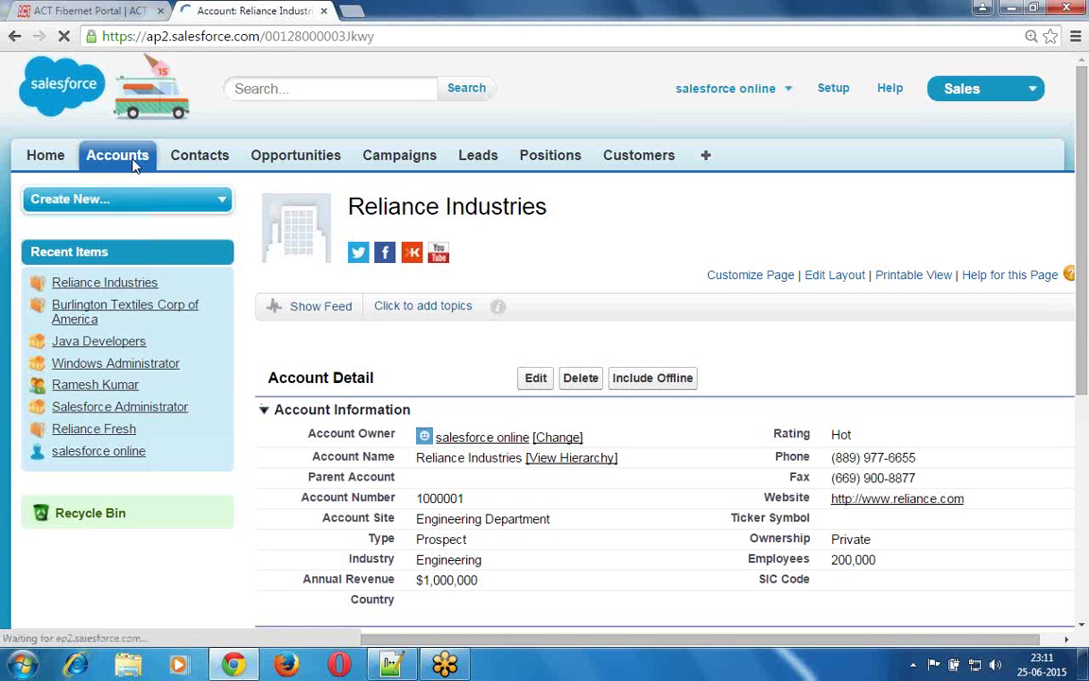
{"action": "left_click", "coordinate": [134, 159]}
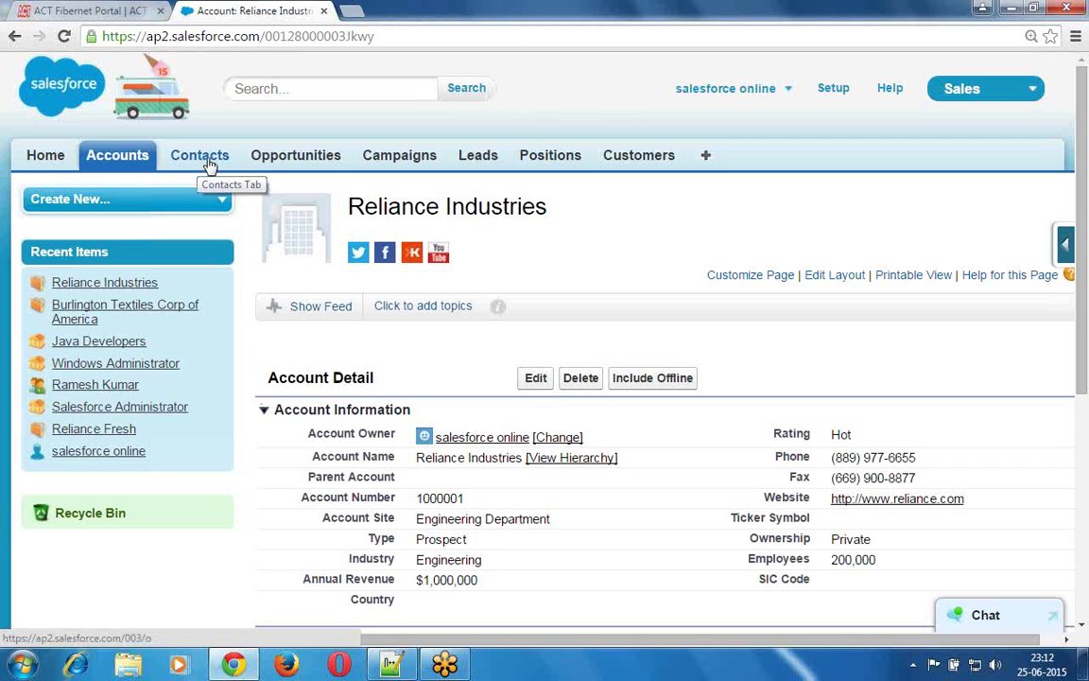
- From the Contacts home page, start a new contact and scroll through the empty New Contact form
{"action": "left_click", "coordinate": [210, 166]}
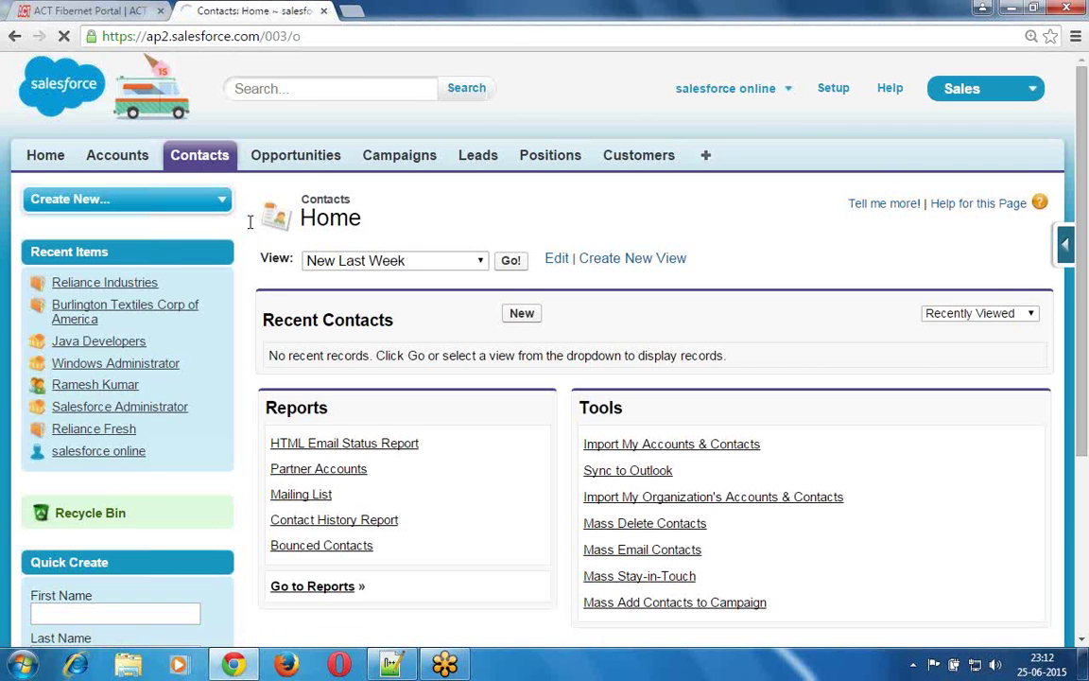
{"action": "left_click_drag", "start_coordinate": [265, 315], "coordinate": [396, 326]}
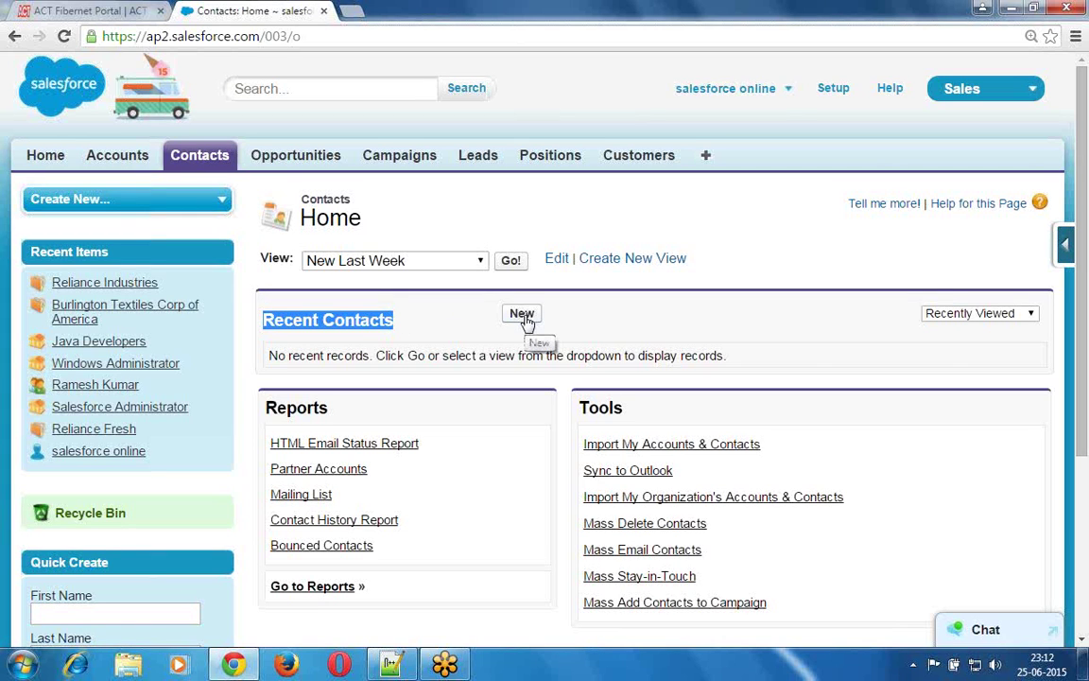
{"action": "left_click", "coordinate": [522, 314]}
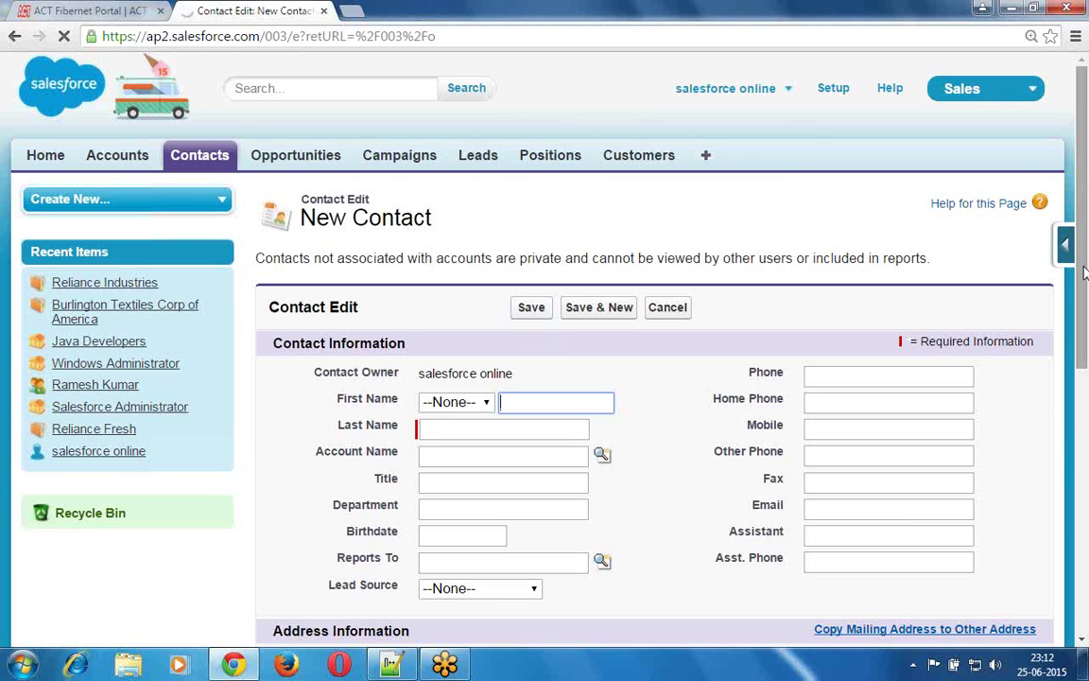
{"action": "scroll", "coordinate": [1083, 312], "scroll_direction": "down", "scroll_amount": 2}
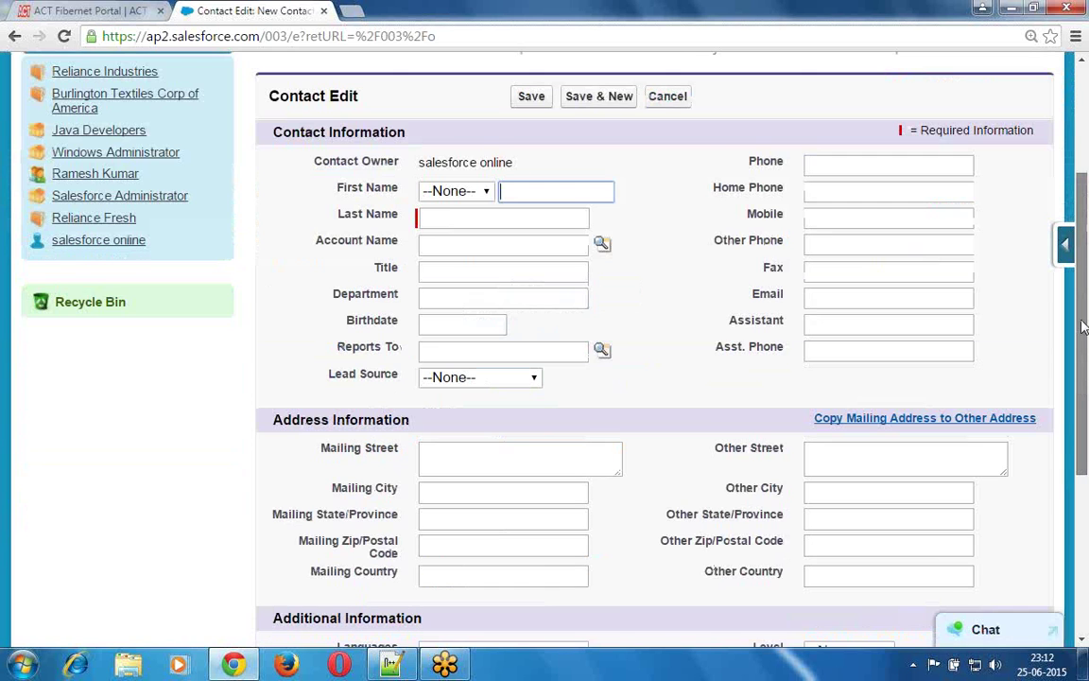
{"action": "scroll", "coordinate": [1083, 326], "scroll_direction": "down", "scroll_amount": 1}
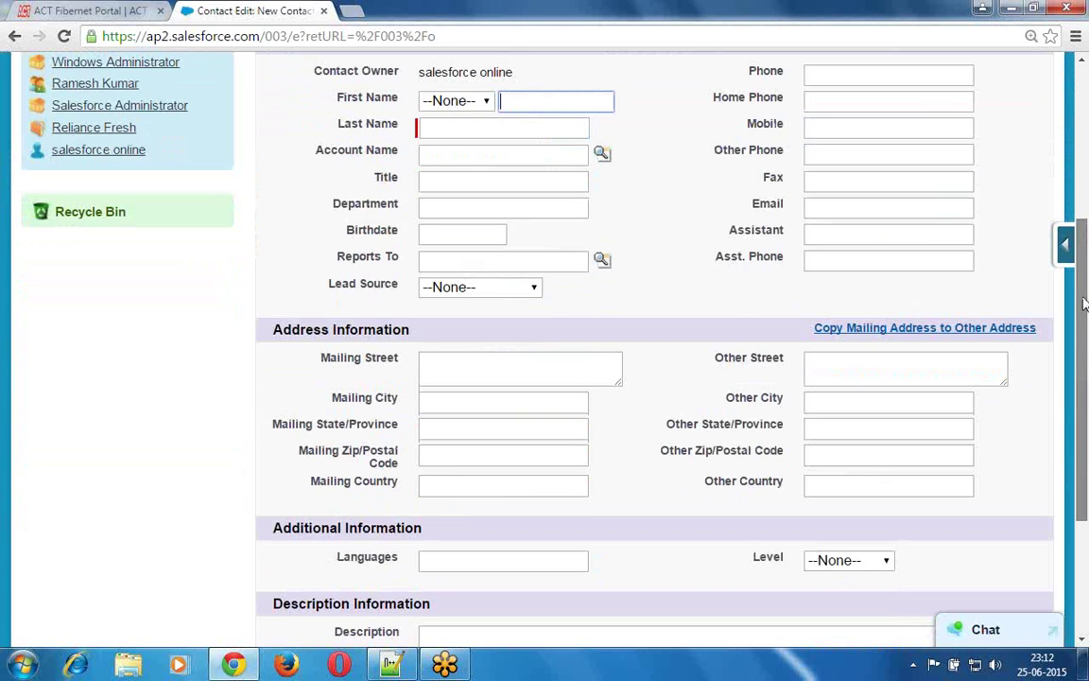
{"action": "scroll", "coordinate": [1084, 302], "scroll_direction": "up", "scroll_amount": 2}
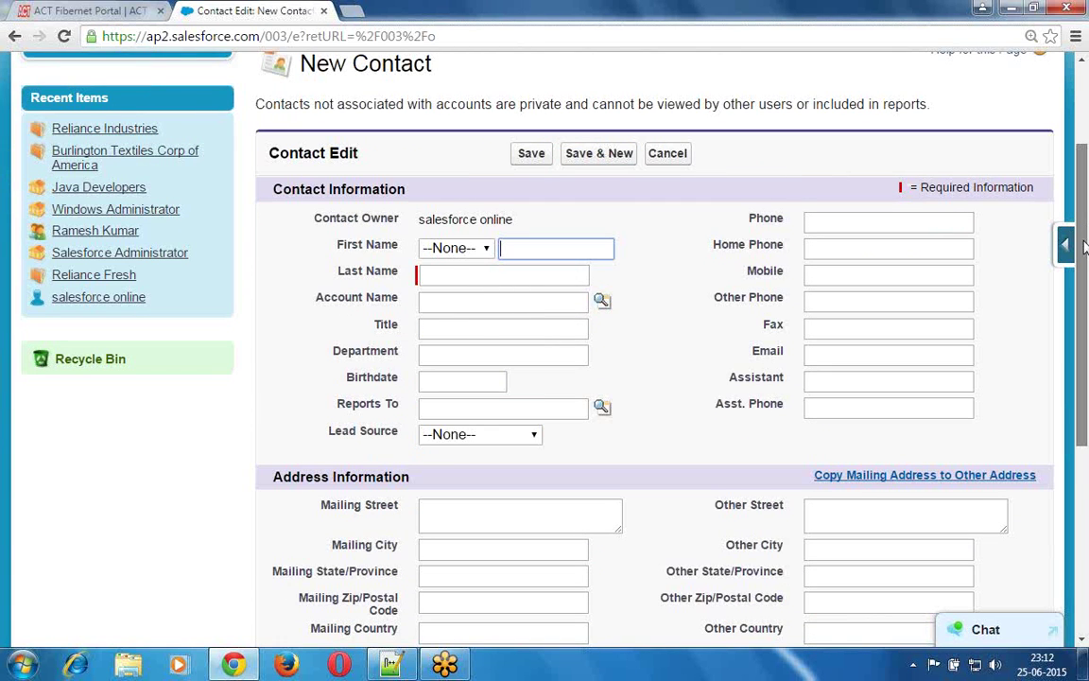
{"action": "scroll", "coordinate": [1083, 255], "scroll_direction": "down", "scroll_amount": 1}
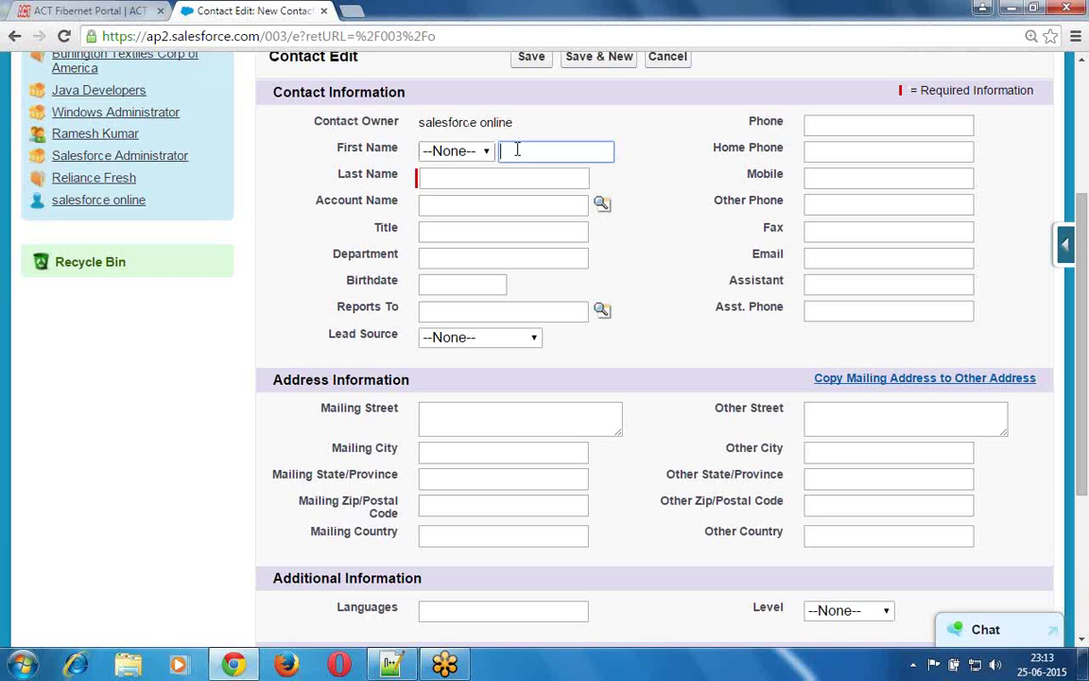
- Fill in the contact's first and last name, then highlight the still-empty Account Name field
{"action": "key", "text": "Tab"}
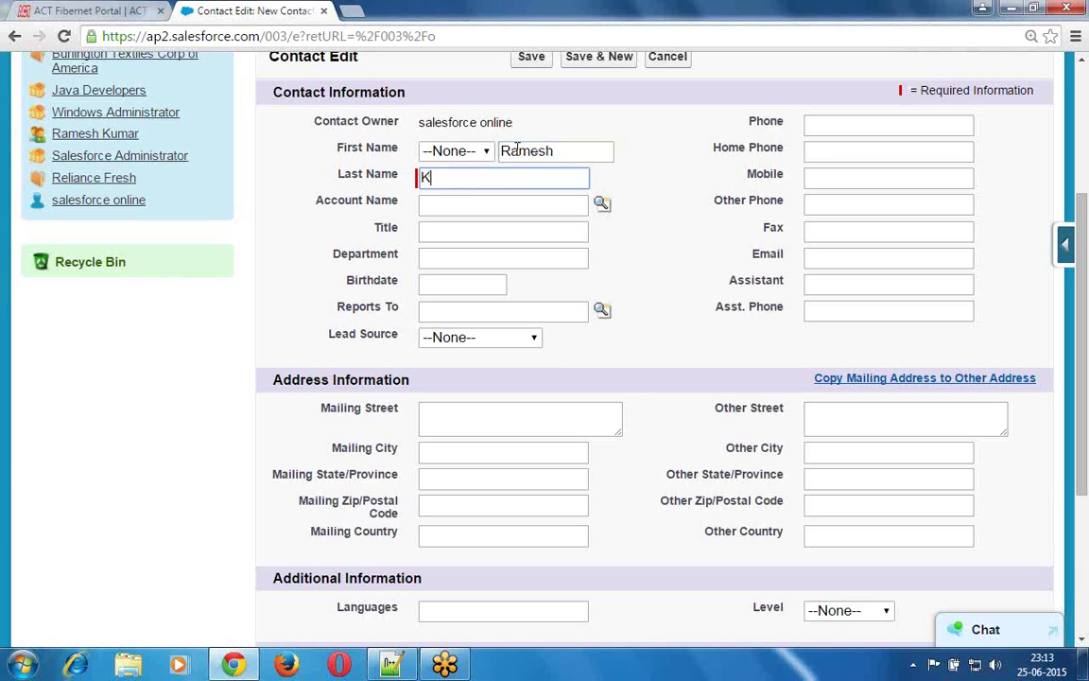
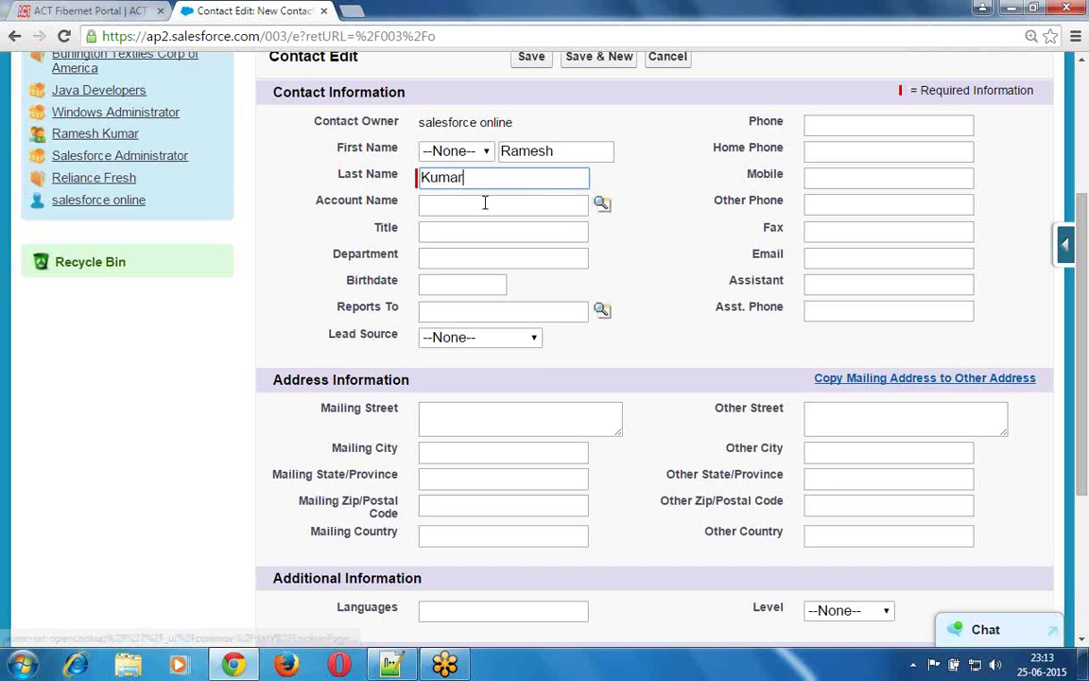
{"action": "left_click", "coordinate": [336, 205]}
{"action": "left_click_drag", "start_coordinate": [293, 200], "coordinate": [408, 206]}
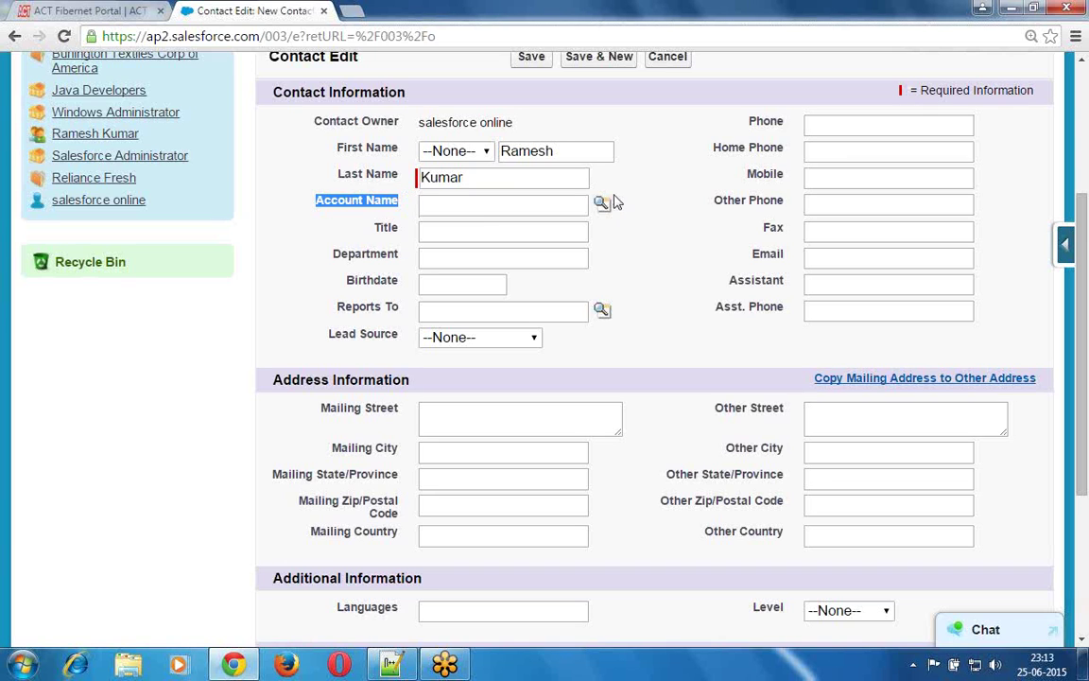
{"action": "left_click", "coordinate": [815, 59]}
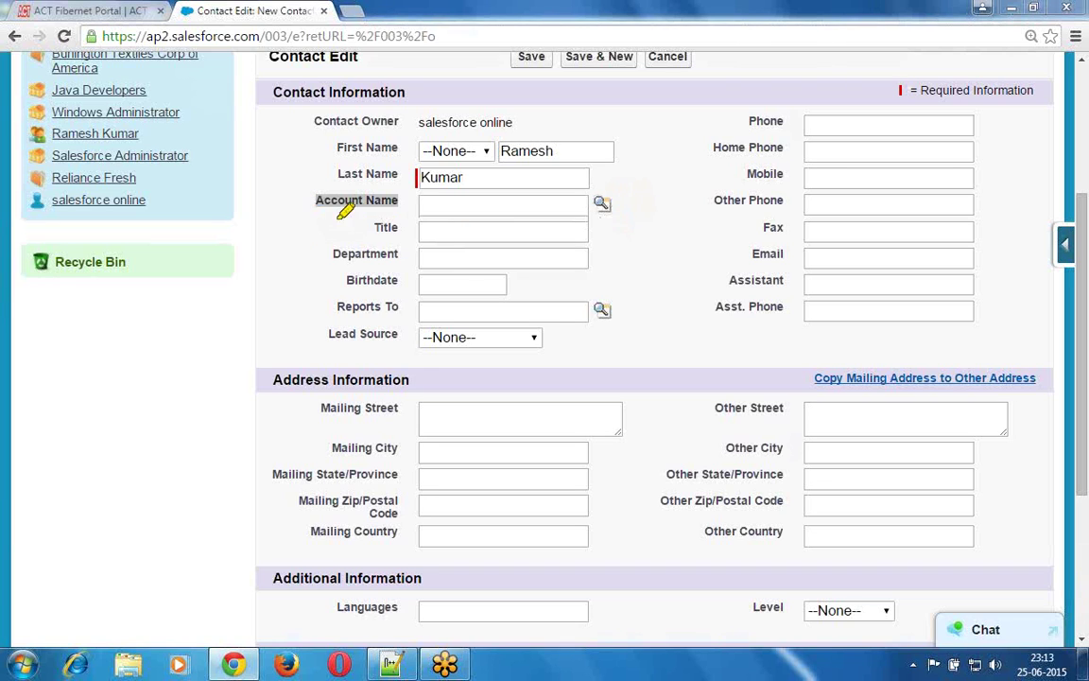
{"action": "left_click_drag", "start_coordinate": [317, 212], "coordinate": [622, 214]}
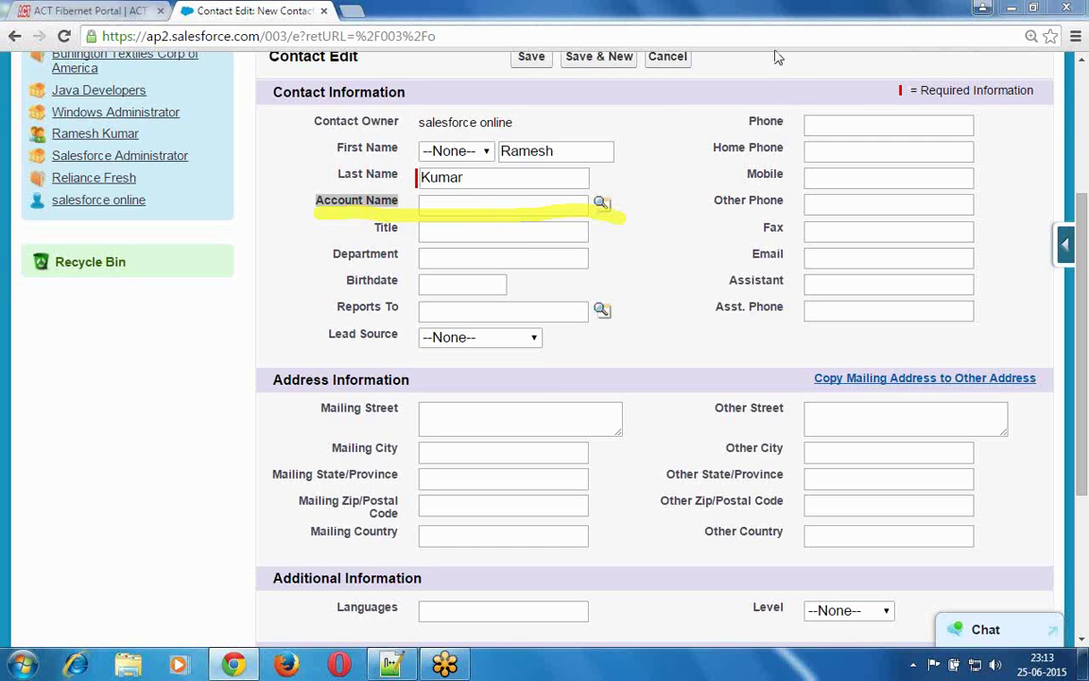
- Use the Account Name lookup to link the contact to Reliance Industries from Recently Viewed Accounts
{"action": "left_click", "coordinate": [606, 231]}
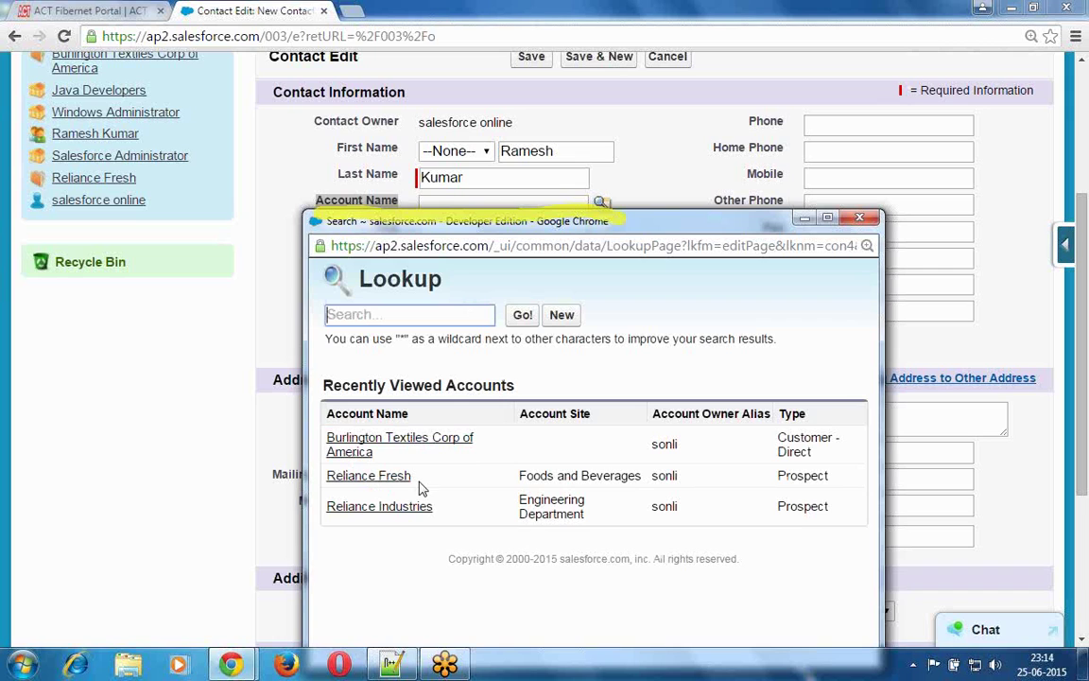
{"action": "left_click", "coordinate": [373, 507]}
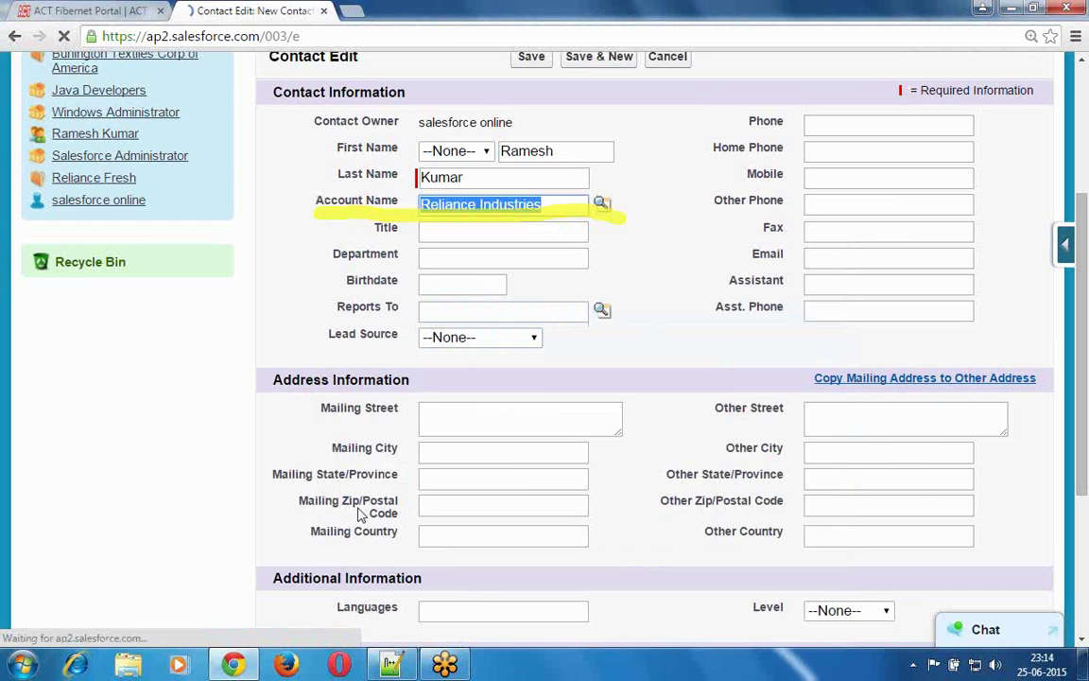
{"action": "scroll", "coordinate": [362, 513], "scroll_direction": "up", "scroll_amount": 3}
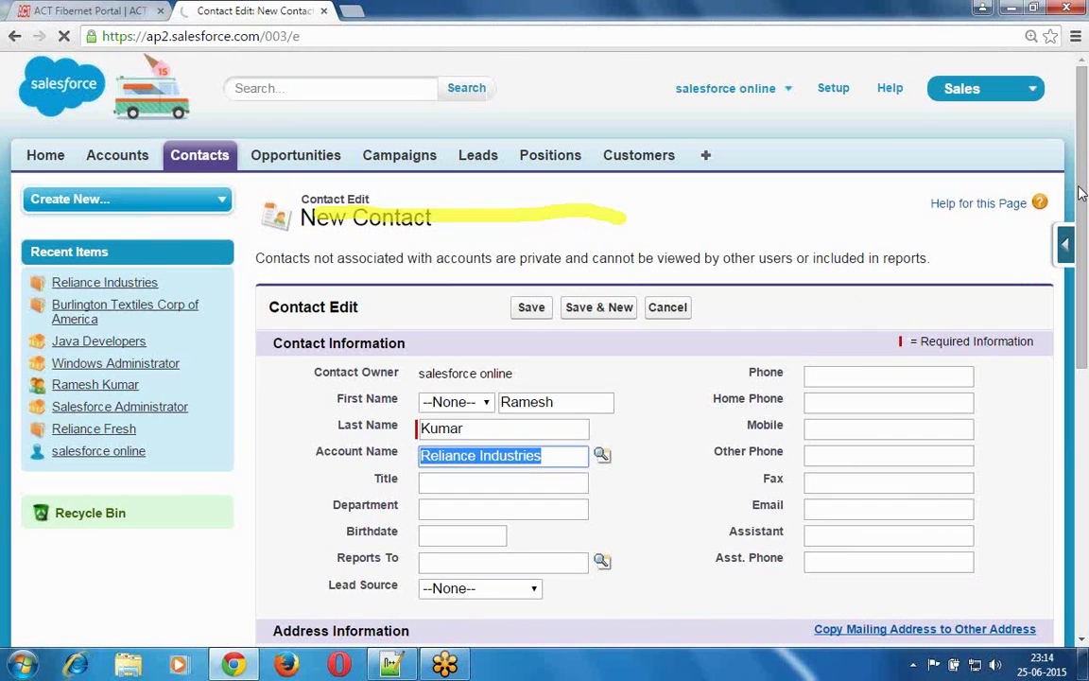
{"action": "left_click_drag", "start_coordinate": [1082, 238], "coordinate": [1085, 361]}
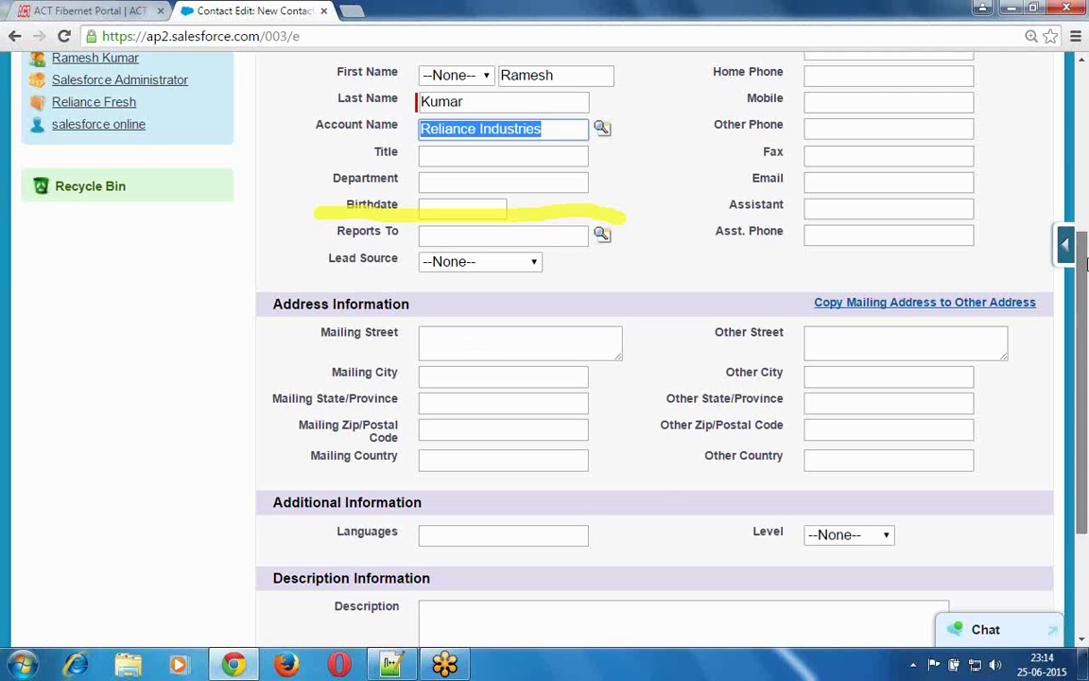
{"action": "scroll", "coordinate": [1085, 264], "scroll_direction": "up", "scroll_amount": 3}
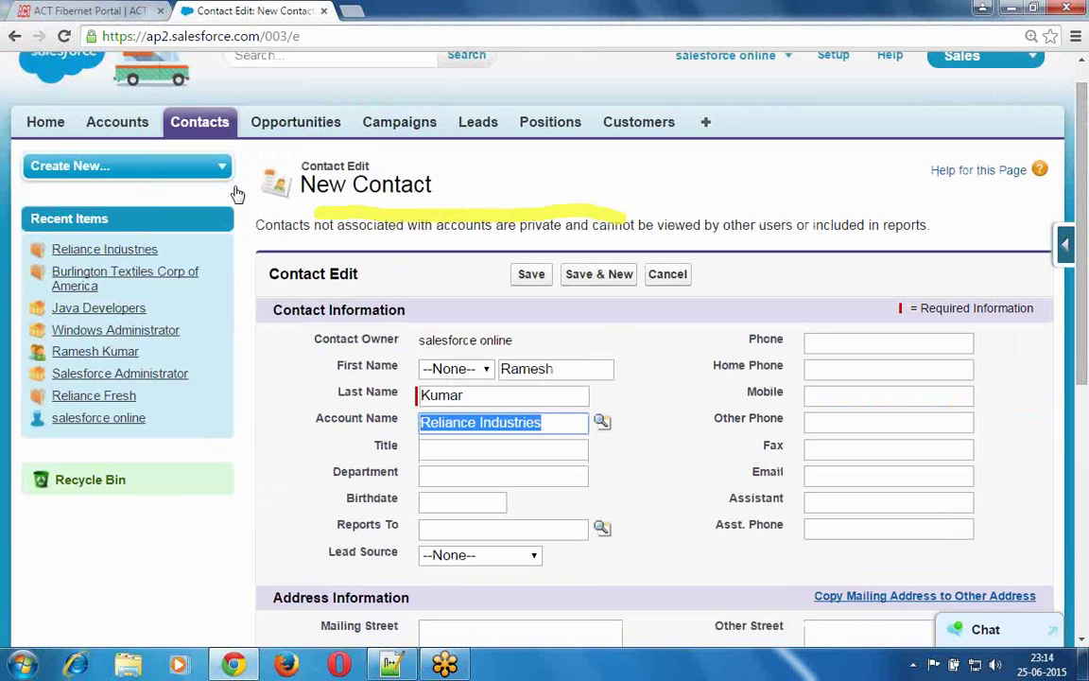
- Open Reliance Industries from the Accounts home page and scroll down its Account Edit form
{"action": "left_click", "coordinate": [117, 122]}
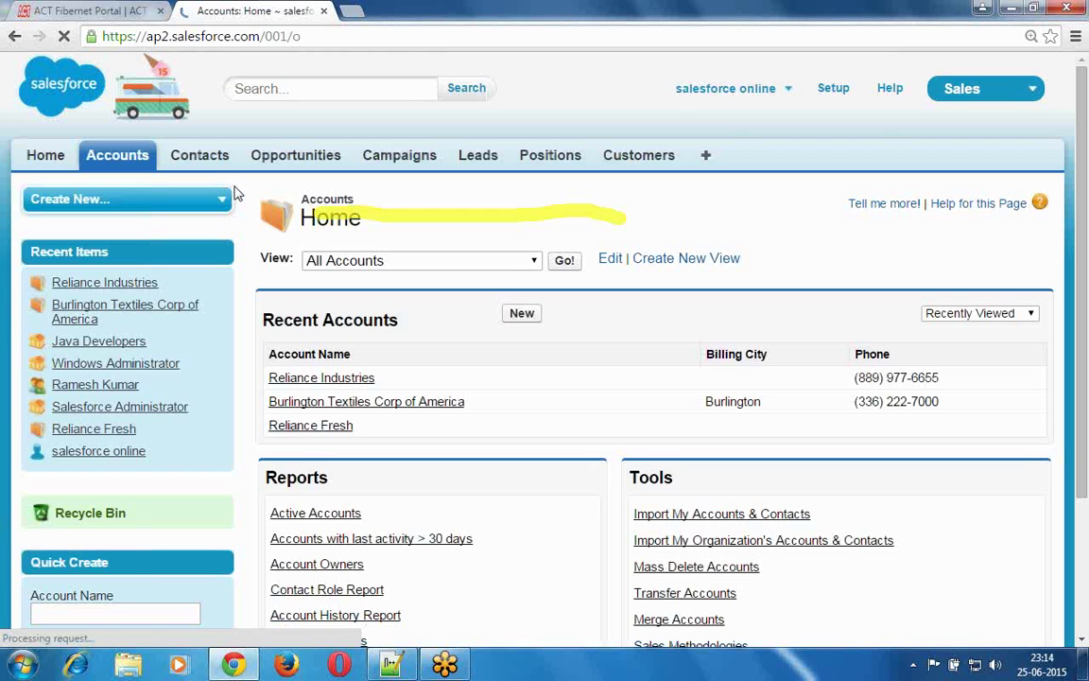
{"action": "left_click", "coordinate": [333, 378]}
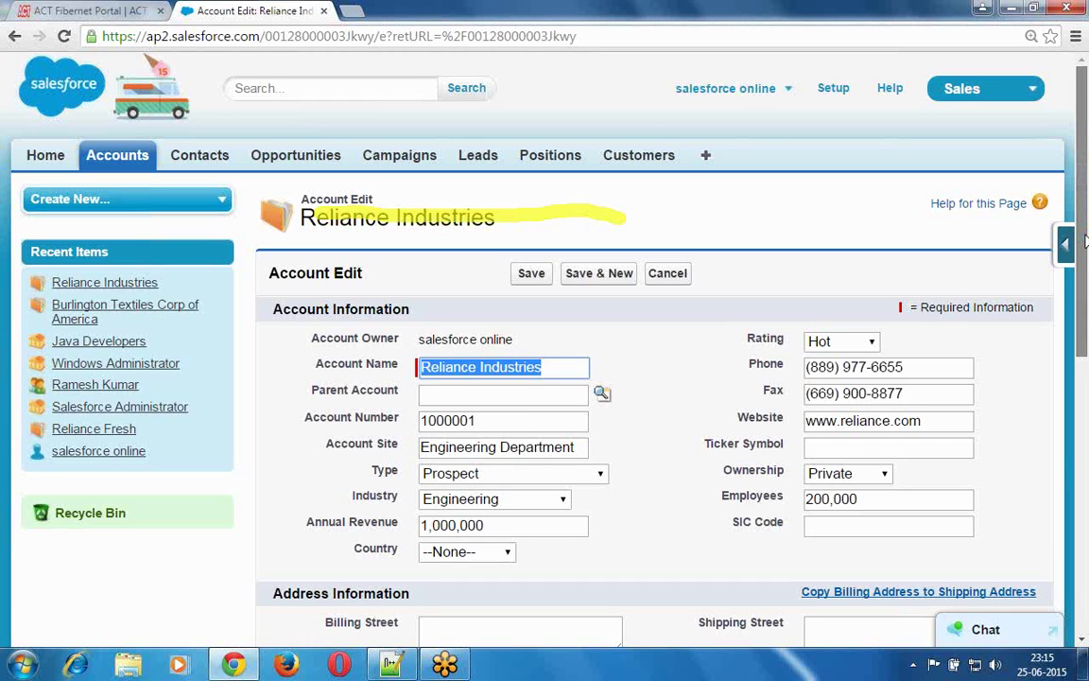
{"action": "scroll", "coordinate": [1085, 242], "scroll_direction": "down", "scroll_amount": 1}
{"action": "scroll", "coordinate": [1087, 286], "scroll_direction": "down", "scroll_amount": 2}
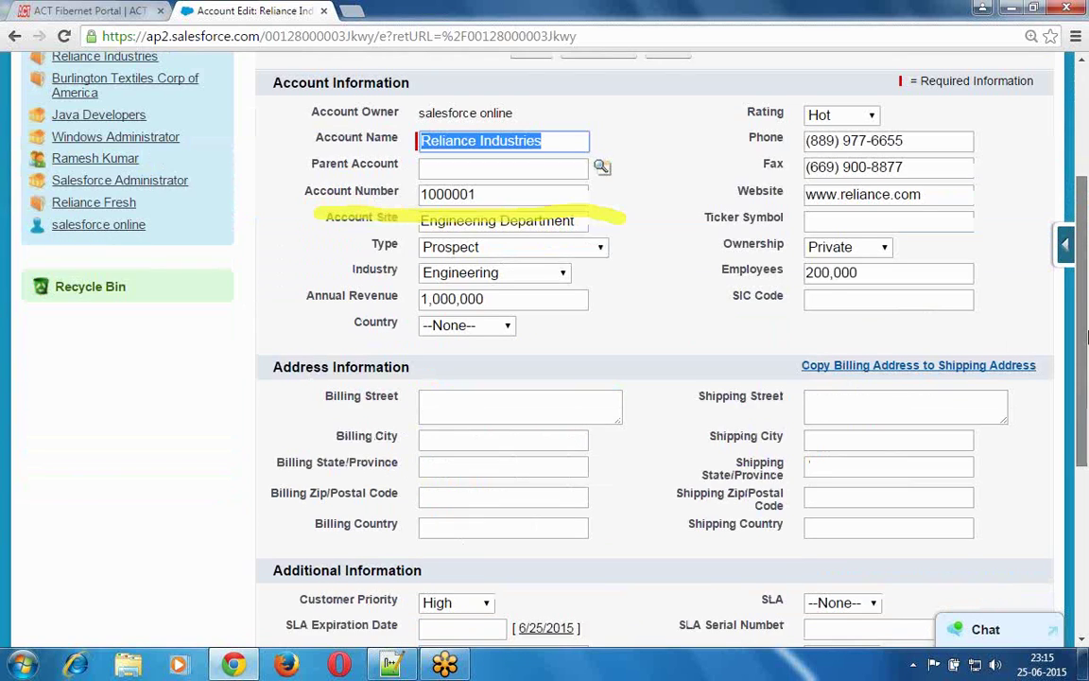
{"action": "left_click_drag", "start_coordinate": [1087, 337], "coordinate": [1087, 347]}
- Enter the billing street and city, correcting a typo in the city name
{"action": "left_click", "coordinate": [520, 385]}
{"action": "type", "text": "SRa Nagar, H"}
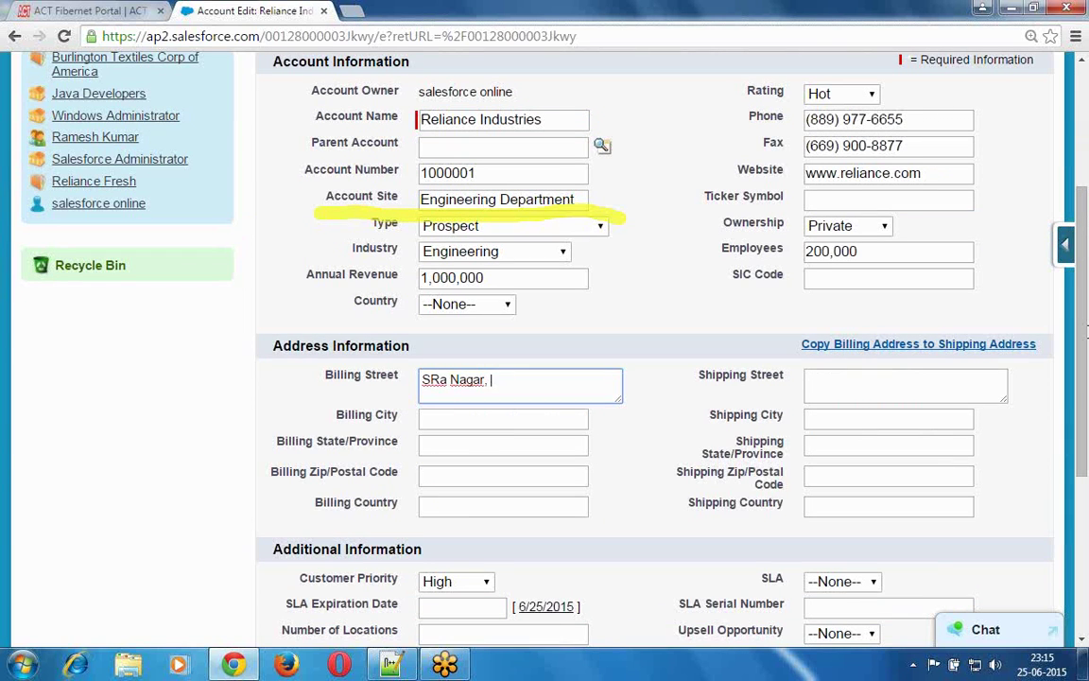
{"action": "type", "text": "yderabad"}
{"action": "key", "text": "Tab"}
{"action": "type", "text": "Hyde"}
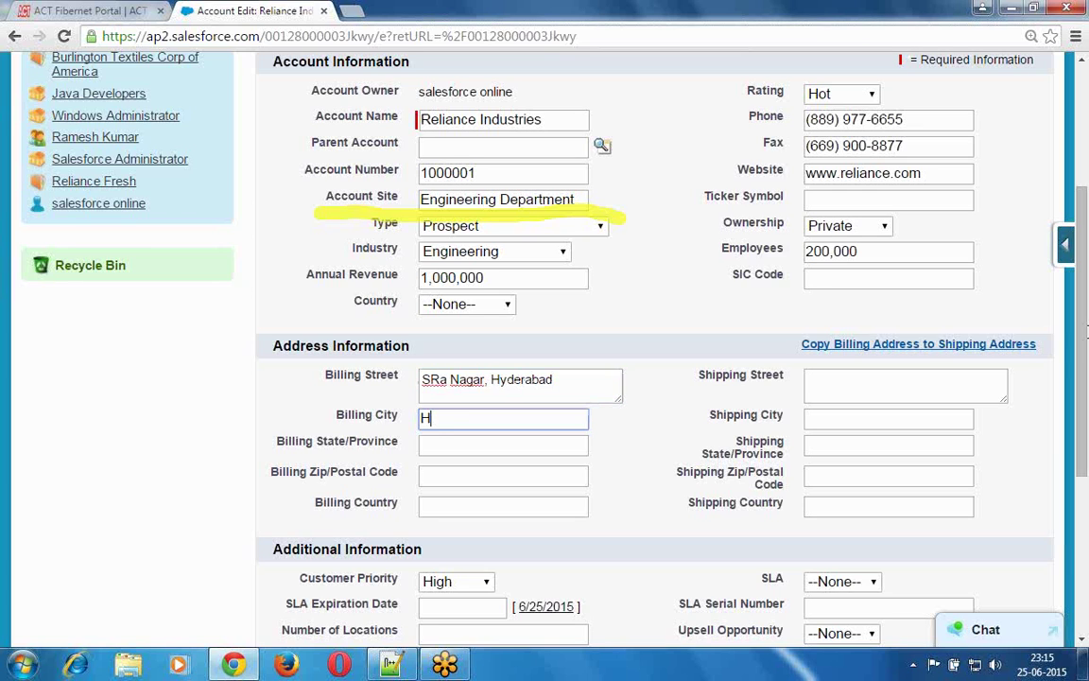
{"action": "type", "text": "ra"}
{"action": "type", "text": "bad"}
{"action": "key", "text": "Tab"}
{"action": "key", "text": "shift+Tab"}
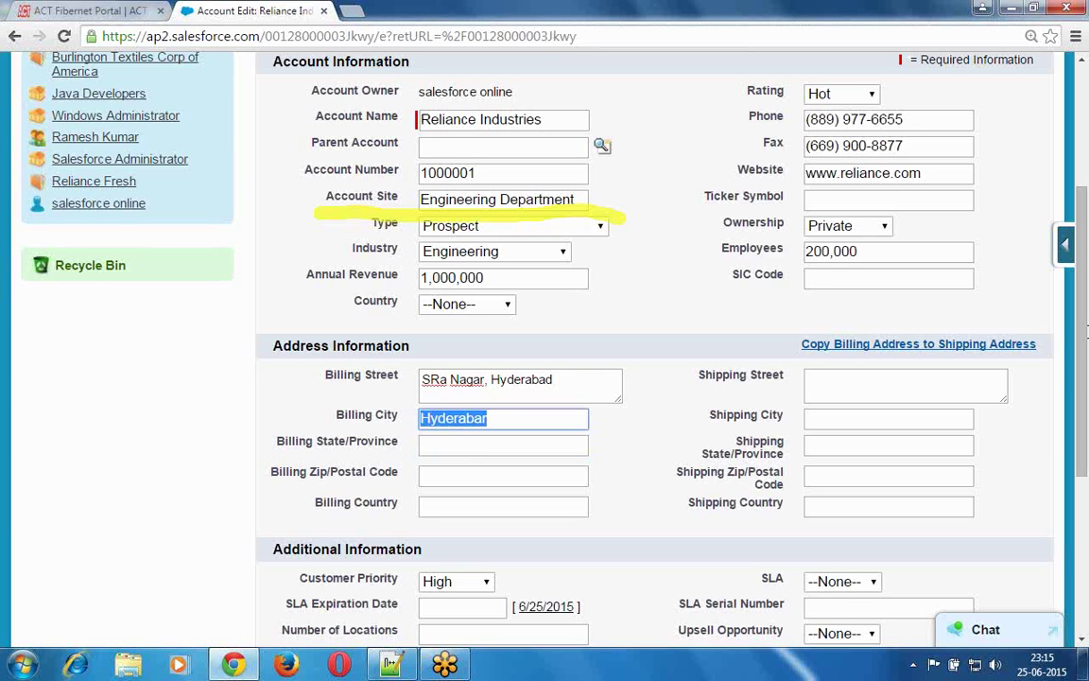
{"action": "key", "text": "End"}
{"action": "key", "text": "BackSpace"}
{"action": "type", "text": "d"}
- Add the billing state, zip code and country India, then save the account
{"action": "key", "text": "Tab"}
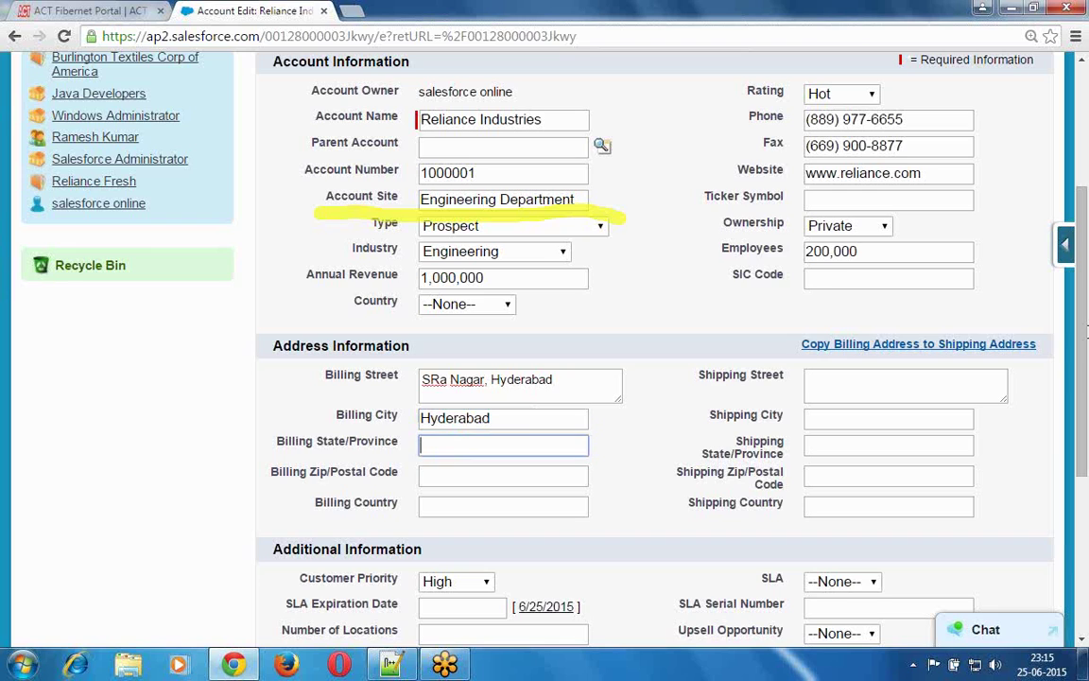
{"action": "type", "text": "Telangana"}
{"action": "key", "text": "Tab"}
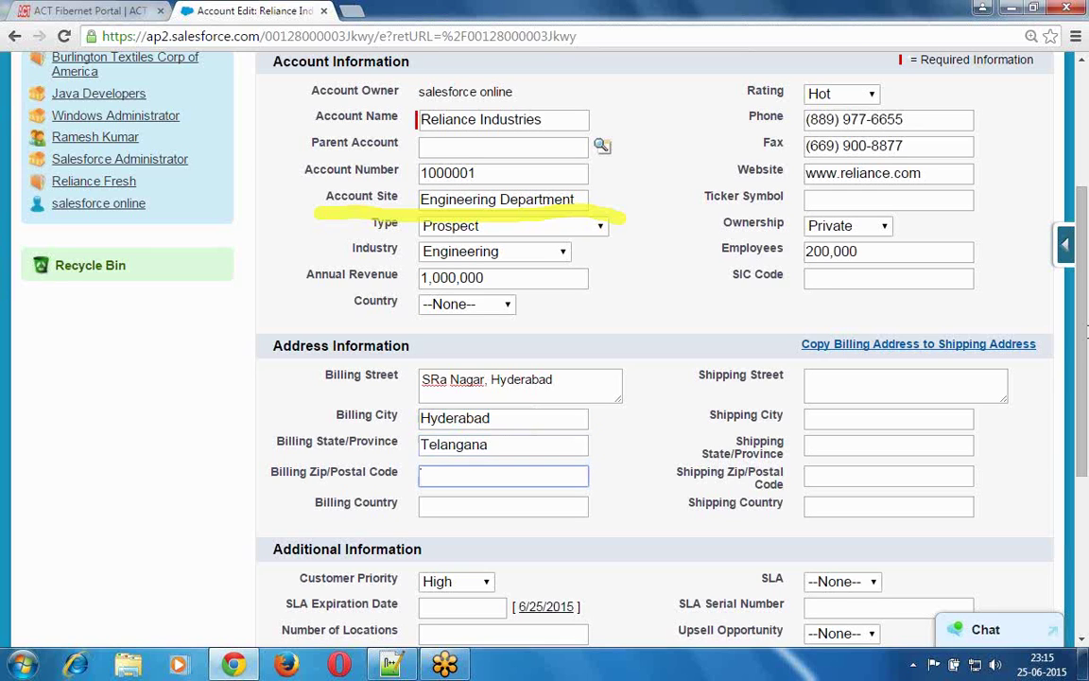
{"action": "type", "text": "500038"}
{"action": "key", "text": "Tab"}
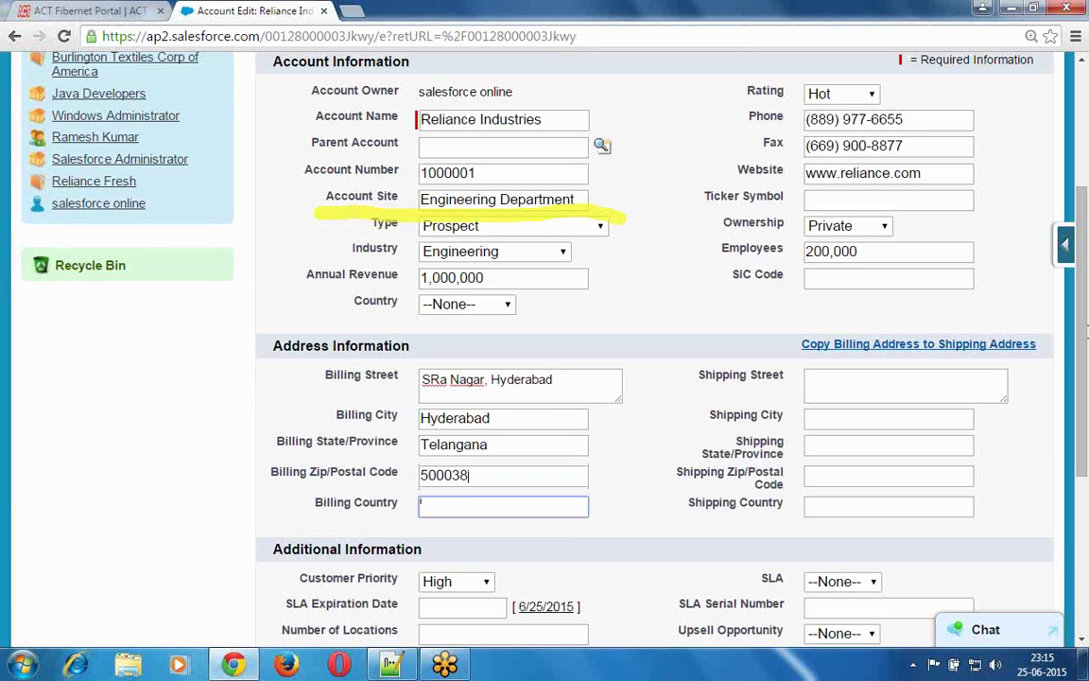
{"action": "type", "text": "India"}
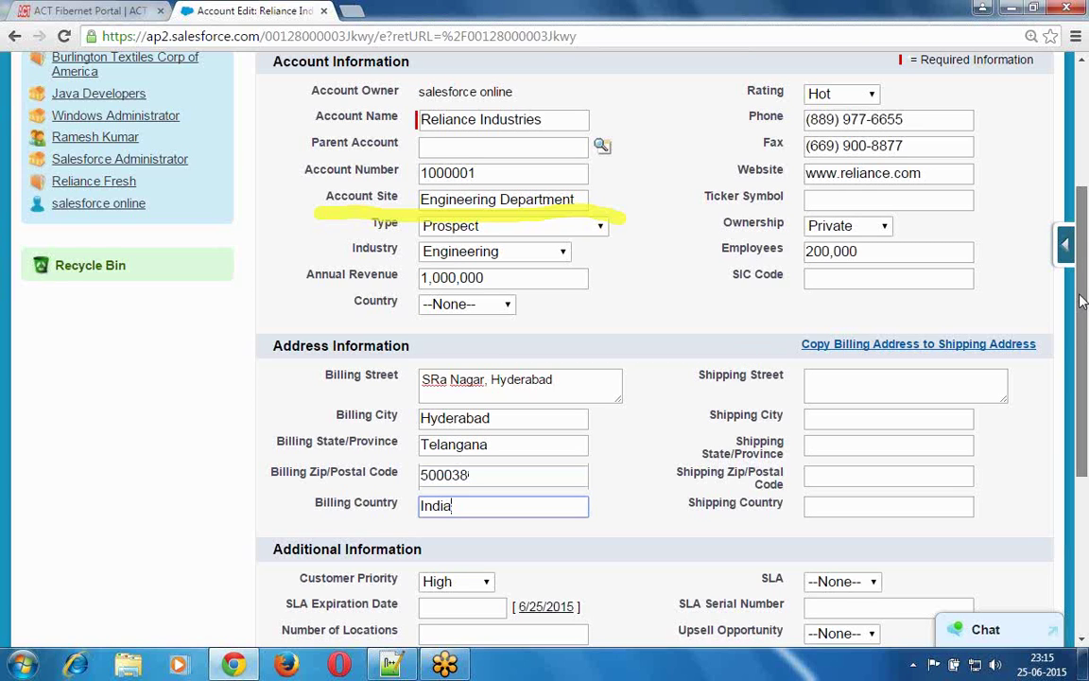
{"action": "left_click_drag", "start_coordinate": [1082, 301], "coordinate": [1082, 281]}
{"action": "scroll", "coordinate": [1082, 280], "scroll_direction": "up", "scroll_amount": 1}
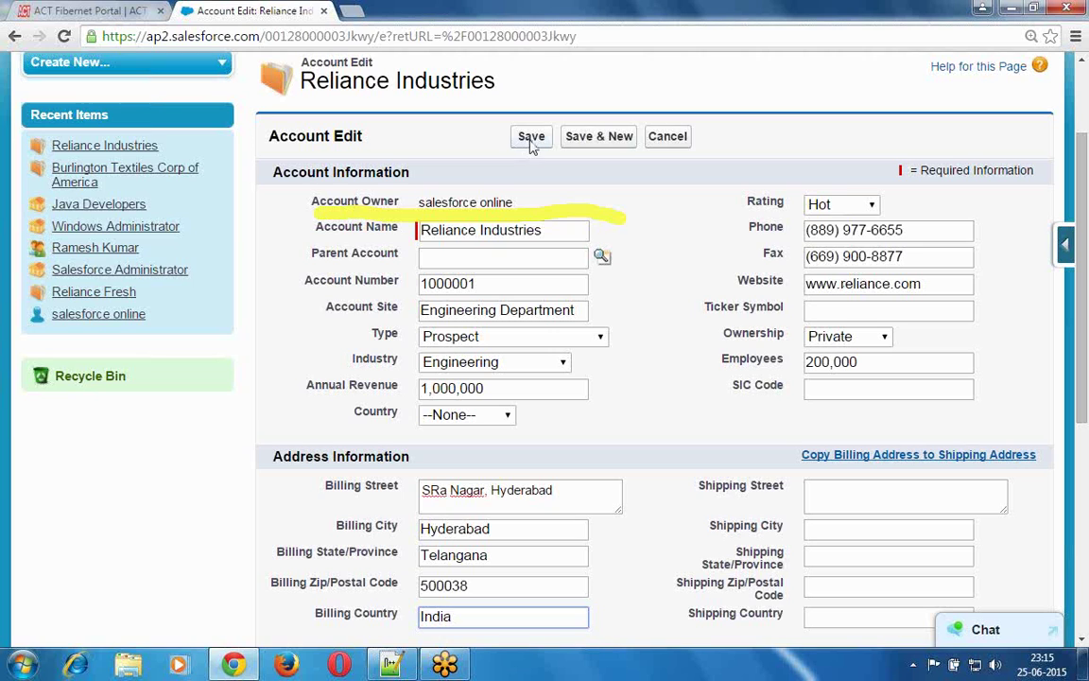
{"action": "left_click", "coordinate": [531, 139]}
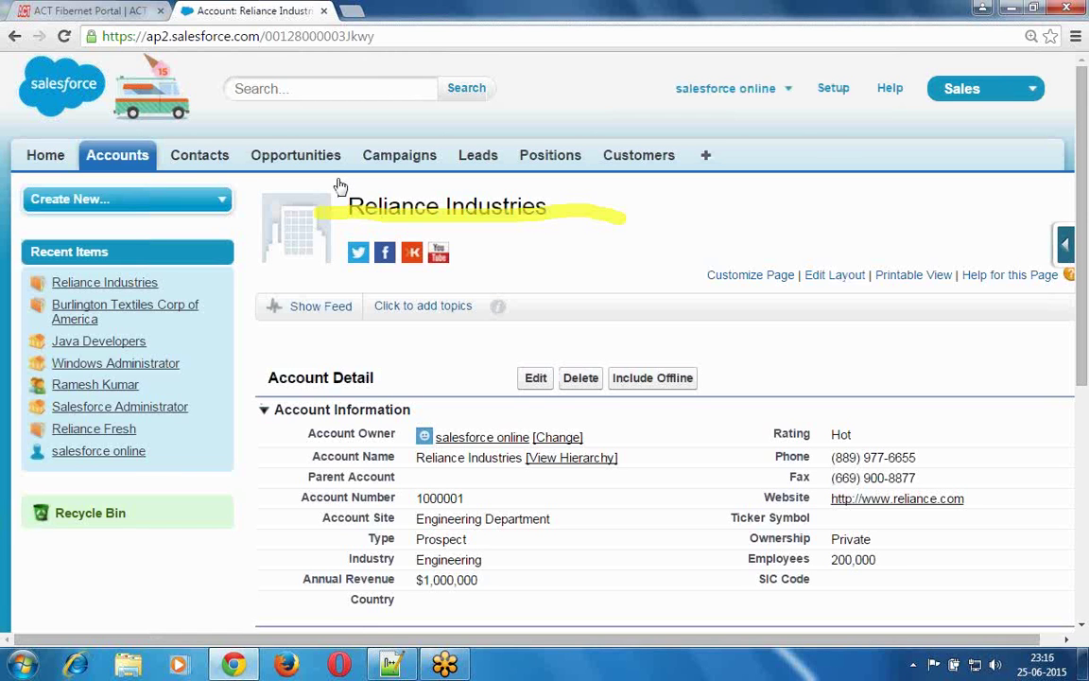
- Start a blank new contact from the Contacts home page's Recent Contacts section
{"action": "left_click", "coordinate": [198, 161]}
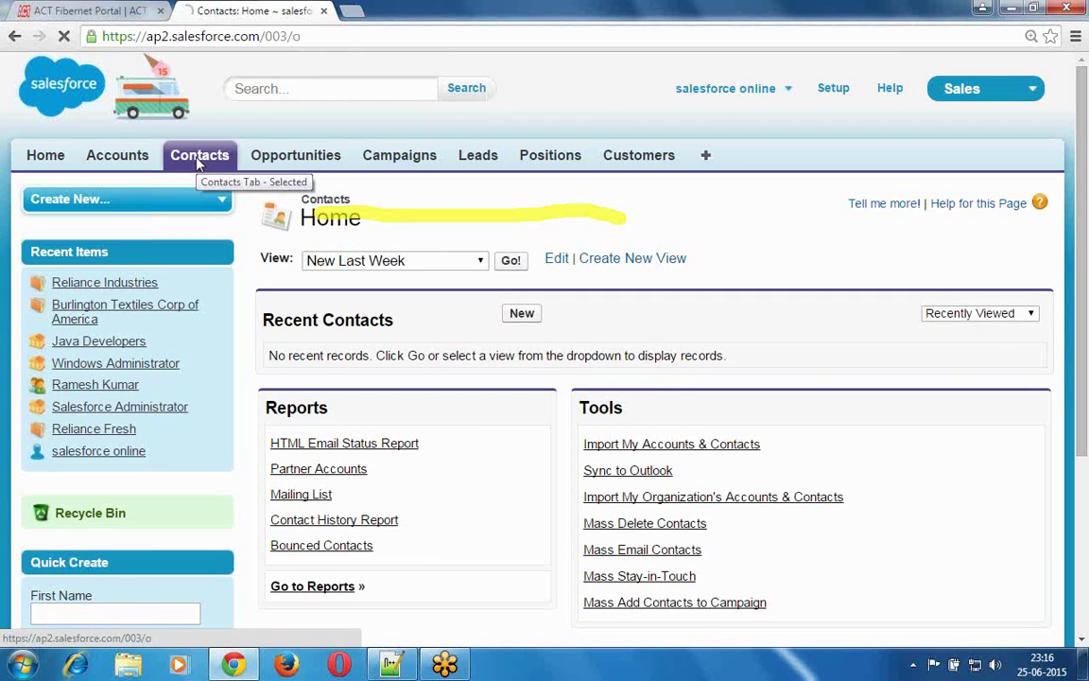
{"action": "left_click", "coordinate": [522, 313]}
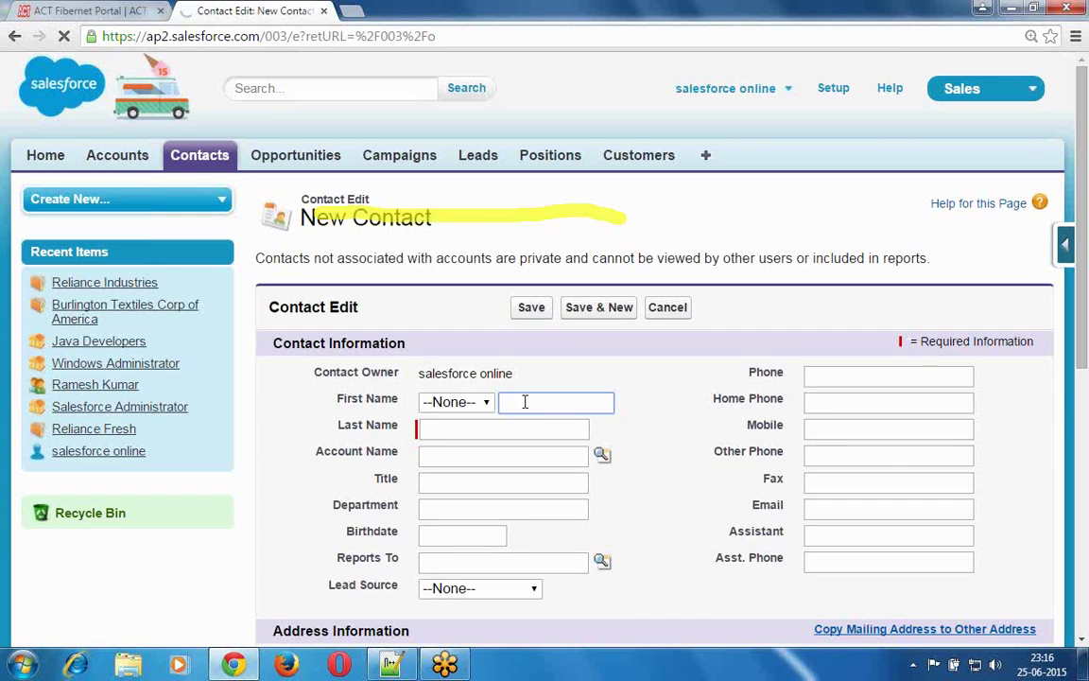
- Enter the contact's first and last name and link it to the Reliance Industries account
{"action": "left_click", "coordinate": [525, 401]}
{"action": "key", "text": "Down"}
{"action": "key", "text": "Return"}
{"action": "key", "text": "Tab"}
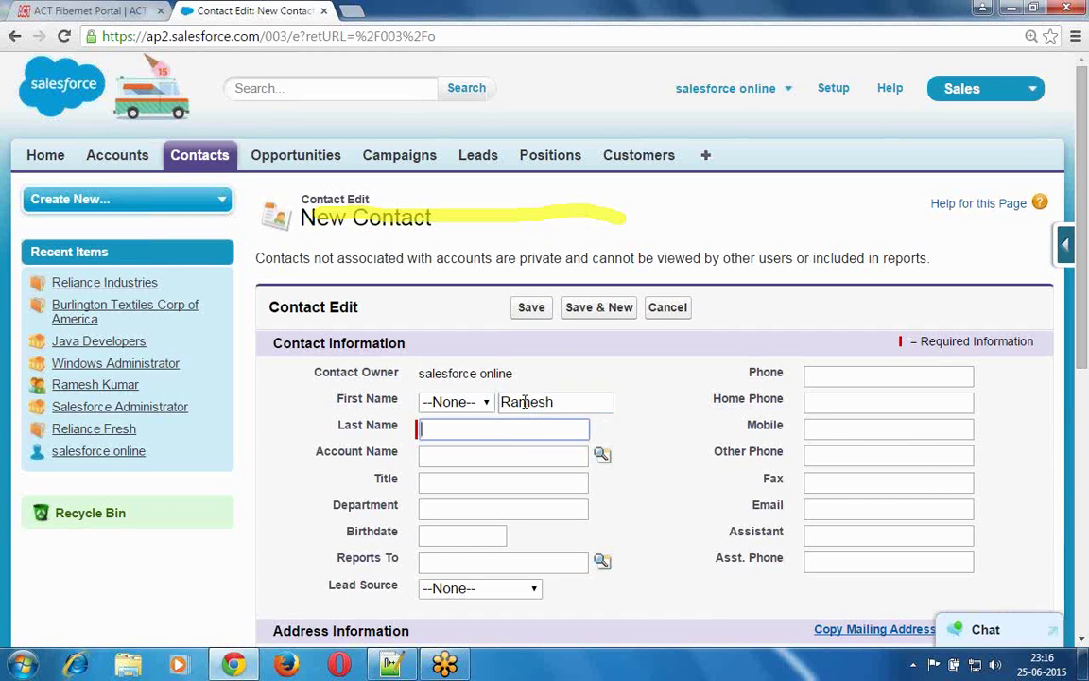
{"action": "type", "text": "Kumar"}
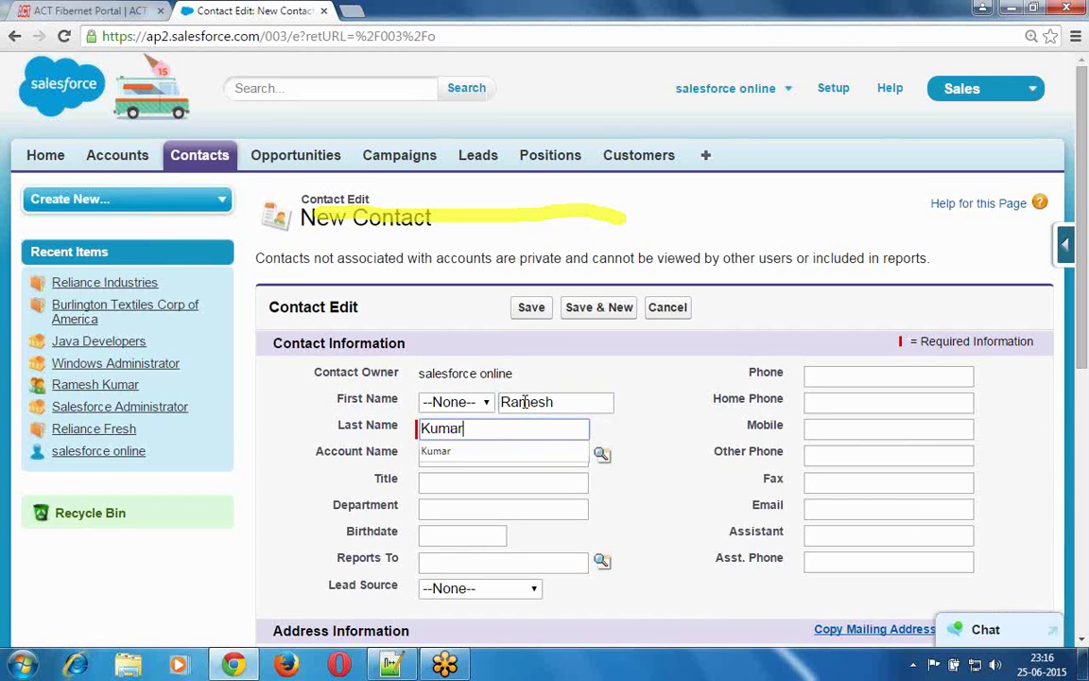
{"action": "key", "text": "Escape"}
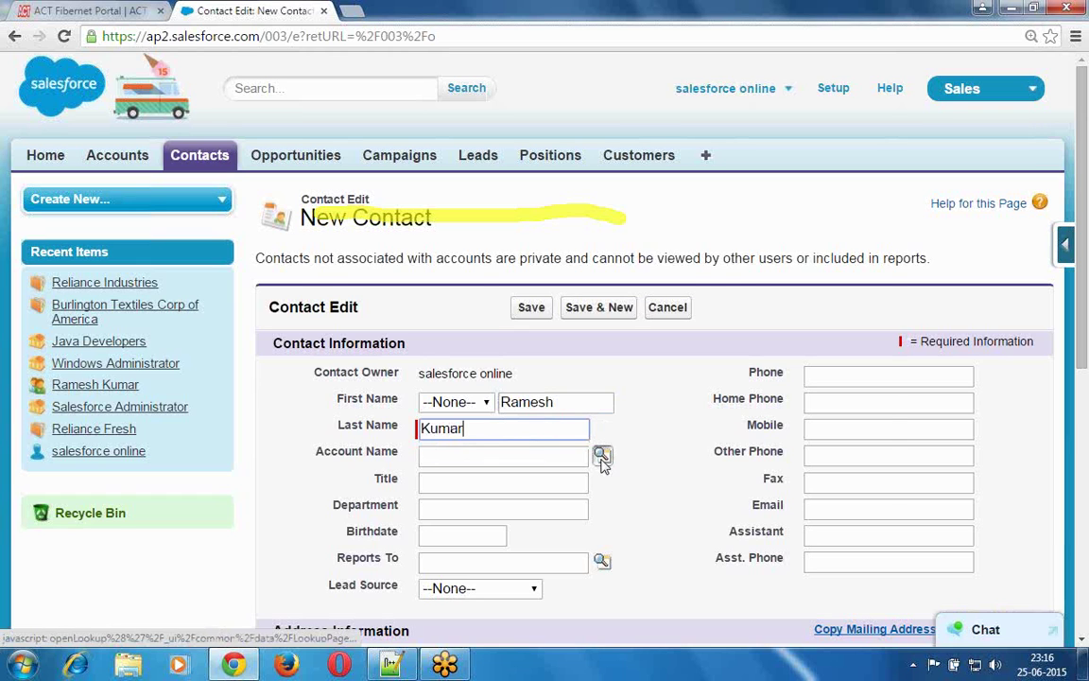
{"action": "left_click", "coordinate": [601, 456]}
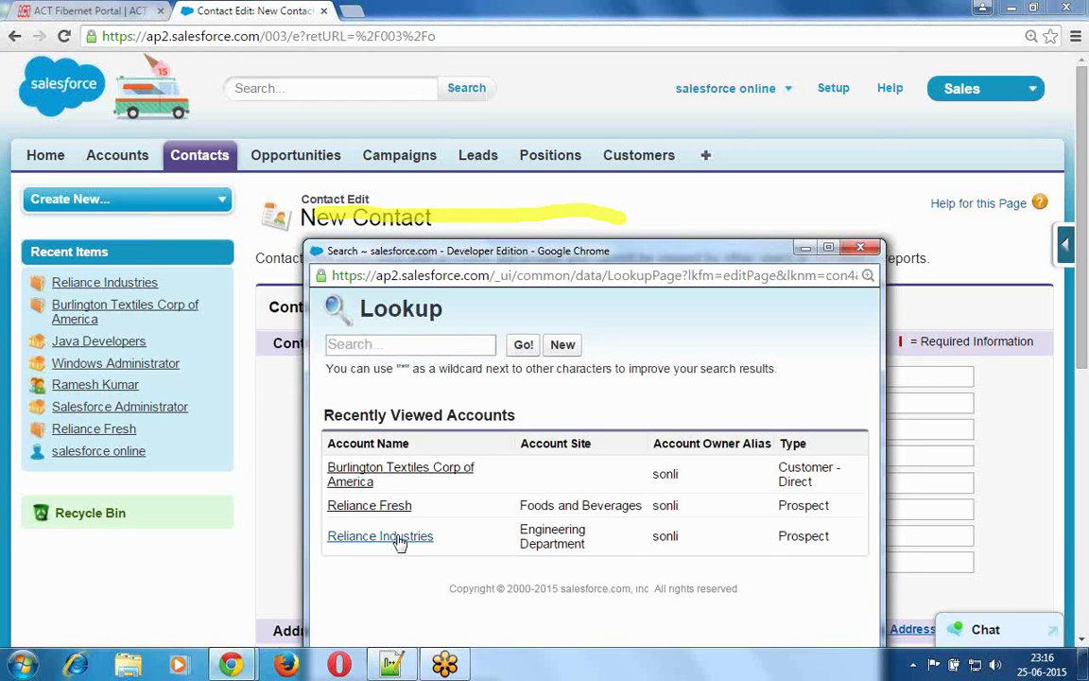
{"action": "left_click", "coordinate": [380, 536]}
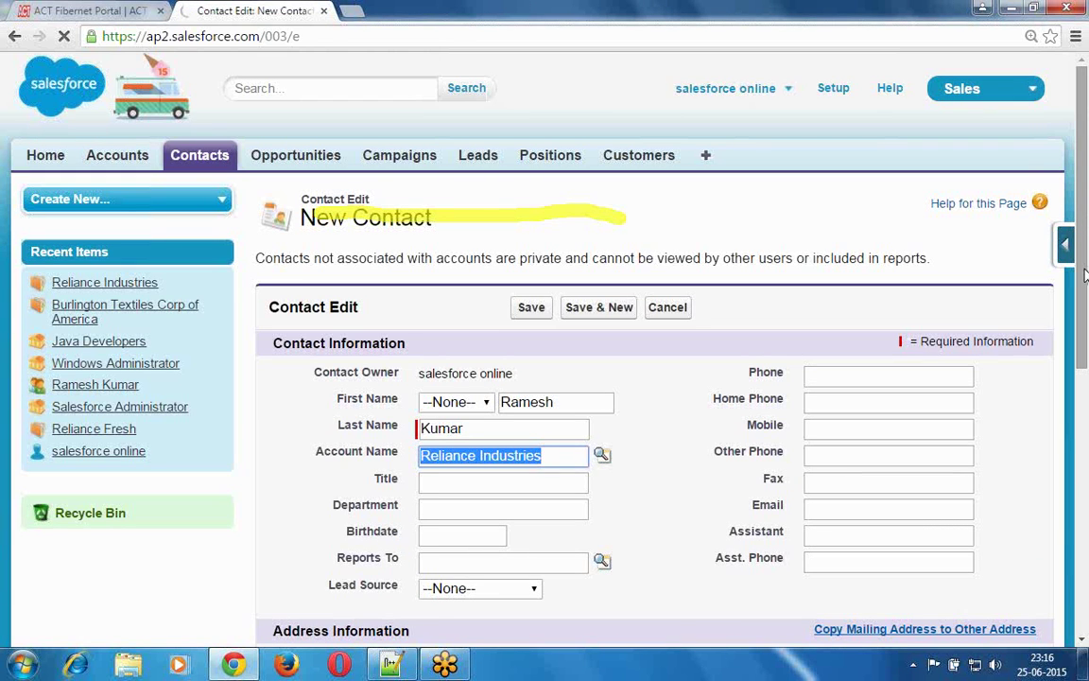
- Fill in the contact's phone, home phone and mobile numbers
{"action": "scroll", "coordinate": [1086, 274], "scroll_direction": "down", "scroll_amount": 2}
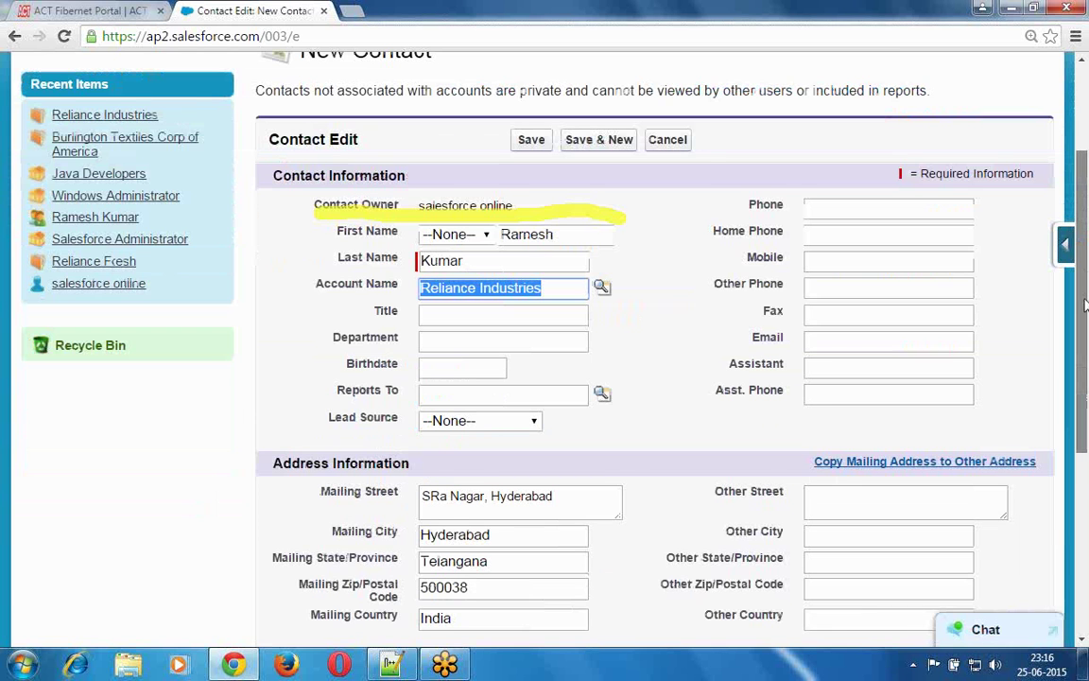
{"action": "scroll", "coordinate": [1085, 304], "scroll_direction": "down", "scroll_amount": 1}
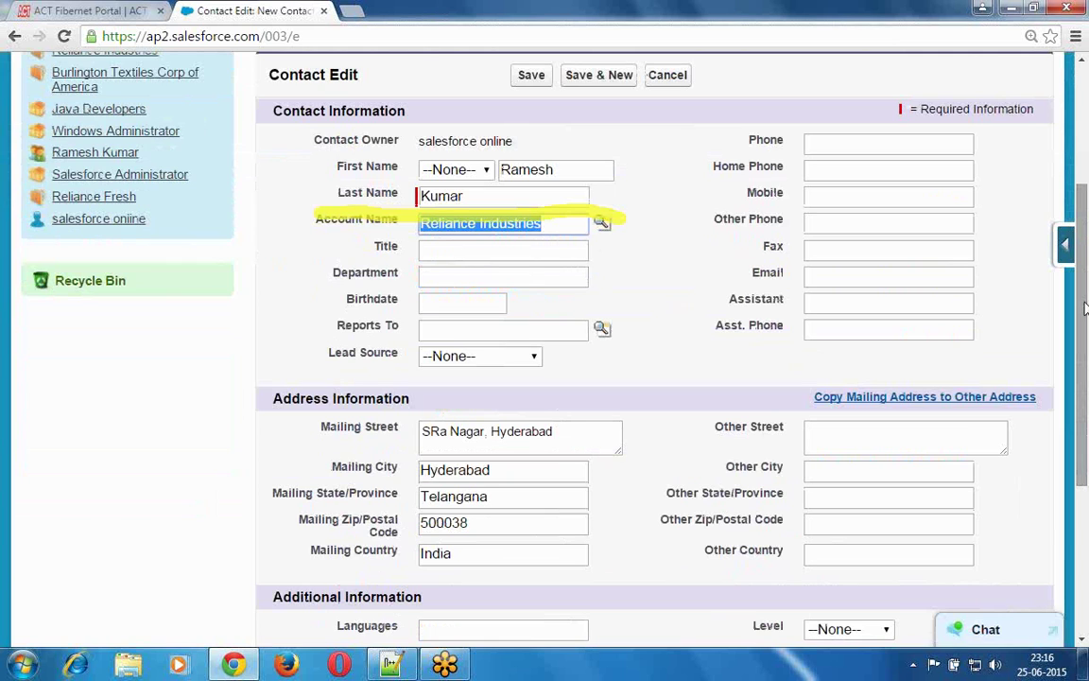
{"action": "left_click", "coordinate": [856, 143]}
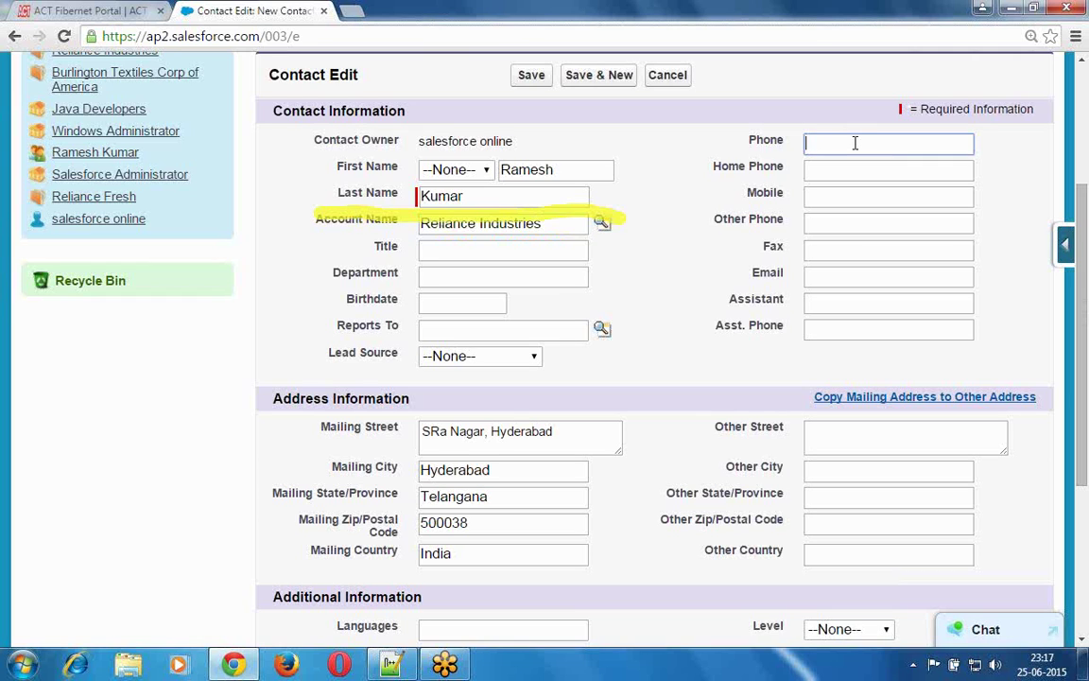
{"action": "key", "text": "Tab"}
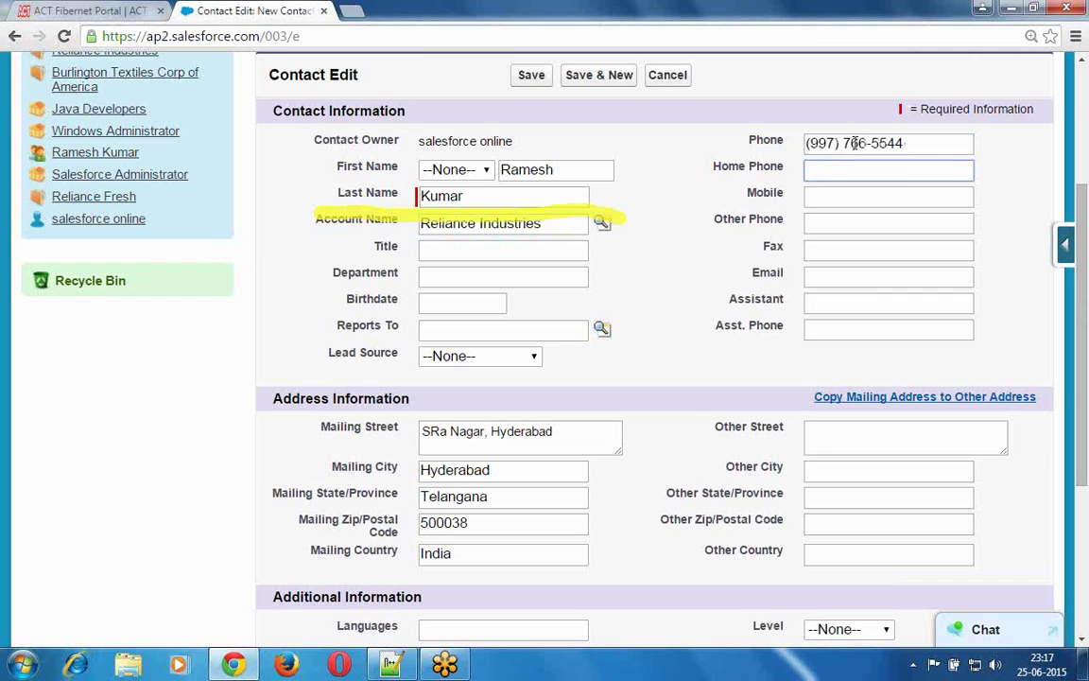
{"action": "key", "text": "Tab"}
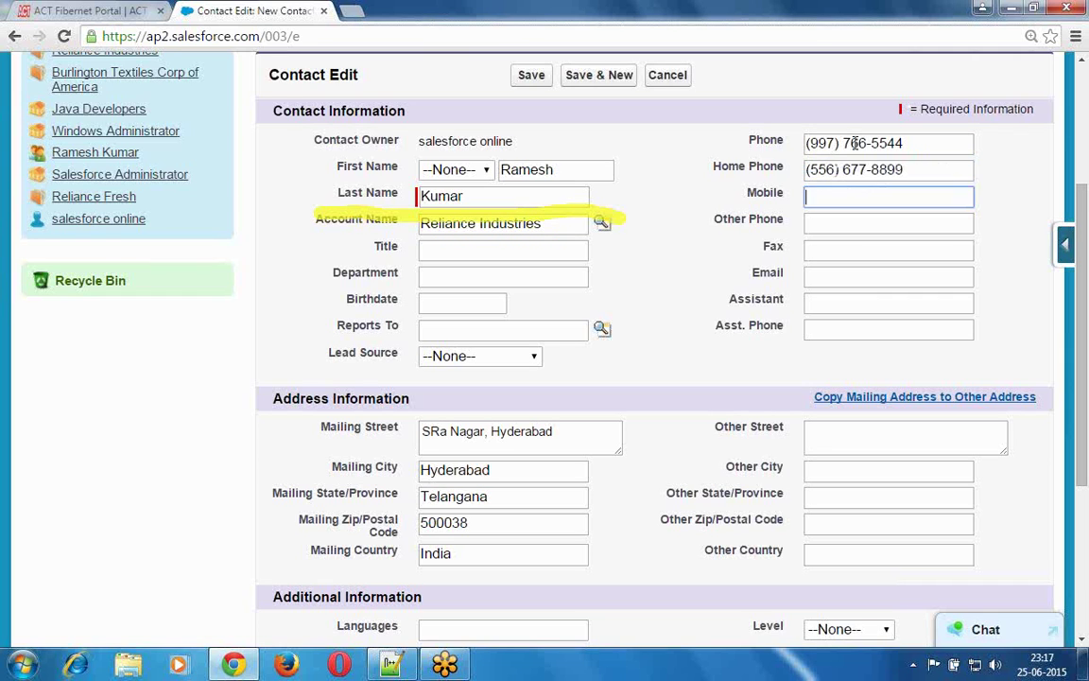
- Add the contact's fax number and e-mail address, leaving Other Phone empty
{"action": "key", "text": "Tab"}
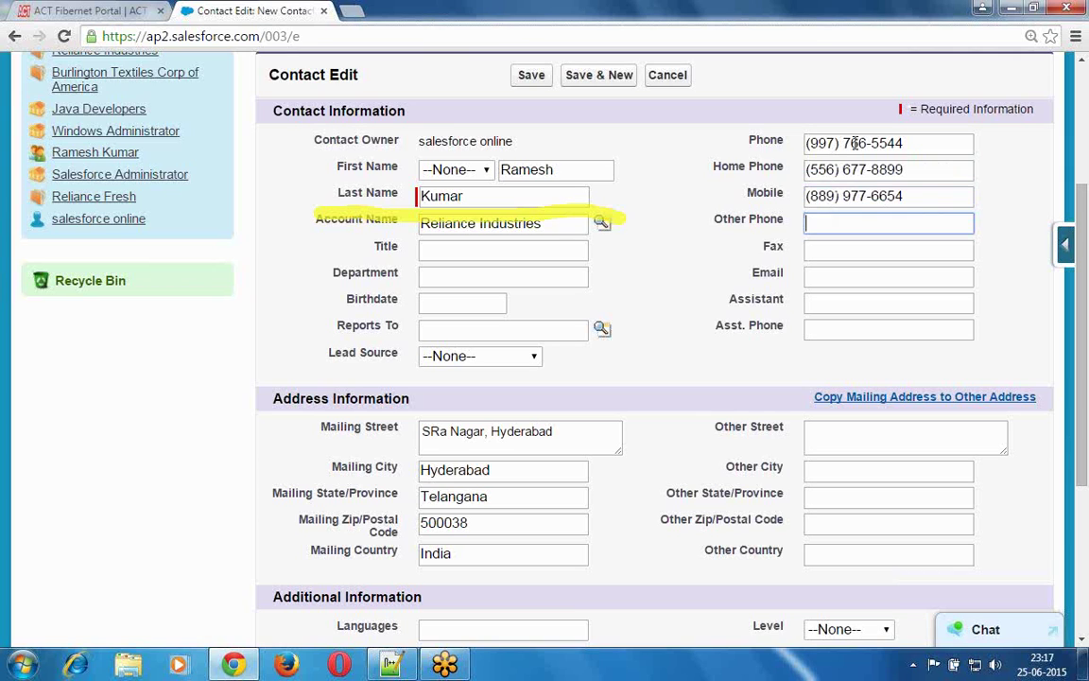
{"action": "key", "text": "Tab"}
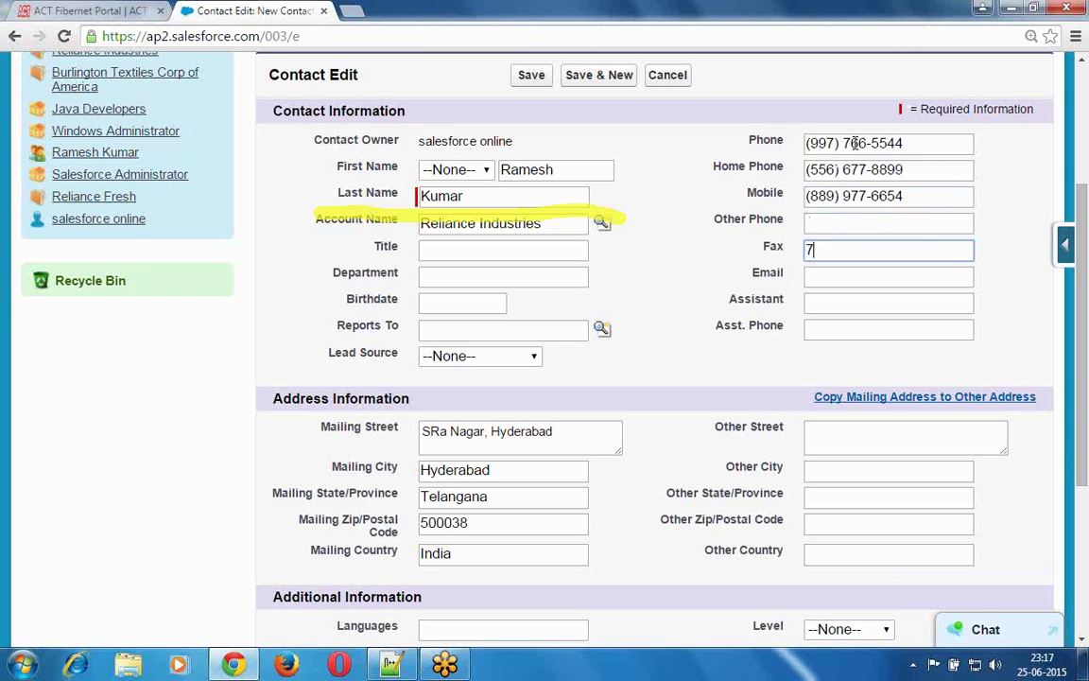
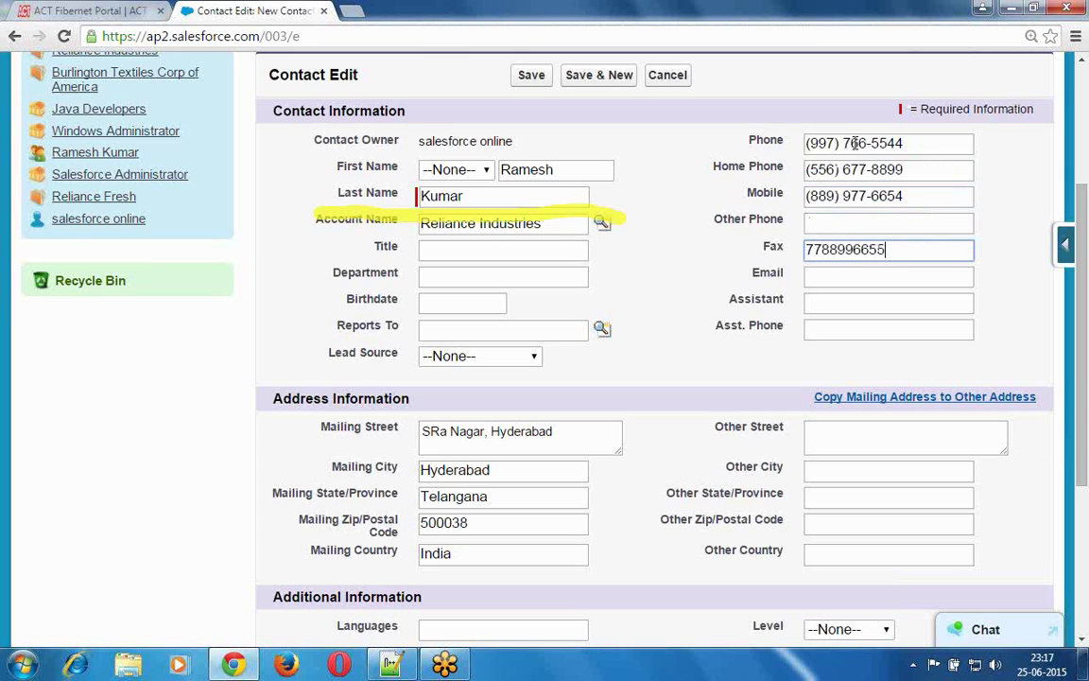
{"action": "key", "text": "Tab"}
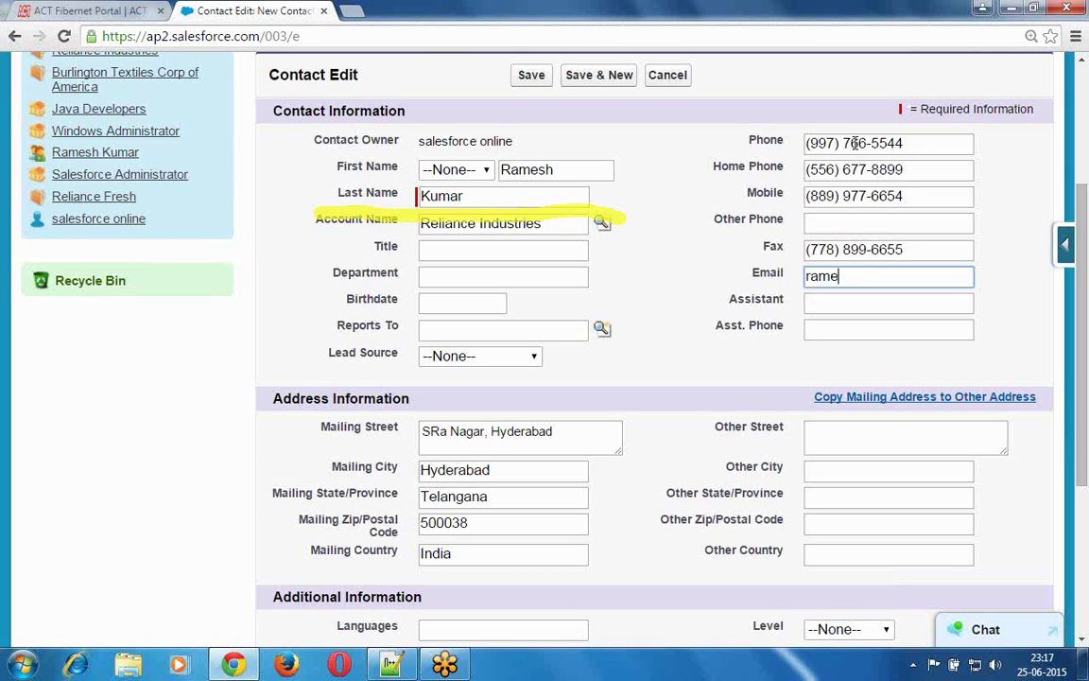
{"action": "key", "text": "Tab"}
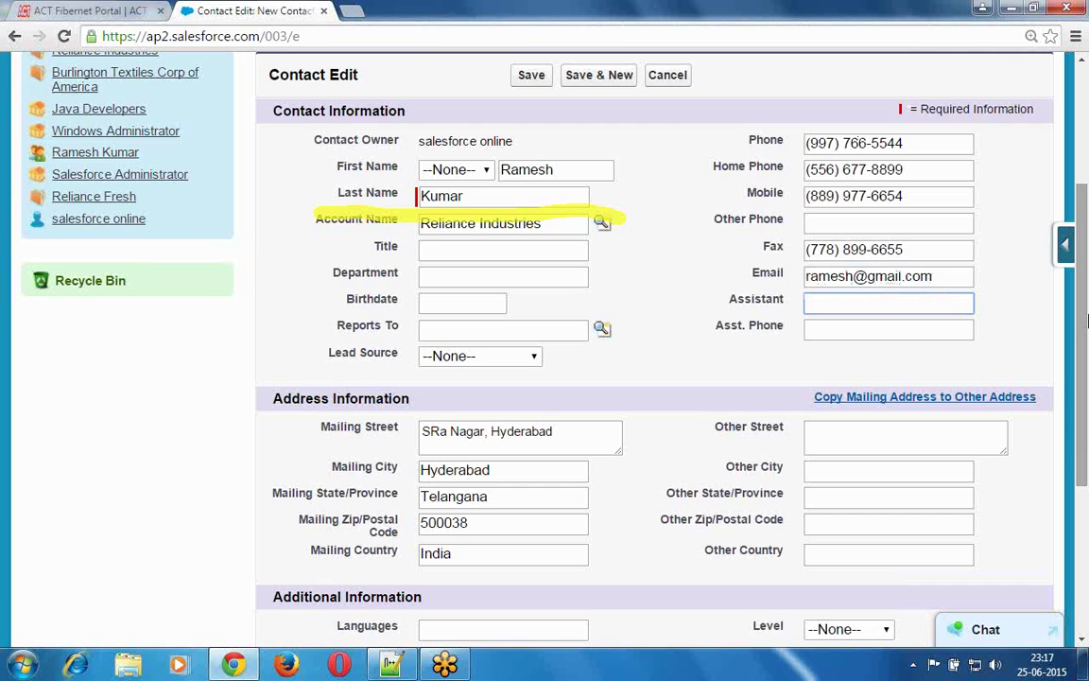
- Save the contact, check its Reliance Industries account link, and return to Contacts home
{"action": "left_click", "coordinate": [528, 76]}
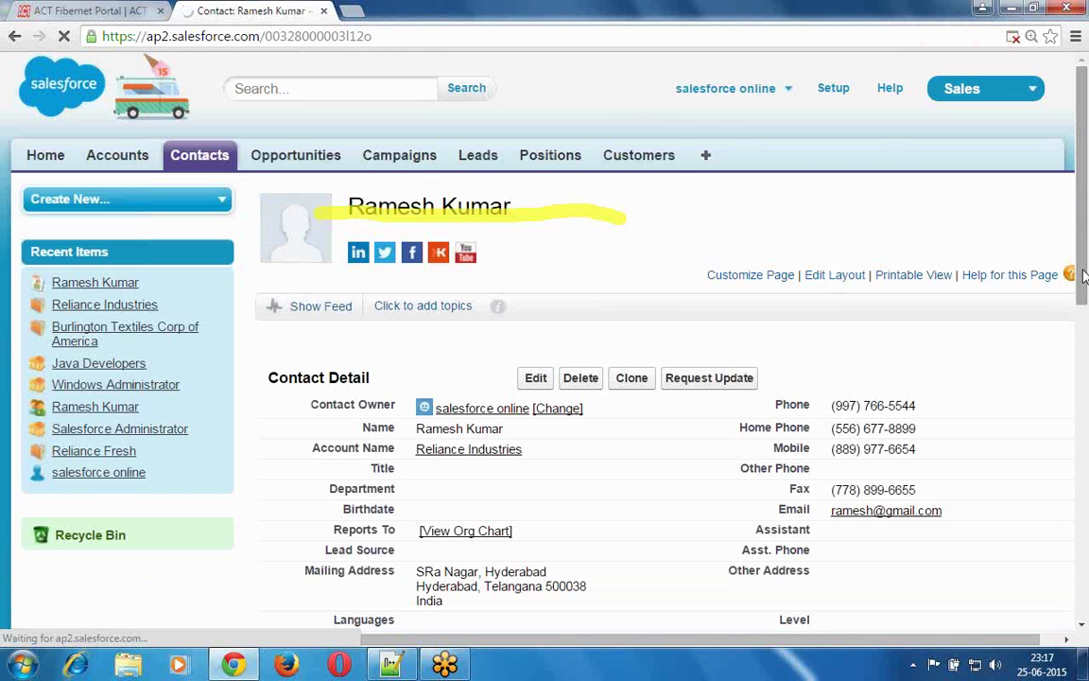
{"action": "scroll", "coordinate": [1084, 274], "scroll_direction": "down", "scroll_amount": 3}
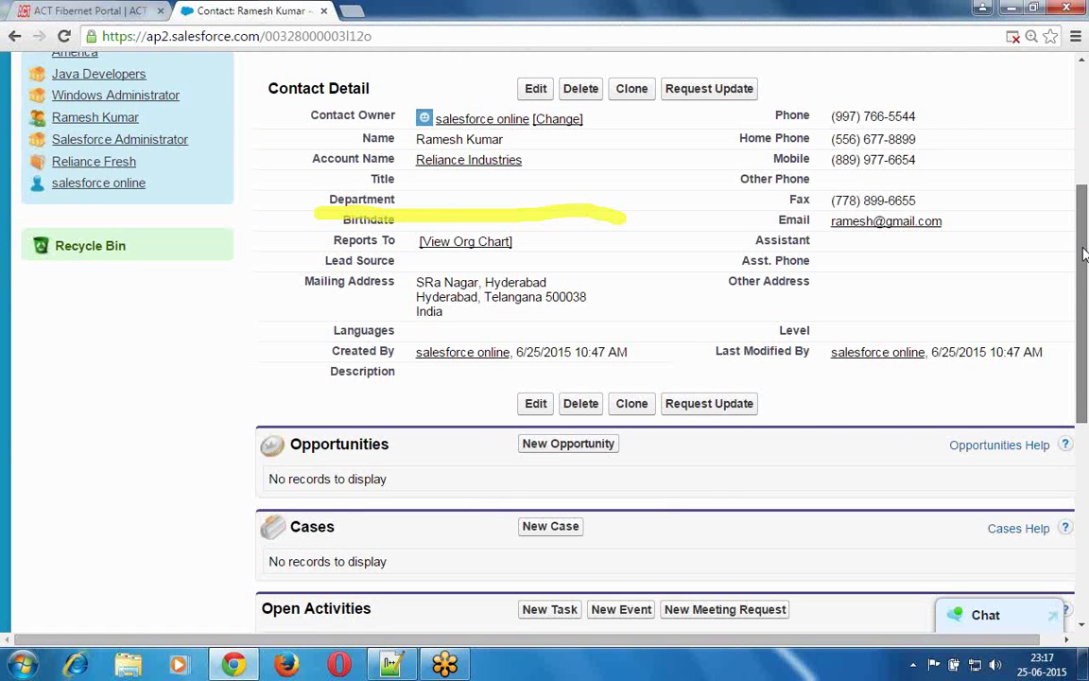
{"action": "scroll", "coordinate": [1084, 254], "scroll_direction": "up", "scroll_amount": 1}
{"action": "scroll", "coordinate": [1084, 250], "scroll_direction": "up", "scroll_amount": 3}
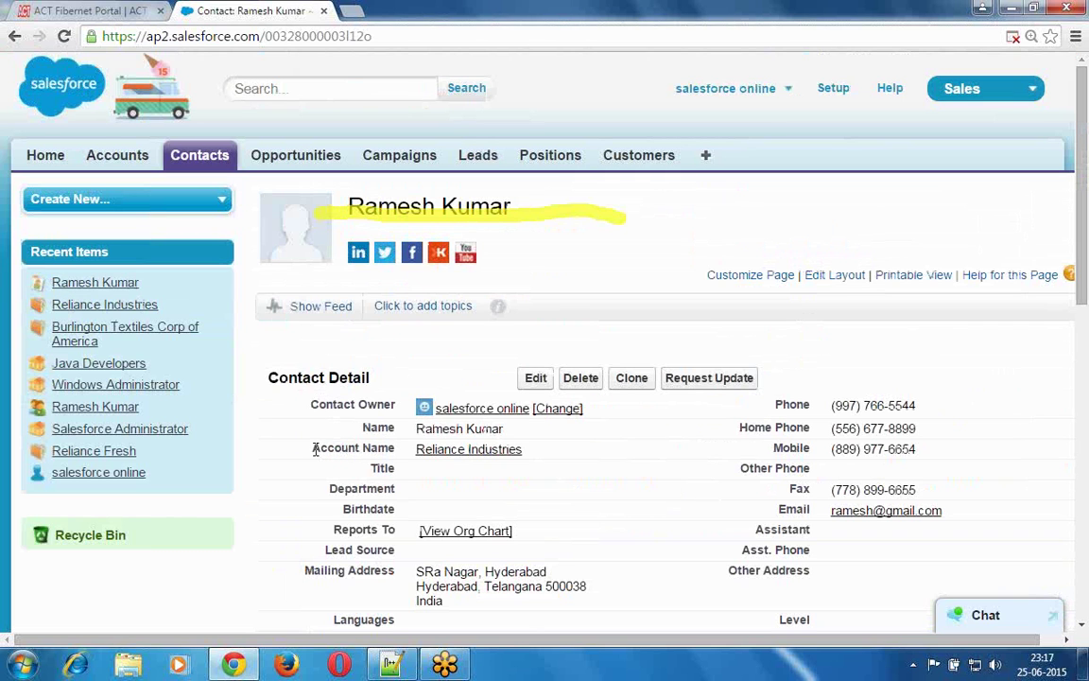
{"action": "left_click_drag", "start_coordinate": [348, 447], "coordinate": [518, 454]}
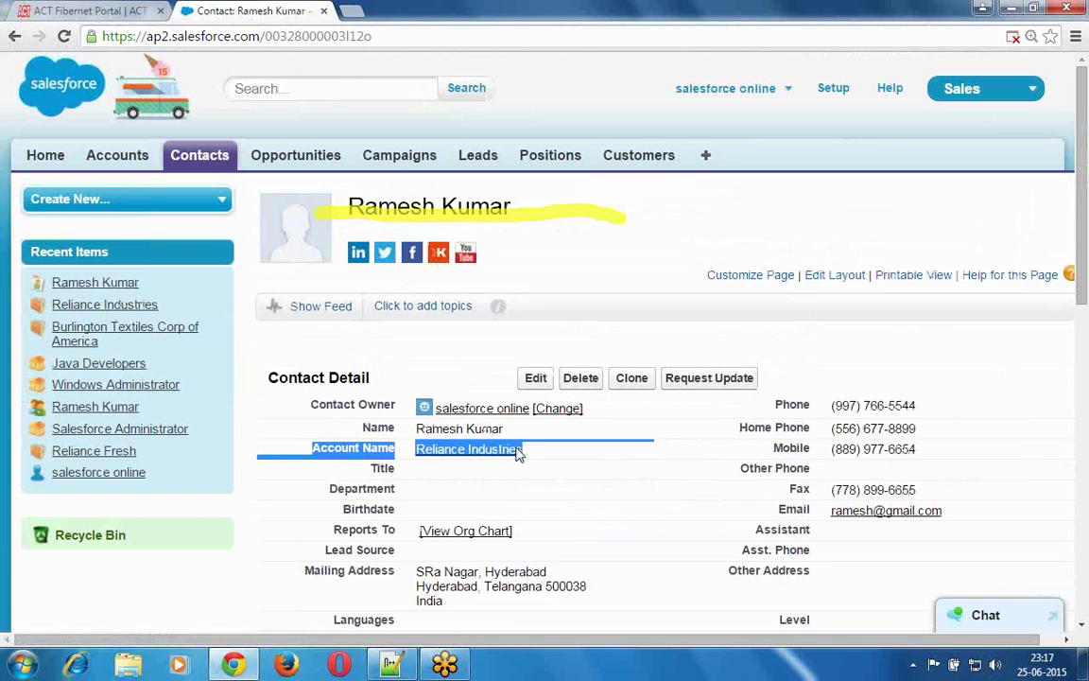
{"action": "left_click", "coordinate": [322, 329]}
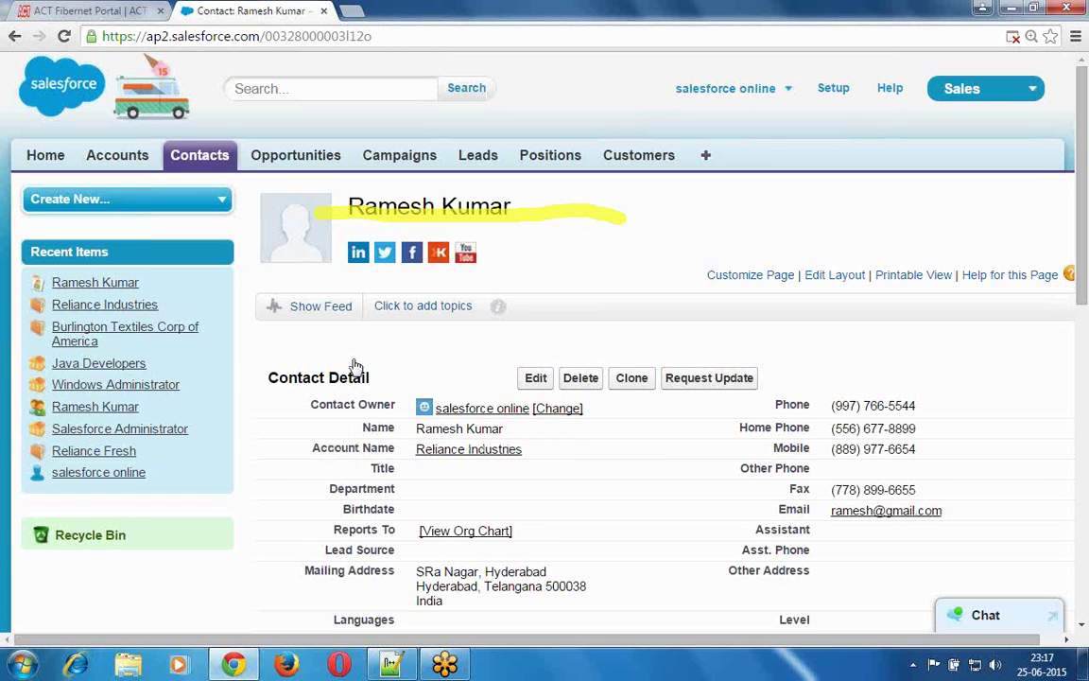
{"action": "left_click", "coordinate": [201, 159]}
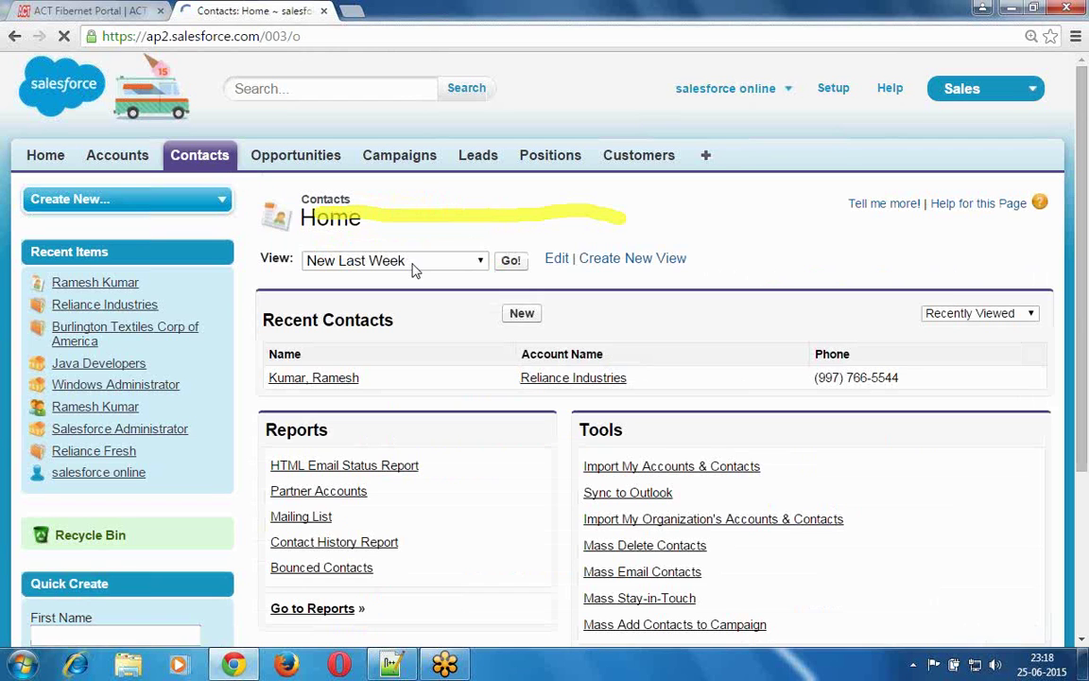
- Start a second contact with first and last name, title Software Engineer and department IT Department
{"action": "left_click", "coordinate": [523, 318]}
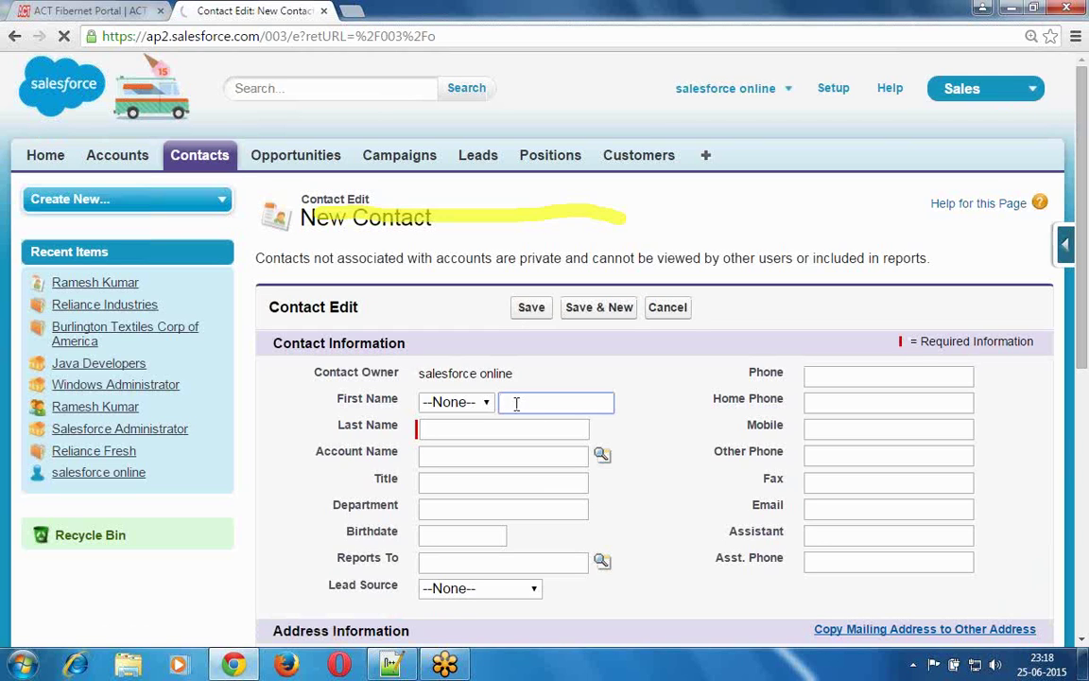
{"action": "key", "text": "Tab"}
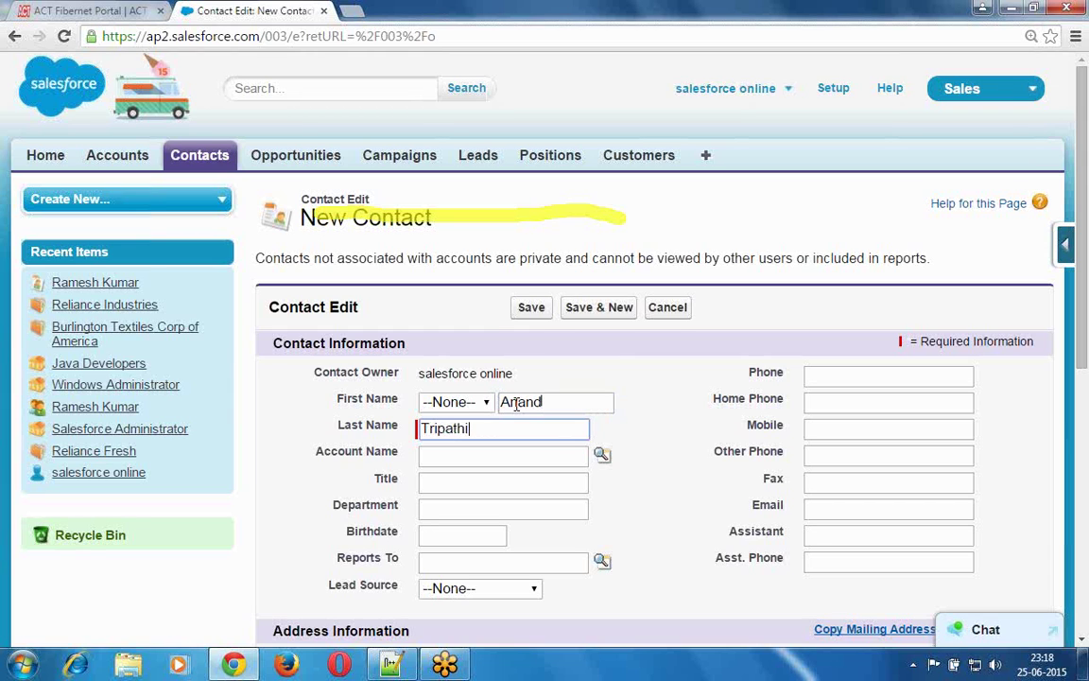
{"action": "key", "text": "Tab"}
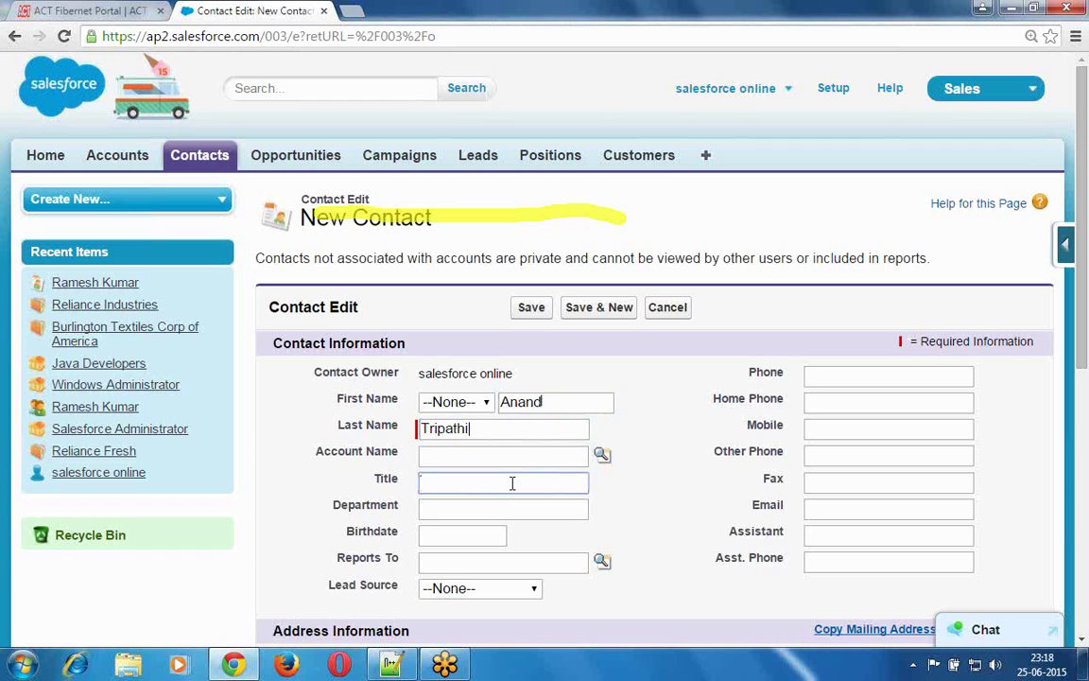
{"action": "type", "text": "Software Engineer"}
{"action": "key", "text": "Tab"}
{"action": "type", "text": "It"}
{"action": "key", "text": "BackSpace"}
{"action": "key", "text": "BackSpace"}
{"action": "type", "text": "IT Dep"}
{"action": "type", "text": "artme"}
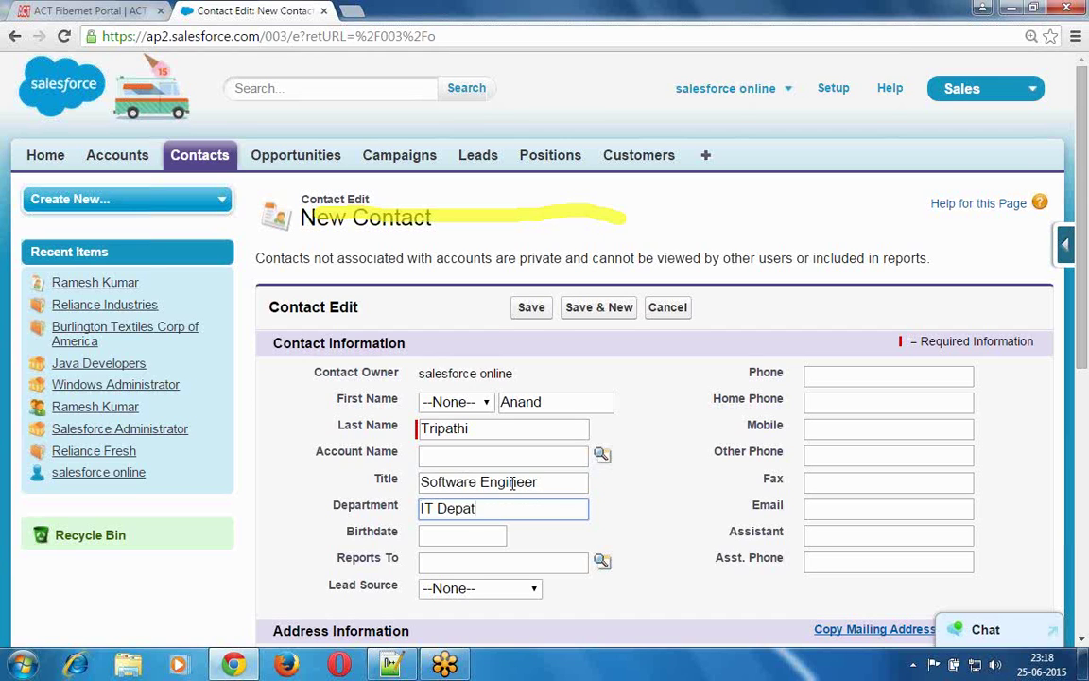
{"action": "type", "text": "nt"}
- Link the second contact to the Reliance Industries account
{"action": "left_click", "coordinate": [602, 455]}
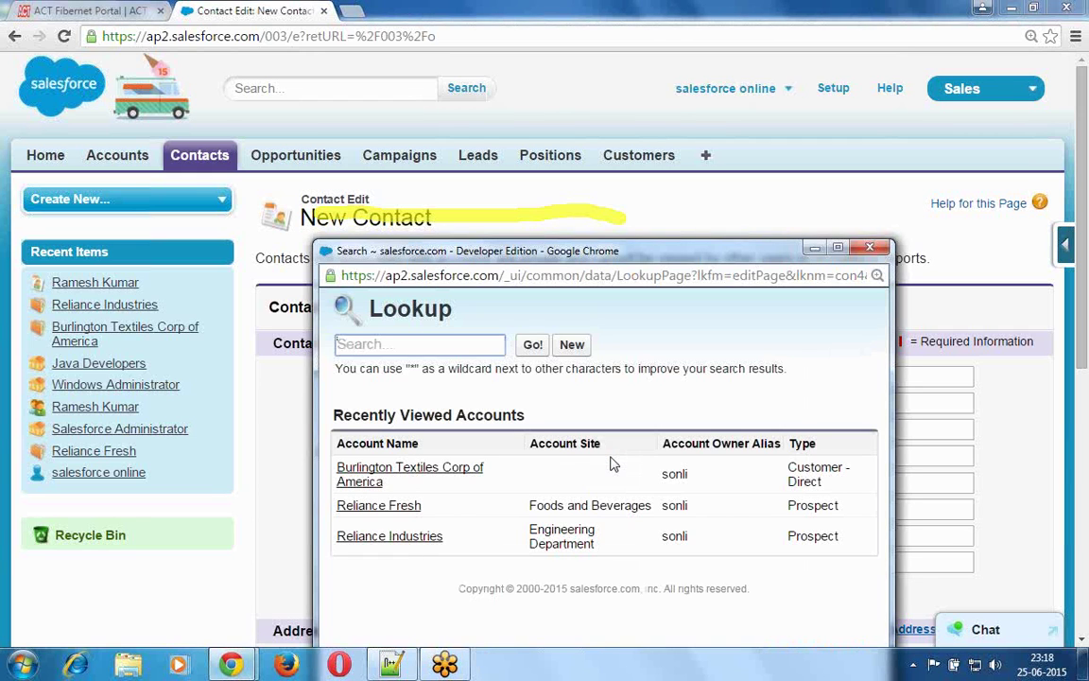
{"action": "left_click", "coordinate": [391, 537]}
{"action": "key", "text": "Return"}
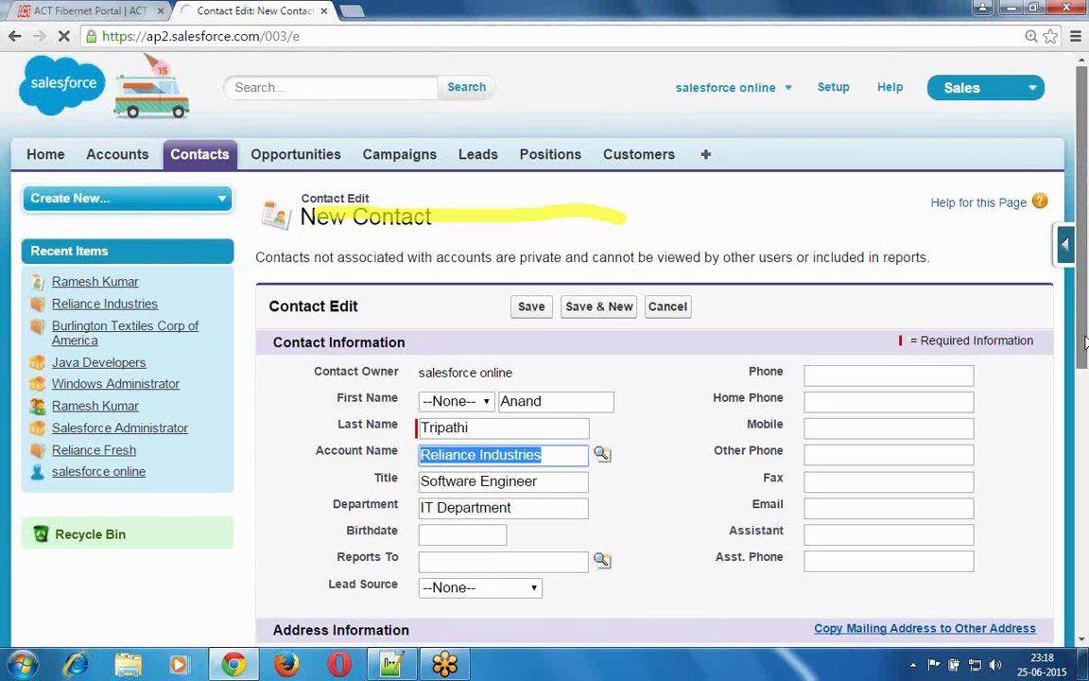
{"action": "scroll", "coordinate": [1085, 342], "scroll_direction": "down", "scroll_amount": 3}
{"action": "left_click_drag", "start_coordinate": [1086, 358], "coordinate": [1085, 292]}
- Enter the second contact's phone, home phone, mobile and fax numbers and e-mail address
{"action": "left_click", "coordinate": [884, 240]}
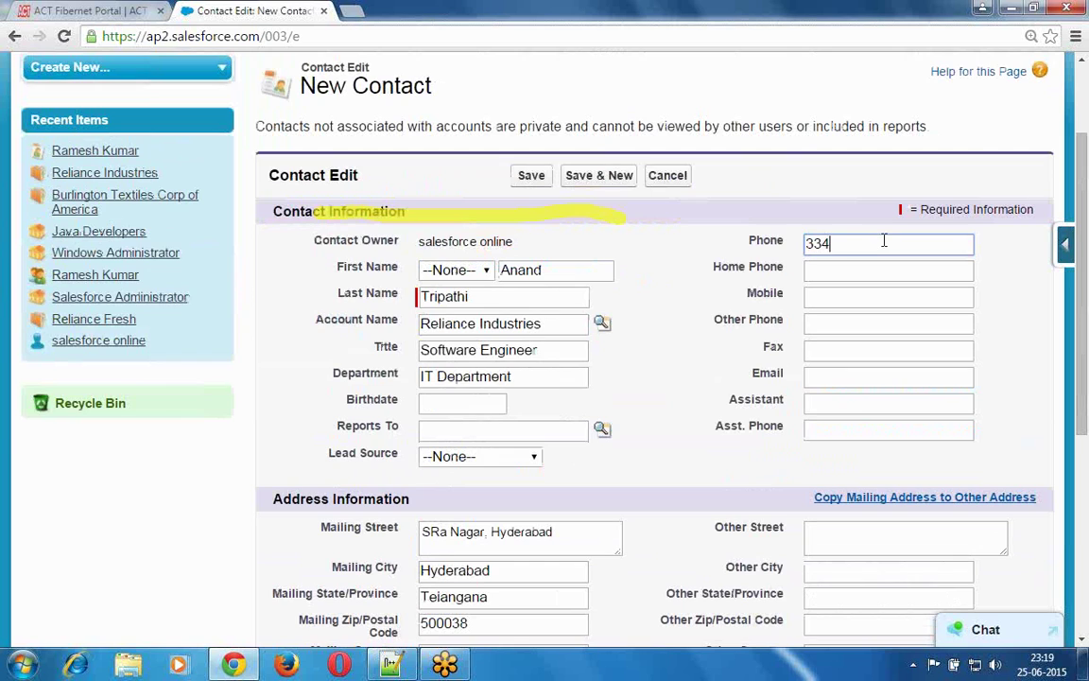
{"action": "key", "text": "Tab"}
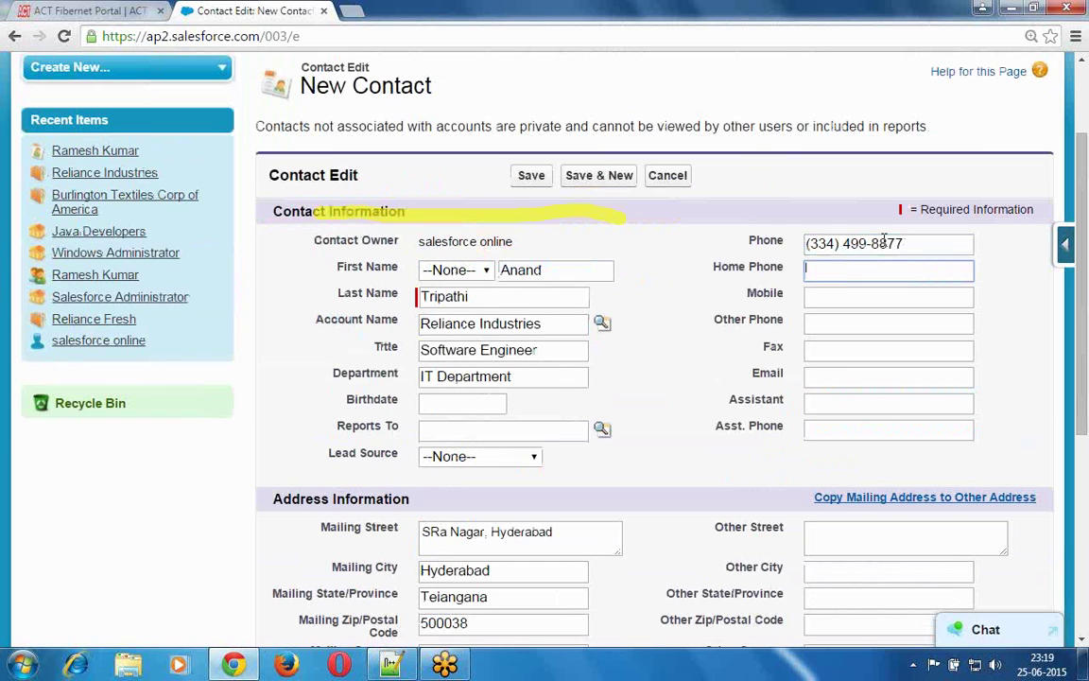
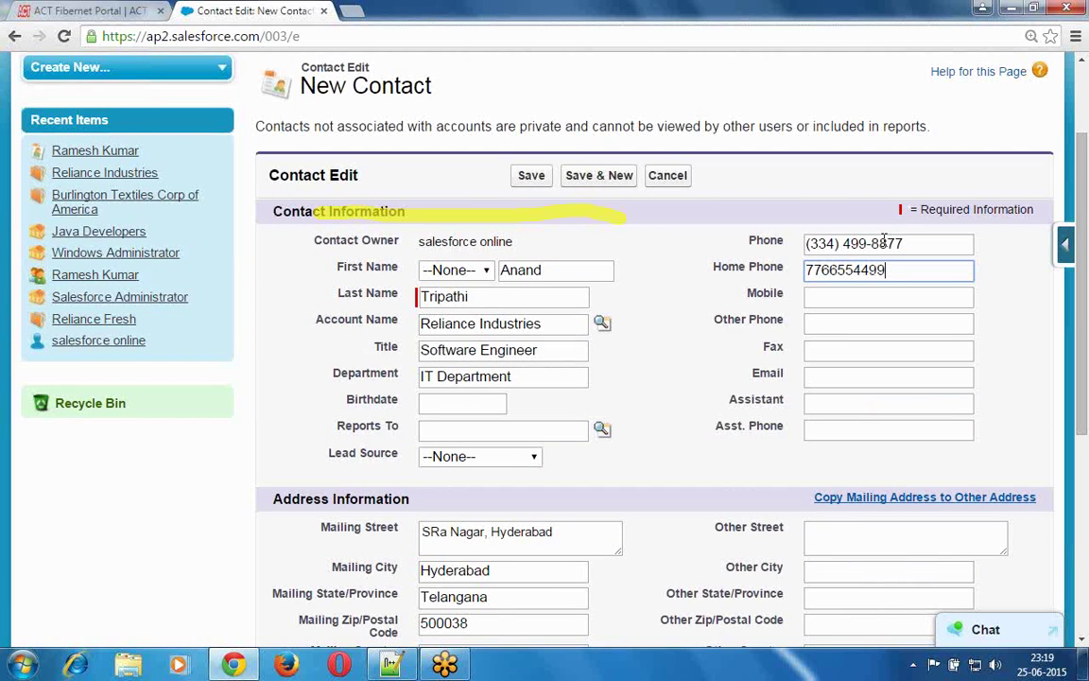
{"action": "key", "text": "Tab"}
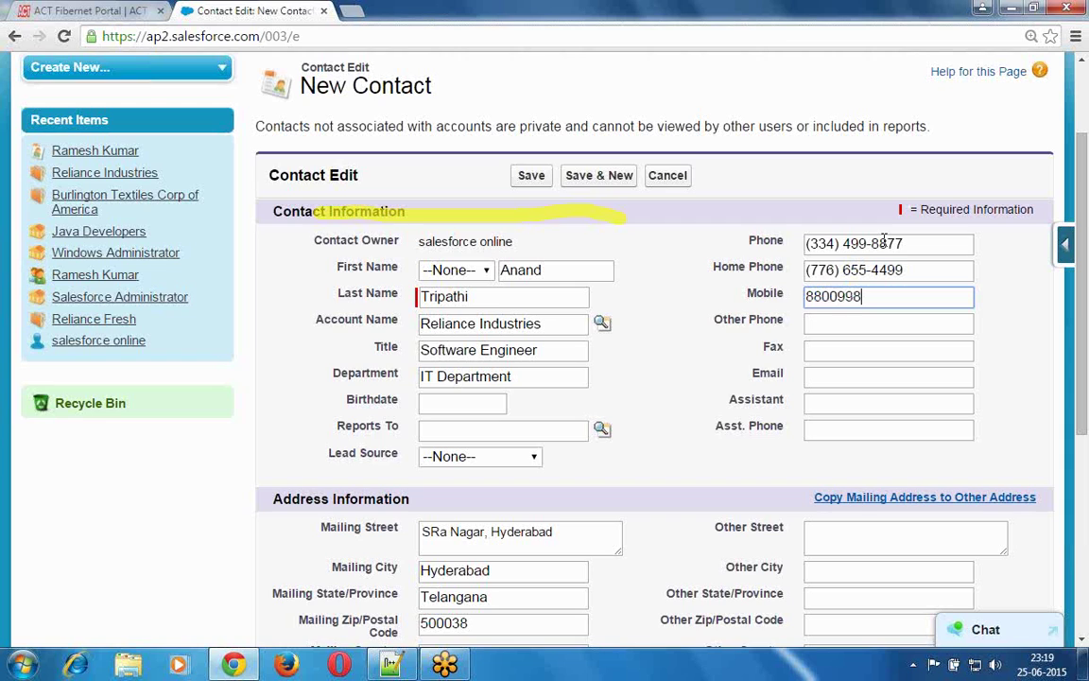
{"action": "key", "text": "Tab"}
{"action": "key", "text": "Tab"}
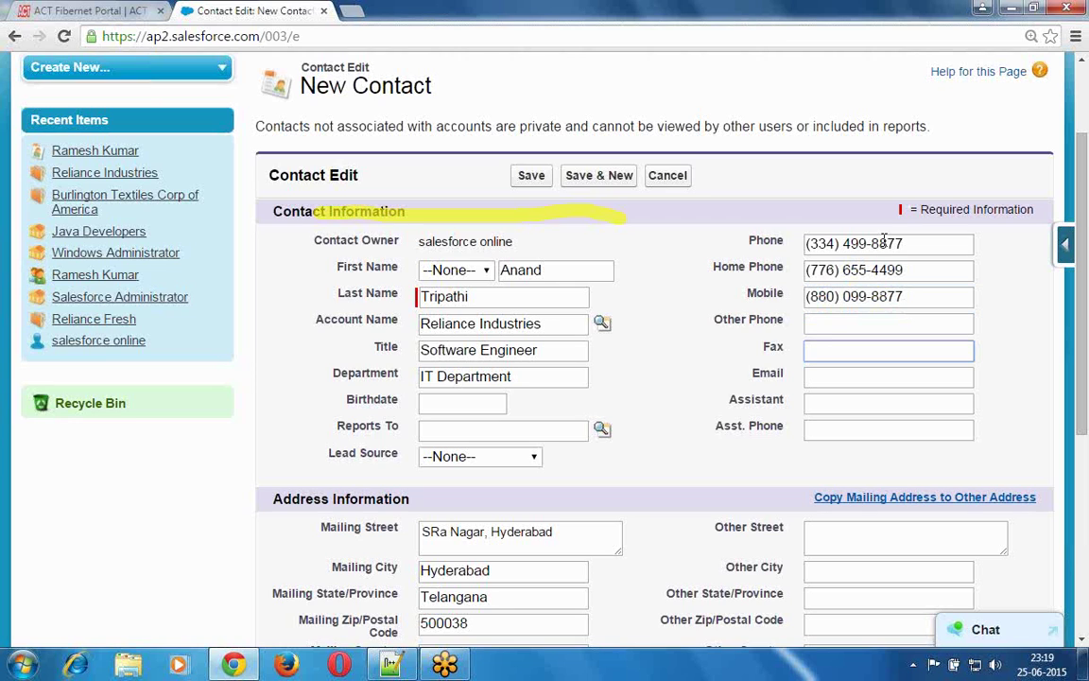
{"action": "key", "text": "Tab"}
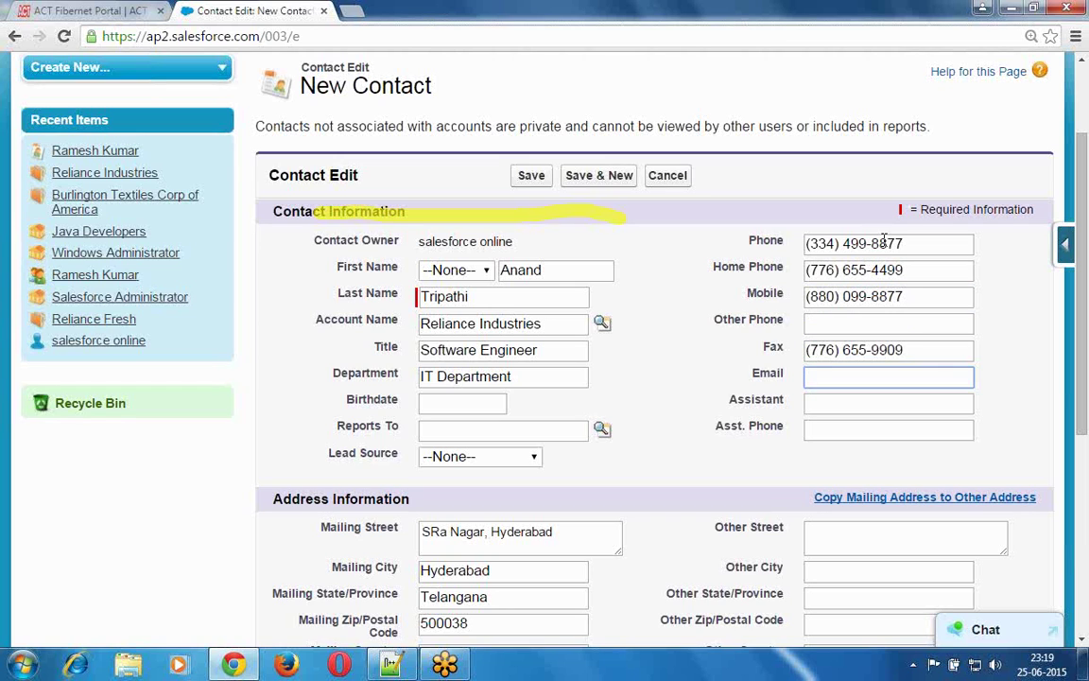
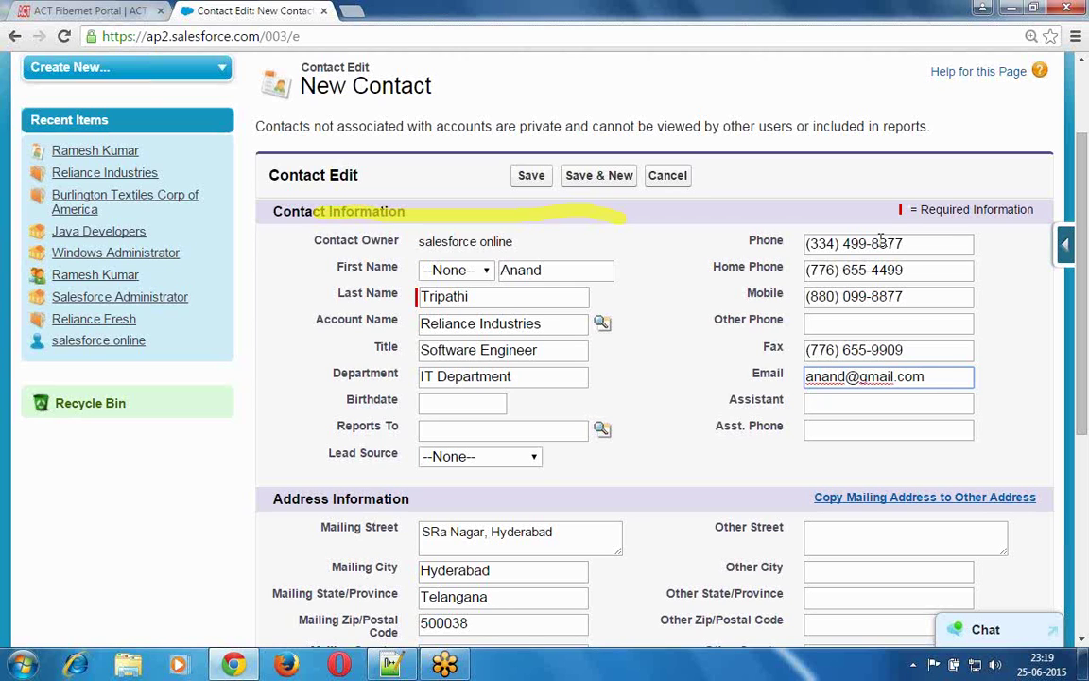
{"action": "left_click", "coordinate": [700, 314]}
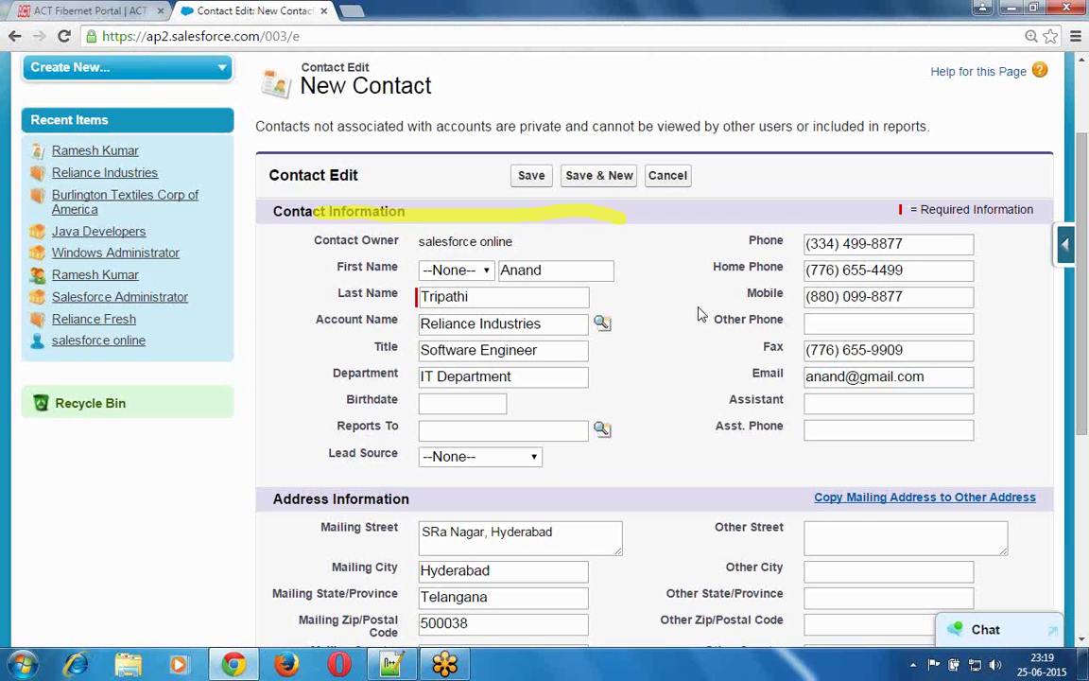
- Save the second contact and go to the Accounts home page
{"action": "left_click", "coordinate": [532, 177]}
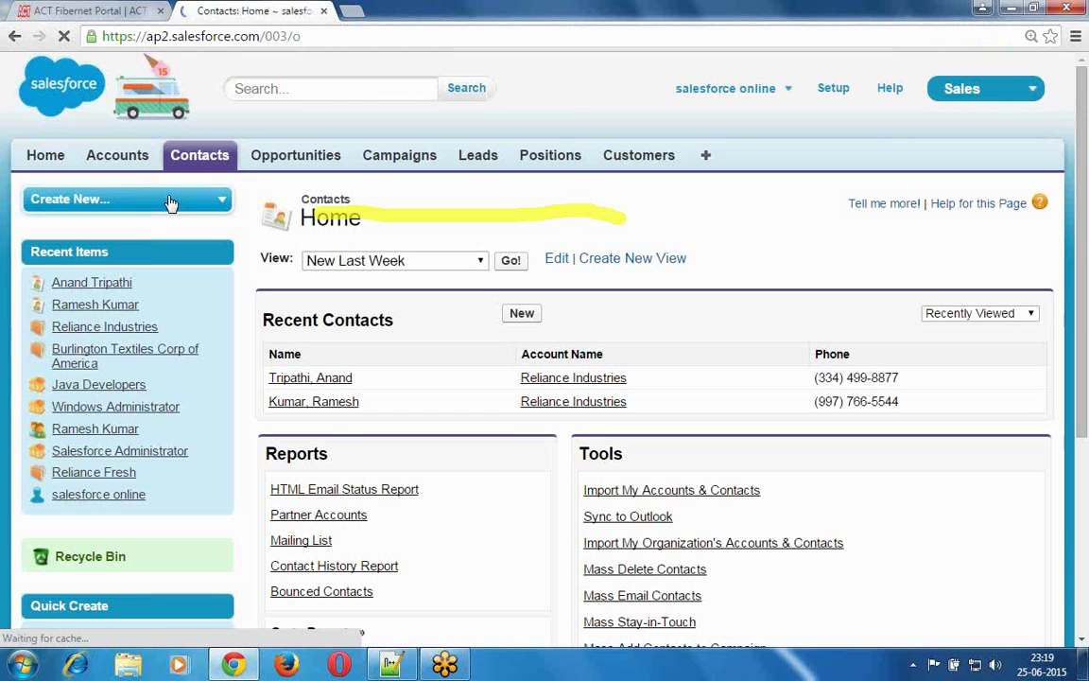
{"action": "left_click", "coordinate": [121, 165]}
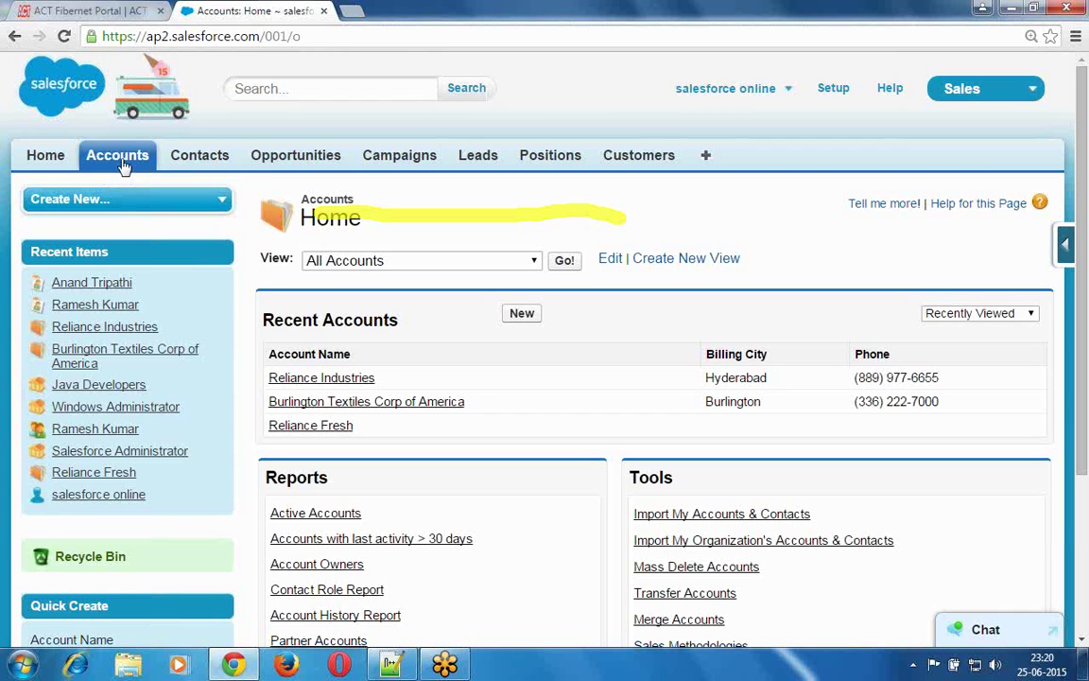
- Open the Reliance Industries account and review its details down to the Hyderabad billing address
{"action": "left_click", "coordinate": [312, 378]}
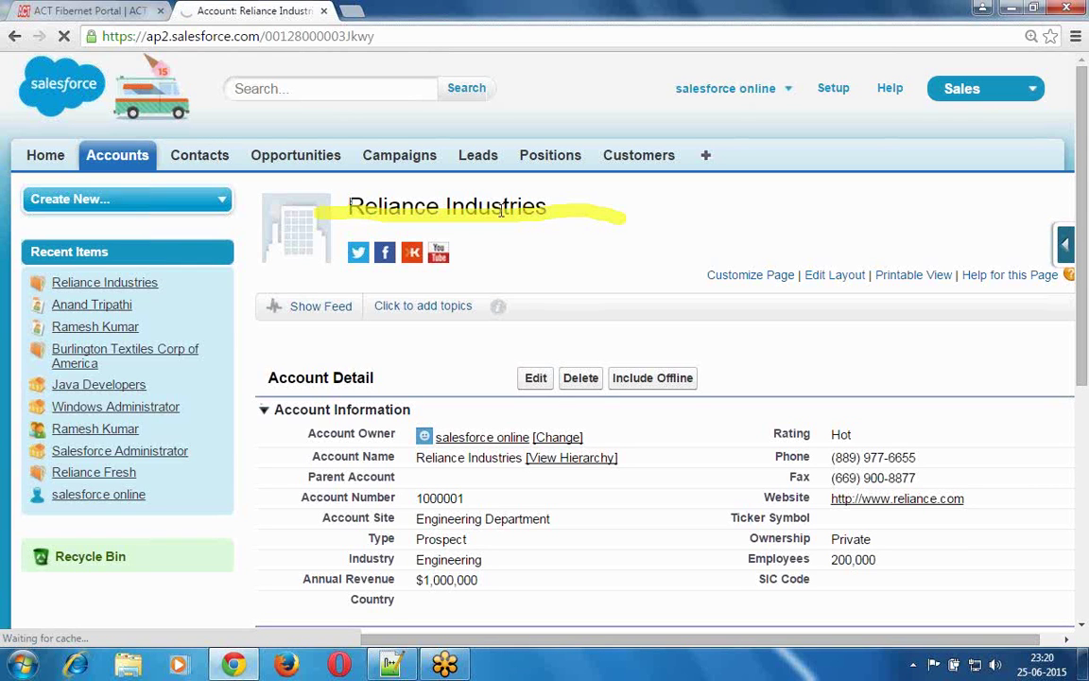
{"action": "left_click_drag", "start_coordinate": [501, 210], "coordinate": [541, 207]}
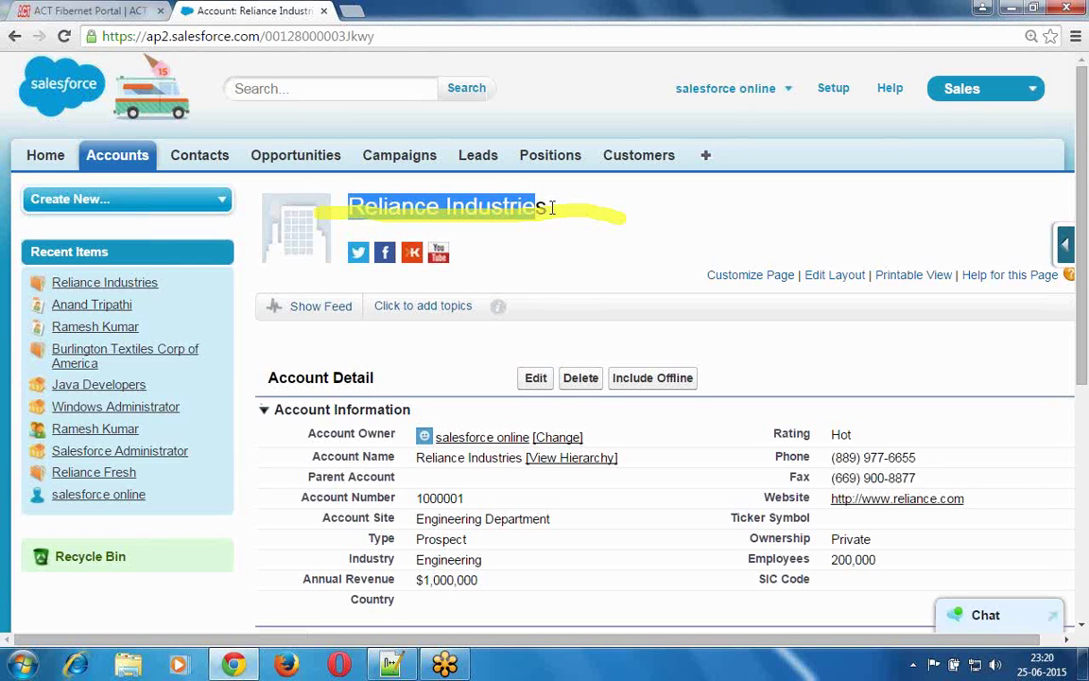
{"action": "left_click", "coordinate": [548, 206]}
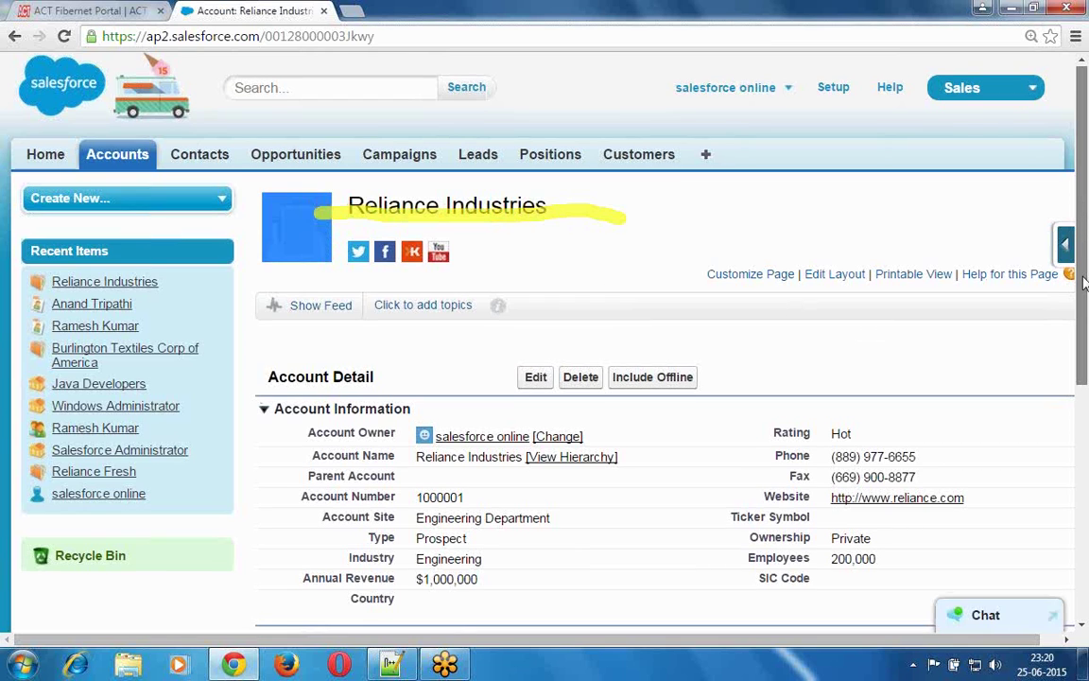
{"action": "scroll", "coordinate": [1084, 282], "scroll_direction": "down", "scroll_amount": 4}
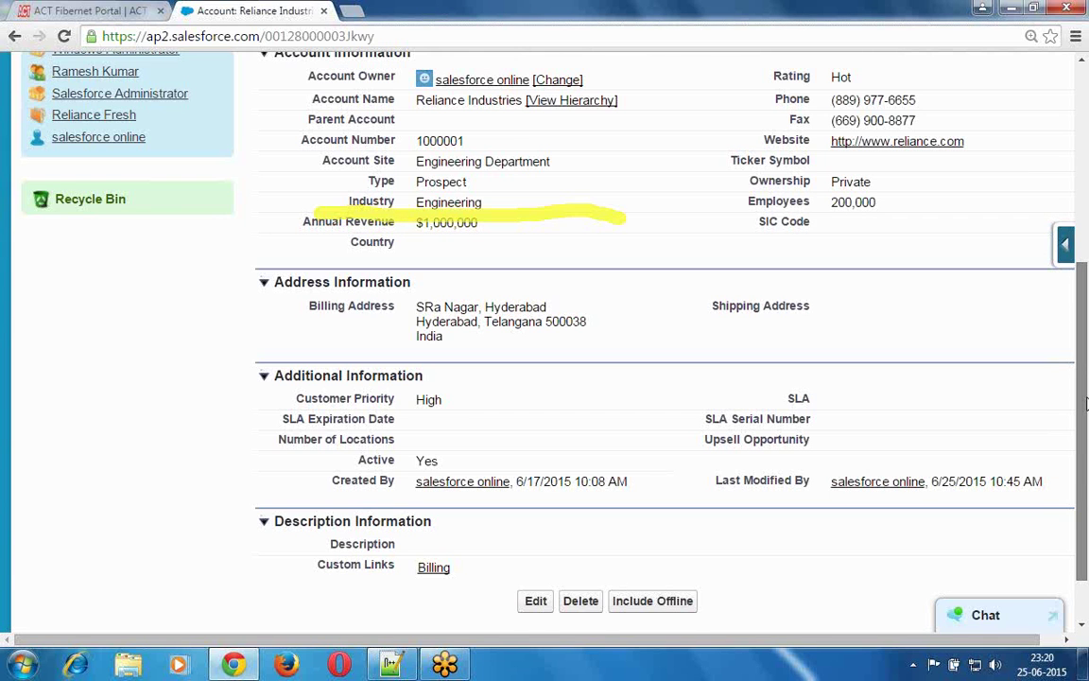
{"action": "scroll", "coordinate": [1086, 412], "scroll_direction": "down", "scroll_amount": 2}
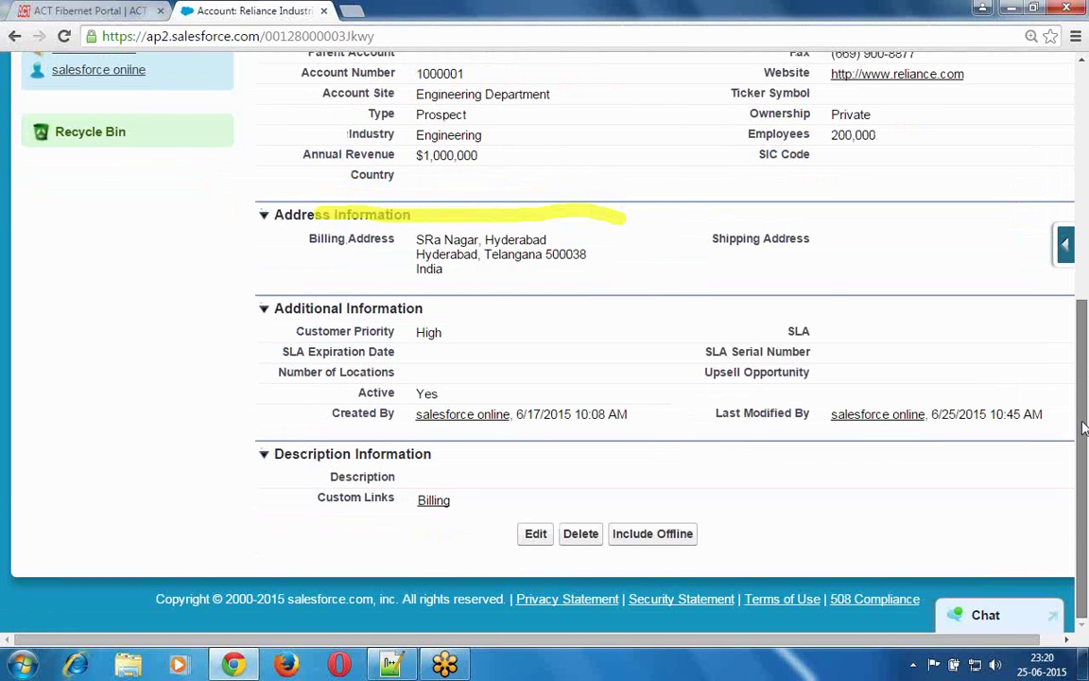
{"action": "scroll", "coordinate": [1082, 419], "scroll_direction": "up", "scroll_amount": 1}
{"action": "left_click_drag", "start_coordinate": [1082, 411], "coordinate": [1083, 213]}
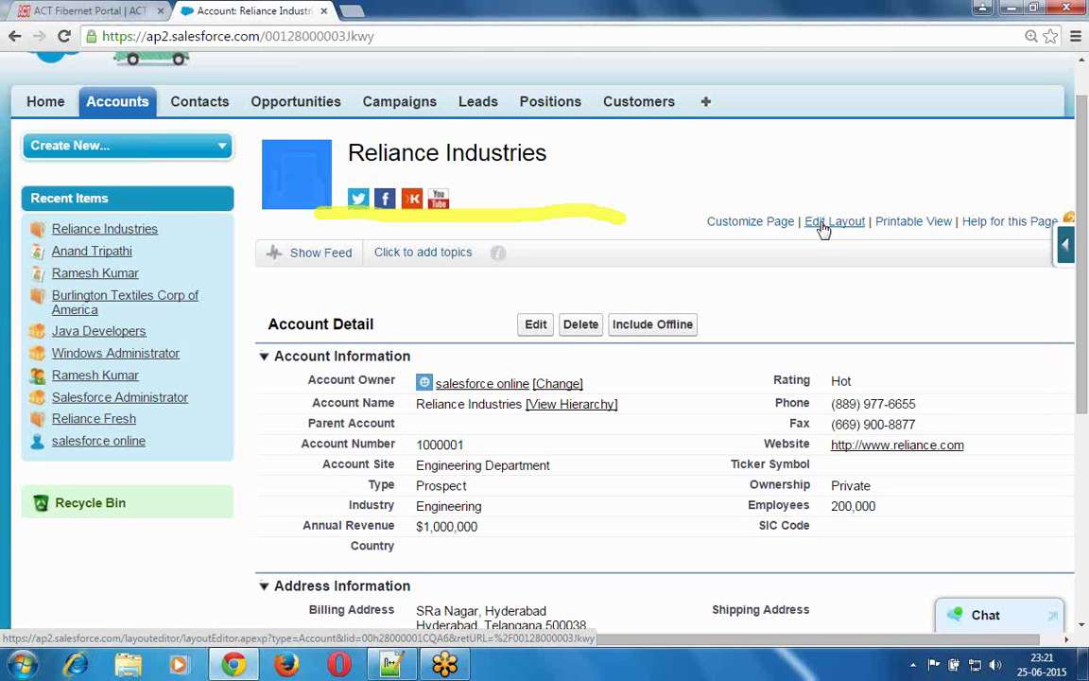
- Open the account page layout editor and bring its empty Related Lists section into view
{"action": "left_click", "coordinate": [823, 227]}
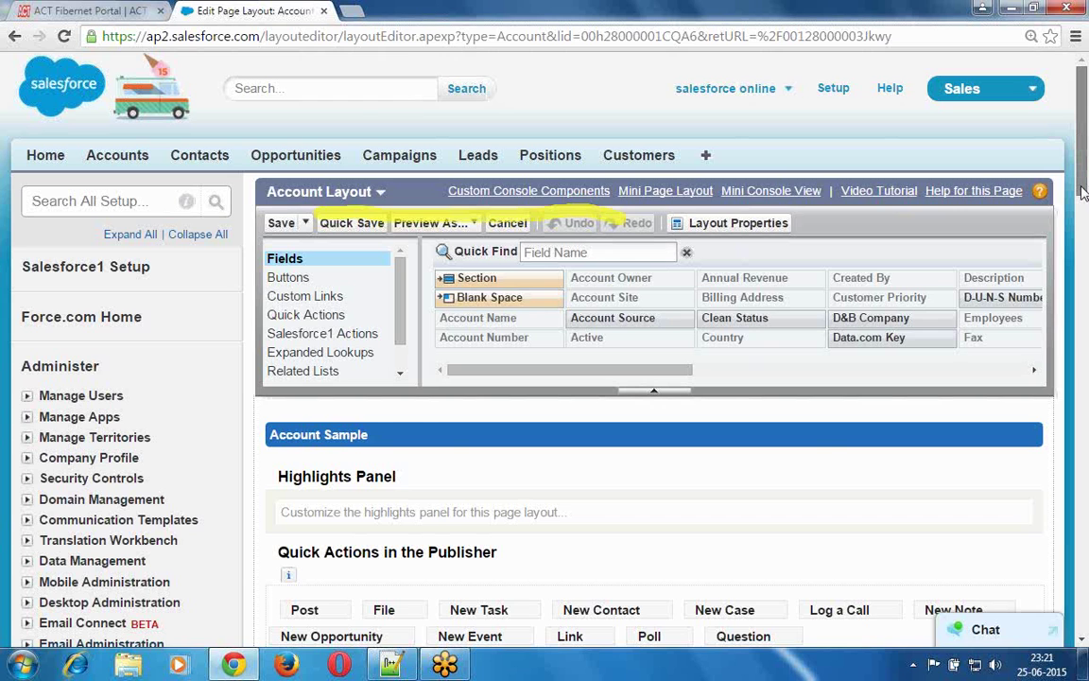
{"action": "scroll", "coordinate": [1084, 194], "scroll_direction": "down", "scroll_amount": 2}
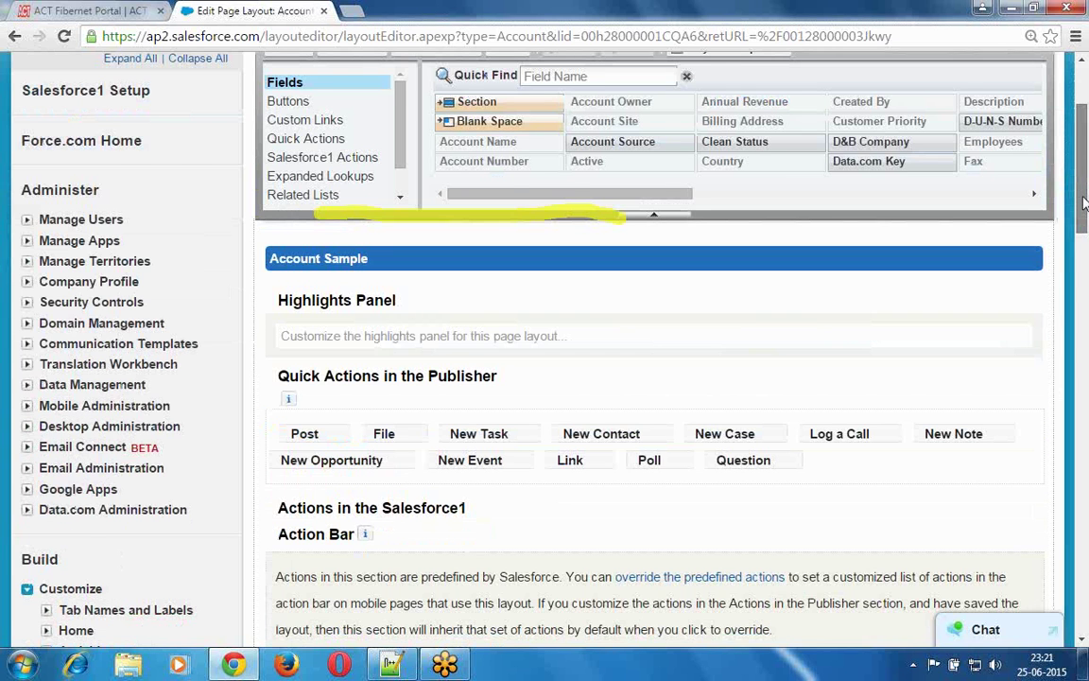
{"action": "scroll", "coordinate": [1083, 201], "scroll_direction": "down", "scroll_amount": 3}
{"action": "scroll", "coordinate": [1084, 342], "scroll_direction": "down", "scroll_amount": 5}
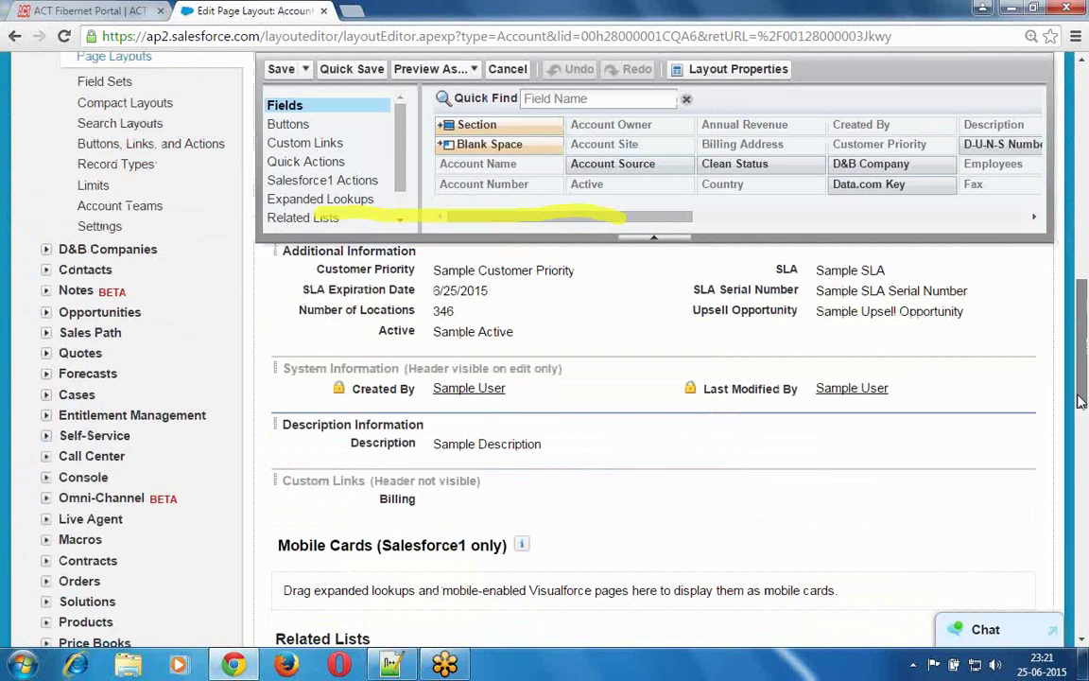
{"action": "scroll", "coordinate": [1080, 400], "scroll_direction": "down", "scroll_amount": 3}
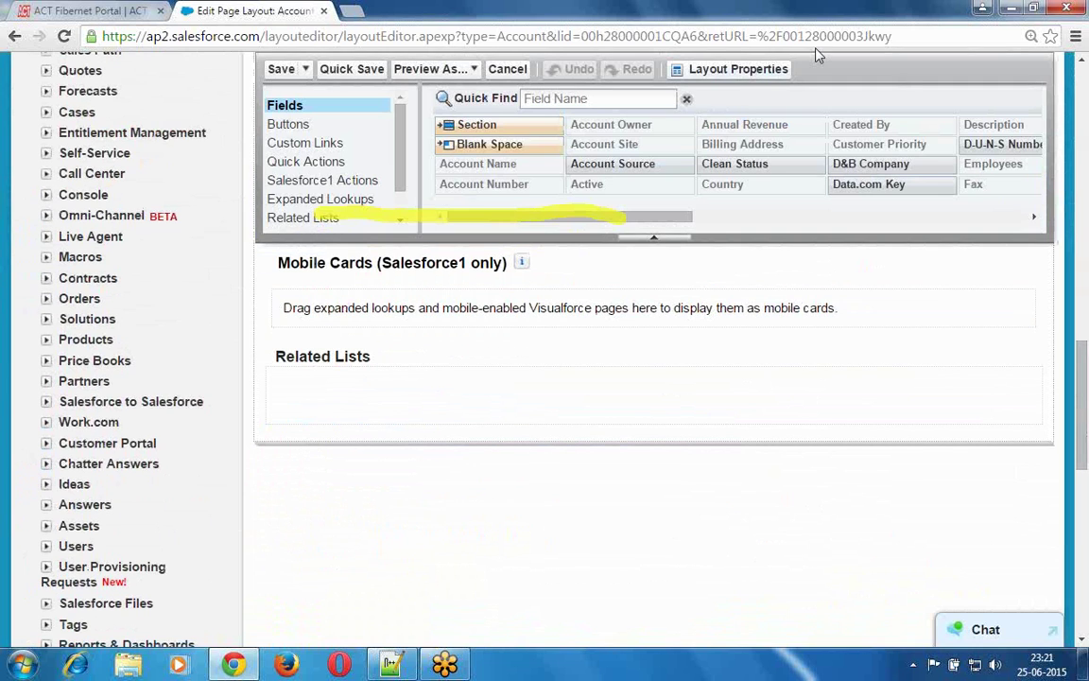
{"action": "left_click_drag", "start_coordinate": [374, 370], "coordinate": [270, 371]}
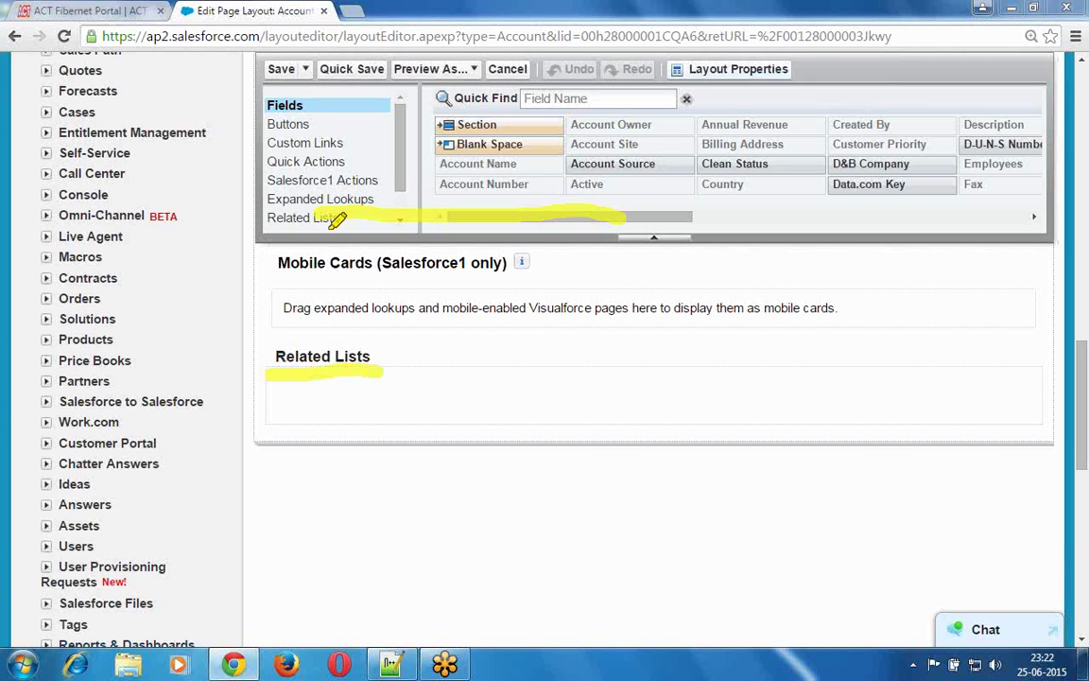
{"action": "left_click_drag", "start_coordinate": [273, 219], "coordinate": [353, 220]}
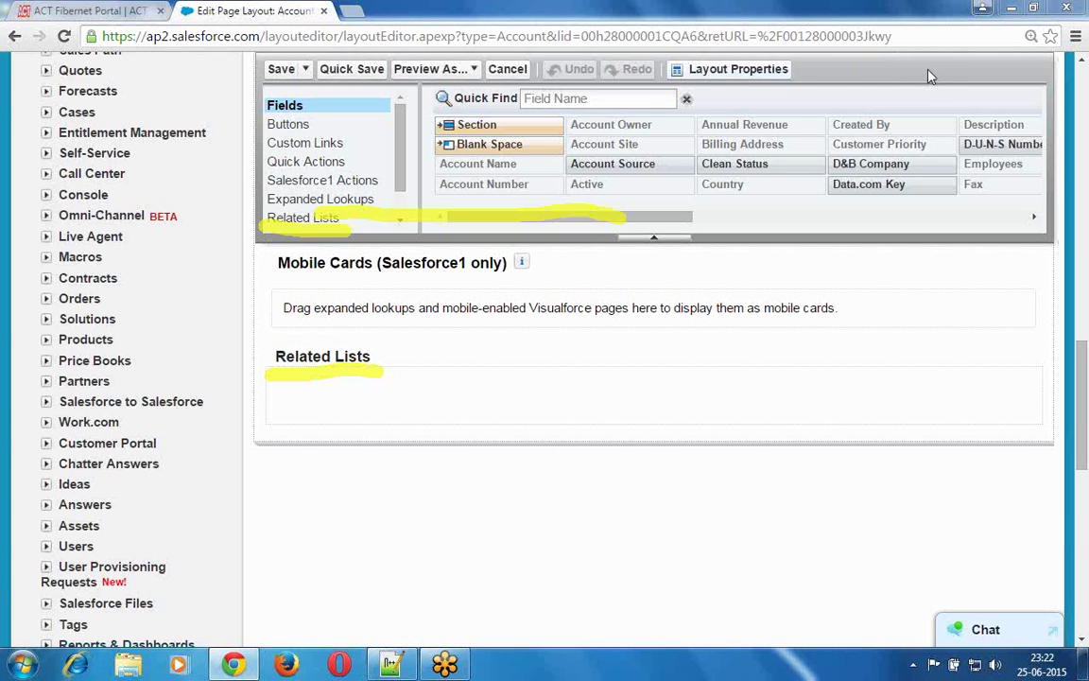
{"action": "key", "text": "e"}
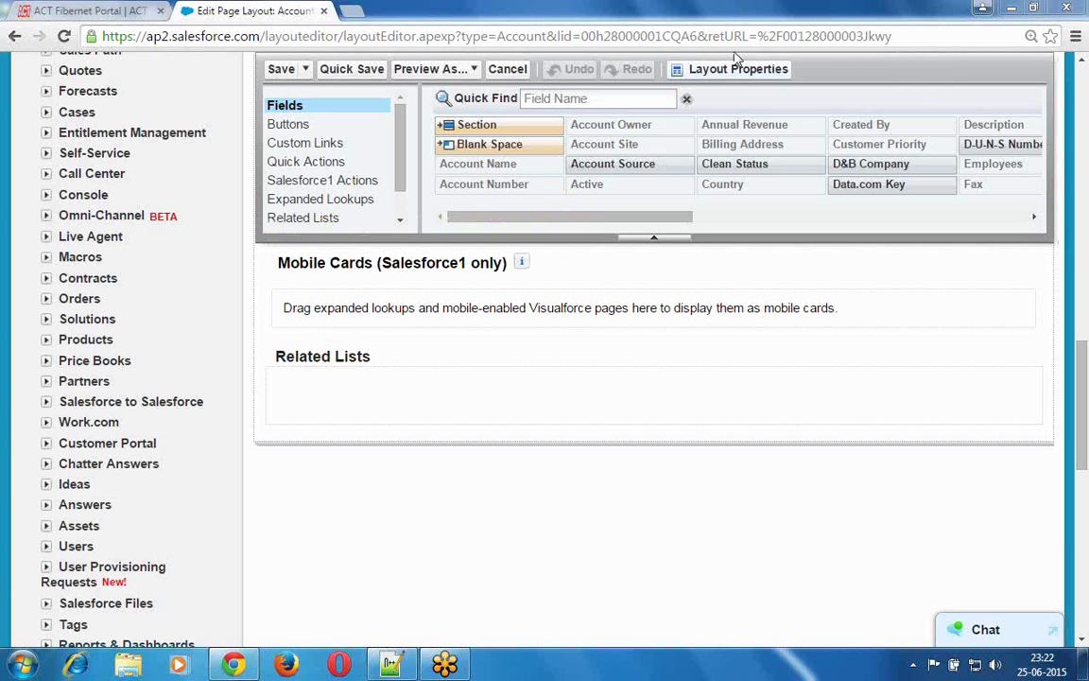
- Place the Contacts list, then Opportunities below it, into the layout's Related Lists section
{"action": "left_click", "coordinate": [312, 219]}
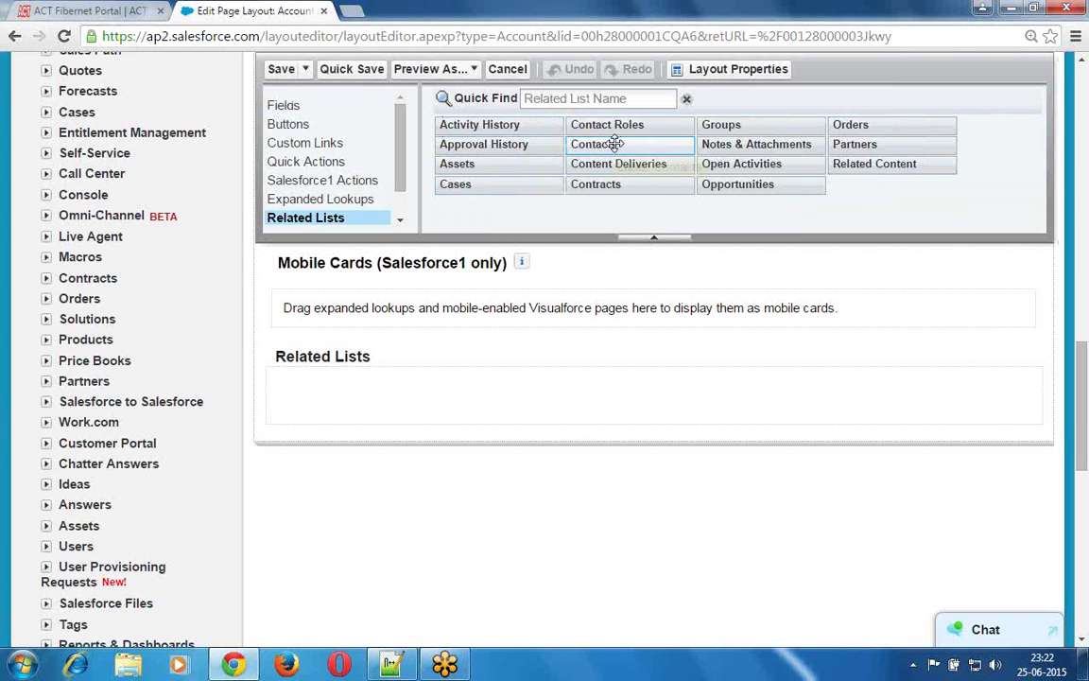
{"action": "left_click_drag", "start_coordinate": [615, 149], "coordinate": [301, 384]}
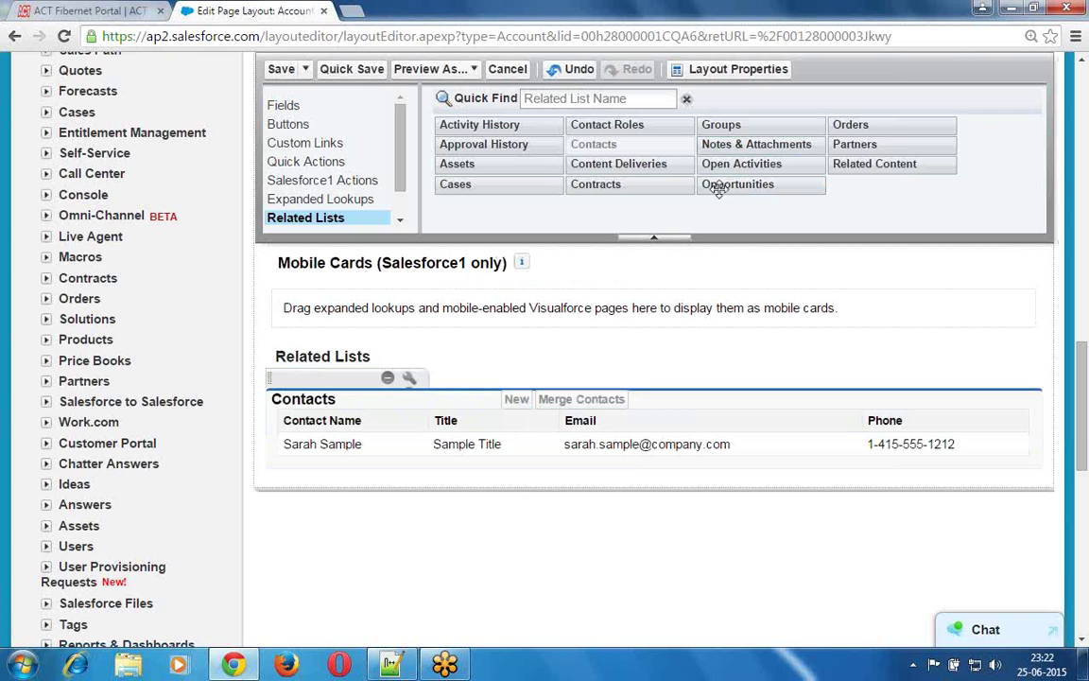
{"action": "left_click_drag", "start_coordinate": [752, 184], "coordinate": [290, 473]}
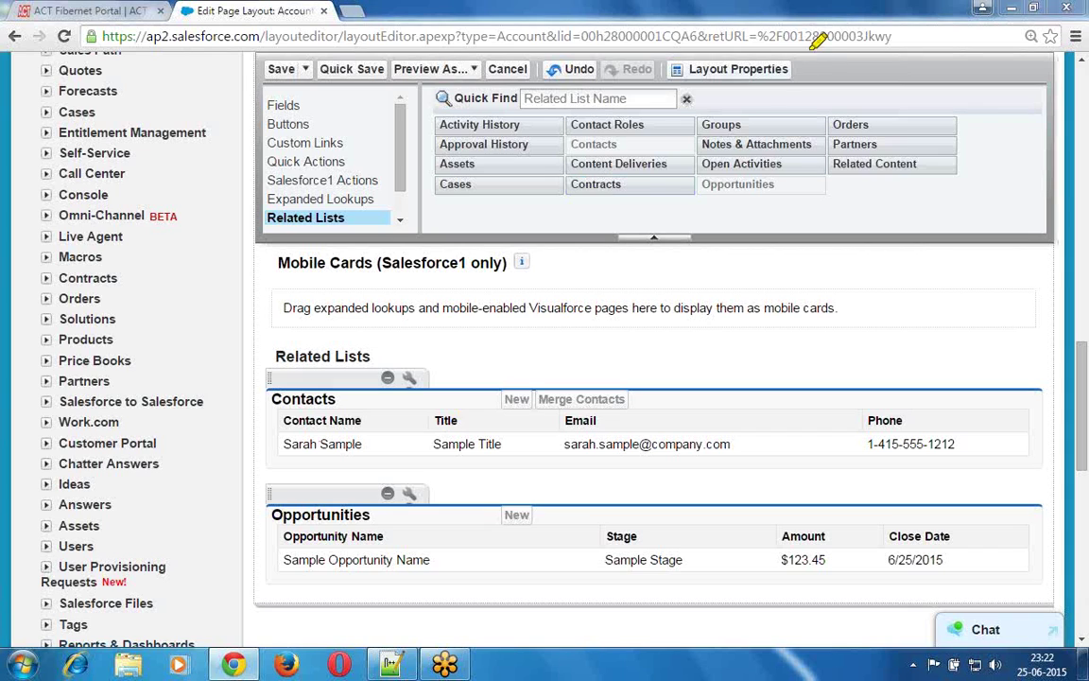
{"action": "left_click_drag", "start_coordinate": [284, 428], "coordinate": [362, 428]}
{"action": "left_click_drag", "start_coordinate": [433, 429], "coordinate": [478, 428]}
{"action": "left_click_drag", "start_coordinate": [564, 428], "coordinate": [613, 429]}
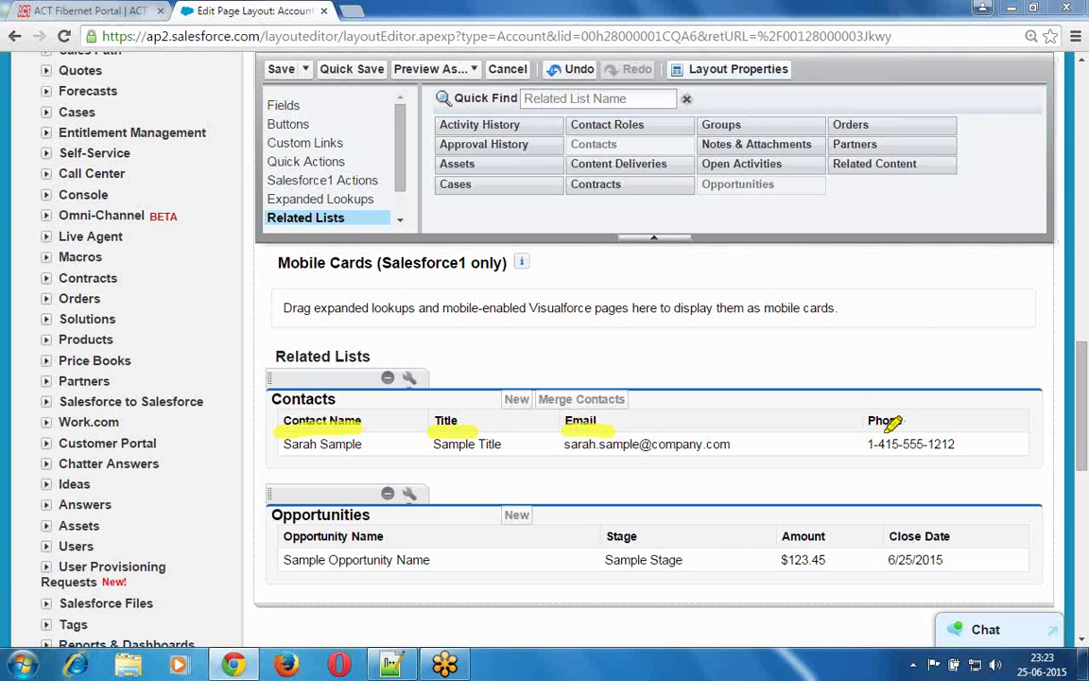
{"action": "left_click_drag", "start_coordinate": [866, 429], "coordinate": [911, 428]}
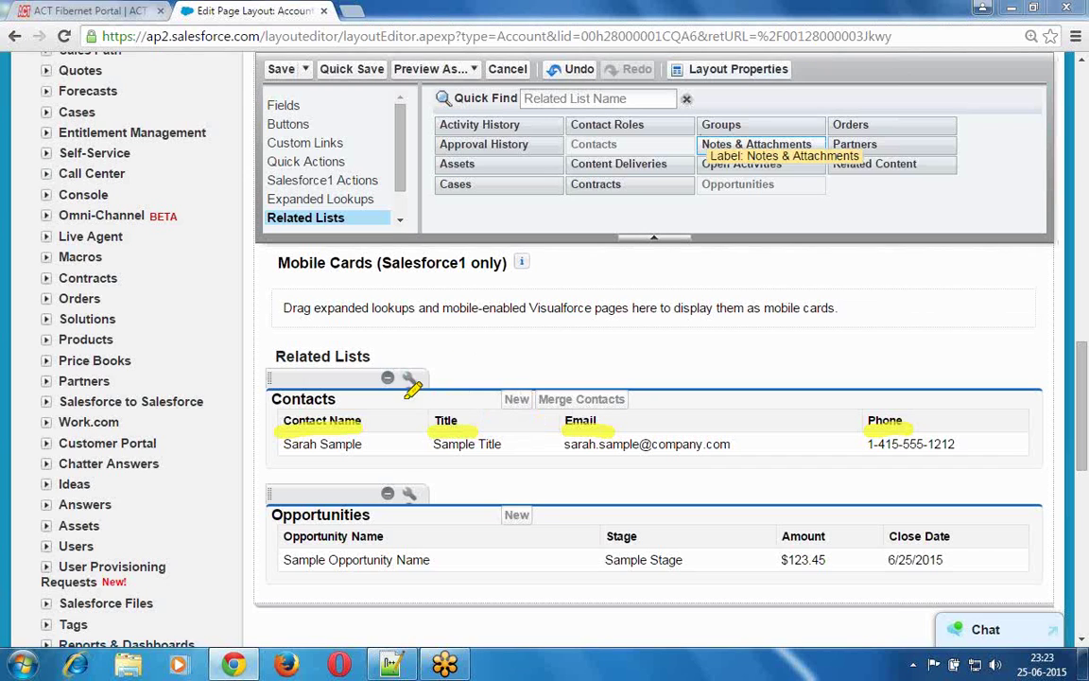
{"action": "mouse_move", "coordinate": [423, 388]}
{"action": "left_mouse_down"}
{"action": "mouse_move", "coordinate": [452, 359]}
{"action": "mouse_move", "coordinate": [402, 345]}
{"action": "mouse_move", "coordinate": [376, 395]}
{"action": "left_mouse_up"}
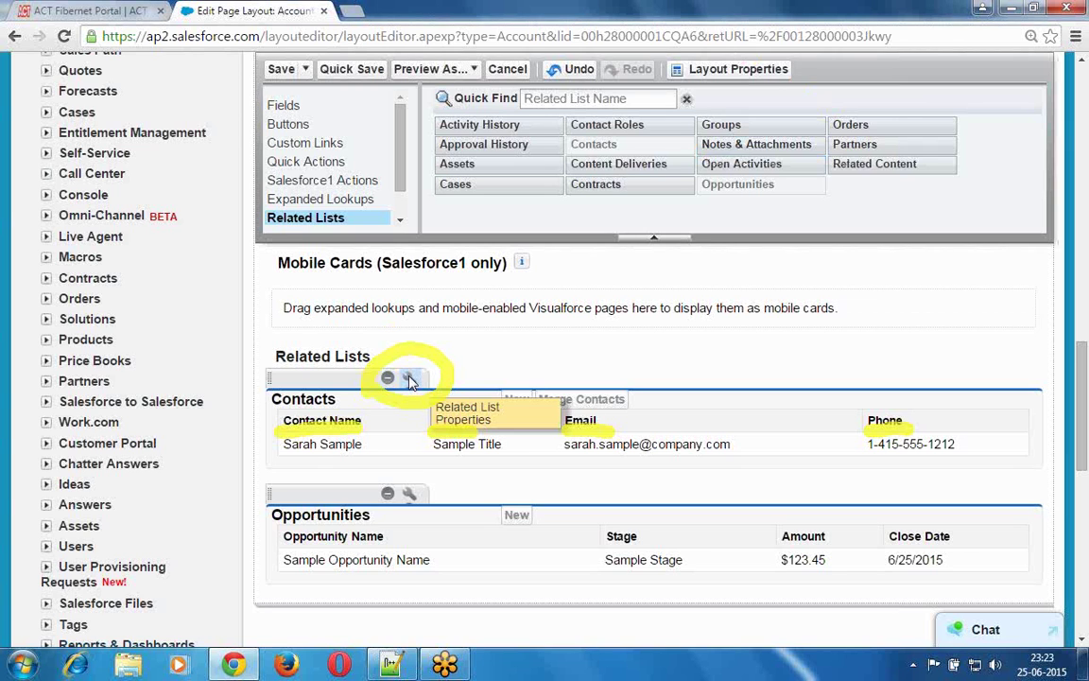
- Add Fax and Department as displayed columns in the Contacts related list properties
{"action": "left_click", "coordinate": [409, 379]}
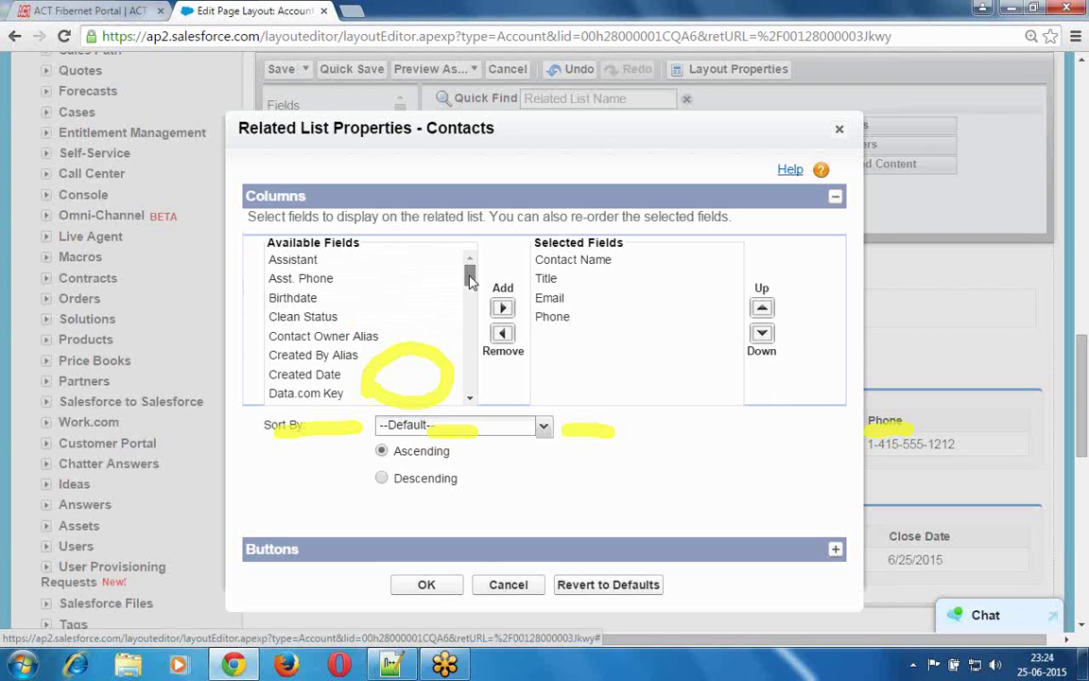
{"action": "left_click_drag", "start_coordinate": [470, 281], "coordinate": [471, 320]}
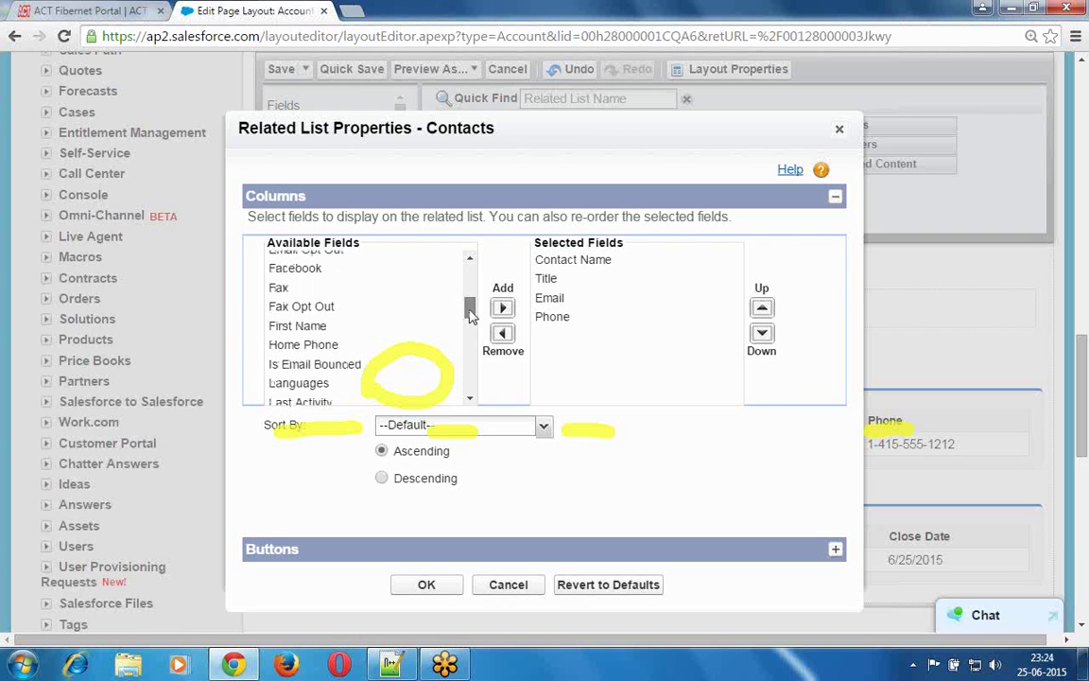
{"action": "left_click", "coordinate": [294, 284]}
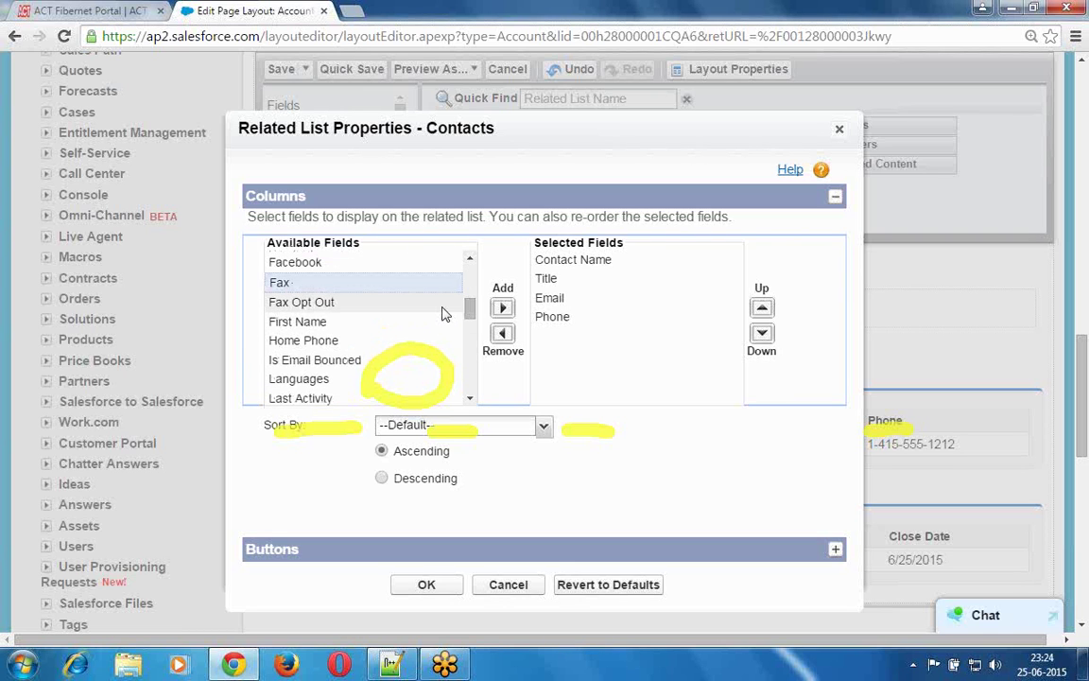
{"action": "left_click", "coordinate": [502, 307]}
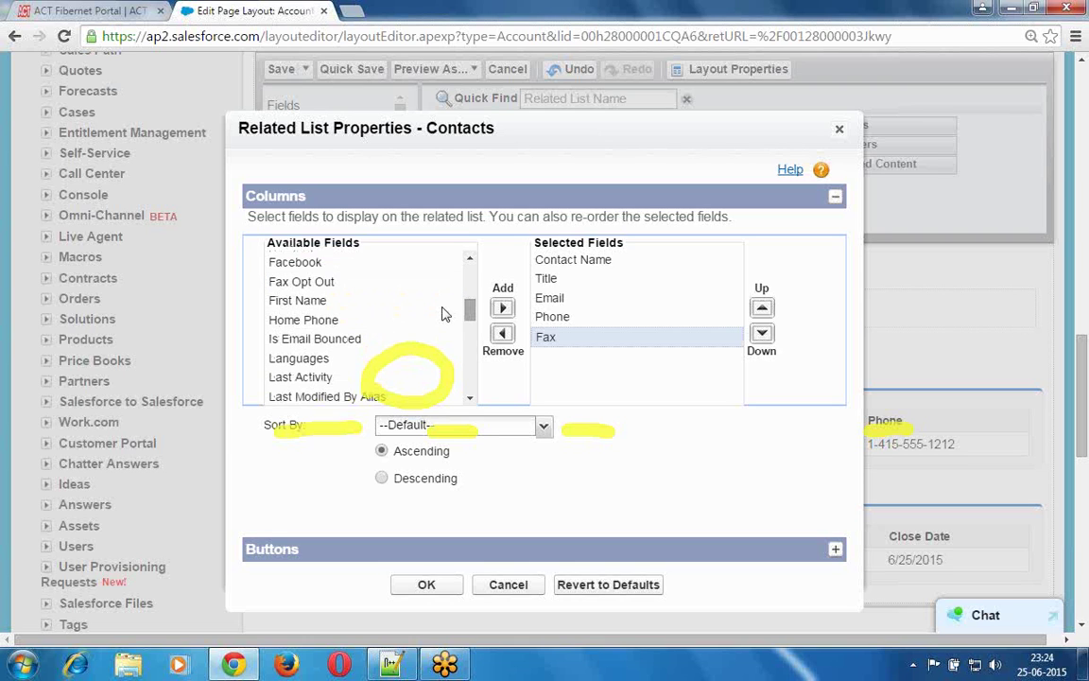
{"action": "scroll", "coordinate": [470, 297], "scroll_direction": "up", "scroll_amount": 5}
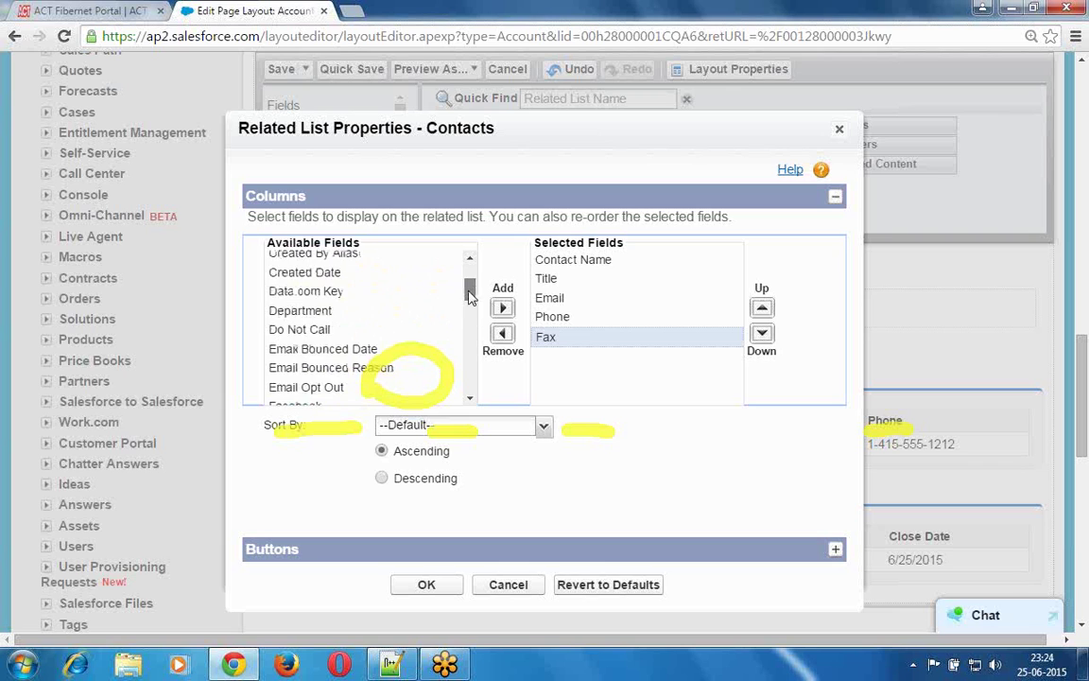
{"action": "left_click_drag", "start_coordinate": [470, 297], "coordinate": [470, 312]}
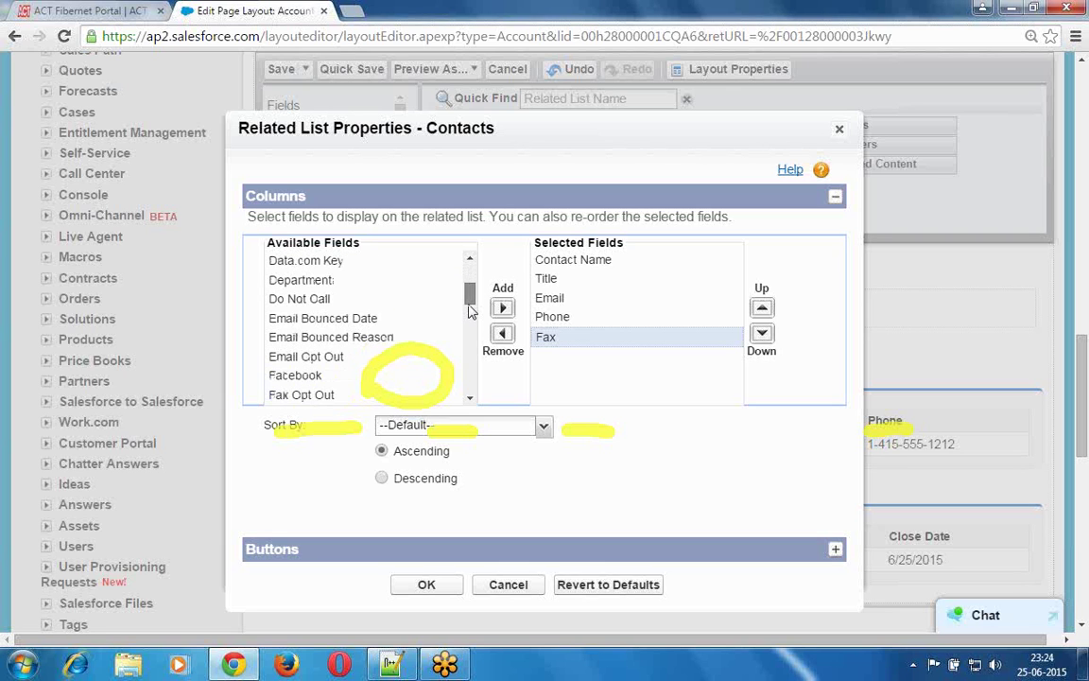
{"action": "left_click", "coordinate": [308, 282]}
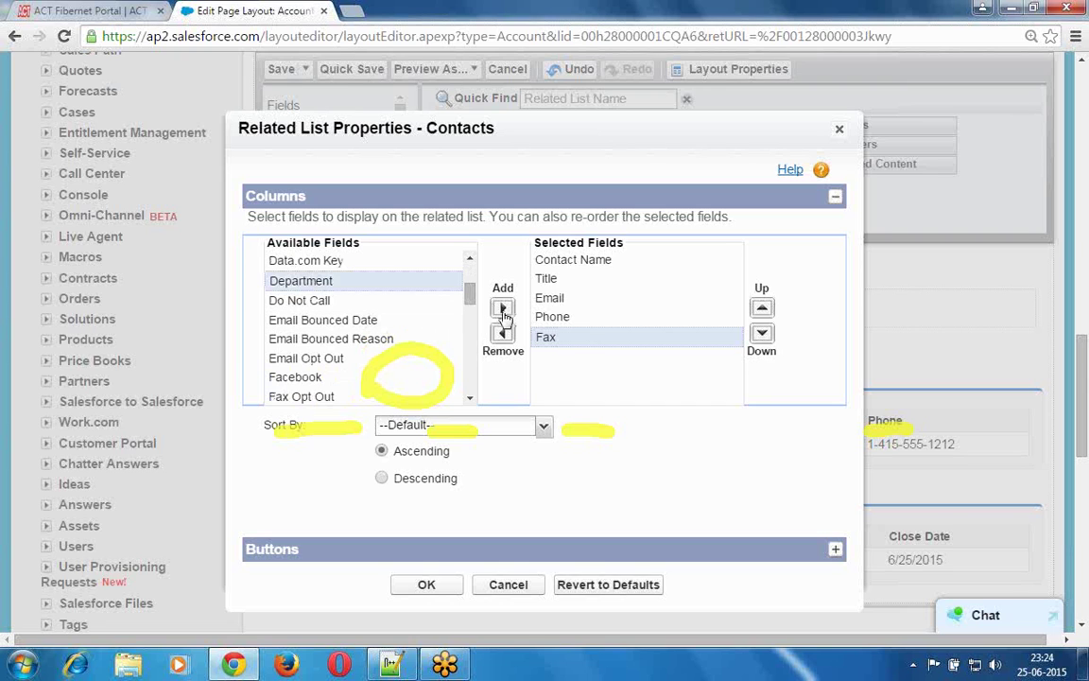
{"action": "left_click", "coordinate": [503, 310]}
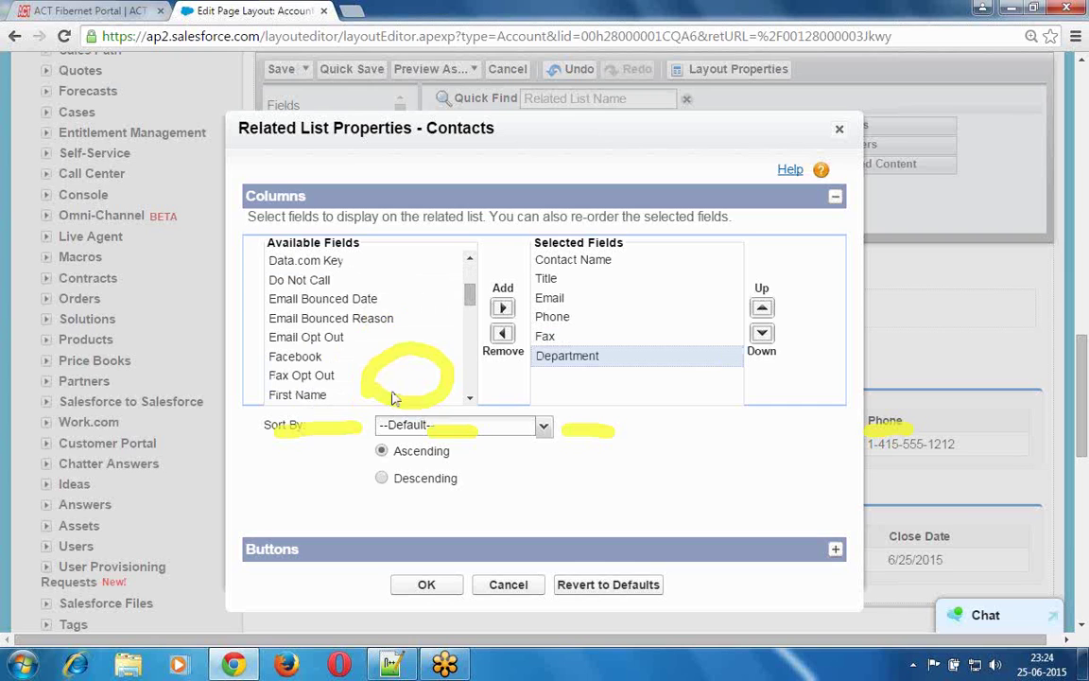
- Close the Contacts related list properties, keeping the Fax and Department columns after Phone
{"action": "left_click", "coordinate": [570, 471]}
{"action": "key", "text": "Return"}
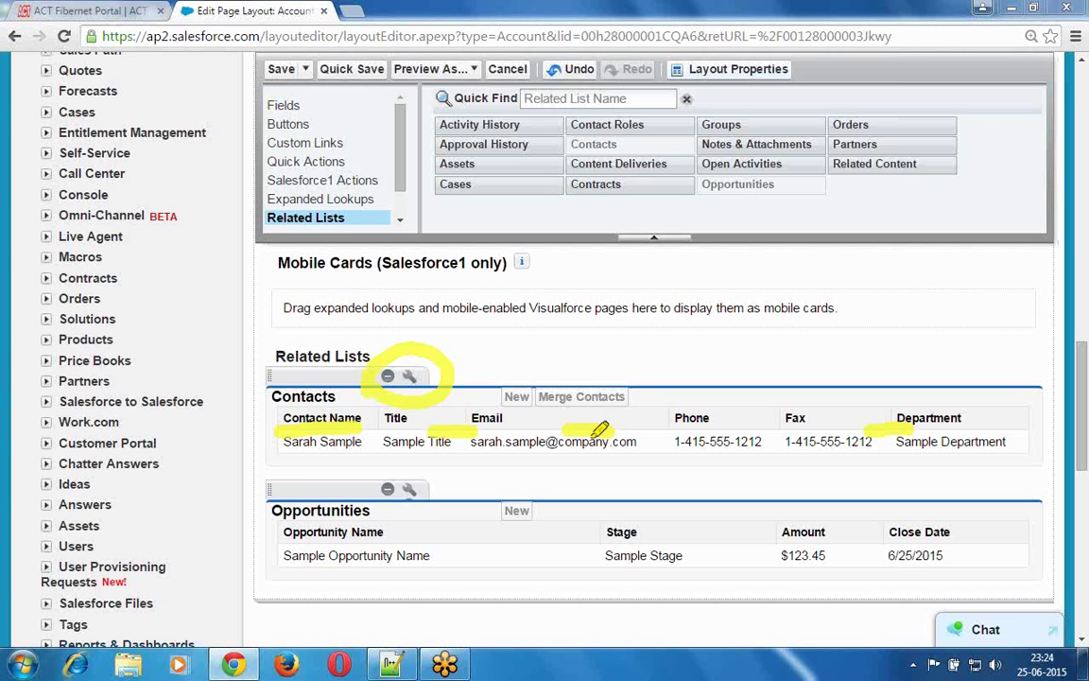
{"action": "left_click_drag", "start_coordinate": [785, 431], "coordinate": [965, 423]}
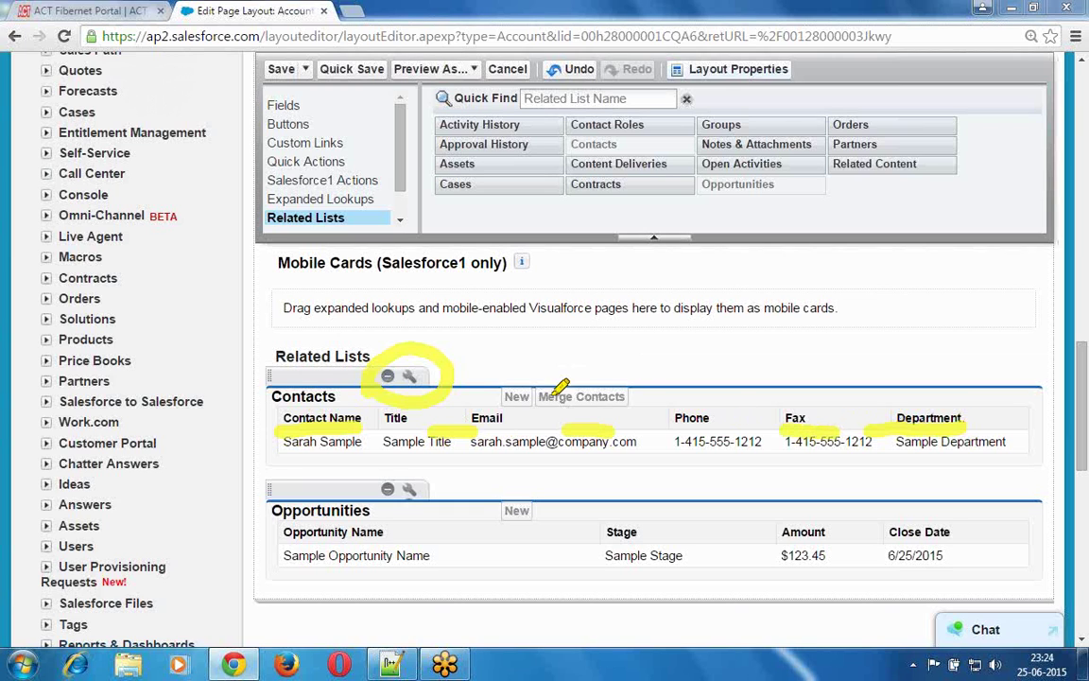
{"action": "mouse_move", "coordinate": [484, 374]}
{"action": "left_mouse_down"}
{"action": "mouse_move", "coordinate": [543, 450]}
{"action": "mouse_move", "coordinate": [650, 373]}
{"action": "mouse_move", "coordinate": [582, 320]}
{"action": "mouse_move", "coordinate": [515, 343]}
{"action": "mouse_move", "coordinate": [484, 390]}
{"action": "left_mouse_up"}
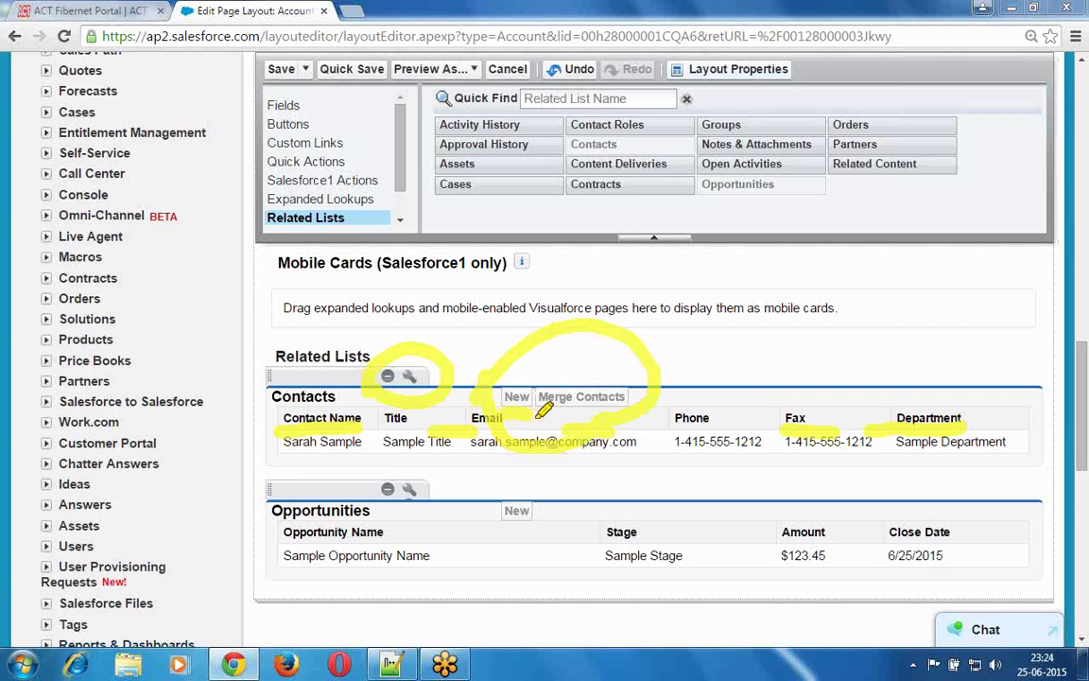
{"action": "left_click_drag", "start_coordinate": [544, 413], "coordinate": [584, 413]}
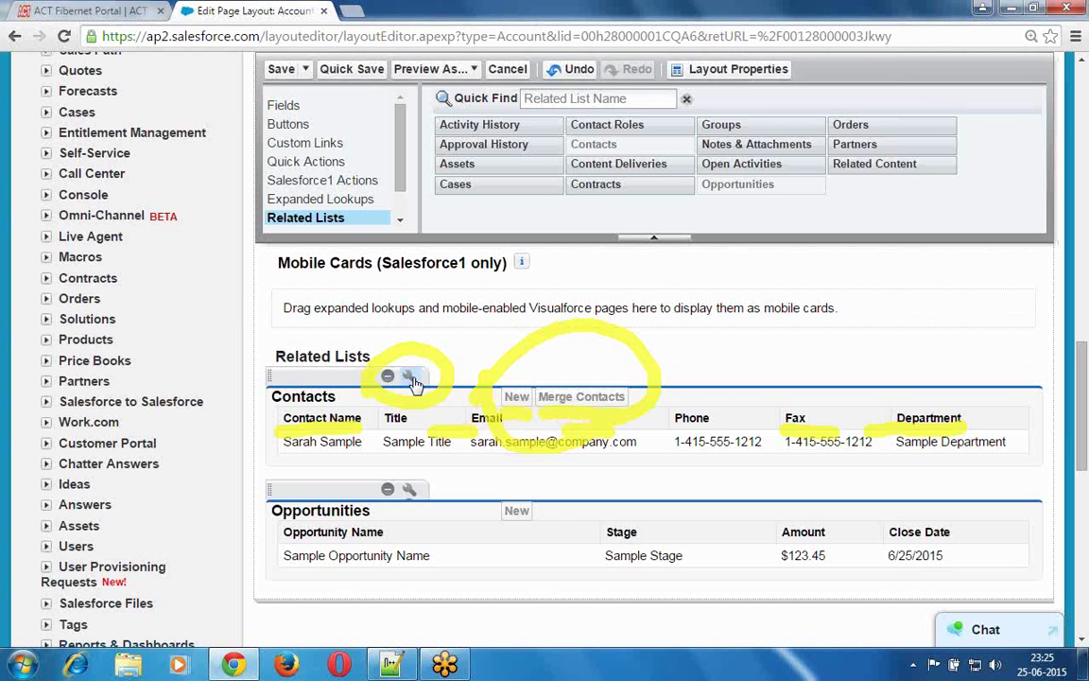
- Reopen the Contacts related list properties and uncheck Merge Contacts, leaving only the New button
{"action": "left_click", "coordinate": [410, 378]}
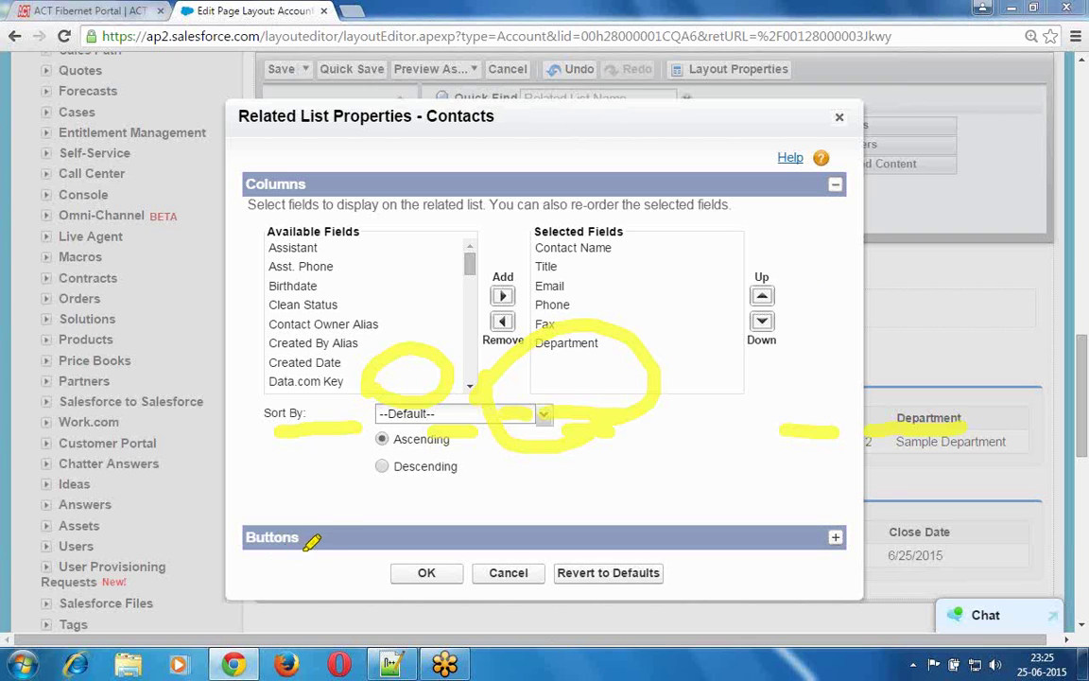
{"action": "mouse_move", "coordinate": [300, 511]}
{"action": "left_mouse_down"}
{"action": "mouse_move", "coordinate": [255, 512]}
{"action": "mouse_move", "coordinate": [226, 535]}
{"action": "mouse_move", "coordinate": [281, 556]}
{"action": "mouse_move", "coordinate": [302, 547]}
{"action": "left_mouse_up"}
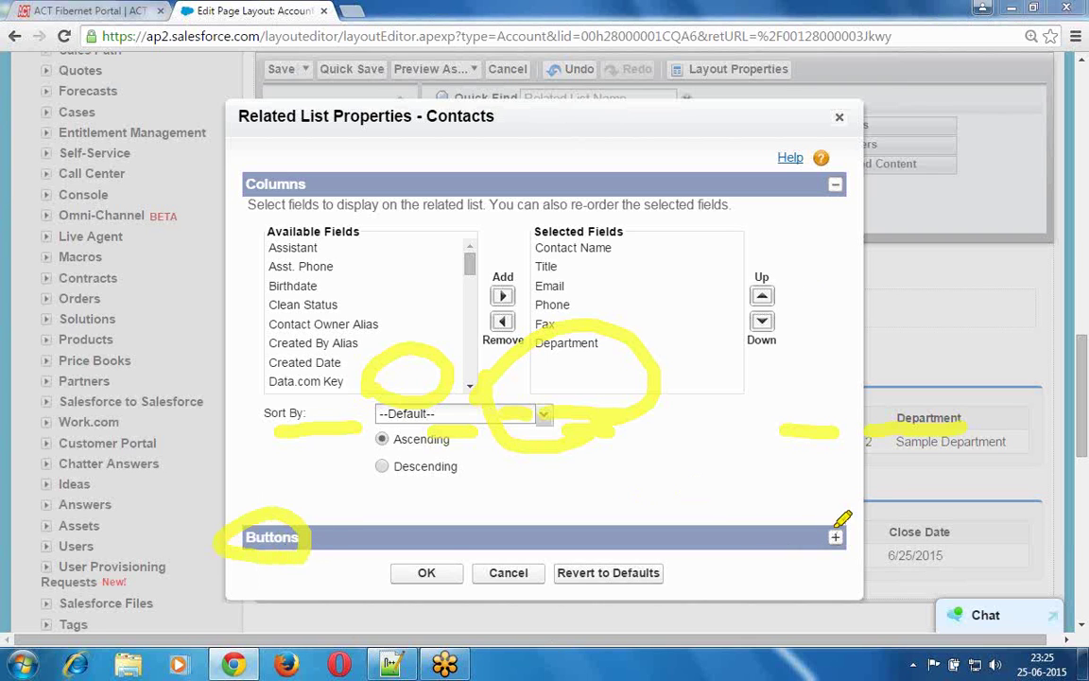
{"action": "mouse_move", "coordinate": [826, 520]}
{"action": "left_mouse_down"}
{"action": "mouse_move", "coordinate": [819, 540]}
{"action": "mouse_move", "coordinate": [847, 556]}
{"action": "mouse_move", "coordinate": [856, 538]}
{"action": "mouse_move", "coordinate": [830, 514]}
{"action": "left_mouse_up"}
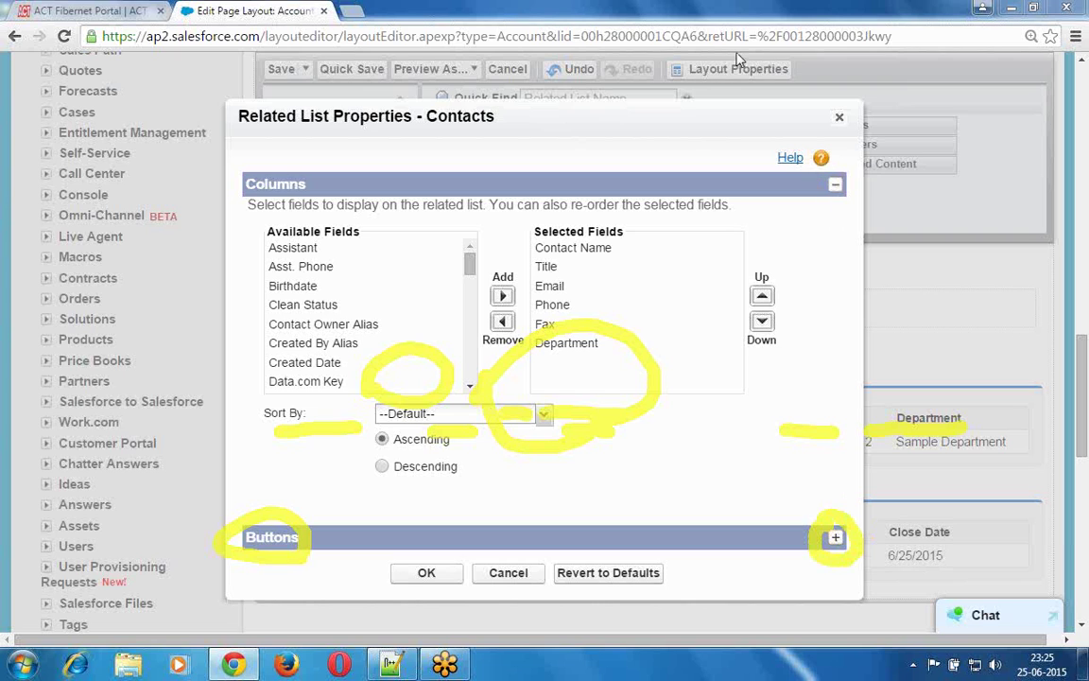
{"action": "left_click", "coordinate": [836, 540]}
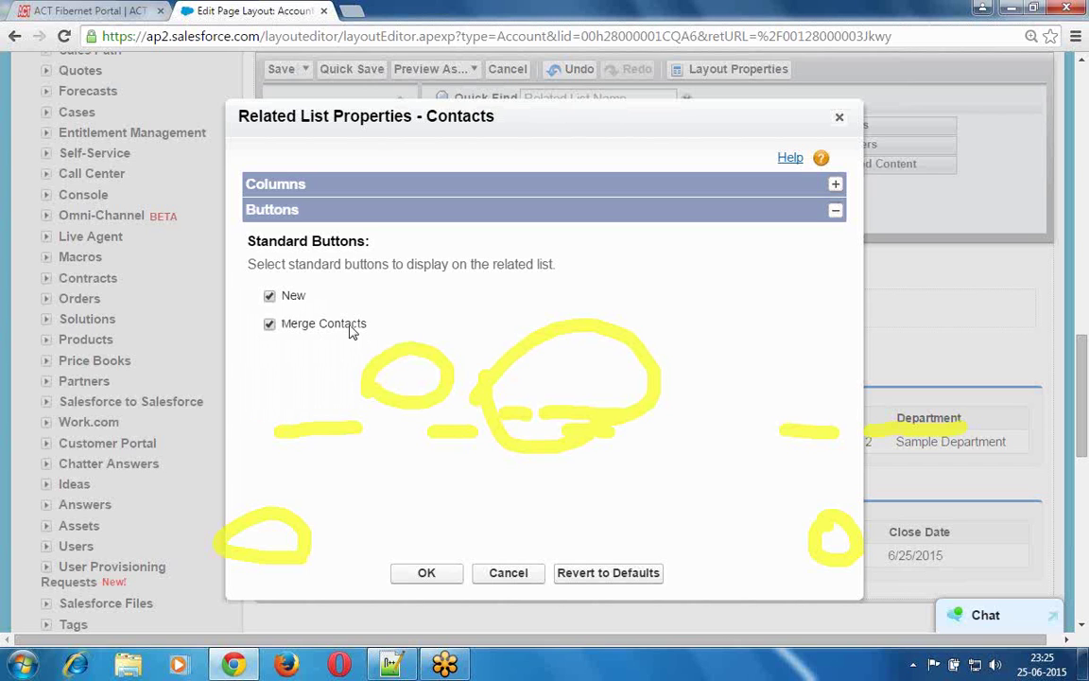
{"action": "left_click", "coordinate": [268, 324]}
{"action": "left_click", "coordinate": [325, 192]}
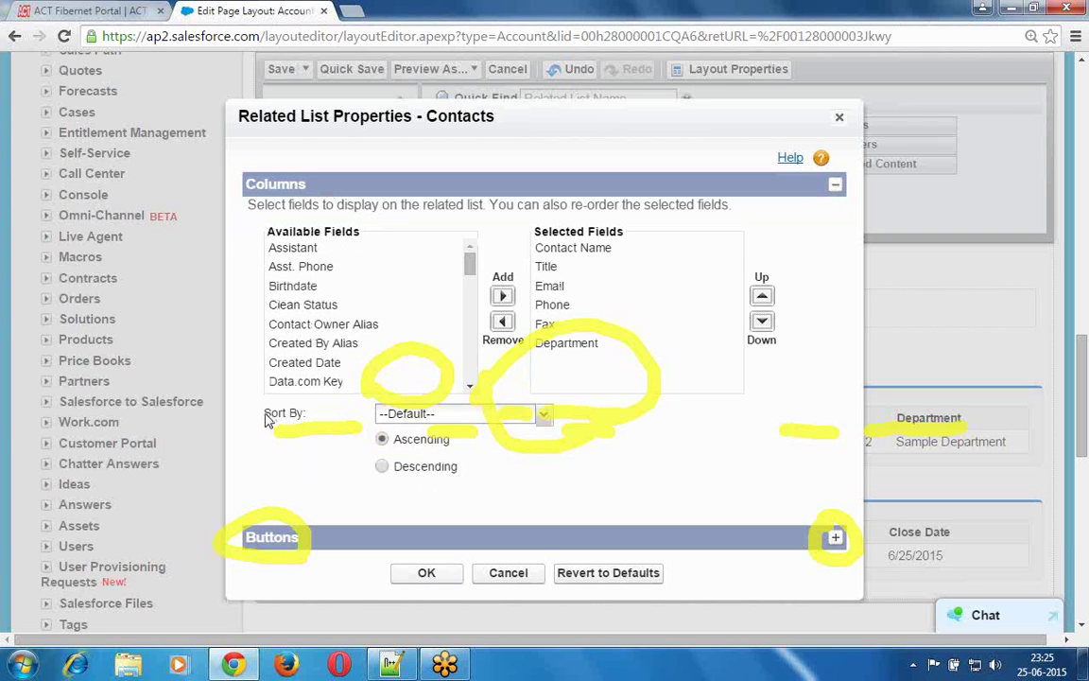
- Sort the Contacts related list by Contact Name in ascending order and apply the changes
{"action": "left_click_drag", "start_coordinate": [267, 419], "coordinate": [309, 420]}
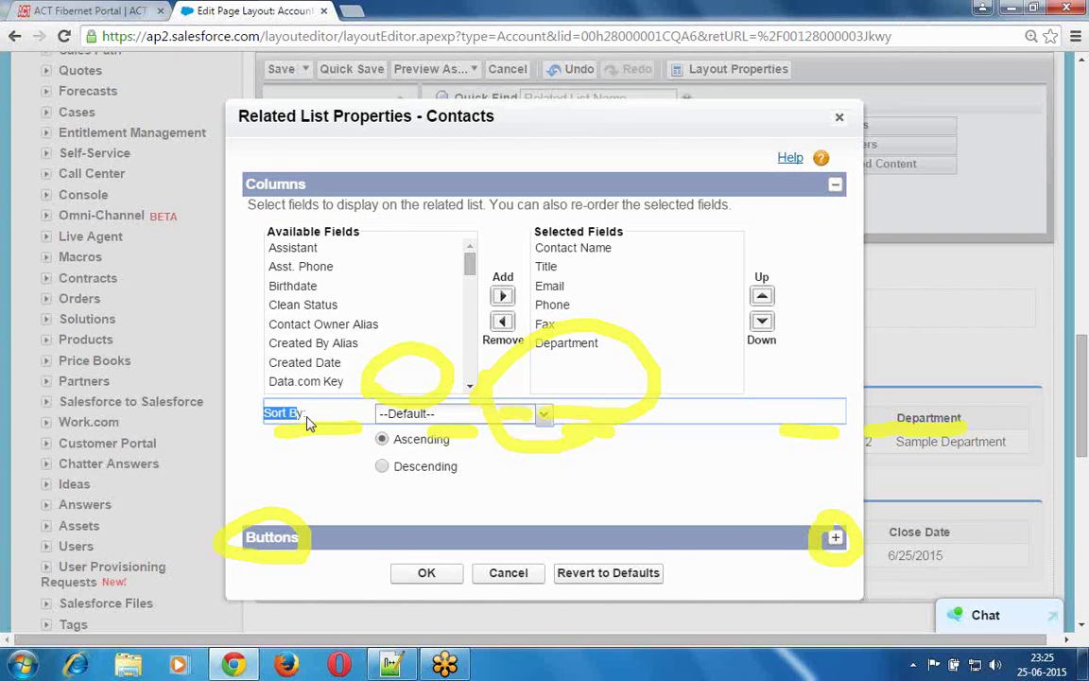
{"action": "left_click", "coordinate": [296, 454]}
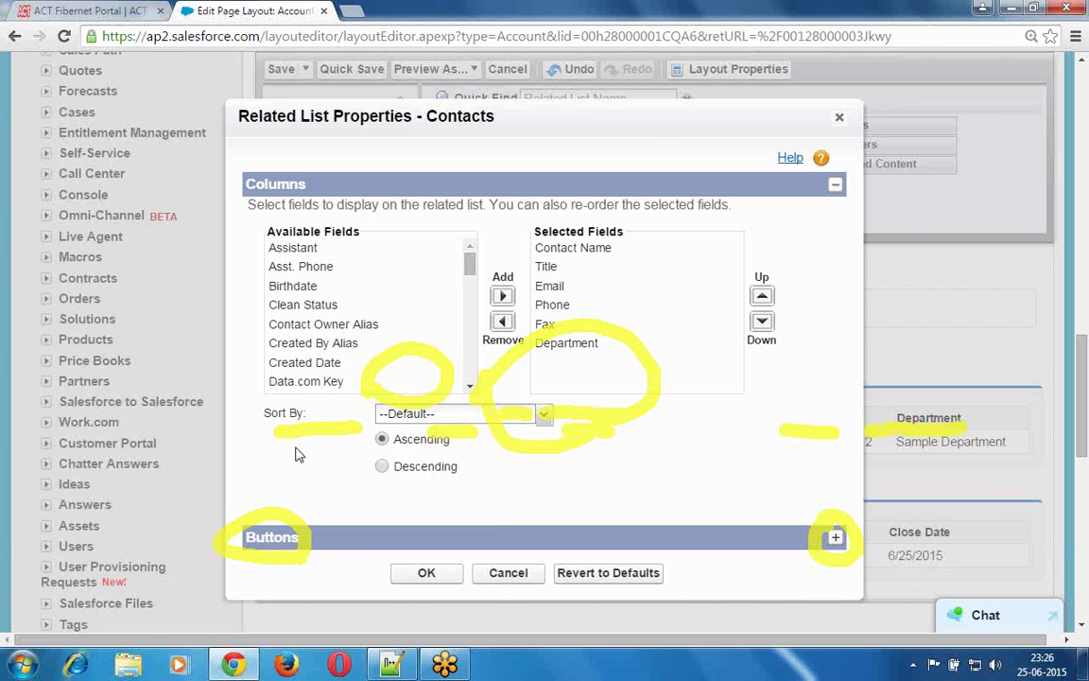
{"action": "left_click", "coordinate": [544, 416]}
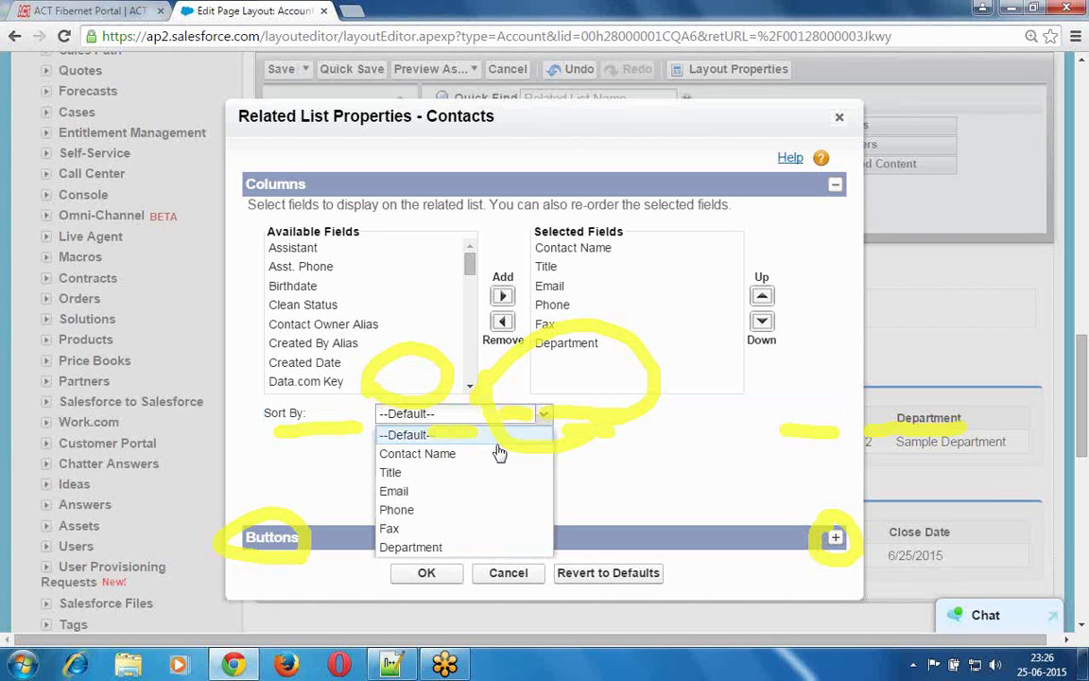
{"action": "left_click", "coordinate": [441, 455]}
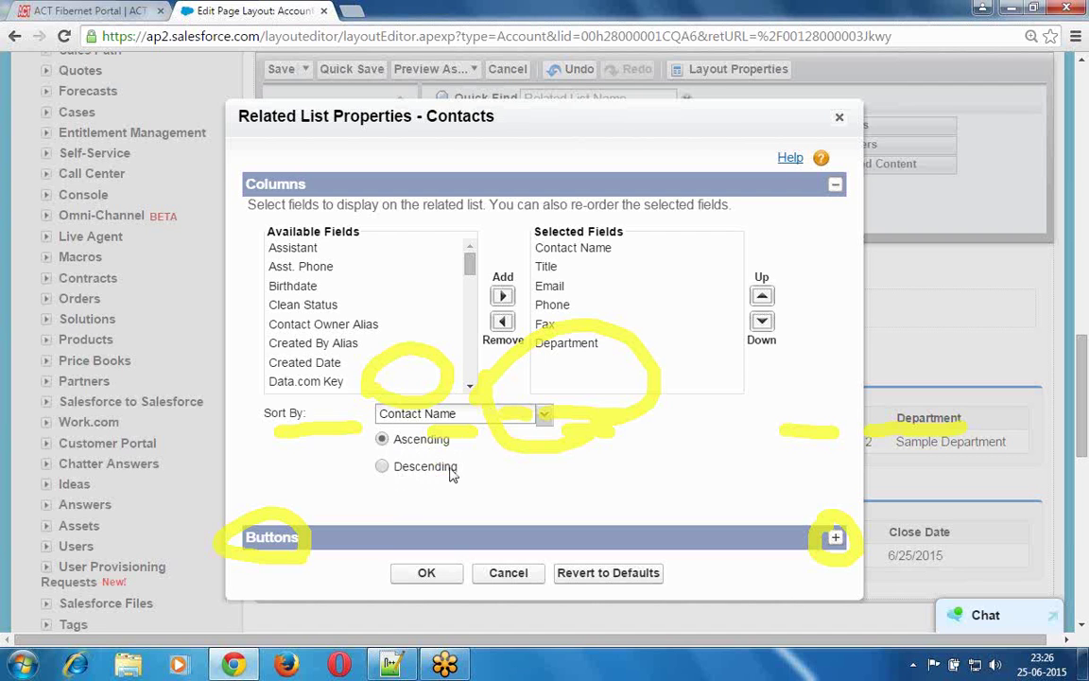
{"action": "left_click", "coordinate": [433, 578]}
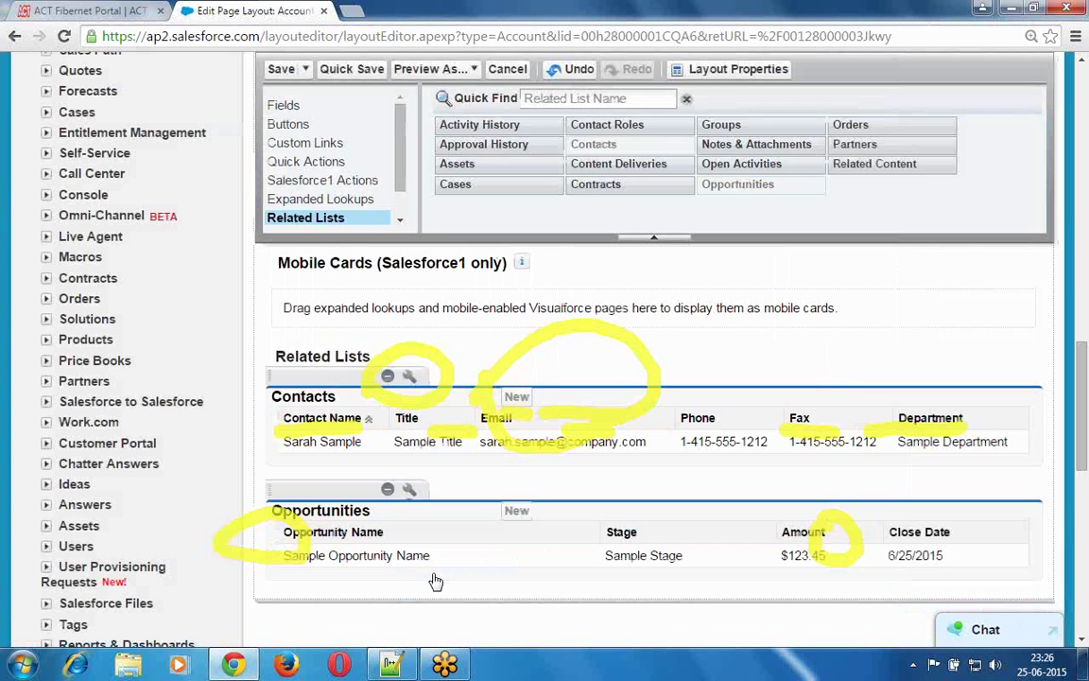
- Save the Account page layout, overwriting users' related list customizations
{"action": "left_click", "coordinate": [281, 71]}
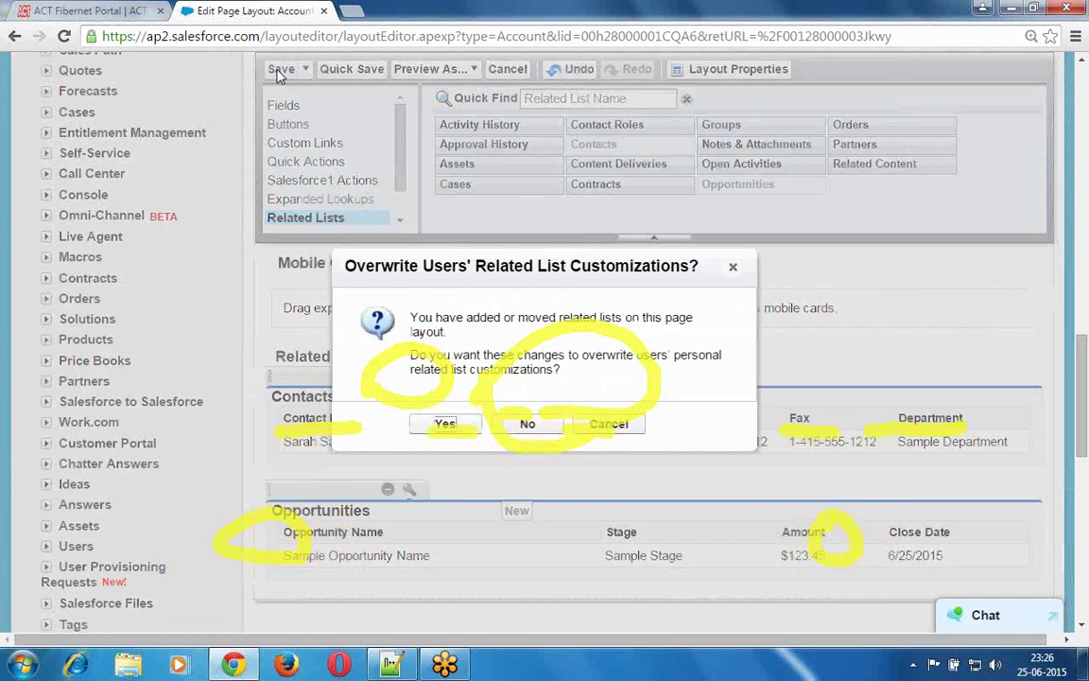
{"action": "left_click", "coordinate": [444, 425]}
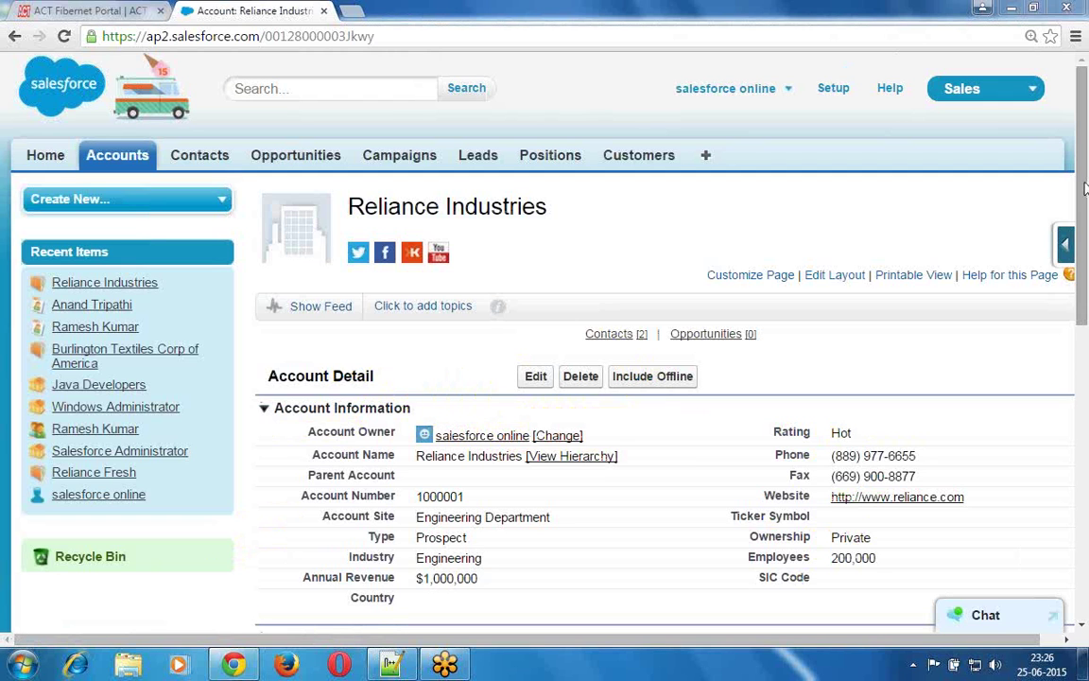
{"action": "left_click_drag", "start_coordinate": [1085, 189], "coordinate": [1084, 482]}
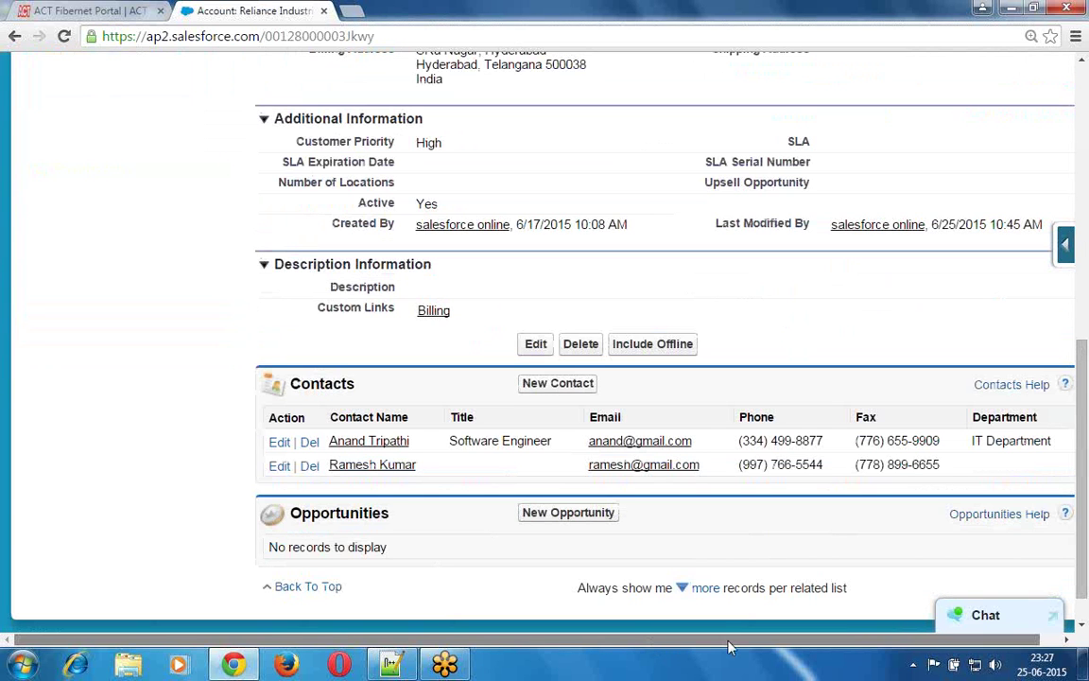
{"action": "left_click_drag", "start_coordinate": [728, 646], "coordinate": [748, 646]}
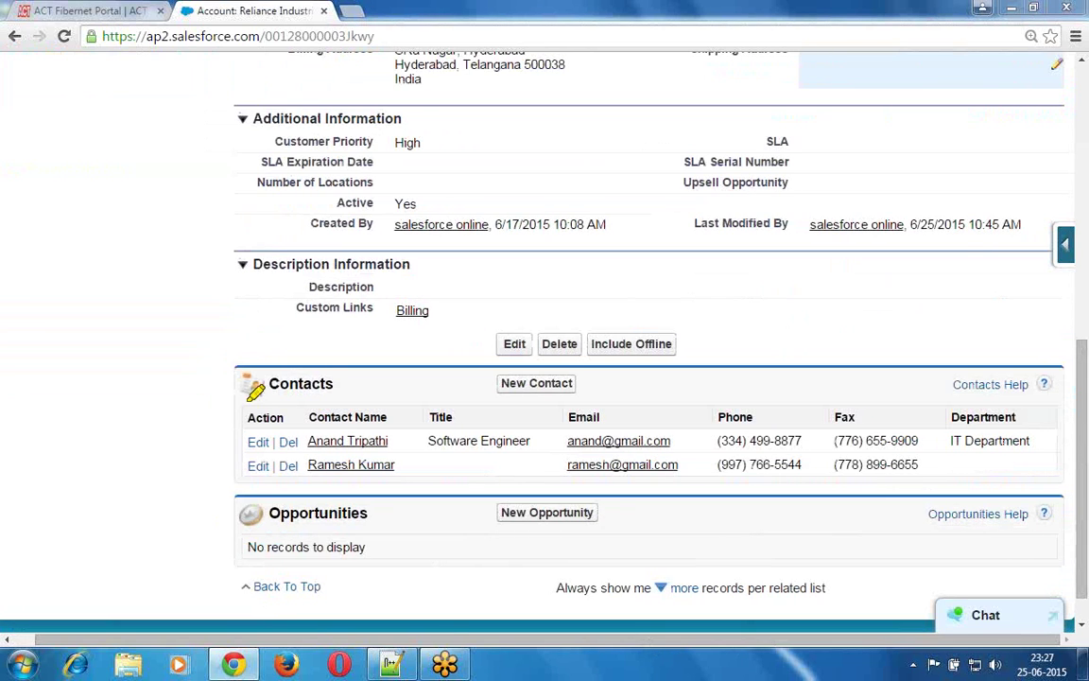
{"action": "left_click_drag", "start_coordinate": [244, 405], "coordinate": [342, 398]}
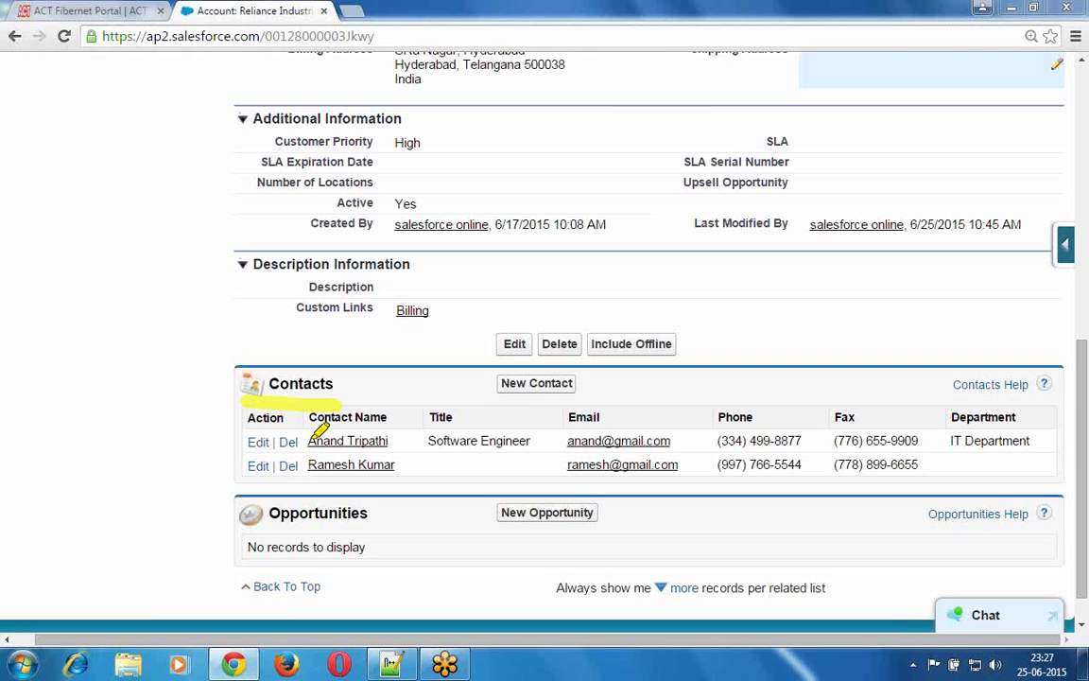
{"action": "mouse_move", "coordinate": [301, 410]}
{"action": "left_mouse_down"}
{"action": "mouse_move", "coordinate": [374, 493]}
{"action": "mouse_move", "coordinate": [408, 418]}
{"action": "mouse_move", "coordinate": [365, 396]}
{"action": "mouse_move", "coordinate": [316, 417]}
{"action": "left_mouse_up"}
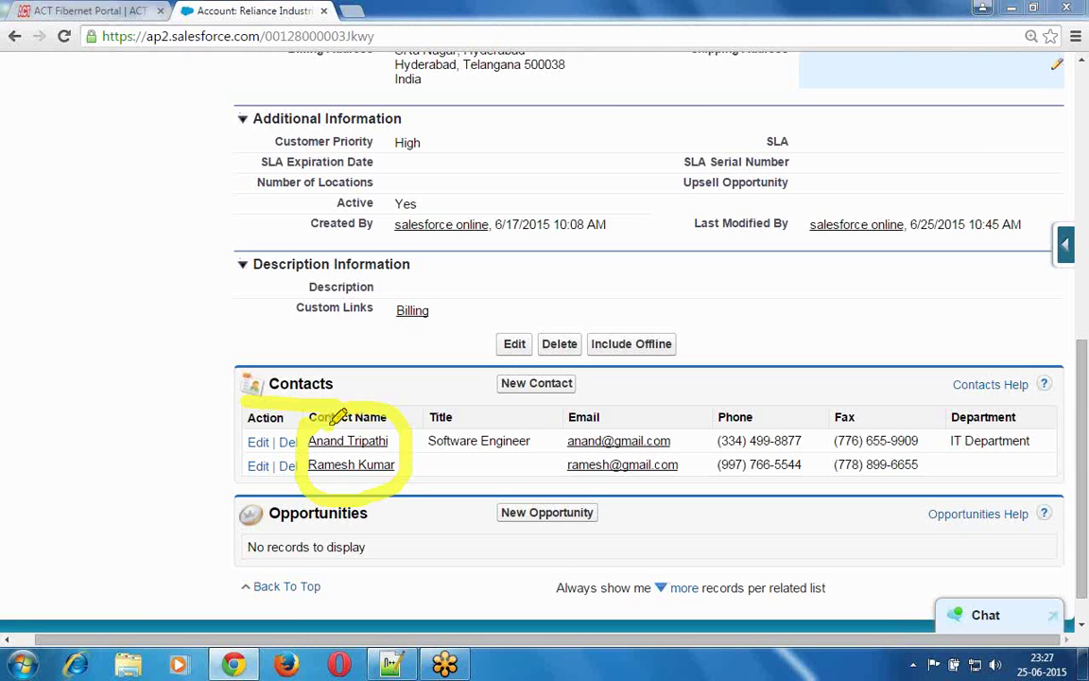
{"action": "left_click_drag", "start_coordinate": [433, 426], "coordinate": [494, 427]}
{"action": "left_click_drag", "start_coordinate": [569, 427], "coordinate": [620, 427]}
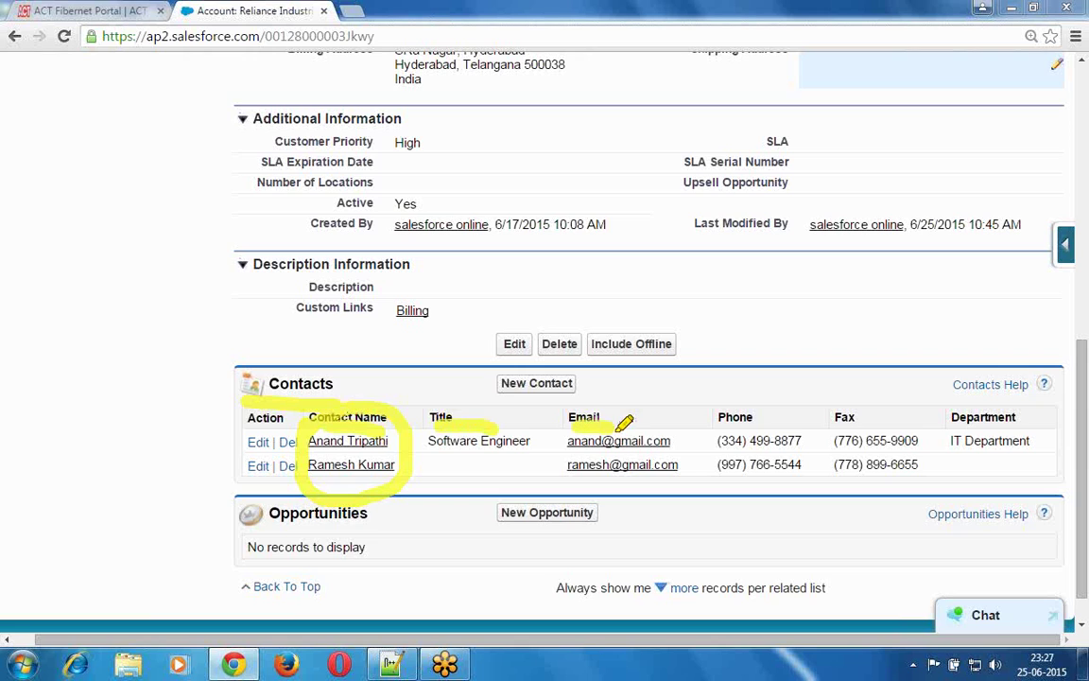
{"action": "left_click_drag", "start_coordinate": [717, 427], "coordinate": [884, 428]}
{"action": "left_click_drag", "start_coordinate": [952, 426], "coordinate": [1012, 427]}
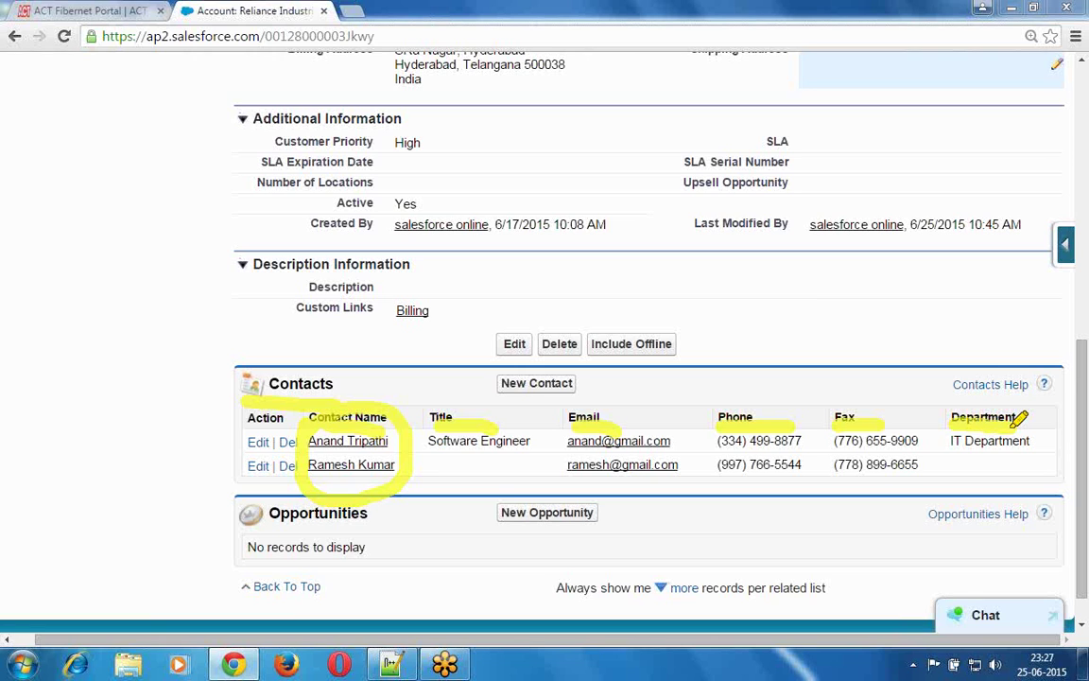
{"action": "left_click", "coordinate": [932, 75]}
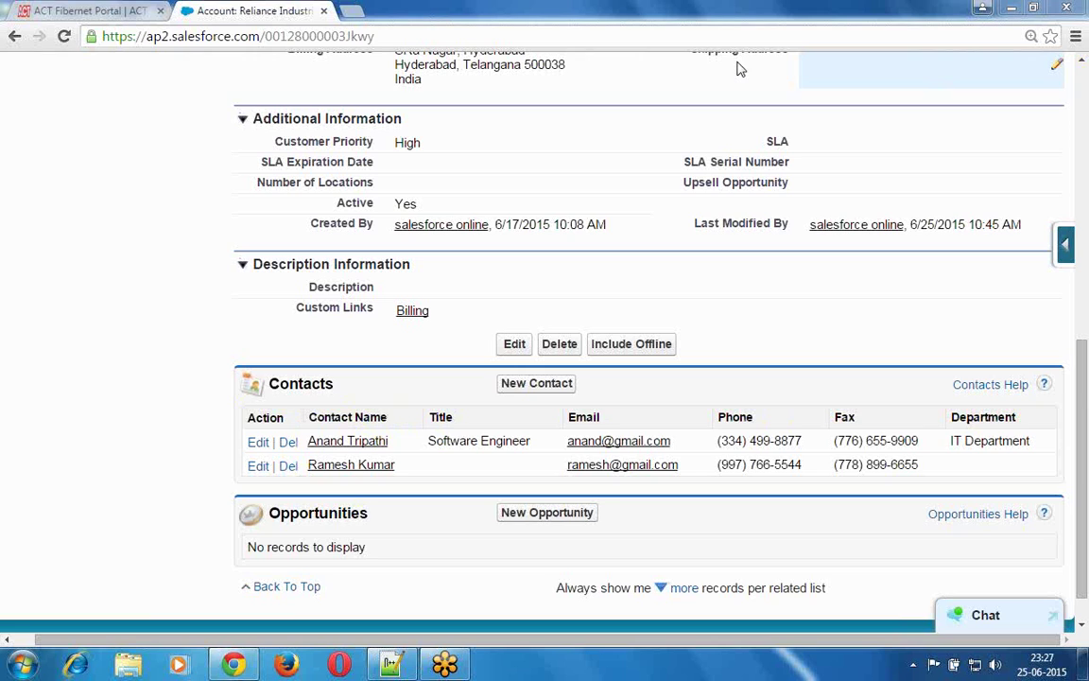